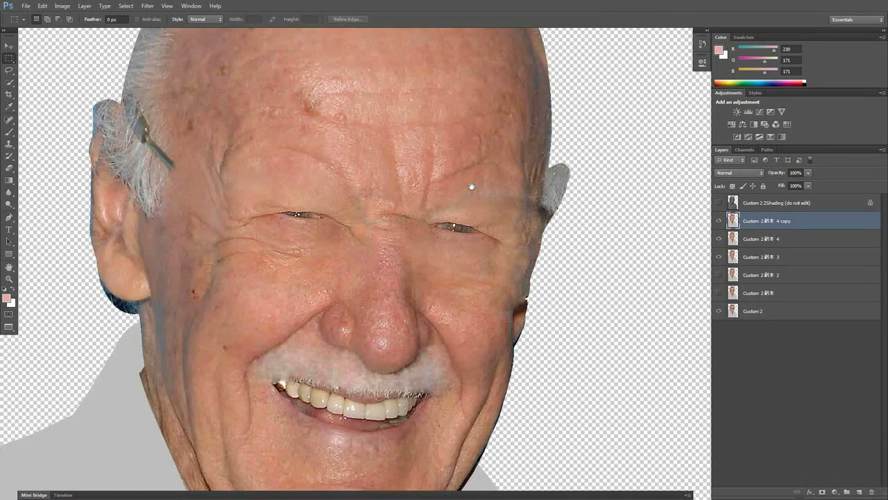
# Step: Try a Shadows/Highlights adjustment on the topmost face layer with highlights amount 18%, tonal width 18% and radius 34 px
pyautogui.moveTo(350, 197); pyautogui.dragTo(350, 218)
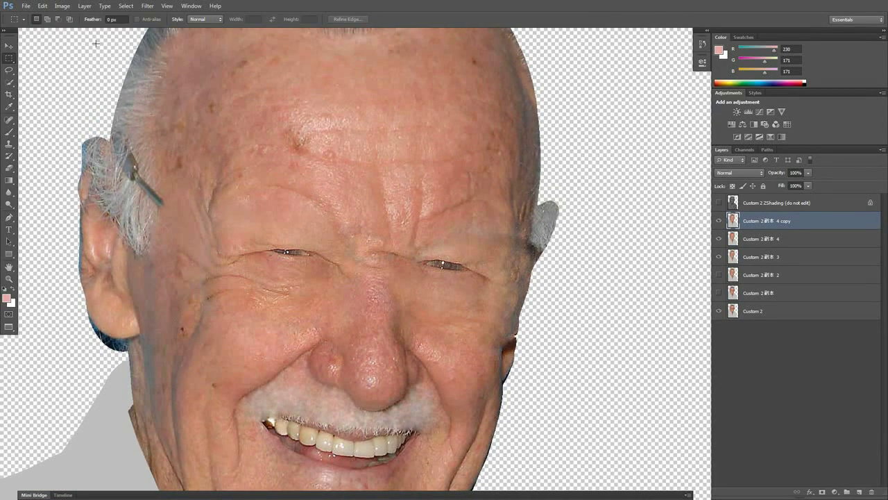
pyautogui.click(62, 6)
pyautogui.moveTo(69, 28)
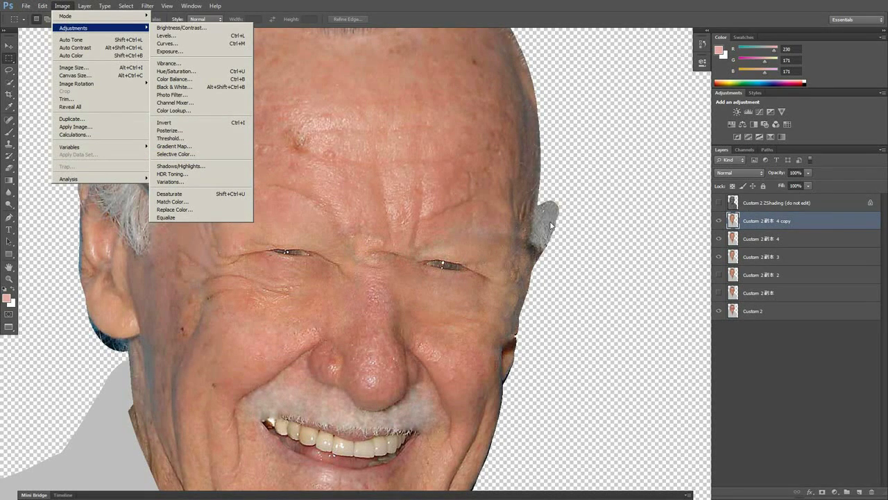
pyautogui.click(189, 168)
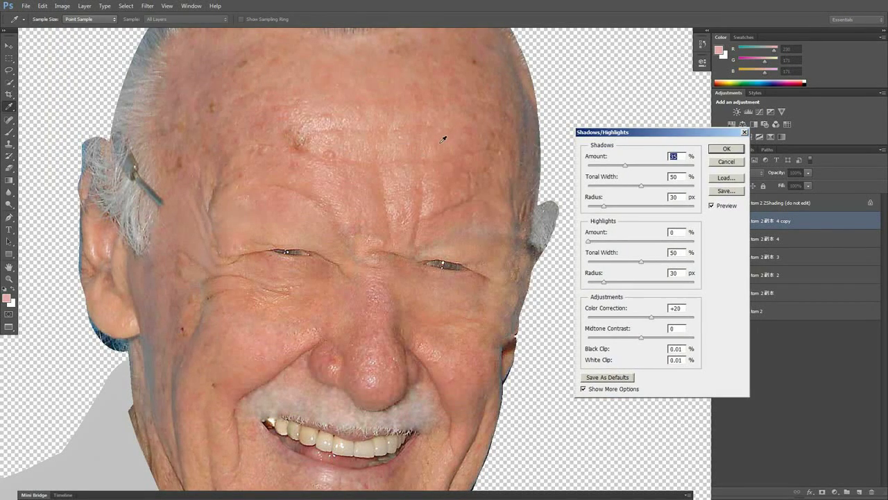
pyautogui.moveTo(660, 134); pyautogui.dragTo(639, 134)
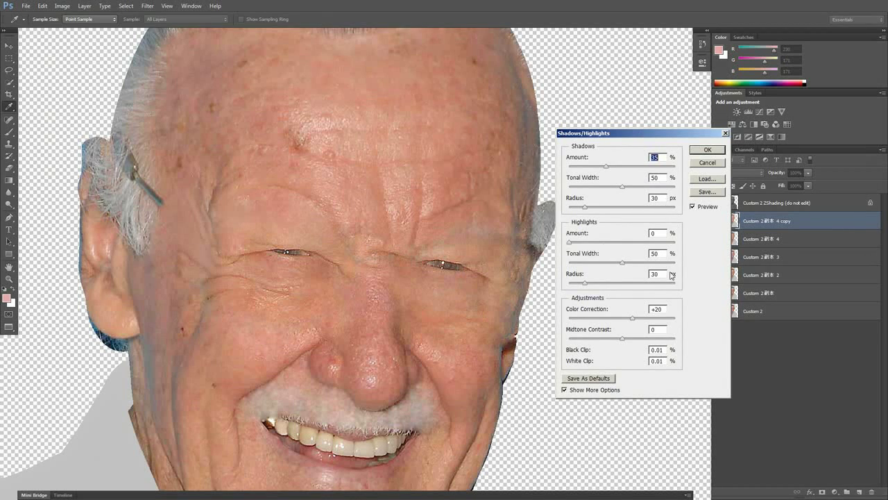
pyautogui.click(589, 243)
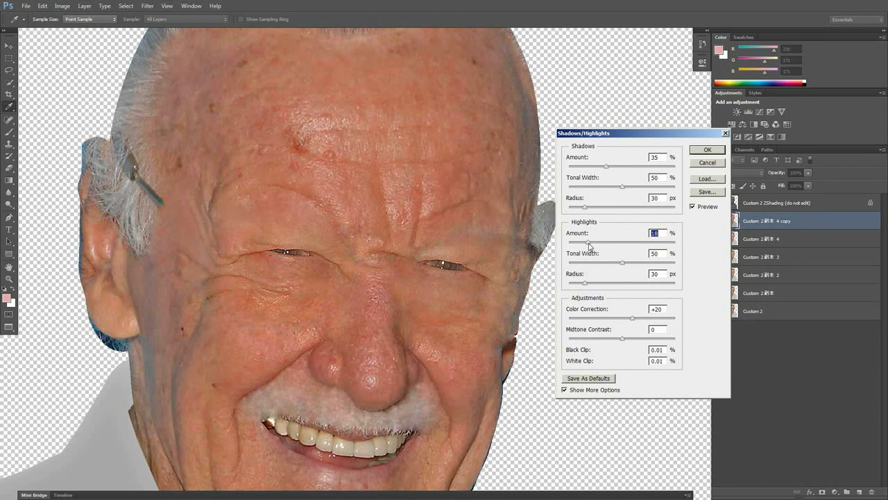
pyautogui.moveTo(585, 283); pyautogui.dragTo(576, 284)
pyautogui.moveTo(576, 284); pyautogui.dragTo(589, 263)
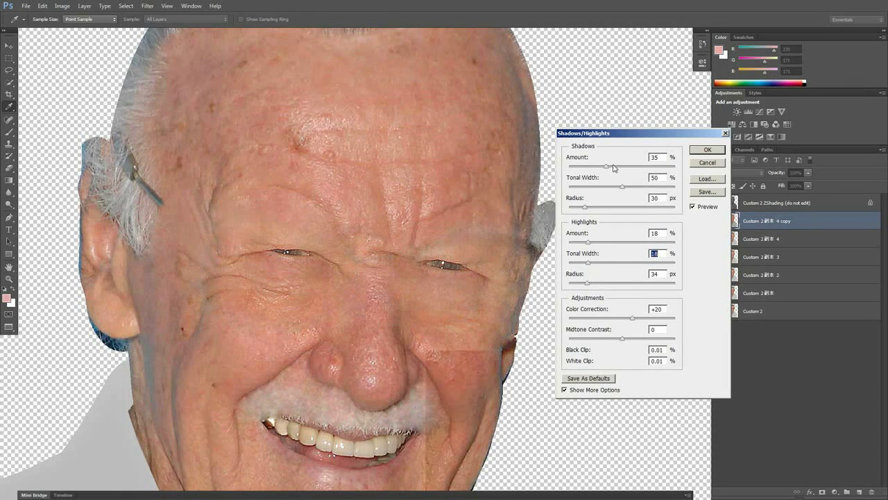
# Step: Set the shadows amount to 0% and the color correction to 0 in the Shadows/Highlights adjustment
pyautogui.moveTo(607, 167); pyautogui.dragTo(570, 166)
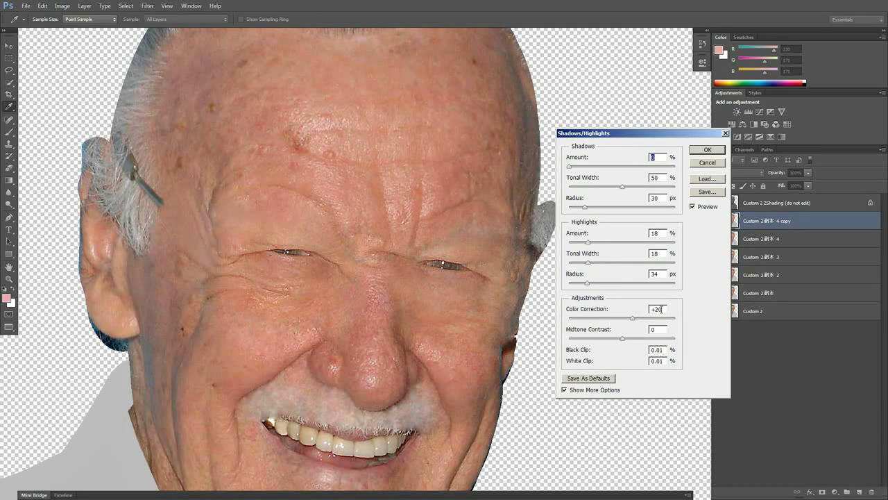
pyautogui.click(632, 314)
pyautogui.write('0')
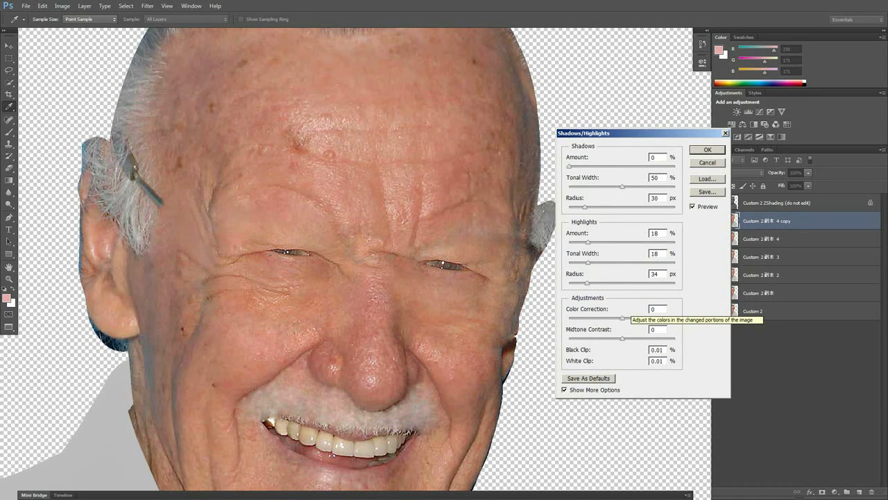
pyautogui.press('Tab')
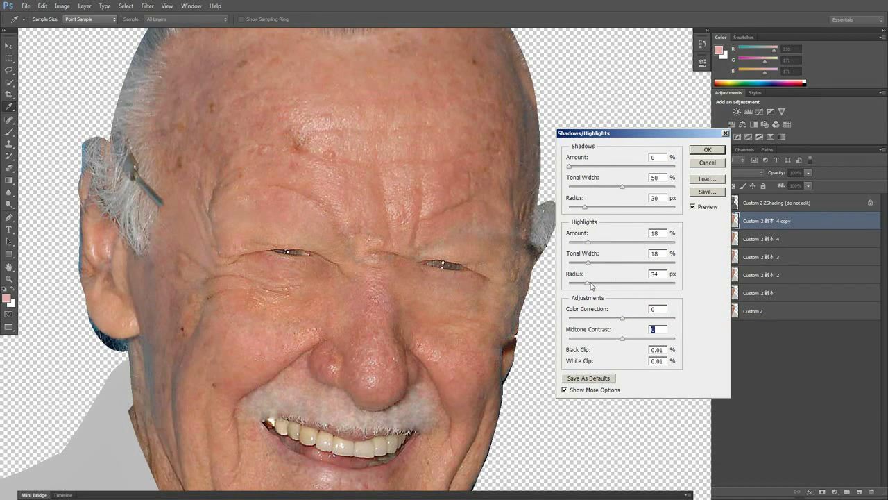
# Step: Compare highlights amounts of 0% and 100% at different radii, including 828 px and 157 px, and close the adjustment
pyautogui.moveTo(587, 244); pyautogui.dragTo(679, 242)
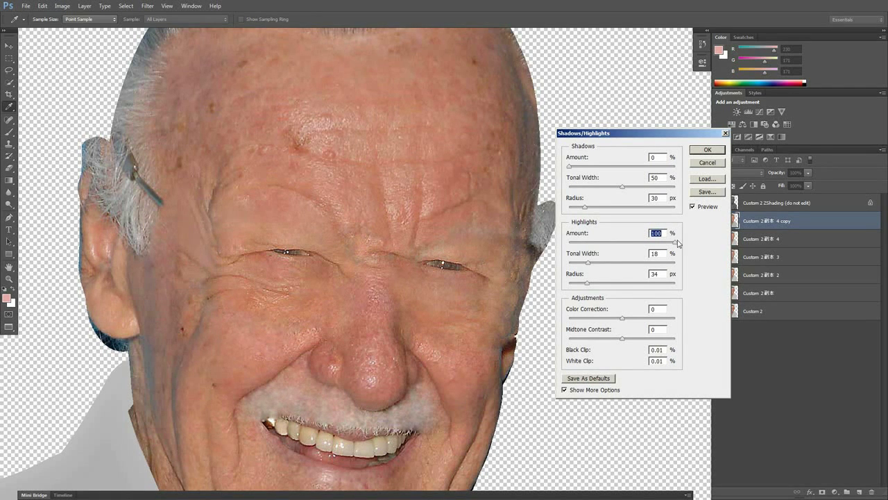
pyautogui.moveTo(672, 242); pyautogui.dragTo(561, 243)
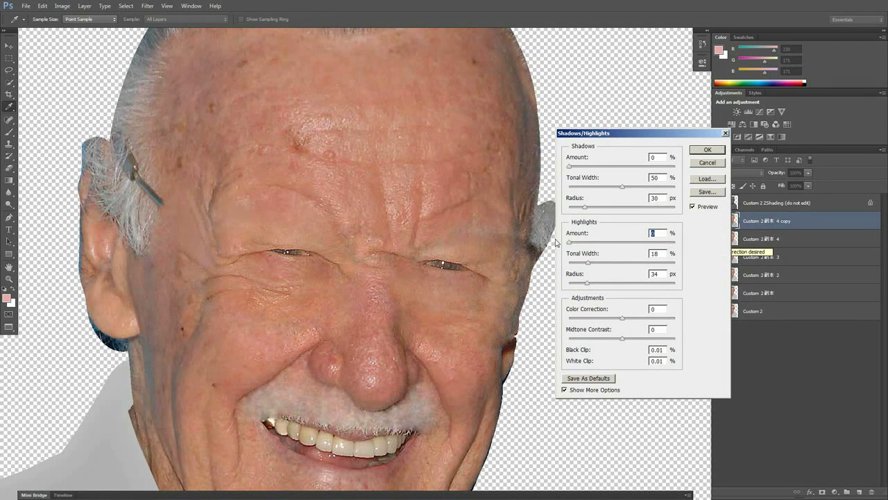
pyautogui.moveTo(587, 282); pyautogui.dragTo(670, 284)
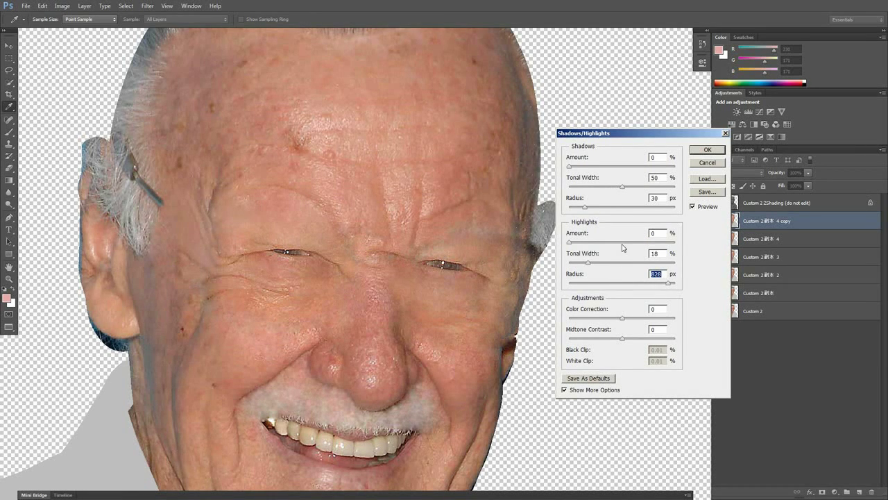
pyautogui.moveTo(585, 242); pyautogui.dragTo(680, 244)
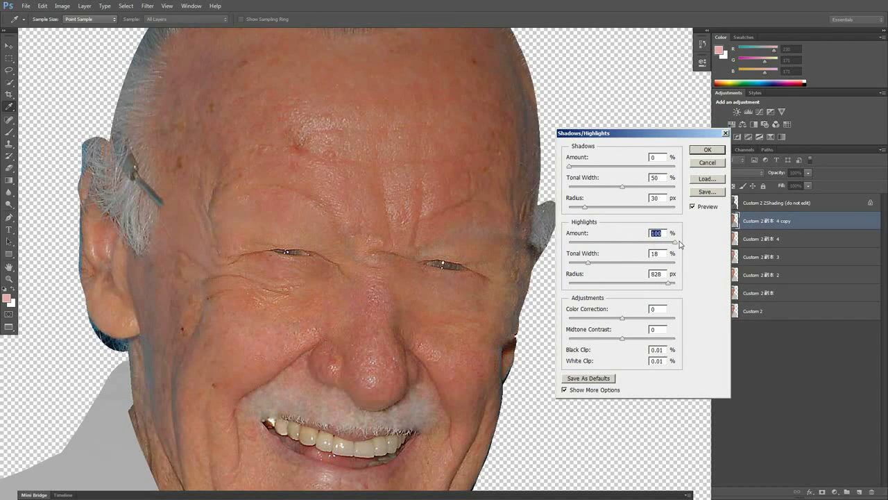
pyautogui.click(623, 284)
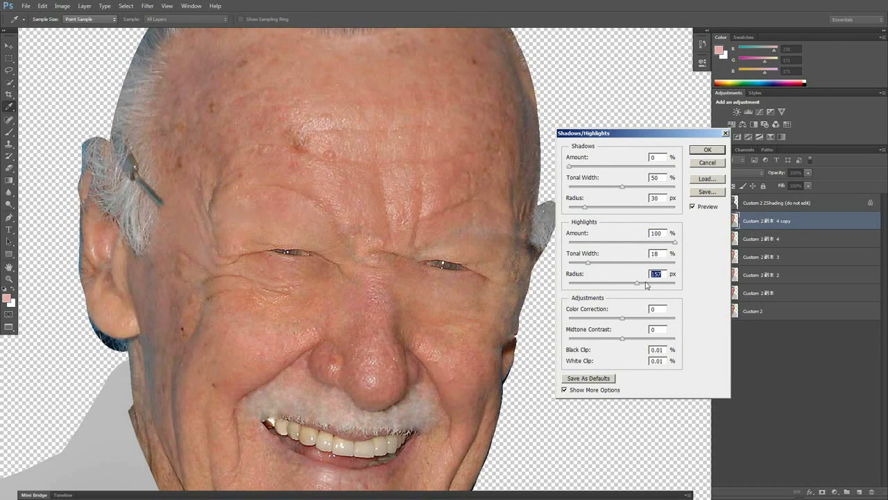
pyautogui.click(650, 283)
pyautogui.moveTo(649, 283)
pyautogui.mouseDown()
pyautogui.moveTo(682, 284)
pyautogui.moveTo(618, 286)
pyautogui.moveTo(633, 285)
pyautogui.mouseUp()
pyautogui.click(693, 150)
# Step: Switch to the Magic Wand tool
pyautogui.press('m')
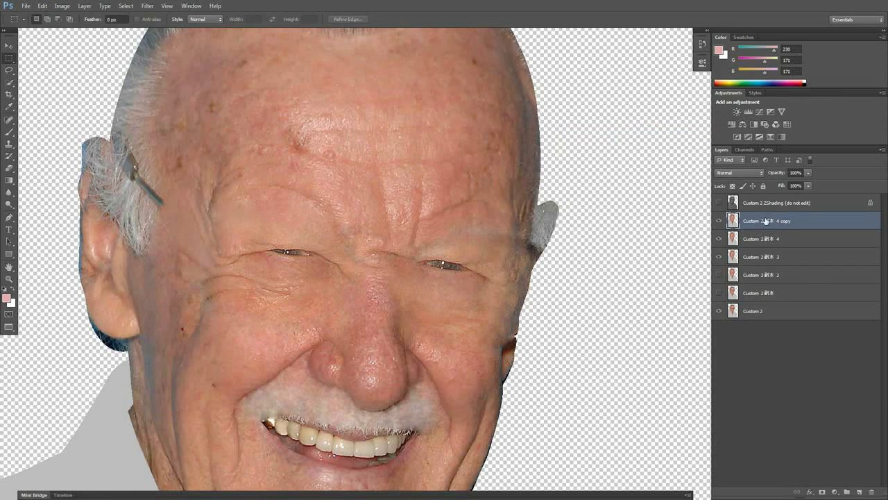
pyautogui.press('w')
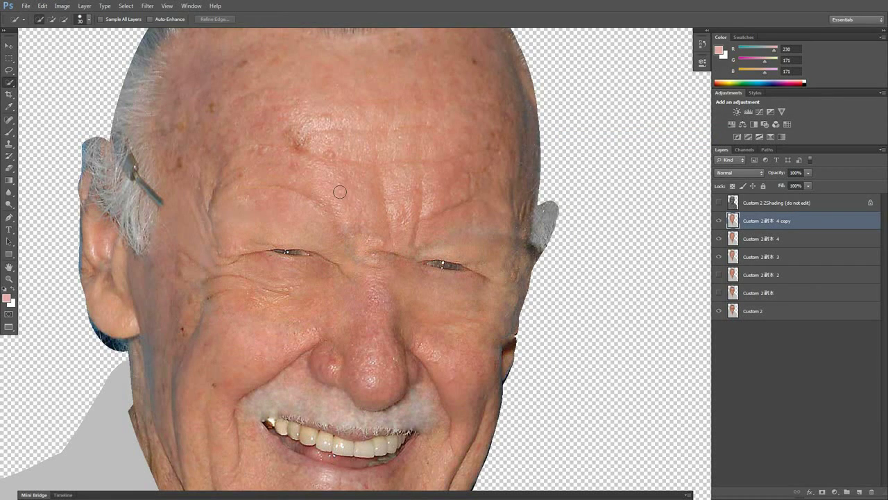
pyautogui.rightClick(6, 83)
pyautogui.click(49, 91)
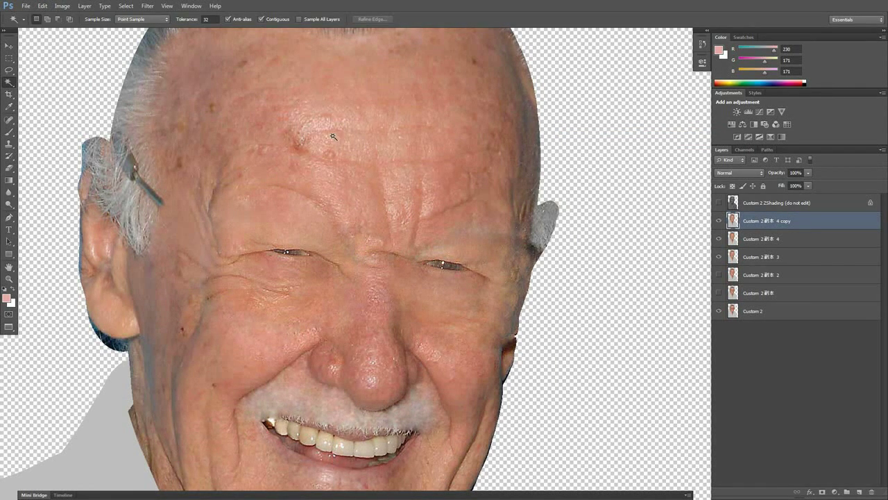
# Step: Check the top face layer's effect by toggling it, and hide the visible layers beneath Custom 2 副本 4
pyautogui.click(722, 221)
pyautogui.click(723, 222)
pyautogui.click(723, 258)
# Step: Rename the visible face layer to base and its duplicate to base copy, and desaturate base copy
pyautogui.click(755, 240)
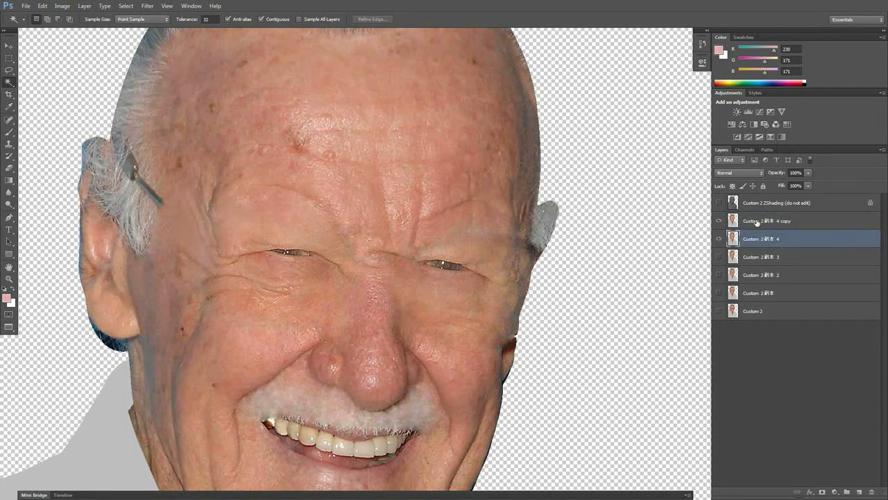
pyautogui.doubleClick(758, 239)
pyautogui.write('base')
pyautogui.doubleClick(756, 220)
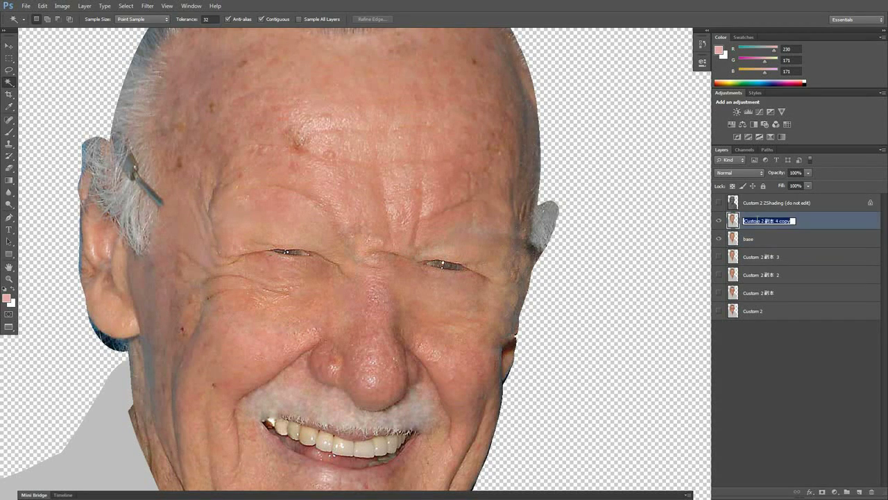
pyautogui.moveTo(775, 220); pyautogui.dragTo(653, 226)
pyautogui.press('BackSpace')
pyautogui.press('Return')
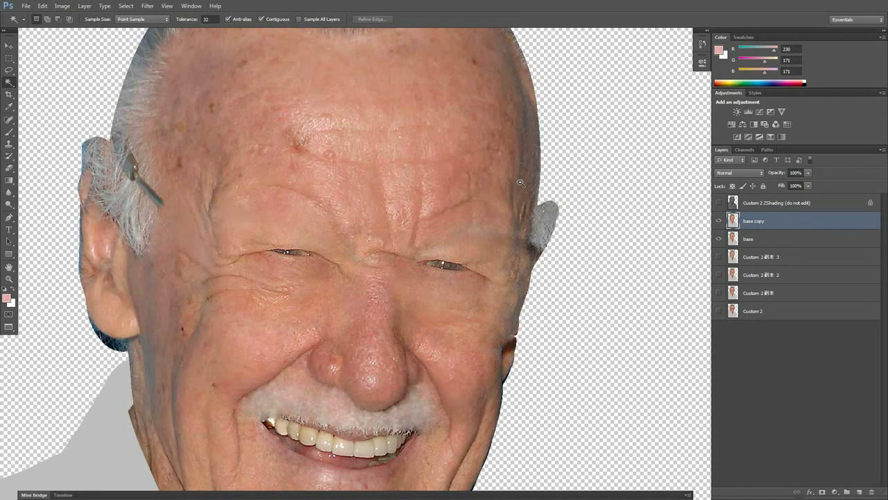
pyautogui.hotkey('ctrl', 'shift', 'u')
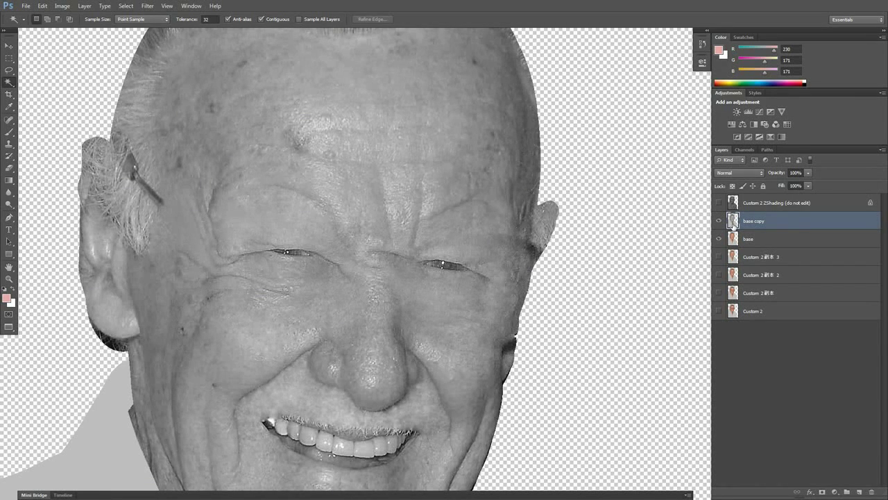
pyautogui.click(835, 492)
pyautogui.click(836, 370)
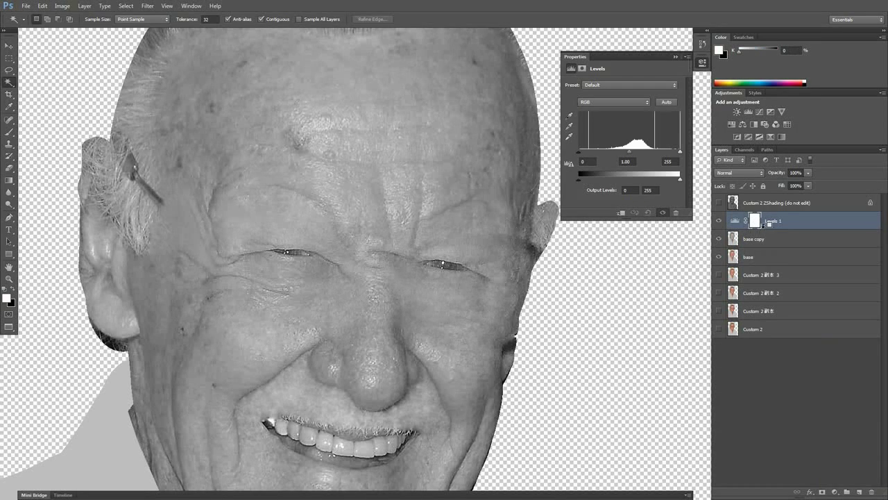
pyautogui.keyDown('alt'); pyautogui.click(764, 229); pyautogui.keyUp('alt')
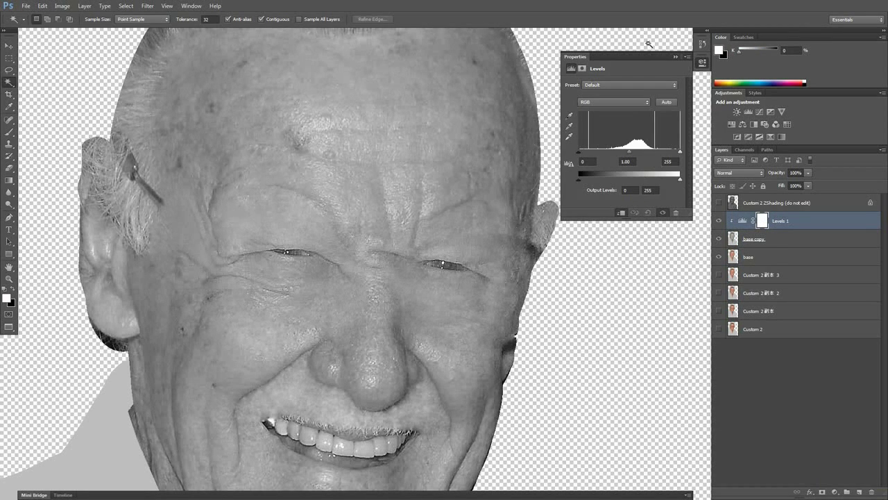
pyautogui.click(673, 57)
pyautogui.click(789, 221)
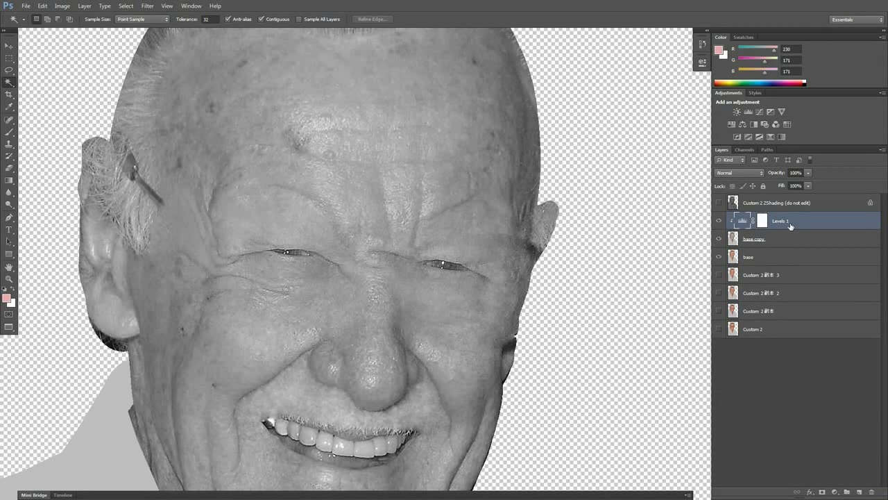
pyautogui.press('Delete')
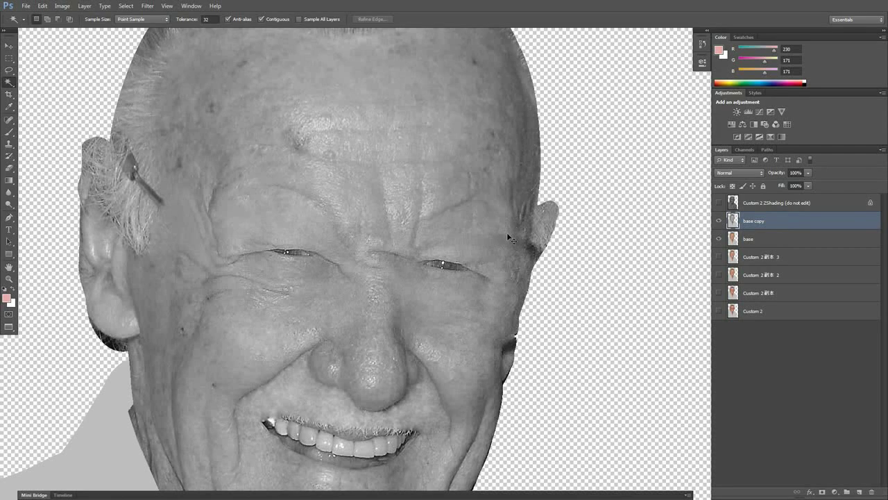
# Step: Apply Levels to base copy with input black 176 and white 188 to isolate the skin highlights in white on black
pyautogui.hotkey('ctrl', 'l')
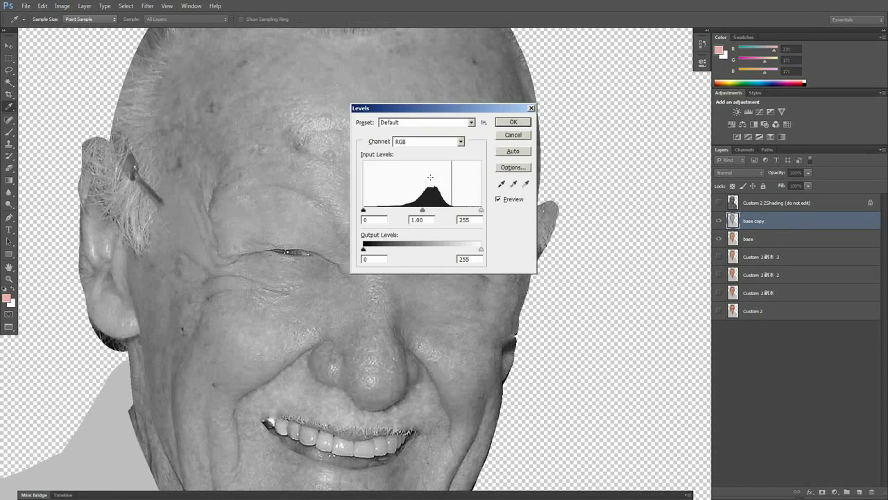
pyautogui.moveTo(421, 106); pyautogui.dragTo(619, 172)
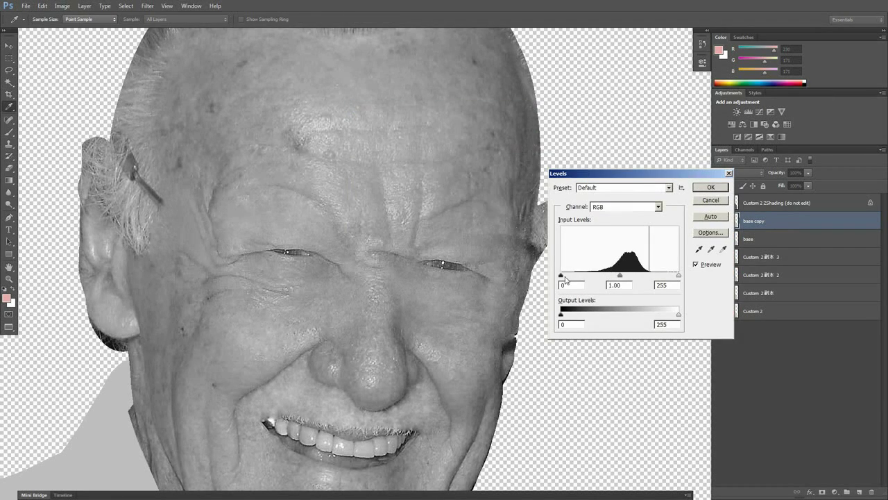
pyautogui.moveTo(561, 274); pyautogui.dragTo(609, 275)
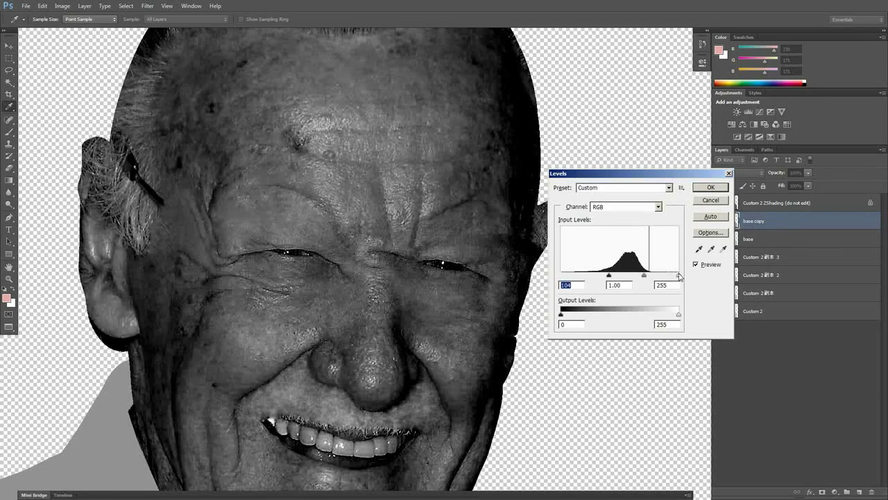
pyautogui.moveTo(680, 276); pyautogui.dragTo(643, 277)
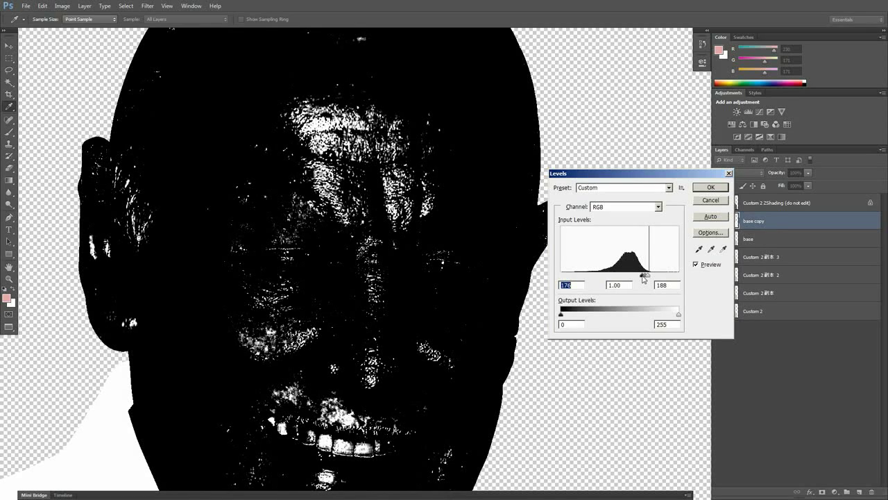
pyautogui.click(711, 187)
pyautogui.press('w')
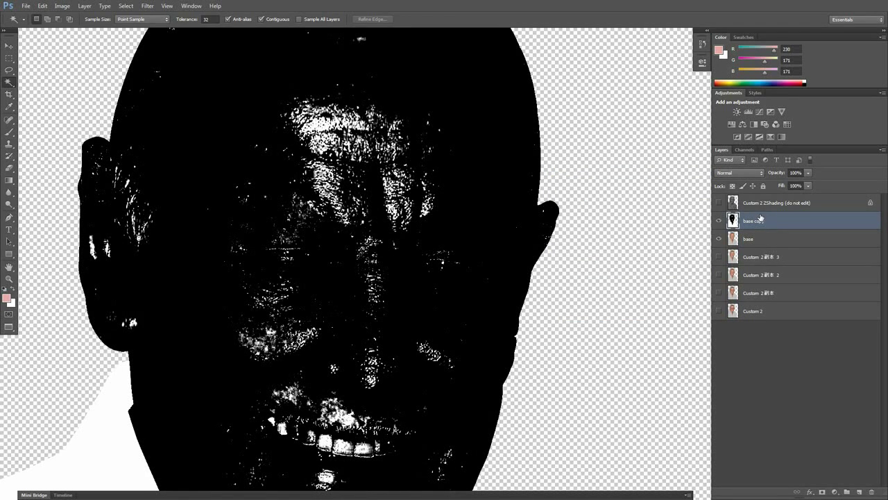
# Step: Copy the entire base copy layer image and paste it into a new alpha channel
pyautogui.hotkey('ctrl', 'a')
pyautogui.keyDown('alt'); pyautogui.scroll(-3, 477, 253); pyautogui.keyUp('alt')
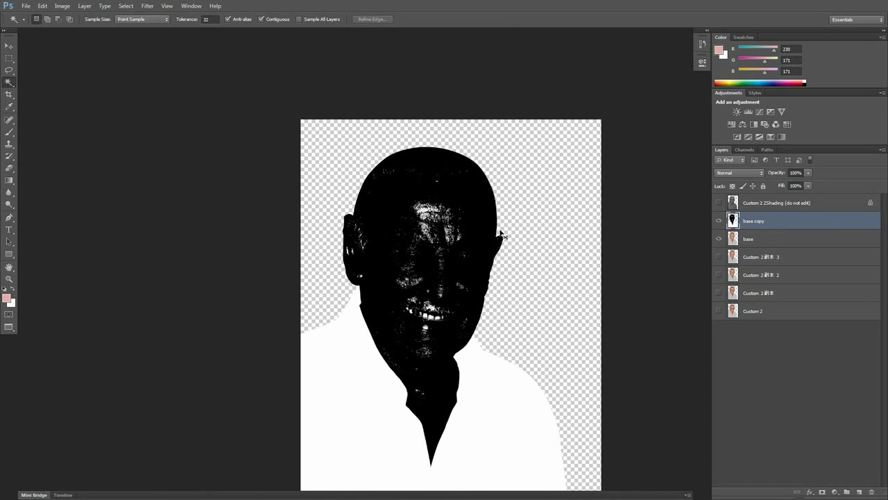
pyautogui.click(745, 150)
pyautogui.click(859, 491)
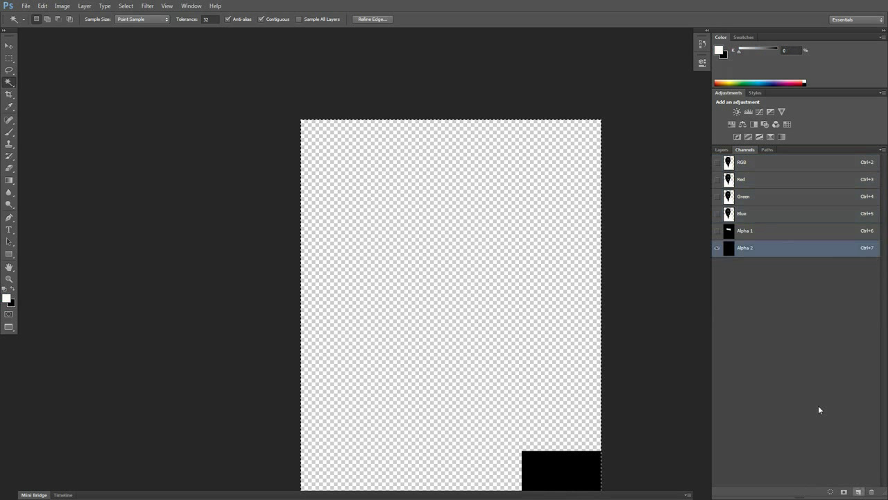
pyautogui.hotkey('ctrl', 'v')
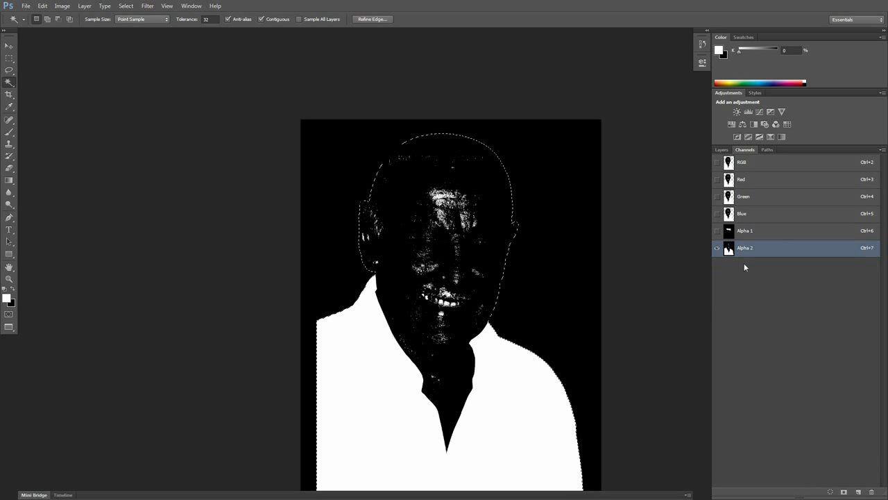
# Step: Load the new alpha channel's white areas as a selection and inspect the highlights on the forehead and nose
pyautogui.keyDown('ctrl'); pyautogui.click(729, 247); pyautogui.keyUp('ctrl')
pyautogui.keyDown('ctrl'); pyautogui.click(440, 233); pyautogui.keyUp('ctrl')
pyautogui.keyDown('ctrl'); pyautogui.click(441, 232); pyautogui.keyUp('ctrl')
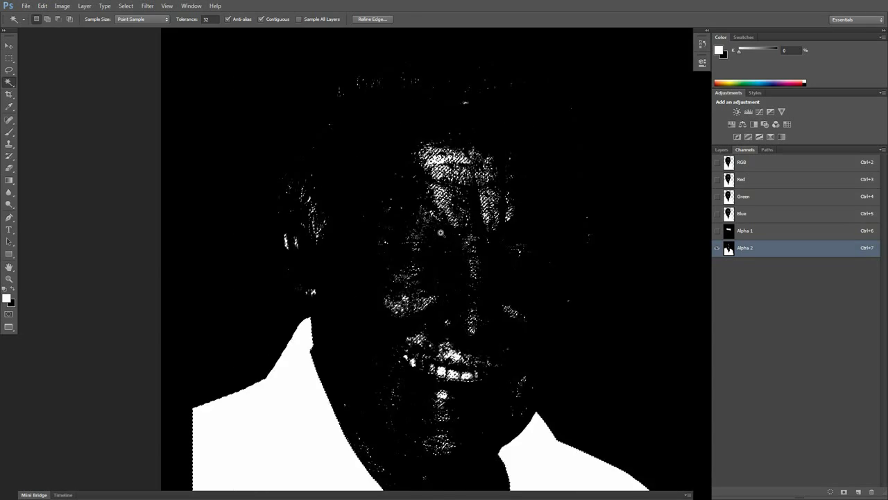
pyautogui.keyDown('ctrl'); pyautogui.click(441, 232); pyautogui.keyUp('ctrl')
pyautogui.keyDown('ctrl'); pyautogui.click(440, 232); pyautogui.keyUp('ctrl')
pyautogui.moveTo(649, 250); pyautogui.dragTo(619, 344)
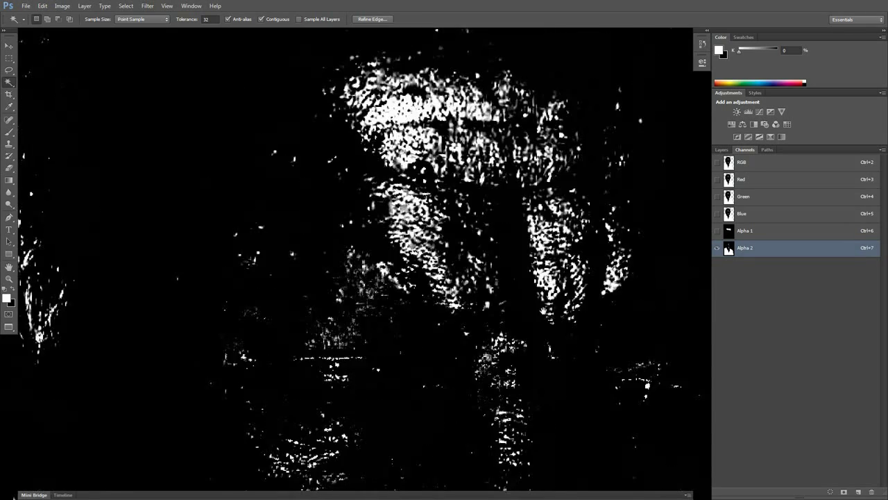
# Step: Return to the layer stack, hide base copy and make the base layer active, keeping the highlight selection
pyautogui.click(730, 160)
pyautogui.click(722, 150)
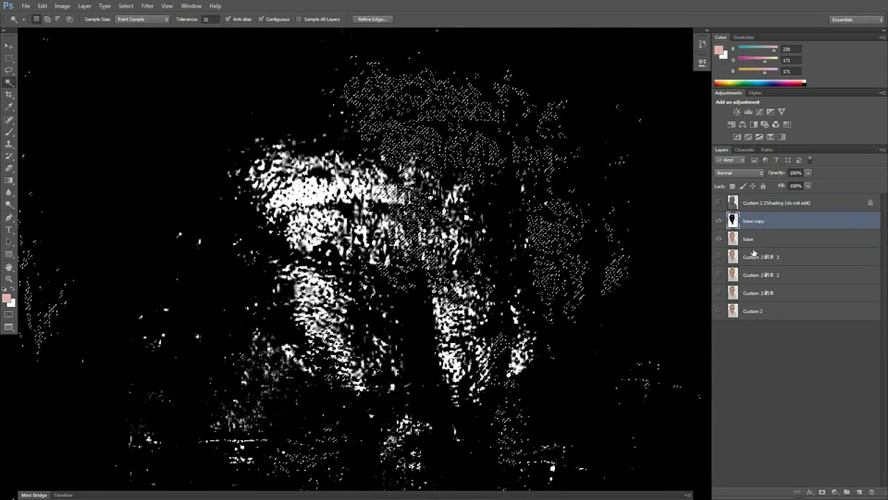
pyautogui.click(720, 221)
pyautogui.click(749, 238)
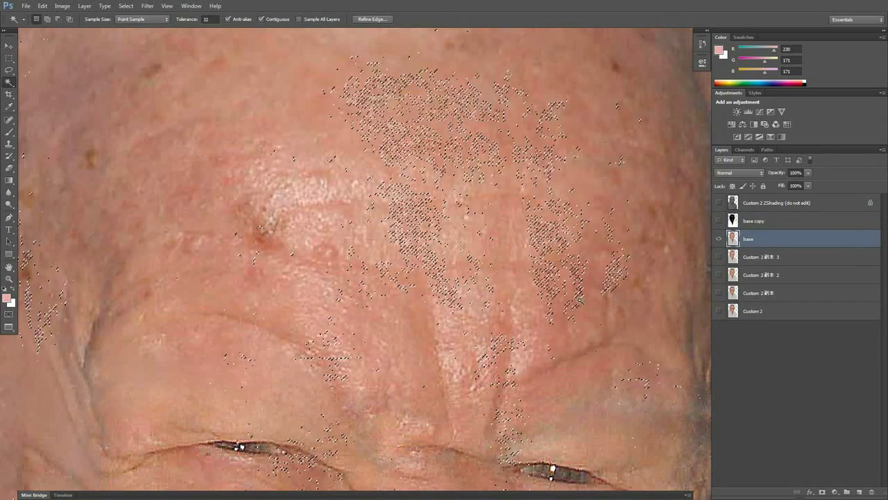
# Step: Add a Levels adjustment masked to the highlight selection above base, set its midtones to 0.95, and compare the face with and without it
pyautogui.click(839, 491)
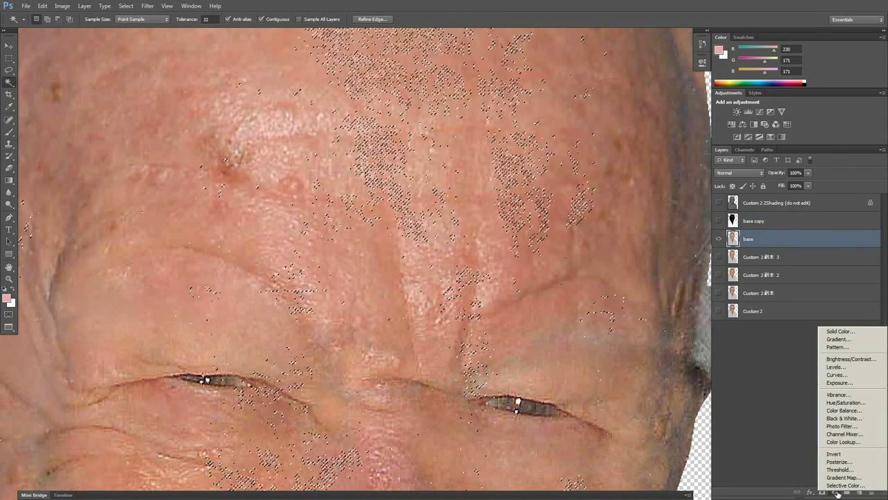
pyautogui.click(836, 366)
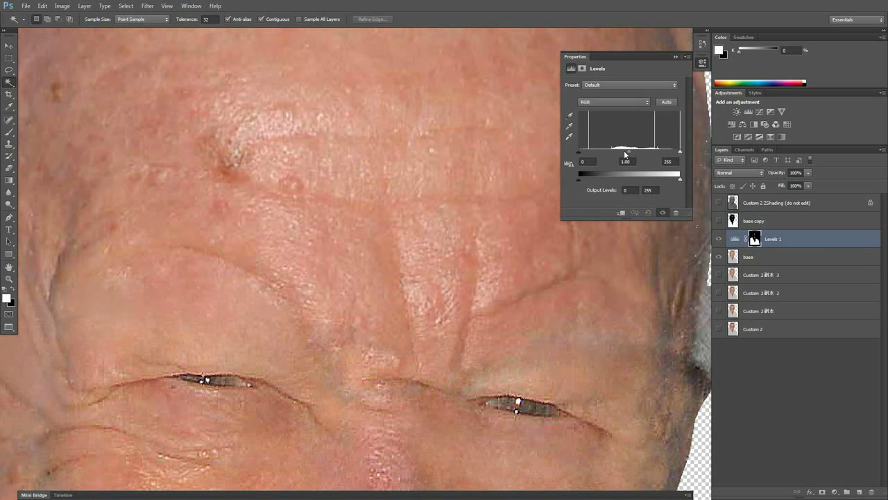
pyautogui.moveTo(626, 153); pyautogui.dragTo(628, 151)
pyautogui.click(719, 238)
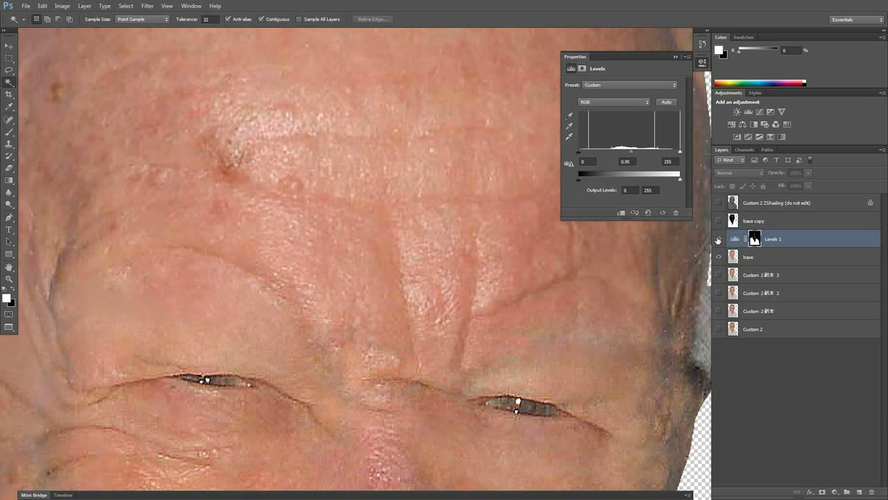
pyautogui.click(718, 239)
pyautogui.click(718, 239)
pyautogui.click(718, 239)
# Step: Examine the corrected highlights on the forehead, cheeks, nose and mouth at several magnifications
pyautogui.keyDown('alt'); pyautogui.click(515, 321); pyautogui.keyUp('alt')
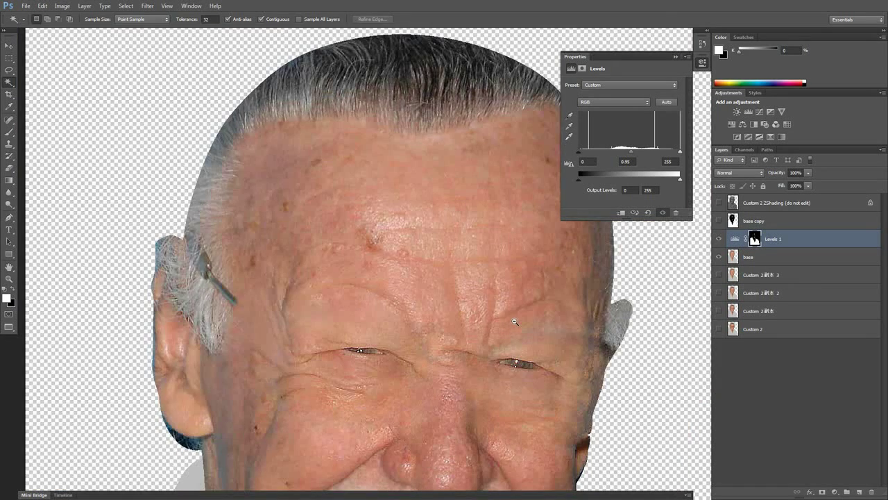
pyautogui.keyDown('alt'); pyautogui.click(515, 321); pyautogui.keyUp('alt')
pyautogui.moveTo(499, 328); pyautogui.dragTo(456, 247)
pyautogui.keyDown('ctrl'); pyautogui.click(393, 183); pyautogui.keyUp('ctrl')
pyautogui.keyDown('ctrl'); pyautogui.click(393, 183); pyautogui.keyUp('ctrl')
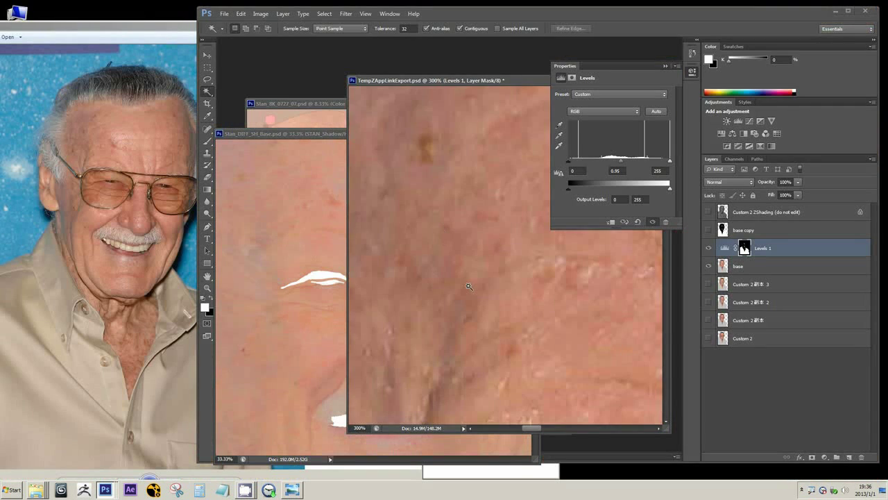
pyautogui.keyDown('alt'); pyautogui.click(468, 286); pyautogui.keyUp('alt')
pyautogui.keyDown('alt'); pyautogui.click(469, 286); pyautogui.keyUp('alt')
pyautogui.moveTo(512, 297); pyautogui.dragTo(460, 248)
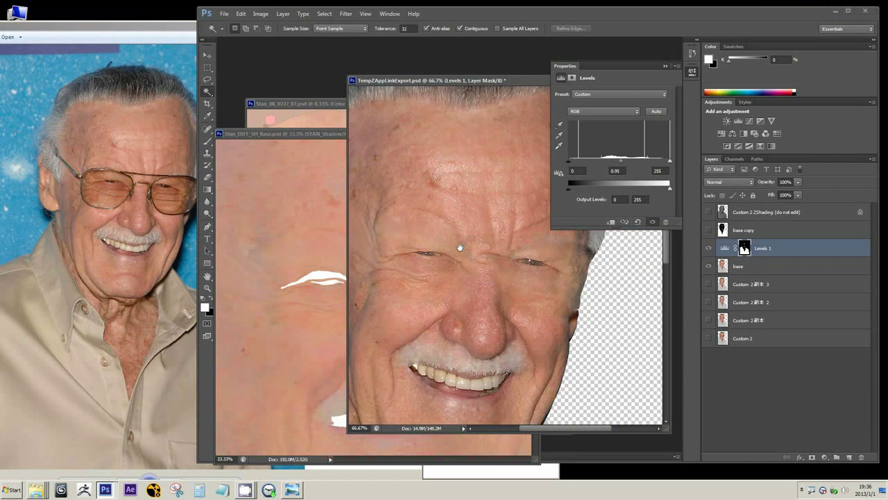
pyautogui.moveTo(523, 352); pyautogui.dragTo(536, 272)
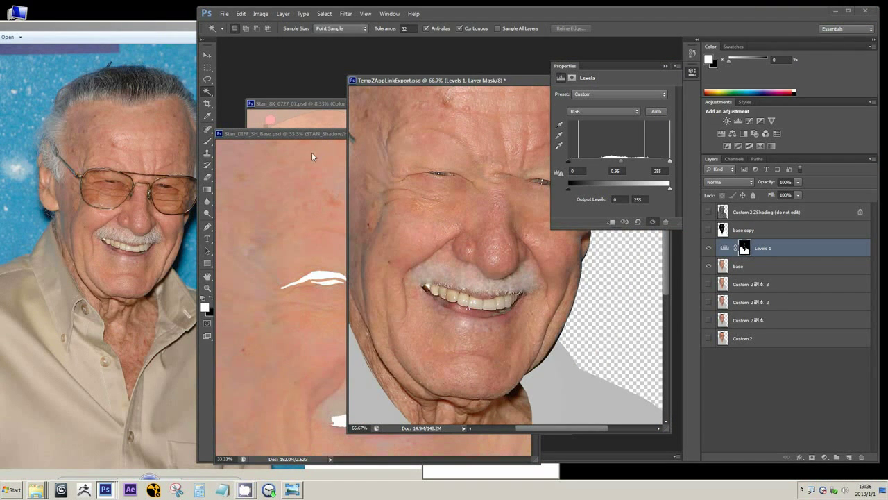
pyautogui.click(476, 223)
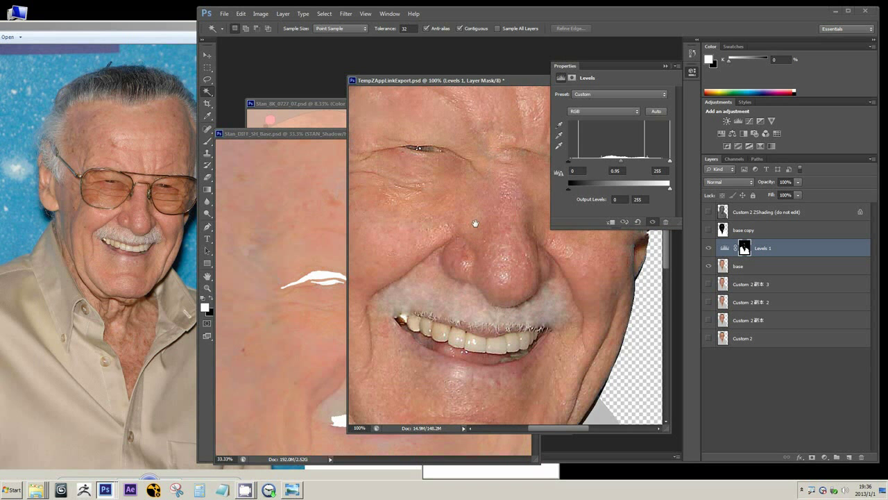
pyautogui.click(665, 66)
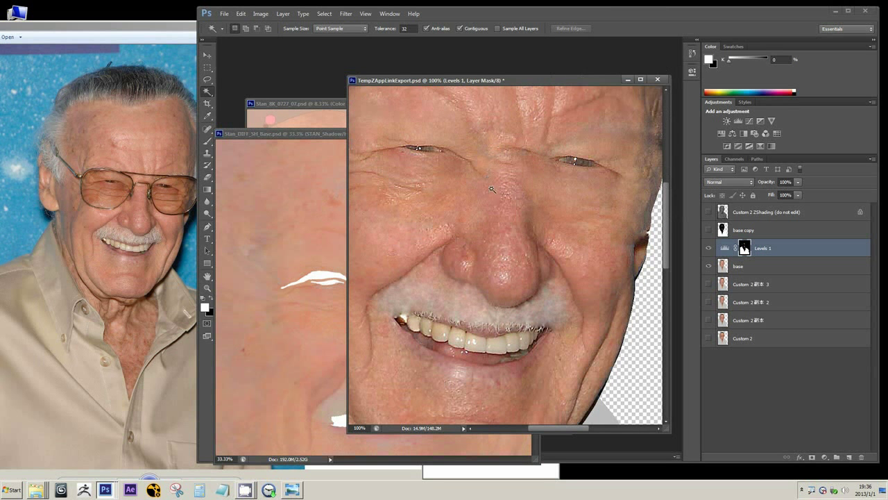
pyautogui.moveTo(462, 171); pyautogui.dragTo(483, 223)
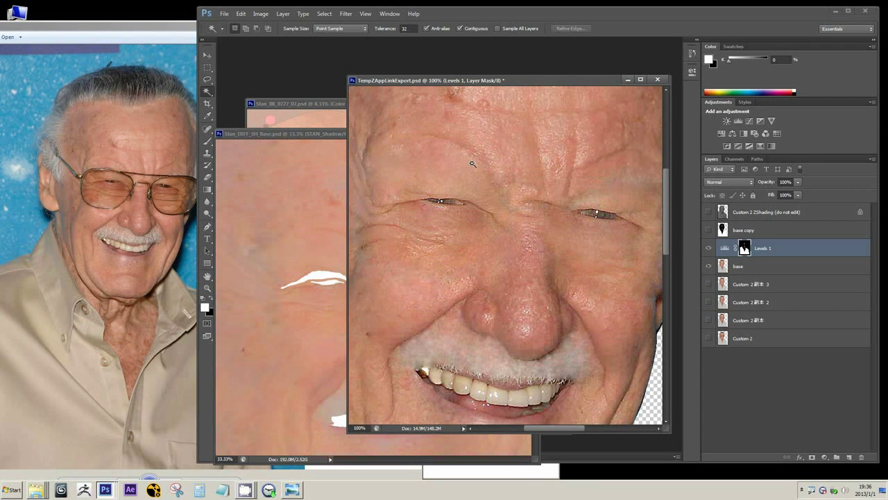
# Step: Bring Stan_DIFF_SH_Base.psd to the front and examine the forehead and eye areas of its face texture
pyautogui.click(330, 136)
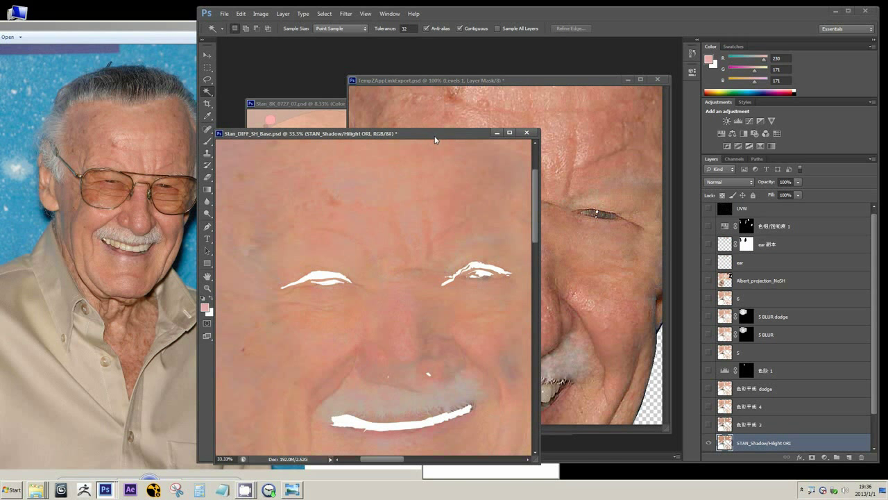
pyautogui.moveTo(435, 140); pyautogui.dragTo(503, 137)
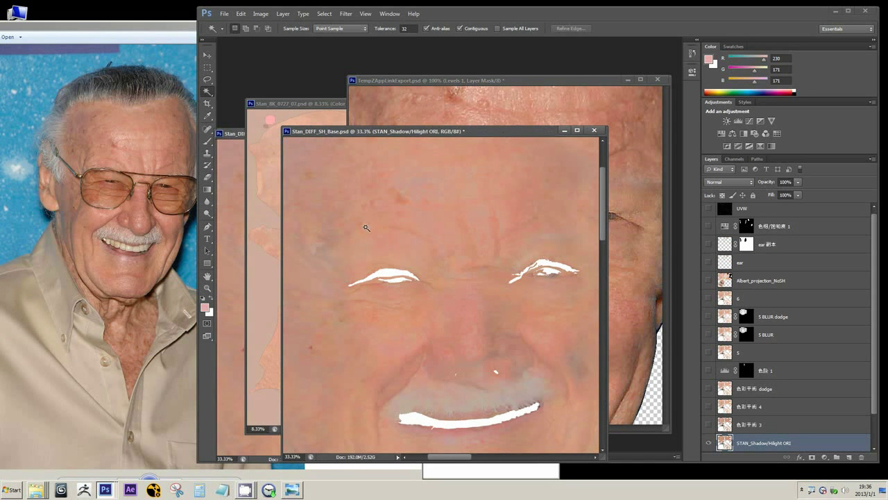
pyautogui.click(448, 207)
pyautogui.keyDown('alt'); pyautogui.click(396, 260); pyautogui.keyUp('alt')
pyautogui.keyDown('alt'); pyautogui.click(401, 263); pyautogui.keyUp('alt')
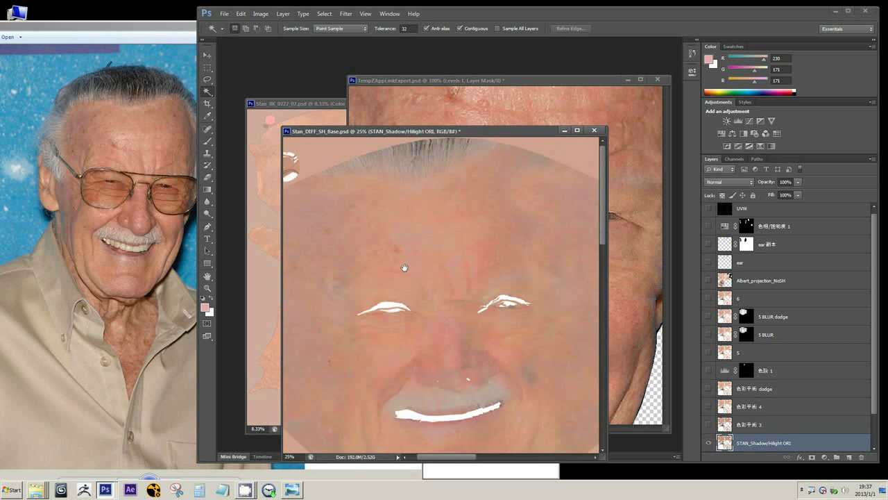
pyautogui.keyDown('alt'); pyautogui.click(401, 262); pyautogui.keyUp('alt')
pyautogui.moveTo(452, 256); pyautogui.dragTo(411, 236)
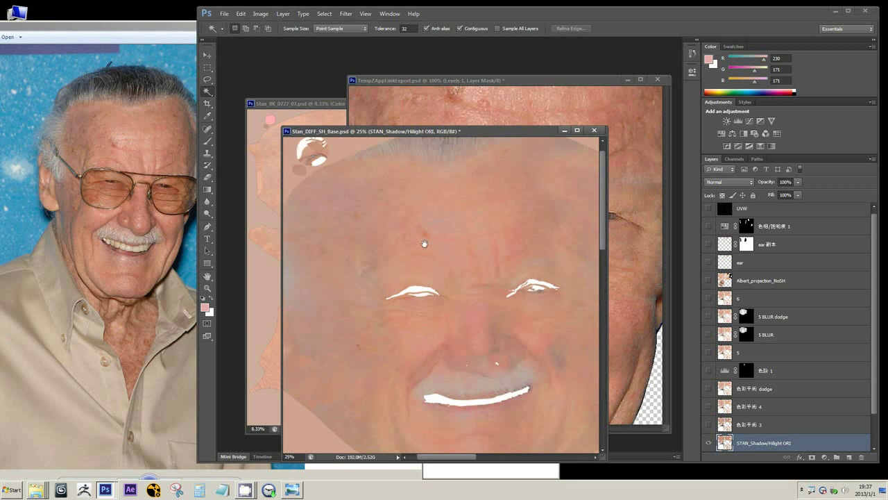
pyautogui.keyDown('ctrl'); pyautogui.click(432, 257); pyautogui.keyUp('ctrl')
pyautogui.keyDown('ctrl'); pyautogui.click(431, 257); pyautogui.keyUp('ctrl')
pyautogui.keyDown('ctrl'); pyautogui.click(432, 257); pyautogui.keyUp('ctrl')
pyautogui.moveTo(463, 268); pyautogui.dragTo(401, 196)
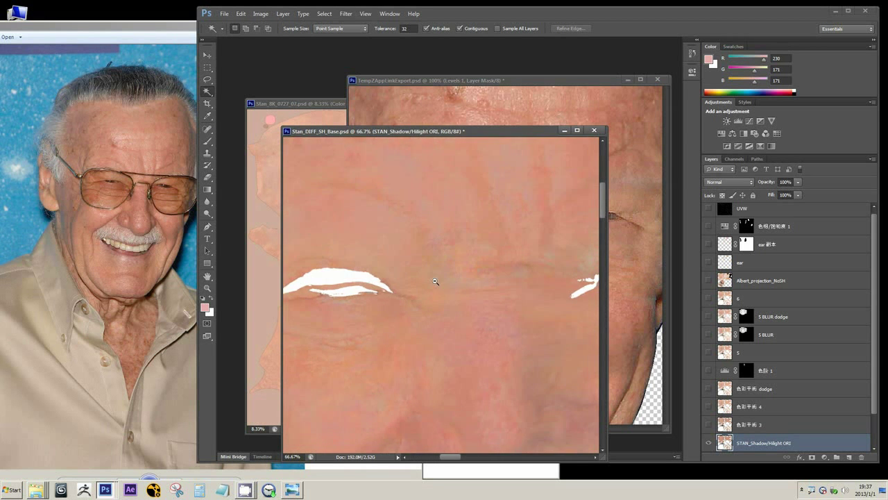
pyautogui.keyDown('alt'); pyautogui.click(436, 281); pyautogui.keyUp('alt')
# Step: Show the Stan_DIFF_SH_Base.psd texture full screen and examine the skin from forehead to mouth
pyautogui.press('f')
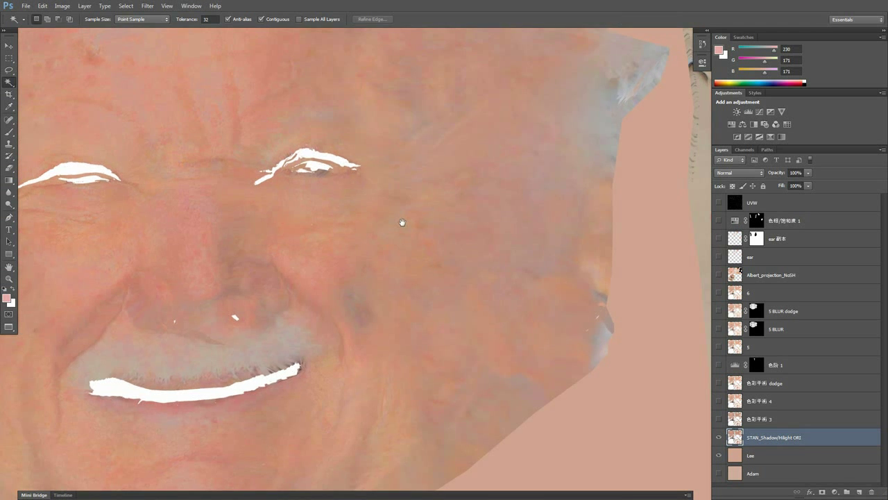
pyautogui.moveTo(402, 222); pyautogui.dragTo(516, 275)
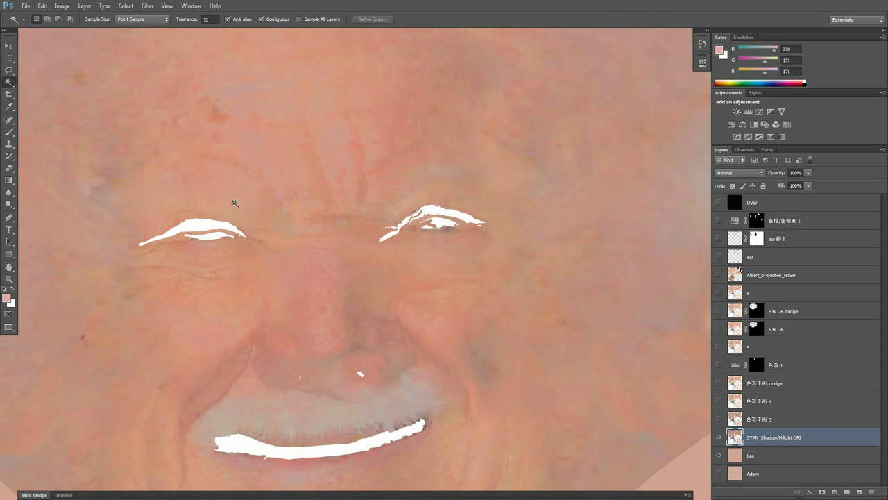
pyautogui.moveTo(270, 211); pyautogui.dragTo(312, 230)
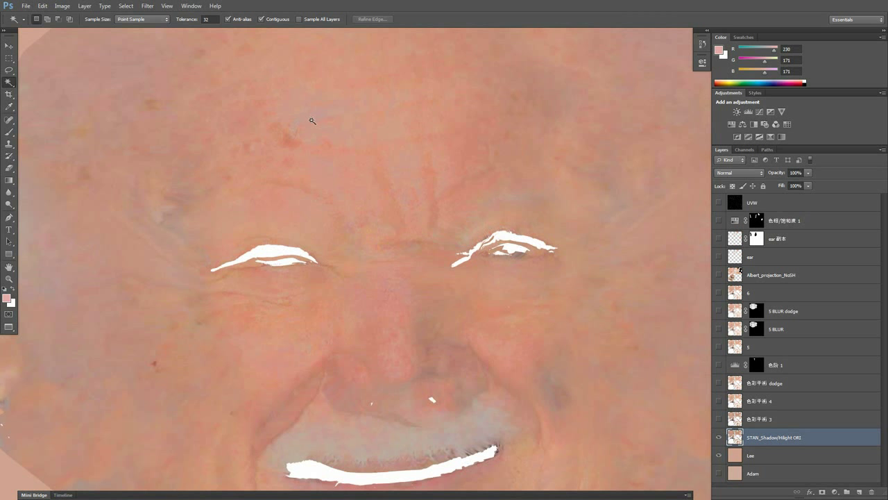
pyautogui.moveTo(245, 275); pyautogui.dragTo(286, 201)
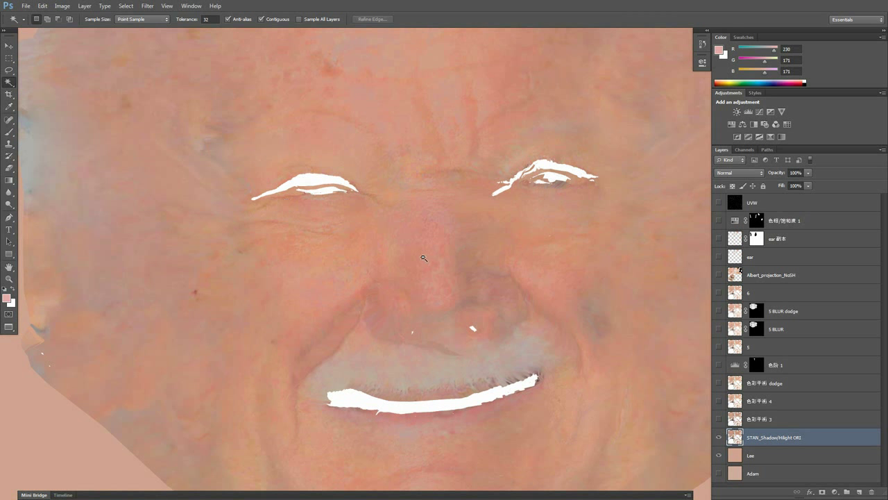
pyautogui.moveTo(384, 334); pyautogui.dragTo(401, 389)
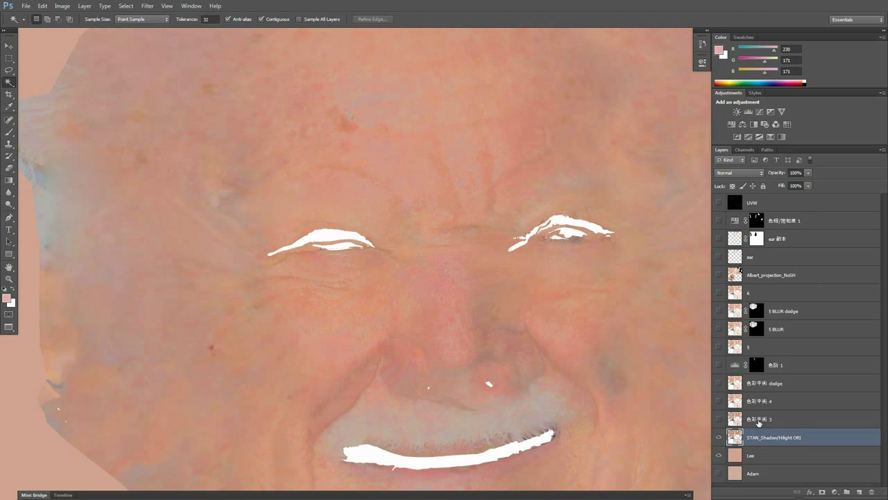
# Step: Return the texture to a floating window and enlarge the face in the reference photo for comparison
pyautogui.press('Tab')
pyautogui.press('f')
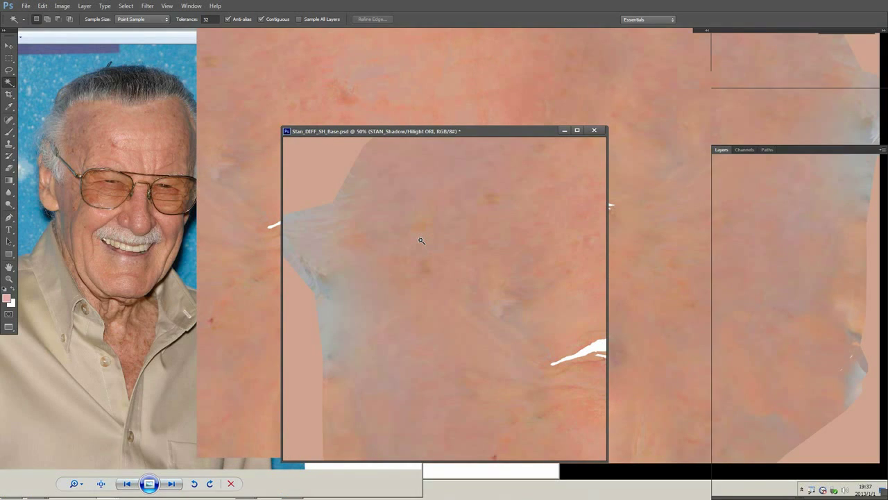
pyautogui.press('f')
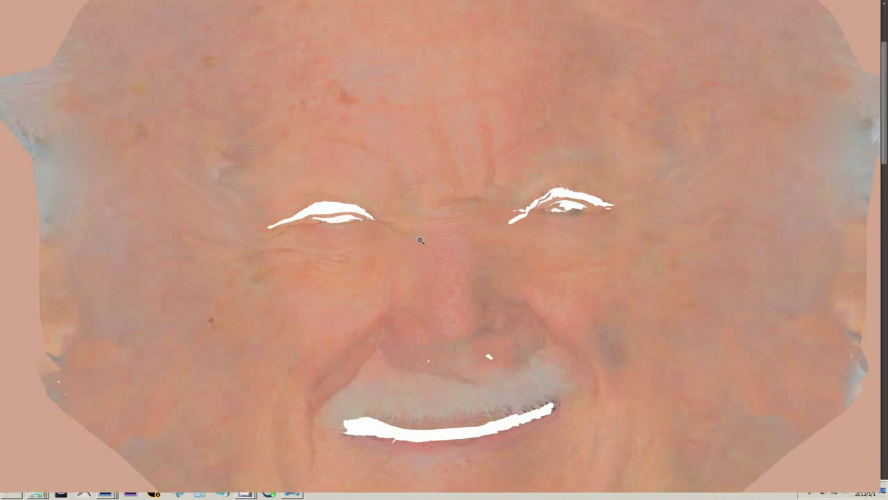
pyautogui.press('f')
pyautogui.moveTo(407, 134); pyautogui.dragTo(460, 191)
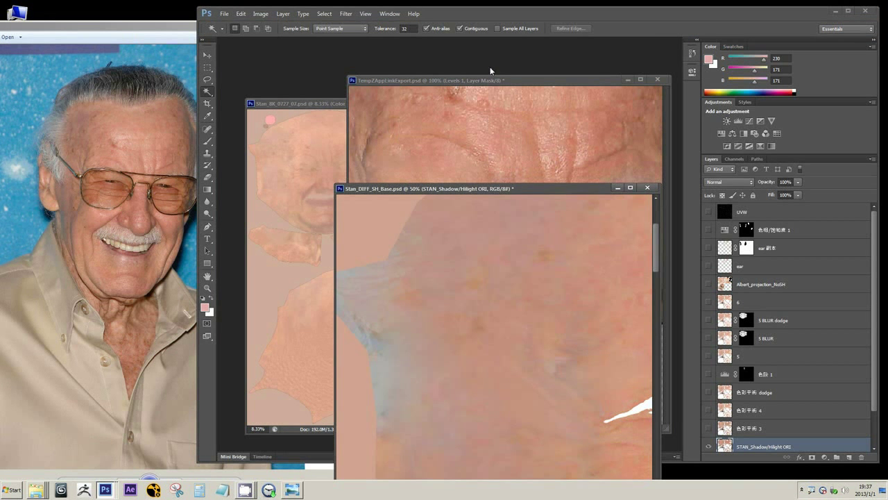
pyautogui.click(170, 195)
pyautogui.scroll(4, 85, 181)
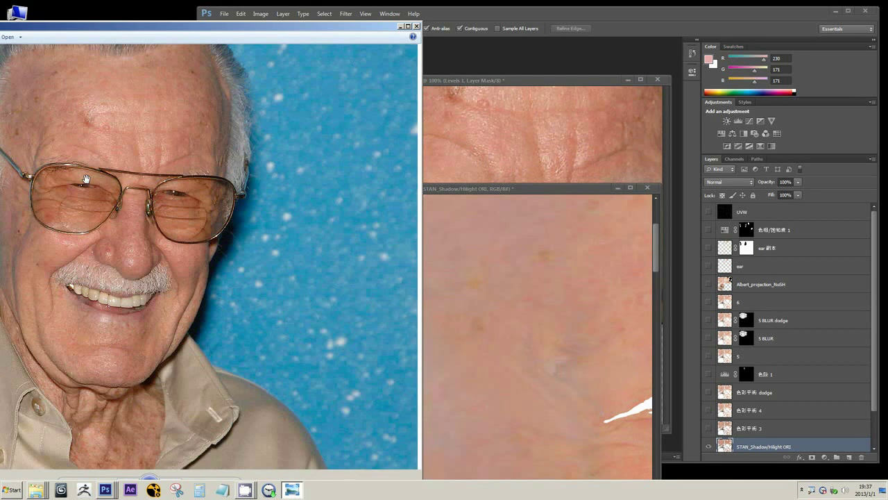
pyautogui.moveTo(151, 190); pyautogui.dragTo(150, 204)
# Step: Place the Stan_DIFF_SH_Base.psd window beside the reference photo with the whole unwrapped face in view at 16.7%
pyautogui.moveTo(520, 191); pyautogui.dragTo(492, 100)
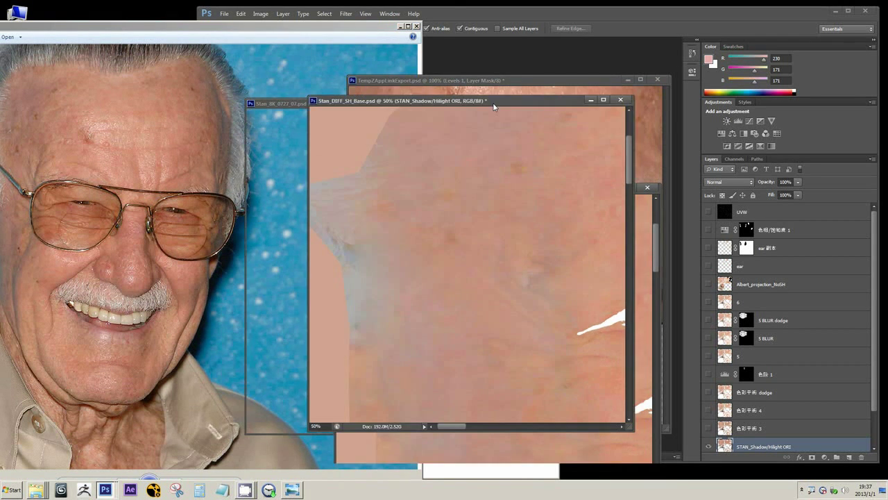
pyautogui.keyDown('alt'); pyautogui.click(453, 306); pyautogui.keyUp('alt')
pyautogui.keyDown('alt'); pyautogui.click(452, 306); pyautogui.keyUp('alt')
pyautogui.keyDown('alt'); pyautogui.click(453, 306); pyautogui.keyUp('alt')
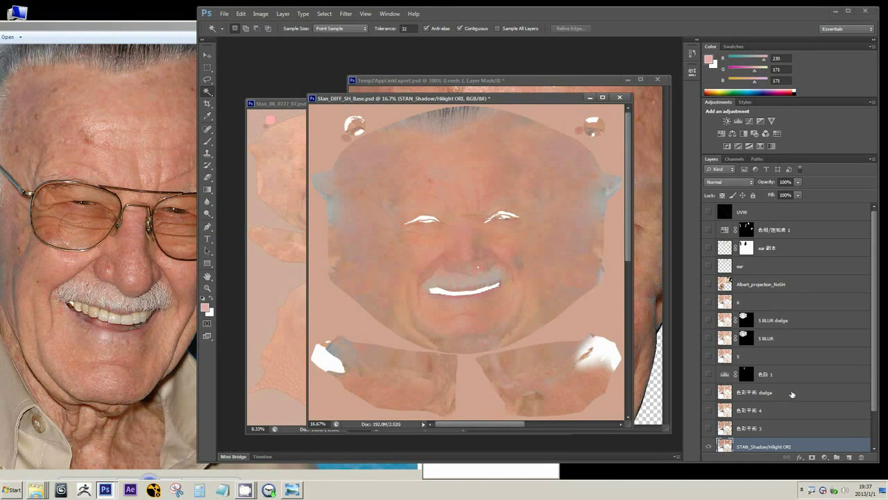
# Step: Show the colour balance layers 色彩平衡 3 and 色彩平衡 4 above STAN_Shadow/Hilight ORI
pyautogui.scroll(-2, 873, 396)
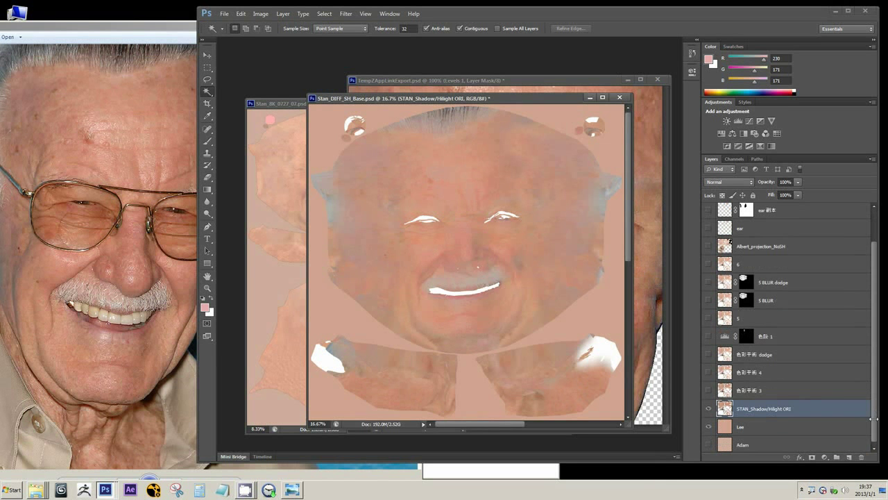
pyautogui.click(725, 390)
pyautogui.click(708, 390)
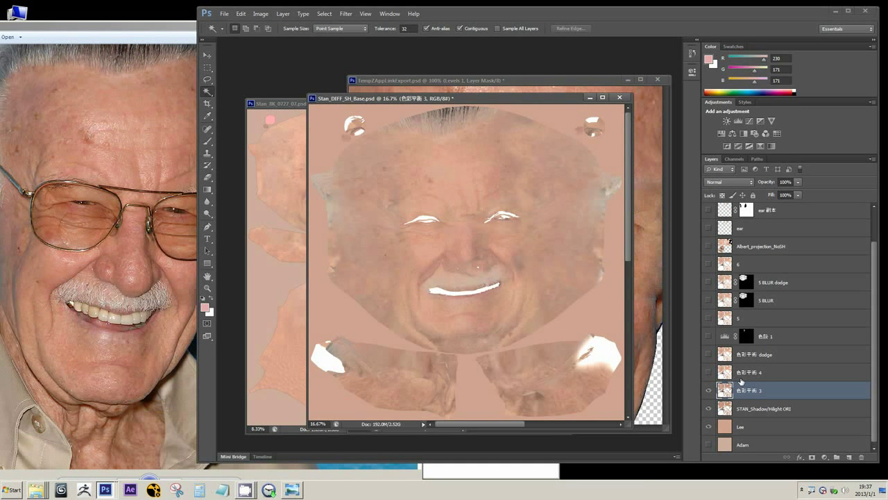
pyautogui.click(749, 372)
pyautogui.click(708, 372)
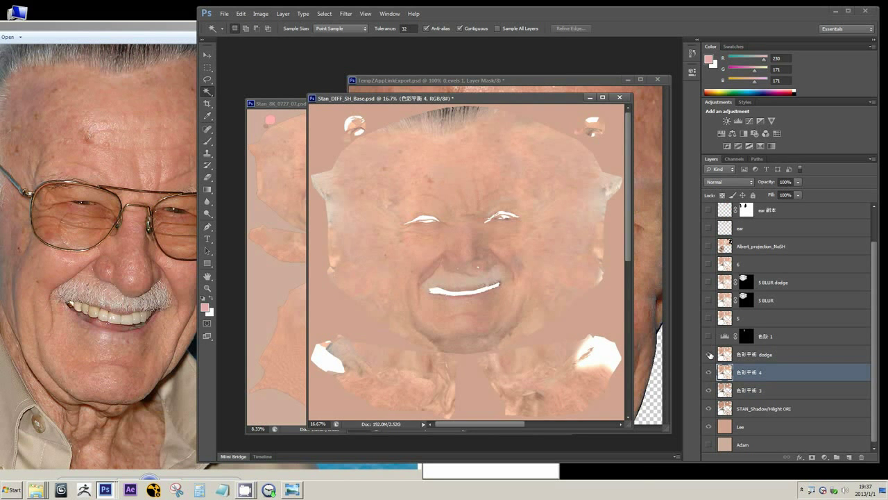
# Step: Show the 色彩平衡 dodge layer and compare the face skin with and without it
pyautogui.keyDown('ctrl'); pyautogui.click(497, 165); pyautogui.keyUp('ctrl')
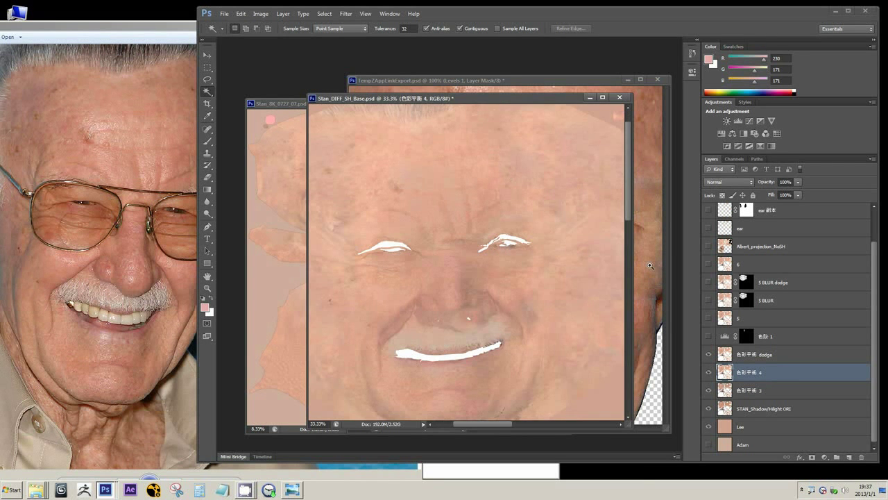
pyautogui.click(709, 355)
pyautogui.click(710, 354)
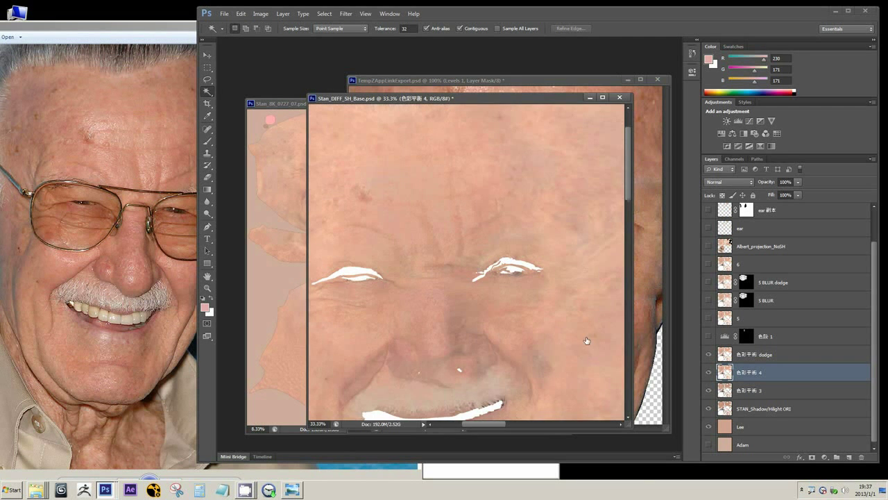
pyautogui.keyDown('alt'); pyautogui.click(454, 319); pyautogui.keyUp('alt')
# Step: Select the masked Levels layer 色階 1 and toggle its visibility to review its effect, leaving it shown
pyautogui.click(742, 338)
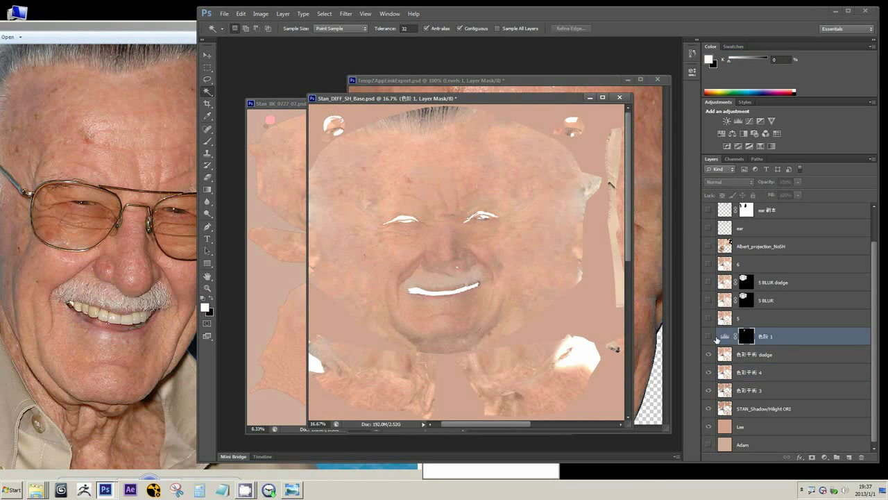
pyautogui.click(709, 337)
pyautogui.click(708, 337)
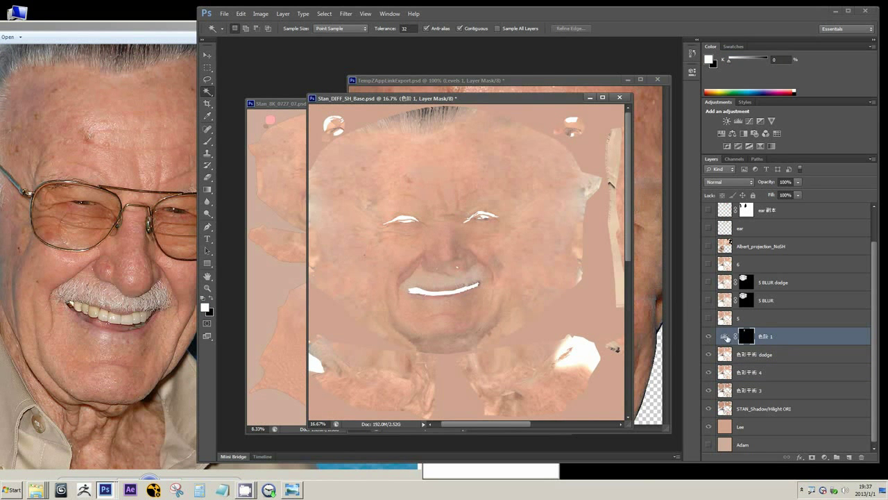
# Step: Select layer 5 and compare the face texture with and without it, leaving the layer hidden
pyautogui.click(742, 318)
pyautogui.click(709, 318)
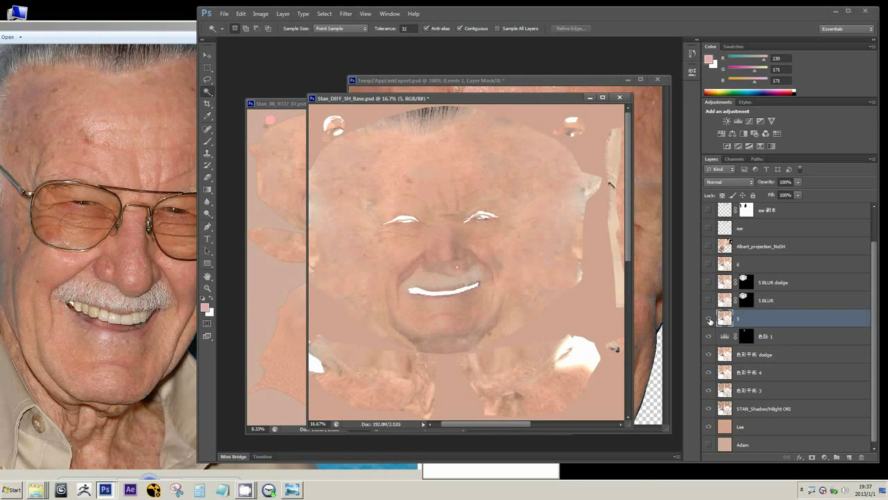
pyautogui.click(709, 318)
pyautogui.click(709, 318)
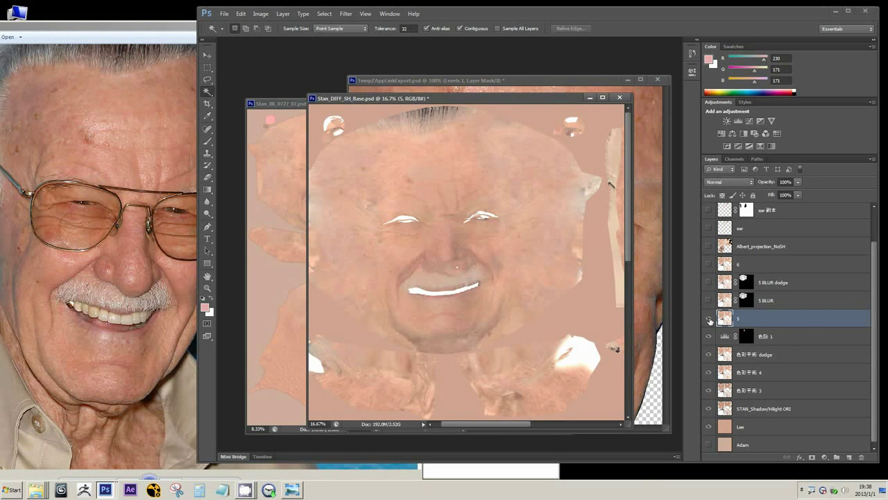
pyautogui.click(708, 319)
# Step: Show the masked 5 BLUR layer and examine the blurred skin colour across the centre of the face
pyautogui.click(758, 298)
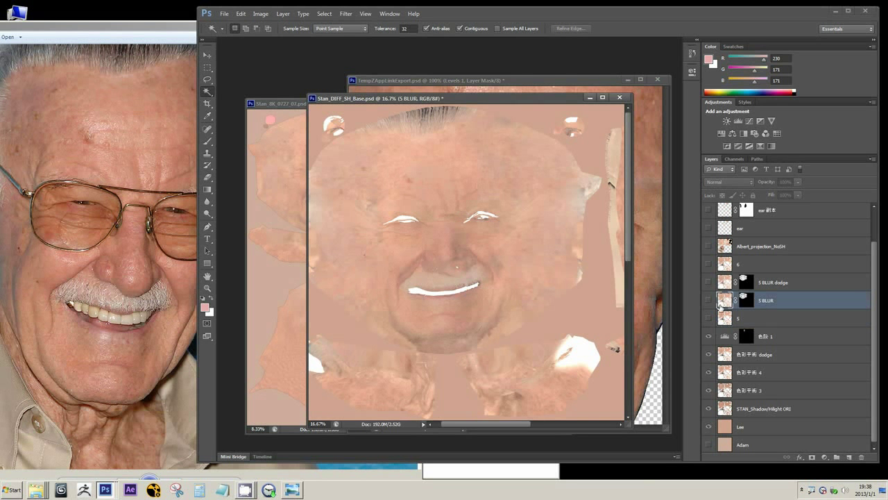
pyautogui.click(709, 301)
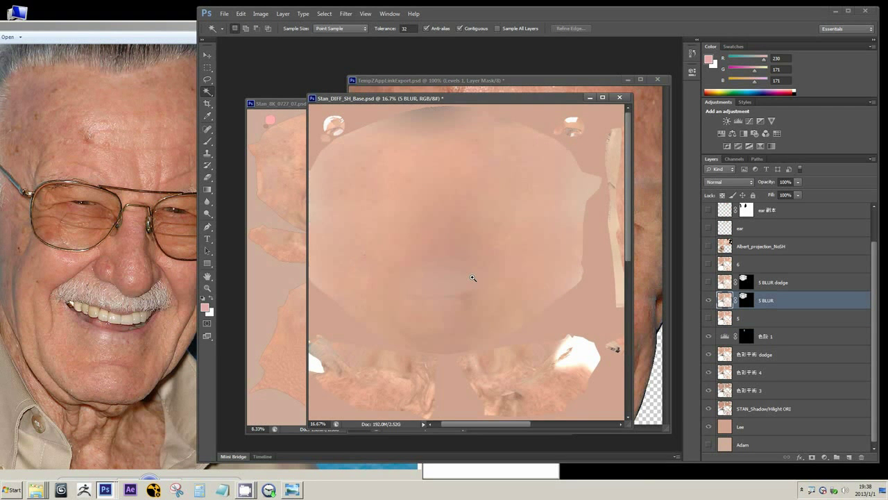
pyautogui.keyDown('alt'); pyautogui.scroll(2, 473, 278); pyautogui.keyUp('alt')
pyautogui.moveTo(473, 278); pyautogui.dragTo(542, 303)
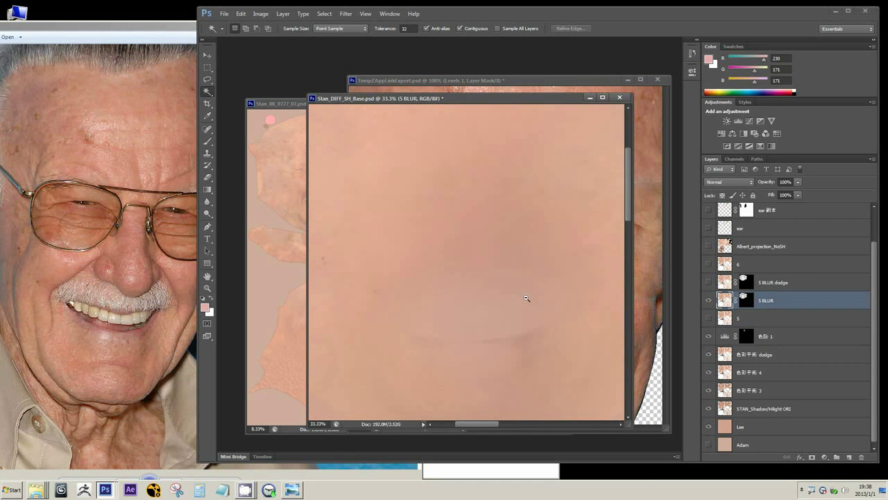
pyautogui.keyDown('alt'); pyautogui.scroll(-1, 474, 286); pyautogui.keyUp('alt')
pyautogui.moveTo(492, 228)
pyautogui.mouseDown()
pyautogui.moveTo(465, 268)
pyautogui.moveTo(459, 307)
pyautogui.moveTo(490, 231)
pyautogui.mouseUp()
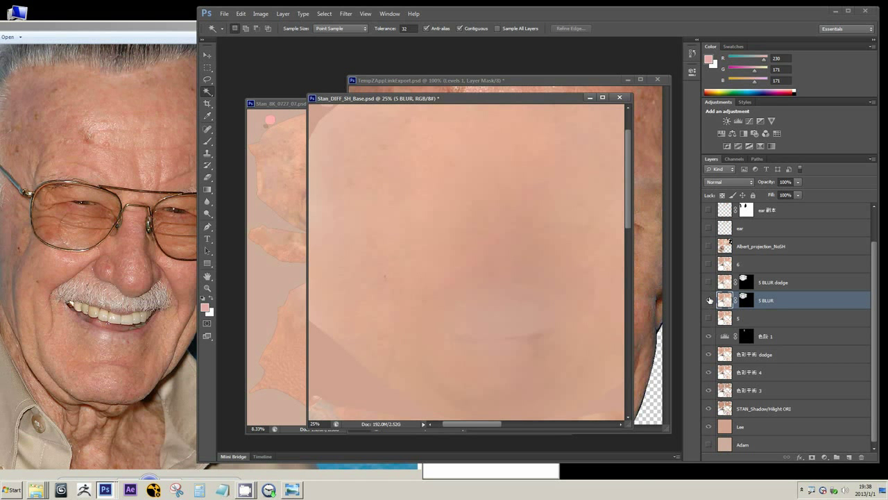
# Step: Show the 5 BLUR dodge layer to check its effect, and hide both it and 5 BLUR
pyautogui.click(708, 281)
pyautogui.keyDown('alt'); pyautogui.scroll(-1, 462, 288); pyautogui.keyUp('alt')
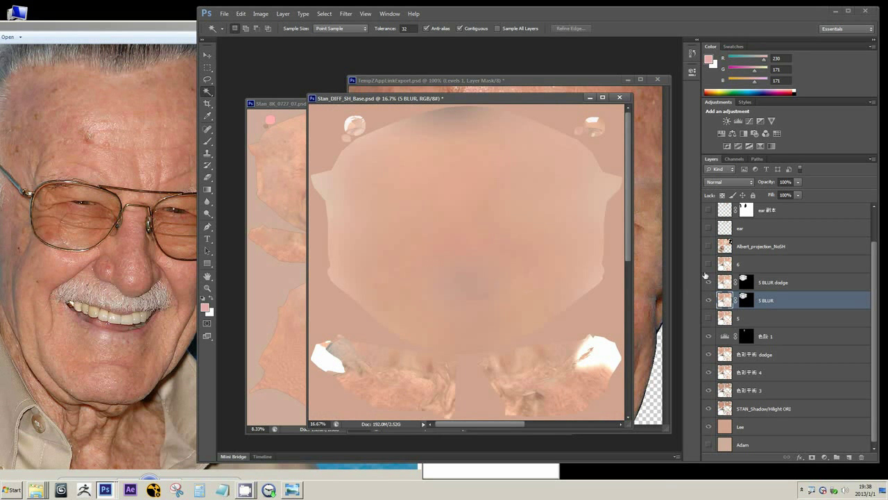
pyautogui.click(709, 282)
pyautogui.click(709, 300)
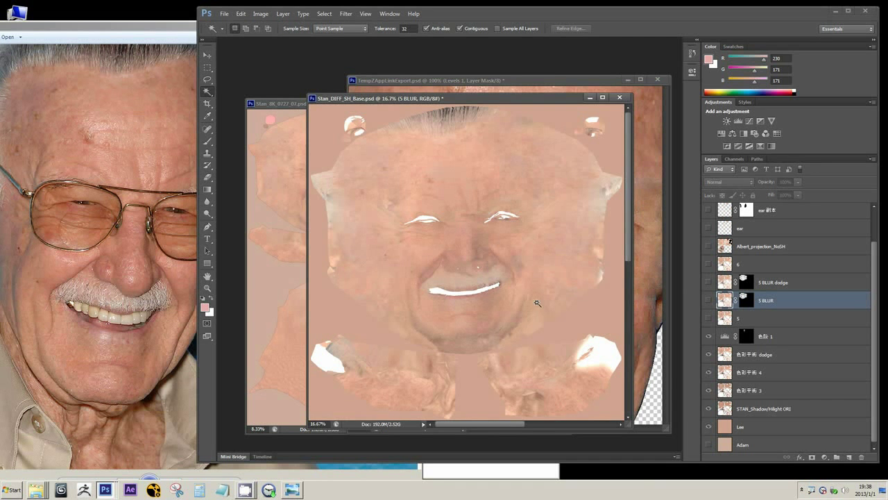
# Step: Examine the skin around the eyes, nose and mouth of the face texture at closer zoom levels
pyautogui.click(426, 222)
pyautogui.click(424, 221)
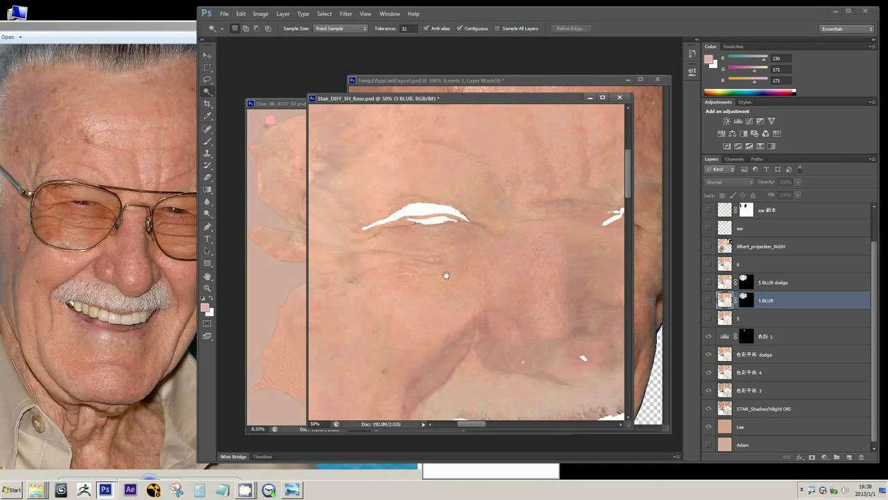
pyautogui.keyDown('alt'); pyautogui.click(443, 276); pyautogui.keyUp('alt')
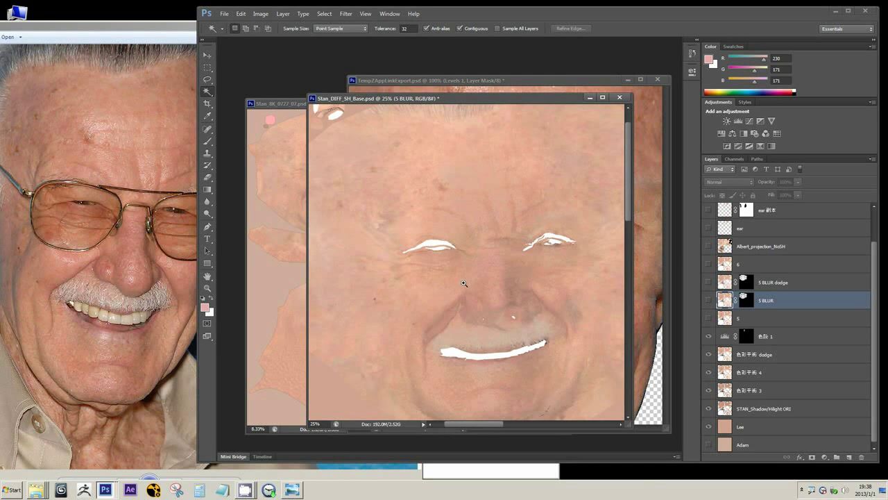
pyautogui.click(466, 277)
pyautogui.click(466, 277)
pyautogui.keyDown('alt'); pyautogui.click(467, 278); pyautogui.keyUp('alt')
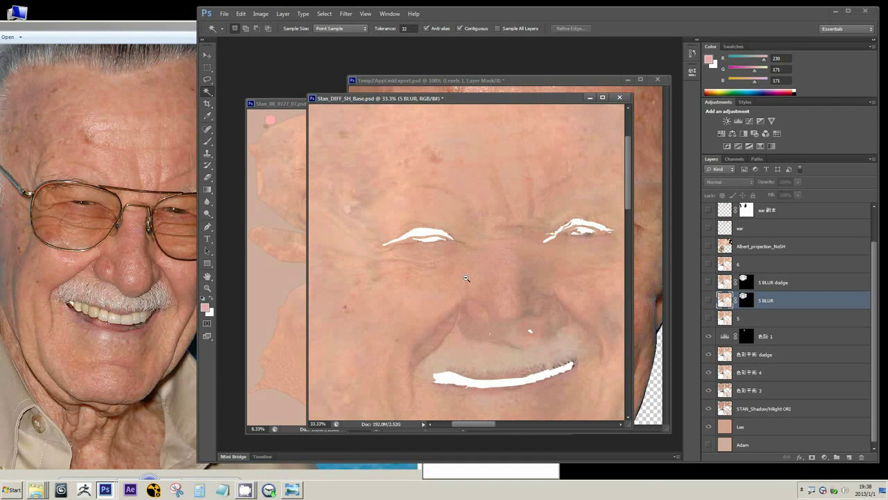
pyautogui.click(466, 278)
pyautogui.keyDown('alt'); pyautogui.click(466, 279); pyautogui.keyUp('alt')
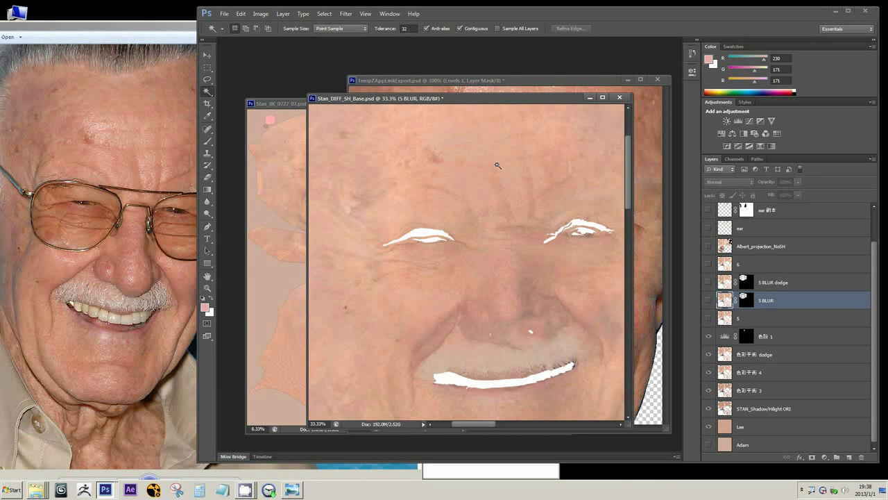
# Step: Shift the Stan_DIFF_SH_Base.psd window slightly, inspect the wrinkles below the eye at 100%, and return to the whole face at 16.7%
pyautogui.moveTo(495, 105); pyautogui.dragTo(490, 125)
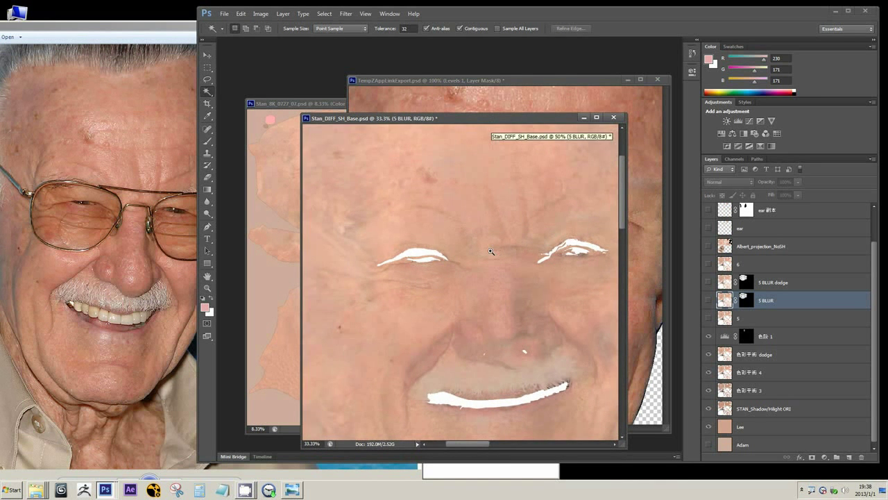
pyautogui.keyDown('ctrl'); pyautogui.click(490, 251); pyautogui.keyUp('ctrl')
pyautogui.keyDown('ctrl'); pyautogui.keyDown('alt'); pyautogui.click(490, 251); pyautogui.keyUp('alt'); pyautogui.keyUp('ctrl')
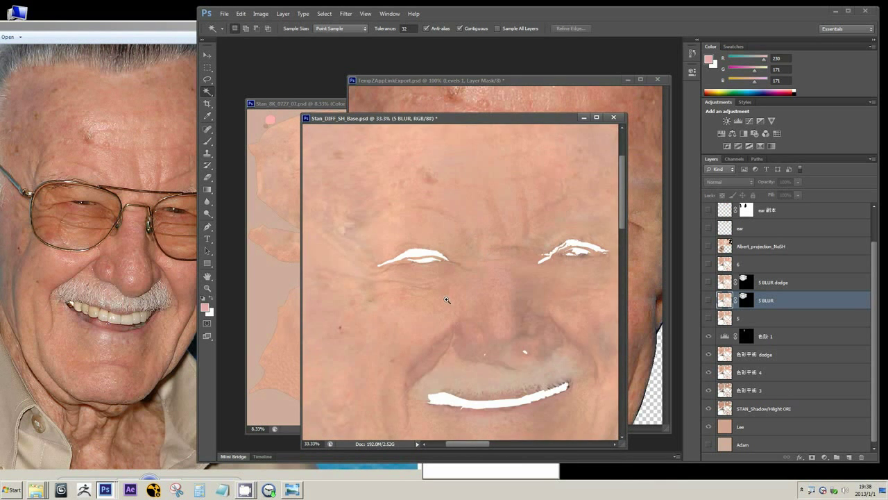
pyautogui.keyDown('ctrl'); pyautogui.click(447, 300); pyautogui.keyUp('ctrl')
pyautogui.keyDown('ctrl'); pyautogui.click(411, 289); pyautogui.keyUp('ctrl')
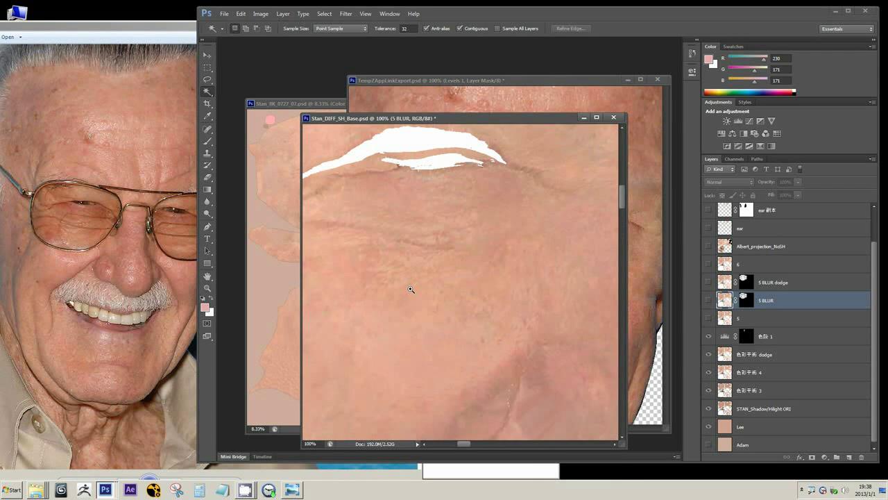
pyautogui.keyDown('ctrl'); pyautogui.keyDown('alt'); pyautogui.click(411, 289); pyautogui.keyUp('alt'); pyautogui.keyUp('ctrl')
pyautogui.keyDown('ctrl'); pyautogui.keyDown('alt'); pyautogui.click(411, 289); pyautogui.keyUp('alt'); pyautogui.keyUp('ctrl')
pyautogui.keyDown('ctrl'); pyautogui.keyDown('alt'); pyautogui.click(411, 289); pyautogui.keyUp('alt'); pyautogui.keyUp('ctrl')
pyautogui.keyDown('ctrl'); pyautogui.keyDown('alt'); pyautogui.click(411, 289); pyautogui.keyUp('alt'); pyautogui.keyUp('ctrl')
pyautogui.moveTo(442, 285); pyautogui.dragTo(440, 310)
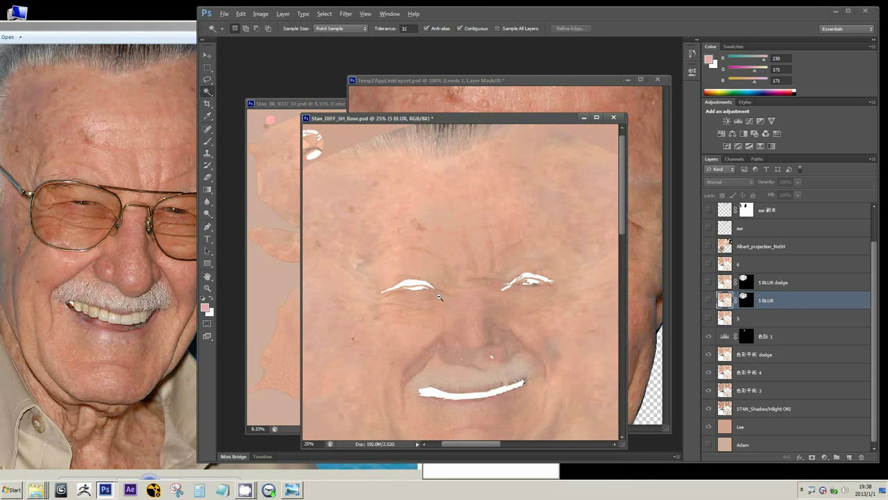
pyautogui.keyDown('ctrl'); pyautogui.keyDown('alt'); pyautogui.click(439, 297); pyautogui.keyUp('alt'); pyautogui.keyUp('ctrl')
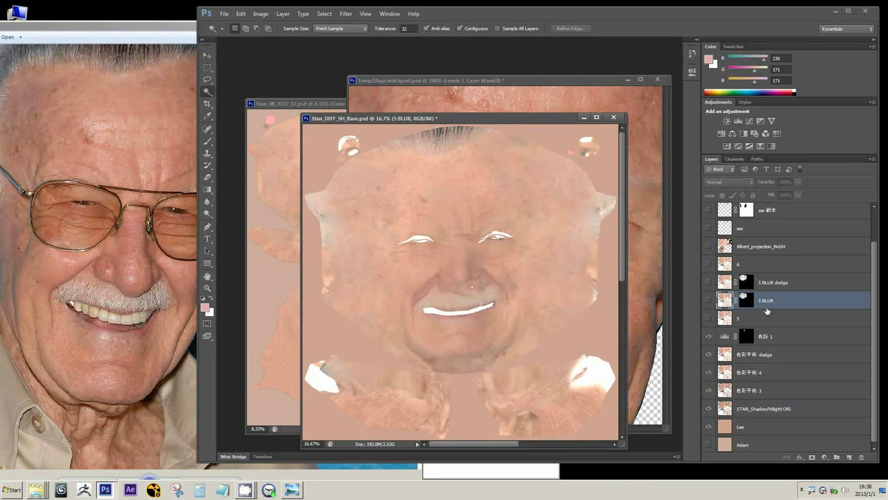
# Step: Close Stan_DIFF_SH_Base.psd and TempZAppLinkExport.psd without saving their changes
pyautogui.moveTo(874, 269); pyautogui.dragTo(875, 228)
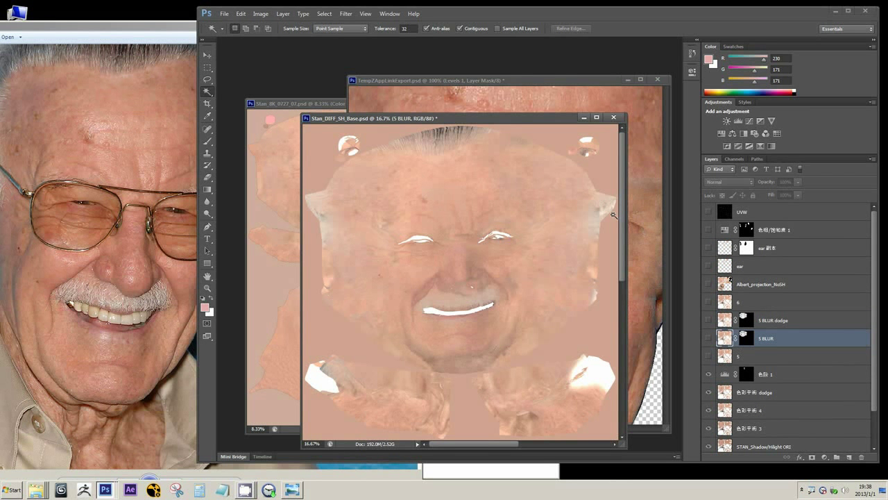
pyautogui.click(613, 118)
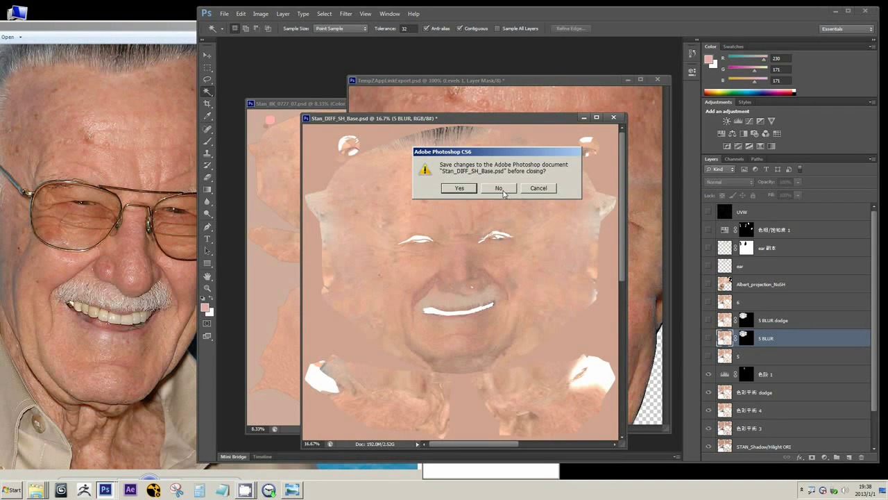
pyautogui.click(504, 191)
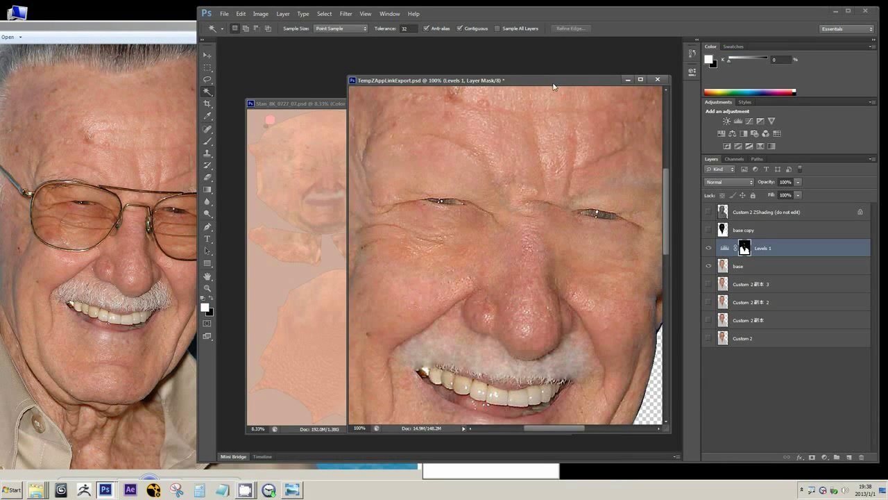
pyautogui.hotkey('ctrl', '-')
pyautogui.hotkey('ctrl', '-')
pyautogui.click(656, 78)
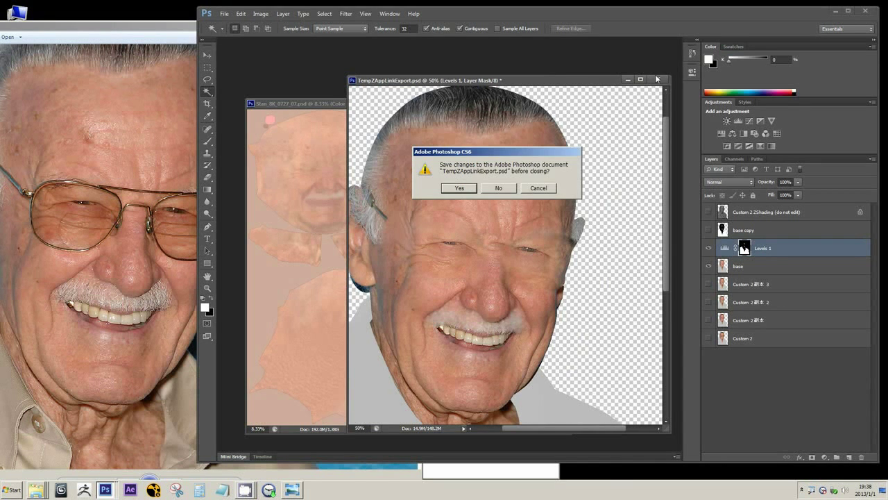
pyautogui.click(505, 191)
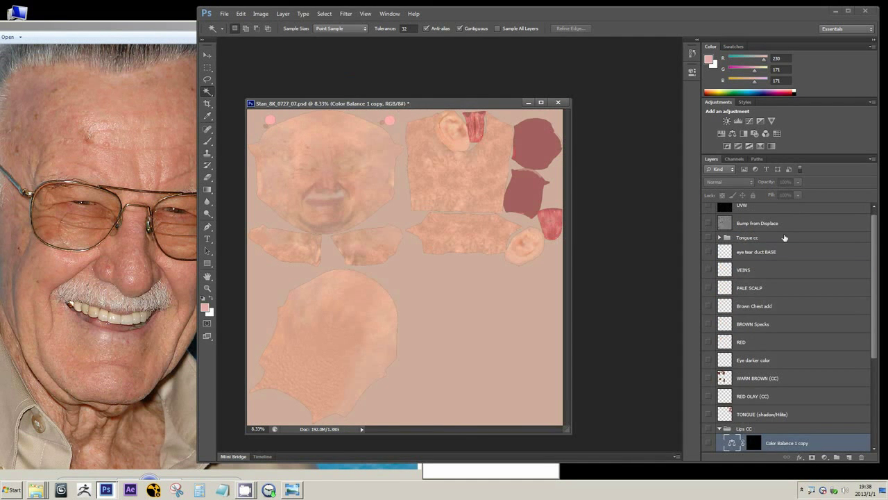
# Step: Show the teeth update 0716 and teeth add layers in Stan_8K_0727_07.psd, inspecting the painted teeth and gums up close
pyautogui.moveTo(876, 307); pyautogui.dragTo(874, 408)
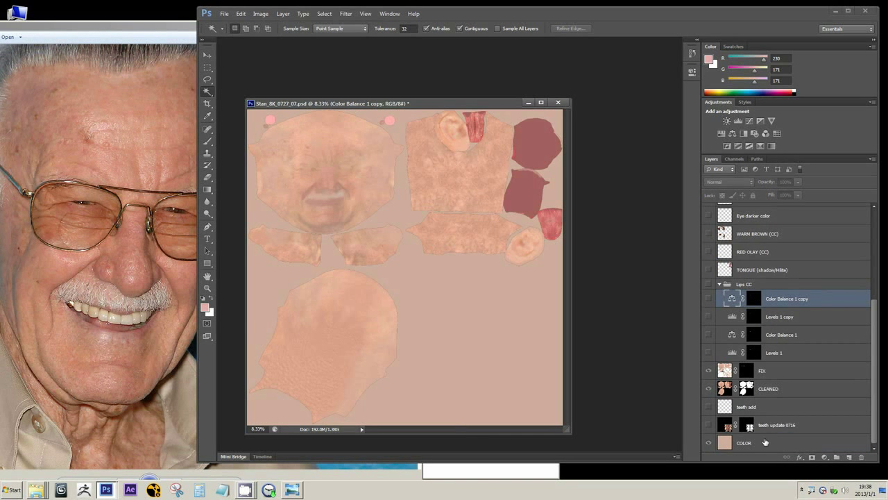
pyautogui.click(709, 426)
pyautogui.keyDown('ctrl'); pyautogui.click(457, 396); pyautogui.keyUp('ctrl')
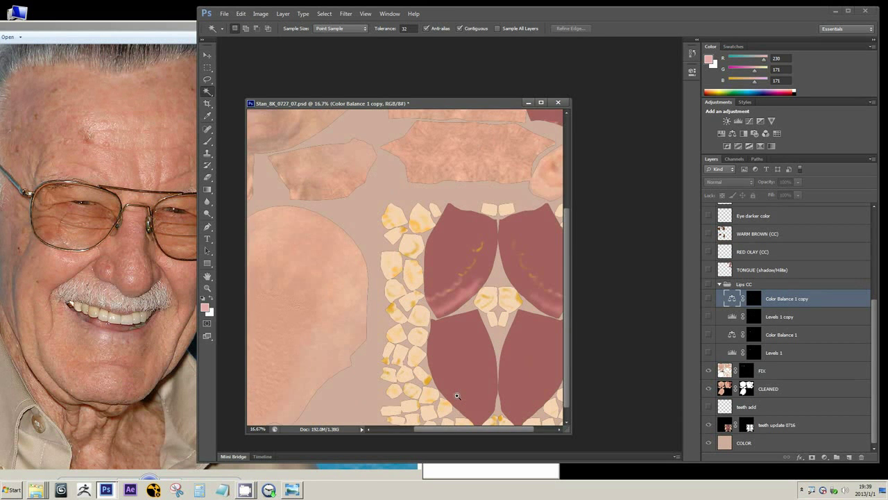
pyautogui.keyDown('ctrl'); pyautogui.click(456, 395); pyautogui.keyUp('ctrl')
pyautogui.keyDown('ctrl'); pyautogui.click(382, 338); pyautogui.keyUp('ctrl')
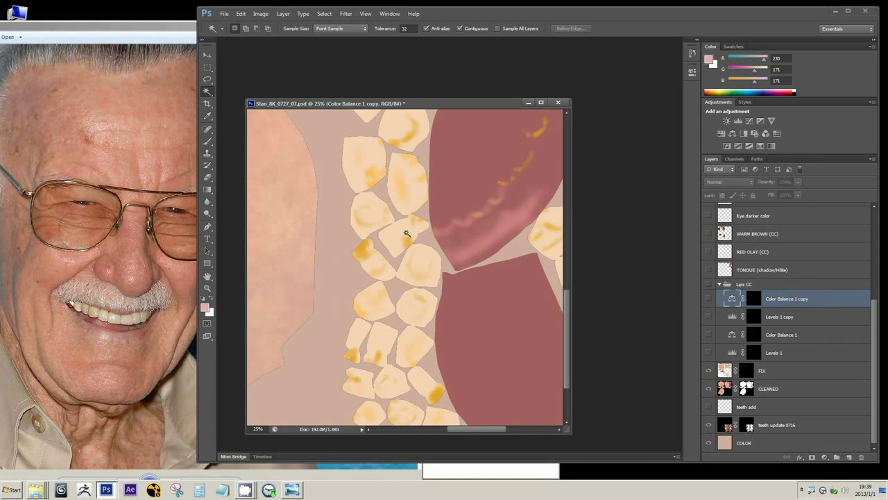
pyautogui.keyDown('ctrl'); pyautogui.click(386, 324); pyautogui.keyUp('ctrl')
pyautogui.keyDown('ctrl'); pyautogui.click(385, 326); pyautogui.keyUp('ctrl')
pyautogui.keyDown('ctrl'); pyautogui.click(385, 327); pyautogui.keyUp('ctrl')
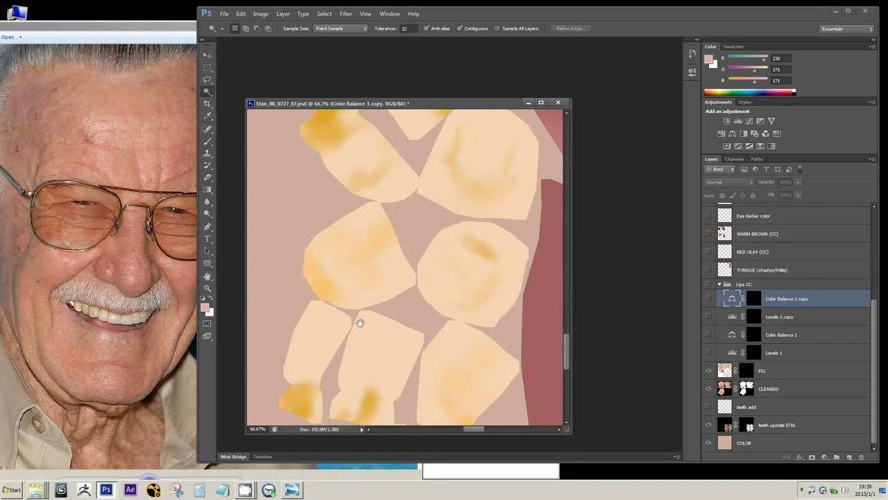
pyautogui.keyDown('alt'); pyautogui.click(359, 322); pyautogui.keyUp('alt')
pyautogui.keyDown('alt'); pyautogui.click(360, 323); pyautogui.keyUp('alt')
pyautogui.keyDown('alt'); pyautogui.click(361, 323); pyautogui.keyUp('alt')
pyautogui.keyDown('alt'); pyautogui.click(360, 322); pyautogui.keyUp('alt')
pyautogui.keyDown('alt'); pyautogui.click(375, 311); pyautogui.keyUp('alt')
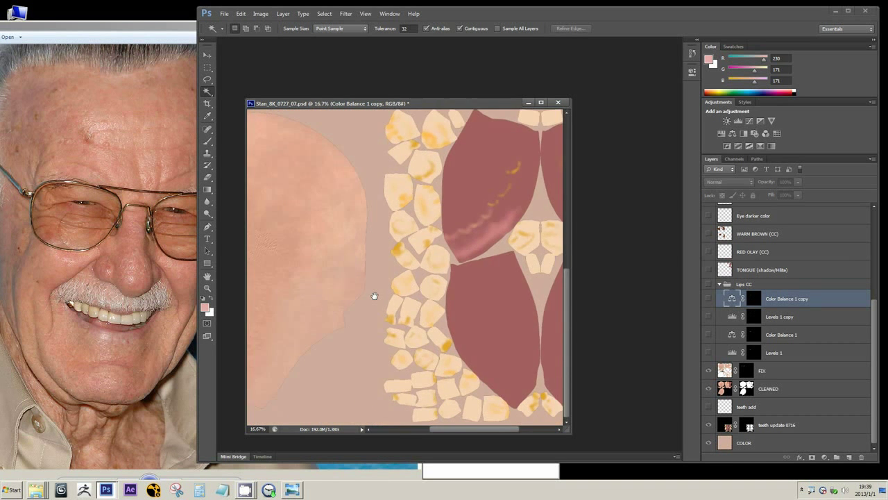
pyautogui.keyDown('alt'); pyautogui.click(363, 303); pyautogui.keyUp('alt')
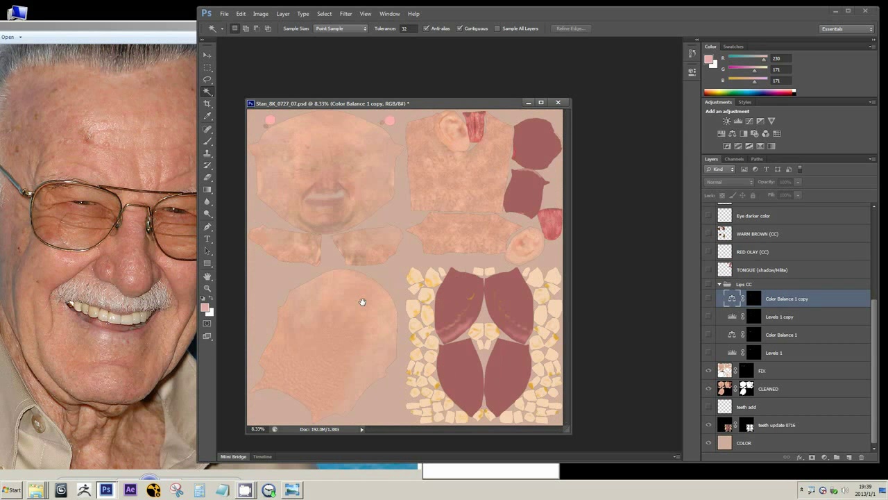
pyautogui.click(746, 407)
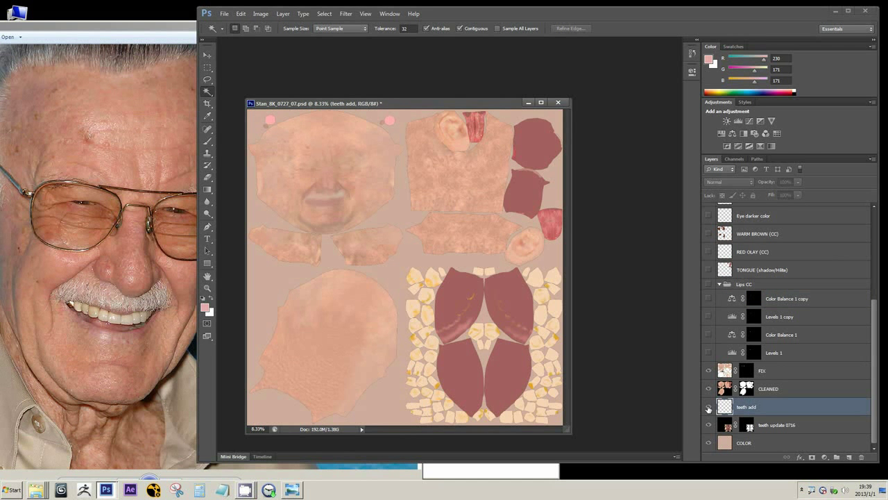
# Step: Show the masked Levels 1 adjustment in the Lips CC group and compare the lips with and without it, leaving it shown
pyautogui.click(729, 350)
pyautogui.click(708, 353)
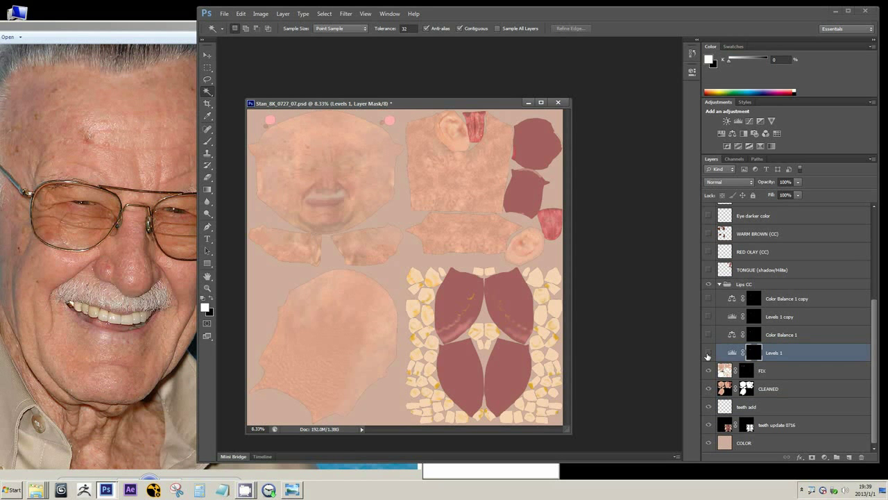
pyautogui.click(708, 354)
pyautogui.keyDown('ctrl'); pyautogui.click(326, 208); pyautogui.keyUp('ctrl')
pyautogui.keyDown('ctrl'); pyautogui.click(327, 208); pyautogui.keyUp('ctrl')
pyautogui.keyDown('ctrl'); pyautogui.click(327, 208); pyautogui.keyUp('ctrl')
pyautogui.keyDown('ctrl'); pyautogui.click(327, 208); pyautogui.keyUp('ctrl')
pyautogui.moveTo(327, 208); pyautogui.dragTo(430, 289)
pyautogui.click(709, 353)
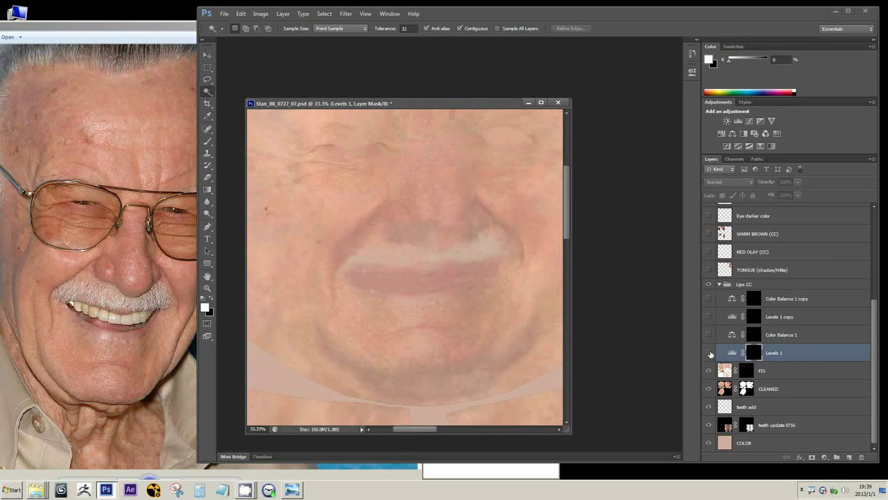
pyautogui.click(709, 354)
pyautogui.click(709, 354)
pyautogui.click(710, 354)
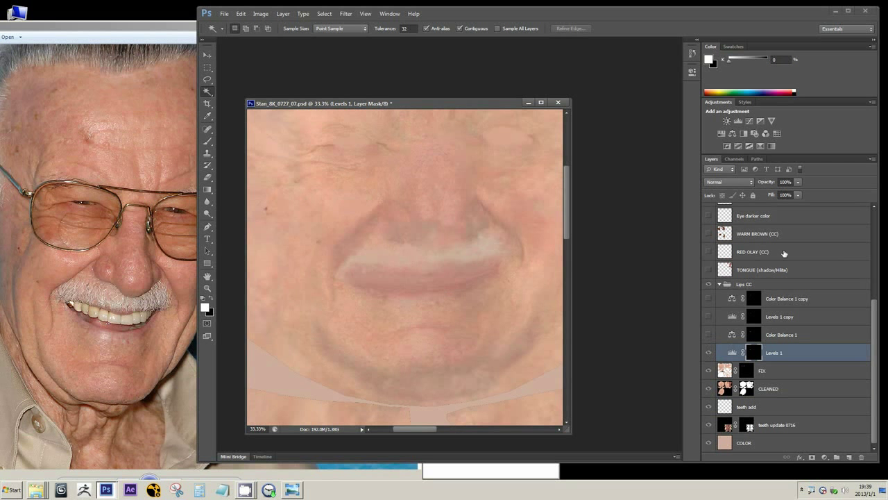
pyautogui.click(709, 353)
pyautogui.click(708, 354)
# Step: Show the remaining Lips CC adjustments and the TONGUE (shadow/Hilite) layer, inspecting the painted tongue up close
pyautogui.click(708, 317)
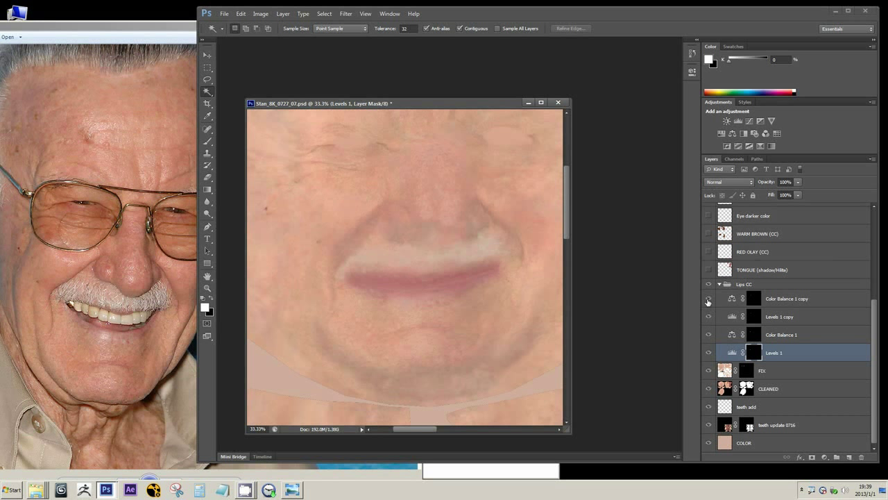
pyautogui.click(759, 270)
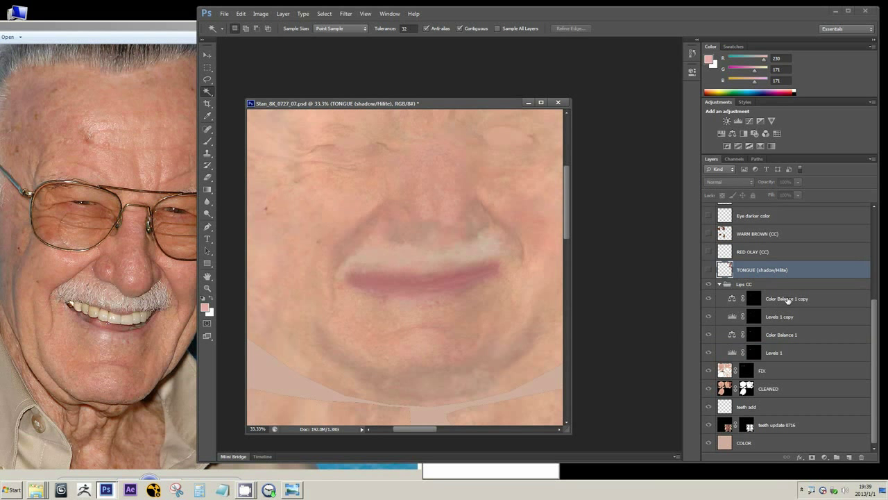
pyautogui.keyDown('alt'); pyautogui.click(418, 288); pyautogui.keyUp('alt')
pyautogui.keyDown('alt'); pyautogui.click(417, 289); pyautogui.keyUp('alt')
pyautogui.moveTo(395, 286); pyautogui.dragTo(397, 299)
pyautogui.keyDown('ctrl'); pyautogui.click(387, 262); pyautogui.keyUp('ctrl')
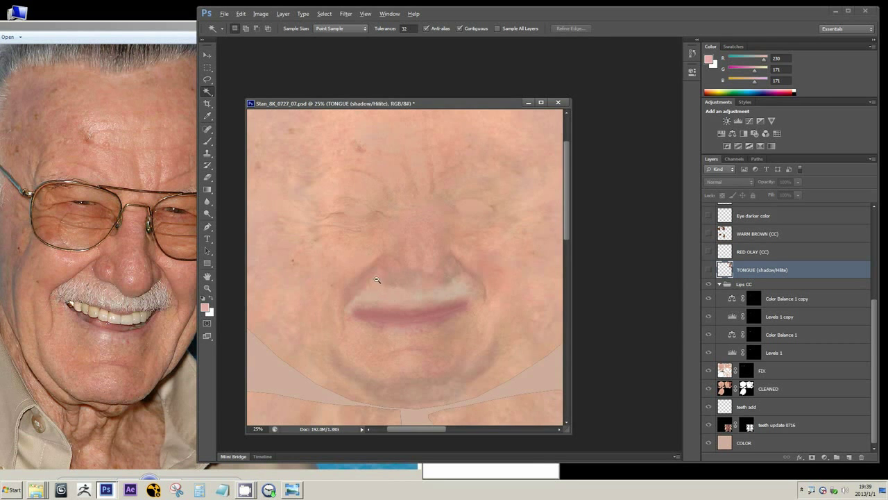
pyautogui.keyDown('alt'); pyautogui.scroll(-3, 376, 279); pyautogui.keyUp('alt')
pyautogui.click(708, 270)
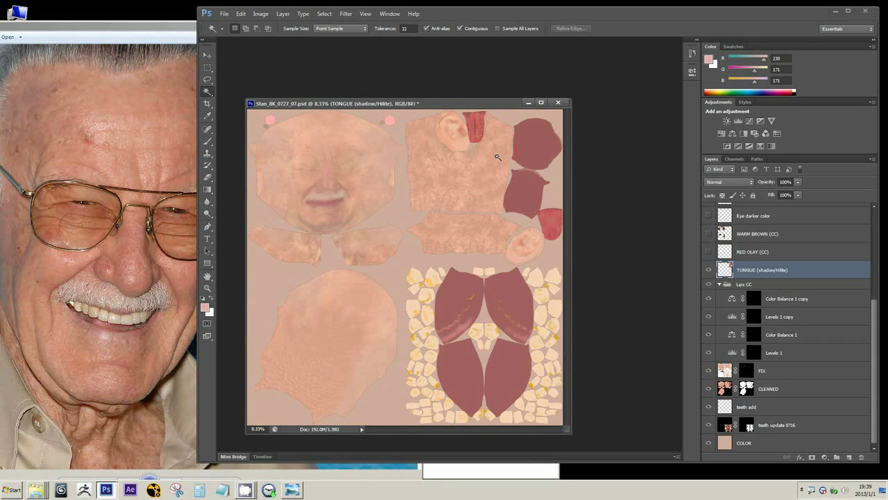
pyautogui.keyDown('alt'); pyautogui.scroll(6, 464, 125); pyautogui.keyUp('alt')
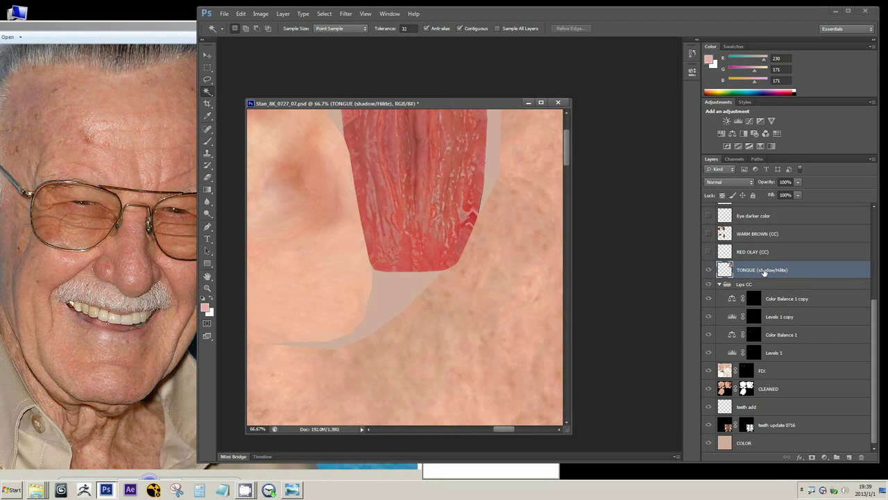
pyautogui.scroll(3, 759, 272)
pyautogui.keyDown('alt'); pyautogui.scroll(-2, 351, 302); pyautogui.keyUp('alt')
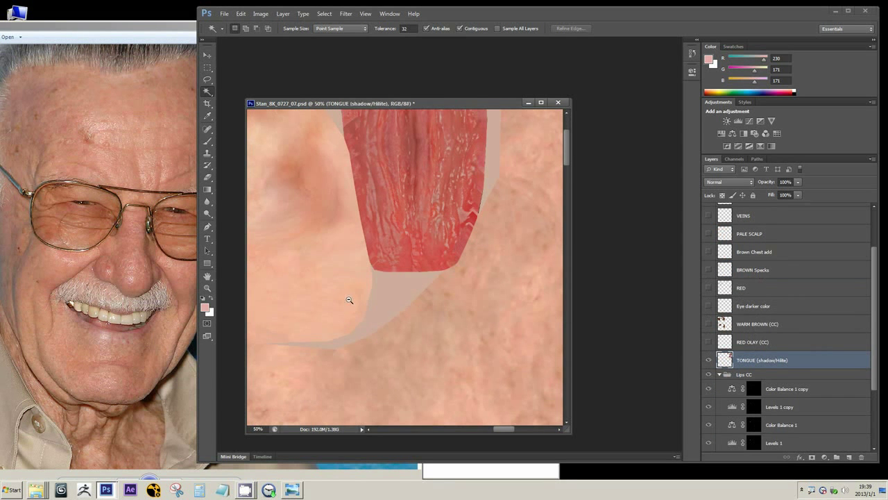
# Step: Bring the whole face into full-screen view and show the RED OLAY (CC) layer, comparing the skin with and without it
pyautogui.moveTo(371, 300); pyautogui.dragTo(601, 277)
pyautogui.press('f')
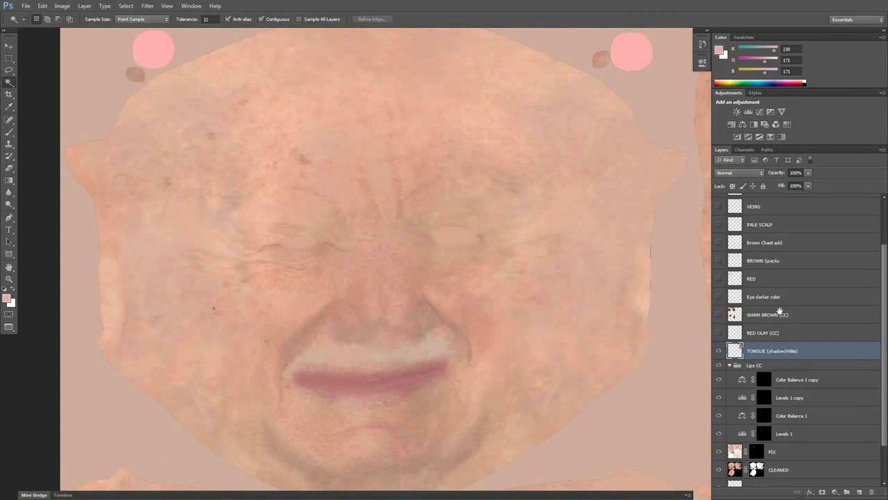
pyautogui.click(760, 333)
pyautogui.click(719, 336)
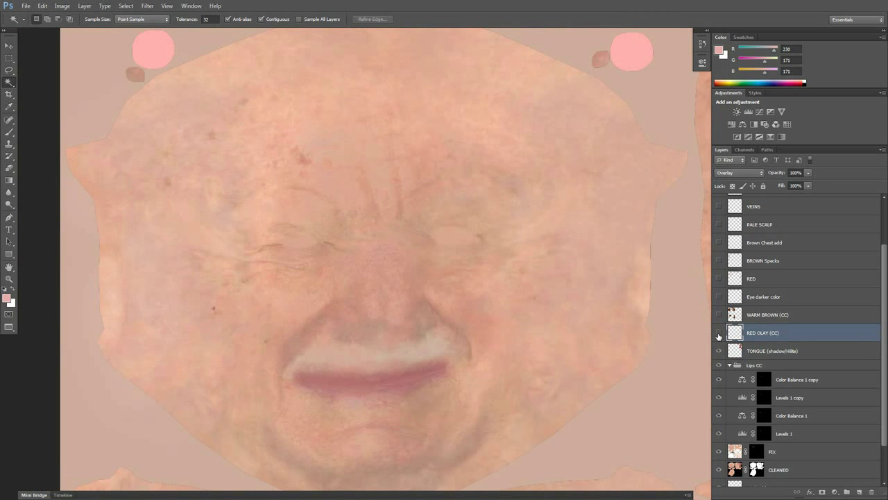
pyautogui.click(719, 336)
pyautogui.click(720, 335)
pyautogui.click(719, 335)
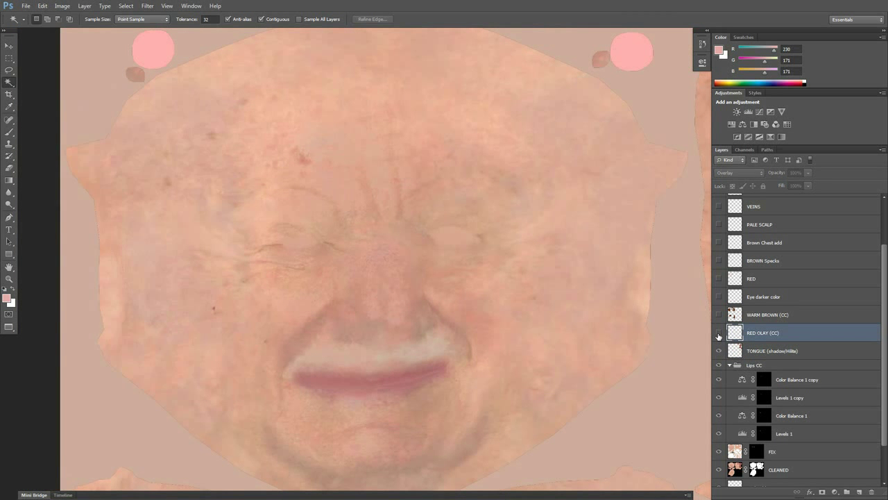
pyautogui.click(719, 335)
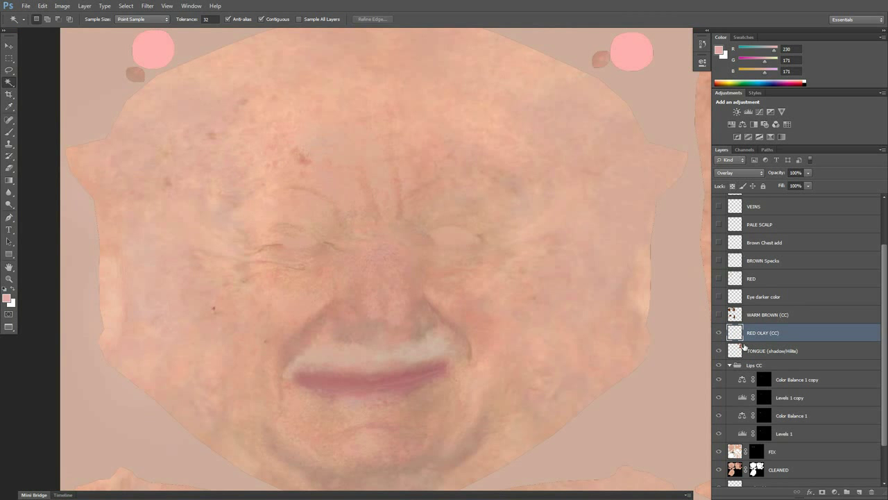
# Step: Isolate the RED OLAY (CC) layer to examine its soft red patches, restore the other layers and compare its effect again
pyautogui.keyDown('alt'); pyautogui.click(719, 335); pyautogui.keyUp('alt')
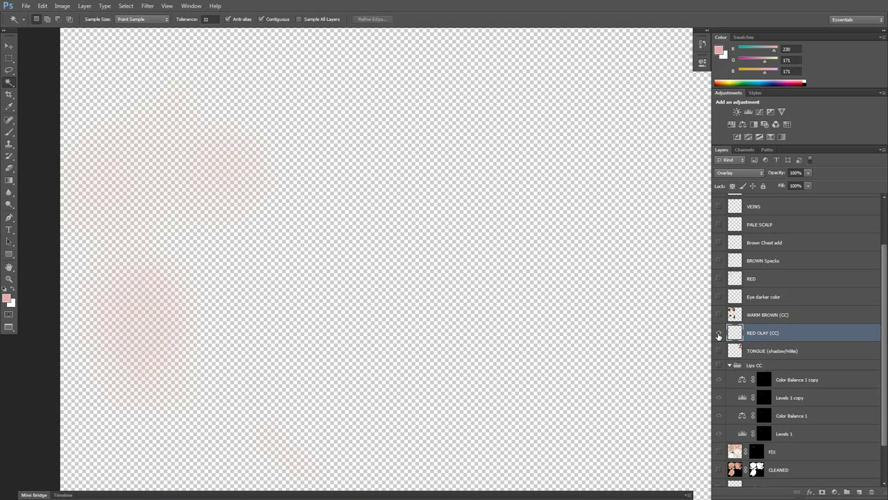
pyautogui.press('b')
pyautogui.keyDown('alt'); pyautogui.moveTo(234, 188); pyautogui.dragTo(167, 222); pyautogui.keyUp('alt')
pyautogui.keyDown('alt'); pyautogui.moveTo(177, 279); pyautogui.dragTo(169, 305); pyautogui.keyUp('alt')
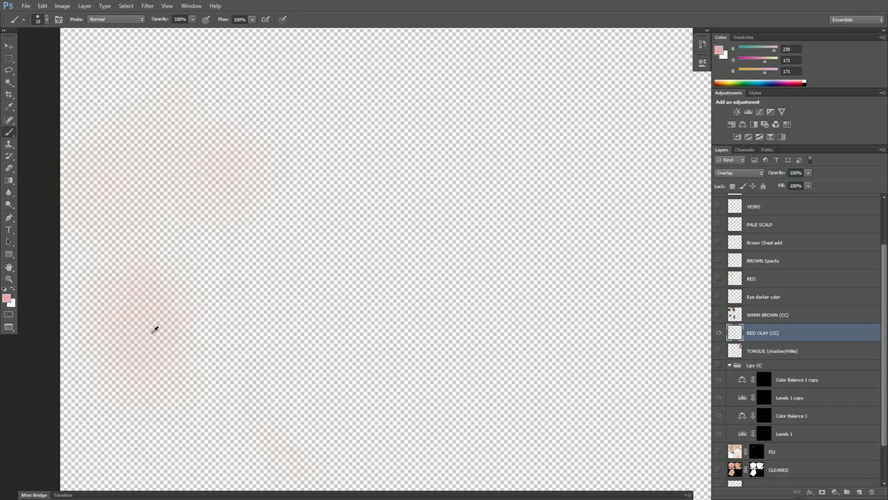
pyautogui.keyDown('alt'); pyautogui.click(146, 337); pyautogui.keyUp('alt')
pyautogui.keyDown('alt'); pyautogui.click(719, 334); pyautogui.keyUp('alt')
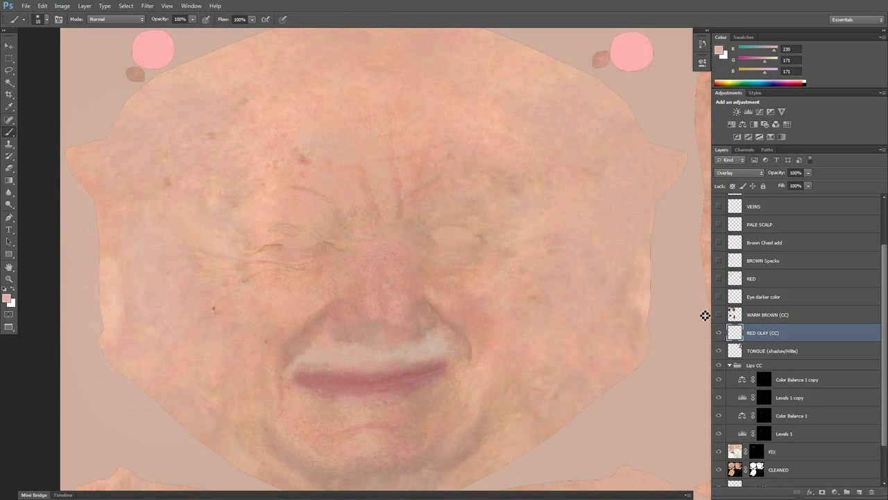
pyautogui.click(719, 333)
pyautogui.click(719, 334)
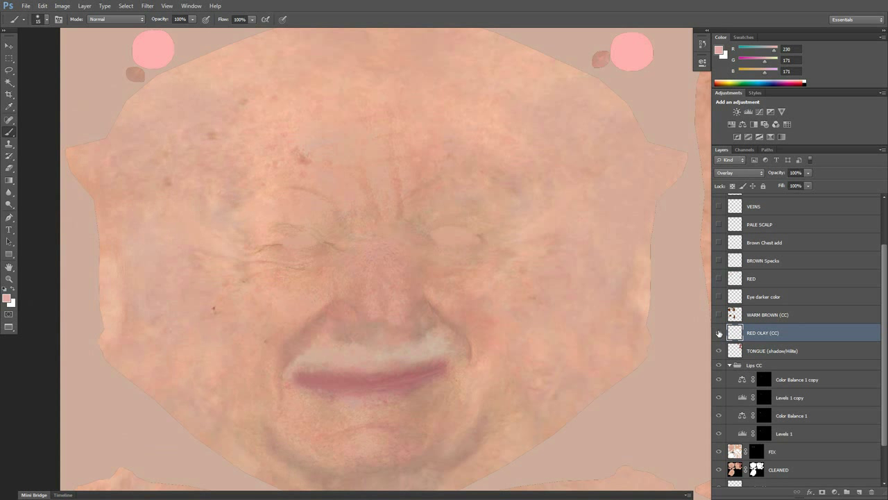
# Step: Try the Normal blend mode on RED OLAY (CC) and return it to Overlay
pyautogui.click(741, 173)
pyautogui.click(740, 179)
pyautogui.click(735, 174)
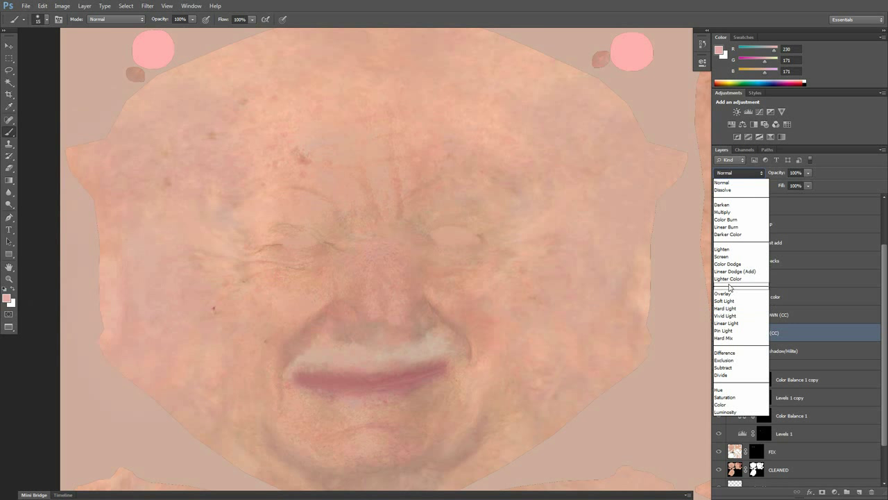
pyautogui.click(724, 294)
# Step: Show the WARM BROWN (CC) layer and compare its effect on the skin at stronger and weaker opacities
pyautogui.click(730, 316)
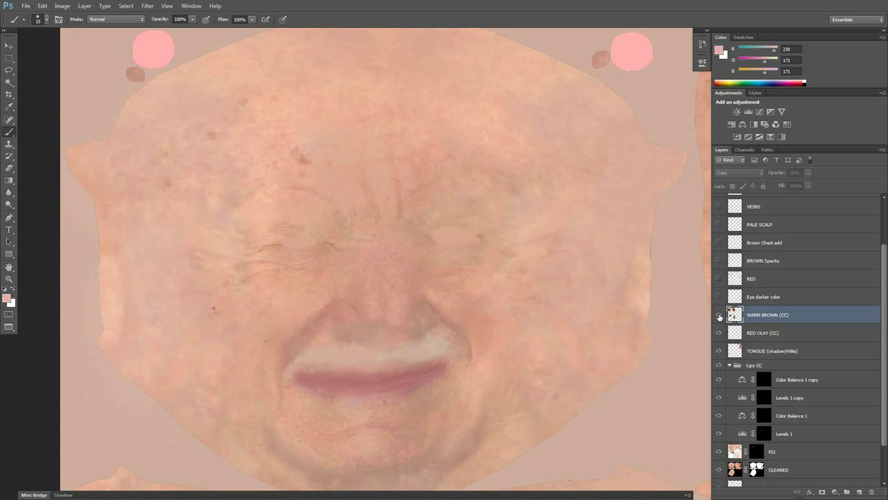
pyautogui.click(719, 316)
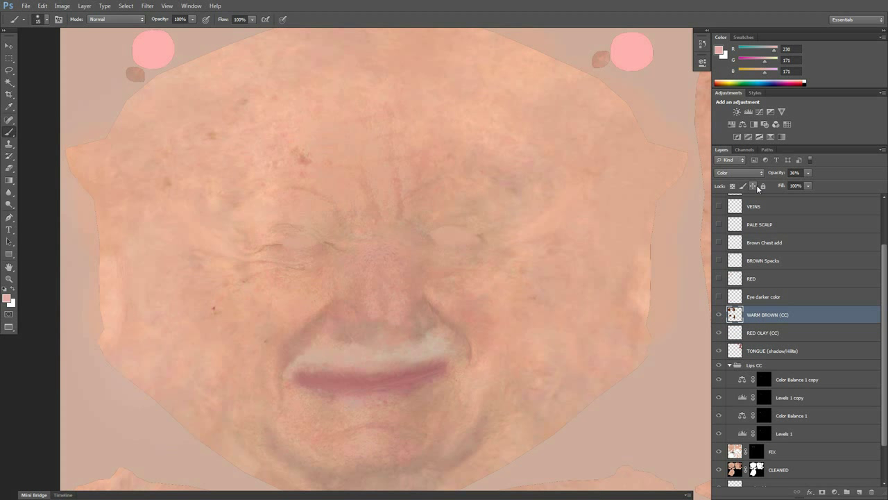
pyautogui.moveTo(775, 176); pyautogui.dragTo(849, 173)
pyautogui.moveTo(779, 174); pyautogui.dragTo(741, 179)
pyautogui.moveTo(744, 179); pyautogui.dragTo(782, 179)
# Step: Show the Eye darker color layer and inspect the shading around the eyes up close
pyautogui.click(734, 300)
pyautogui.click(719, 297)
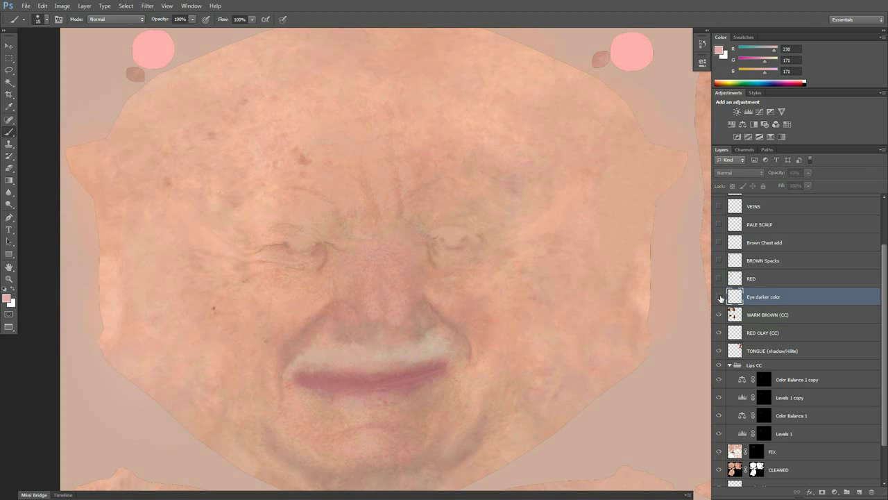
pyautogui.keyDown('ctrl'); pyautogui.click(324, 238); pyautogui.keyUp('ctrl')
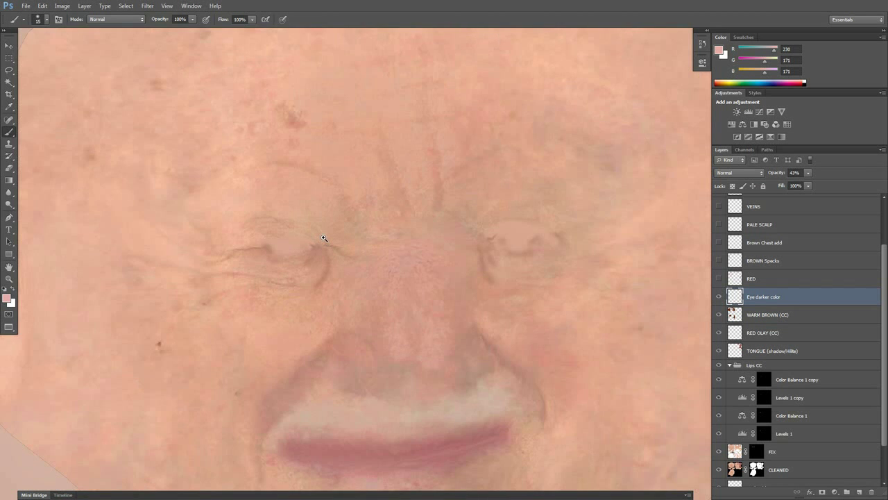
pyautogui.keyDown('ctrl'); pyautogui.click(322, 241); pyautogui.keyUp('ctrl')
pyautogui.keyDown('ctrl'); pyautogui.click(315, 266); pyautogui.keyUp('ctrl')
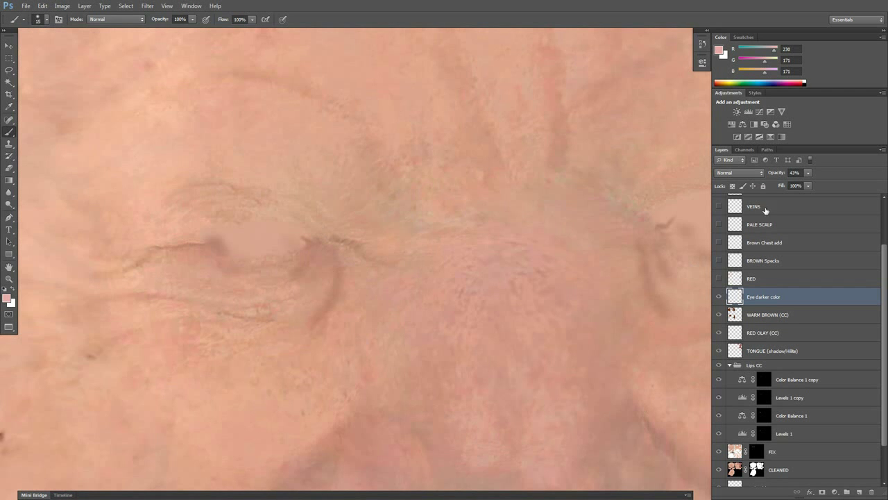
# Step: Compare the eye shading with the reference photo in the windowed view at 100%, and return to the full-screen face
pyautogui.press('f')
pyautogui.press('f')
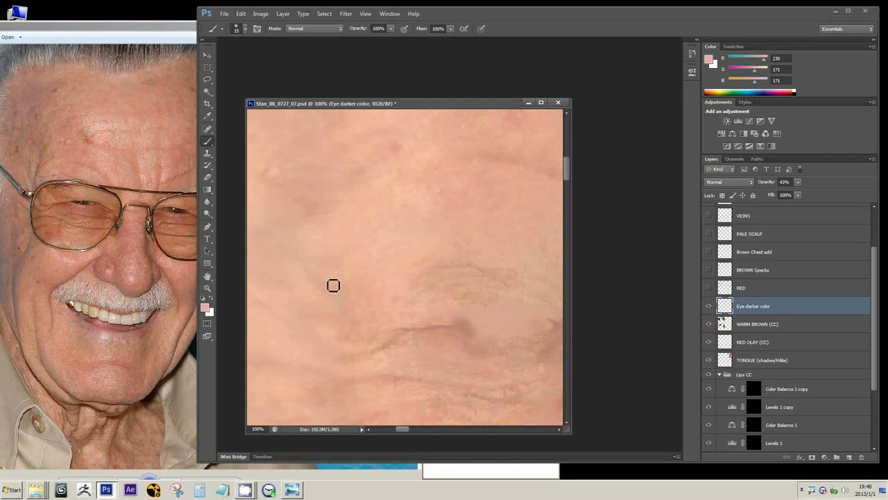
pyautogui.moveTo(399, 298); pyautogui.dragTo(303, 225)
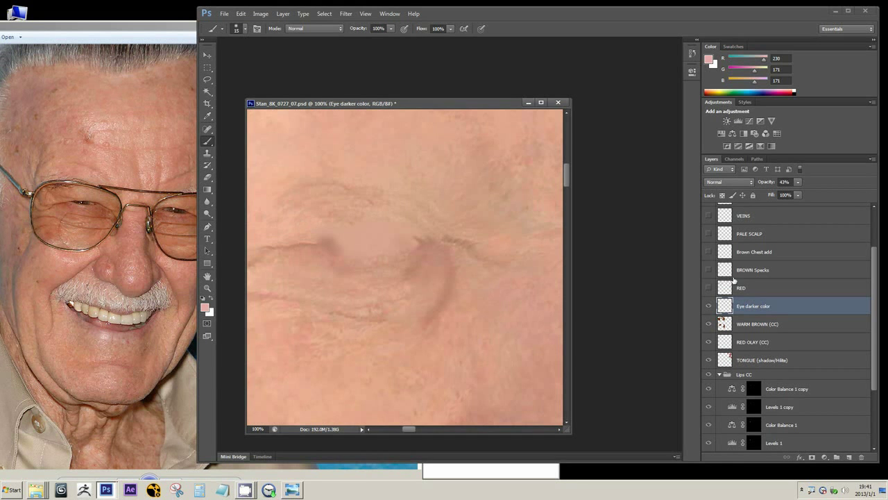
pyautogui.scroll(3, 798, 312)
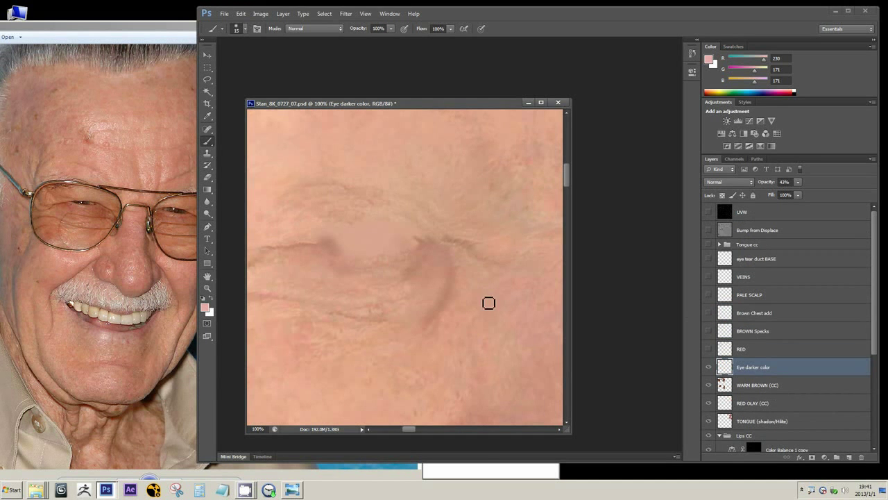
pyautogui.press('f')
pyautogui.moveTo(308, 269); pyautogui.dragTo(440, 316)
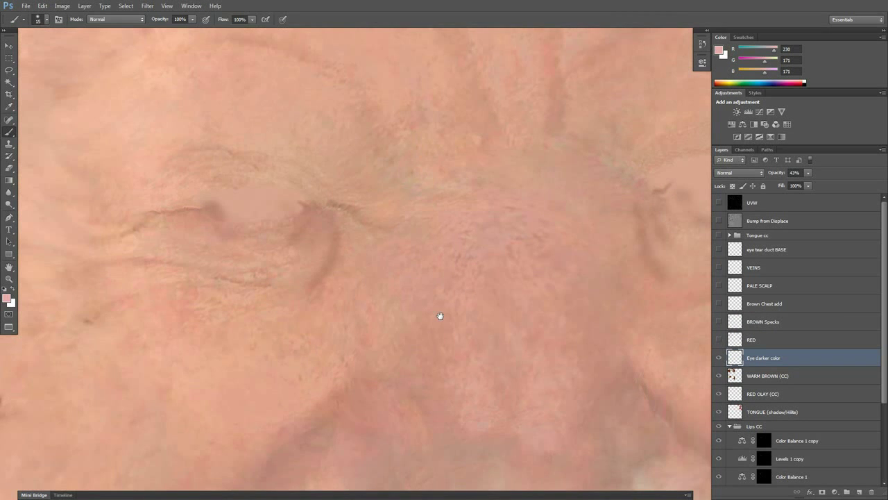
pyautogui.keyDown('alt'); pyautogui.click(362, 299); pyautogui.keyUp('alt')
# Step: Show the RED layer and inspect the reddish patches on the nose, cheeks and nostril crease up close
pyautogui.click(729, 339)
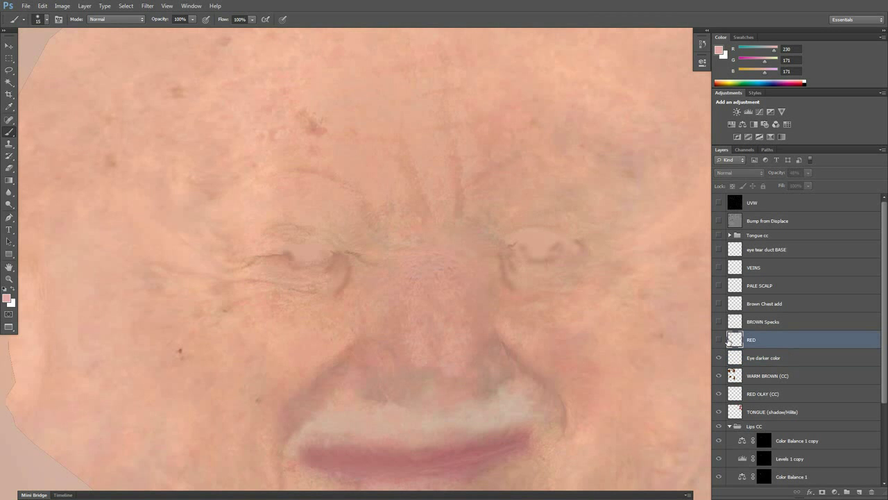
pyautogui.click(719, 339)
pyautogui.keyDown('alt'); pyautogui.click(465, 314); pyautogui.keyUp('alt')
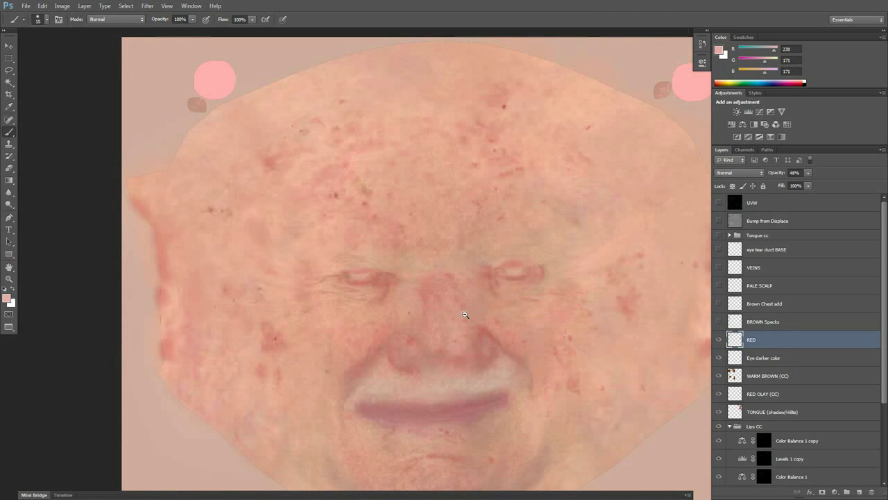
pyautogui.moveTo(464, 314); pyautogui.dragTo(403, 269)
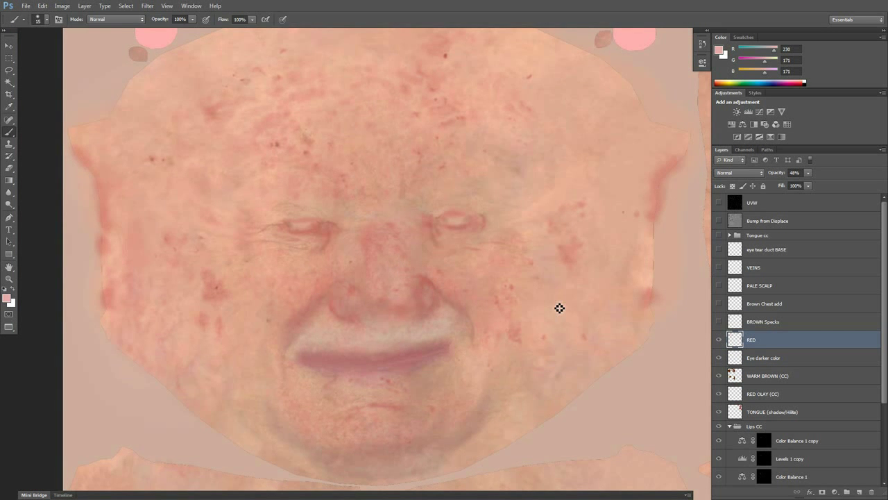
pyautogui.keyDown('ctrl'); pyautogui.click(384, 278); pyautogui.keyUp('ctrl')
pyautogui.moveTo(370, 297); pyautogui.dragTo(411, 255)
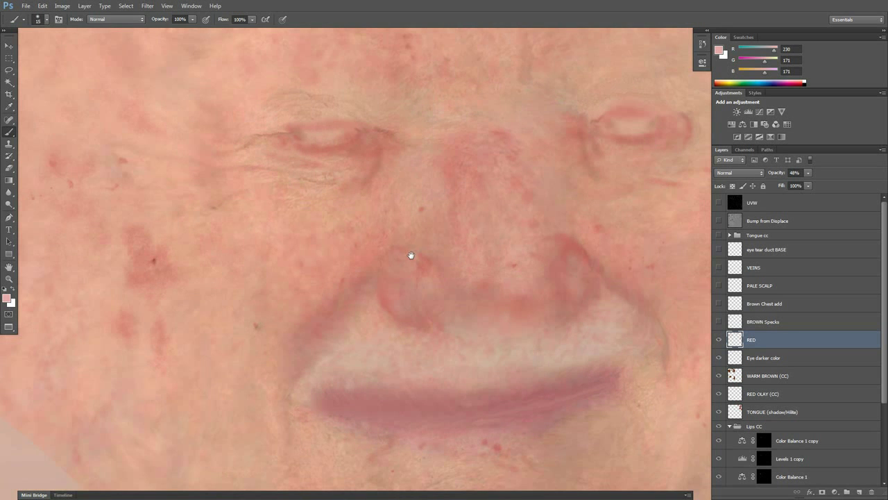
pyautogui.keyDown('ctrl'); pyautogui.click(325, 277); pyautogui.keyUp('ctrl')
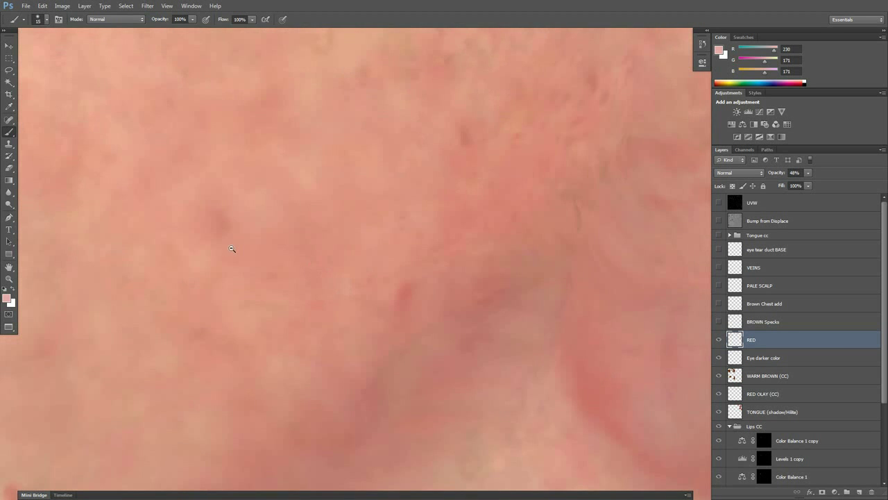
pyautogui.keyDown('ctrl'); pyautogui.keyDown('alt'); pyautogui.click(232, 248); pyautogui.keyUp('alt'); pyautogui.keyUp('ctrl')
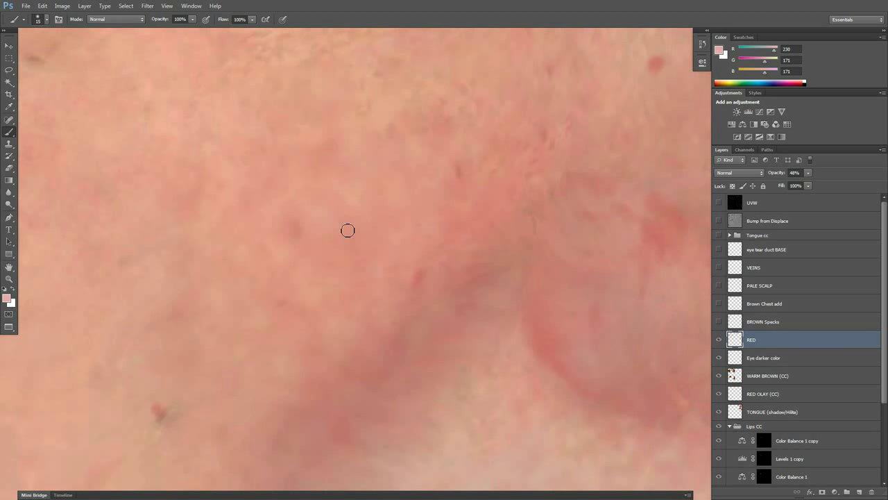
# Step: Leave full-screen view, switch to the reference photo viewer and examine the skin color of the cheek beside the moustache
pyautogui.press('f')
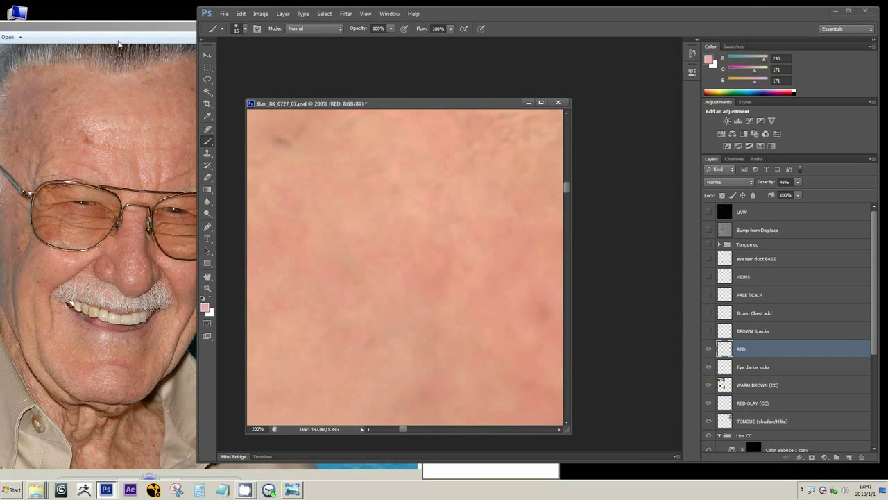
pyautogui.click(126, 33)
pyautogui.scroll(3, 135, 228)
pyautogui.moveTo(135, 228); pyautogui.dragTo(230, 198)
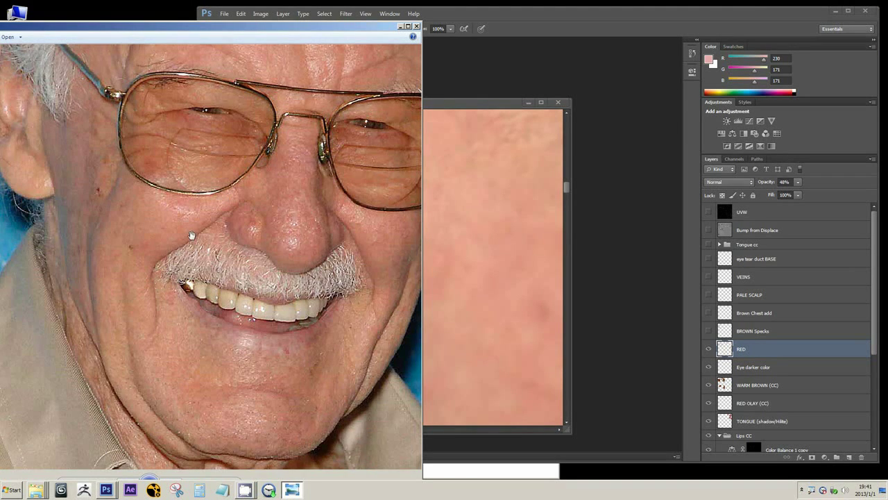
pyautogui.scroll(3, 138, 269)
pyautogui.scroll(2, 138, 269)
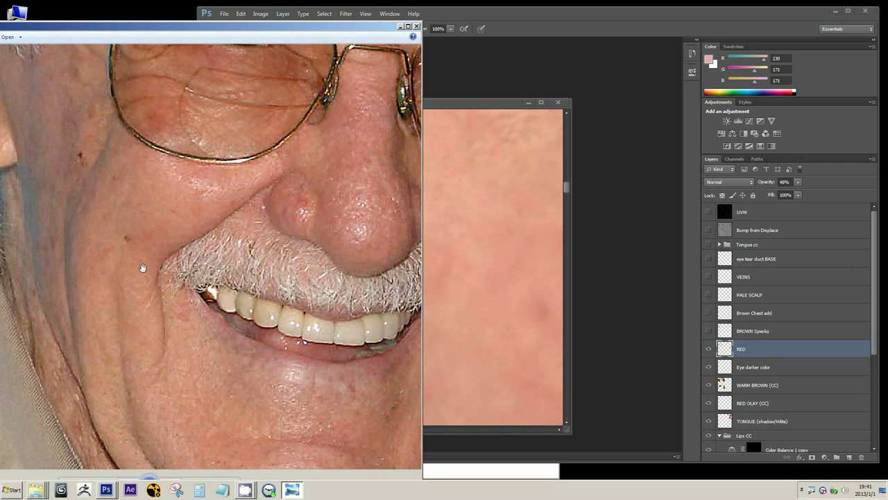
pyautogui.scroll(4, 116, 257)
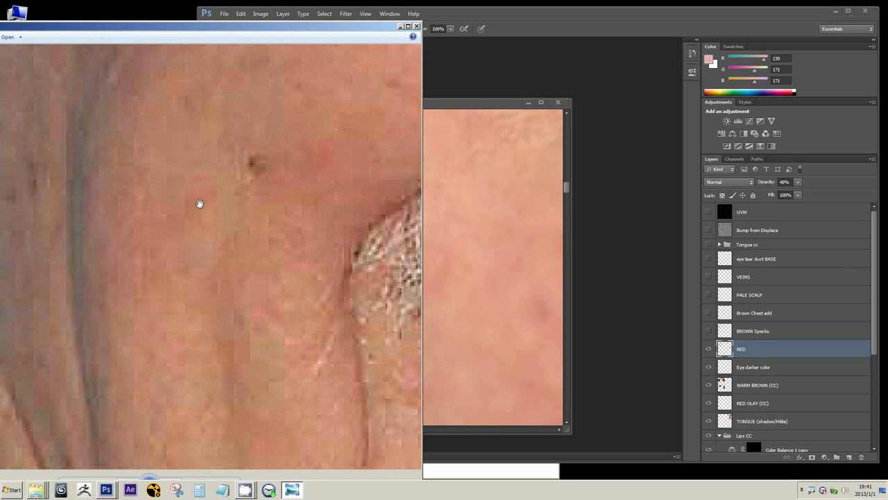
pyautogui.scroll(-1, 196, 202)
pyautogui.moveTo(200, 200); pyautogui.dragTo(159, 246)
# Step: Switch back to Stan_8K_0727_07.psd and view the matching cheek area beside the mouth at 100%
pyautogui.click(435, 104)
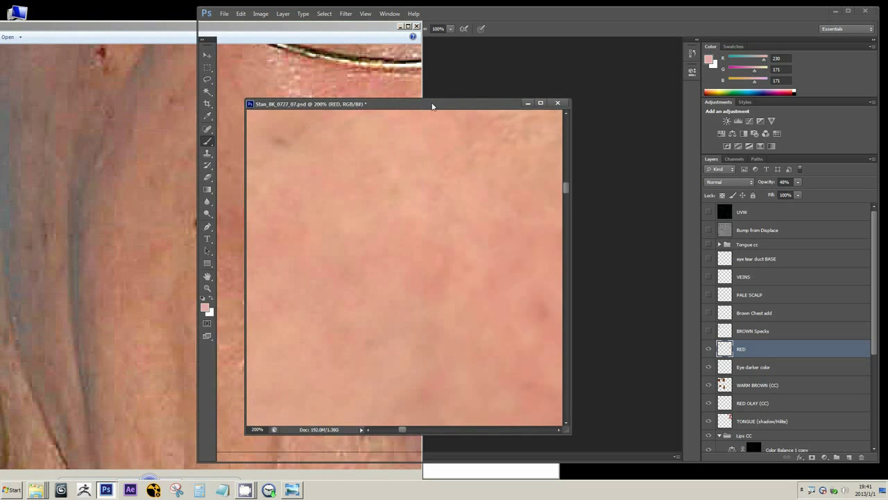
pyautogui.moveTo(361, 299); pyautogui.dragTo(347, 212)
pyautogui.moveTo(395, 305); pyautogui.dragTo(370, 275)
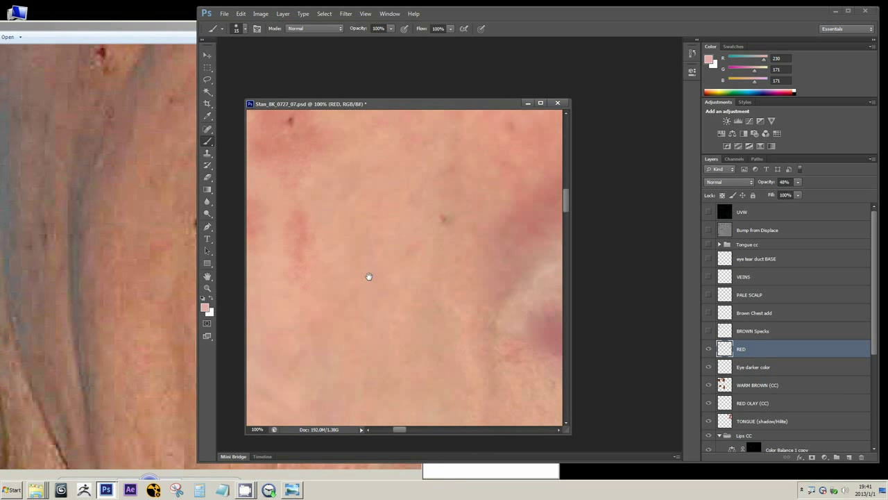
# Step: Examine the small red and dark mole on the cheek beside the mouth at 300%, and ease back to 200%
pyautogui.keyDown('alt'); pyautogui.scroll(2, 421, 248); pyautogui.keyUp('alt')
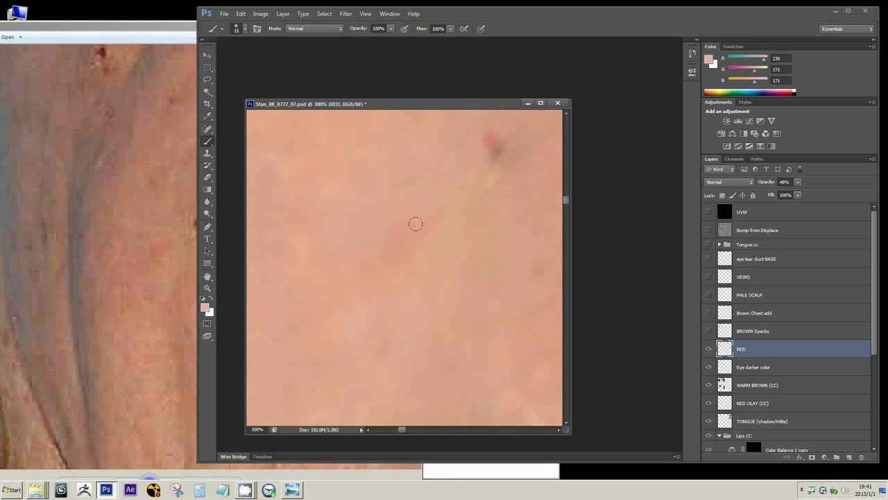
pyautogui.moveTo(432, 204); pyautogui.dragTo(435, 201)
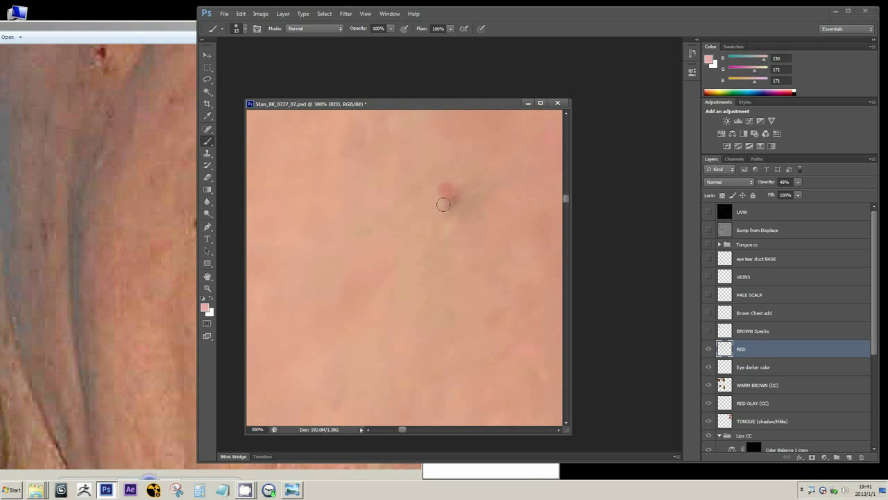
pyautogui.keyDown('alt'); pyautogui.click(417, 250); pyautogui.keyUp('alt')
pyautogui.keyDown('alt'); pyautogui.click(417, 250); pyautogui.keyUp('alt')
pyautogui.keyDown('alt'); pyautogui.click(416, 250); pyautogui.keyUp('alt')
pyautogui.keyDown('ctrl'); pyautogui.click(428, 245); pyautogui.keyUp('ctrl')
pyautogui.keyDown('ctrl'); pyautogui.click(429, 244); pyautogui.keyUp('ctrl')
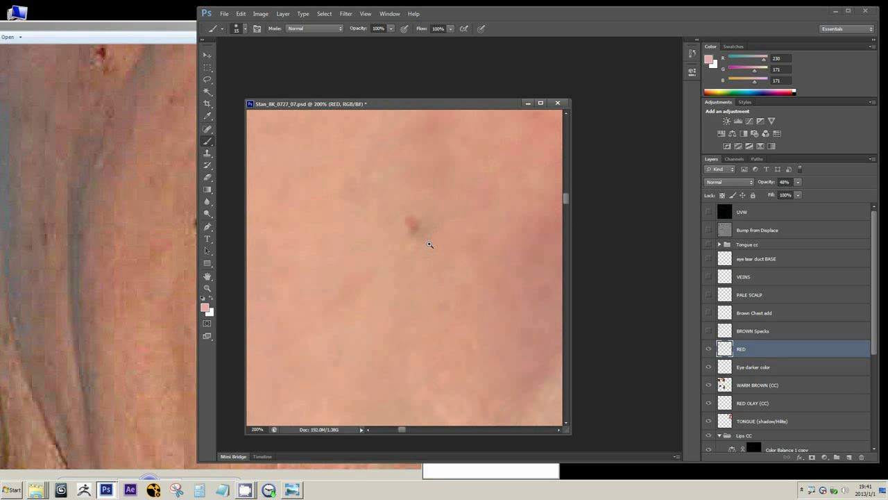
# Step: Compare the cheek mole with the matching mole beside the moustache in the reference photo, switching between the photo viewer and the texture
pyautogui.click(104, 262)
pyautogui.moveTo(173, 243)
pyautogui.mouseDown()
pyautogui.moveTo(163, 252)
pyautogui.moveTo(186, 248)
pyautogui.mouseUp()
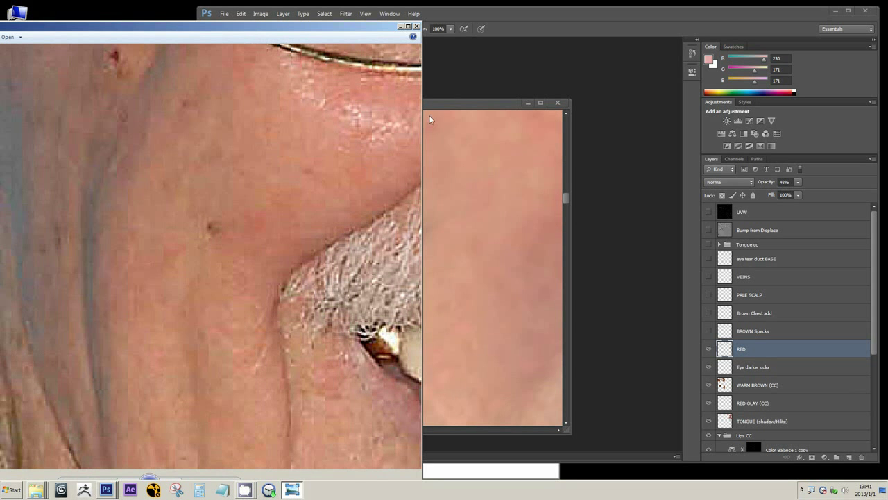
pyautogui.click(463, 108)
pyautogui.moveTo(426, 244); pyautogui.dragTo(359, 284)
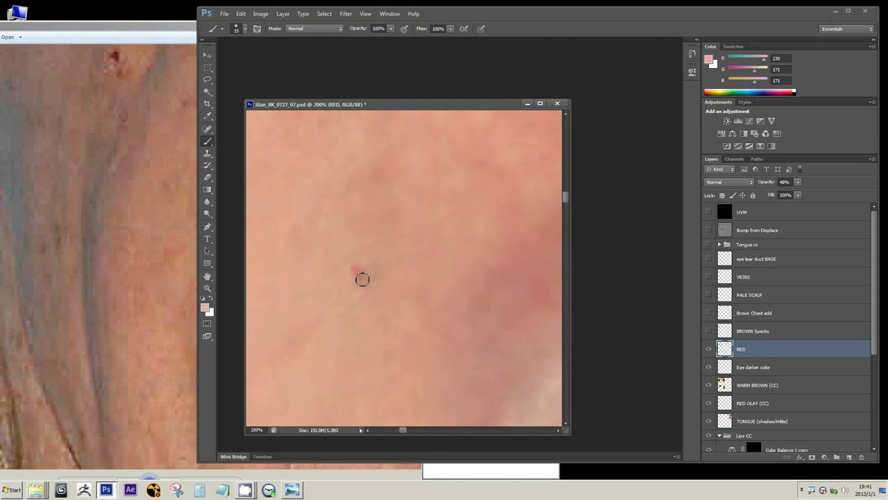
pyautogui.click(127, 273)
pyautogui.moveTo(242, 240); pyautogui.dragTo(166, 244)
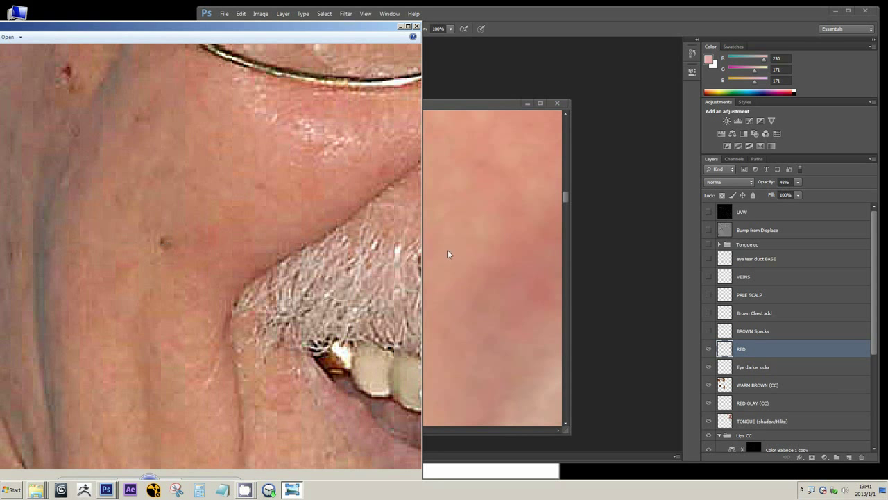
pyautogui.click(463, 108)
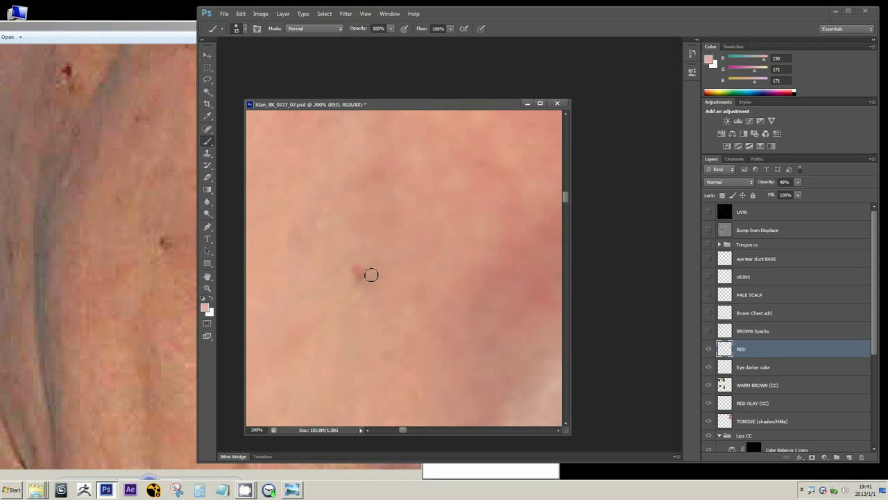
# Step: Compare the wider cheek, nose and mouth area of the texture with the full face in the reference photo
pyautogui.keyDown('alt'); pyautogui.click(360, 296); pyautogui.keyUp('alt')
pyautogui.keyDown('alt'); pyautogui.click(360, 297); pyautogui.keyUp('alt')
pyautogui.keyDown('alt'); pyautogui.click(360, 297); pyautogui.keyUp('alt')
pyautogui.click(188, 296)
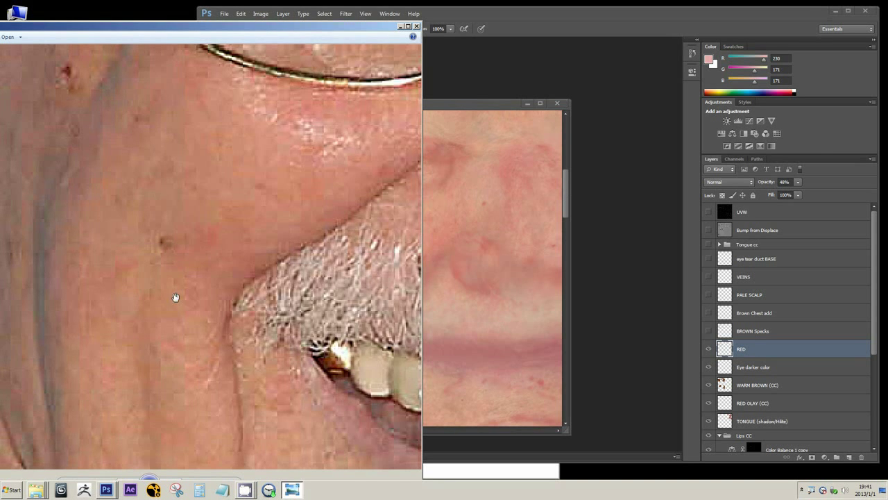
pyautogui.click(476, 113)
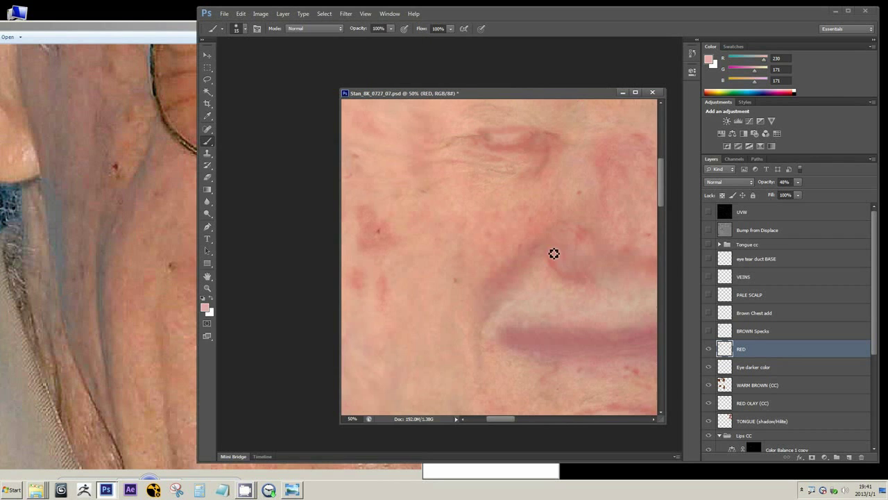
pyautogui.click(109, 316)
pyautogui.scroll(-2, 142, 312)
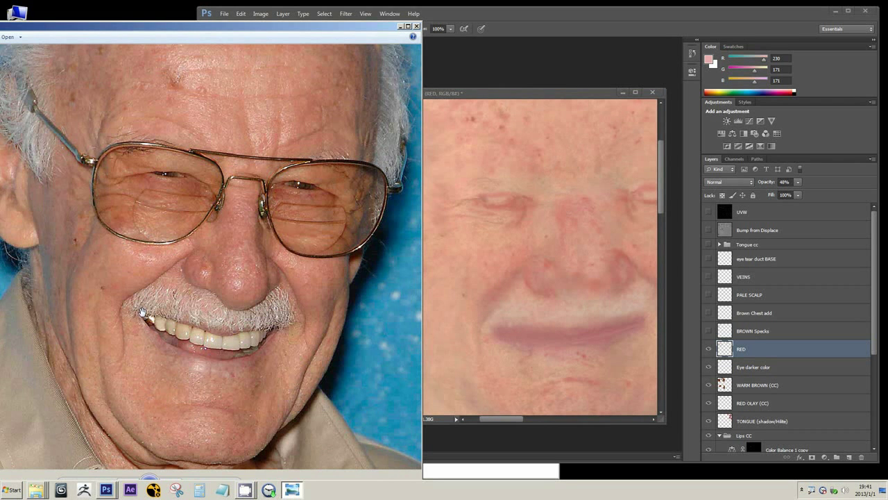
pyautogui.click(552, 98)
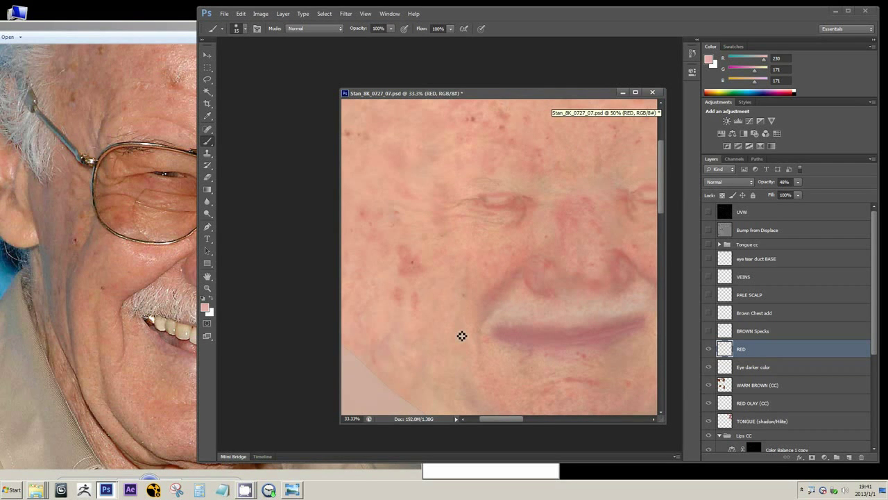
# Step: Show only the CLEANED layer to inspect the cheek mole and surrounding base skin, and restore the other visible layers
pyautogui.keyDown('alt'); pyautogui.scroll(5, 457, 302); pyautogui.keyUp('alt')
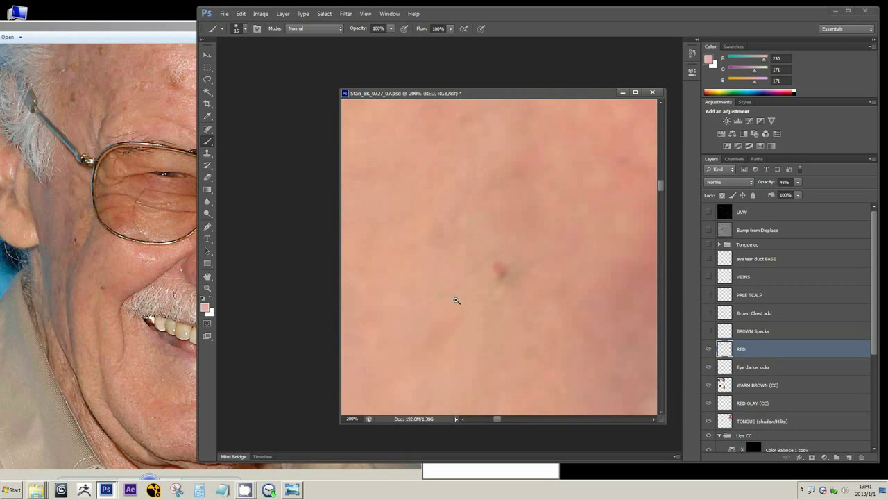
pyautogui.moveTo(538, 299); pyautogui.dragTo(513, 308)
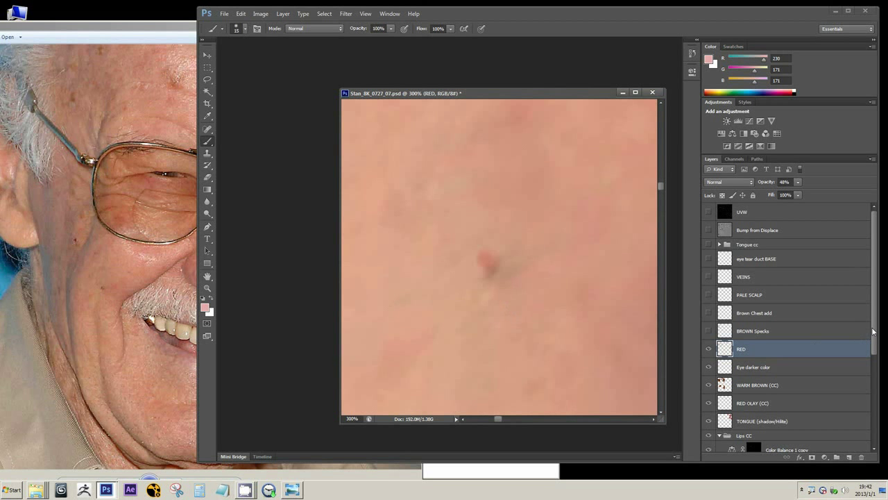
pyautogui.moveTo(873, 332); pyautogui.dragTo(885, 423)
pyautogui.click(719, 373)
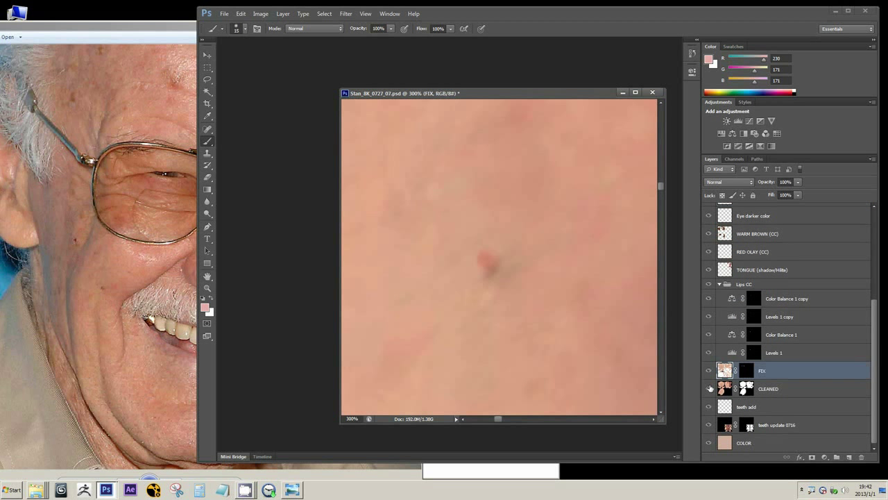
pyautogui.click(715, 389)
pyautogui.keyDown('alt'); pyautogui.click(708, 389); pyautogui.keyUp('alt')
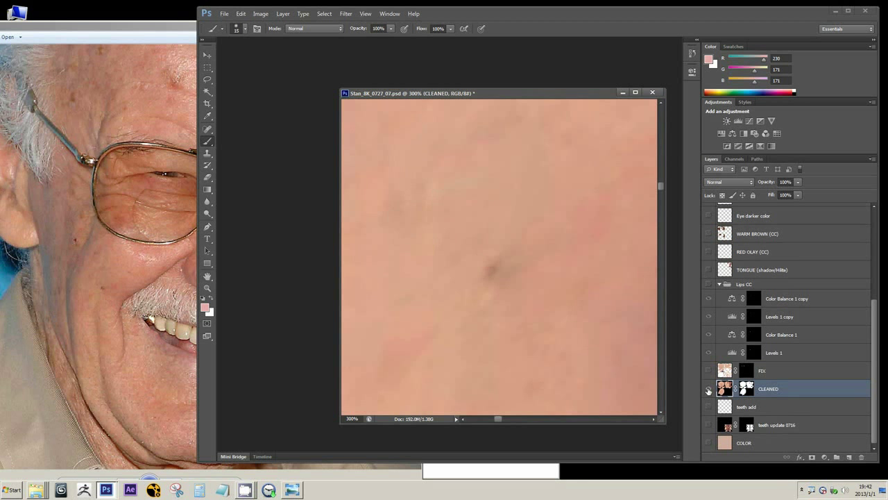
pyautogui.keyDown('alt'); pyautogui.click(708, 389); pyautogui.keyUp('alt')
pyautogui.keyDown('alt'); pyautogui.click(709, 389); pyautogui.keyUp('alt')
pyautogui.keyDown('alt'); pyautogui.click(479, 343); pyautogui.keyUp('alt')
pyautogui.keyDown('alt'); pyautogui.click(480, 343); pyautogui.keyUp('alt')
pyautogui.keyDown('alt'); pyautogui.click(480, 343); pyautogui.keyUp('alt')
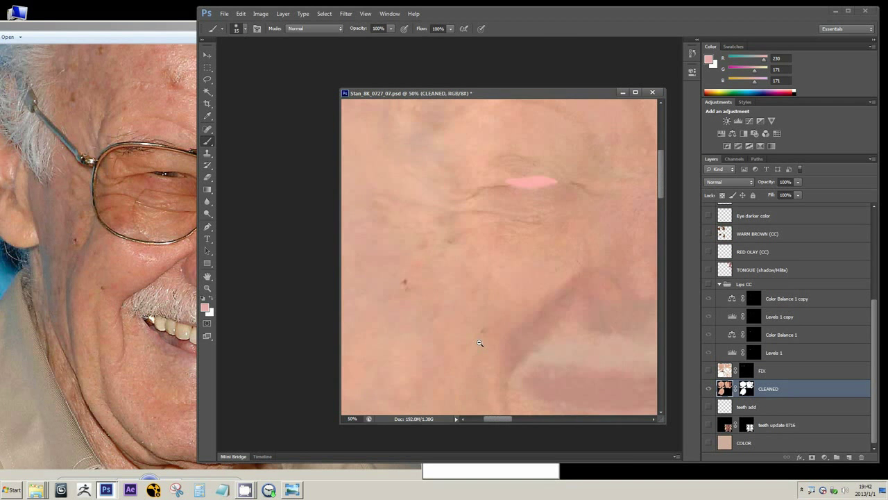
pyautogui.keyDown('alt'); pyautogui.click(480, 343); pyautogui.keyUp('alt')
pyautogui.keyDown('alt'); pyautogui.click(479, 343); pyautogui.keyUp('alt')
pyautogui.keyDown('alt'); pyautogui.click(709, 389); pyautogui.keyUp('alt')
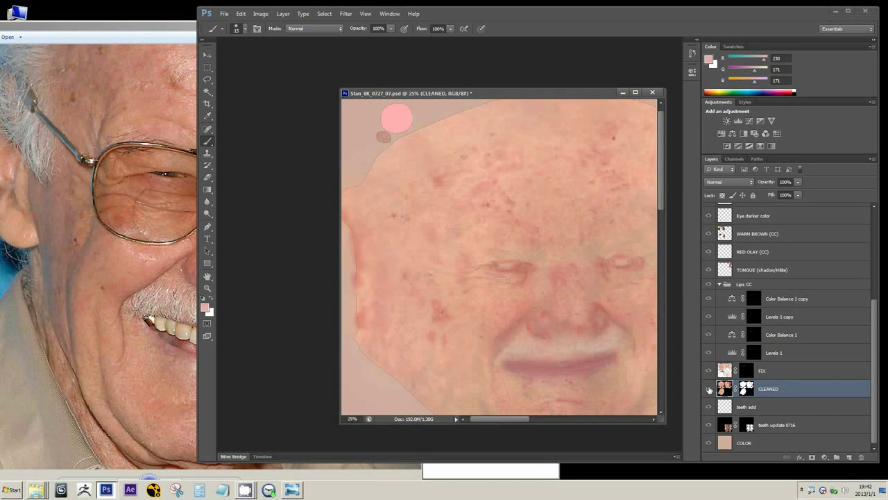
# Step: Inspect the cheek mole with the color layers showing, and examine the dark spot inside the reddish cheek patch at 300%
pyautogui.keyDown('ctrl'); pyautogui.click(463, 312); pyautogui.keyUp('ctrl')
pyautogui.keyDown('ctrl'); pyautogui.click(463, 312); pyautogui.keyUp('ctrl')
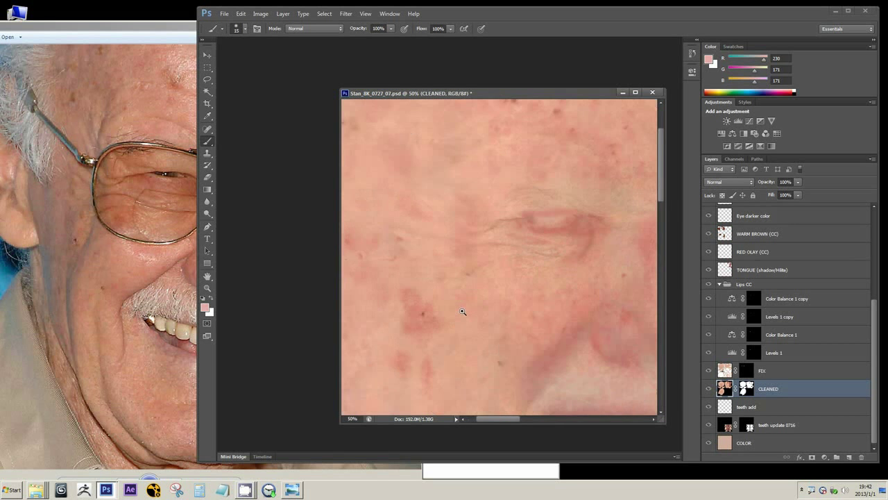
pyautogui.moveTo(479, 335); pyautogui.dragTo(437, 276)
pyautogui.keyDown('ctrl'); pyautogui.click(458, 299); pyautogui.keyUp('ctrl')
pyautogui.keyDown('ctrl'); pyautogui.click(458, 299); pyautogui.keyUp('ctrl')
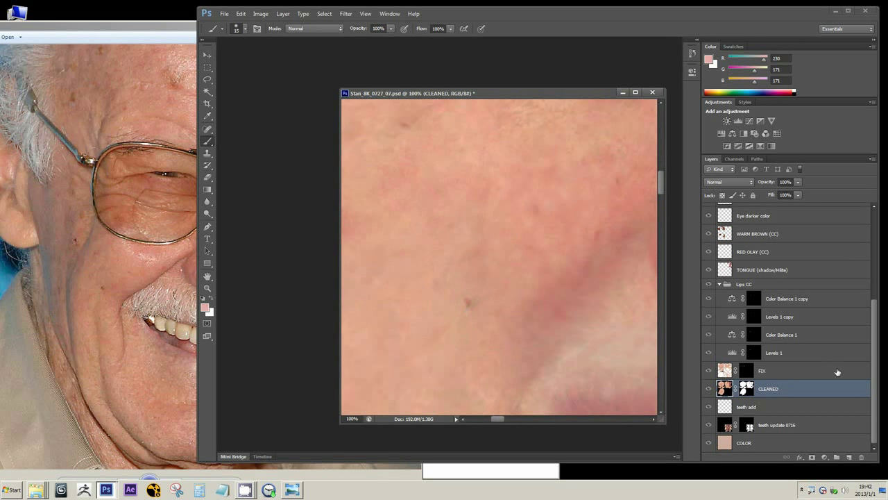
pyautogui.moveTo(876, 400); pyautogui.dragTo(865, 236)
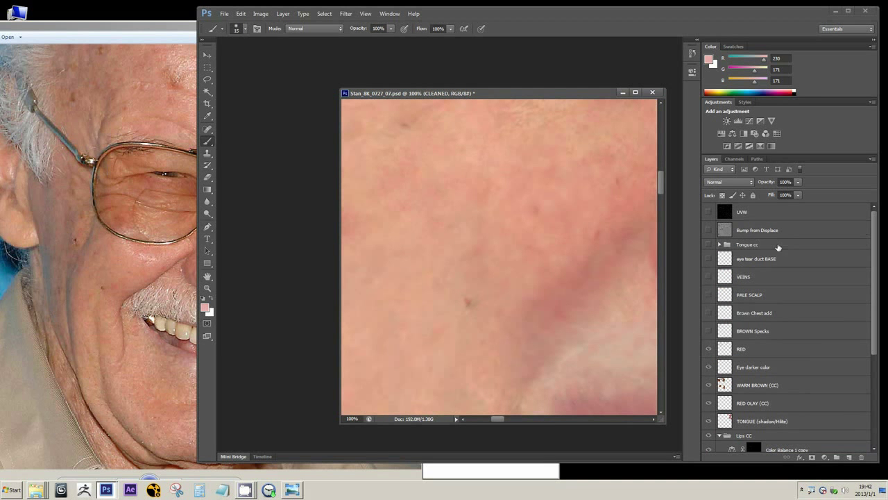
pyautogui.keyDown('alt'); pyautogui.click(439, 304); pyautogui.keyUp('alt')
pyautogui.keyDown('alt'); pyautogui.click(439, 304); pyautogui.keyUp('alt')
pyautogui.keyDown('alt'); pyautogui.click(439, 304); pyautogui.keyUp('alt')
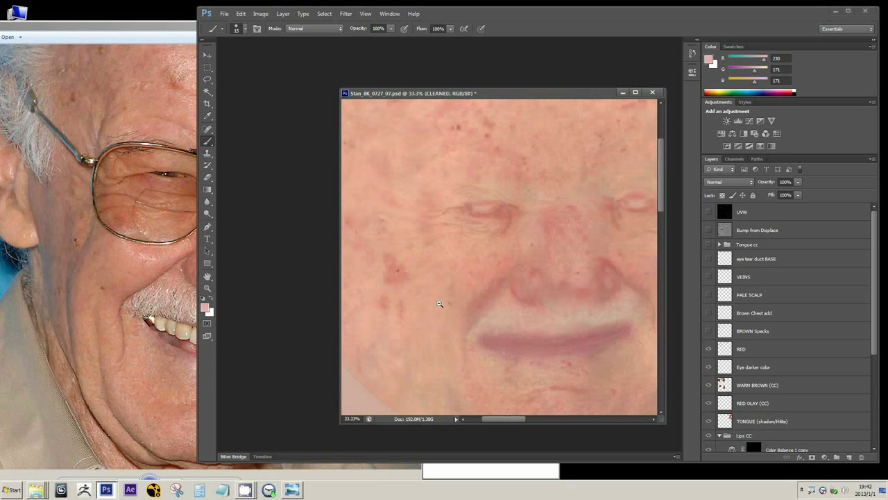
pyautogui.click(441, 316)
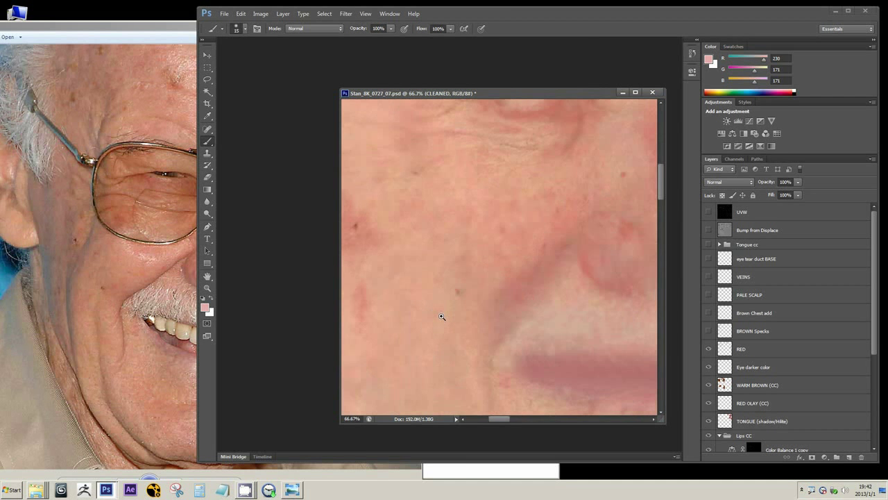
pyautogui.keyDown('alt'); pyautogui.scroll(-2, 441, 317); pyautogui.keyUp('alt')
pyautogui.moveTo(442, 316); pyautogui.dragTo(460, 285)
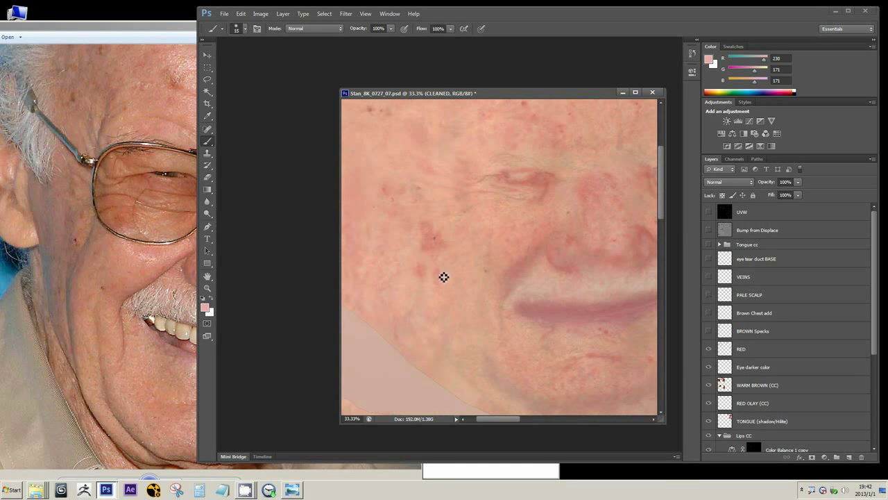
pyautogui.keyDown('alt'); pyautogui.scroll(6, 433, 239); pyautogui.keyUp('alt')
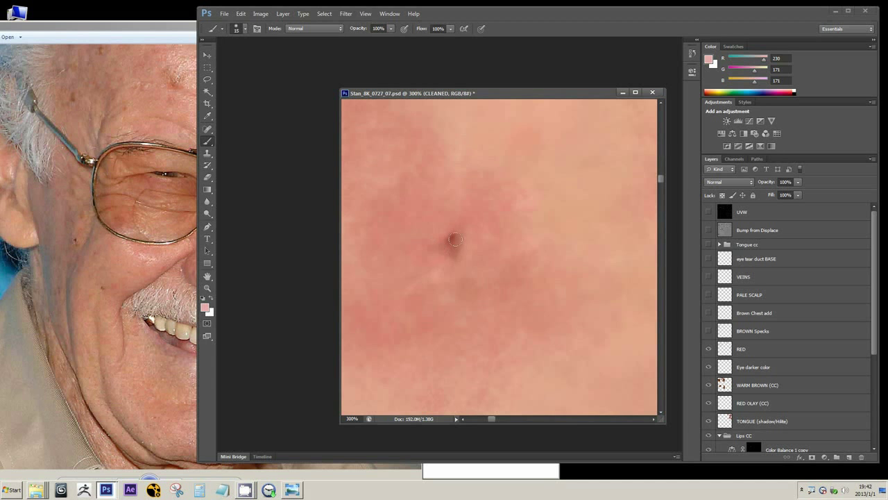
# Step: Find the matching dark red spot beside the glasses in the reference photo, and return to its close-up in the texture
pyautogui.click(71, 243)
pyautogui.scroll(3, 71, 243)
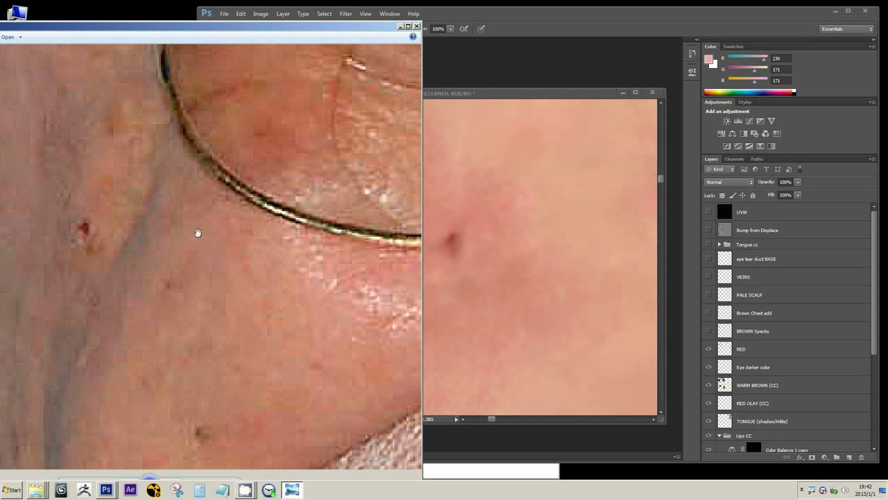
pyautogui.click(475, 242)
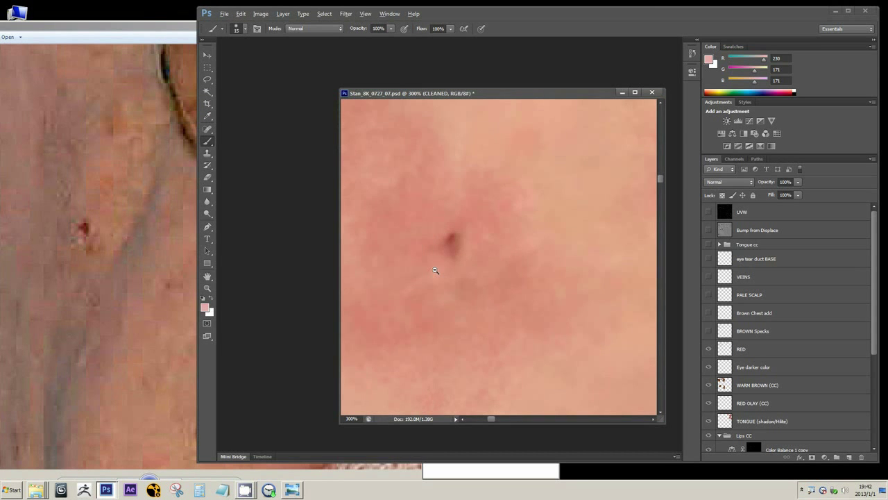
# Step: Study the cheek spots, nose and mouth area in the reference photo at several magnifications
pyautogui.click(71, 283)
pyautogui.scroll(-4, 70, 277)
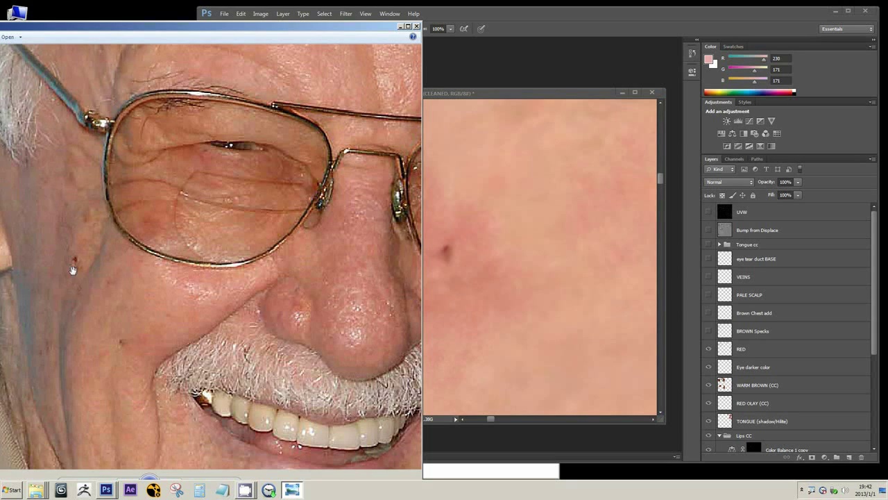
pyautogui.scroll(1, 71, 269)
pyautogui.scroll(-3, 88, 279)
pyautogui.scroll(2, 72, 270)
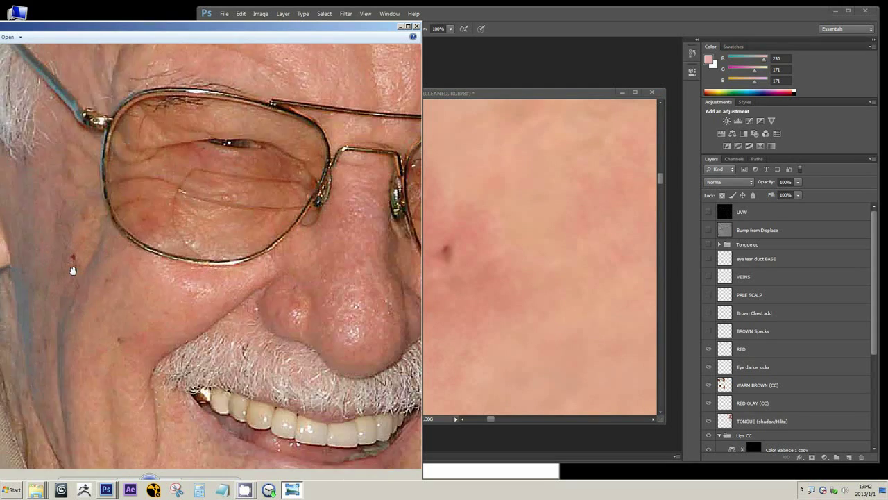
pyautogui.scroll(2, 73, 260)
pyautogui.scroll(-3, 72, 246)
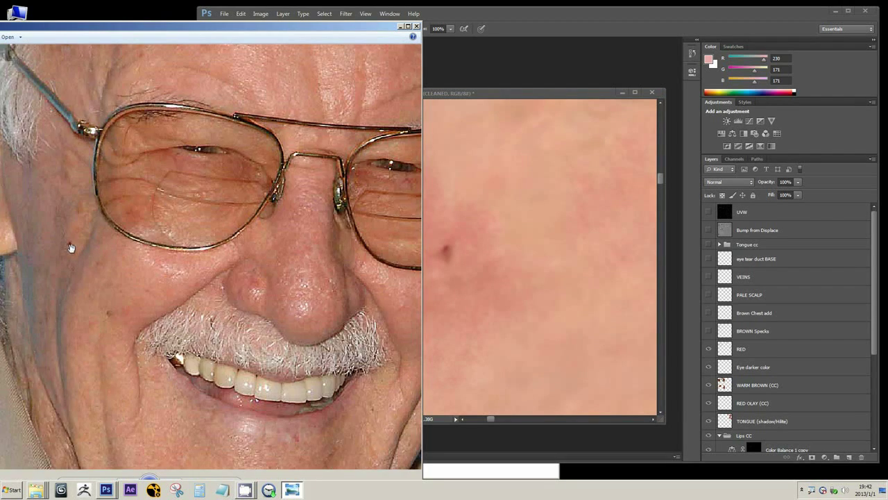
pyautogui.scroll(-2, 187, 236)
pyautogui.scroll(3, 182, 243)
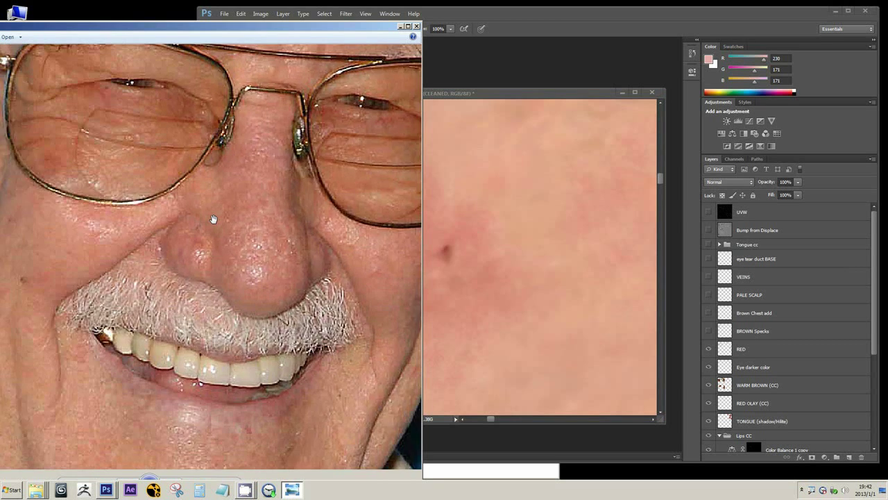
pyautogui.scroll(-3, 214, 220)
# Step: Switch back to the texture and review the cheek spots, whole face and redness around the nose
pyautogui.click(498, 95)
pyautogui.keyDown('alt'); pyautogui.click(473, 239); pyautogui.keyUp('alt')
pyautogui.keyDown('alt'); pyautogui.click(472, 240); pyautogui.keyUp('alt')
pyautogui.keyDown('alt'); pyautogui.click(471, 242); pyautogui.keyUp('alt')
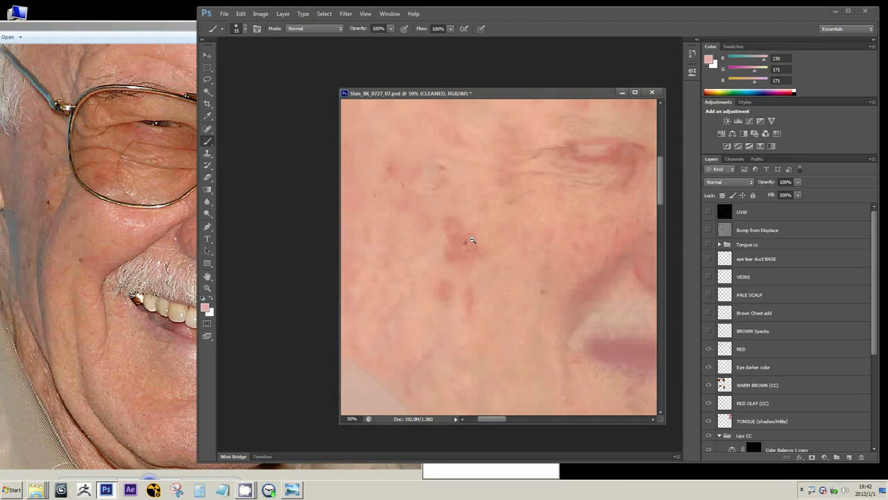
pyautogui.keyDown('alt'); pyautogui.click(470, 242); pyautogui.keyUp('alt')
pyautogui.moveTo(533, 252); pyautogui.dragTo(449, 253)
pyautogui.keyDown('ctrl'); pyautogui.click(446, 238); pyautogui.keyUp('ctrl')
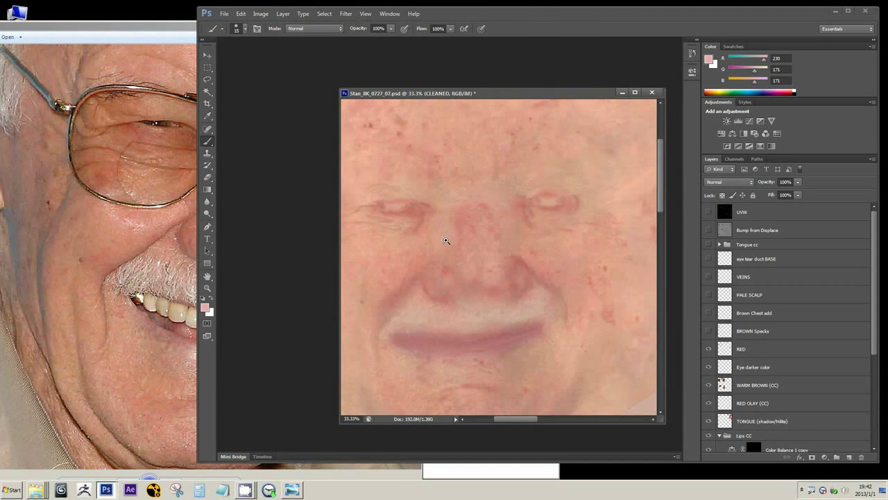
pyautogui.keyDown('ctrl'); pyautogui.click(447, 249); pyautogui.keyUp('ctrl')
# Step: Compare the redness of the nose with the whole face in the reference photo, and view the texture's nose area at 50%
pyautogui.click(166, 250)
pyautogui.scroll(-2, 212, 247)
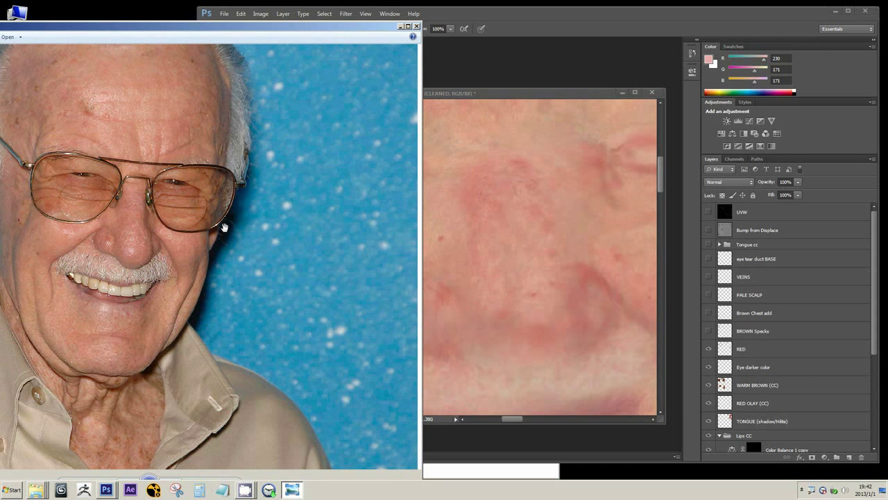
pyautogui.click(574, 95)
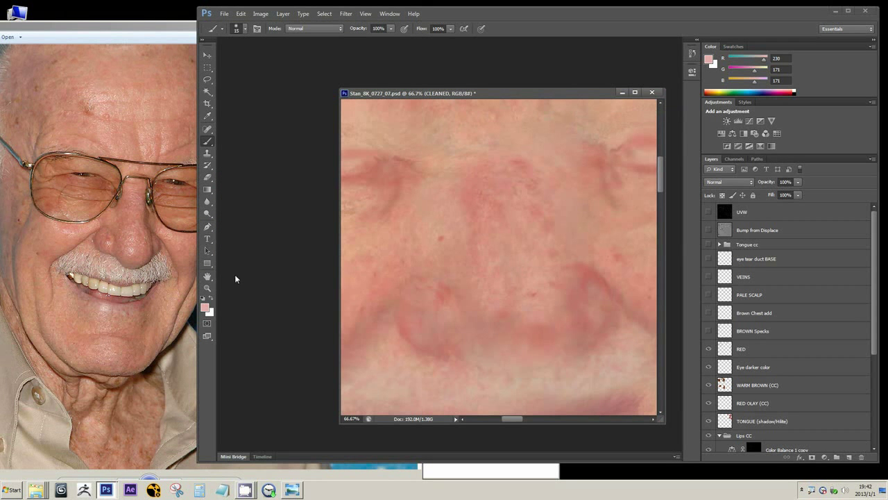
pyautogui.keyDown('ctrl'); pyautogui.click(501, 233); pyautogui.keyUp('ctrl')
pyautogui.moveTo(420, 260); pyautogui.dragTo(431, 236)
pyautogui.keyDown('alt'); pyautogui.click(487, 277); pyautogui.keyUp('alt')
pyautogui.keyDown('alt'); pyautogui.click(485, 276); pyautogui.keyUp('alt')
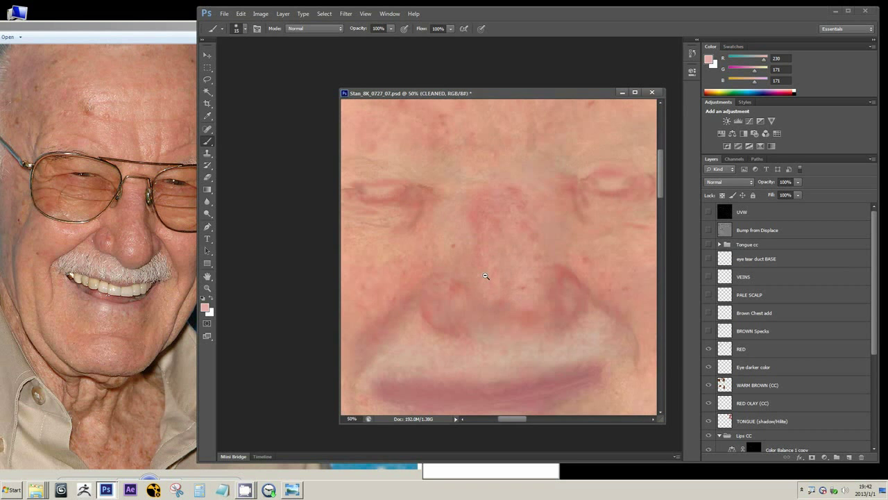
# Step: Compare the whole face of the texture at 25% with the reference photo, and return to the texture
pyautogui.moveTo(490, 279); pyautogui.dragTo(436, 222)
pyautogui.keyDown('alt'); pyautogui.click(443, 236); pyautogui.keyUp('alt')
pyautogui.keyDown('alt'); pyautogui.click(455, 265); pyautogui.keyUp('alt')
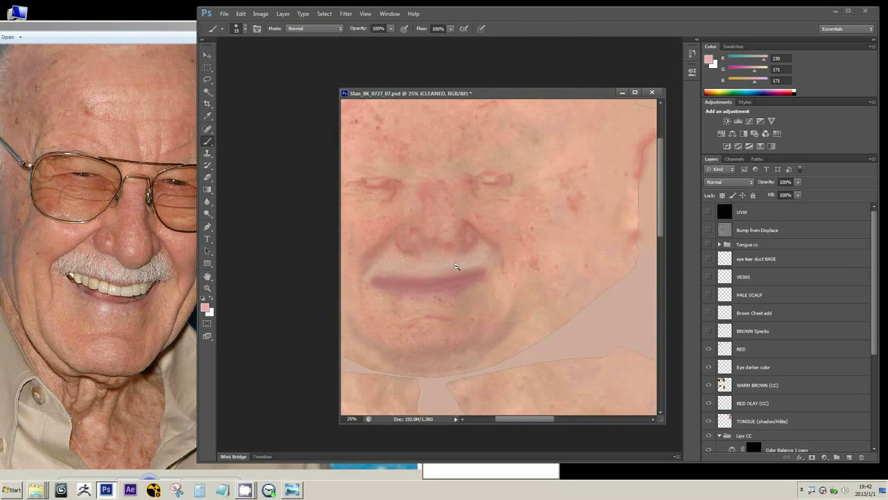
pyautogui.moveTo(450, 266); pyautogui.dragTo(475, 265)
pyautogui.click(117, 320)
pyautogui.click(546, 94)
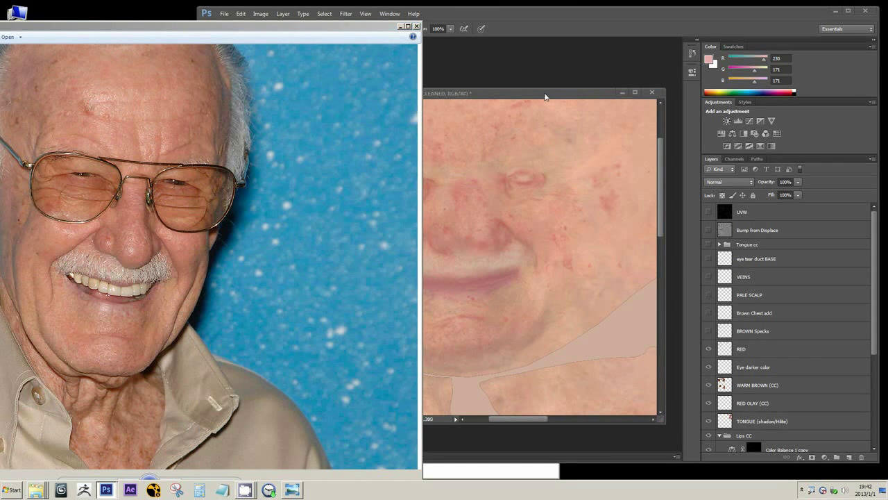
# Step: Examine the lips, chin and moustache area of the texture at 50%, and view the whole face at 25%
pyautogui.moveTo(464, 295); pyautogui.dragTo(495, 220)
pyautogui.keyDown('ctrl'); pyautogui.click(482, 249); pyautogui.keyUp('ctrl')
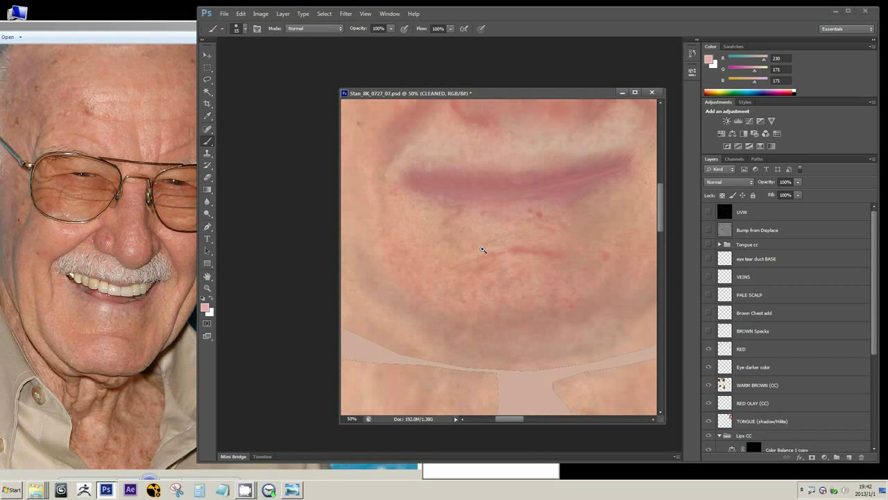
pyautogui.keyDown('alt'); pyautogui.scroll(1, 484, 243); pyautogui.keyUp('alt')
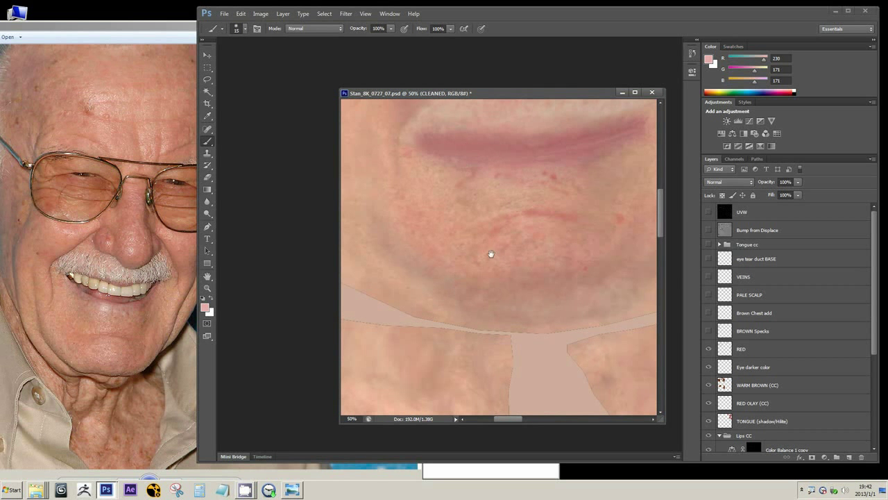
pyautogui.scroll(3, 490, 253)
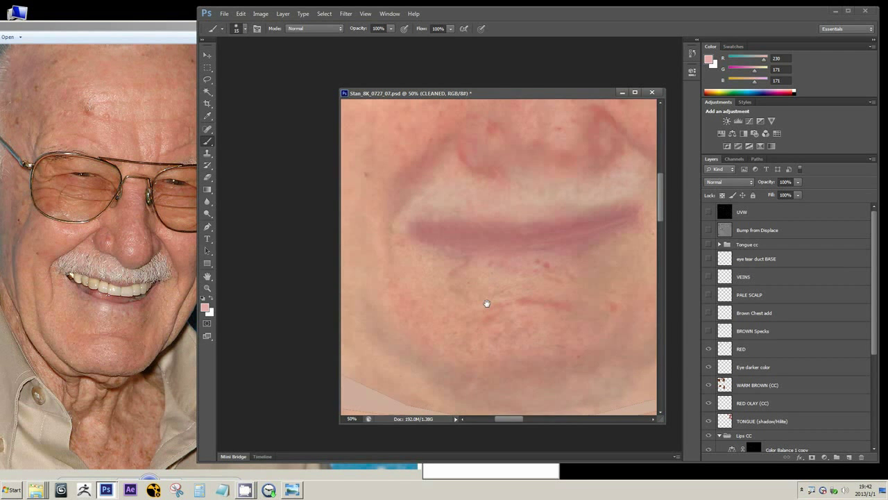
pyautogui.scroll(1, 486, 303)
pyautogui.keyDown('alt'); pyautogui.scroll(-1, 483, 265); pyautogui.keyUp('alt')
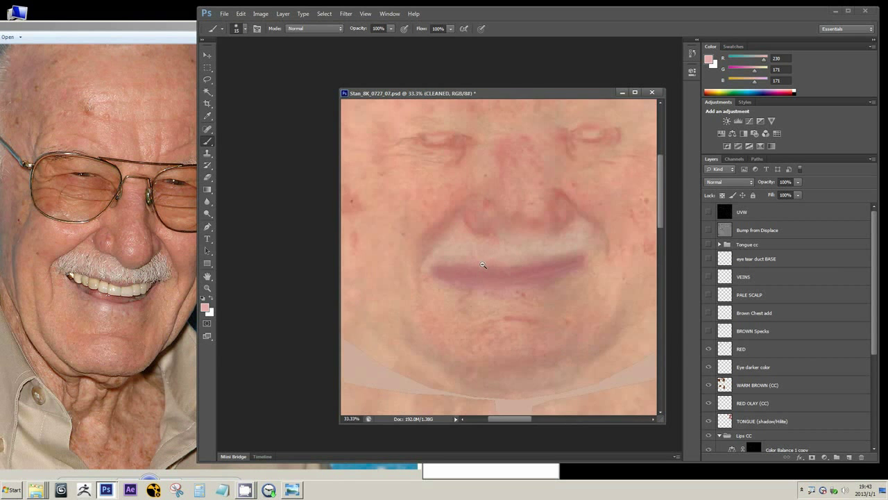
pyautogui.keyDown('alt'); pyautogui.scroll(-1, 483, 264); pyautogui.keyUp('alt')
pyautogui.scroll(2, 484, 311)
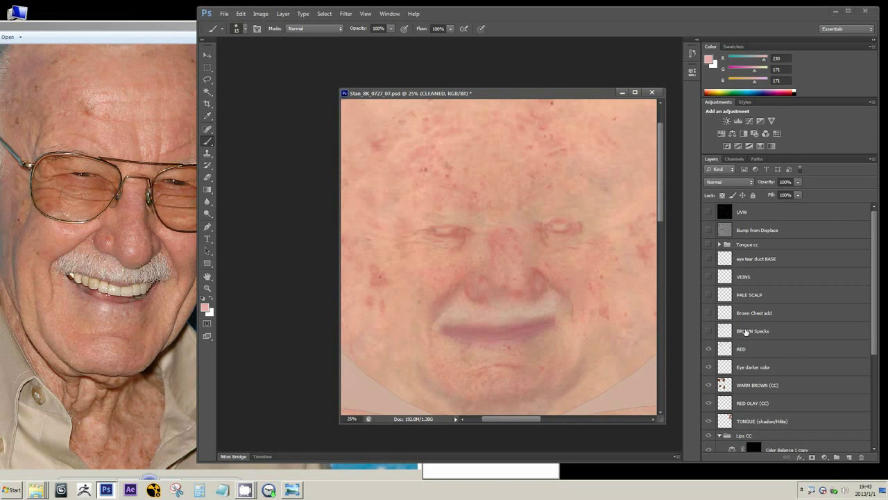
# Step: Show the BROWN Specks and Brown Chest add layers, toggling the latter to compare its effect on the chest area
pyautogui.click(710, 331)
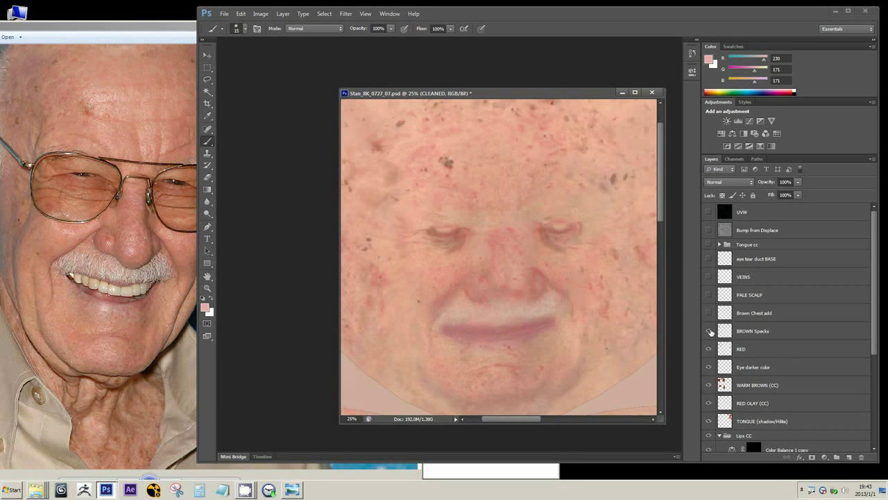
pyautogui.click(712, 315)
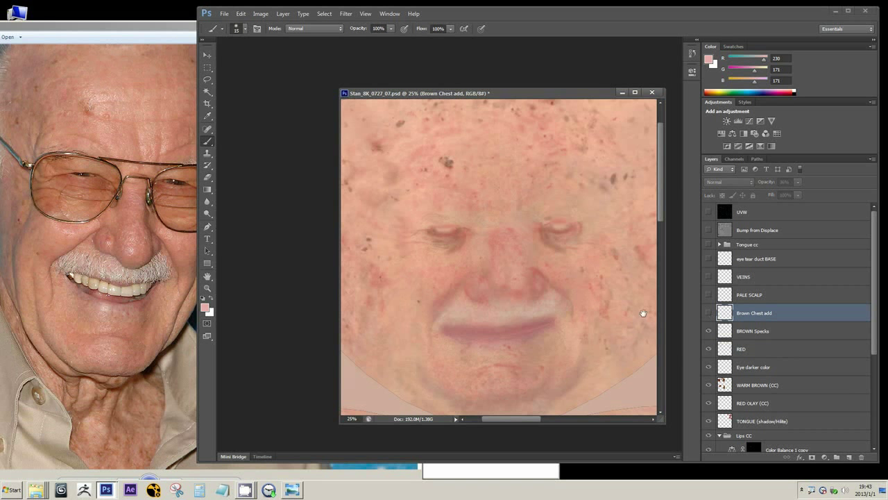
pyautogui.keyDown('alt'); pyautogui.scroll(-3, 560, 338); pyautogui.keyUp('alt')
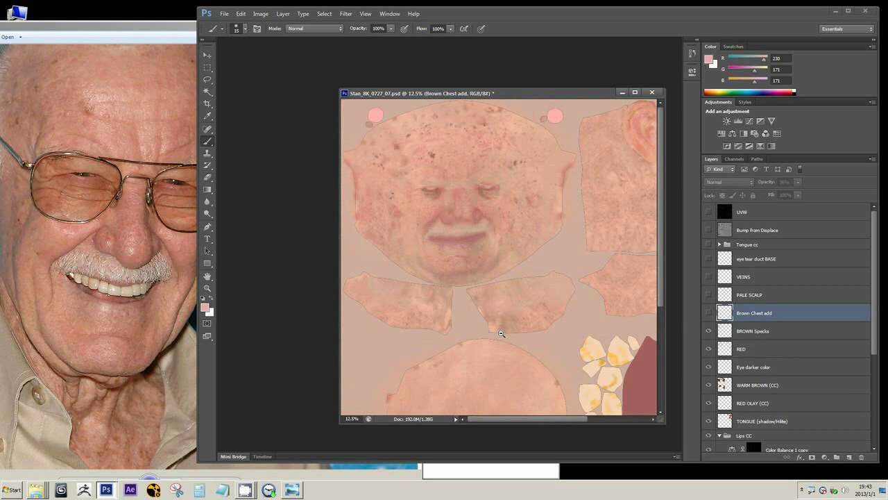
pyautogui.click(708, 314)
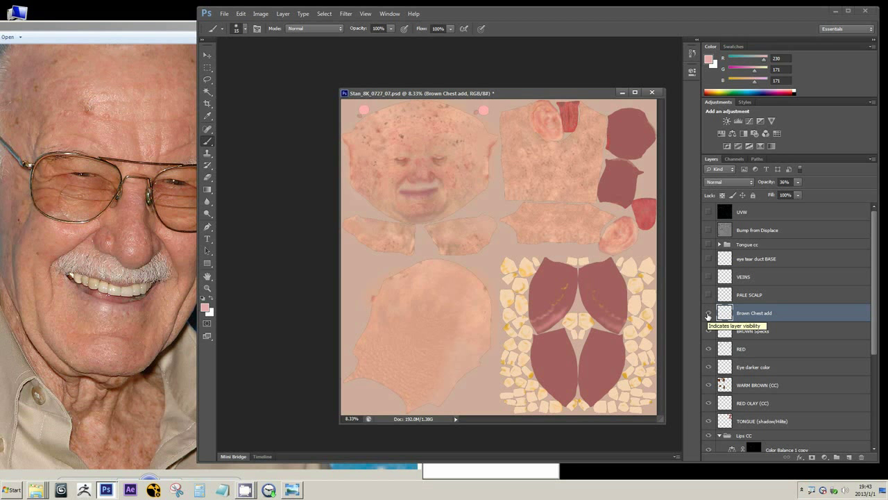
pyautogui.click(708, 314)
pyautogui.click(708, 314)
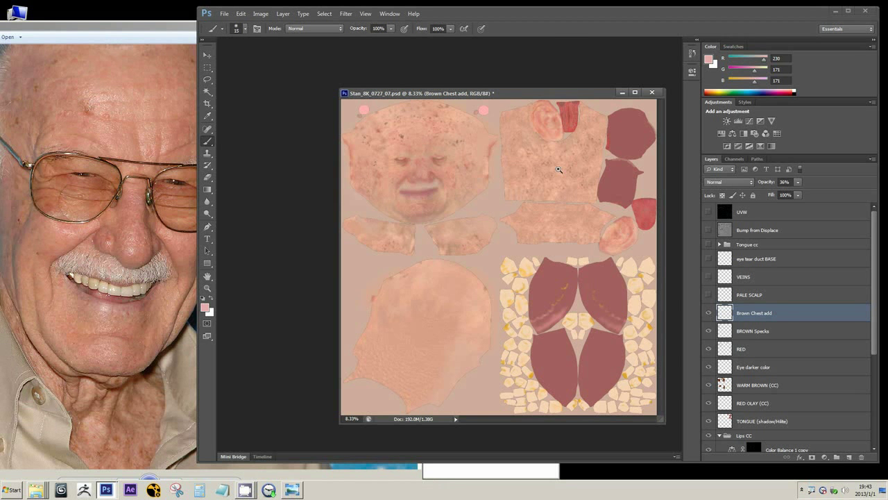
pyautogui.keyDown('alt'); pyautogui.scroll(3, 558, 169); pyautogui.keyUp('alt')
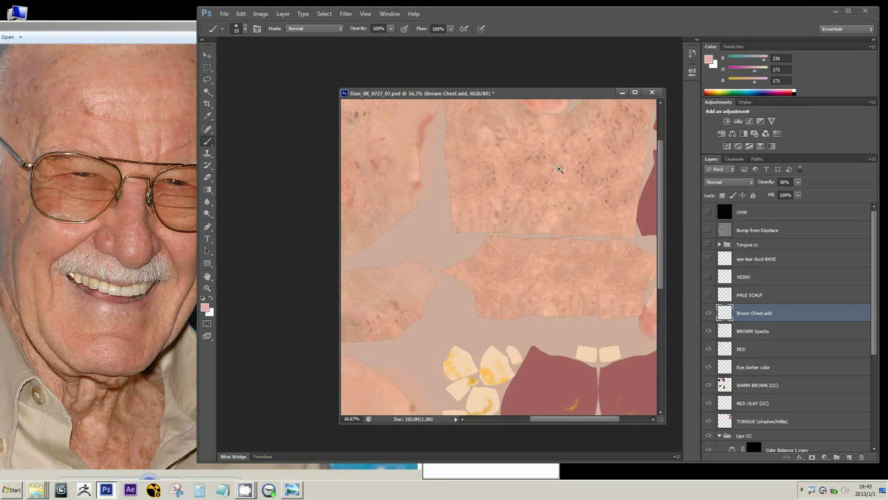
pyautogui.click(709, 314)
pyautogui.click(709, 314)
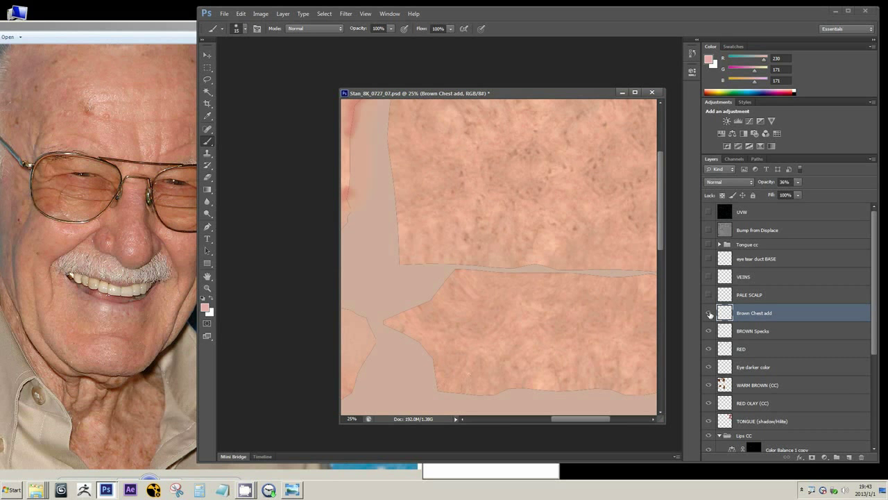
# Step: Examine the neck and chest skin in the reference photo at close range
pyautogui.click(123, 448)
pyautogui.scroll(5, 123, 448)
pyautogui.moveTo(122, 446); pyautogui.dragTo(181, 266)
pyautogui.scroll(1, 191, 326)
pyautogui.scroll(-4, 192, 327)
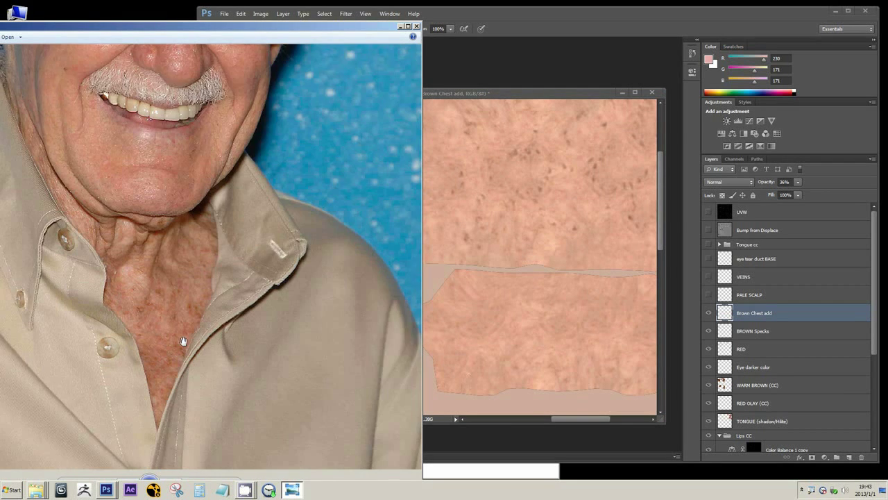
pyautogui.moveTo(184, 341); pyautogui.dragTo(154, 289)
pyautogui.scroll(2, 154, 289)
# Step: Review the texture's chest area and full layout at 8.33%, and view the whole portrait in the reference photo
pyautogui.click(723, 314)
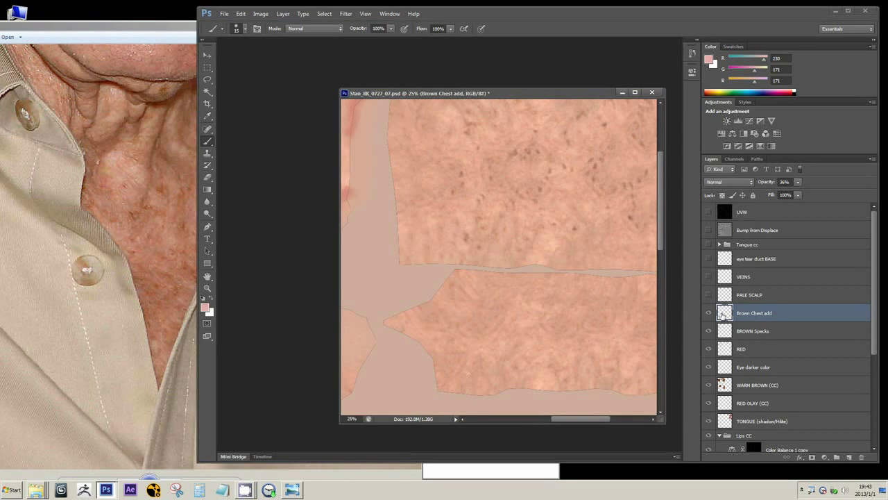
pyautogui.hotkey('ctrl', '-')
pyautogui.hotkey('ctrl', '-')
pyautogui.hotkey('ctrl', '-')
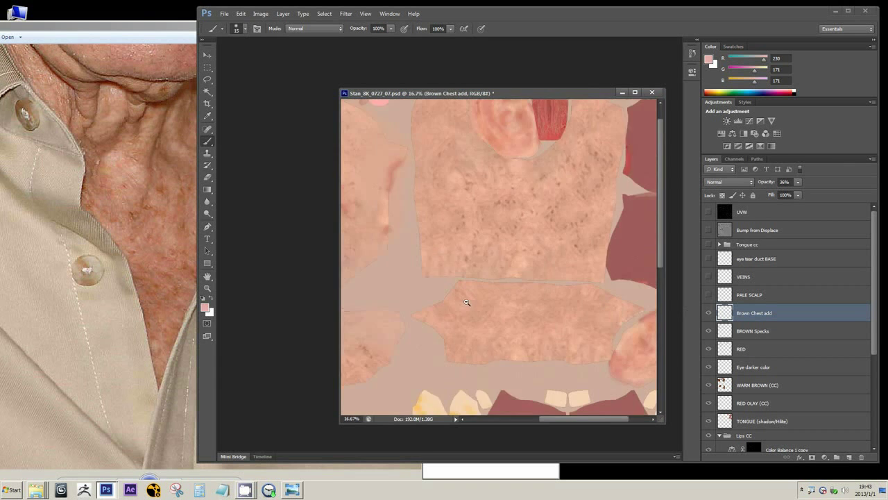
pyautogui.click(159, 284)
pyautogui.scroll(-3, 169, 285)
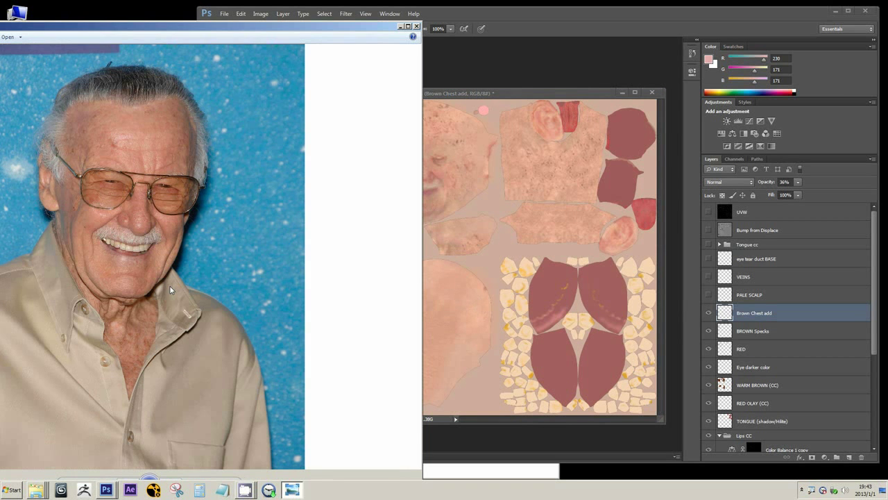
# Step: Show the PALE SCALP layer and view the forehead and scalp of the texture at 50%
pyautogui.click(738, 309)
pyautogui.click(750, 297)
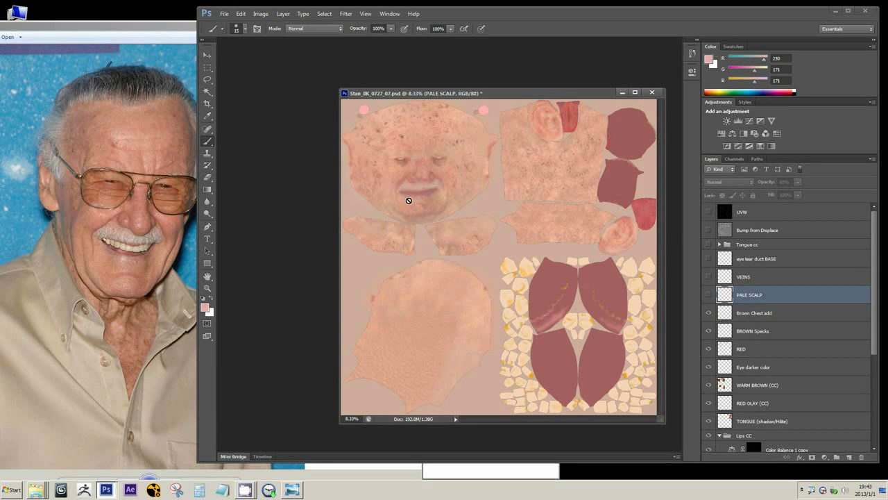
pyautogui.click(398, 148)
pyautogui.click(501, 191)
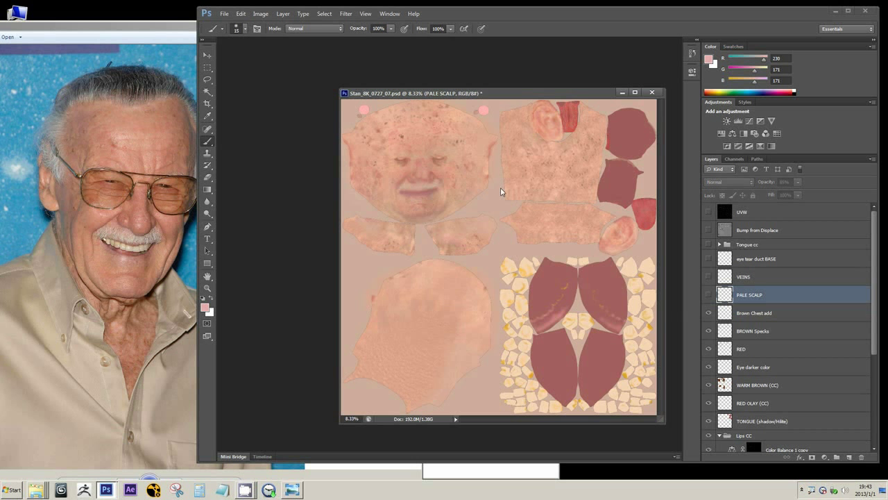
pyautogui.click(708, 298)
pyautogui.keyDown('ctrl'); pyautogui.click(393, 114); pyautogui.keyUp('ctrl')
pyautogui.keyDown('ctrl'); pyautogui.click(392, 114); pyautogui.keyUp('ctrl')
pyautogui.keyDown('ctrl'); pyautogui.click(393, 114); pyautogui.keyUp('ctrl')
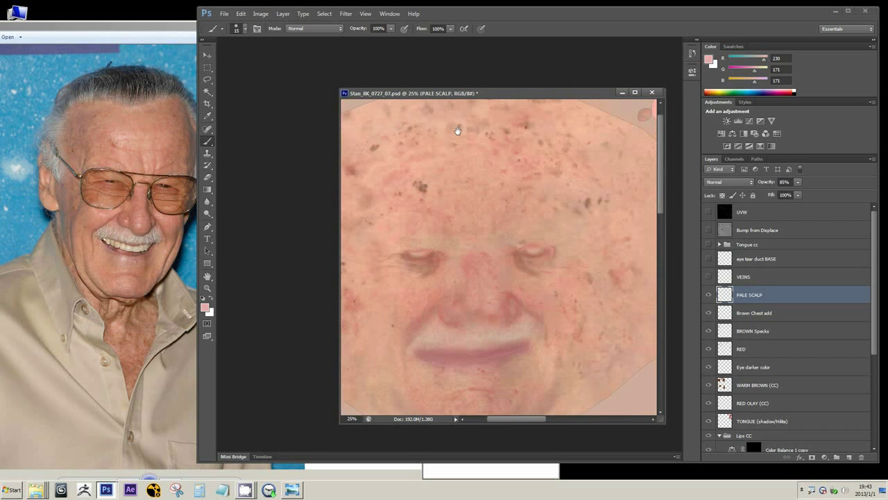
pyautogui.moveTo(458, 129); pyautogui.dragTo(464, 153)
pyautogui.click(499, 197)
pyautogui.click(498, 171)
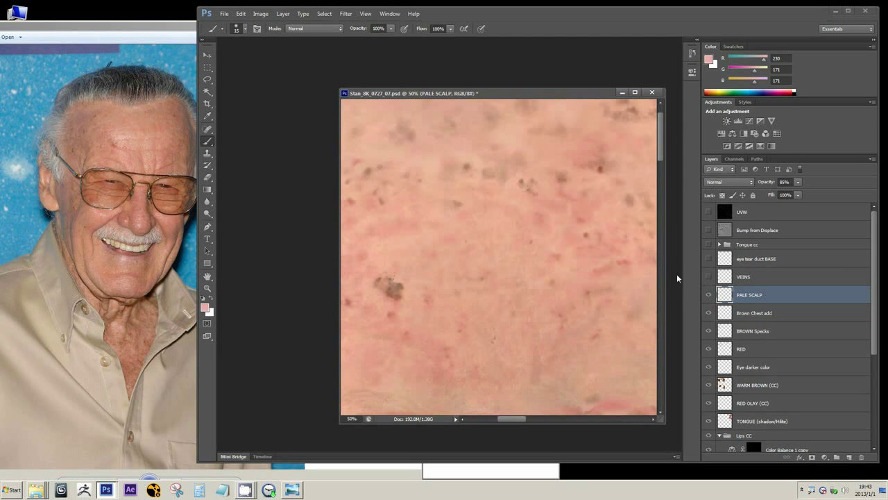
# Step: Study the forehead and hairline in the reference photo, and return to the texture
pyautogui.click(140, 160)
pyautogui.scroll(5, 134, 98)
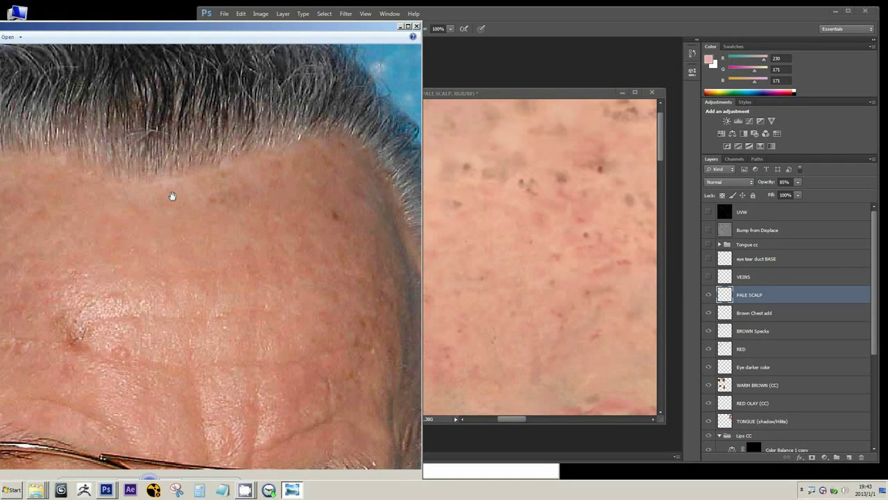
pyautogui.scroll(-2, 172, 196)
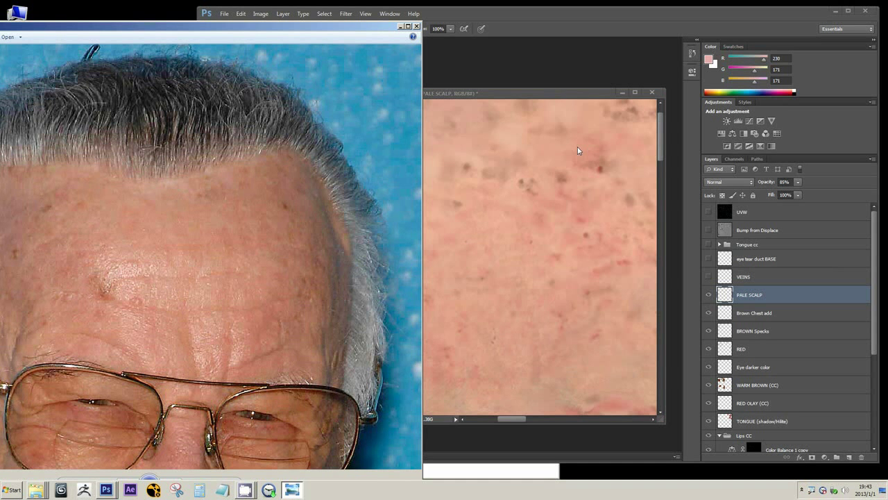
pyautogui.click(556, 88)
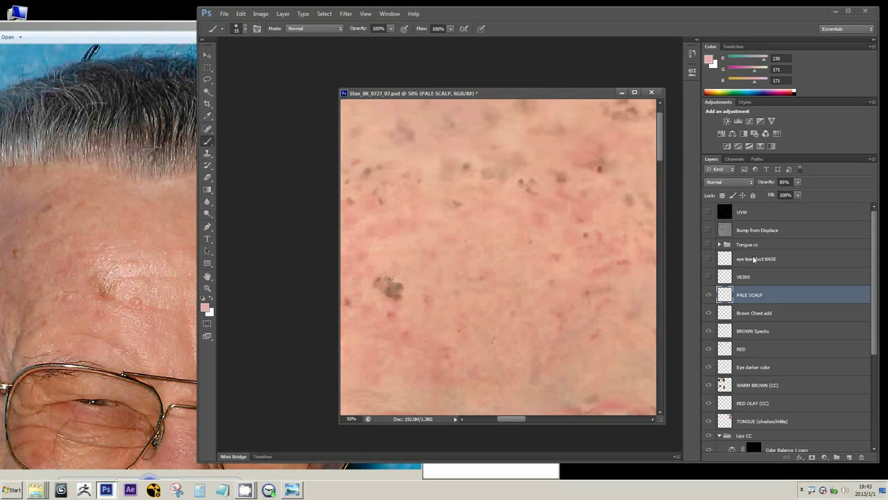
# Step: Toggle the PALE SCALP layer off and on to compare its effect, and view the texture's whole head at 16.67%
pyautogui.click(709, 276)
pyautogui.click(709, 296)
pyautogui.click(708, 295)
pyautogui.keyDown('alt'); pyautogui.scroll(-3, 450, 303); pyautogui.keyUp('alt')
# Step: Study the forehead and whole face in the reference photo at several magnifications, and return to the texture
pyautogui.click(167, 270)
pyautogui.scroll(-4, 167, 274)
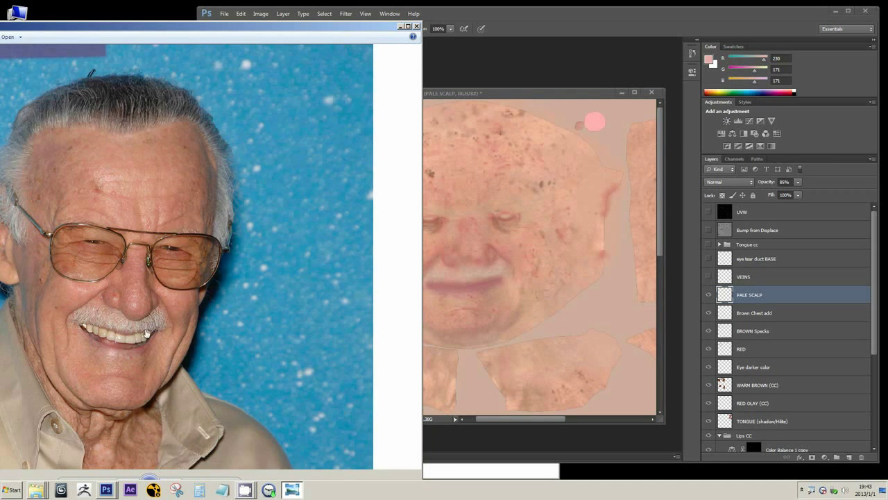
pyautogui.moveTo(192, 30); pyautogui.dragTo(220, 40)
pyautogui.scroll(1, 281, 279)
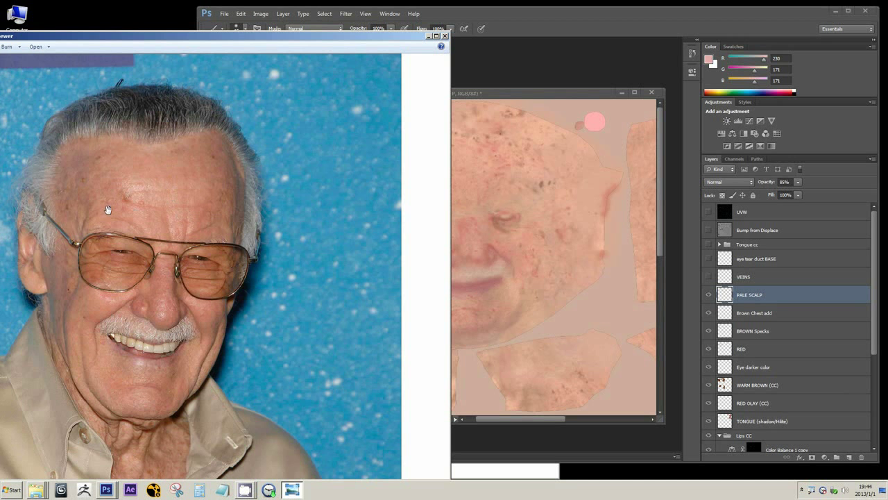
pyautogui.scroll(-2, 113, 236)
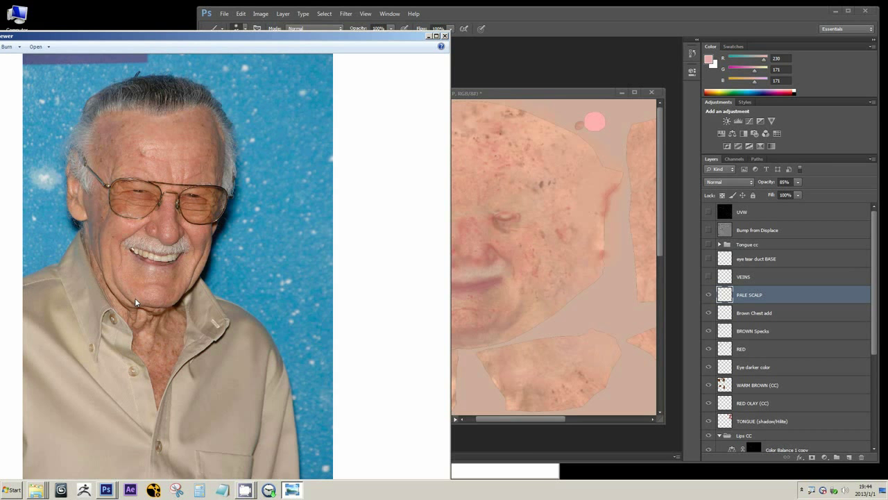
pyautogui.moveTo(148, 39); pyautogui.dragTo(171, 29)
pyautogui.scroll(5, 123, 174)
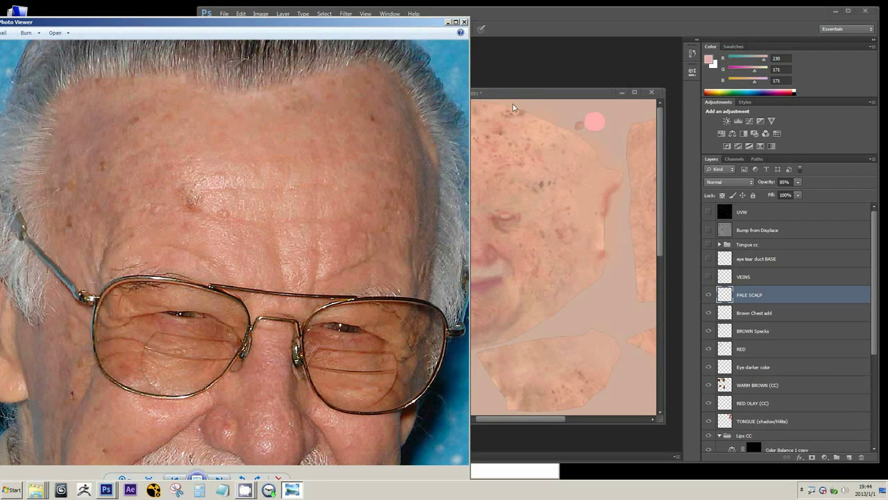
pyautogui.scroll(-3, 254, 276)
pyautogui.moveTo(217, 341); pyautogui.dragTo(221, 226)
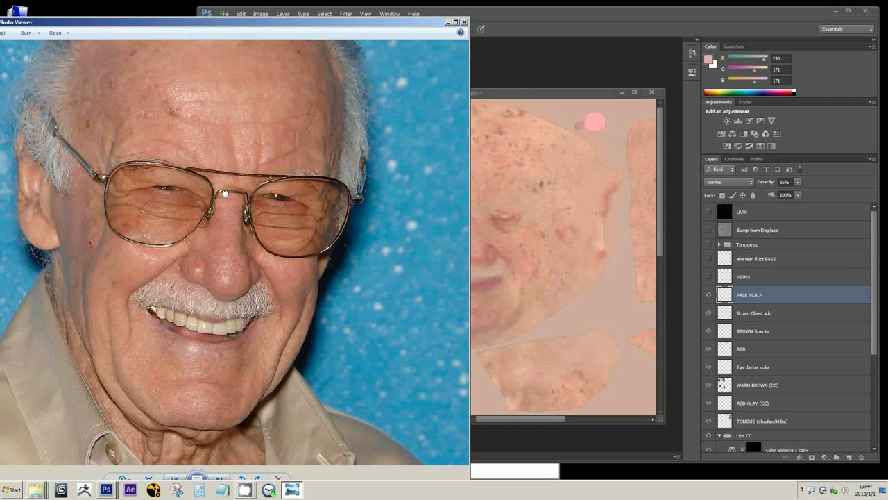
pyautogui.scroll(-4, 225, 193)
pyautogui.click(521, 97)
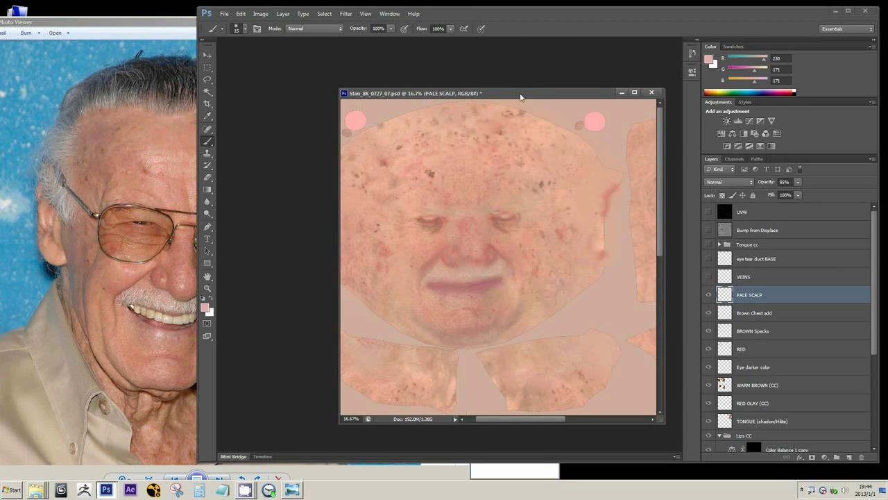
# Step: Show the VEINS layer and view the veins on the side of the nose at 100%
pyautogui.keyDown('ctrl'); pyautogui.click(462, 160); pyautogui.keyUp('ctrl')
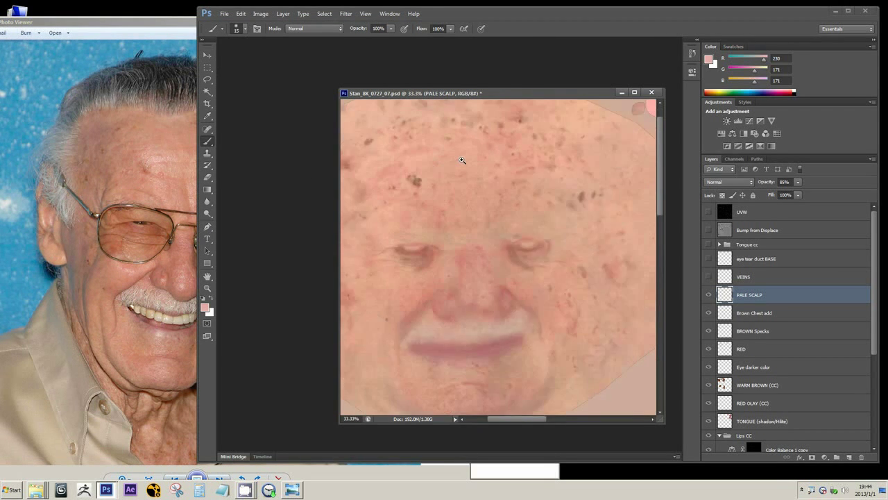
pyautogui.keyDown('ctrl'); pyautogui.click(462, 161); pyautogui.keyUp('ctrl')
pyautogui.moveTo(458, 226); pyautogui.dragTo(484, 194)
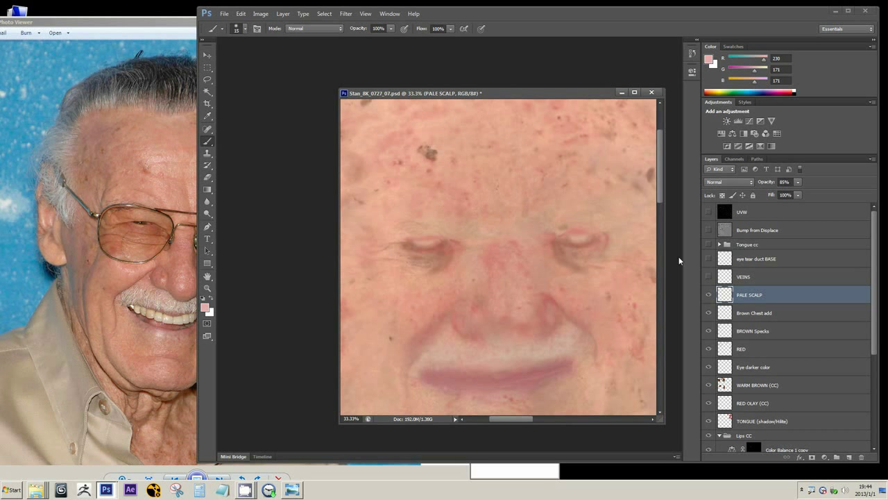
pyautogui.click(755, 277)
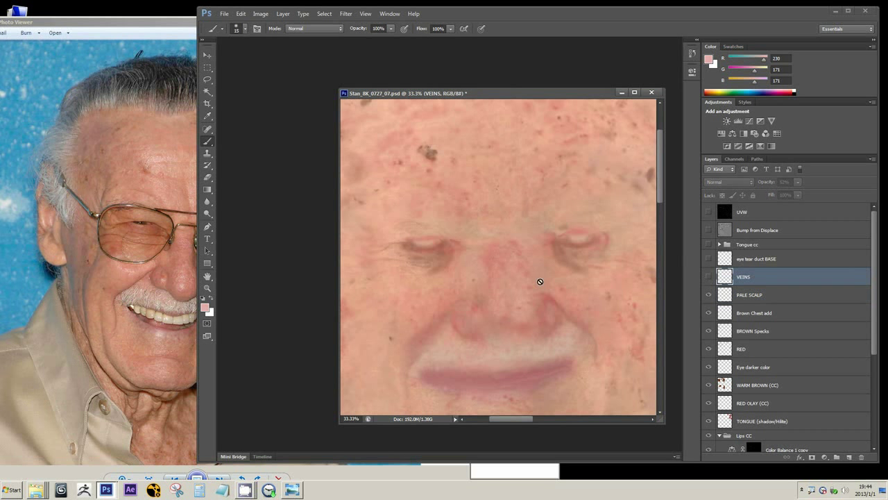
pyautogui.click(708, 279)
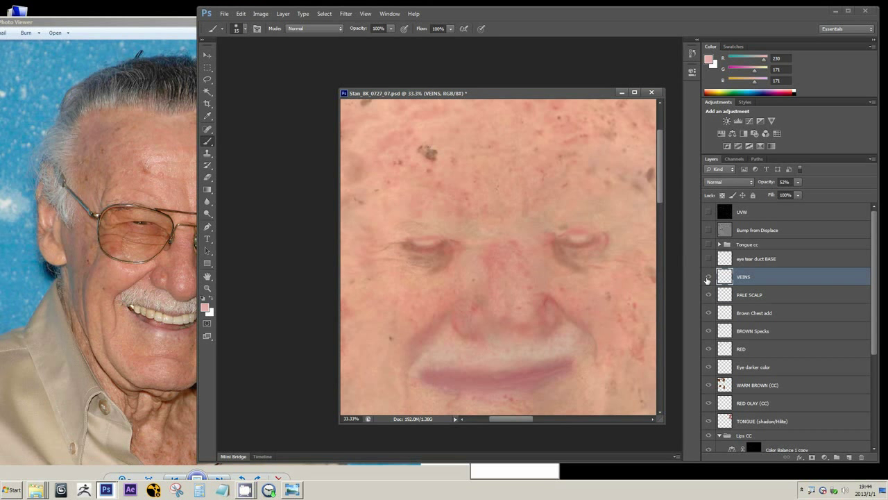
pyautogui.keyDown('ctrl'); pyautogui.click(510, 300); pyautogui.keyUp('ctrl')
pyautogui.keyDown('ctrl'); pyautogui.click(510, 301); pyautogui.keyUp('ctrl')
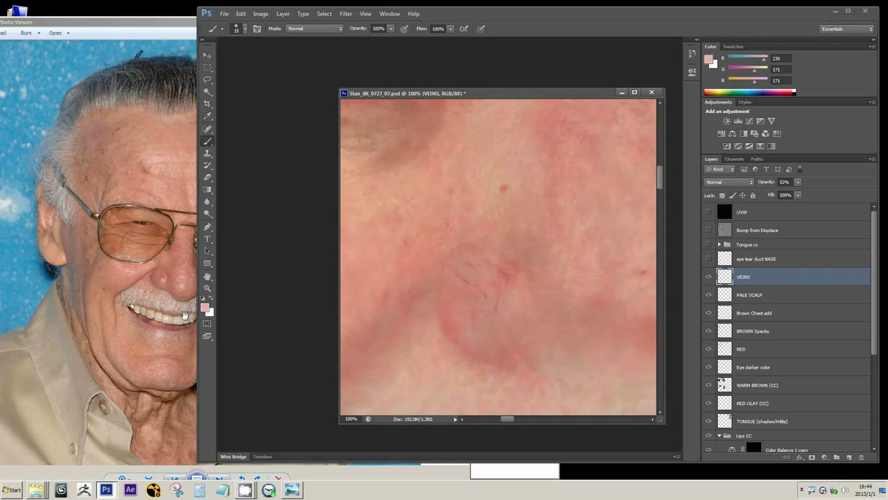
# Step: Study the nose in the SHARPER.jpg reference photo, and move the photo window clear of the texture
pyautogui.click(185, 315)
pyautogui.scroll(9, 162, 276)
pyautogui.scroll(-2, 150, 312)
pyautogui.scroll(-2, 151, 316)
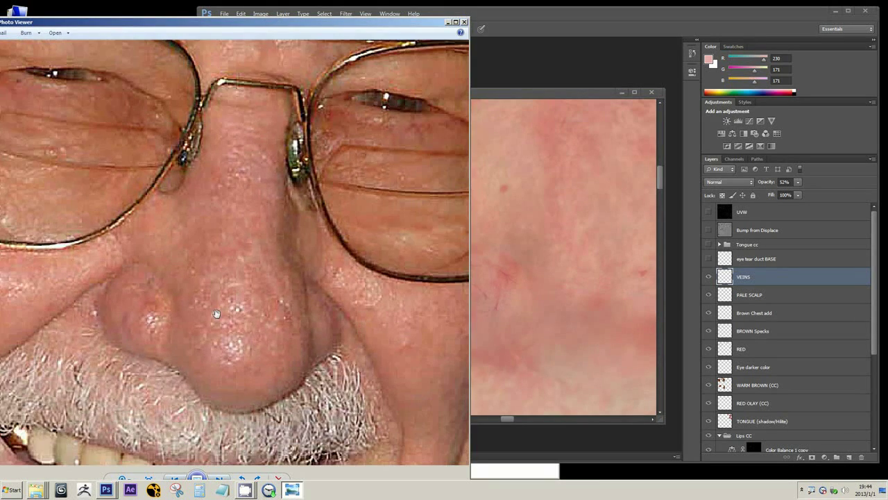
pyautogui.moveTo(246, 23); pyautogui.dragTo(338, 287)
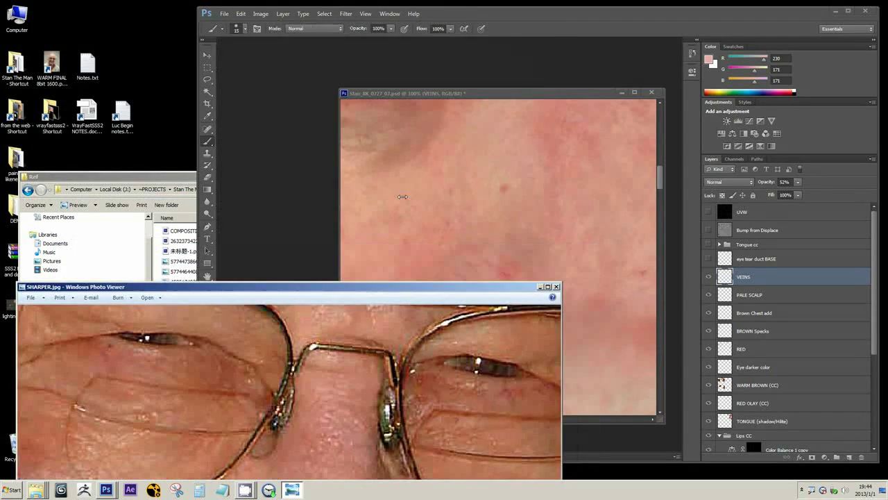
# Step: Return to the texture and examine the veins on the side of the nose at 200%
pyautogui.click(505, 90)
pyautogui.keyDown('alt'); pyautogui.click(521, 248); pyautogui.keyUp('alt')
pyautogui.keyDown('alt'); pyautogui.click(455, 250); pyautogui.keyUp('alt')
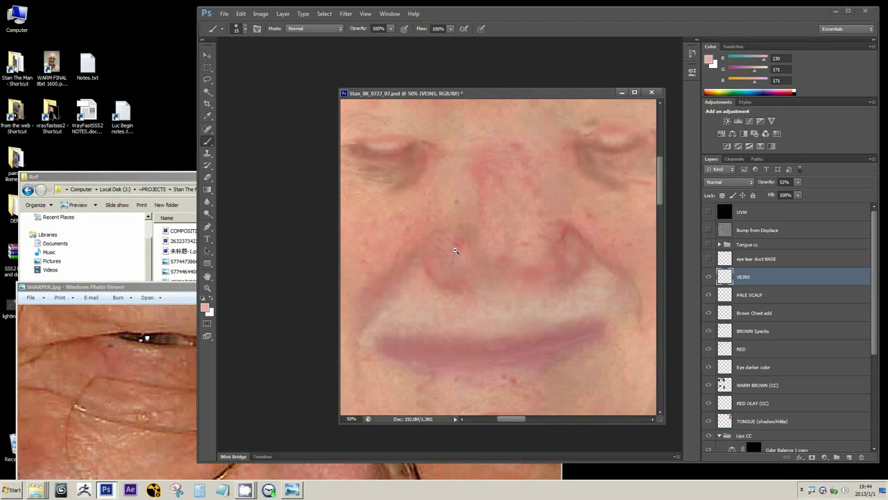
pyautogui.keyDown('ctrl'); pyautogui.click(455, 250); pyautogui.keyUp('ctrl')
pyautogui.keyDown('ctrl'); pyautogui.click(456, 250); pyautogui.keyUp('ctrl')
pyautogui.keyDown('ctrl'); pyautogui.click(455, 250); pyautogui.keyUp('ctrl')
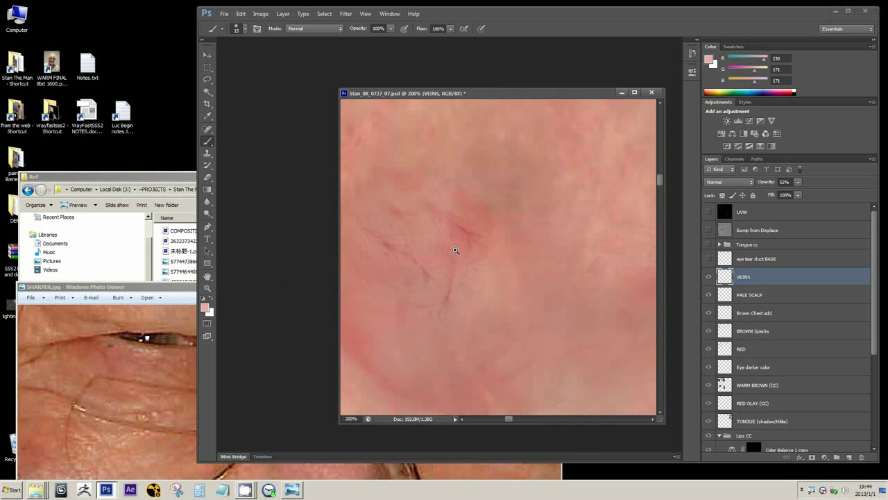
# Step: Open WARM FINAL 8bit 1600.png from the desktop and examine the rendered nose at several magnifications
pyautogui.click(53, 63)
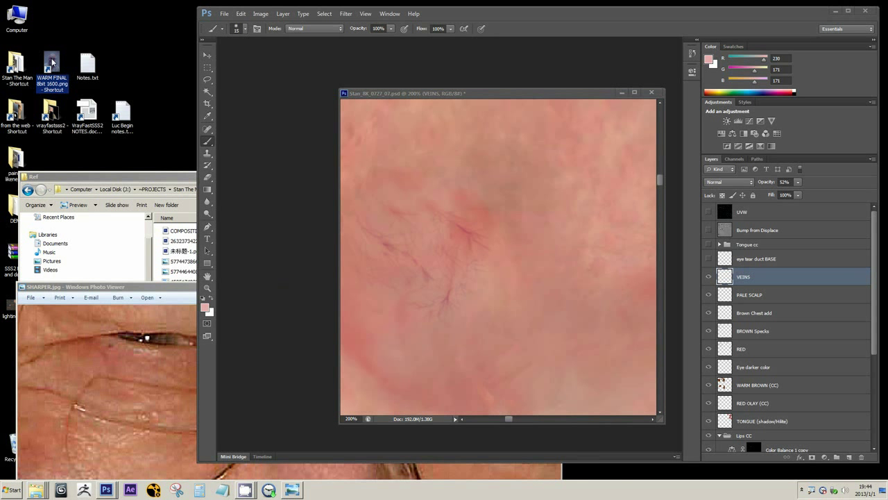
pyautogui.doubleClick(52, 63)
pyautogui.scroll(2, 614, 213)
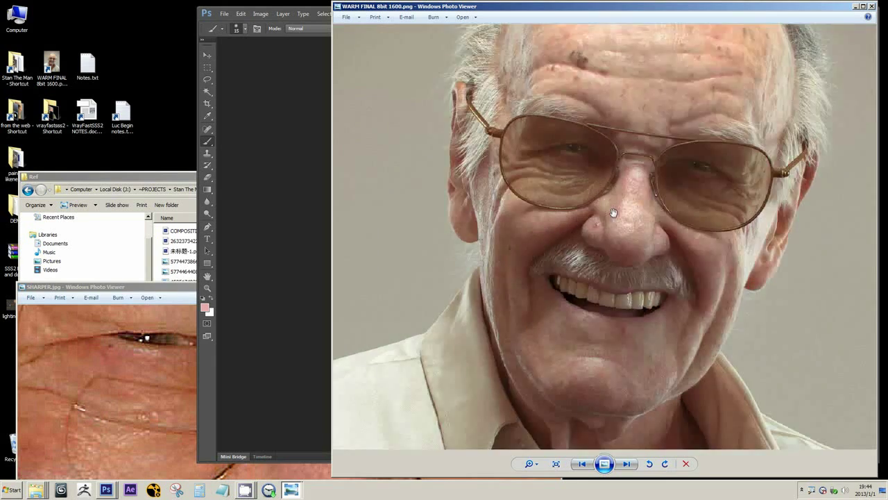
pyautogui.scroll(2, 613, 212)
pyautogui.scroll(-3, 620, 238)
pyautogui.scroll(4, 655, 245)
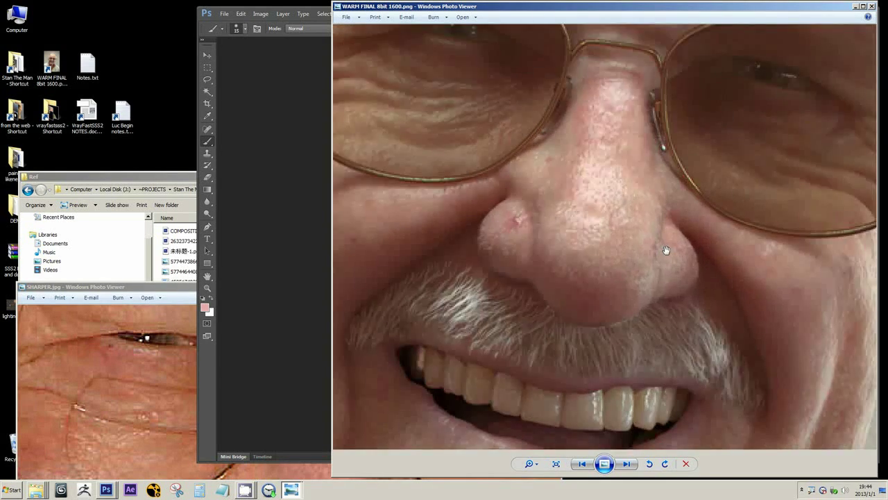
pyautogui.scroll(-2, 668, 239)
pyautogui.scroll(3, 625, 252)
pyautogui.scroll(-4, 673, 235)
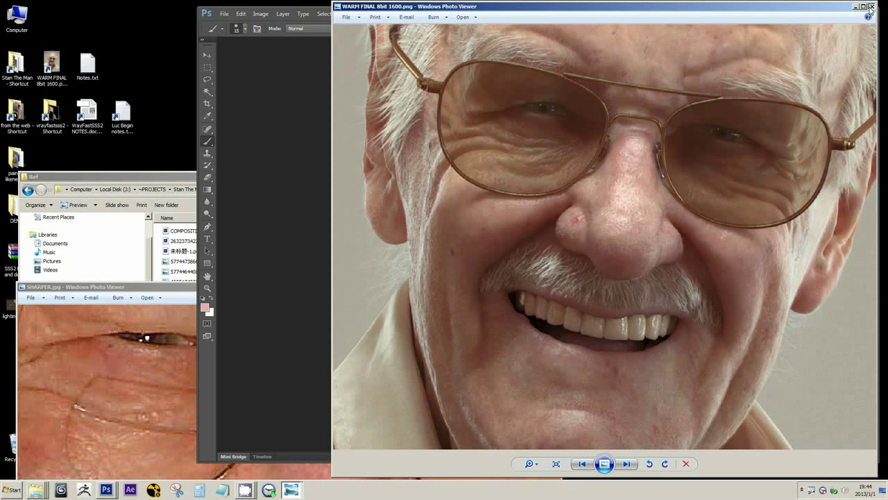
# Step: Compare the render's whole portrait with a close-up of the side of the nose, and close the image
pyautogui.scroll(-3, 668, 253)
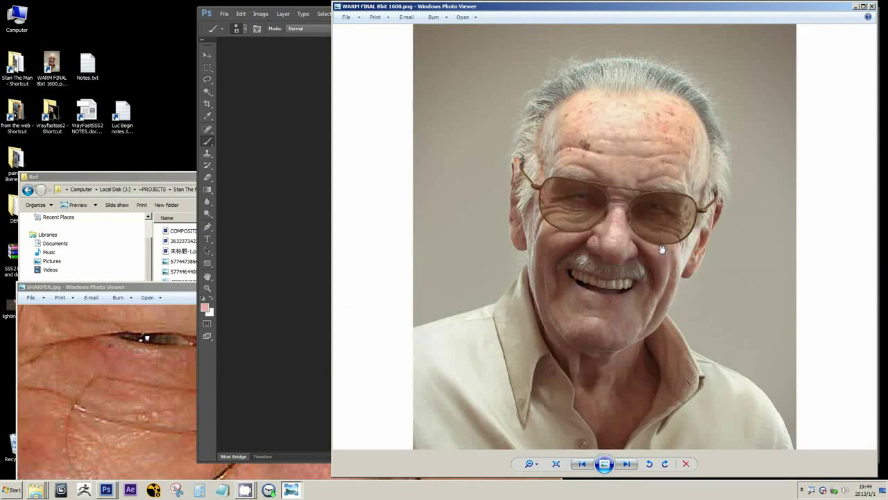
pyautogui.scroll(4, 647, 252)
pyautogui.scroll(2, 647, 252)
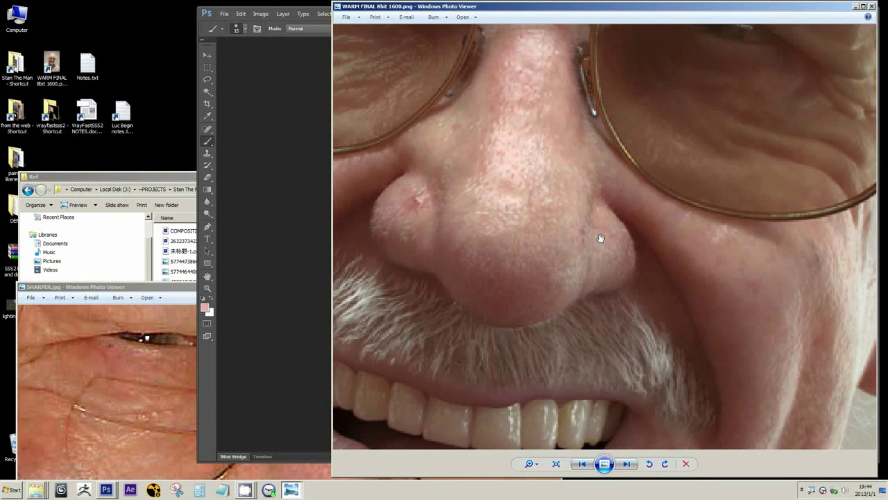
pyautogui.scroll(-3, 595, 239)
pyautogui.scroll(3, 620, 259)
pyautogui.scroll(-3, 610, 257)
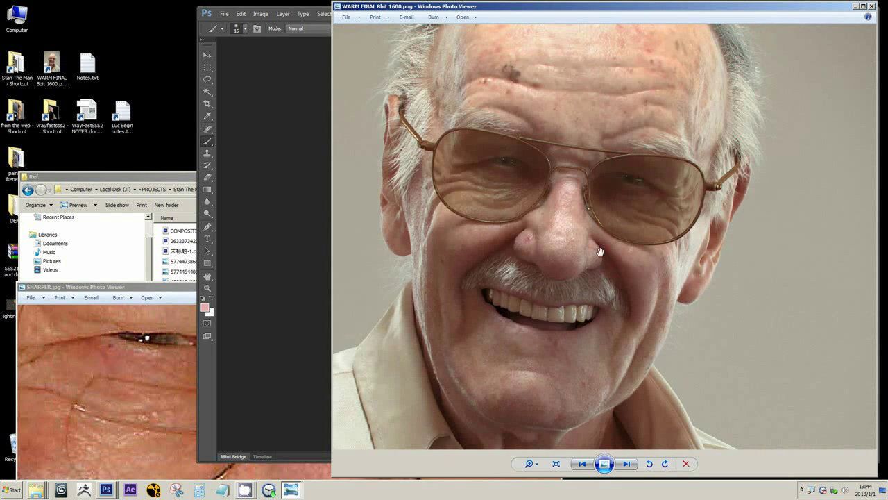
pyautogui.click(872, 7)
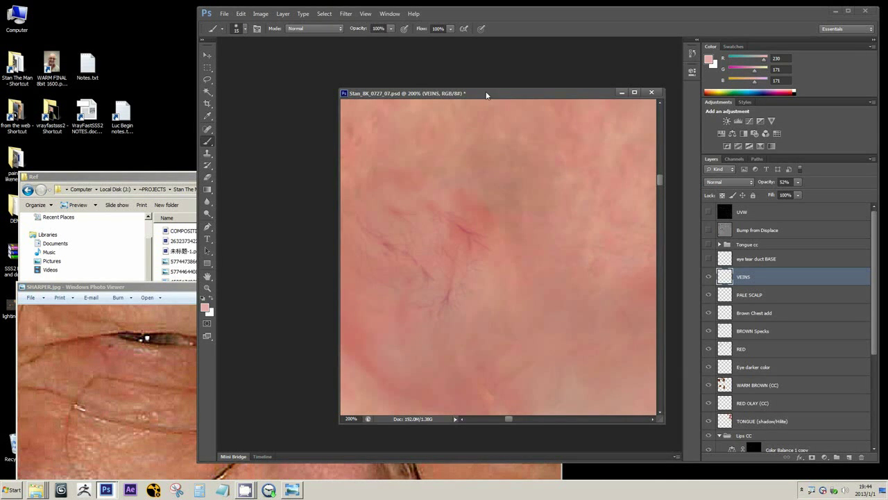
# Step: Compare the texture's whole face with the full face in the SHARPER.jpg reference photo, and return to the texture at 12.5%
pyautogui.keyDown('alt'); pyautogui.scroll(-3, 445, 328); pyautogui.keyUp('alt')
pyautogui.scroll(-2, 445, 328)
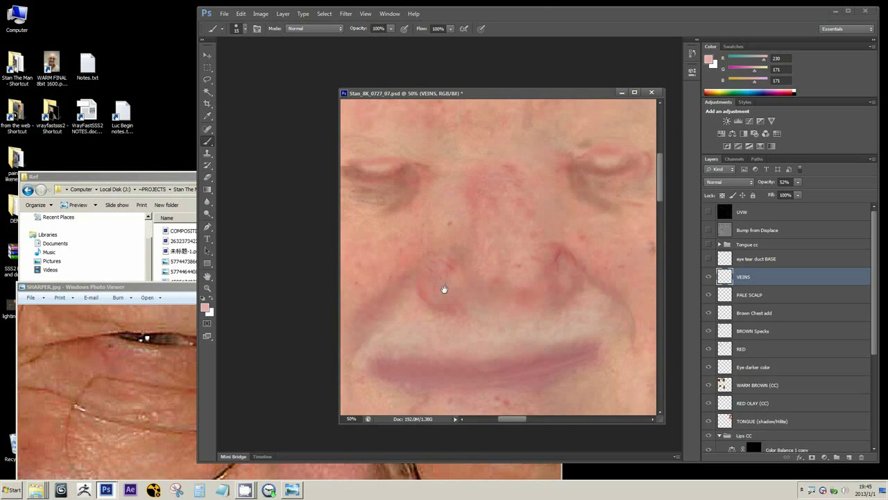
pyautogui.keyDown('alt'); pyautogui.scroll(-2, 444, 291); pyautogui.keyUp('alt')
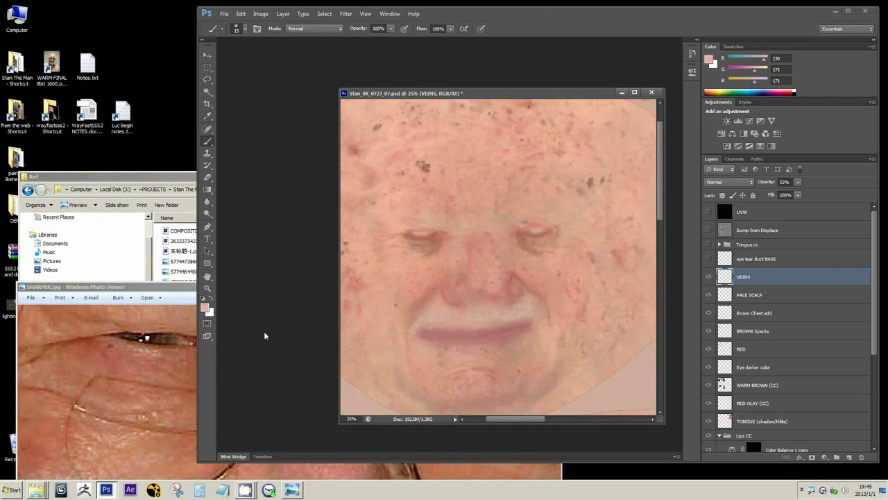
pyautogui.moveTo(144, 288); pyautogui.dragTo(122, 192)
pyautogui.scroll(-5, 177, 281)
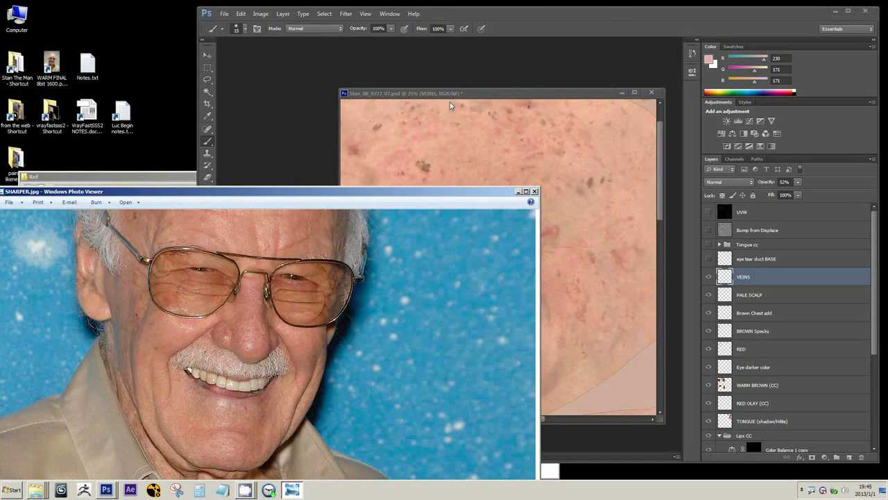
pyautogui.click(469, 95)
pyautogui.keyDown('alt'); pyautogui.scroll(-2, 509, 265); pyautogui.keyUp('alt')
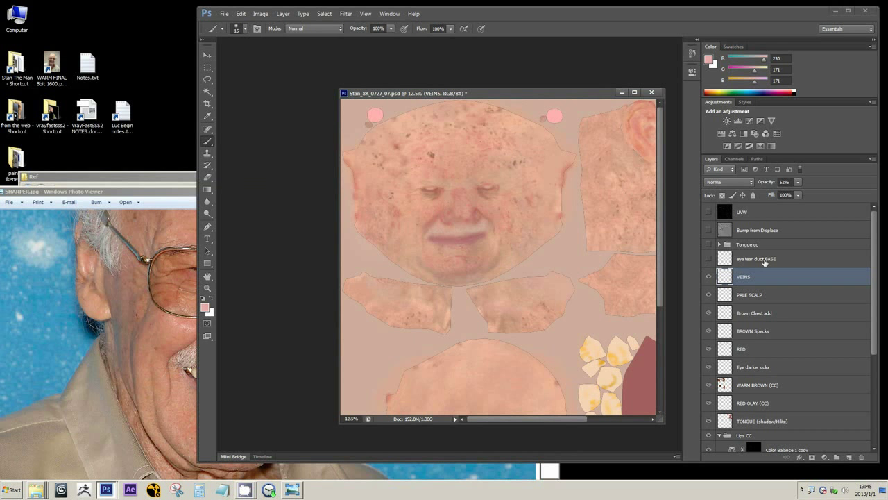
# Step: Show the eye tear duct BASE layer and examine the inner eye corners at up to 66.67%
pyautogui.click(750, 260)
pyautogui.click(709, 258)
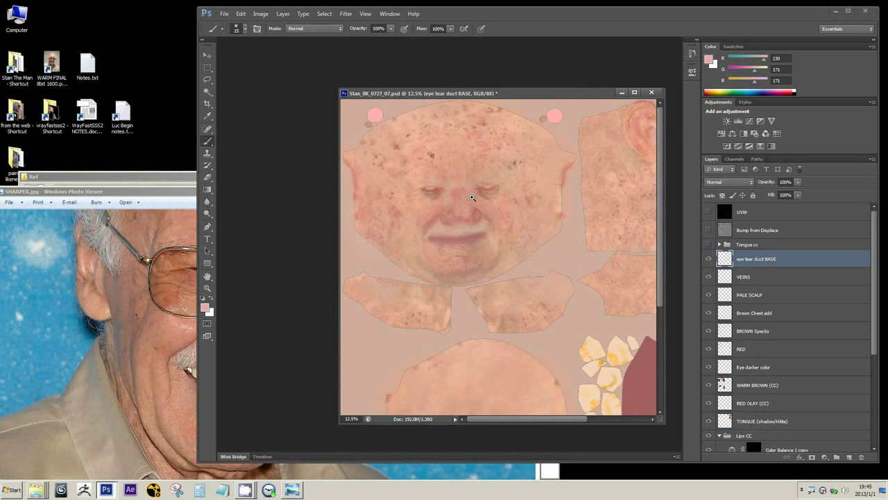
pyautogui.keyDown('alt'); pyautogui.scroll(3, 472, 198); pyautogui.keyUp('alt')
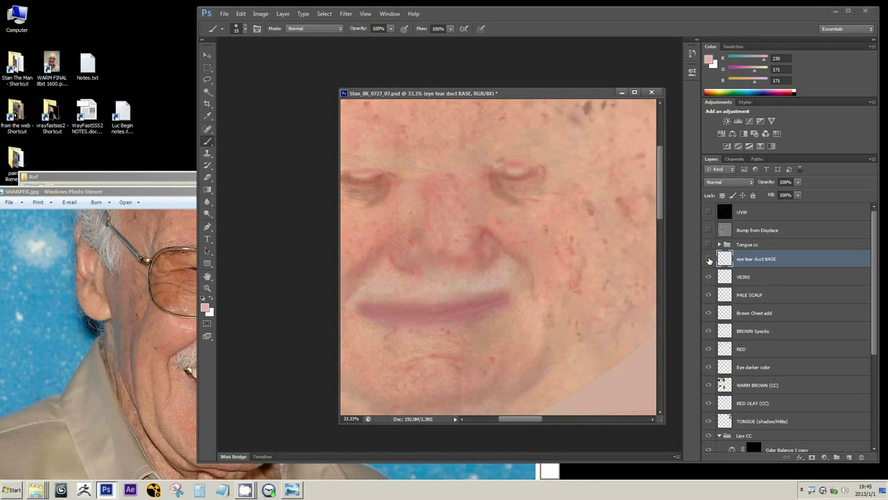
pyautogui.keyDown('alt'); pyautogui.scroll(1, 405, 183); pyautogui.keyUp('alt')
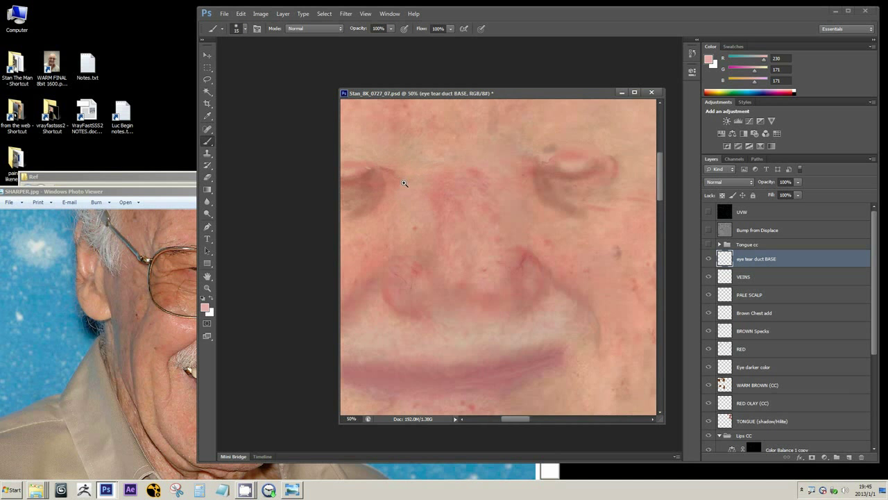
pyautogui.keyDown('alt'); pyautogui.scroll(1, 405, 183); pyautogui.keyUp('alt')
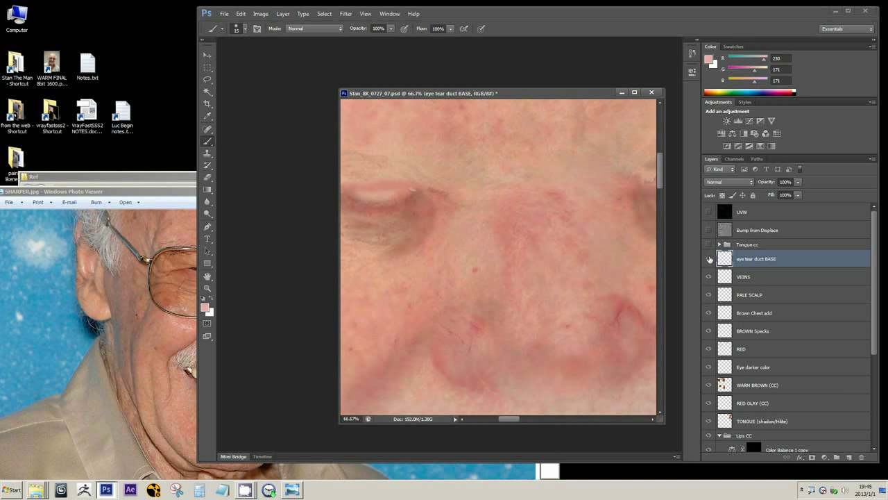
pyautogui.keyDown('alt'); pyautogui.scroll(-3, 477, 262); pyautogui.keyUp('alt')
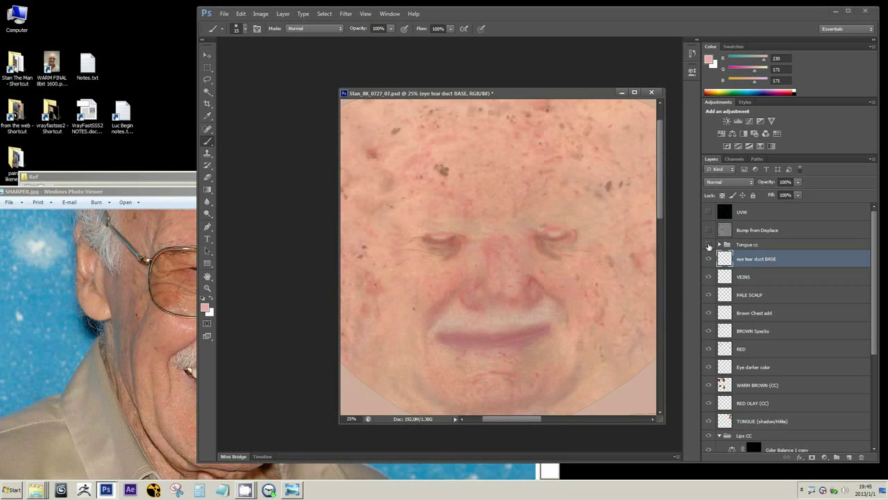
# Step: Show and expand the Tongue cc group, and toggle it off and on to compare the tongue color across the whole map
pyautogui.keyDown('alt'); pyautogui.scroll(-3, 471, 245); pyautogui.keyUp('alt')
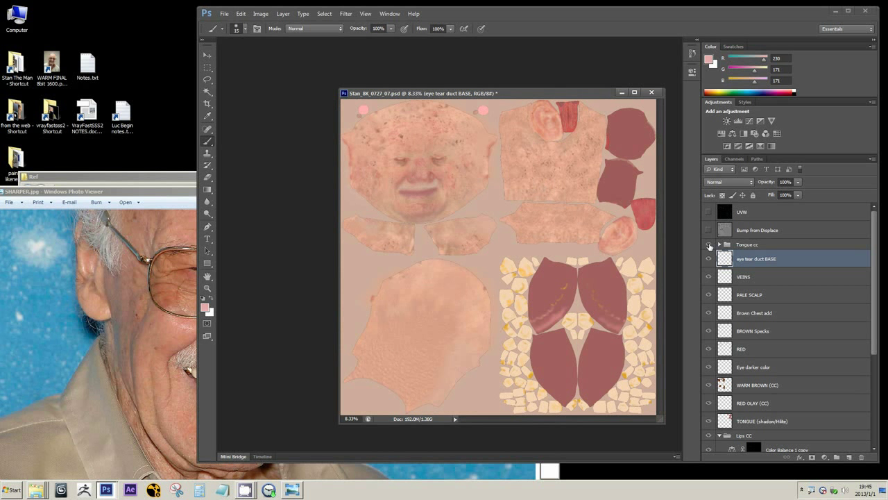
pyautogui.click(709, 245)
pyautogui.click(719, 244)
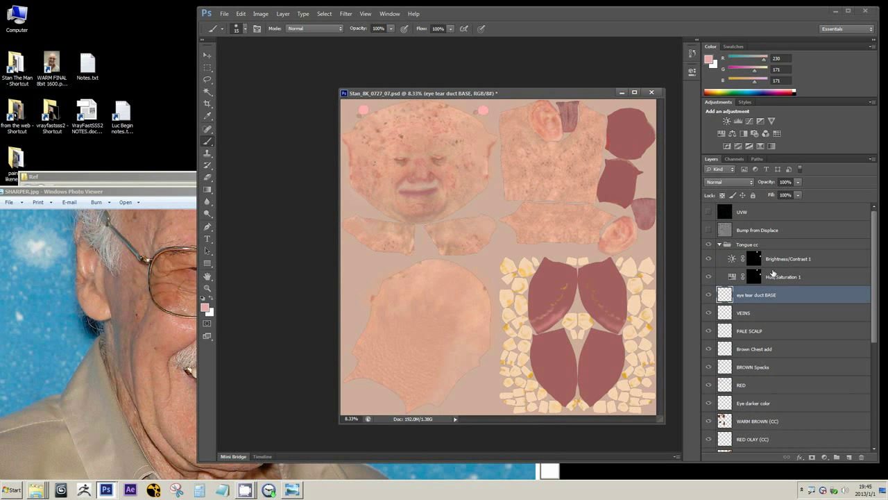
pyautogui.click(710, 246)
pyautogui.click(709, 246)
# Step: View the nose, mouth and chin of the face texture at 33.33%
pyautogui.click(399, 174)
pyautogui.click(400, 174)
pyautogui.moveTo(399, 174); pyautogui.dragTo(418, 194)
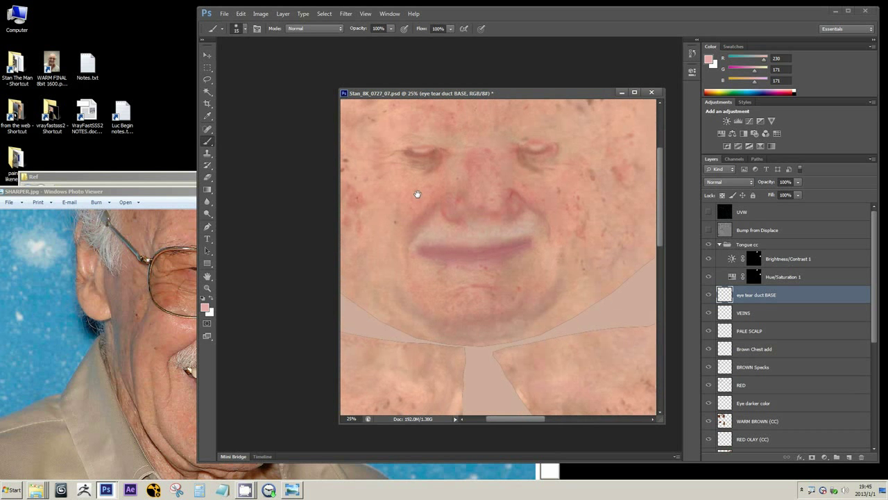
pyautogui.keyDown('alt'); pyautogui.scroll(1, 409, 219); pyautogui.keyUp('alt')
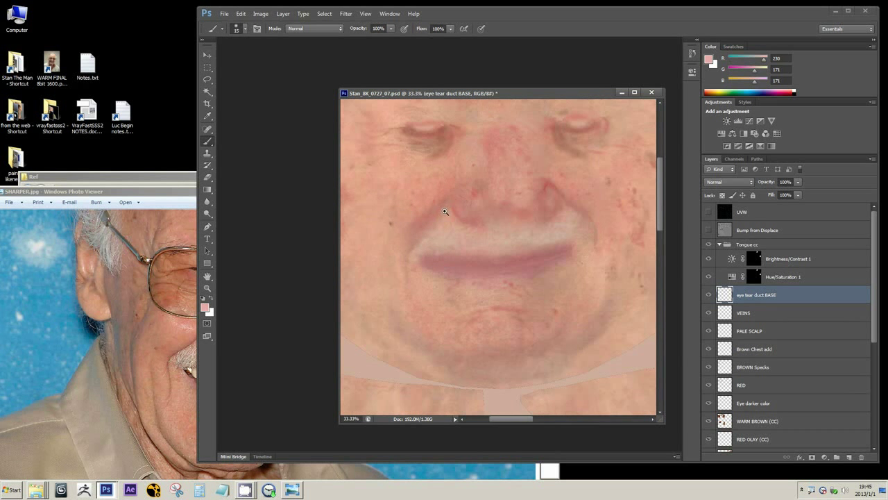
# Step: Reposition the reference photo beside the texture and study the mouth and chin up close
pyautogui.click(164, 258)
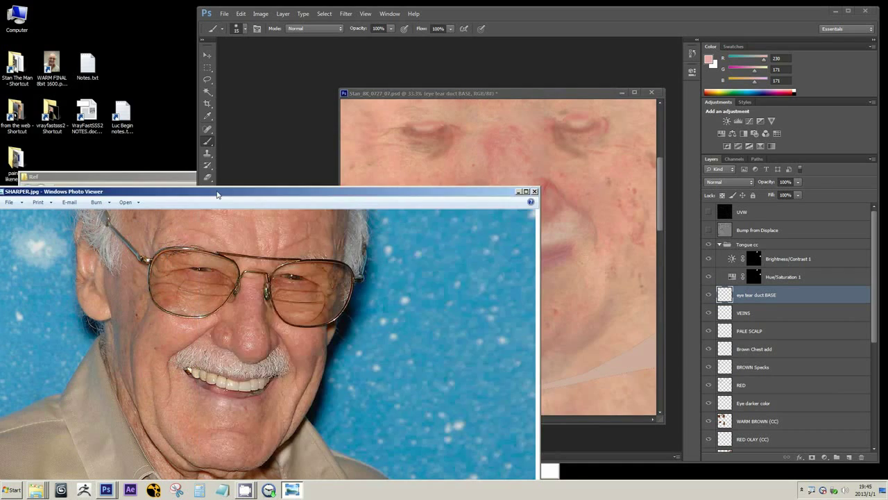
pyautogui.moveTo(219, 195); pyautogui.dragTo(136, 77)
pyautogui.moveTo(177, 158); pyautogui.dragTo(154, 189)
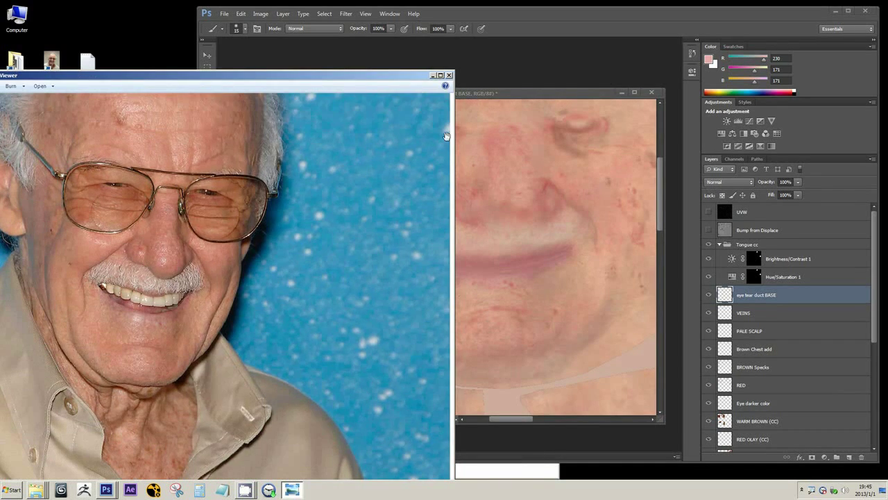
pyautogui.click(486, 95)
pyautogui.click(135, 218)
pyautogui.scroll(2, 161, 262)
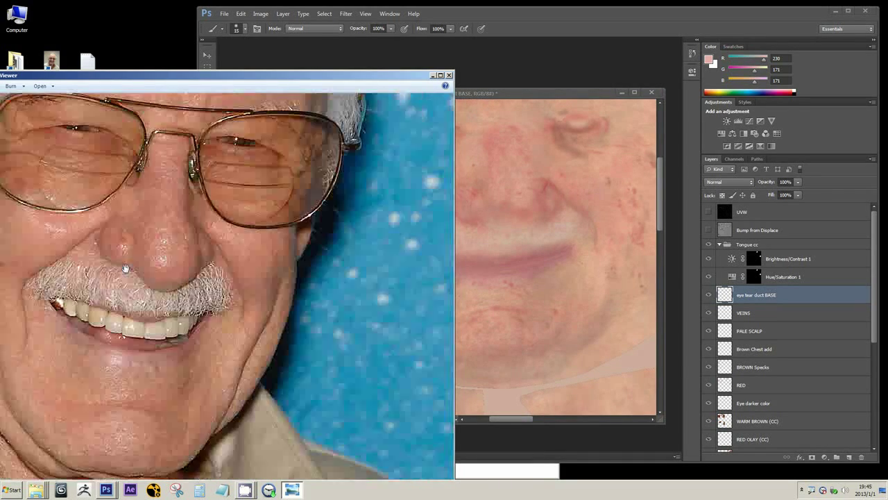
pyautogui.scroll(-1, 126, 268)
pyautogui.moveTo(126, 268); pyautogui.dragTo(197, 248)
pyautogui.scroll(2, 212, 307)
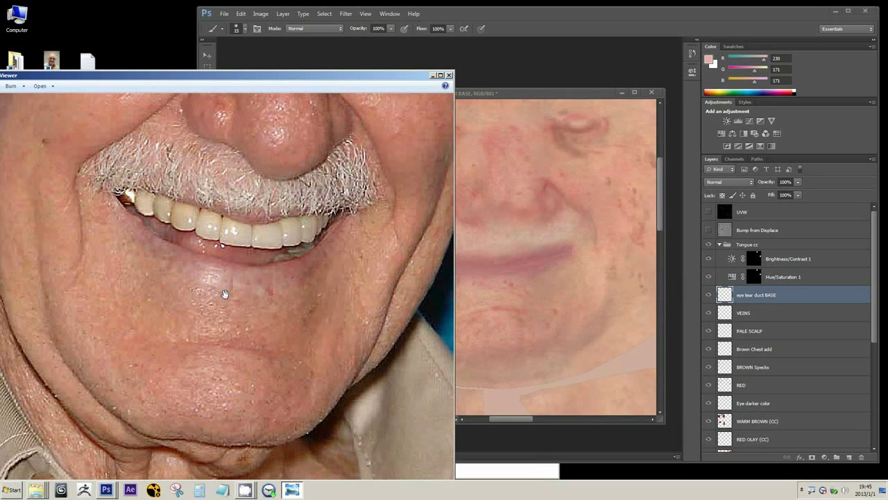
pyautogui.scroll(1, 239, 295)
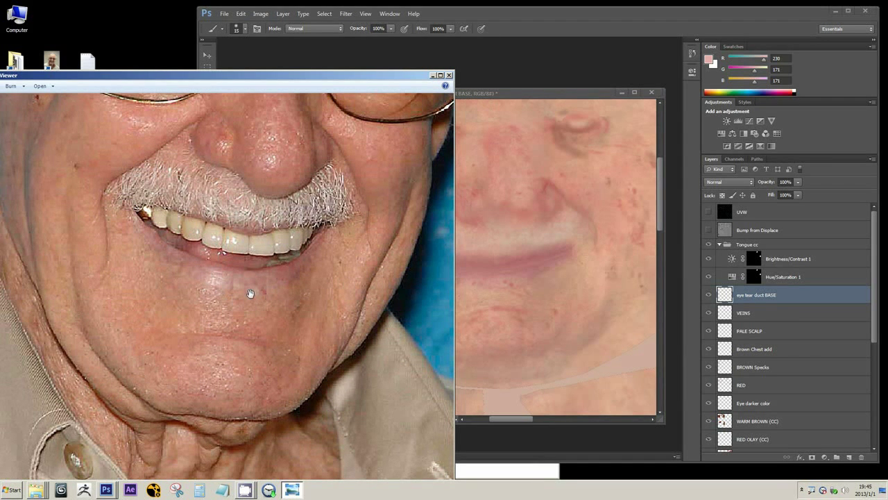
# Step: Examine the texture's lips and chin at 100% and 33.33%, and return to the reference photo
pyautogui.click(536, 94)
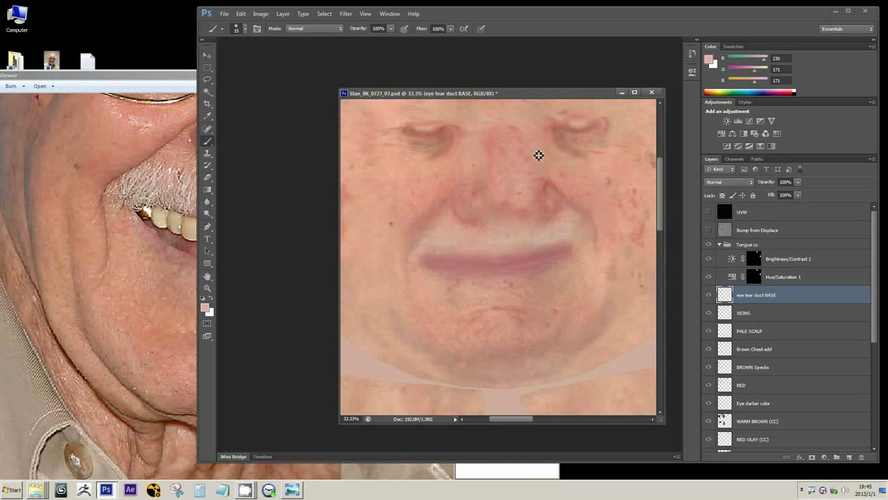
pyautogui.keyDown('alt'); pyautogui.scroll(2, 439, 272); pyautogui.keyUp('alt')
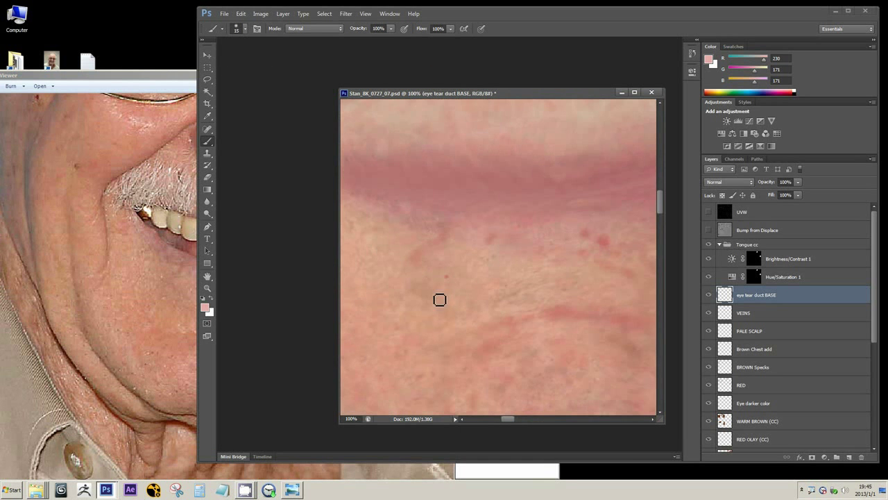
pyautogui.keyDown('alt'); pyautogui.scroll(-1, 440, 299); pyautogui.keyUp('alt')
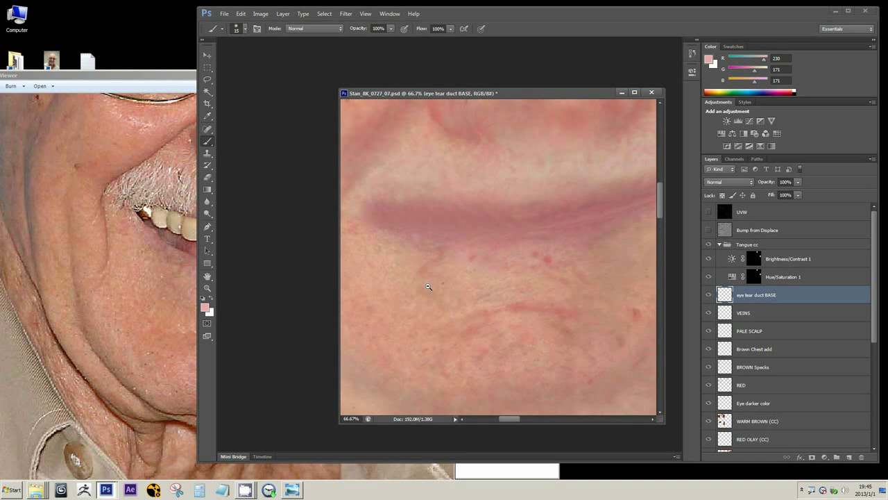
pyautogui.keyDown('alt'); pyautogui.scroll(-2, 420, 292); pyautogui.keyUp('alt')
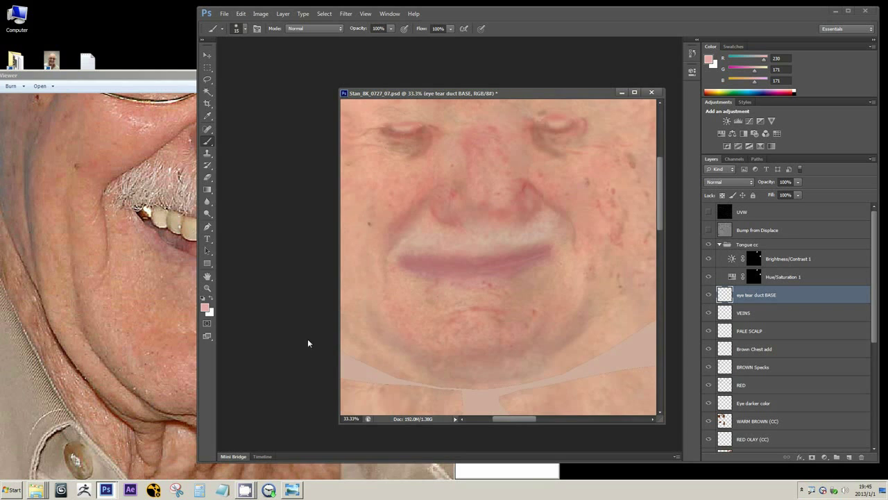
pyautogui.click(149, 354)
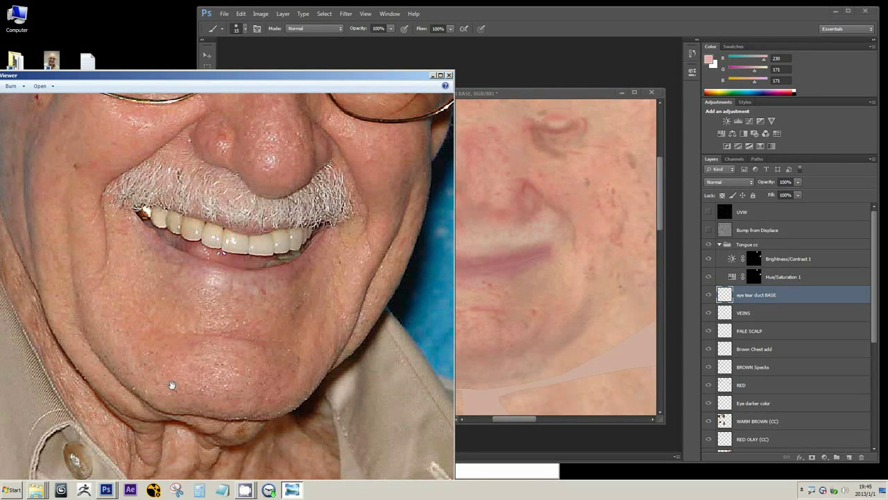
# Step: View the whole face in the reference photo and examine its mouth and chin up close
pyautogui.scroll(-1, 142, 371)
pyautogui.scroll(-1, 143, 371)
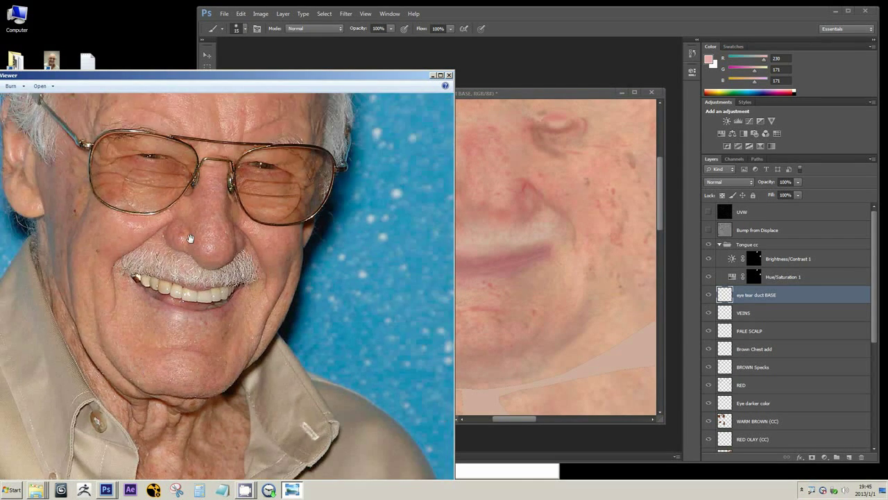
pyautogui.moveTo(214, 234); pyautogui.dragTo(211, 259)
pyautogui.scroll(3, 229, 257)
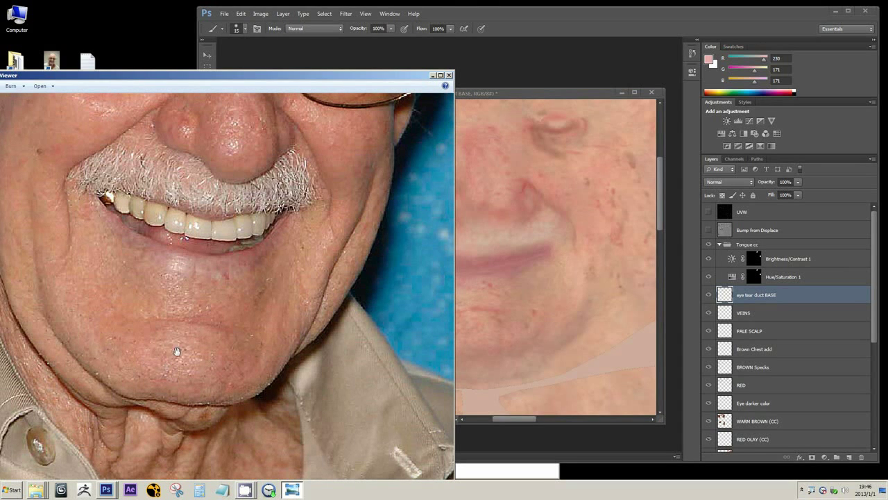
# Step: Return to the Photoshop texture and examine the chin and jawline at magnifications from 66.67% down to 16.67%
pyautogui.click(500, 79)
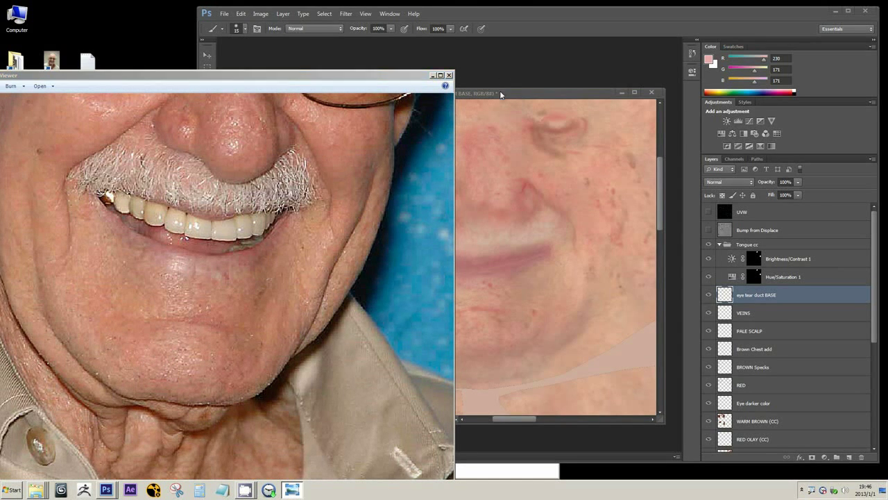
pyautogui.moveTo(411, 354); pyautogui.dragTo(451, 312)
pyautogui.keyDown('ctrl'); pyautogui.click(417, 311); pyautogui.keyUp('ctrl')
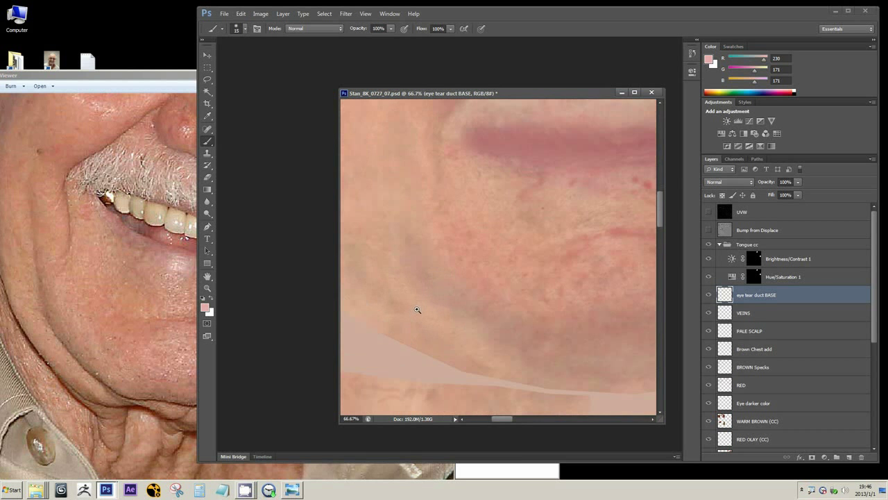
pyautogui.keyDown('ctrl'); pyautogui.keyDown('alt'); pyautogui.click(427, 303); pyautogui.keyUp('alt'); pyautogui.keyUp('ctrl')
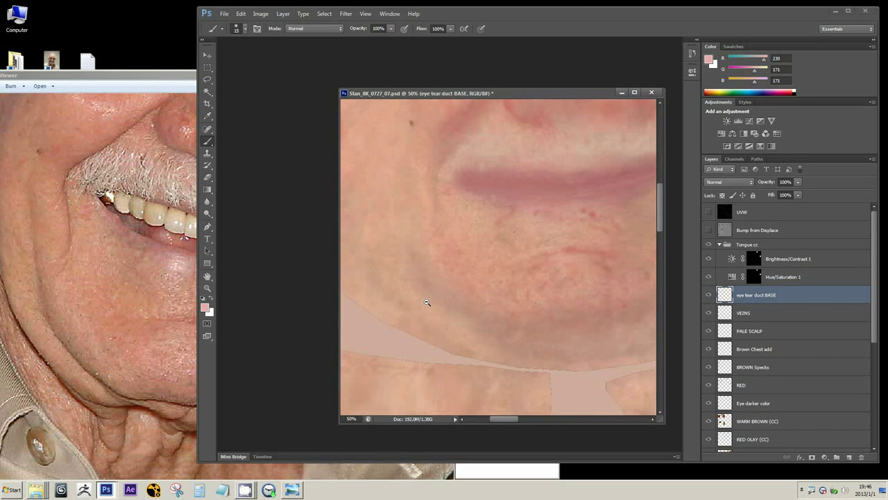
pyautogui.keyDown('ctrl'); pyautogui.keyDown('alt'); pyautogui.click(369, 323); pyautogui.keyUp('alt'); pyautogui.keyUp('ctrl')
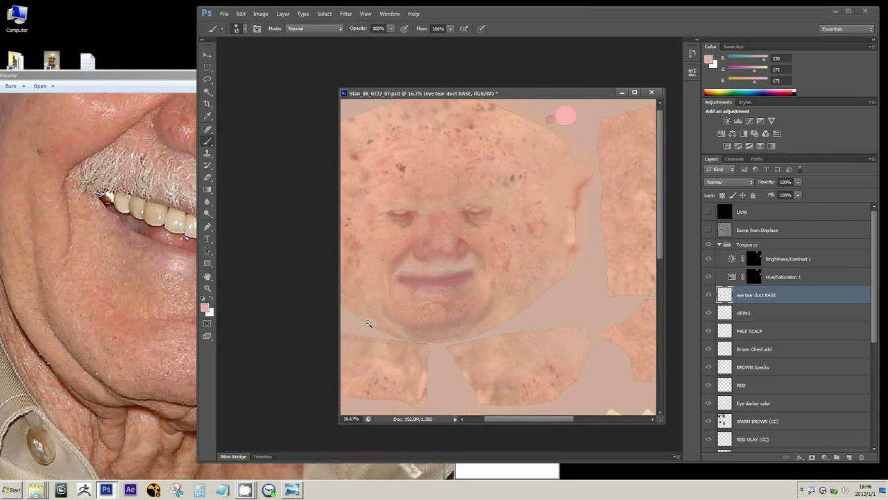
pyautogui.keyDown('ctrl'); pyautogui.click(408, 325); pyautogui.keyUp('ctrl')
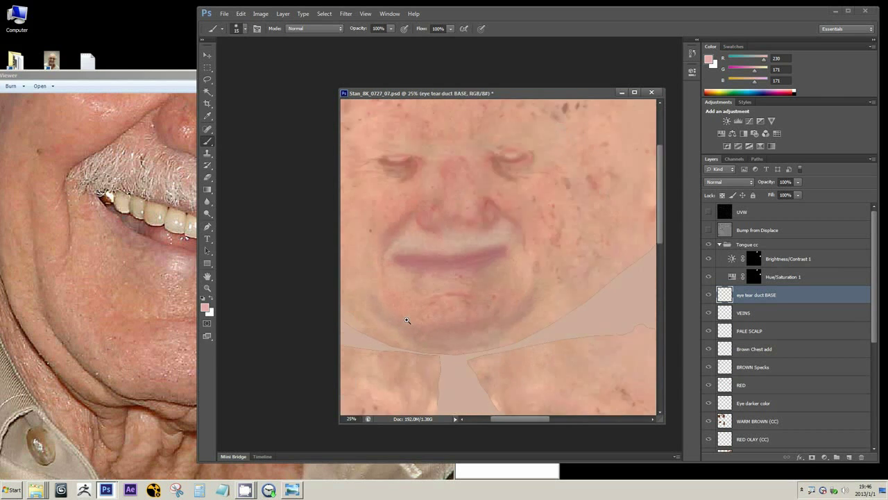
pyautogui.keyDown('ctrl'); pyautogui.click(405, 320); pyautogui.keyUp('ctrl')
# Step: Compare the chin and neck in the reference photo with the texture's face at 16.67%
pyautogui.click(76, 338)
pyautogui.moveTo(75, 339); pyautogui.dragTo(142, 264)
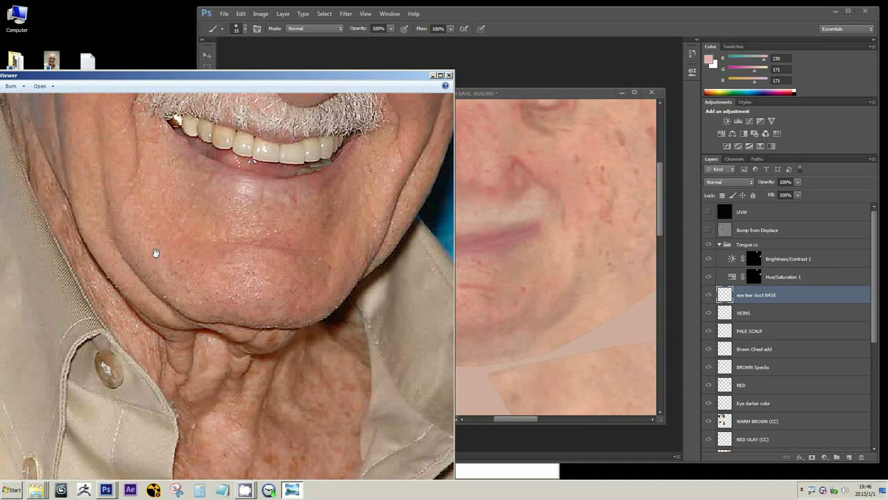
pyautogui.click(521, 91)
pyautogui.keyDown('ctrl'); pyautogui.keyDown('alt'); pyautogui.click(462, 324); pyautogui.keyUp('alt'); pyautogui.keyUp('ctrl')
pyautogui.keyDown('ctrl'); pyautogui.keyDown('alt'); pyautogui.click(461, 325); pyautogui.keyUp('alt'); pyautogui.keyUp('ctrl')
pyautogui.moveTo(450, 290); pyautogui.dragTo(463, 295)
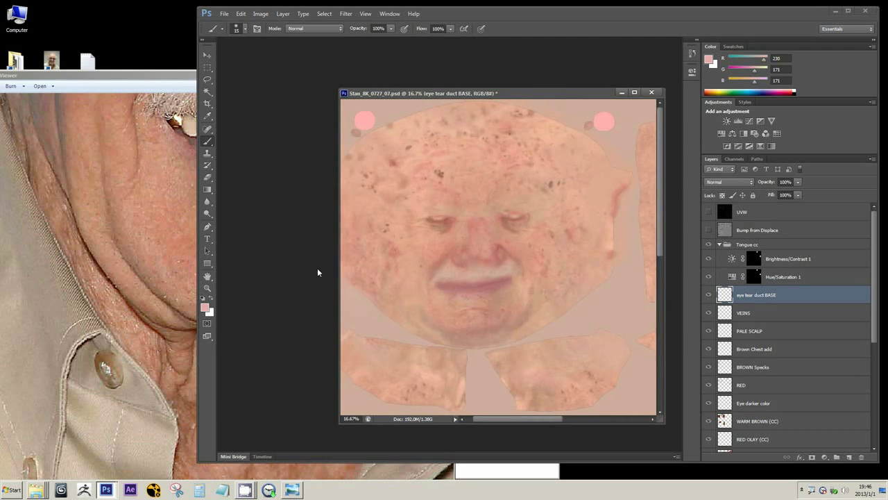
# Step: View the full head in the reference photo and compare it with the face texture
pyautogui.click(120, 259)
pyautogui.scroll(-4, 120, 259)
pyautogui.moveTo(124, 257); pyautogui.dragTo(131, 386)
pyautogui.scroll(-1, 152, 260)
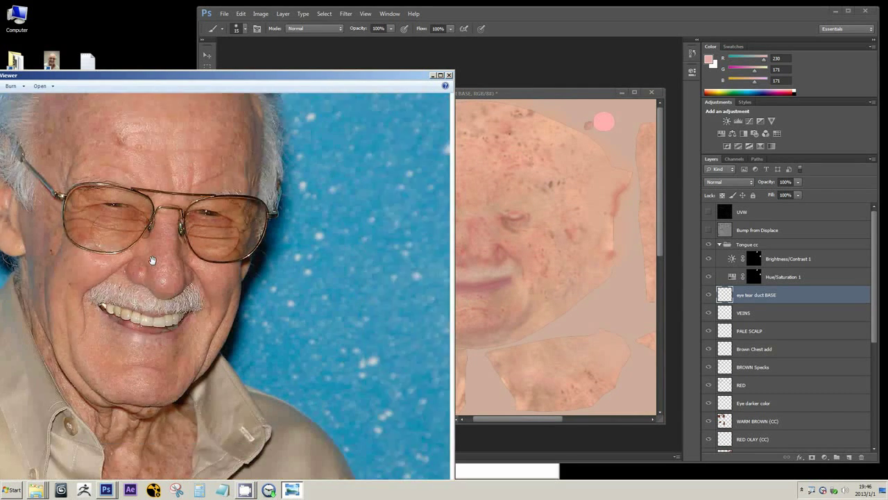
pyautogui.scroll(-1, 152, 260)
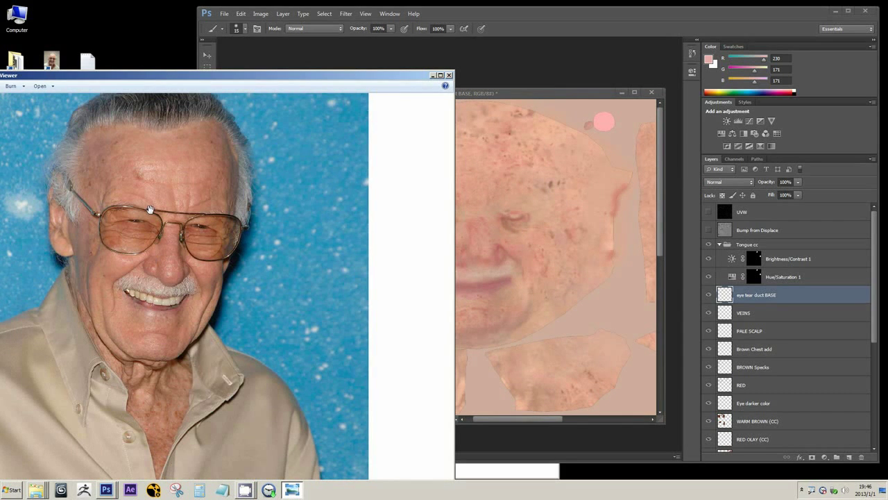
pyautogui.click(529, 99)
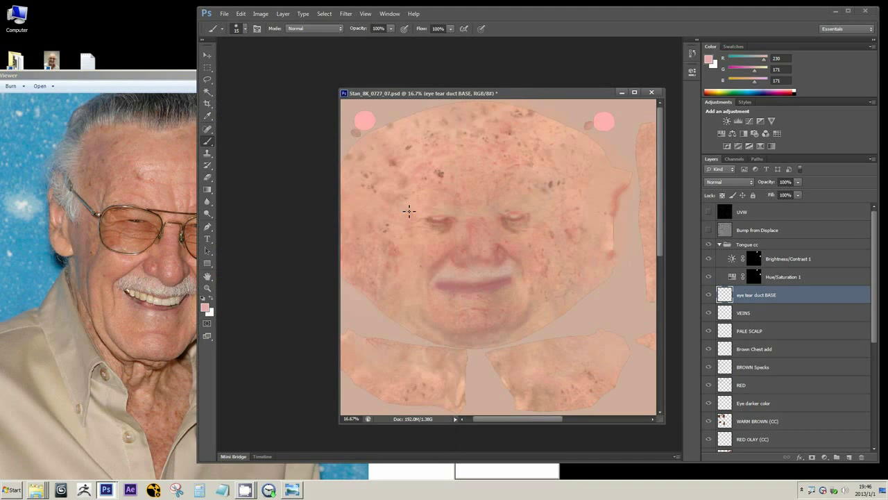
# Step: Examine the eye behind the glasses in the reference photo and the matching eyelid on the texture at up to 300%
pyautogui.click(124, 235)
pyautogui.scroll(3, 138, 229)
pyautogui.scroll(3, 139, 229)
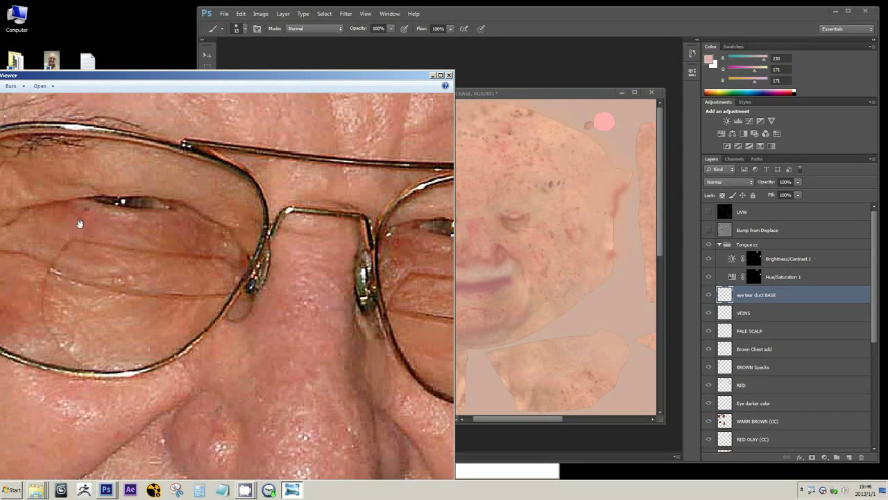
pyautogui.click(515, 95)
pyautogui.keyDown('alt'); pyautogui.scroll(5, 421, 230); pyautogui.keyUp('alt')
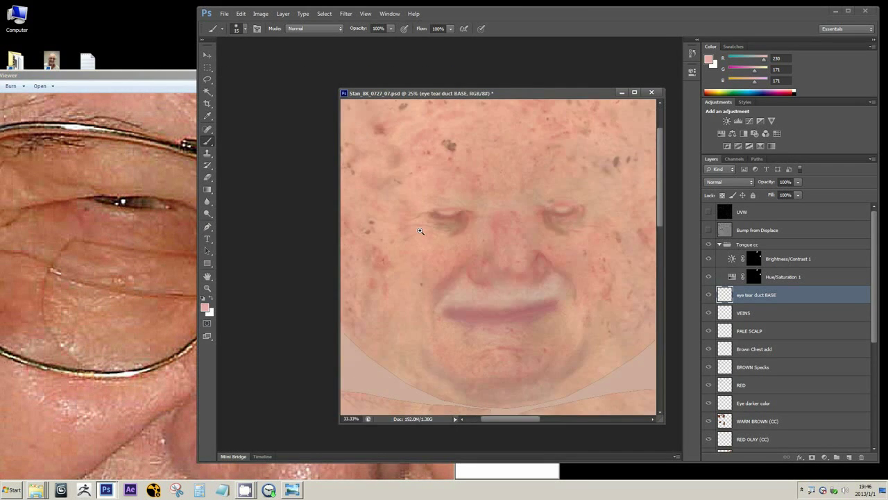
pyautogui.keyDown('alt'); pyautogui.scroll(3, 483, 200); pyautogui.keyUp('alt')
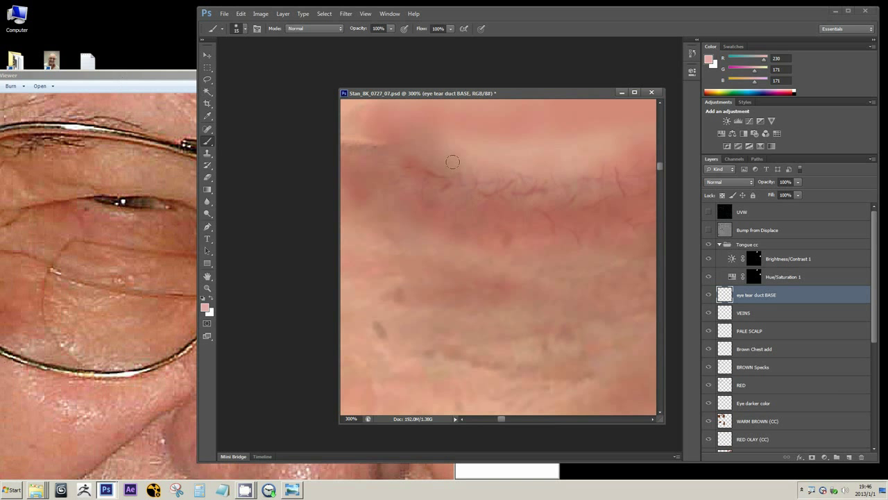
pyautogui.keyDown('alt'); pyautogui.scroll(-5, 499, 210); pyautogui.keyUp('alt')
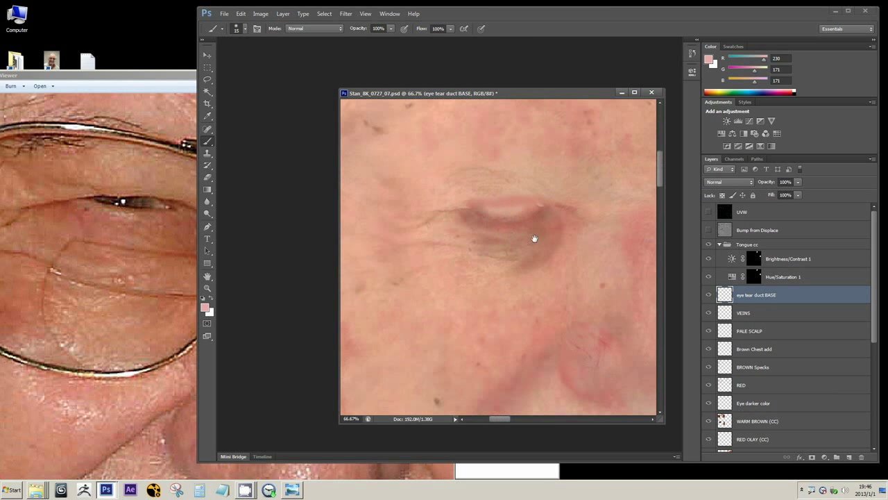
pyautogui.moveTo(548, 271); pyautogui.dragTo(521, 267)
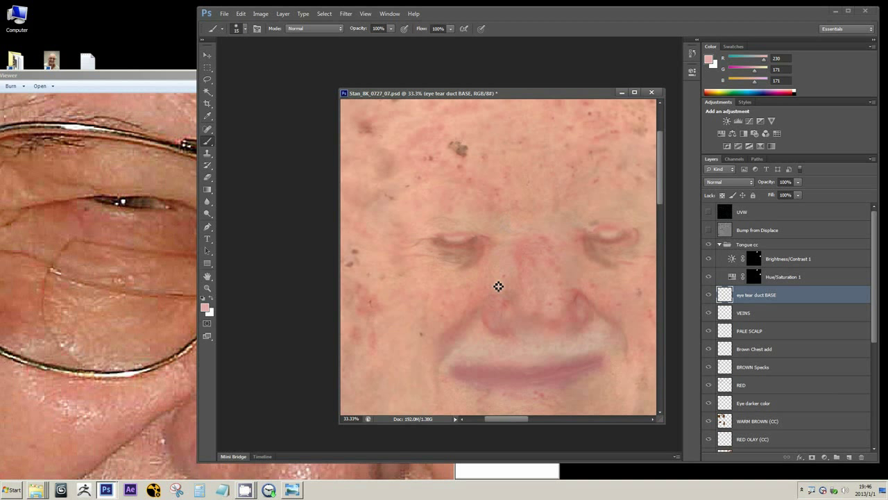
# Step: Inspect the texture from forehead to chin, and look closely at the eye beside the nose
pyautogui.moveTo(506, 315); pyautogui.dragTo(481, 242)
pyautogui.keyDown('ctrl'); pyautogui.click(498, 285); pyautogui.keyUp('ctrl')
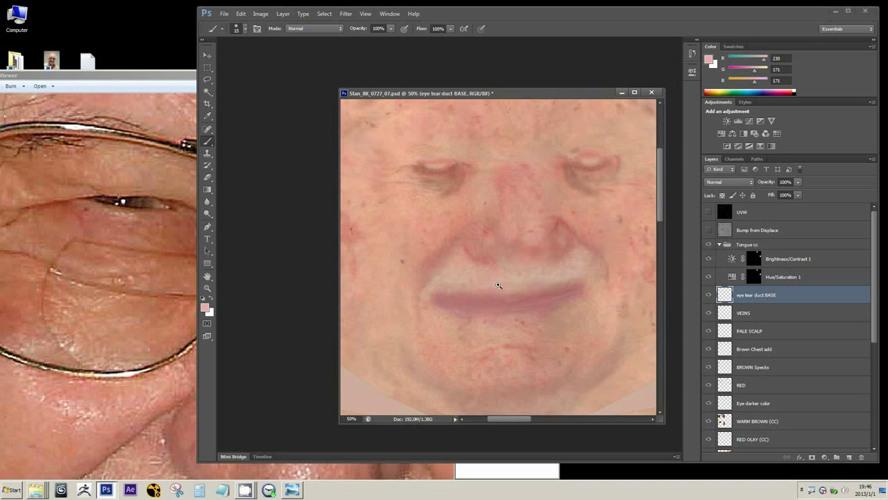
pyautogui.keyDown('ctrl'); pyautogui.click(499, 285); pyautogui.keyUp('ctrl')
pyautogui.moveTo(447, 176); pyautogui.dragTo(510, 374)
pyautogui.moveTo(418, 104); pyautogui.dragTo(466, 212)
pyautogui.moveTo(494, 396); pyautogui.dragTo(481, 271)
pyautogui.keyDown('ctrl'); pyautogui.click(441, 196); pyautogui.keyUp('ctrl')
pyautogui.keyDown('ctrl'); pyautogui.click(443, 197); pyautogui.keyUp('ctrl')
pyautogui.keyDown('alt'); pyautogui.click(506, 264); pyautogui.keyUp('alt')
pyautogui.keyDown('alt'); pyautogui.click(505, 265); pyautogui.keyUp('alt')
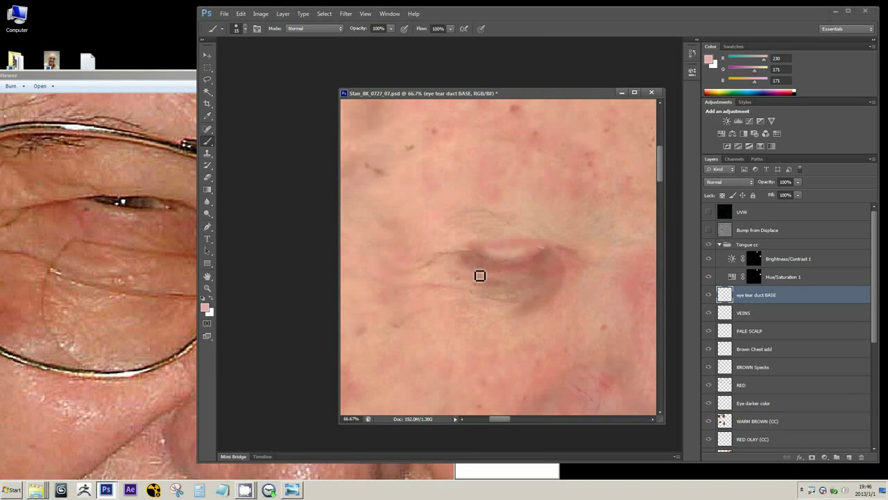
# Step: Study the skin detail under the eye on the texture at up to 300%
pyautogui.moveTo(512, 319); pyautogui.dragTo(442, 239)
pyautogui.moveTo(464, 274); pyautogui.dragTo(456, 266)
pyautogui.keyDown('ctrl'); pyautogui.click(392, 198); pyautogui.keyUp('ctrl')
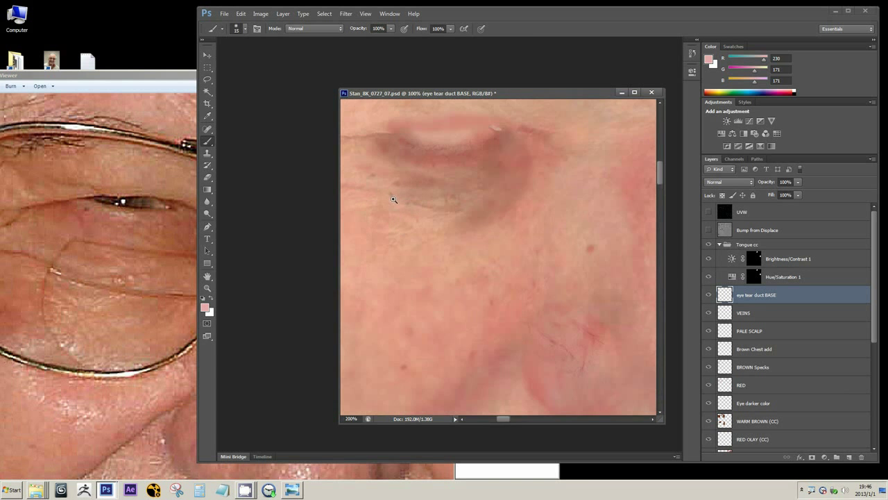
pyautogui.keyDown('ctrl'); pyautogui.click(393, 200); pyautogui.keyUp('ctrl')
pyautogui.keyDown('alt'); pyautogui.click(421, 240); pyautogui.keyUp('alt')
pyautogui.keyDown('alt'); pyautogui.click(421, 240); pyautogui.keyUp('alt')
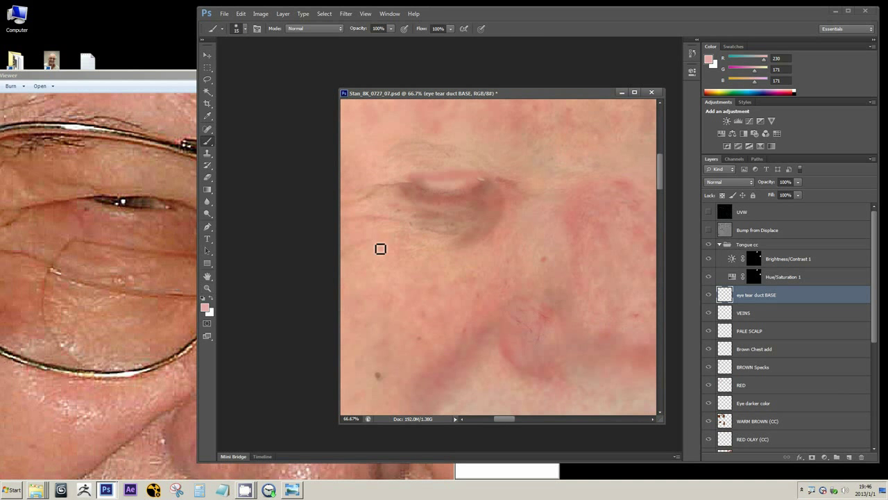
pyautogui.keyDown('ctrl'); pyautogui.click(407, 225); pyautogui.keyUp('ctrl')
pyautogui.keyDown('ctrl'); pyautogui.click(407, 224); pyautogui.keyUp('ctrl')
pyautogui.keyDown('ctrl'); pyautogui.click(407, 225); pyautogui.keyUp('ctrl')
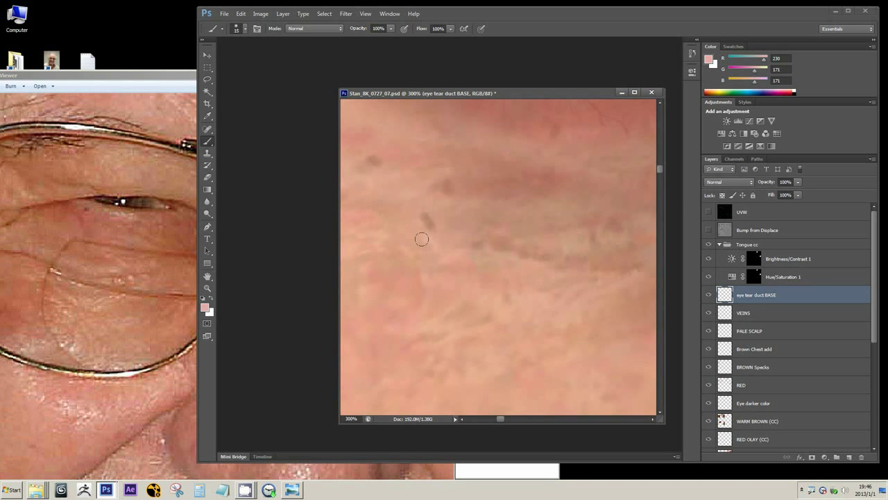
pyautogui.keyDown('alt'); pyautogui.click(399, 260); pyautogui.keyUp('alt')
pyautogui.keyDown('alt'); pyautogui.click(399, 260); pyautogui.keyUp('alt')
pyautogui.keyDown('alt'); pyautogui.click(399, 259); pyautogui.keyUp('alt')
# Step: Check the glasses, nose and smile in the reference photo, and go back to the texture
pyautogui.click(135, 272)
pyautogui.scroll(-3, 107, 287)
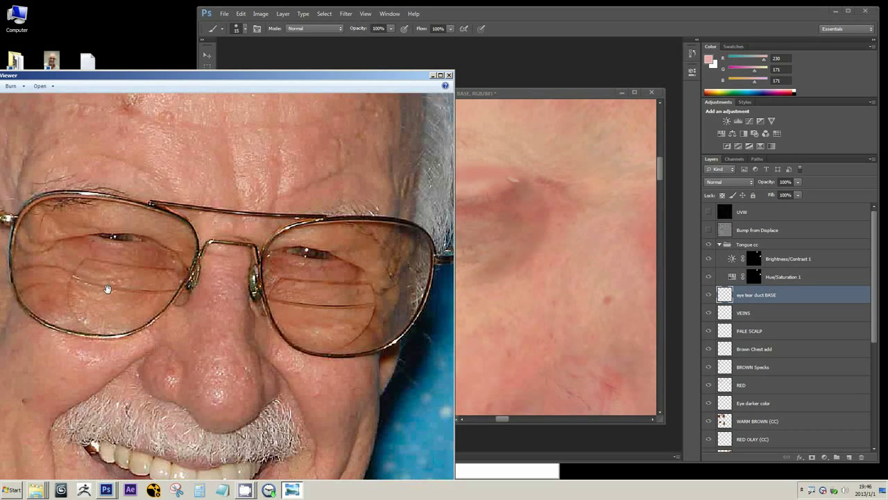
pyautogui.scroll(-4, 299, 270)
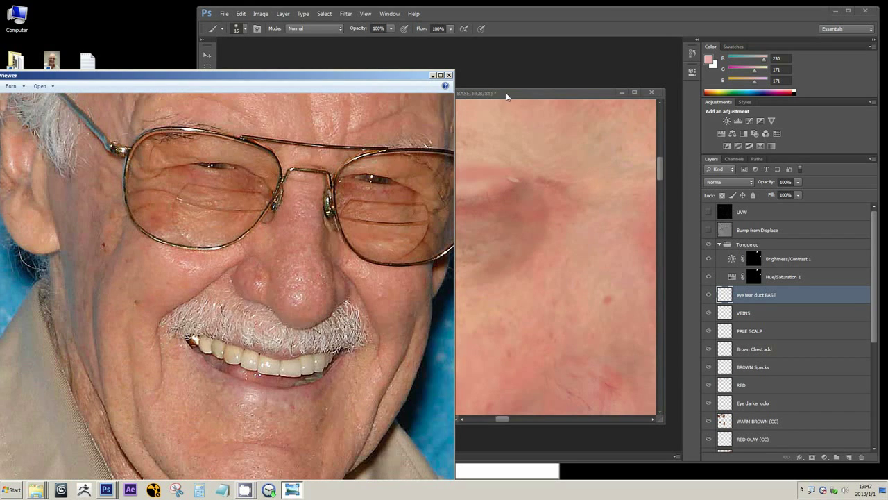
pyautogui.click(508, 95)
pyautogui.keyDown('alt'); pyautogui.click(463, 284); pyautogui.keyUp('alt')
pyautogui.keyDown('alt'); pyautogui.click(465, 282); pyautogui.keyUp('alt')
# Step: View the texture's nose, mouth and cheek at 25% and the full face at 16.67%
pyautogui.moveTo(494, 279)
pyautogui.mouseDown()
pyautogui.moveTo(462, 246)
pyautogui.moveTo(484, 273)
pyautogui.moveTo(485, 265)
pyautogui.mouseUp()
pyautogui.keyDown('alt'); pyautogui.click(463, 286); pyautogui.keyUp('alt')
pyautogui.keyDown('alt'); pyautogui.click(464, 287); pyautogui.keyUp('alt')
pyautogui.moveTo(541, 282); pyautogui.dragTo(523, 260)
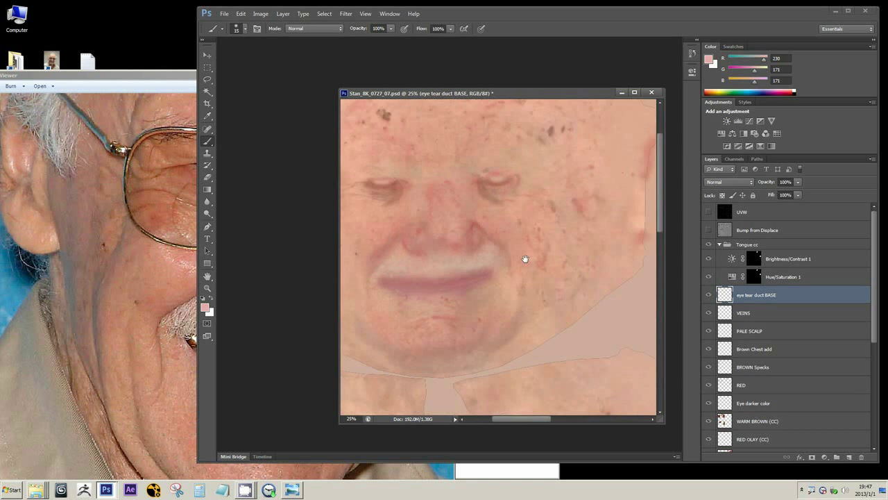
pyautogui.keyDown('ctrl'); pyautogui.click(534, 276); pyautogui.keyUp('ctrl')
pyautogui.keyDown('alt'); pyautogui.scroll(1, 534, 273); pyautogui.keyUp('alt')
pyautogui.keyDown('alt'); pyautogui.scroll(-3, 492, 270); pyautogui.keyUp('alt')
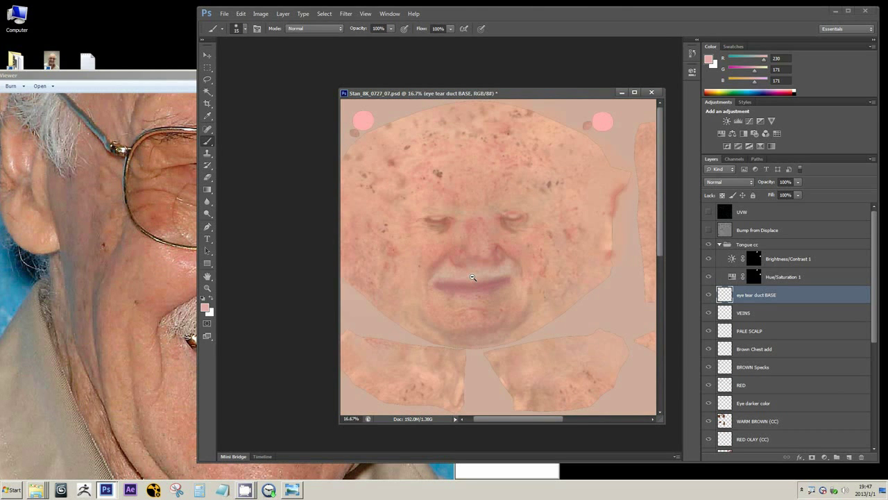
# Step: Close the reference photo after viewing the full head, and widen the texture's document window to show the entire map
pyautogui.click(99, 339)
pyautogui.scroll(-3, 99, 339)
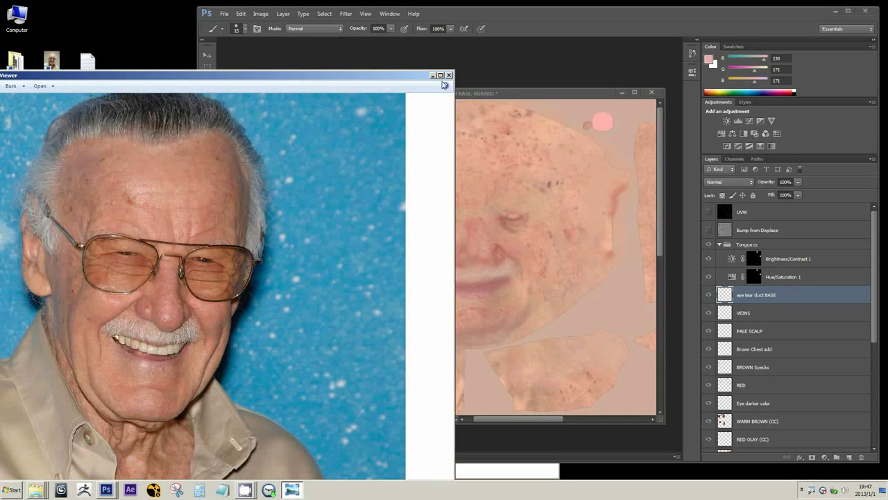
pyautogui.click(449, 75)
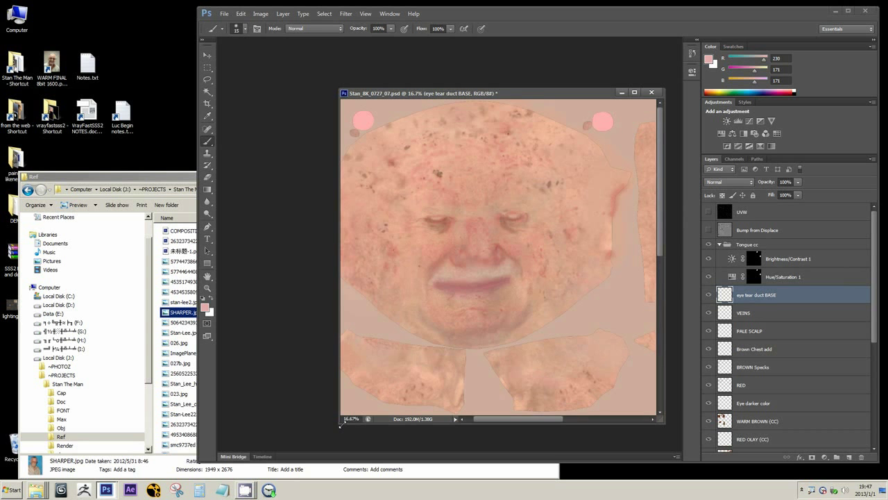
pyautogui.moveTo(342, 424); pyautogui.dragTo(281, 431)
pyautogui.keyDown('ctrl'); pyautogui.keyDown('alt'); pyautogui.click(405, 274); pyautogui.keyUp('alt'); pyautogui.keyUp('ctrl')
pyautogui.keyDown('ctrl'); pyautogui.keyDown('alt'); pyautogui.click(405, 273); pyautogui.keyUp('alt'); pyautogui.keyUp('ctrl')
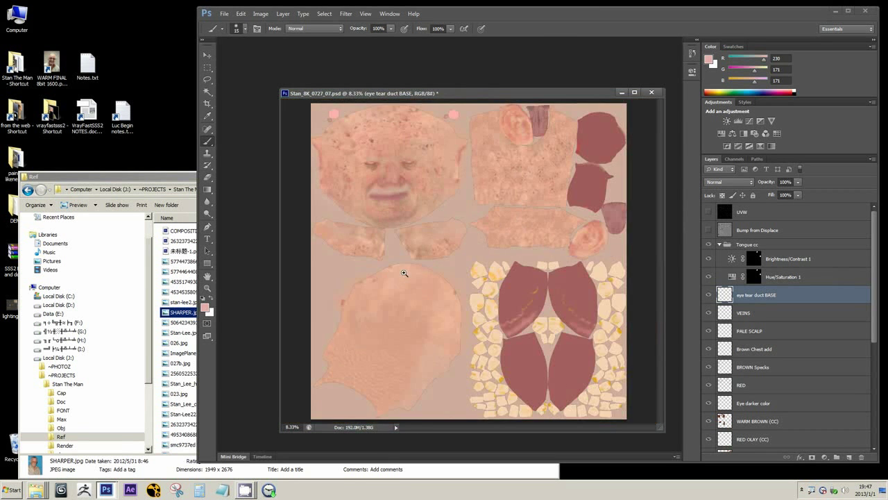
# Step: Inspect the texture's face at 33.33%, and return to the entire map at 8.33%
pyautogui.keyDown('alt'); pyautogui.scroll(4, 404, 273); pyautogui.keyUp('alt')
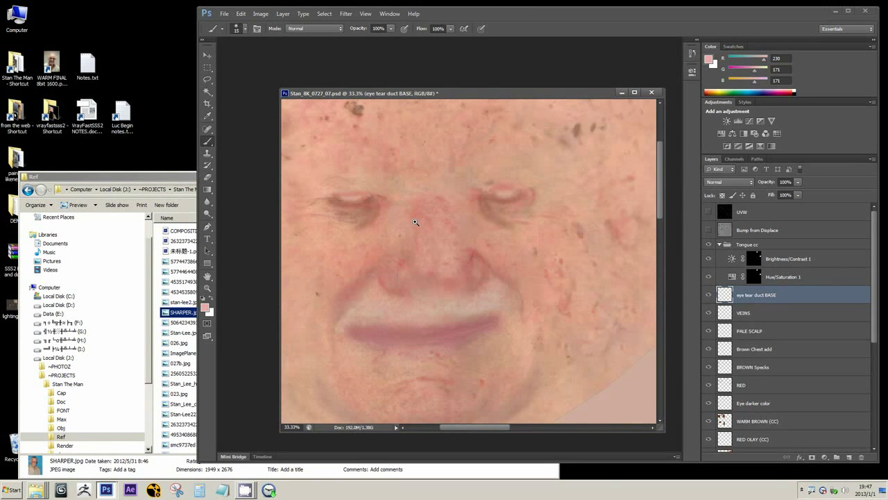
pyautogui.keyDown('alt'); pyautogui.scroll(-2, 416, 224); pyautogui.keyUp('alt')
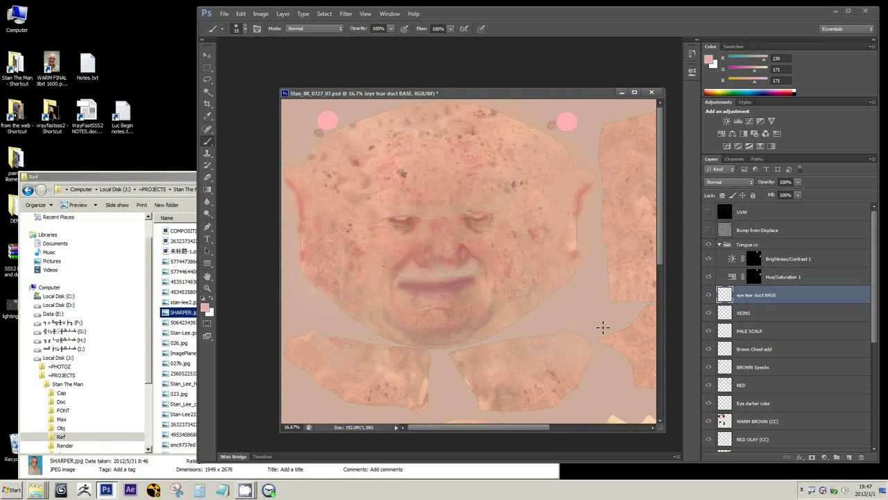
pyautogui.hotkey('ctrl', '-')
pyautogui.hotkey('ctrl', '-')
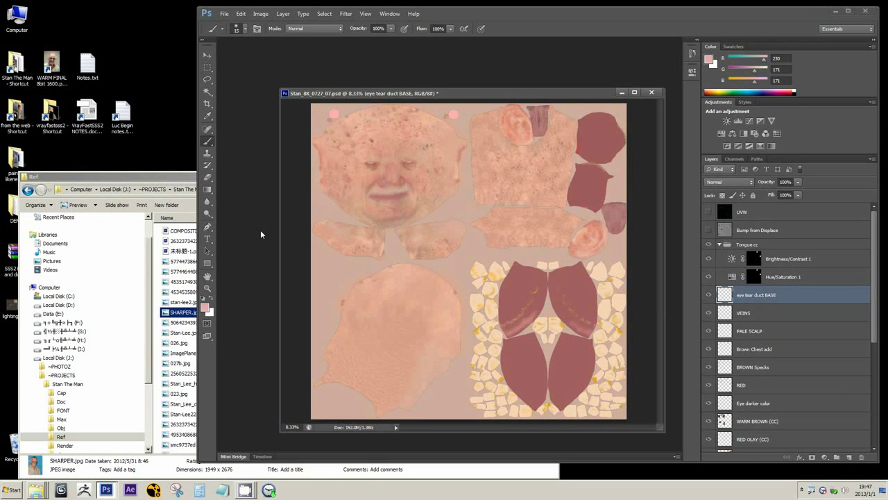
# Step: Open SHARPER.jpg from the Ref folder in Windows Photo Viewer and view the portrait up close and in full
pyautogui.click(155, 180)
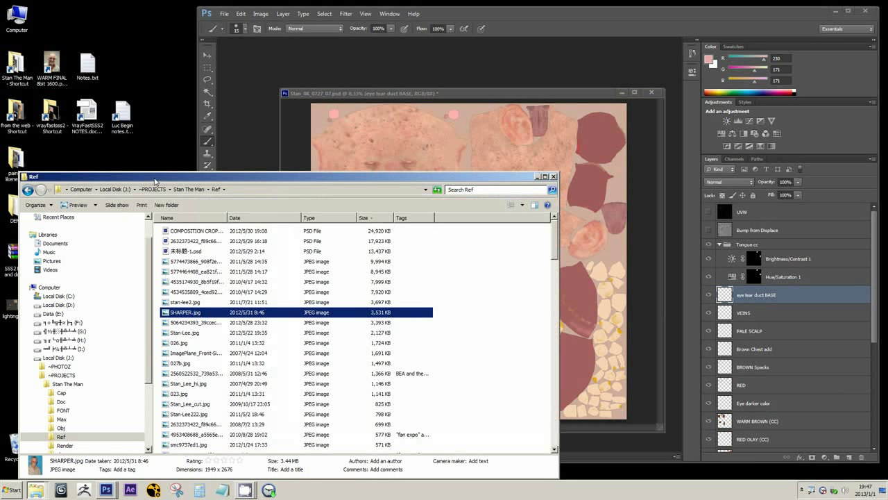
pyautogui.doubleClick(185, 313)
pyautogui.scroll(2, 238, 152)
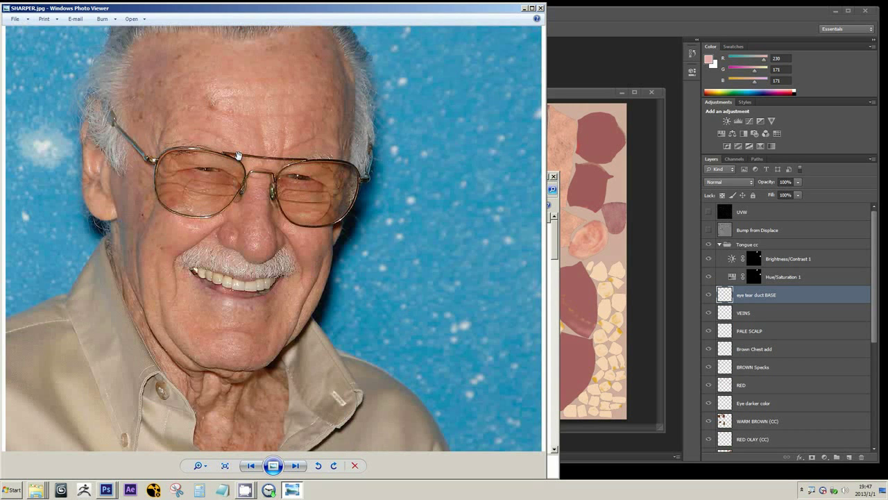
pyautogui.scroll(-2, 223, 189)
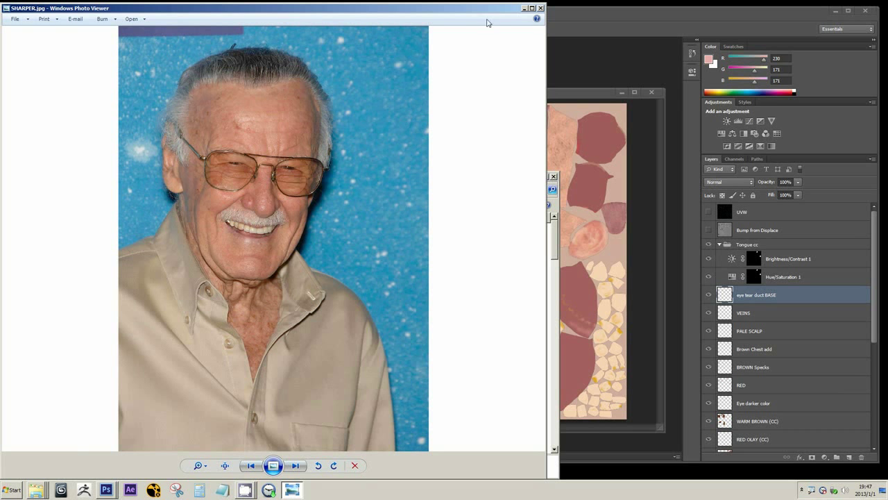
# Step: Close the SHARPER.jpg photo and move the Ref folder window clear of the desktop icons
pyautogui.click(541, 9)
pyautogui.click(607, 93)
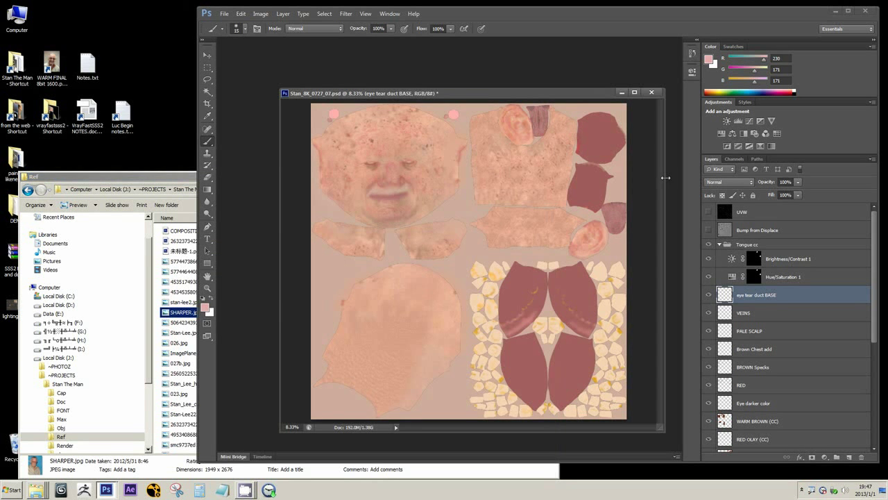
pyautogui.rightClick(34, 489)
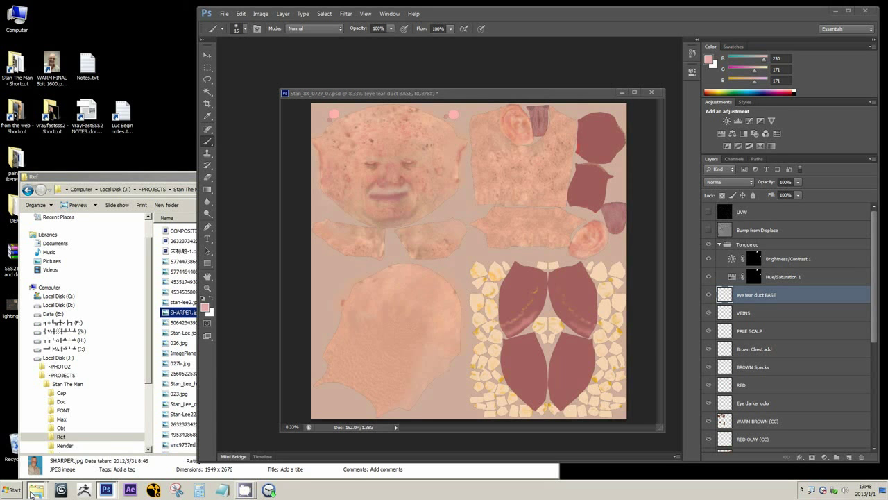
pyautogui.moveTo(95, 179); pyautogui.dragTo(247, 281)
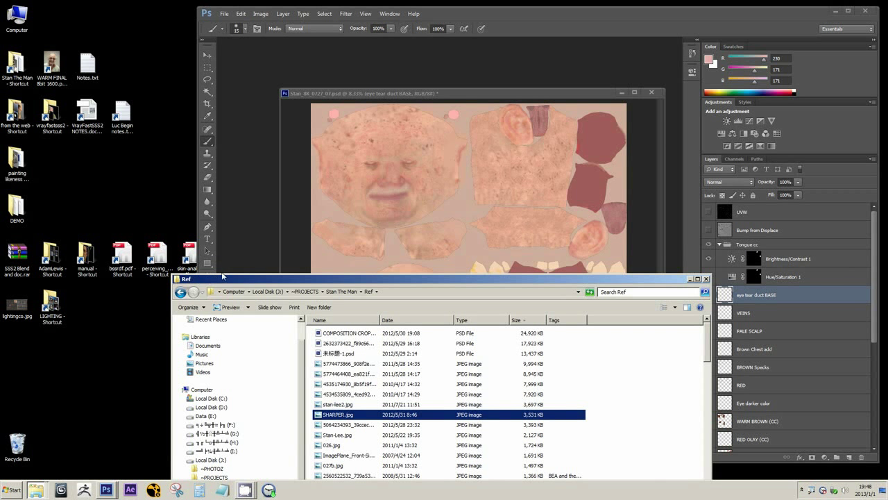
# Step: Show the desktop, open Shader copy.jpg in Windows Photo Viewer and view its bump and diffuse maps
pyautogui.press('super+d')
pyautogui.click(193, 355)
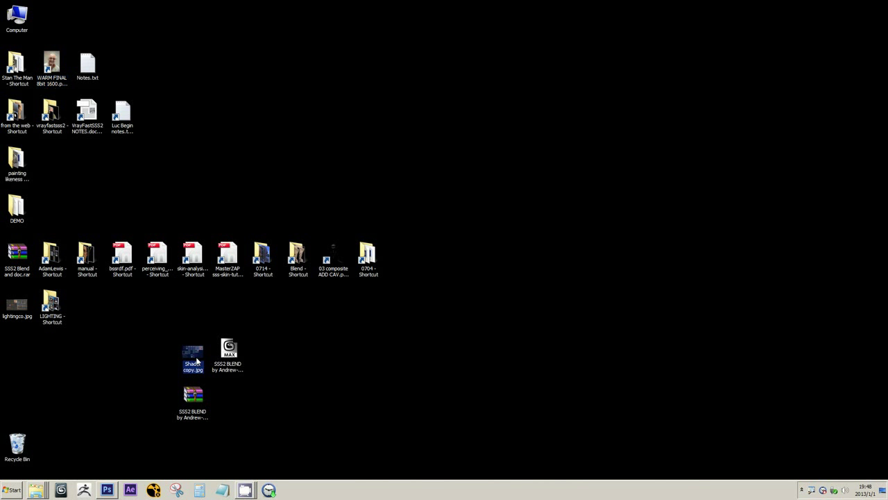
pyautogui.rightClick(197, 356)
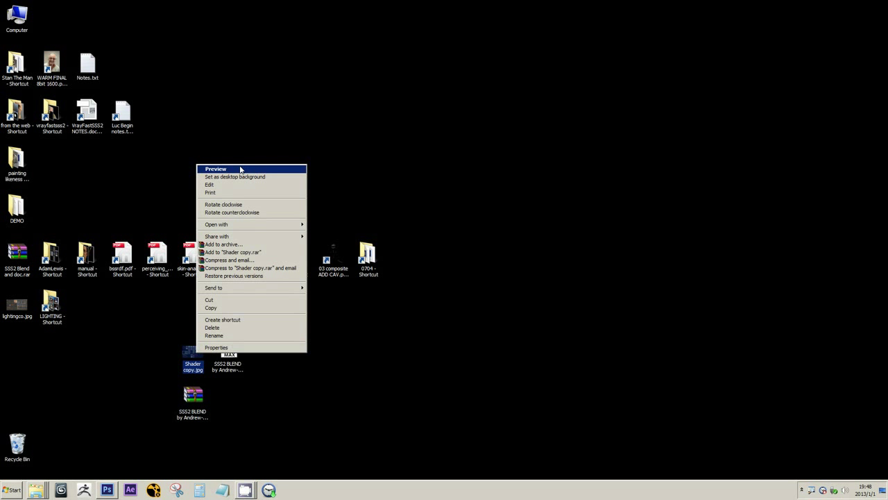
pyautogui.click(236, 169)
pyautogui.scroll(5, 468, 119)
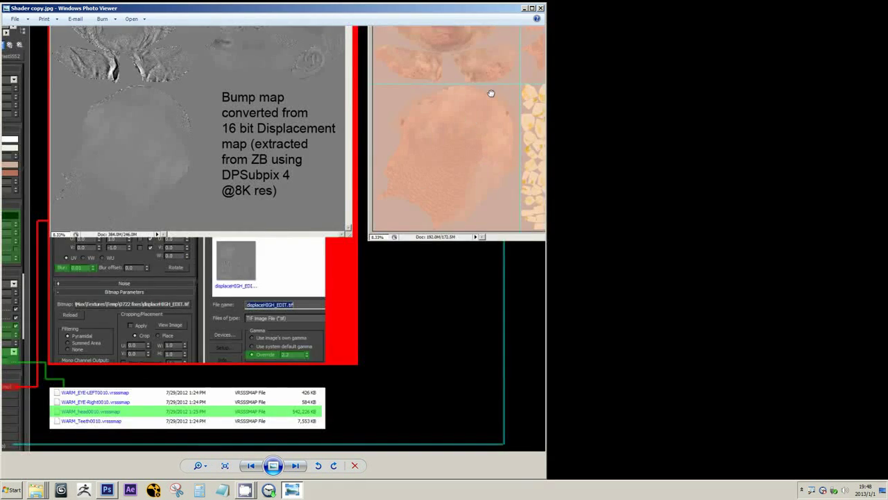
pyautogui.scroll(-5, 372, 69)
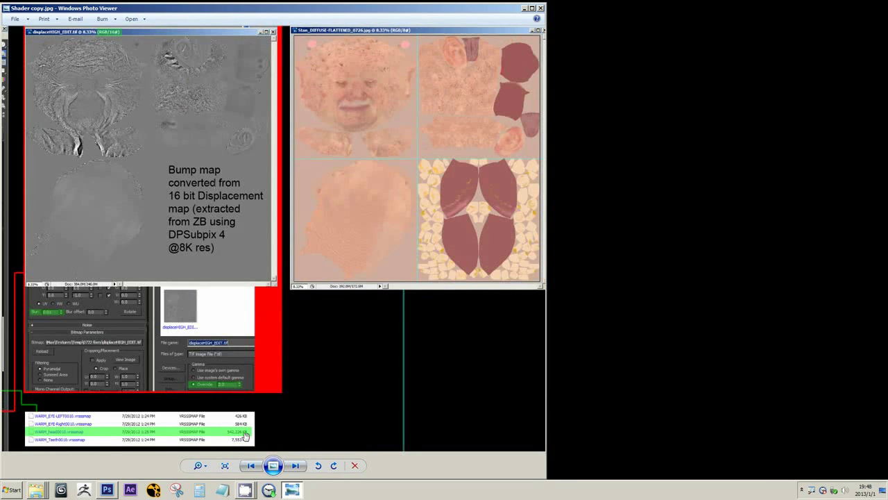
# Step: Switch to Photoshop and bring Stan_8K_0727_07.psd back into view, and return to Shader copy.jpg to view its bump map
pyautogui.click(107, 489)
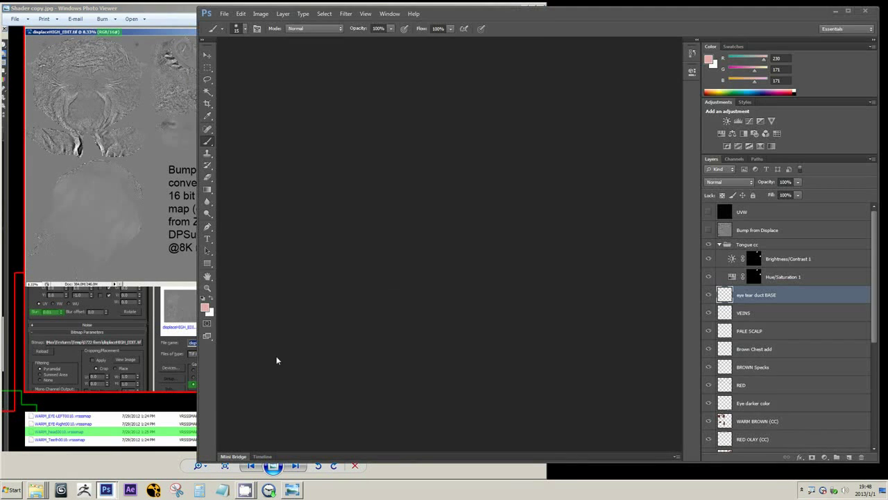
pyautogui.click(388, 13)
pyautogui.click(420, 269)
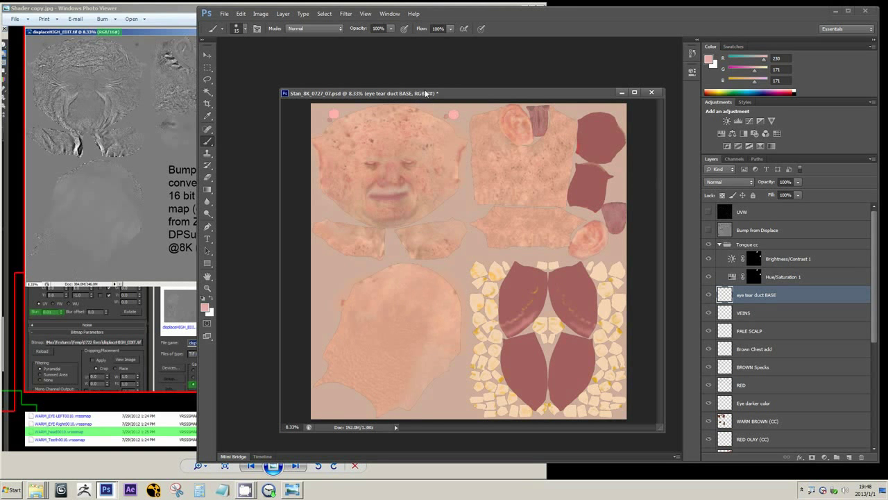
pyautogui.click(171, 160)
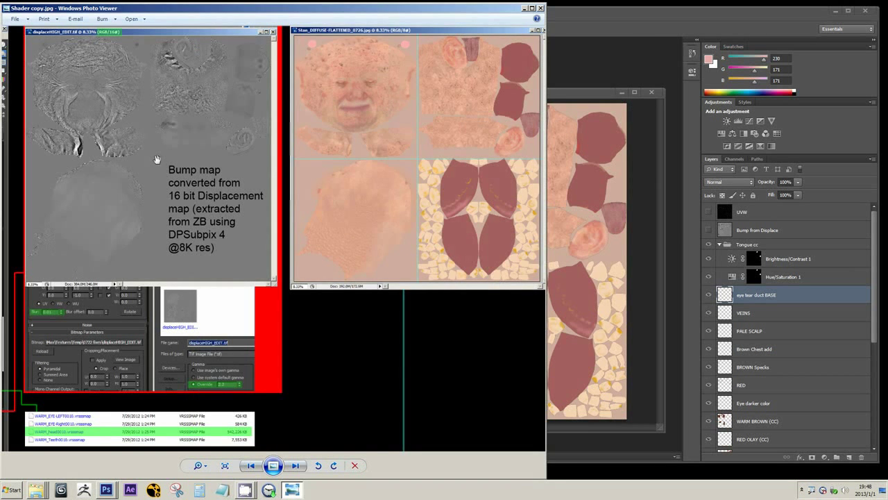
pyautogui.scroll(-4, 157, 160)
pyautogui.scroll(3, 311, 113)
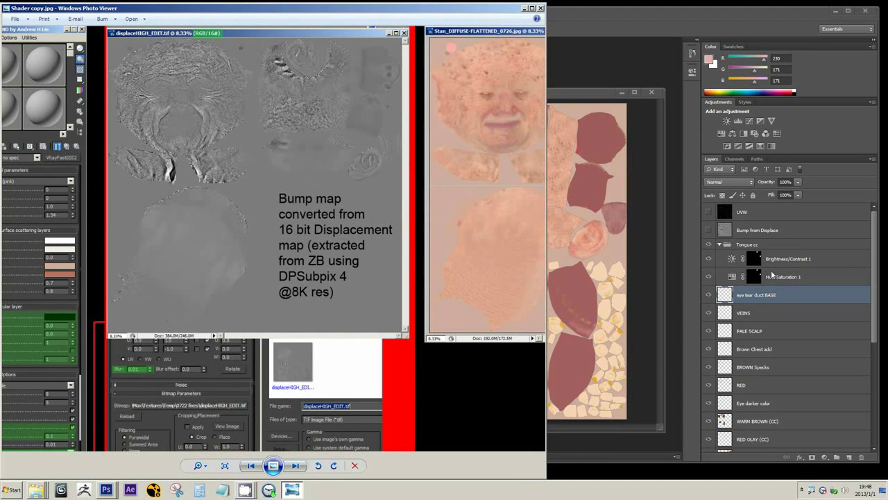
# Step: Select the Bump from Displace layer in the face texture document and make it visible
pyautogui.click(796, 231)
pyautogui.click(749, 233)
pyautogui.click(708, 231)
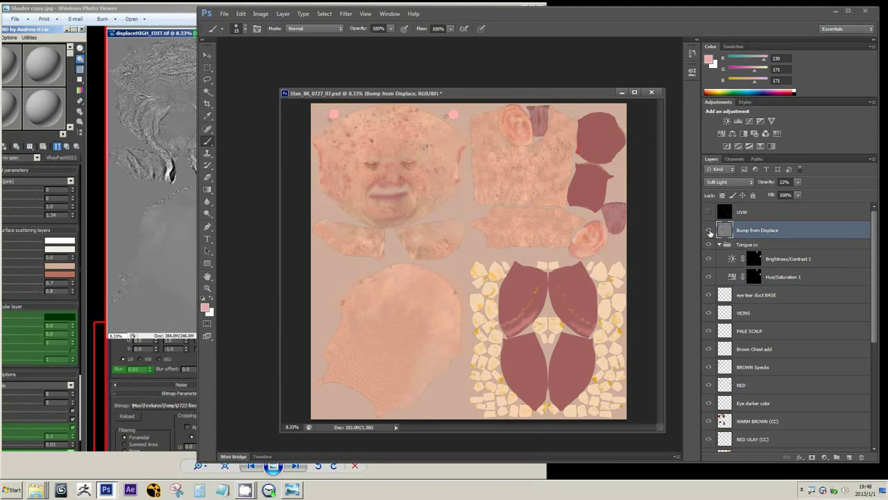
# Step: Compare the face at 33.33% with the Bump from Displace layer hidden and shown
pyautogui.keyDown('ctrl'); pyautogui.click(377, 152); pyautogui.keyUp('ctrl')
pyautogui.keyDown('ctrl'); pyautogui.click(376, 152); pyautogui.keyUp('ctrl')
pyautogui.keyDown('ctrl'); pyautogui.click(376, 152); pyautogui.keyUp('ctrl')
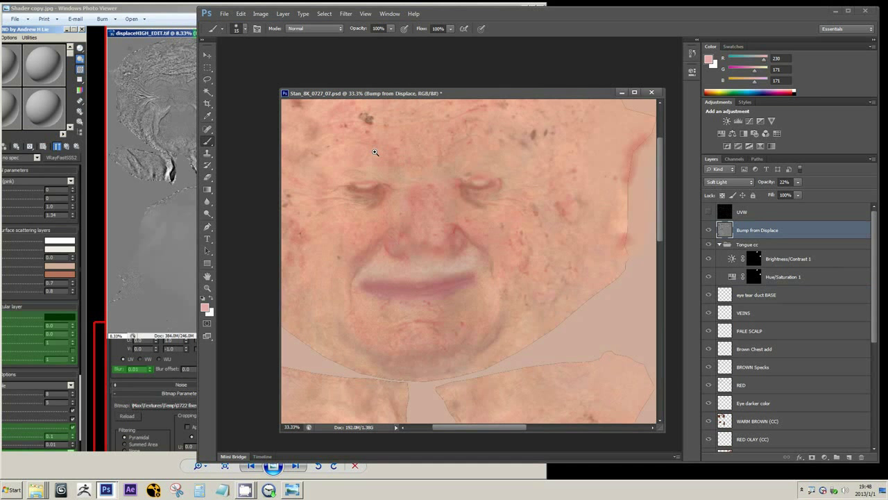
pyautogui.keyDown('ctrl'); pyautogui.click(376, 152); pyautogui.keyUp('ctrl')
pyautogui.moveTo(376, 152); pyautogui.dragTo(432, 209)
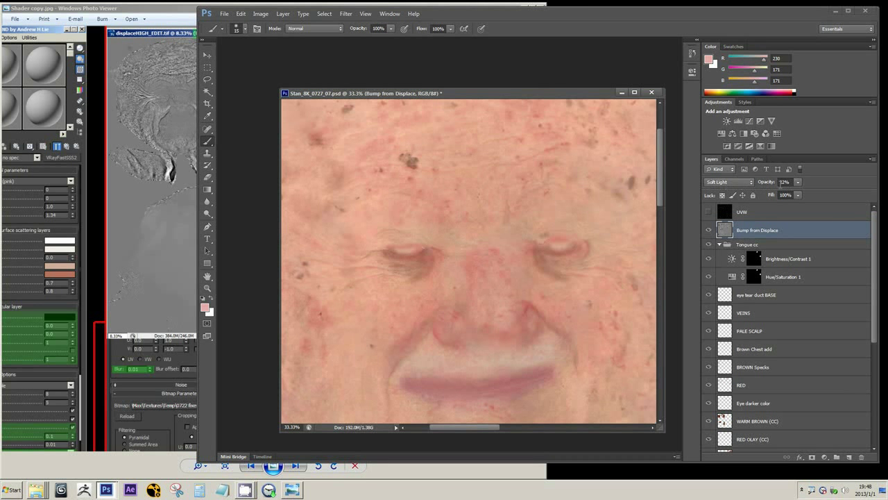
pyautogui.click(708, 231)
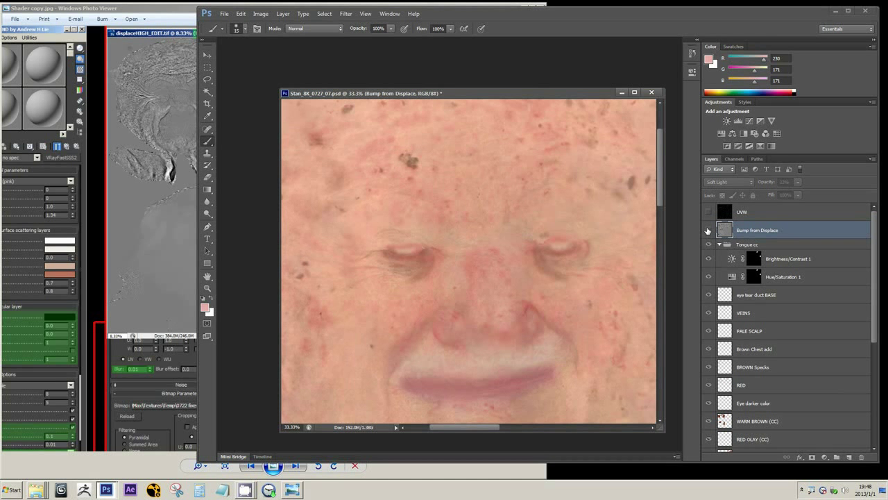
pyautogui.click(708, 231)
pyautogui.click(708, 230)
pyautogui.click(708, 230)
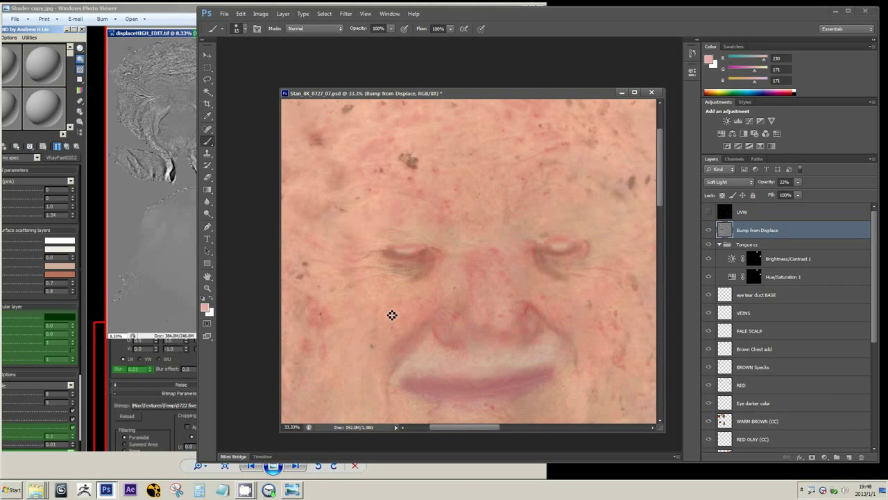
# Step: Compare the eye wrinkles and cheek at 50% with the Bump from Displace layer hidden and shown
pyautogui.moveTo(391, 313); pyautogui.dragTo(520, 240)
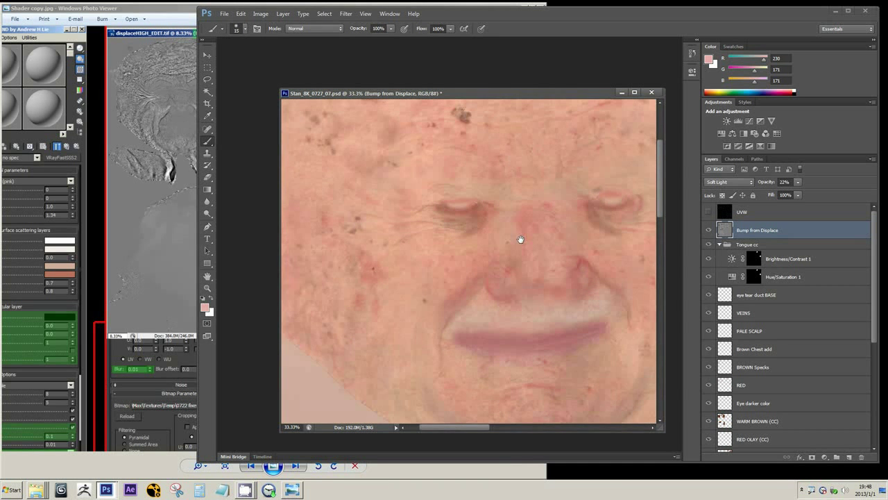
pyautogui.keyDown('ctrl'); pyautogui.click(425, 238); pyautogui.keyUp('ctrl')
pyautogui.keyDown('ctrl'); pyautogui.click(424, 238); pyautogui.keyUp('ctrl')
pyautogui.keyDown('ctrl'); pyautogui.keyDown('alt'); pyautogui.click(424, 238); pyautogui.keyUp('alt'); pyautogui.keyUp('ctrl')
pyautogui.keyDown('ctrl'); pyautogui.keyDown('alt'); pyautogui.click(424, 238); pyautogui.keyUp('alt'); pyautogui.keyUp('ctrl')
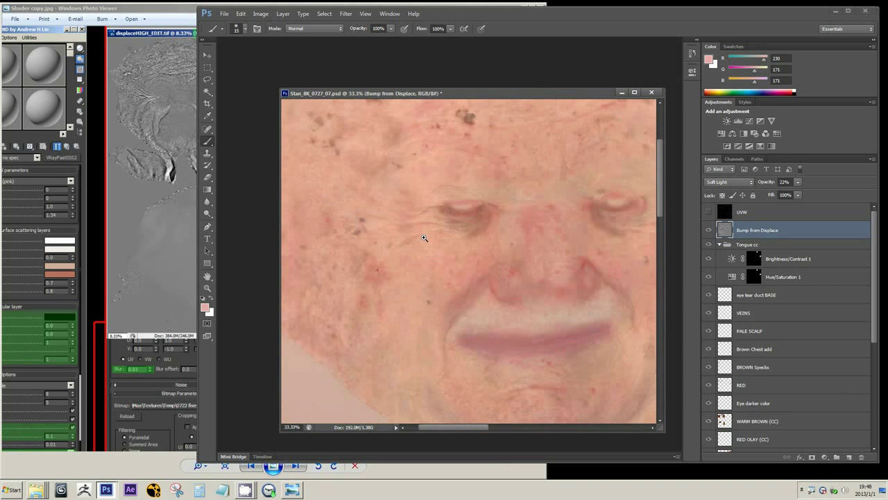
pyautogui.keyDown('ctrl'); pyautogui.click(424, 238); pyautogui.keyUp('ctrl')
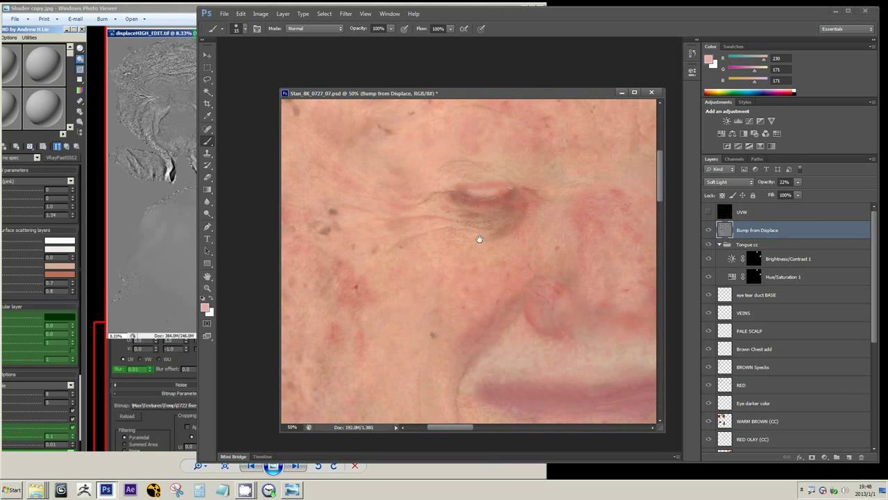
pyautogui.moveTo(478, 240); pyautogui.dragTo(562, 275)
pyautogui.moveTo(434, 252); pyautogui.dragTo(504, 275)
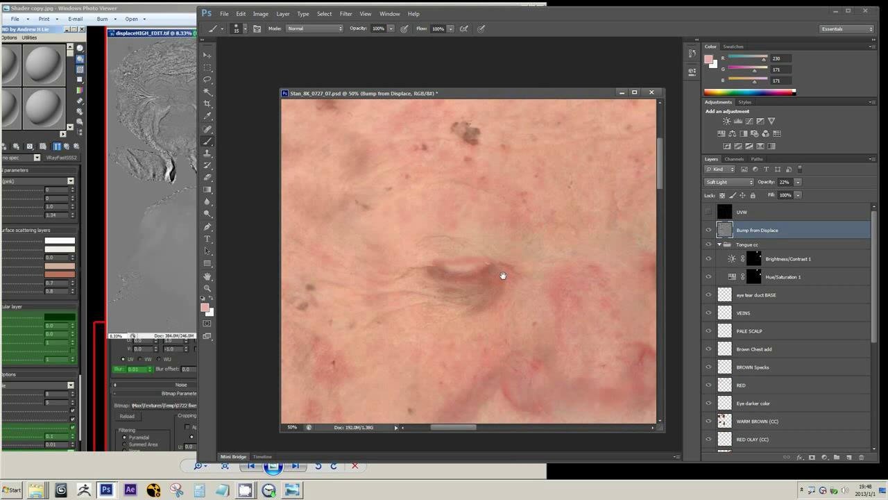
pyautogui.click(708, 231)
pyautogui.click(709, 232)
pyautogui.moveTo(407, 290); pyautogui.dragTo(482, 239)
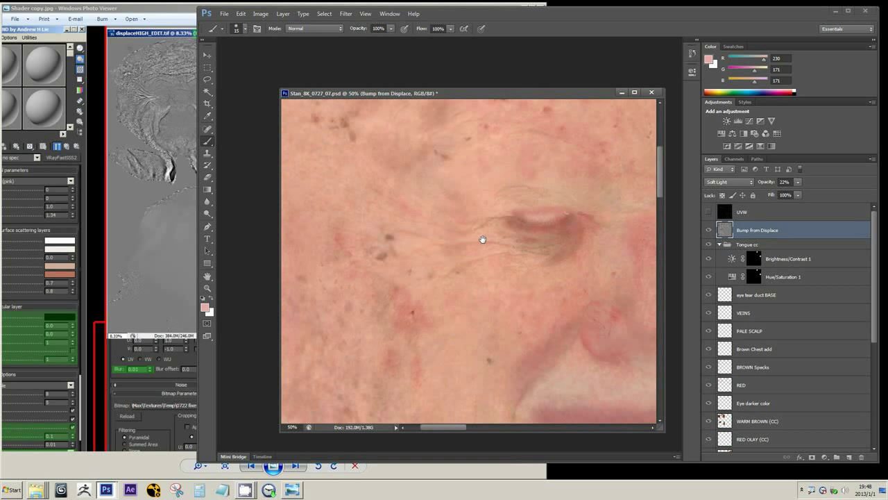
pyautogui.click(709, 232)
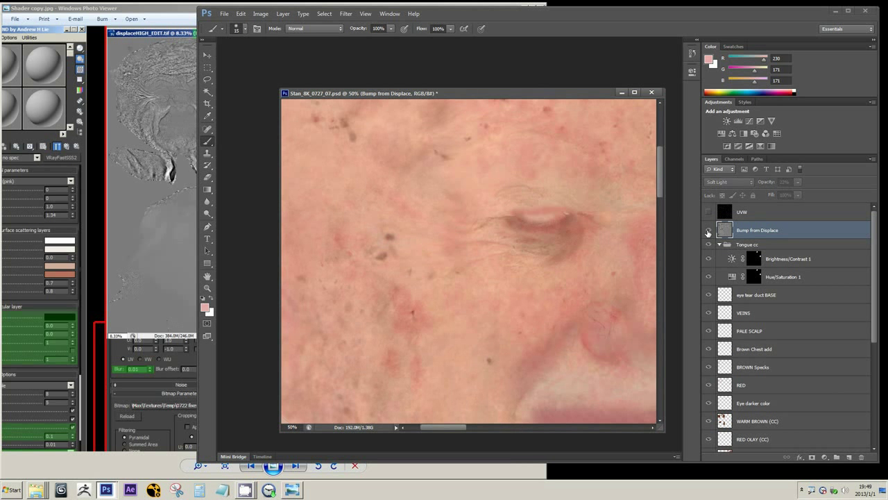
pyautogui.click(709, 232)
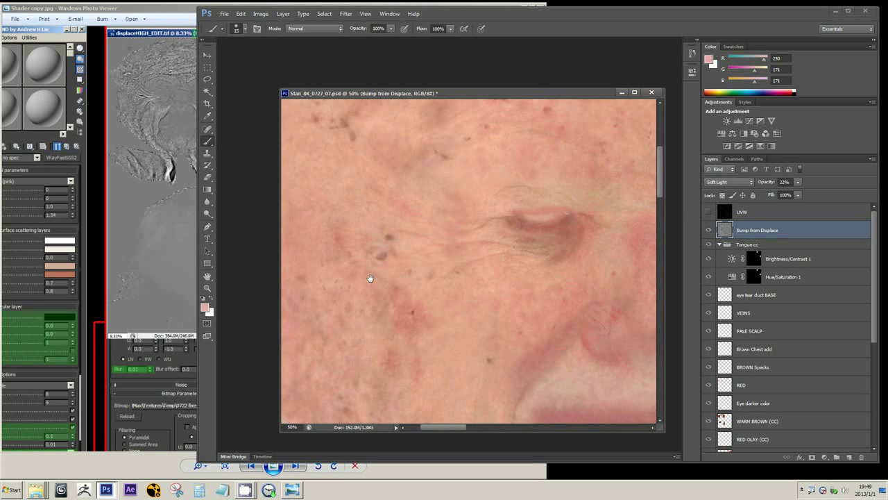
# Step: Compare the cheek skin at 100% with the Bump from Displace layer hidden and shown
pyautogui.moveTo(366, 278); pyautogui.dragTo(390, 234)
pyautogui.keyDown('alt'); pyautogui.scroll(2, 371, 262); pyautogui.keyUp('alt')
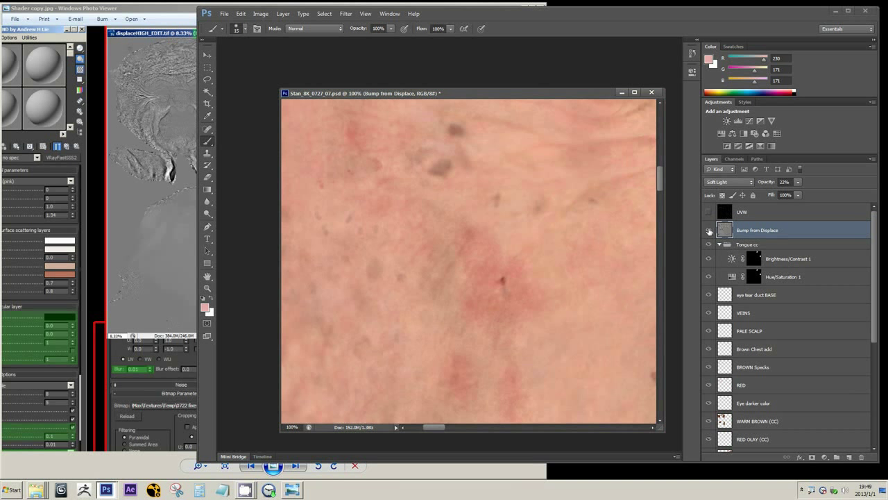
pyautogui.click(709, 232)
pyautogui.click(708, 232)
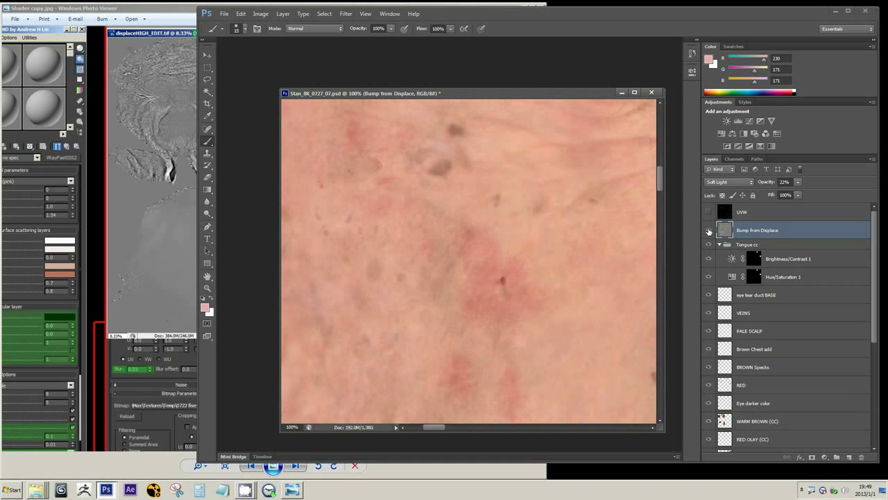
# Step: View the eye area at 50% and the whole face at 25% with the bump layer shown
pyautogui.keyDown('alt'); pyautogui.click(458, 276); pyautogui.keyUp('alt')
pyautogui.keyDown('alt'); pyautogui.click(458, 277); pyautogui.keyUp('alt')
pyautogui.moveTo(543, 255); pyautogui.dragTo(440, 294)
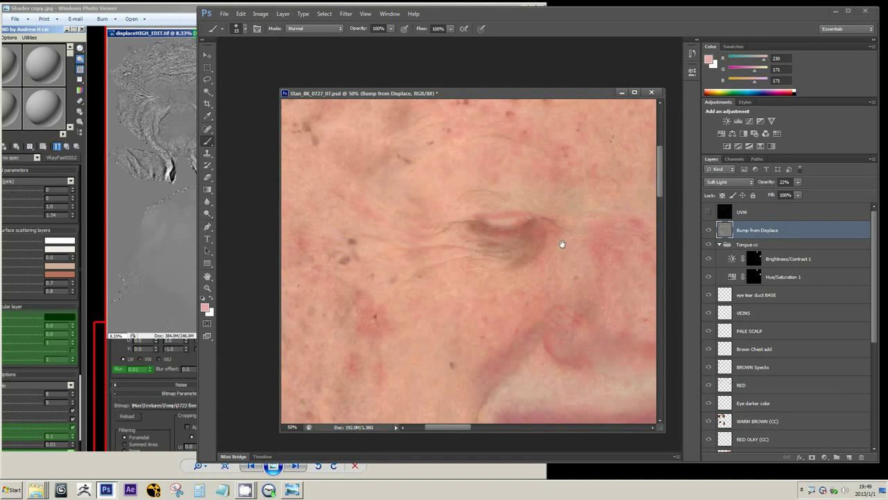
pyautogui.moveTo(563, 243); pyautogui.dragTo(485, 259)
pyautogui.keyDown('alt'); pyautogui.click(449, 263); pyautogui.keyUp('alt')
pyautogui.keyDown('alt'); pyautogui.scroll(-1, 449, 263); pyautogui.keyUp('alt')
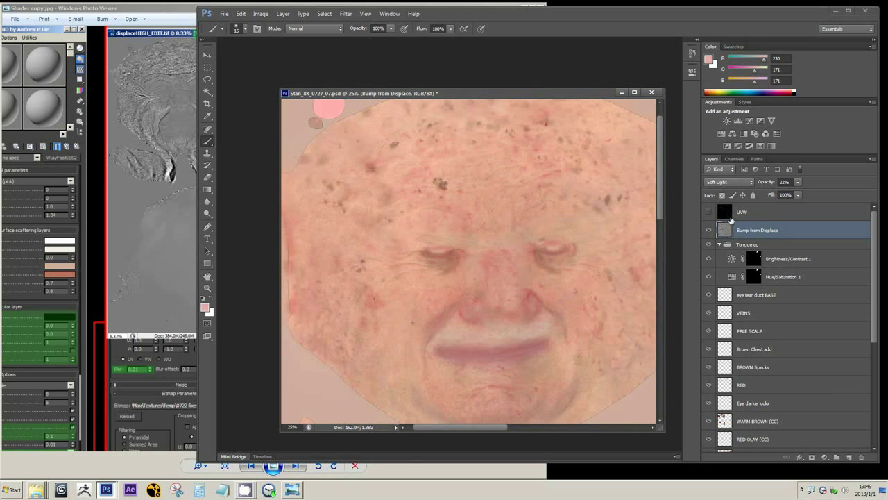
# Step: Return to Shader copy.jpg and examine the displaceHIGH_EDIT.tif bump map together with its conversion note
pyautogui.click(182, 93)
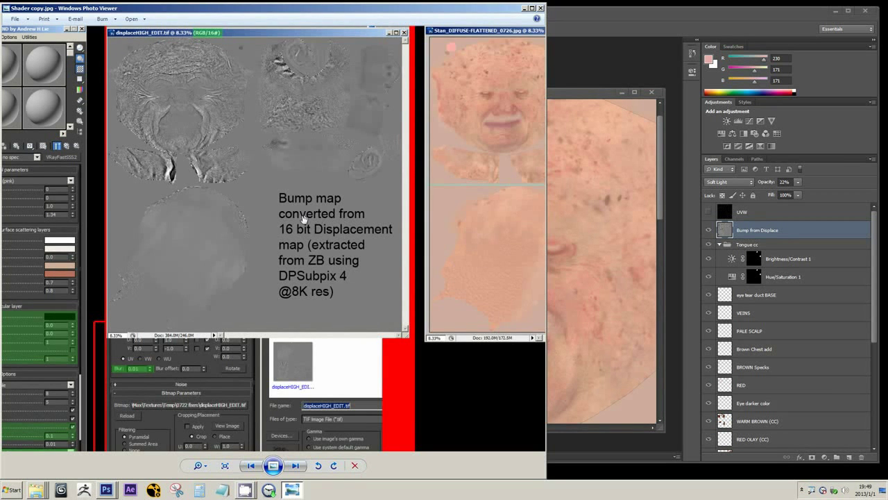
pyautogui.moveTo(304, 220); pyautogui.dragTo(326, 222)
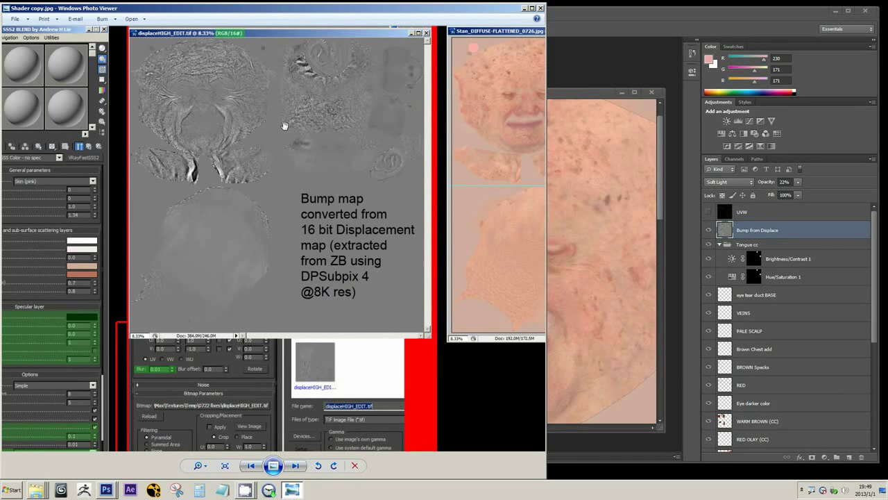
pyautogui.scroll(1, 242, 109)
pyautogui.scroll(1, 243, 111)
pyautogui.scroll(-1, 246, 140)
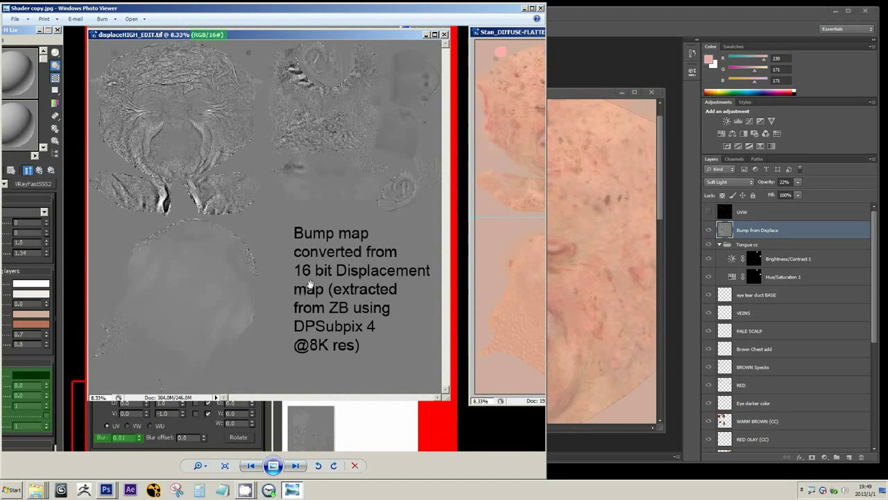
pyautogui.scroll(2, 345, 338)
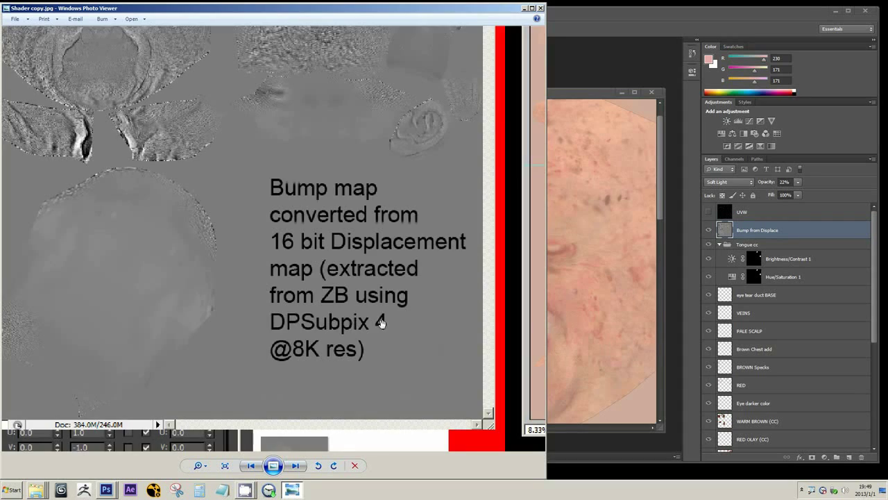
# Step: Inspect the face area and title bar of the displaceHIGH_EDIT.tif map up close, and return to the whole map
pyautogui.moveTo(142, 116); pyautogui.dragTo(229, 250)
pyautogui.scroll(3, 202, 163)
pyautogui.moveTo(196, 164); pyautogui.dragTo(275, 247)
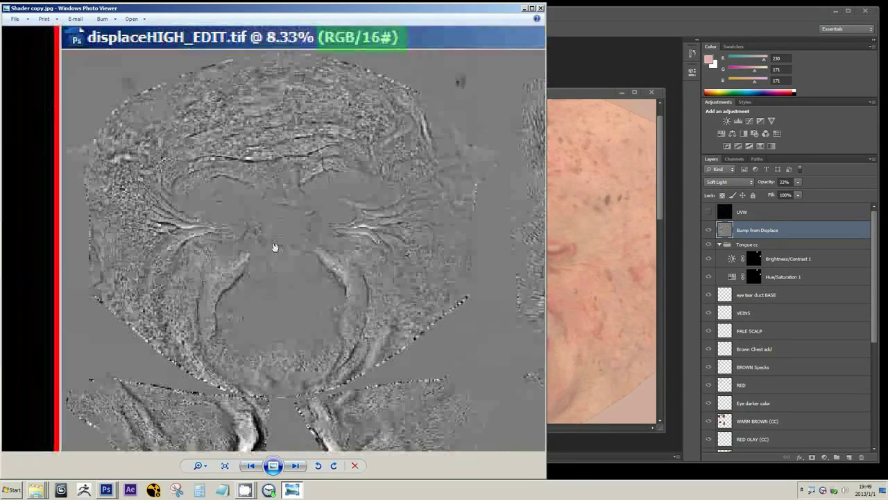
pyautogui.scroll(-2, 248, 143)
pyautogui.moveTo(387, 286); pyautogui.dragTo(317, 221)
pyautogui.scroll(-2, 317, 221)
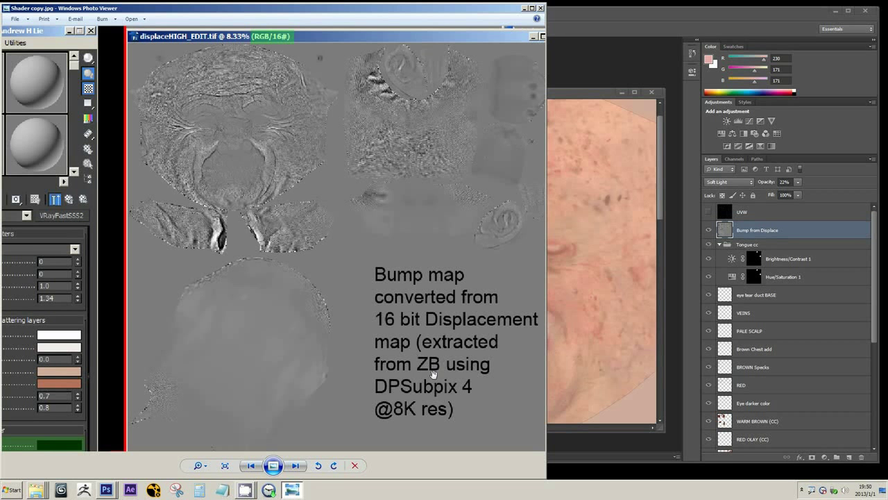
# Step: Read the note on converting the 16-bit displacement map to a bump map up close, and return to the entire bump map
pyautogui.moveTo(413, 340); pyautogui.dragTo(372, 339)
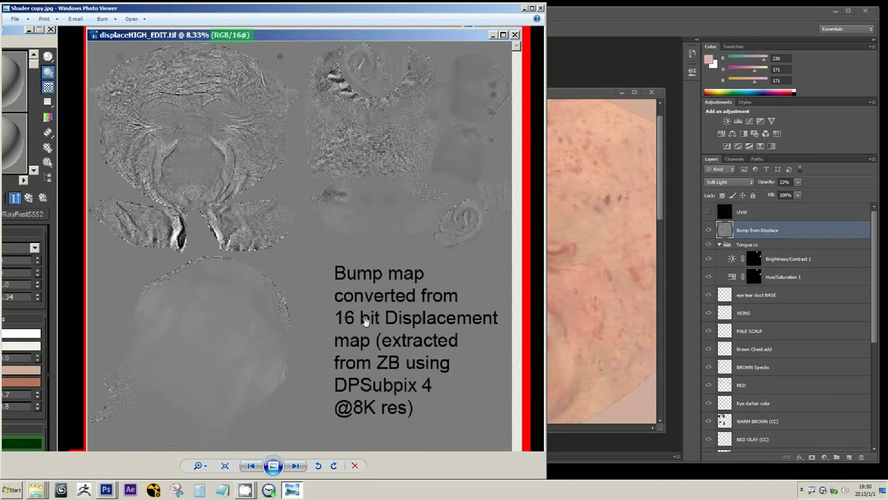
pyautogui.scroll(2, 367, 320)
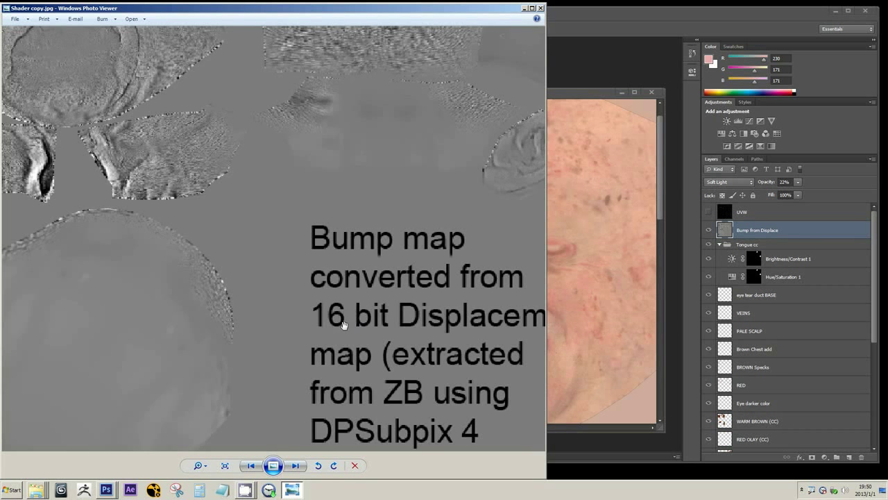
pyautogui.scroll(-2, 343, 325)
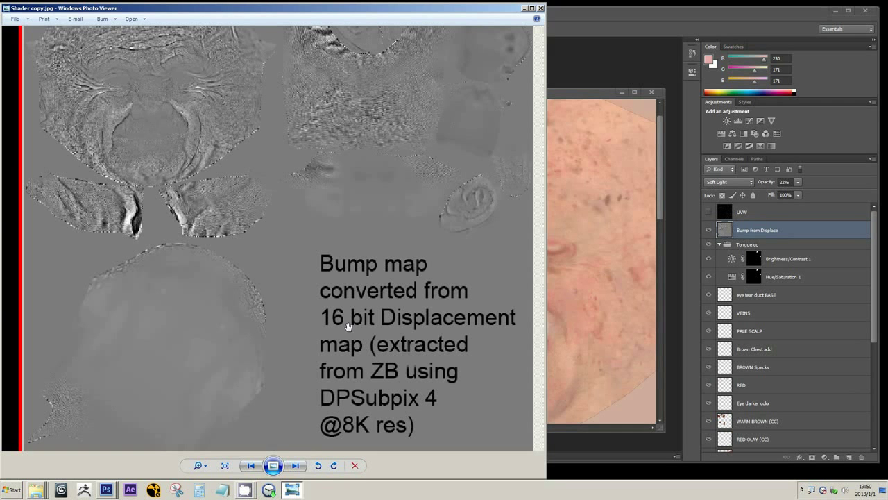
pyautogui.scroll(-1, 349, 327)
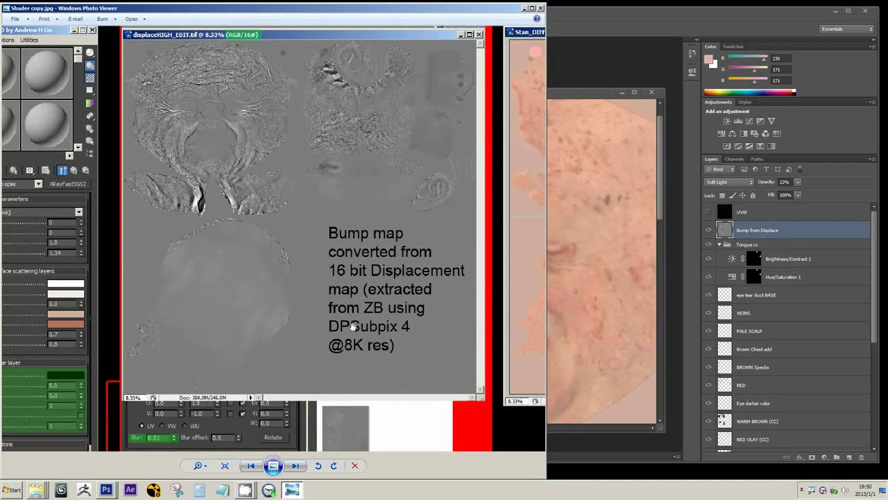
# Step: Reread the bump map's 16-bit conversion note up close, and look at the full displaceHIGH_EDIT.tif map again
pyautogui.scroll(1, 353, 326)
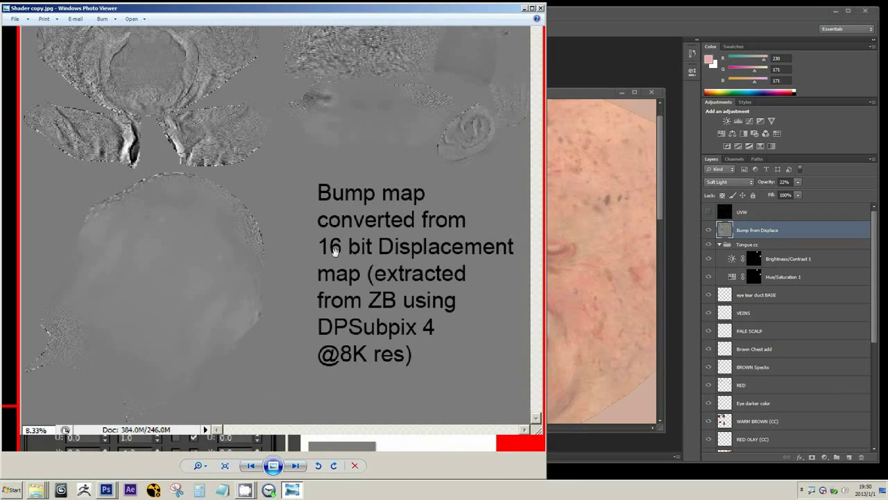
pyautogui.press('Right')
pyautogui.press('Right')
pyautogui.press('Right')
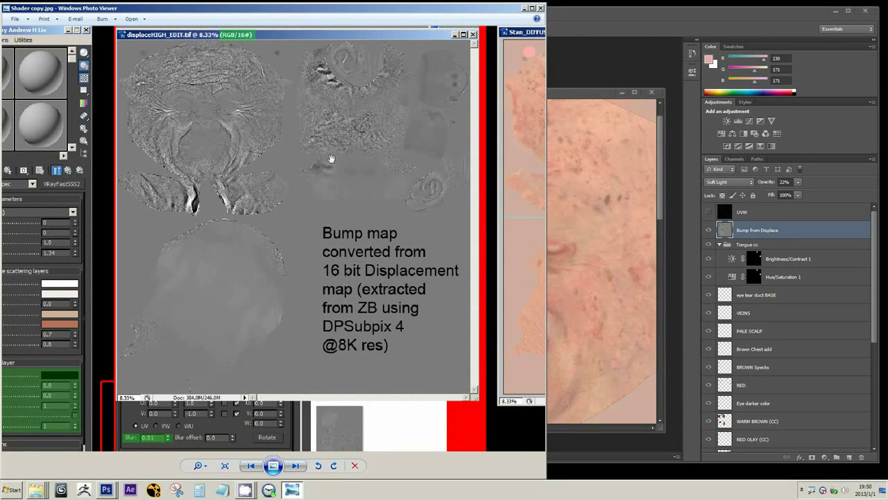
pyautogui.press('Right')
pyautogui.press('Right')
pyautogui.press('Right')
pyautogui.press('Right')
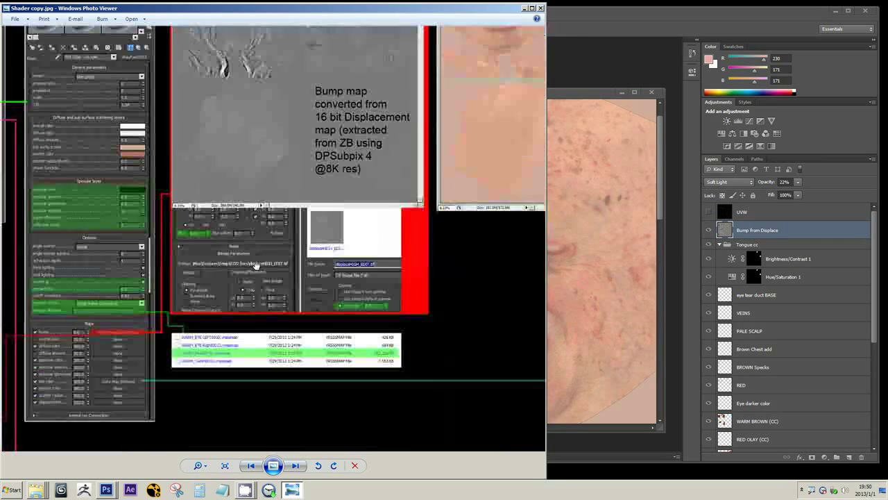
# Step: Look over how the bump map and the color map connect to the map slots of the SSS Color shader
pyautogui.press('Right')
pyautogui.press('Right')
pyautogui.press('Right')
pyautogui.press('Right')
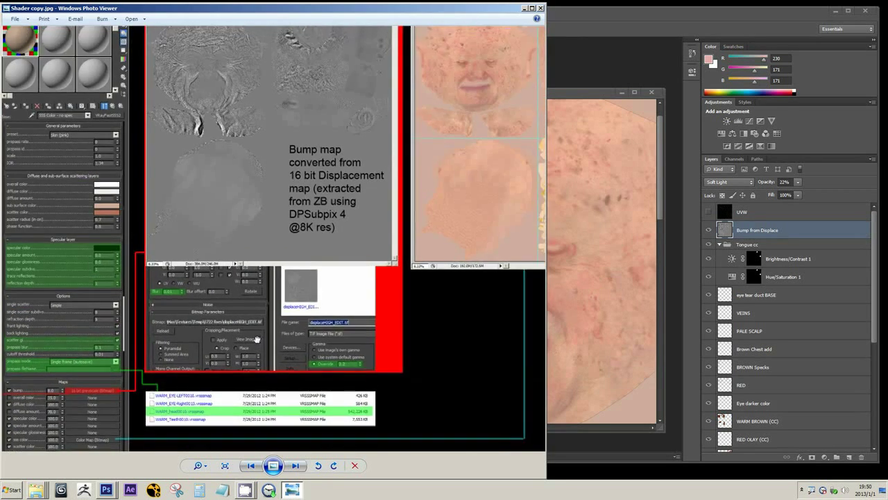
pyautogui.press('Right')
pyautogui.press('Right')
pyautogui.press('Right')
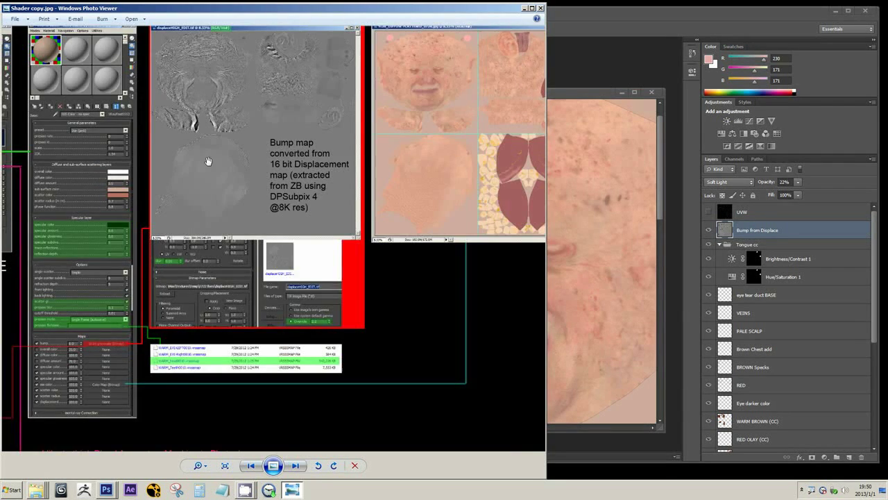
# Step: Examine the Blur value and the other bitmap settings of displaceHIGH_EDIT.tif up close
pyautogui.press('Right')
pyautogui.press('Right')
pyautogui.press('Right')
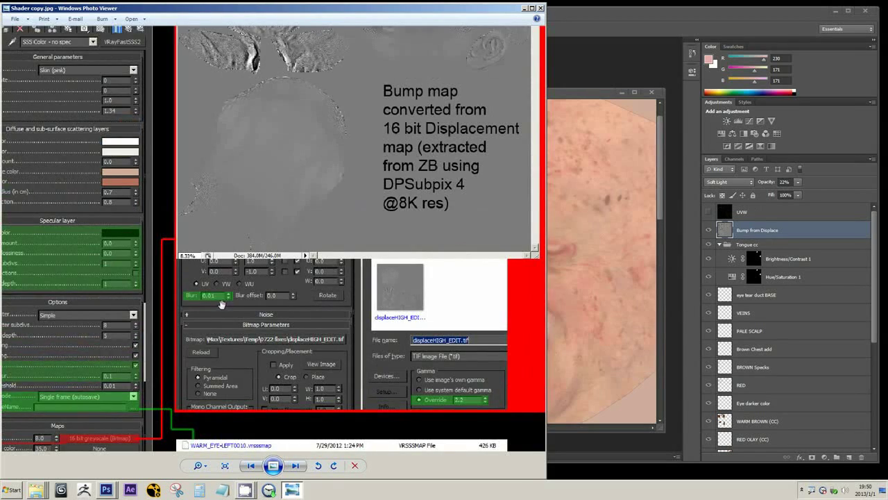
pyautogui.press('Right')
pyautogui.press('Right')
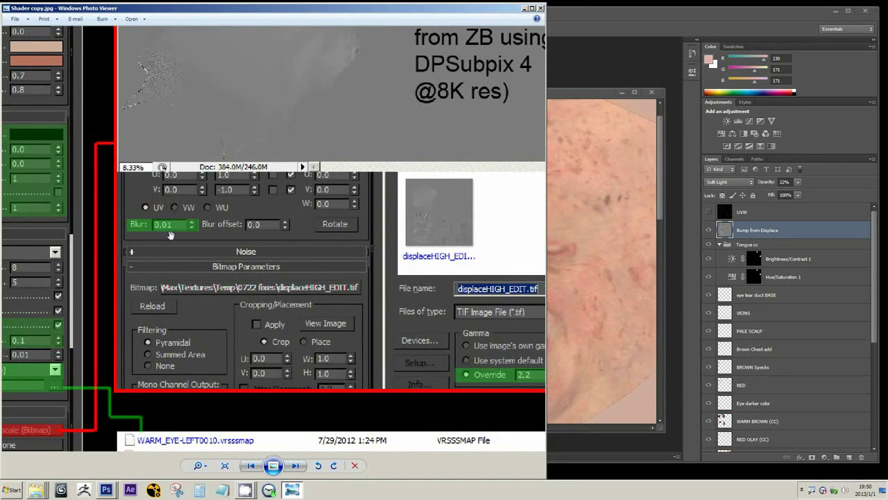
pyautogui.scroll(1, 165, 233)
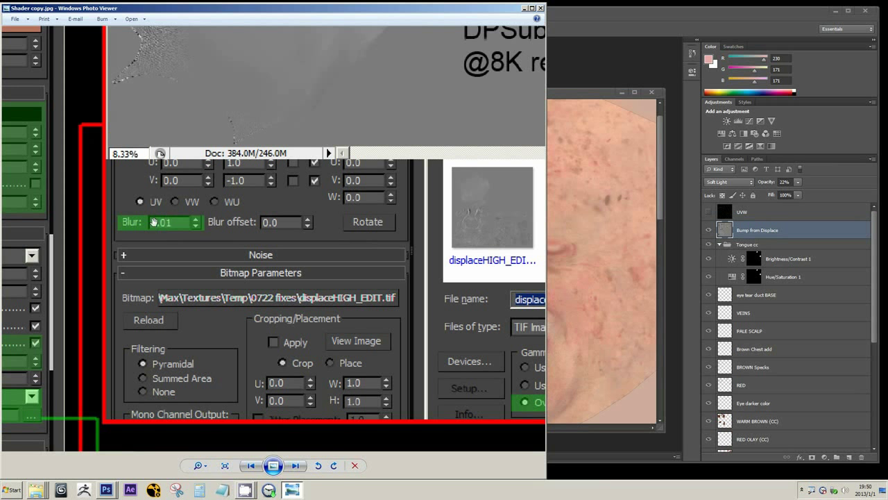
pyautogui.rightClick(200, 227)
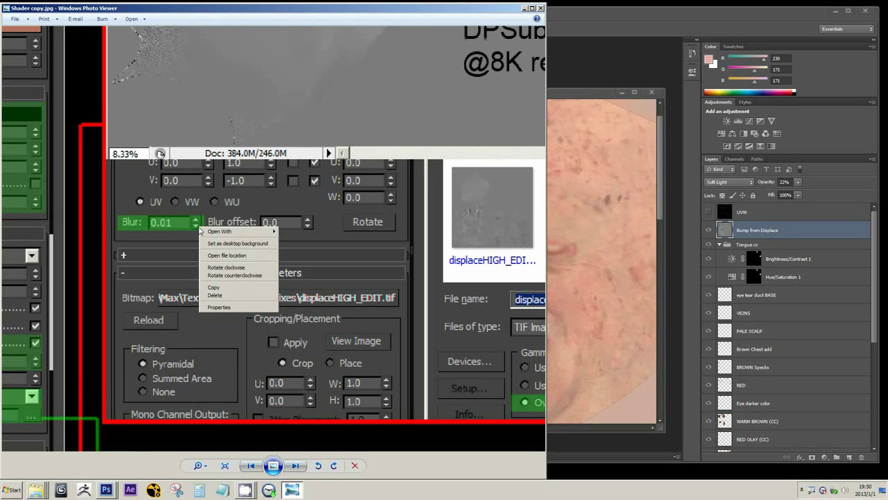
pyautogui.click(226, 11)
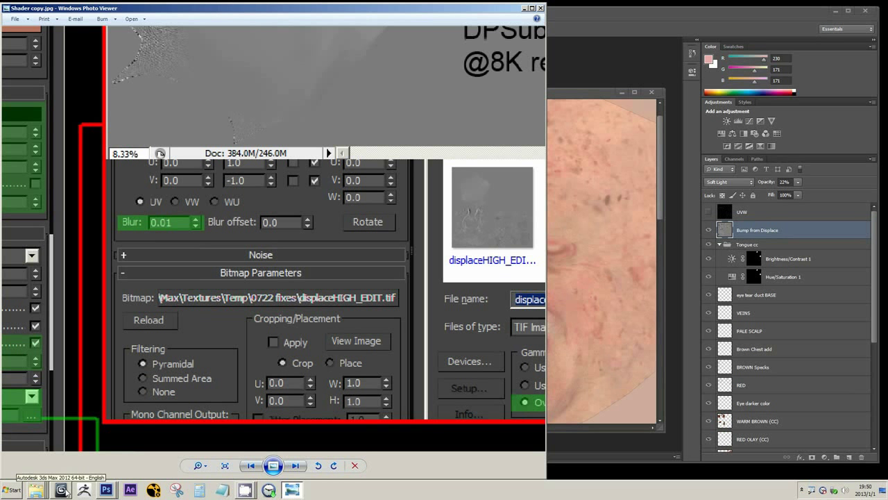
pyautogui.moveTo(108, 490)
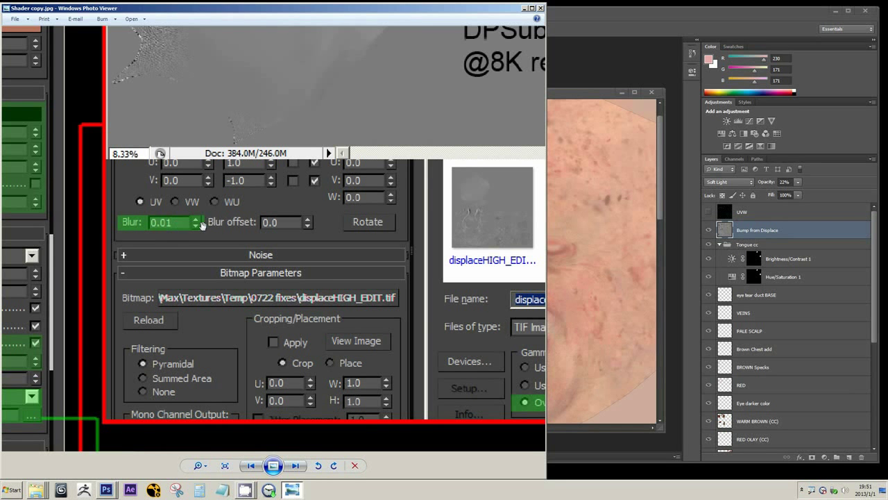
# Step: Inspect the mouth, neck and scalp areas of the bump map at high magnification
pyautogui.moveTo(221, 219); pyautogui.dragTo(193, 298)
pyautogui.scroll(-3, 209, 220)
pyautogui.moveTo(234, 123); pyautogui.dragTo(220, 305)
pyautogui.scroll(6, 205, 113)
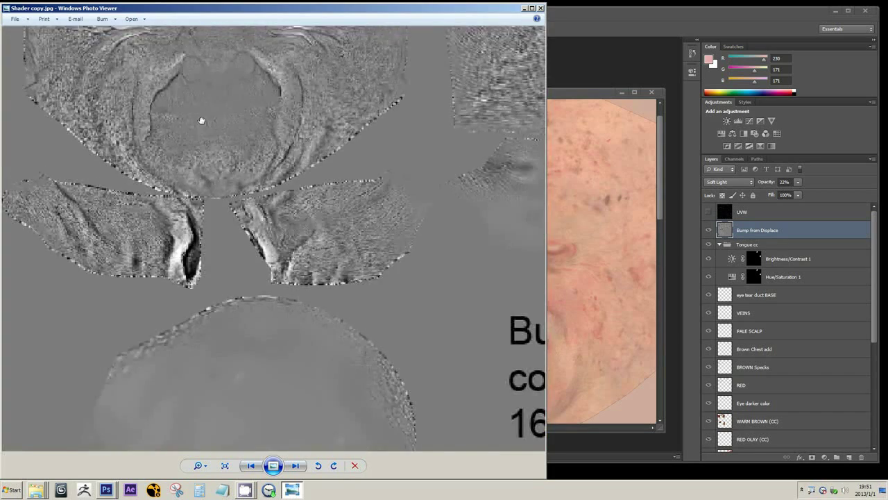
pyautogui.moveTo(202, 121); pyautogui.dragTo(230, 215)
pyautogui.scroll(2, 149, 148)
# Step: View the list of saved .vrsssmap prepass files below the bump map settings, and pull back to the wider shader chart
pyautogui.scroll(-2, 149, 171)
pyautogui.scroll(-2, 151, 172)
pyautogui.scroll(-3, 182, 129)
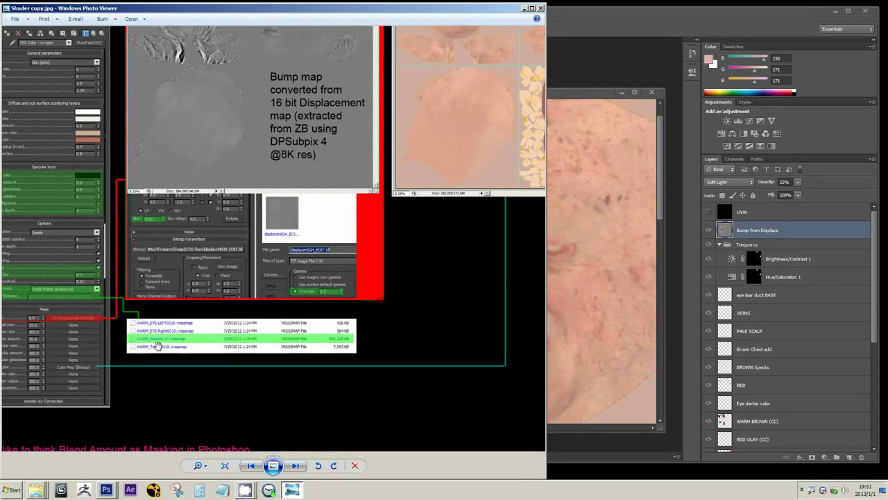
pyautogui.scroll(-5, 159, 346)
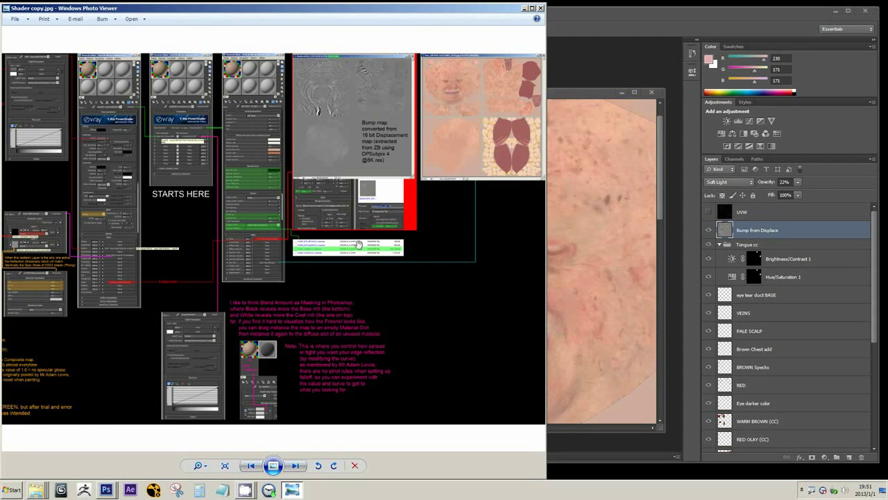
# Step: Examine the base, coat and blend slots of the VRayBlendMtl marked STARTS HERE, and return to the whole shader chart
pyautogui.moveTo(303, 241); pyautogui.dragTo(321, 241)
pyautogui.scroll(3, 239, 123)
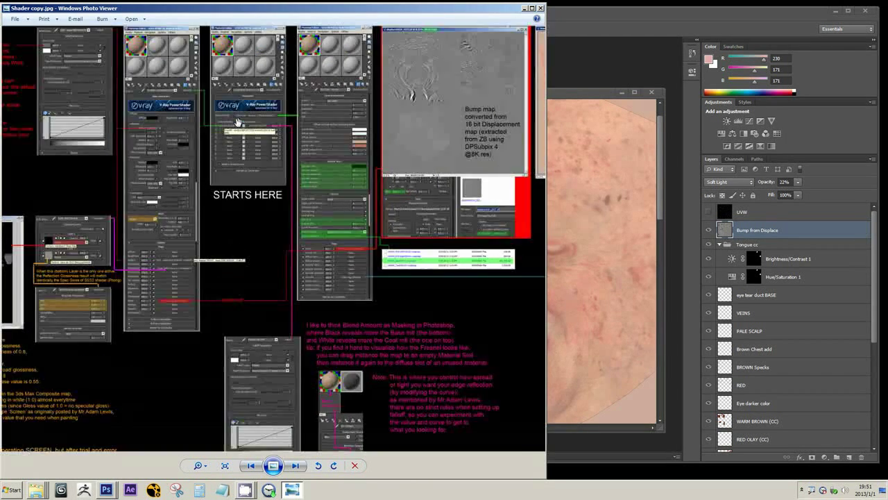
pyautogui.scroll(4, 239, 123)
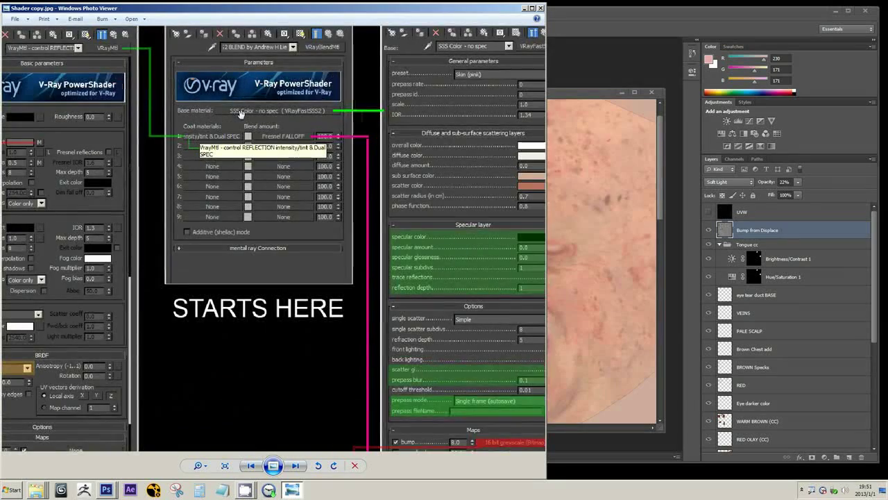
pyautogui.scroll(2, 247, 134)
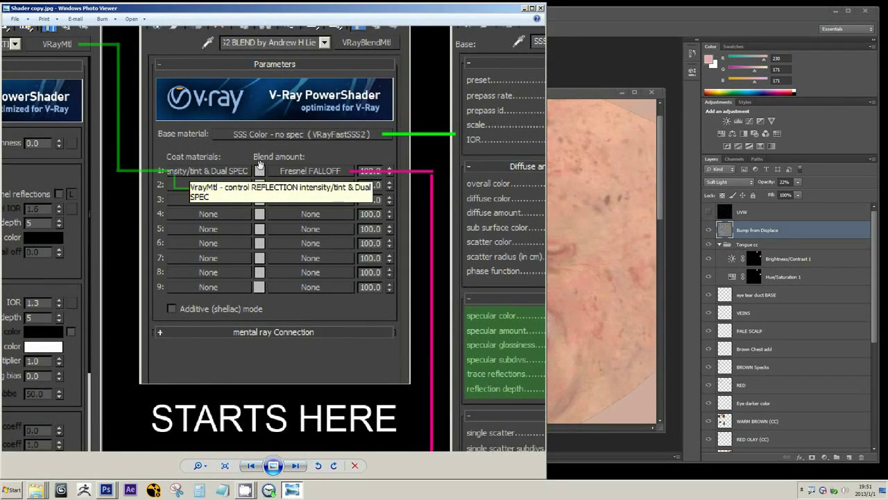
pyautogui.scroll(-3, 245, 168)
pyautogui.scroll(-4, 244, 170)
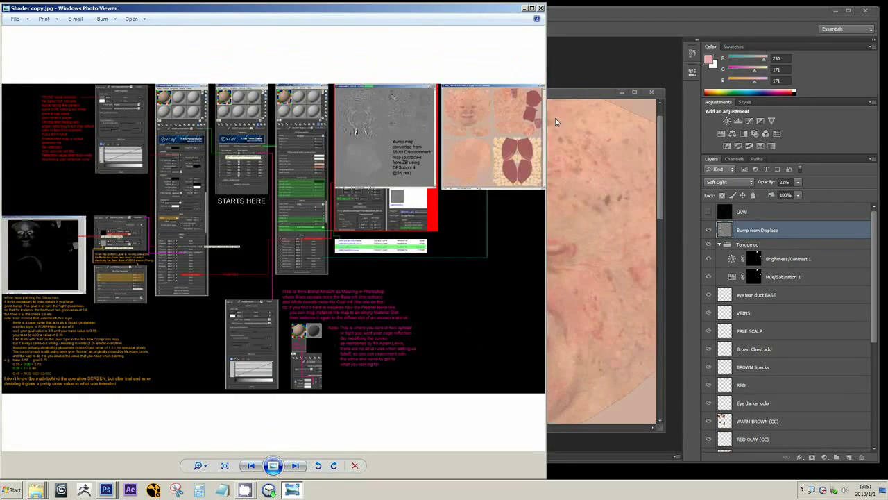
# Step: Switch to Photoshop, close Stan_8K_0727_07.psd and quit the program
pyautogui.click(633, 14)
pyautogui.click(651, 93)
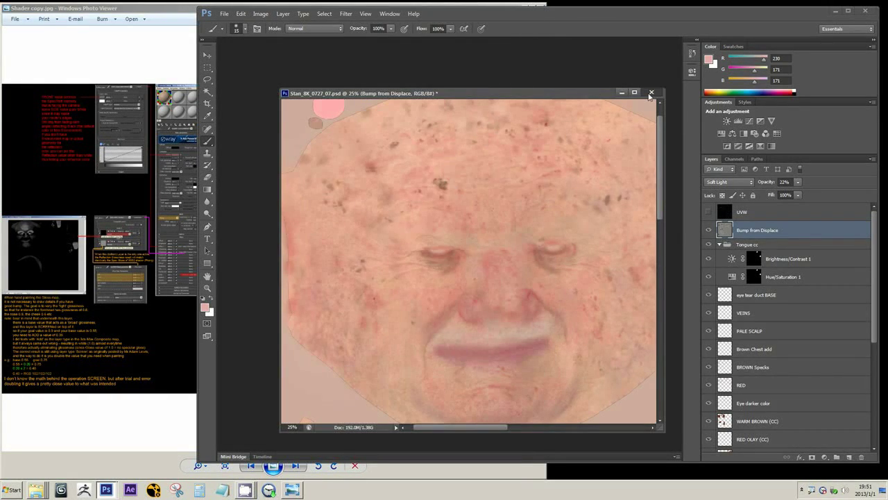
pyautogui.click(499, 185)
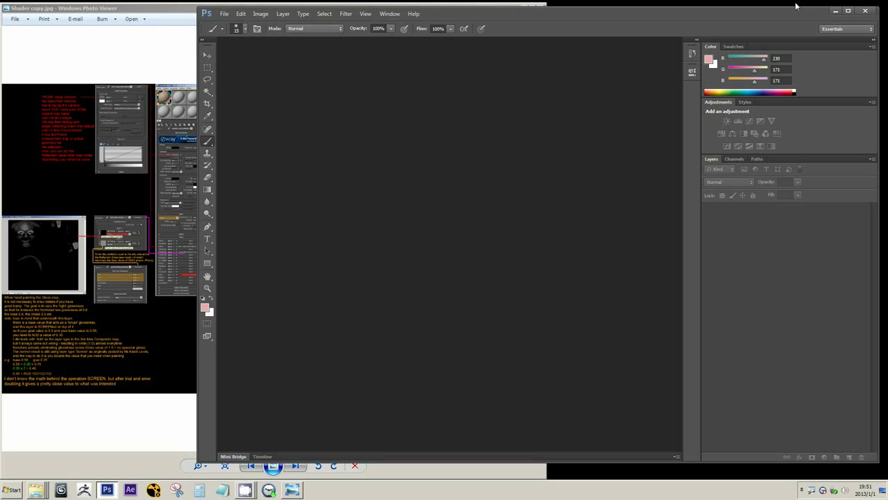
pyautogui.click(866, 11)
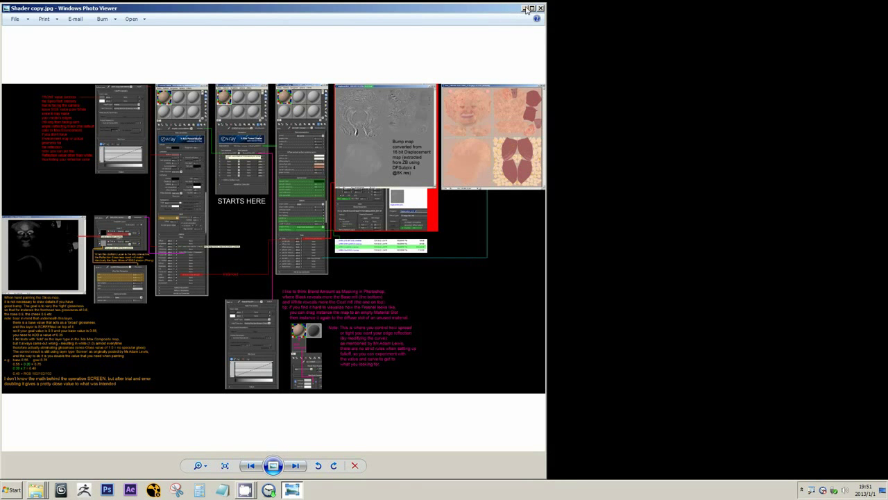
# Step: Move the Shader copy.jpg window away from the desktop icons and close the Ref folder and *.psd search results windows
pyautogui.moveTo(492, 10); pyautogui.dragTo(735, 28)
pyautogui.click(36, 489)
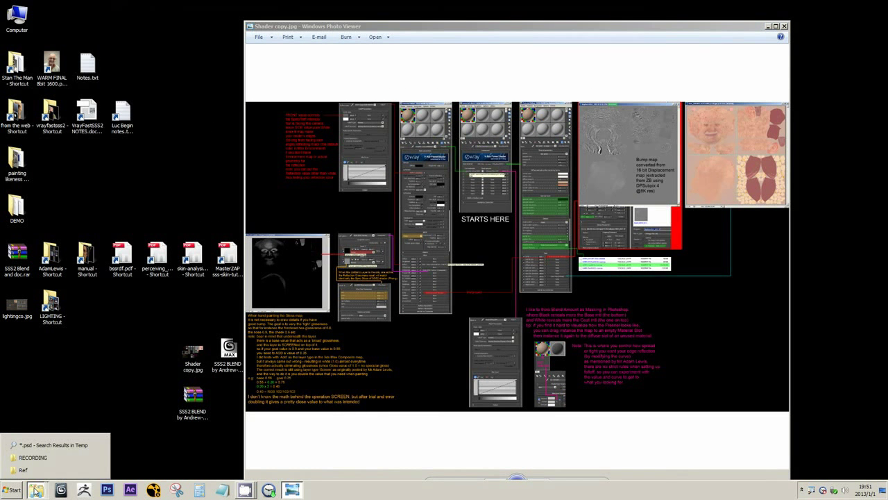
pyautogui.click(98, 470)
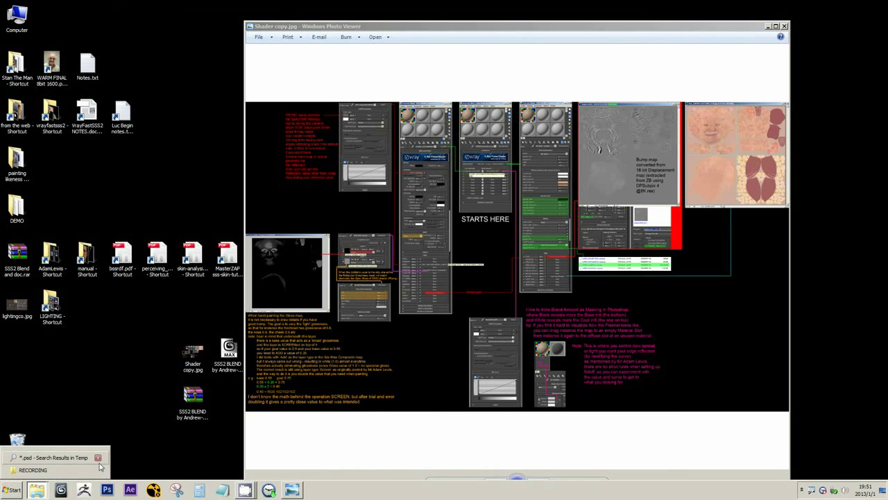
pyautogui.click(99, 460)
# Step: Refresh the desktop and reposition the Shader copy.jpg window so that the whole window fits on the screen
pyautogui.rightClick(110, 368)
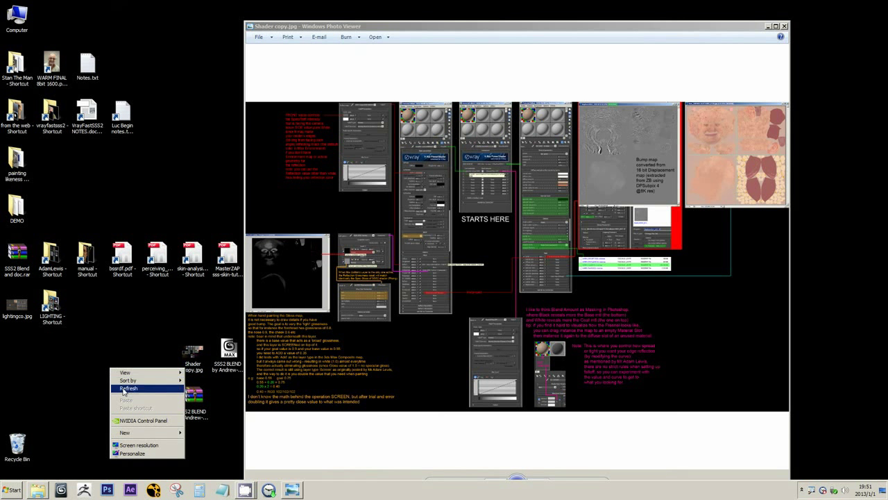
pyautogui.click(125, 389)
pyautogui.rightClick(166, 159)
pyautogui.click(185, 179)
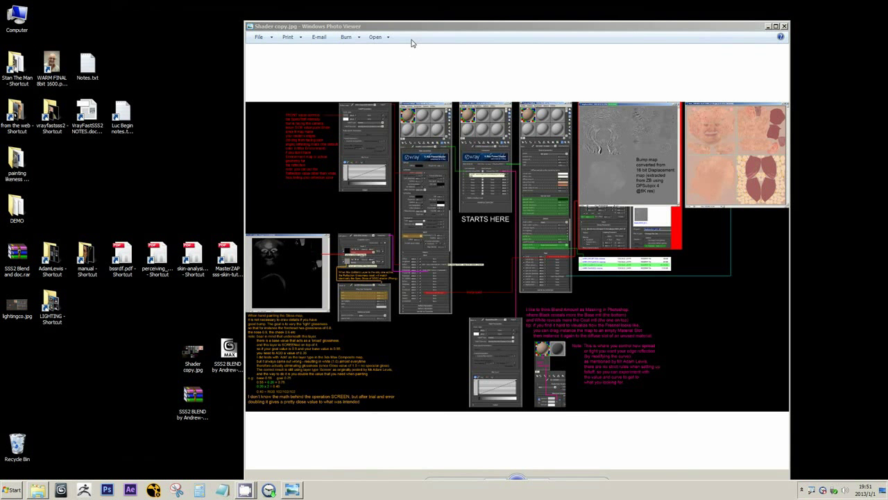
pyautogui.moveTo(425, 30); pyautogui.dragTo(476, 12)
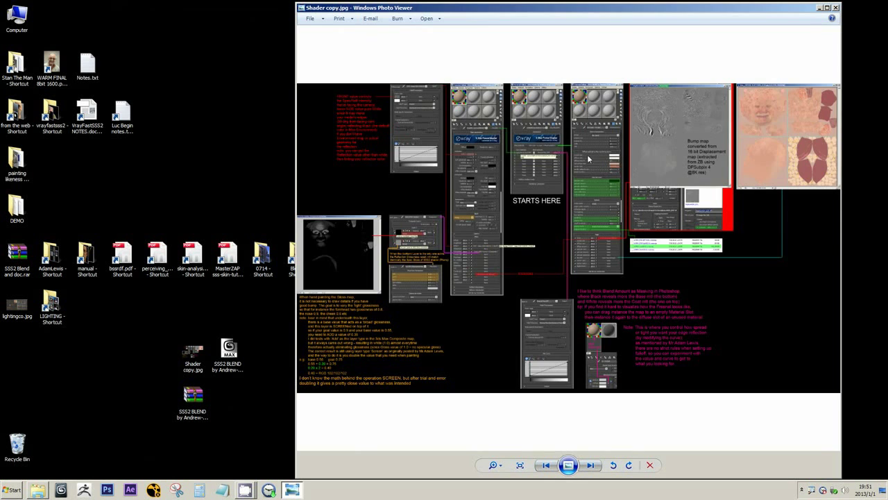
# Step: Examine the VRayBlendMtl parameters and the material editor above them up close in the shader chart
pyautogui.scroll(7, 544, 151)
pyautogui.moveTo(560, 86); pyautogui.dragTo(544, 152)
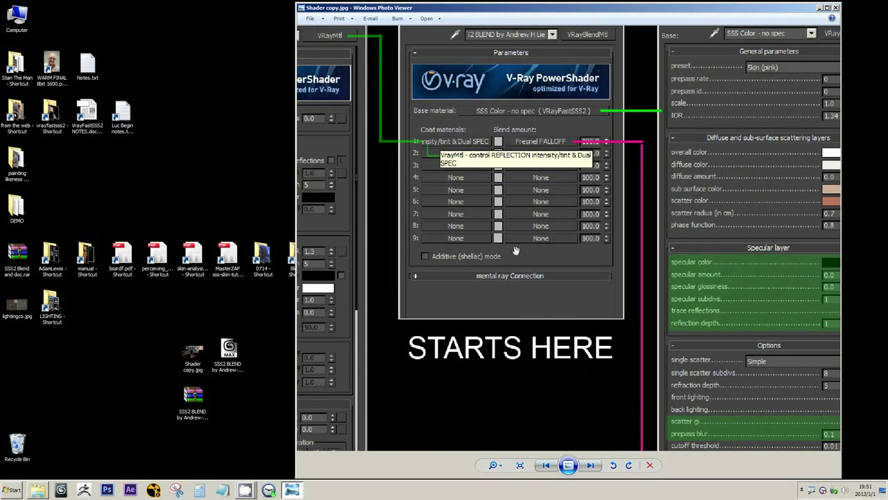
pyautogui.moveTo(380, 281); pyautogui.dragTo(399, 334)
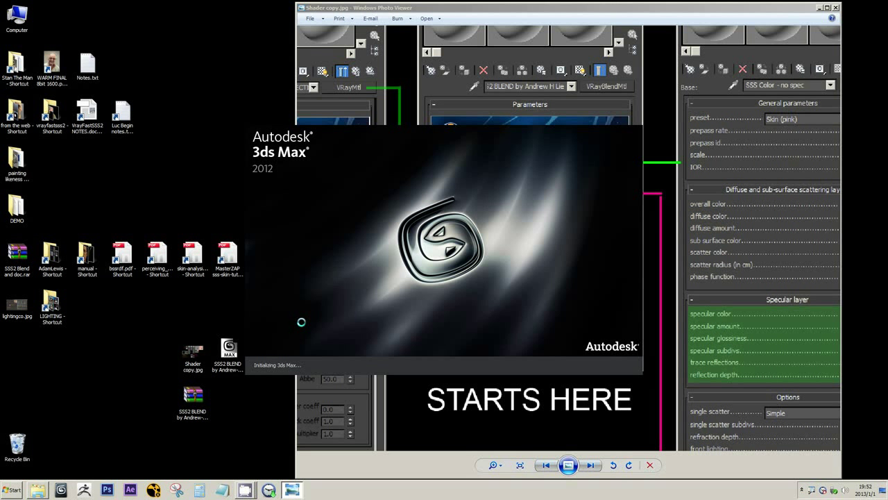
pyautogui.click(249, 487)
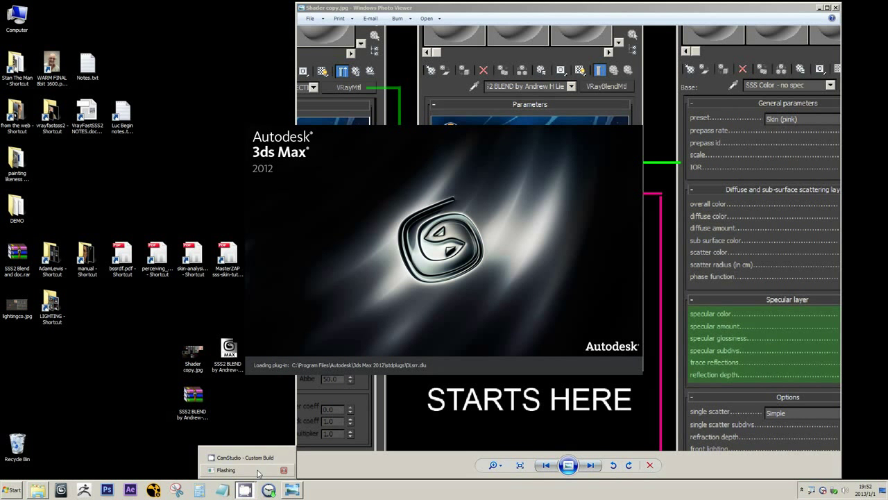
pyautogui.click(261, 457)
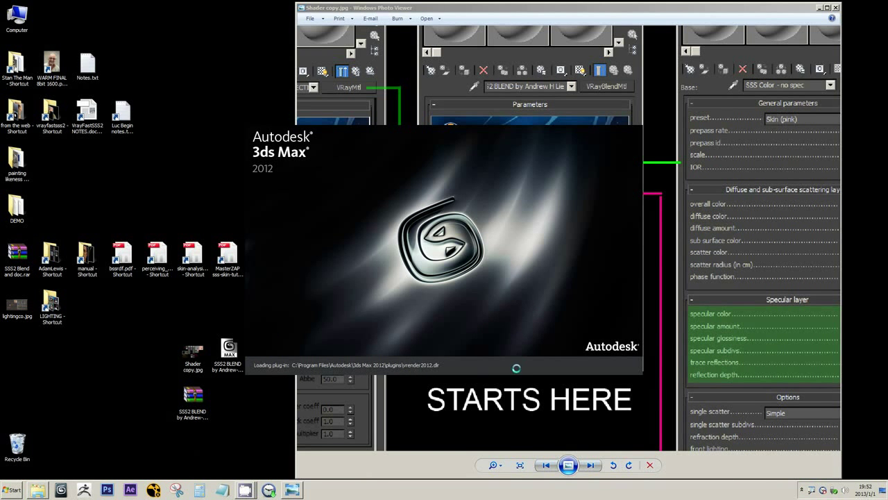
# Step: Return to Shader copy.jpg and read the Blend Amount note beside the Fresnel FALLOFF map settings
pyautogui.click(680, 338)
pyautogui.scroll(-3, 680, 338)
pyautogui.moveTo(649, 347); pyautogui.dragTo(587, 254)
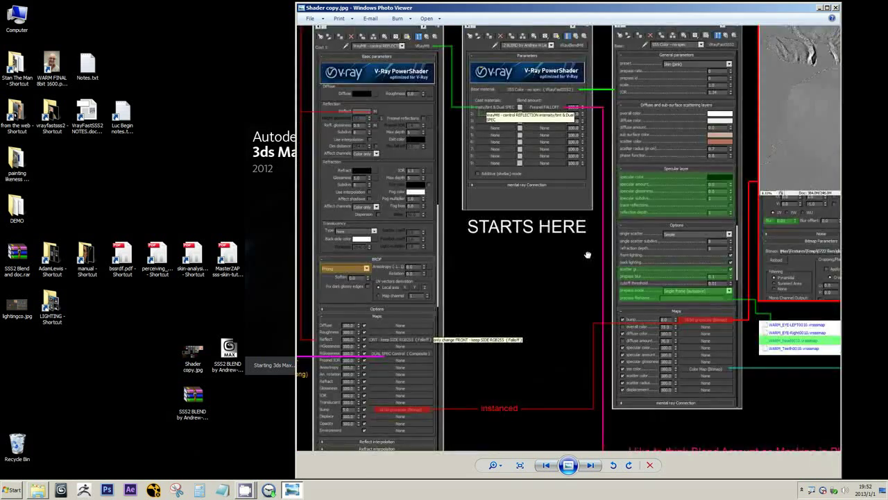
pyautogui.moveTo(679, 431); pyautogui.dragTo(551, 210)
pyautogui.moveTo(549, 272); pyautogui.dragTo(576, 246)
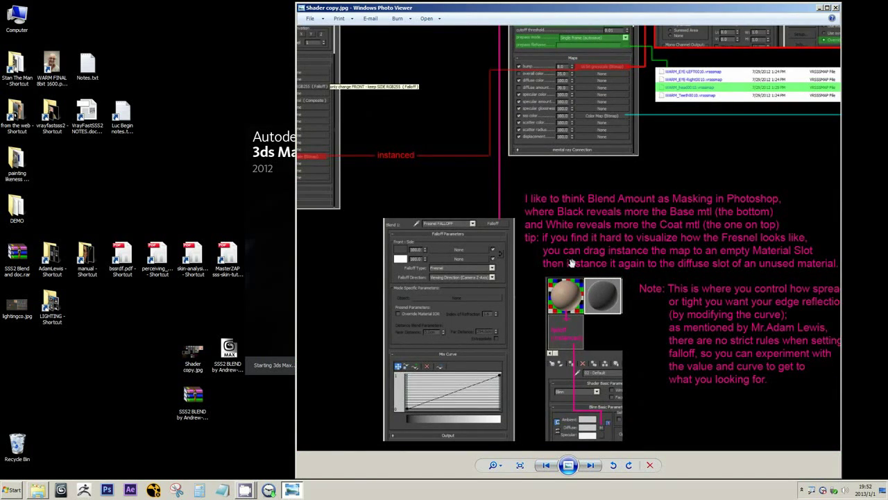
# Step: Go back to the VRayBlendMtl and examine its coat material and Fresnel FALLOFF blend slot beside the SSS base material
pyautogui.moveTo(519, 196); pyautogui.dragTo(517, 309)
pyautogui.scroll(1, 477, 251)
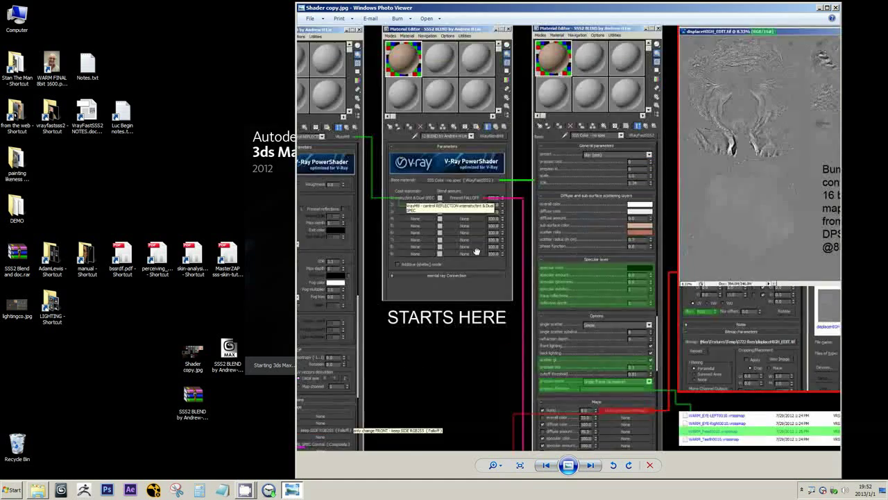
pyautogui.scroll(2, 451, 202)
pyautogui.scroll(-1, 471, 211)
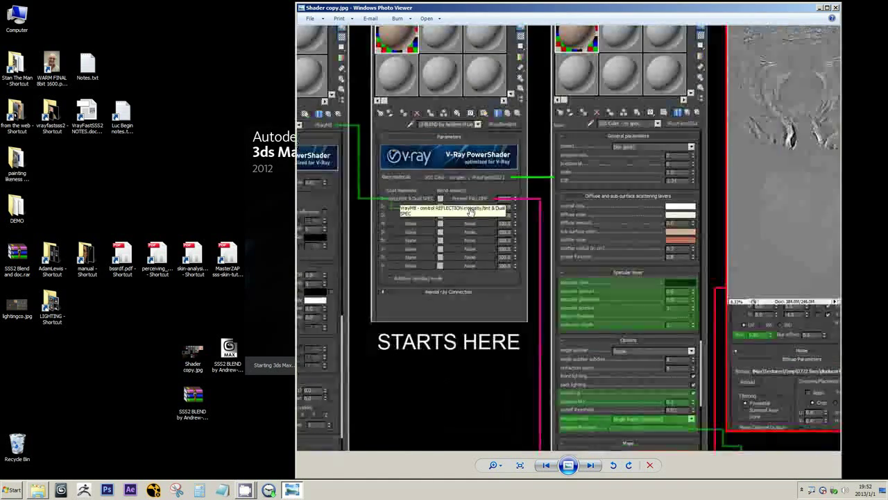
pyautogui.scroll(3, 470, 207)
pyautogui.keyDown('ctrl'); pyautogui.scroll(-2, 470, 204); pyautogui.keyUp('ctrl')
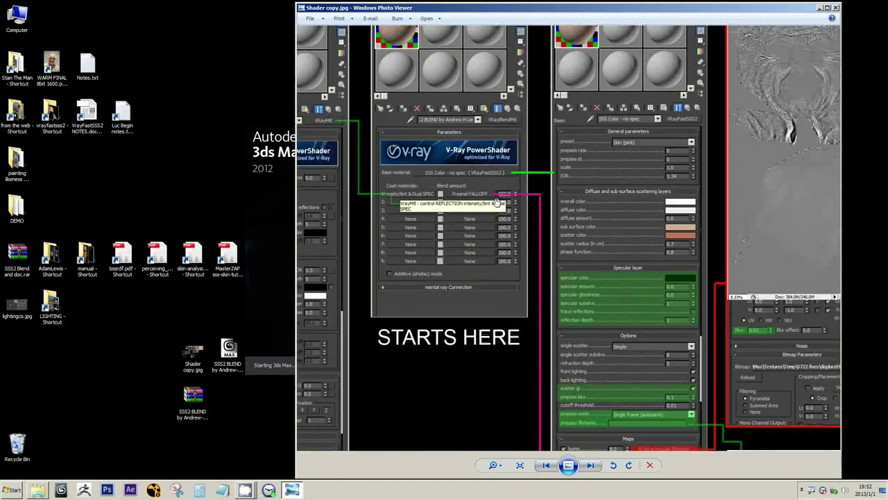
# Step: Compare the VRayBlendMtl's Fresnel FALLOFF blend slot with the falloff map settings it connects to in Shader copy.jpg
pyautogui.keyDown('ctrl'); pyautogui.scroll(-3, 511, 225); pyautogui.keyUp('ctrl')
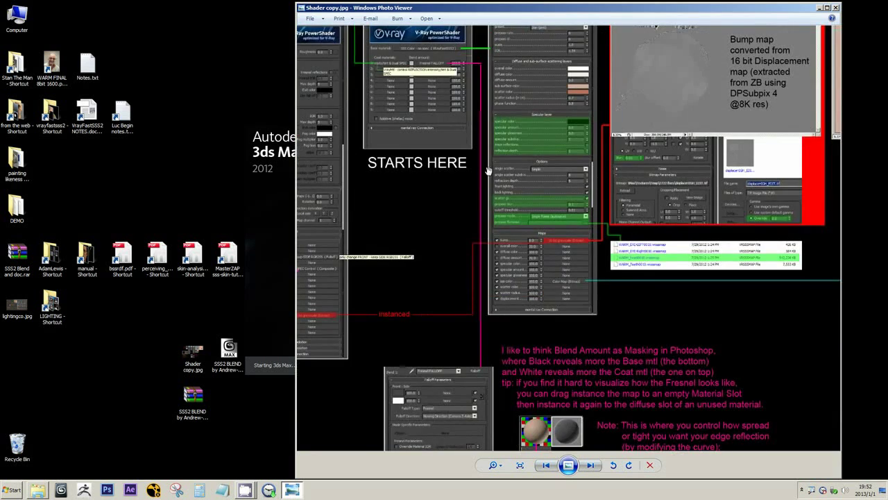
pyautogui.scroll(1, 462, 106)
pyautogui.keyDown('ctrl'); pyautogui.scroll(-2, 458, 111); pyautogui.keyUp('ctrl')
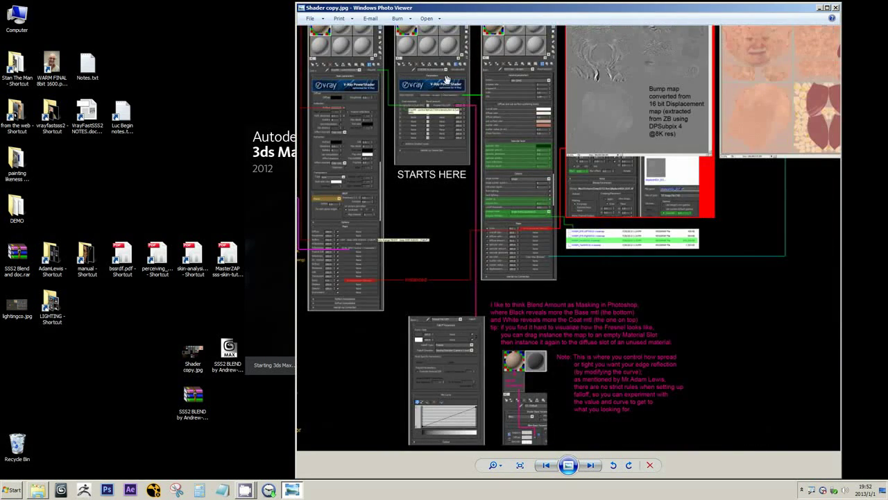
pyautogui.keyDown('ctrl'); pyautogui.scroll(1, 438, 94); pyautogui.keyUp('ctrl')
pyautogui.keyDown('ctrl'); pyautogui.scroll(2, 438, 95); pyautogui.keyUp('ctrl')
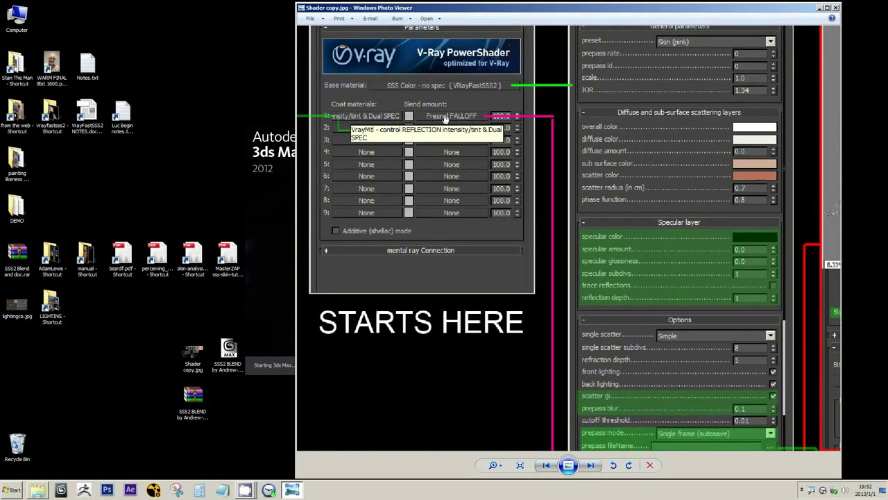
pyautogui.keyDown('ctrl'); pyautogui.scroll(1, 436, 114); pyautogui.keyUp('ctrl')
pyautogui.keyDown('ctrl'); pyautogui.scroll(-3, 436, 117); pyautogui.keyUp('ctrl')
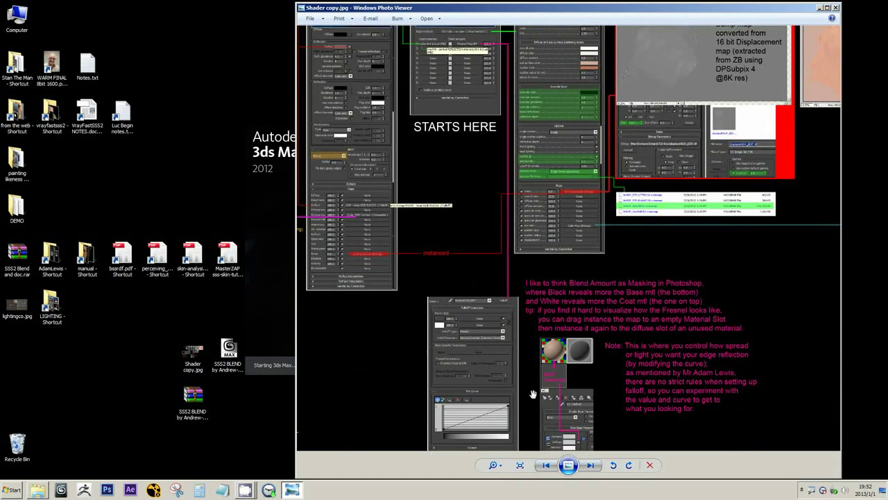
# Step: Examine the sample slots above the VRayBlendMtl and the tip on instancing the Fresnel map to an empty material slot
pyautogui.moveTo(532, 349); pyautogui.dragTo(521, 342)
pyautogui.keyDown('ctrl'); pyautogui.scroll(1, 573, 98); pyautogui.keyUp('ctrl')
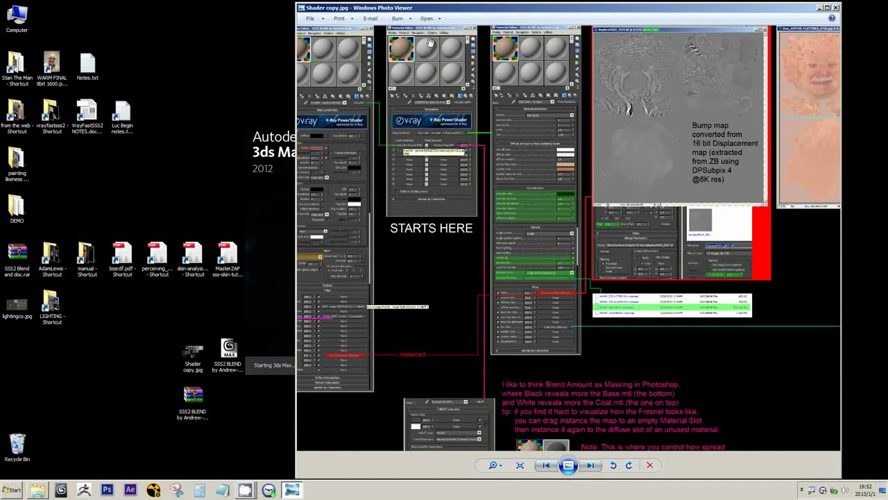
pyautogui.keyDown('ctrl'); pyautogui.scroll(2, 428, 44); pyautogui.keyUp('ctrl')
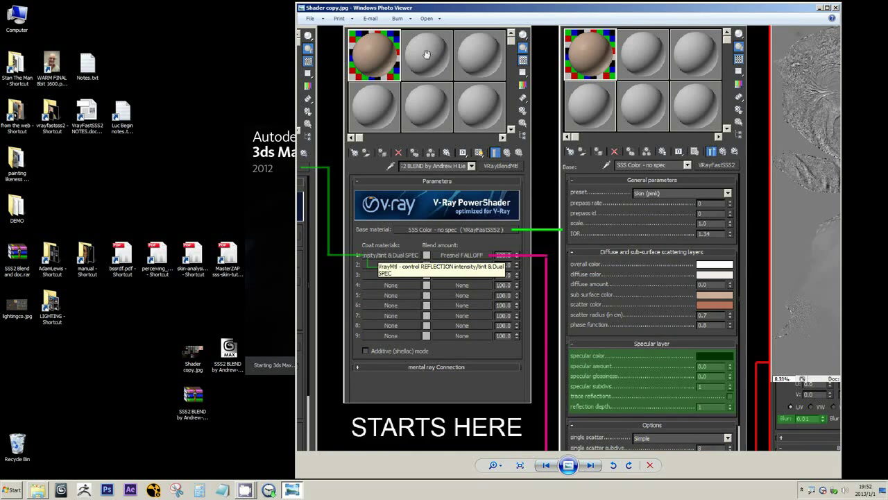
pyautogui.keyDown('ctrl'); pyautogui.scroll(-1, 425, 70); pyautogui.keyUp('ctrl')
pyautogui.keyDown('ctrl'); pyautogui.scroll(1, 426, 70); pyautogui.keyUp('ctrl')
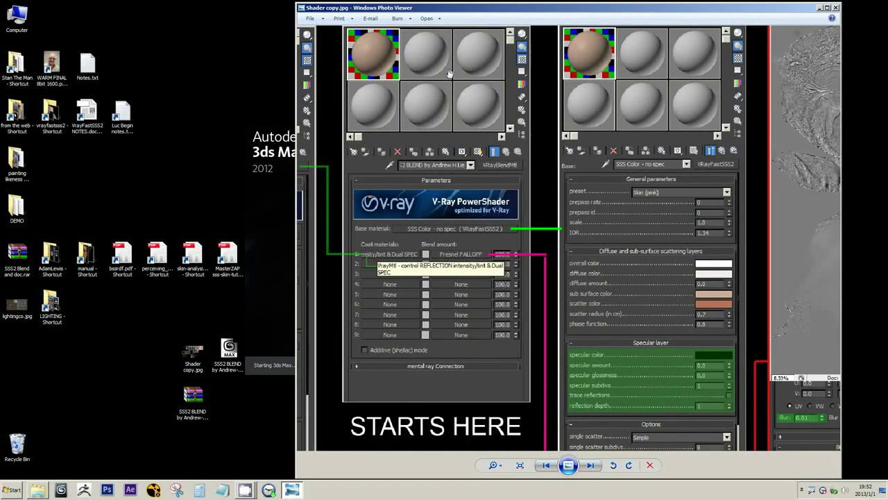
pyautogui.keyDown('ctrl'); pyautogui.scroll(-2, 460, 47); pyautogui.keyUp('ctrl')
pyautogui.moveTo(467, 304); pyautogui.dragTo(452, 141)
pyautogui.moveTo(475, 208); pyautogui.dragTo(454, 155)
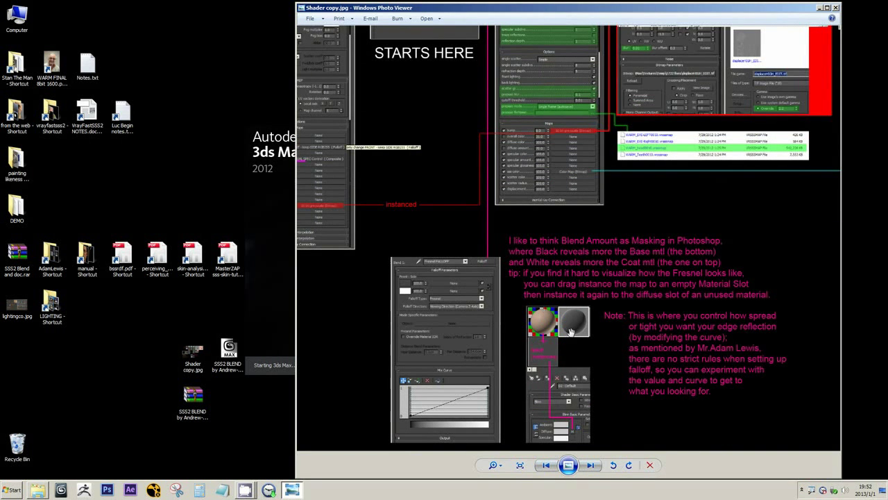
pyautogui.moveTo(586, 347); pyautogui.dragTo(547, 310)
pyautogui.keyDown('ctrl'); pyautogui.scroll(2, 550, 311); pyautogui.keyUp('ctrl')
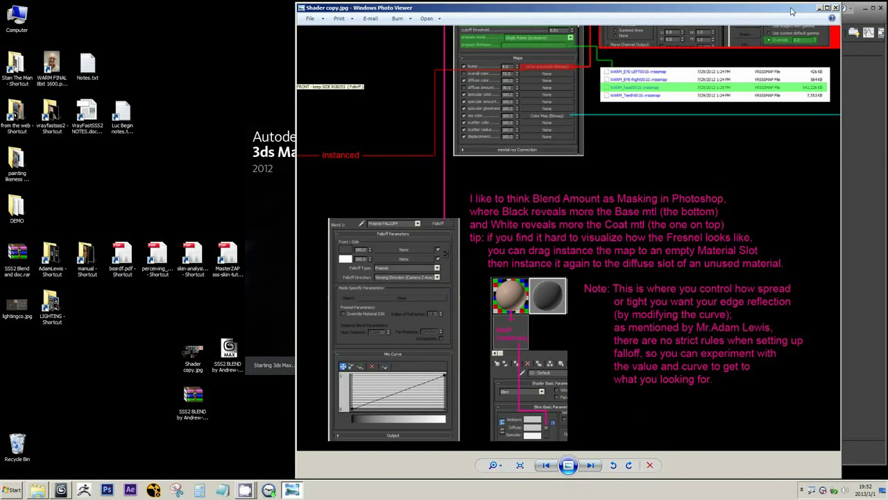
# Step: Minimize the Shader copy.jpg viewer and open the SSS2 BLEND scene in 3ds Max
pyautogui.moveTo(791, 10); pyautogui.dragTo(511, 14)
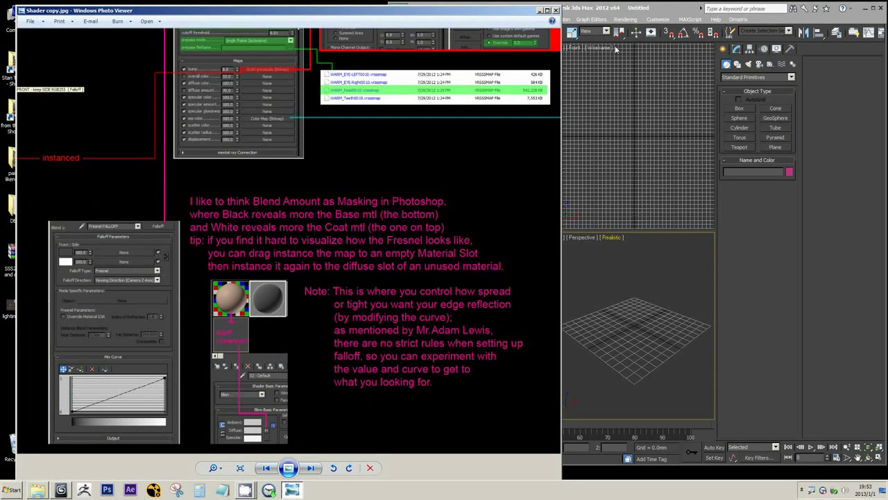
pyautogui.click(612, 7)
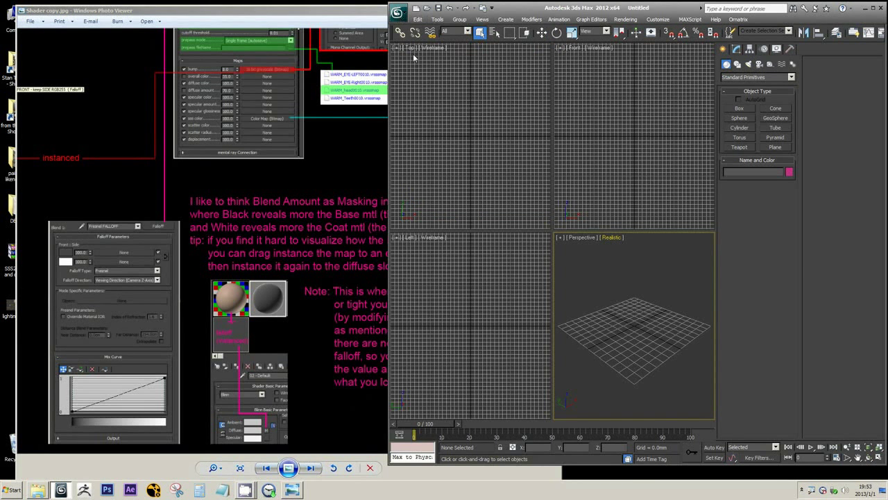
pyautogui.click(398, 12)
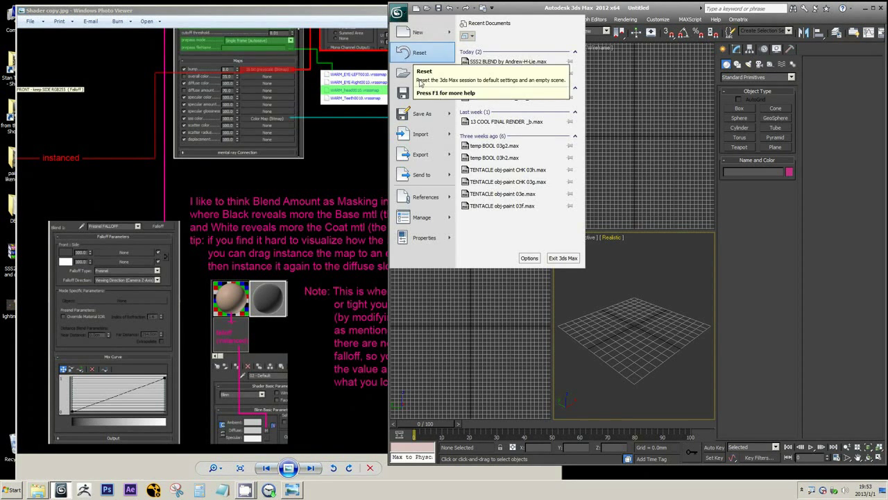
pyautogui.click(421, 78)
pyautogui.click(316, 12)
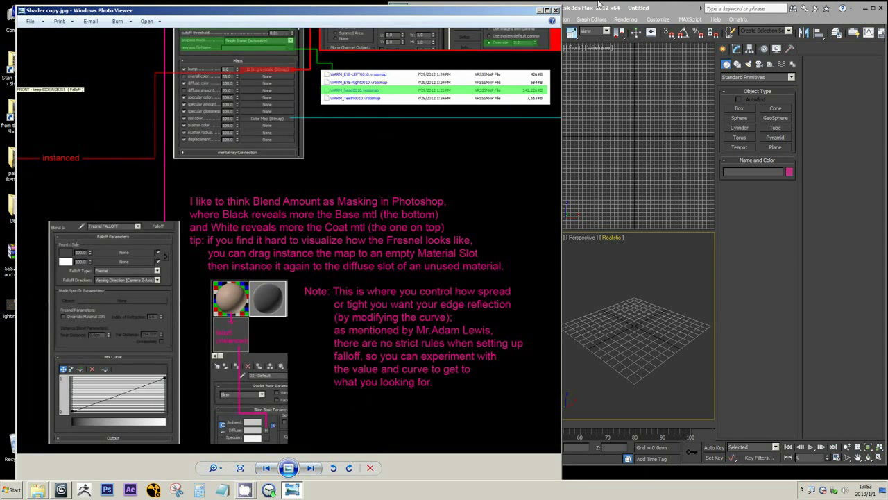
pyautogui.click(538, 11)
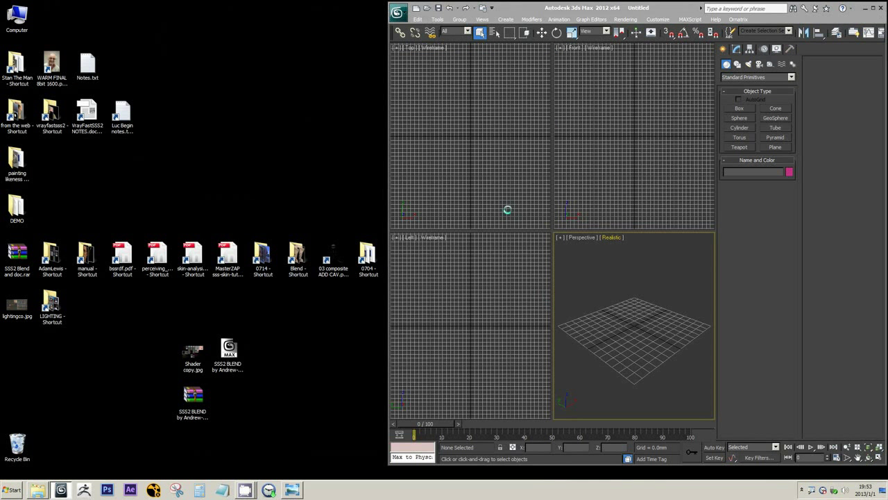
pyautogui.click(500, 166)
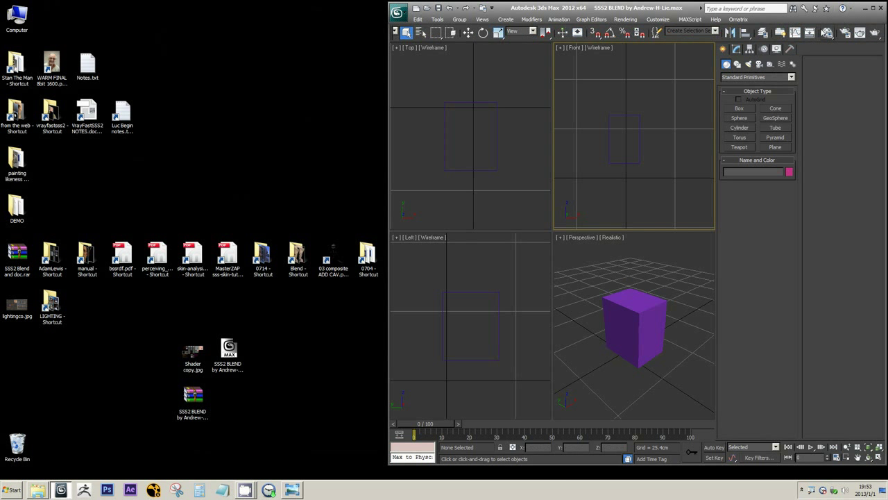
# Step: In the Material Editor, instance the SSS2 BLEND material's Fresnel FALLOFF blend map into the second sample slot
pyautogui.click(828, 33)
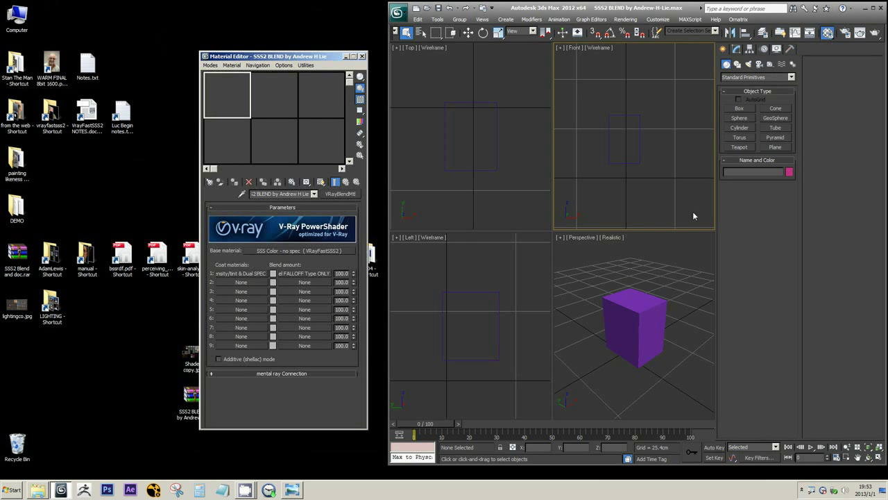
pyautogui.click(304, 274)
pyautogui.click(345, 182)
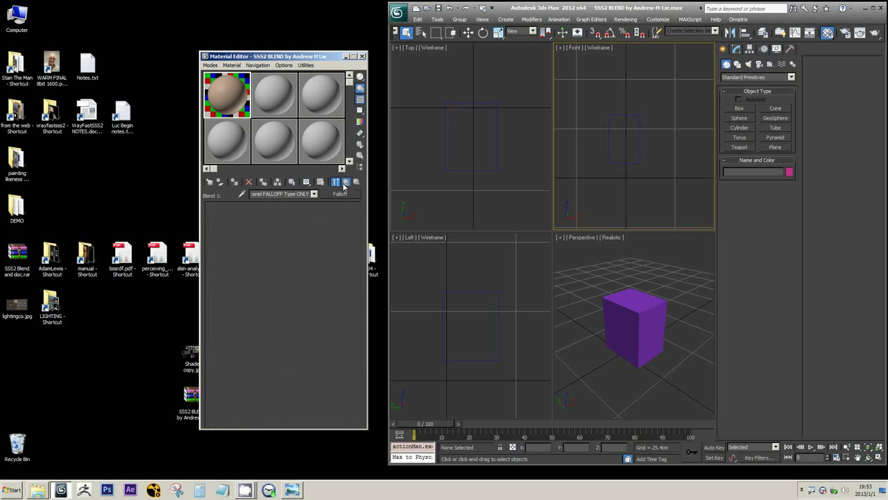
pyautogui.moveTo(273, 109); pyautogui.dragTo(275, 111)
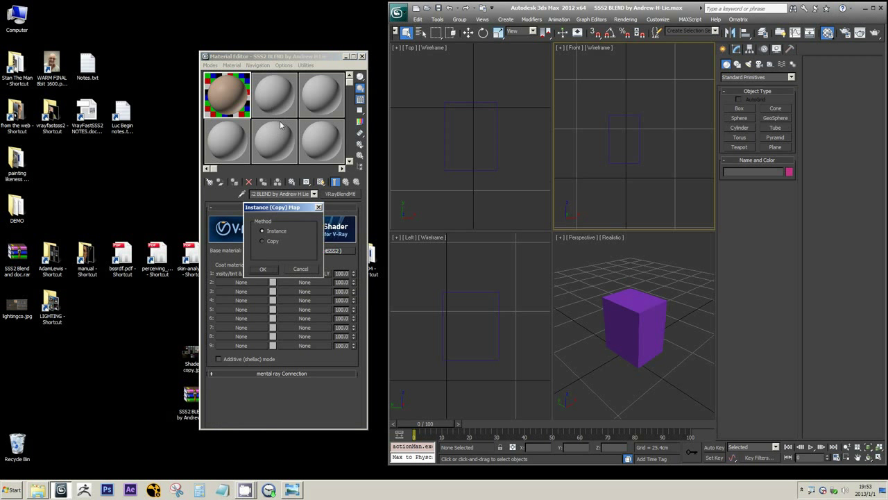
pyautogui.click(263, 269)
pyautogui.click(278, 94)
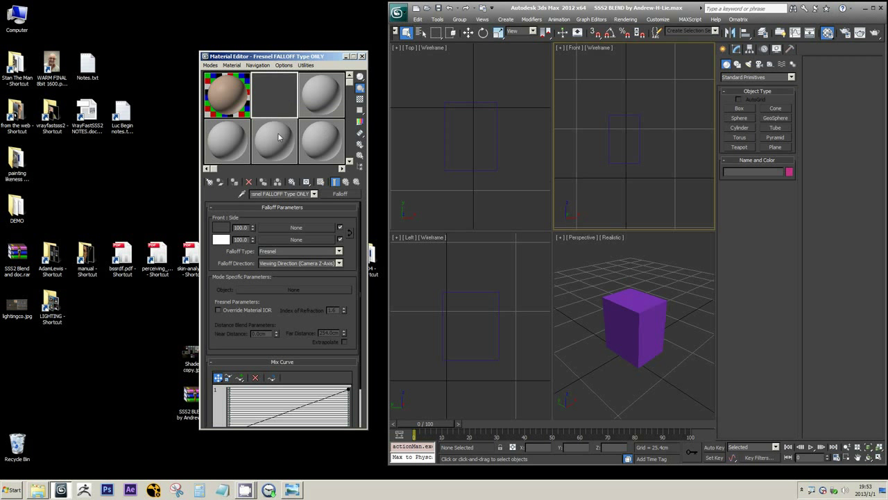
pyautogui.click(233, 104)
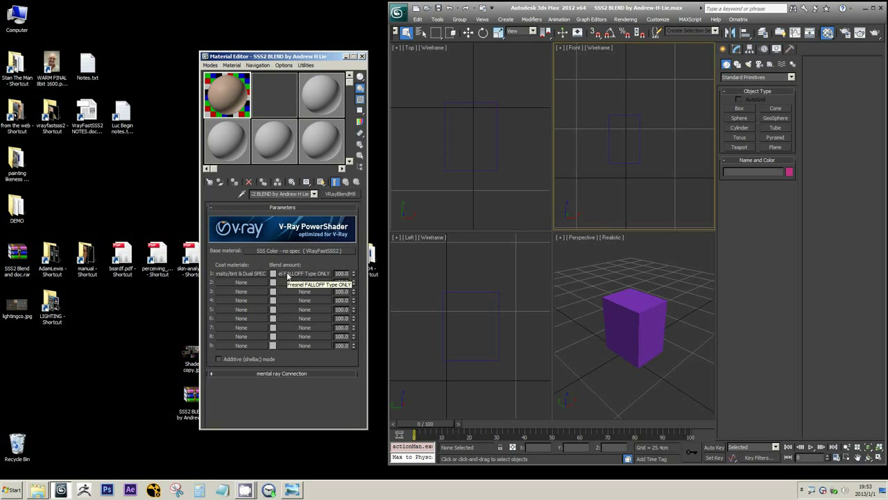
pyautogui.click(288, 276)
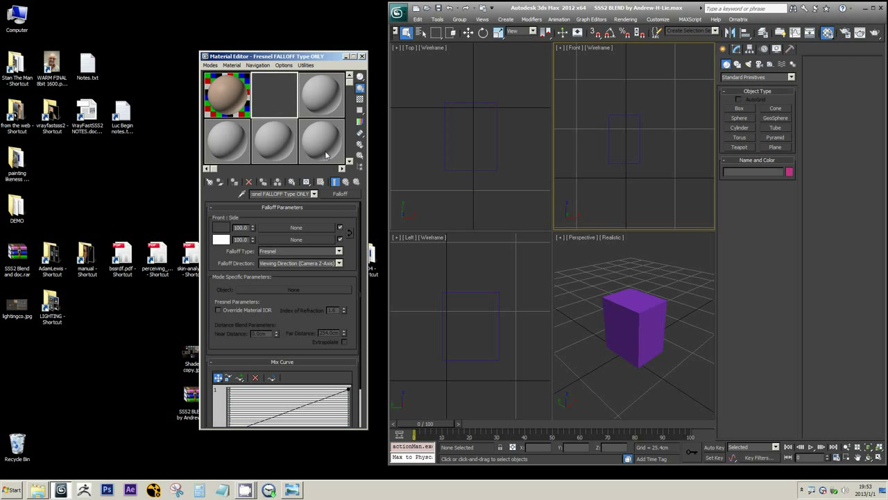
# Step: Locate the standard Falloff map in the Material/Map Browser for the third sample slot, and close the browser without applying it
pyautogui.click(323, 112)
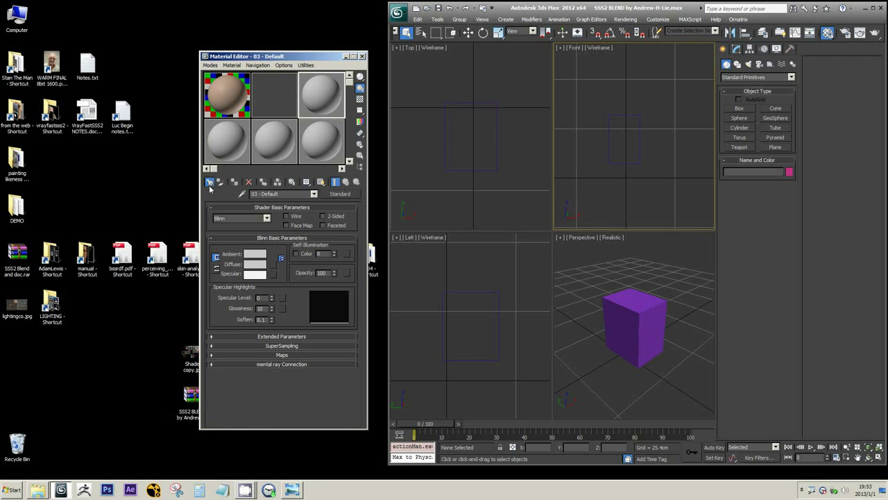
pyautogui.click(210, 183)
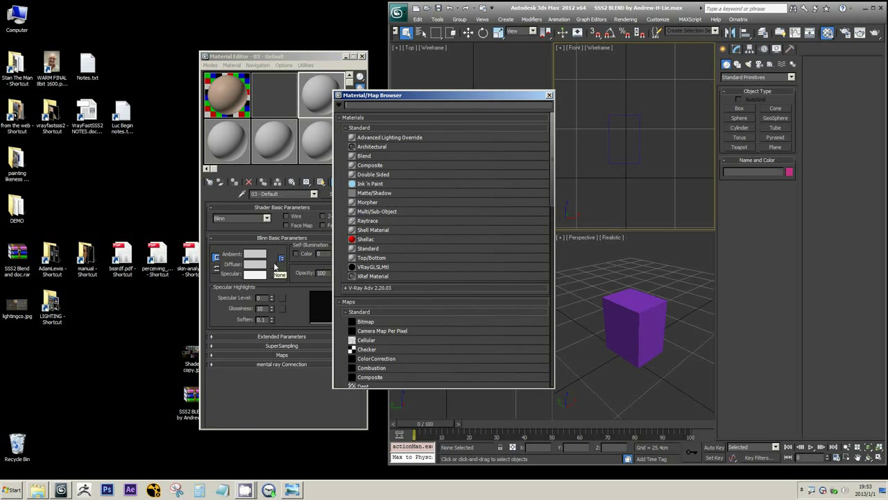
pyautogui.click(368, 230)
pyautogui.scroll(-2, 367, 289)
pyautogui.scroll(-1, 375, 309)
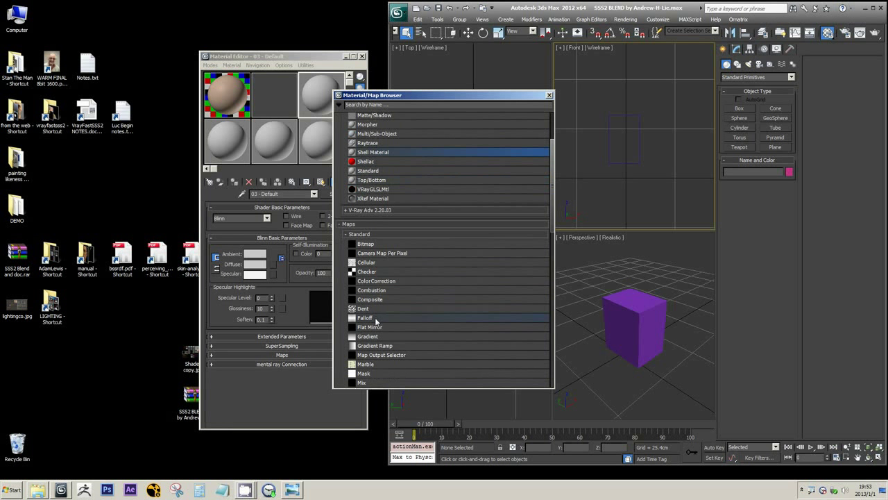
pyautogui.click(365, 317)
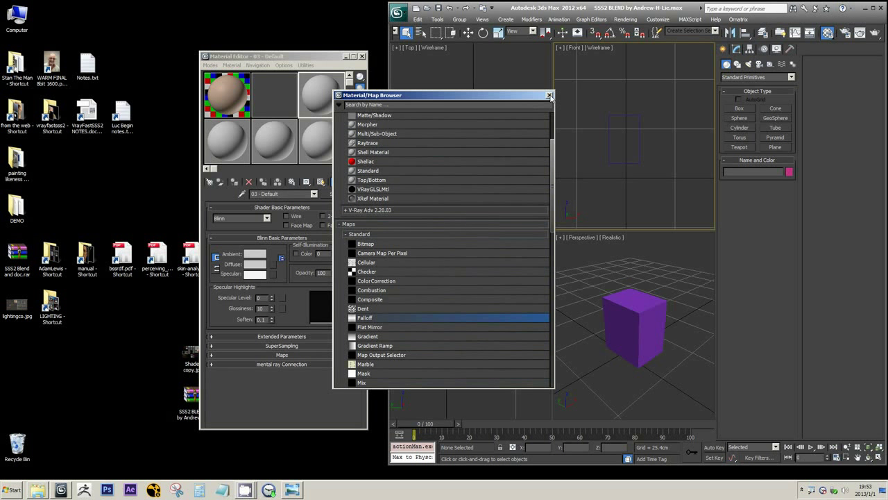
pyautogui.click(550, 96)
# Step: Place the Material Editor over the viewports and open the falloff map in the SSS2 BLEND material's first blend slot
pyautogui.click(280, 115)
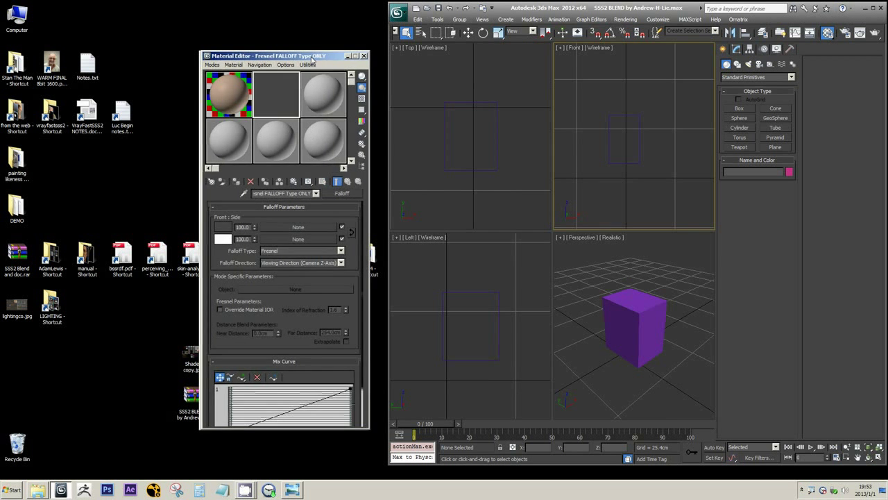
pyautogui.moveTo(311, 58); pyautogui.dragTo(651, 59)
pyautogui.click(568, 95)
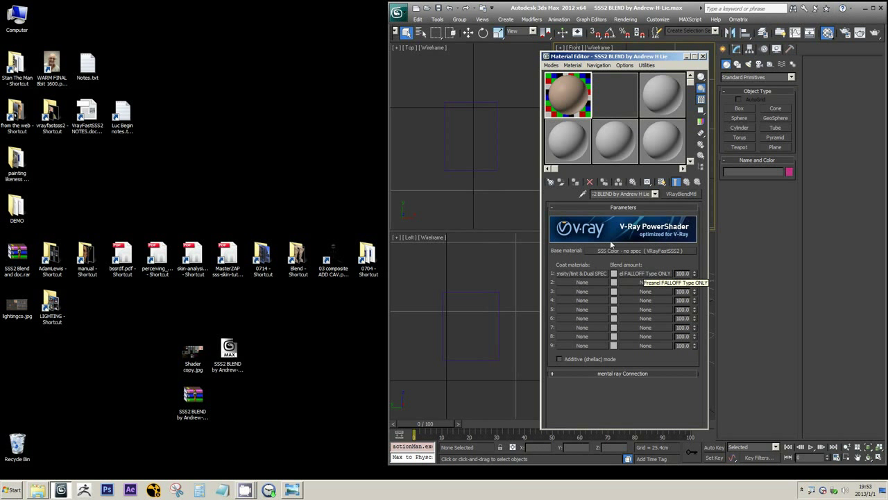
pyautogui.click(635, 274)
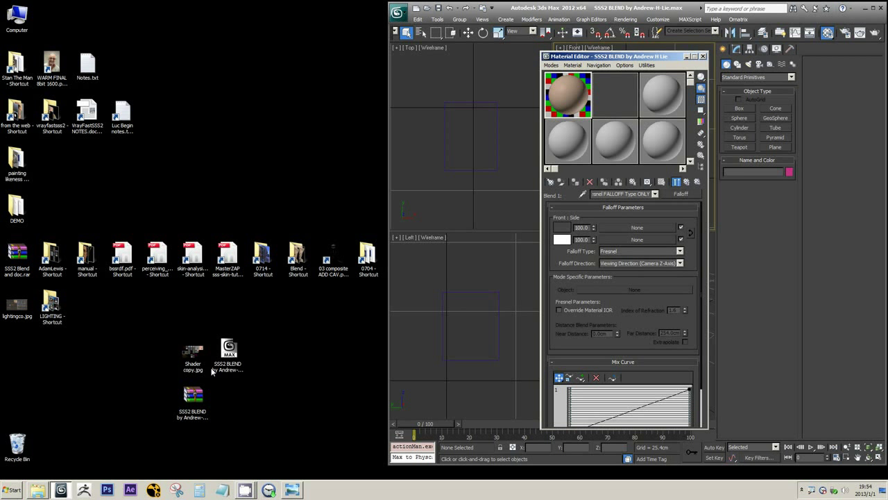
# Step: Open VrayMtlReflectionToSSS2Guide.jpg from the vrayfastsss2 subfolder linked on the desktop
pyautogui.rightClick(55, 254)
pyautogui.click(108, 257)
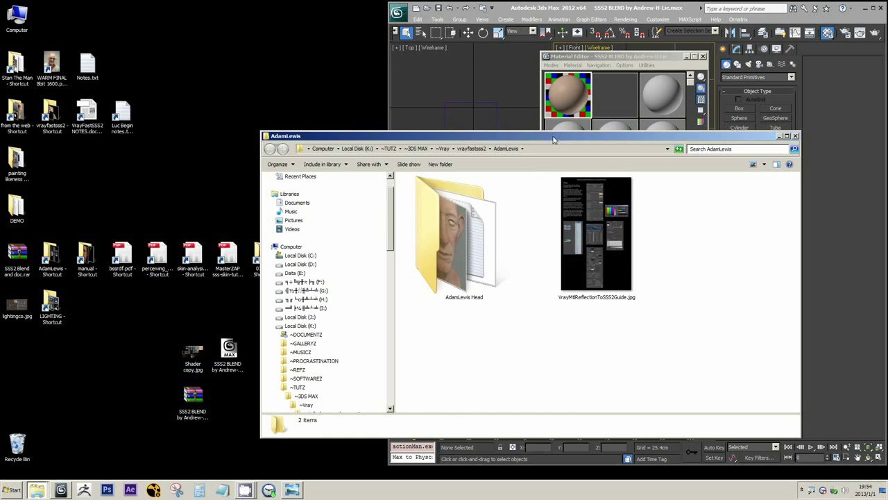
pyautogui.doubleClick(577, 203)
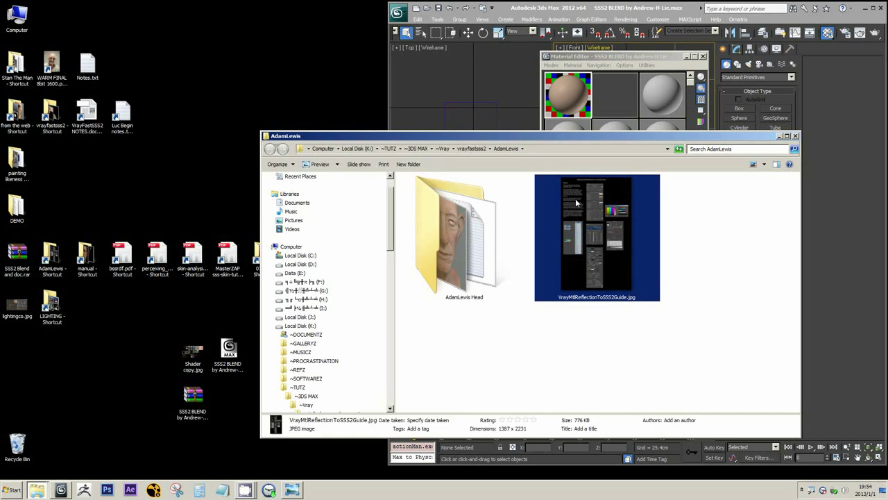
# Step: Examine the Falloff Parameters, mix curve and front color setting in the reflection guide image
pyautogui.scroll(1, 295, 296)
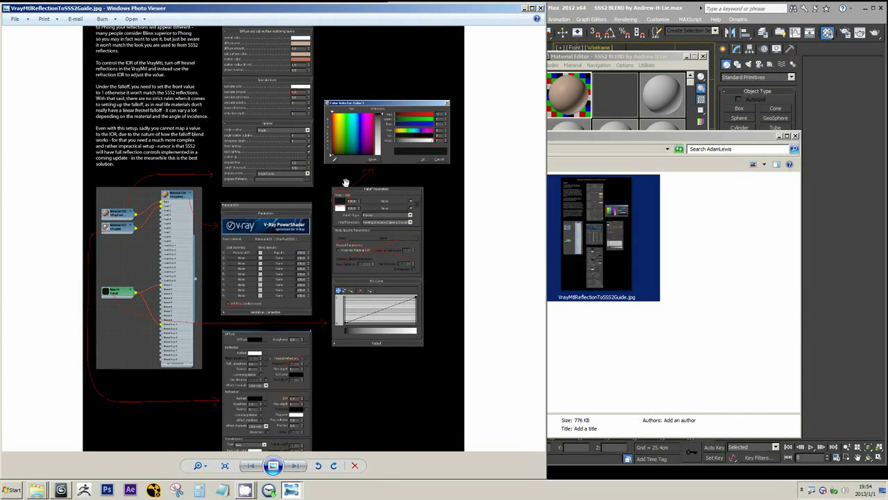
pyautogui.scroll(1, 344, 208)
pyautogui.scroll(1, 330, 234)
pyautogui.moveTo(330, 346); pyautogui.dragTo(271, 313)
pyautogui.moveTo(397, 103); pyautogui.dragTo(394, 254)
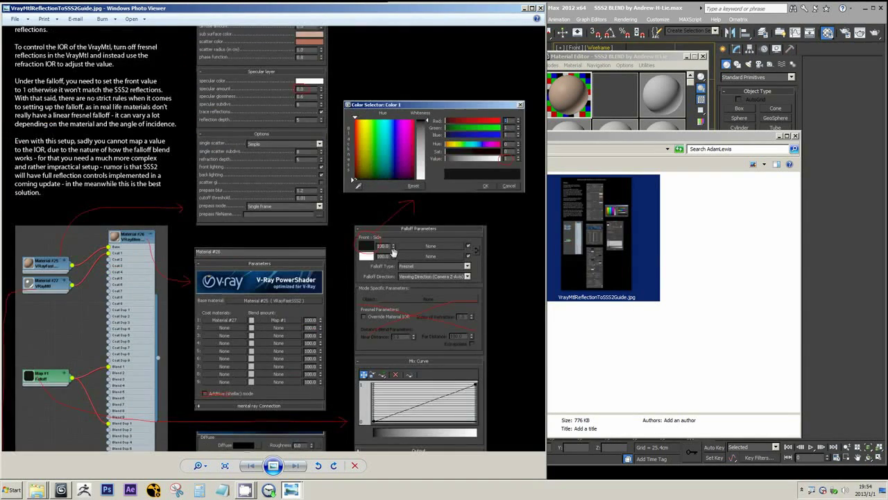
pyautogui.moveTo(417, 290); pyautogui.dragTo(395, 222)
pyautogui.scroll(1, 438, 240)
pyautogui.scroll(-1, 388, 217)
# Step: Move the guide image window clear of the Material Editor, keeping its Falloff Parameters and front color value in view
pyautogui.moveTo(465, 10); pyautogui.dragTo(286, 21)
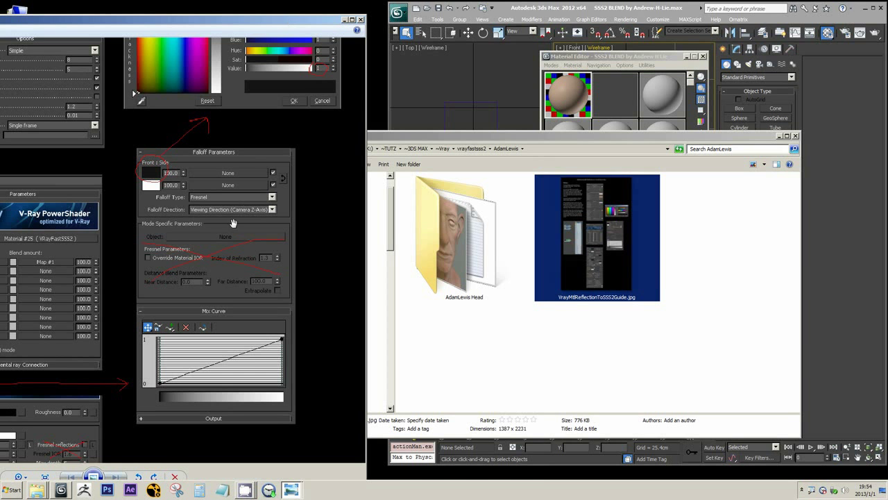
pyautogui.moveTo(104, 252); pyautogui.dragTo(177, 233)
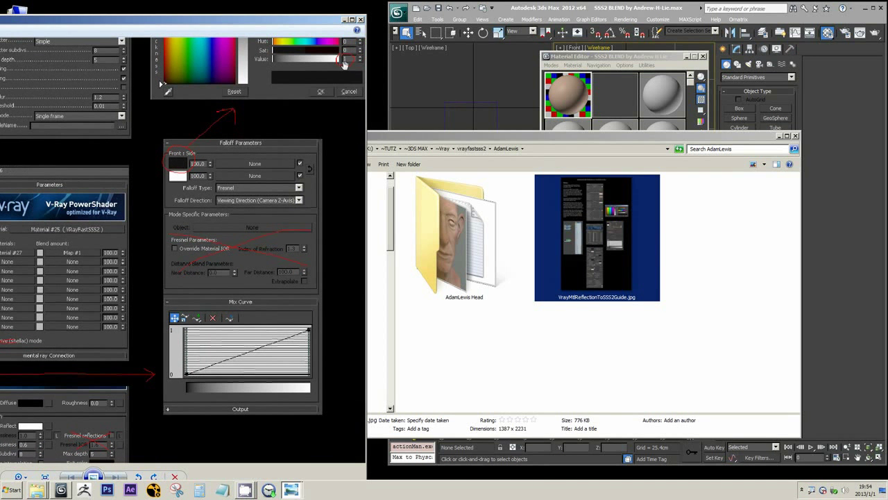
pyautogui.moveTo(300, 21); pyautogui.dragTo(324, 16)
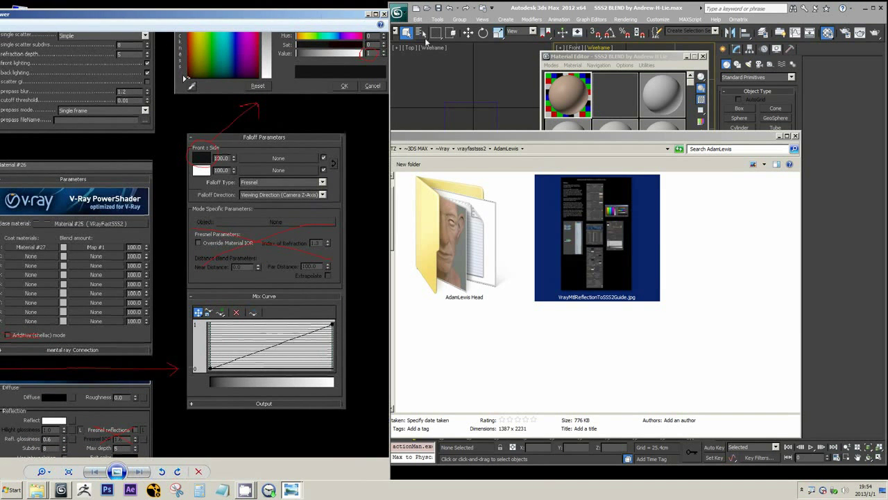
# Step: Clear the folder window off the workspace and shift the reflection guide image closer to the Material Editor
pyautogui.click(780, 136)
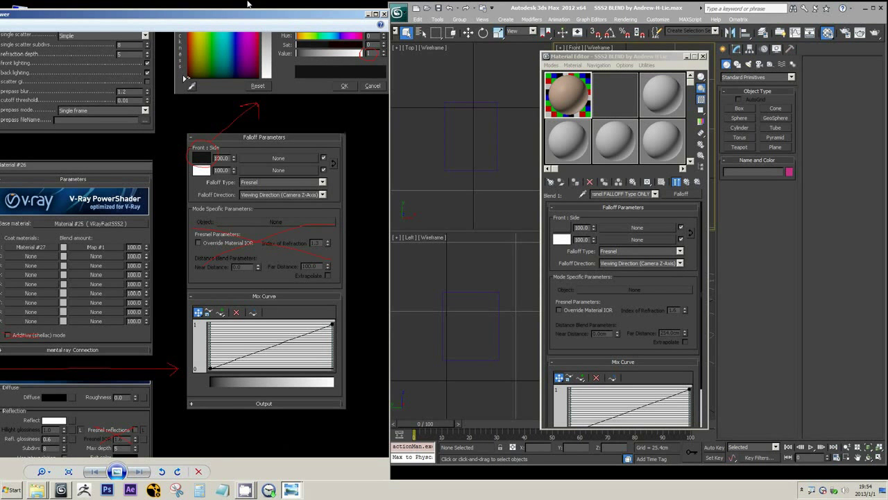
pyautogui.moveTo(252, 16); pyautogui.dragTo(261, 13)
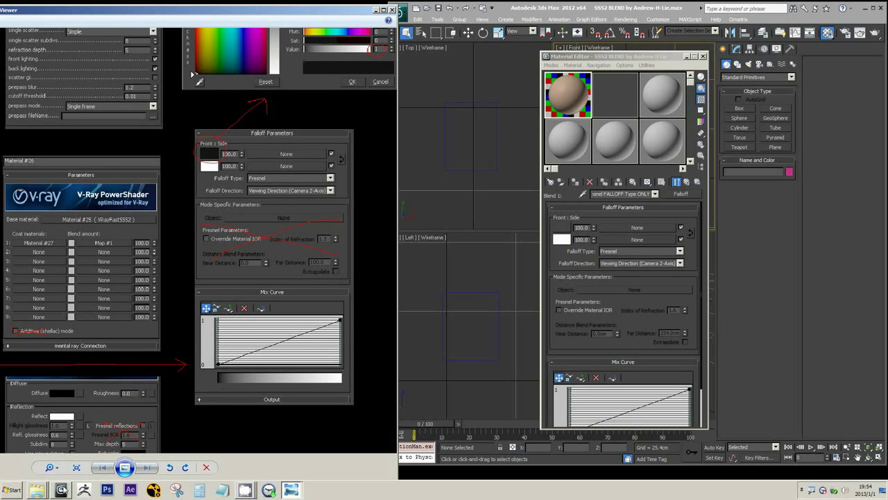
pyautogui.click(43, 491)
pyautogui.click(47, 471)
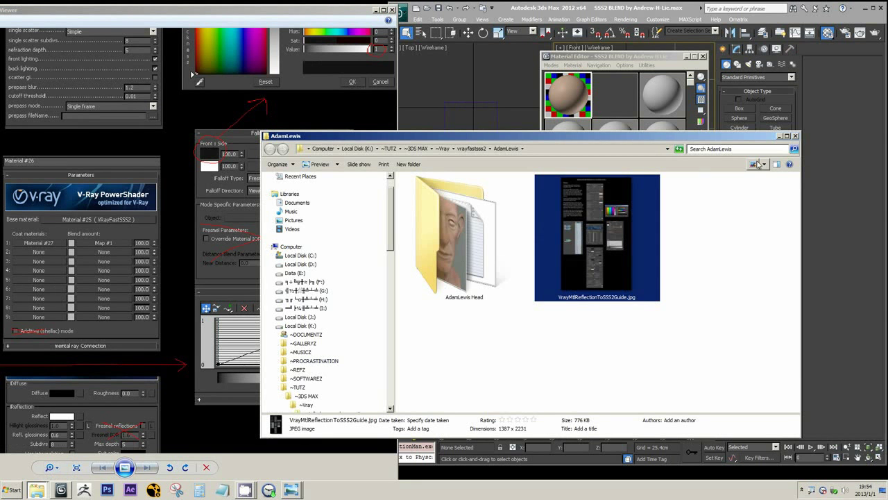
pyautogui.click(778, 136)
pyautogui.moveTo(290, 490)
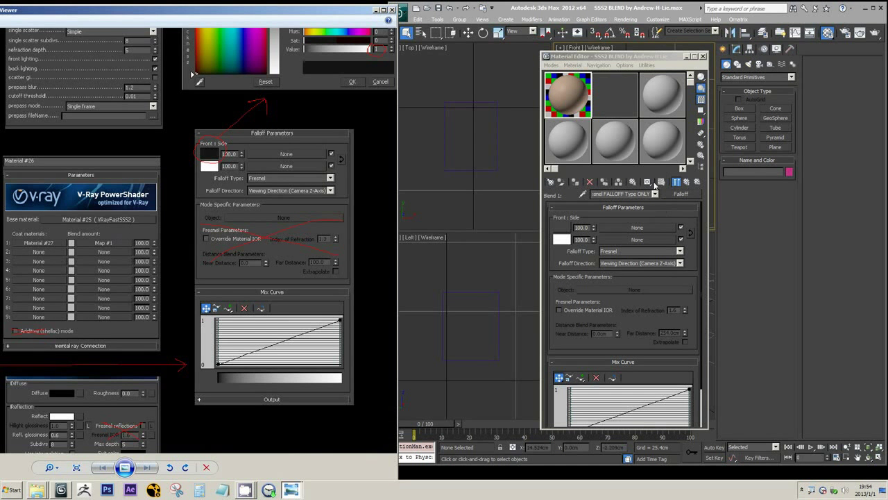
# Step: Reselect Fresnel as the falloff type and toggle Override Material IOR on and back off
pyautogui.click(606, 252)
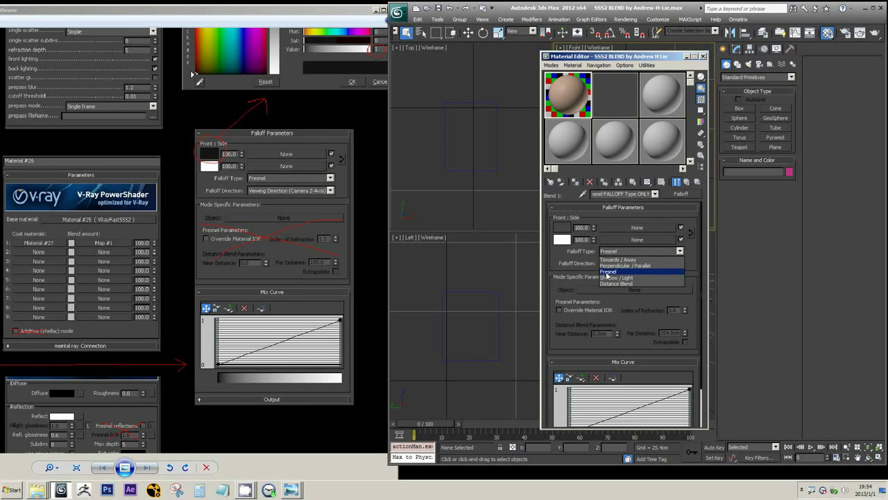
pyautogui.click(601, 271)
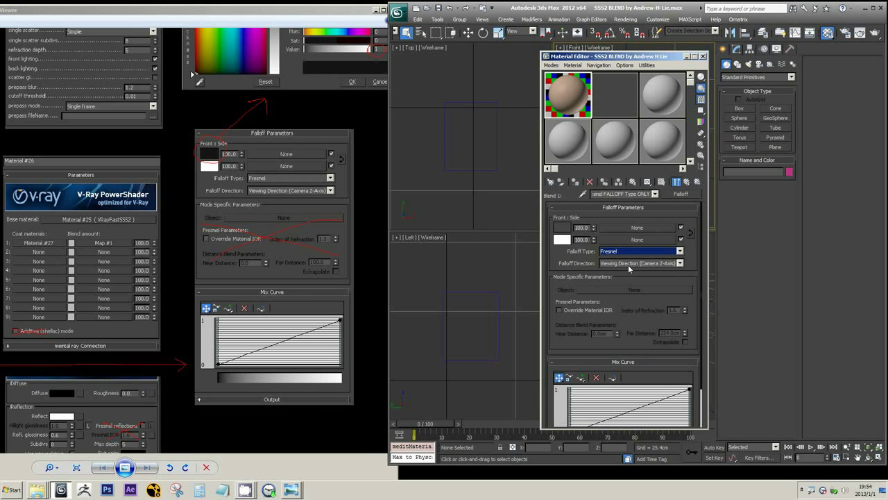
pyautogui.click(559, 310)
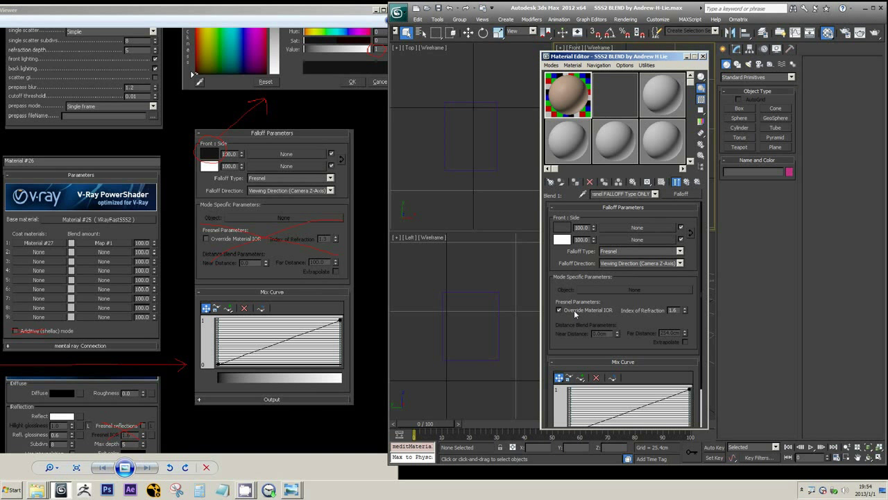
pyautogui.click(575, 313)
pyautogui.click(580, 310)
pyautogui.click(580, 310)
# Step: Open the front color of the Fresnel falloff map in the second sample slot, placing its Color Selector beside the guide's
pyautogui.moveTo(295, 136); pyautogui.dragTo(248, 226)
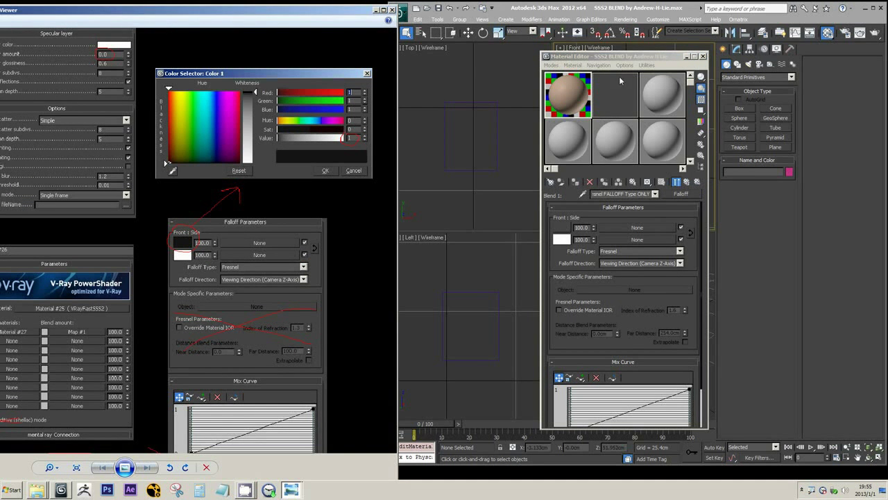
pyautogui.click(614, 106)
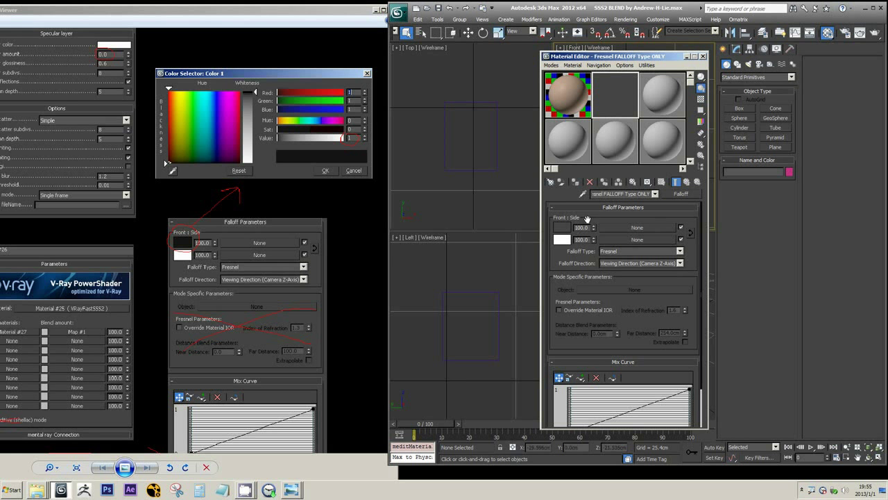
pyautogui.click(562, 227)
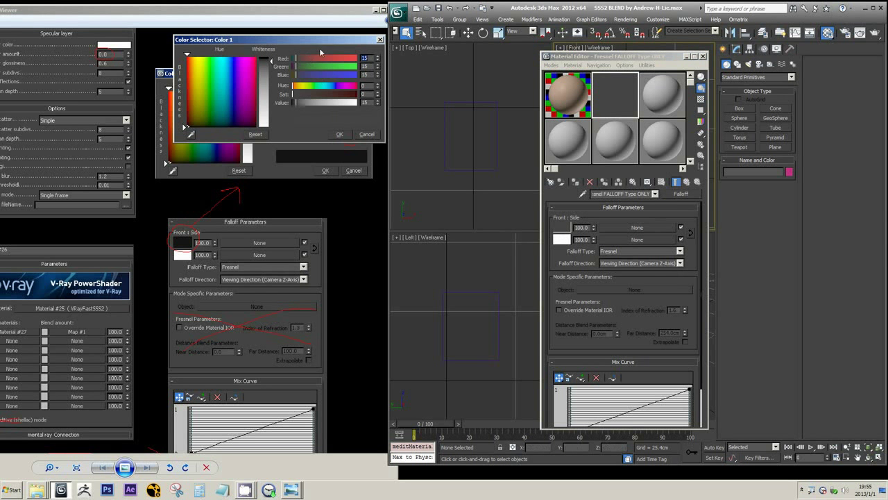
pyautogui.moveTo(320, 41); pyautogui.dragTo(529, 161)
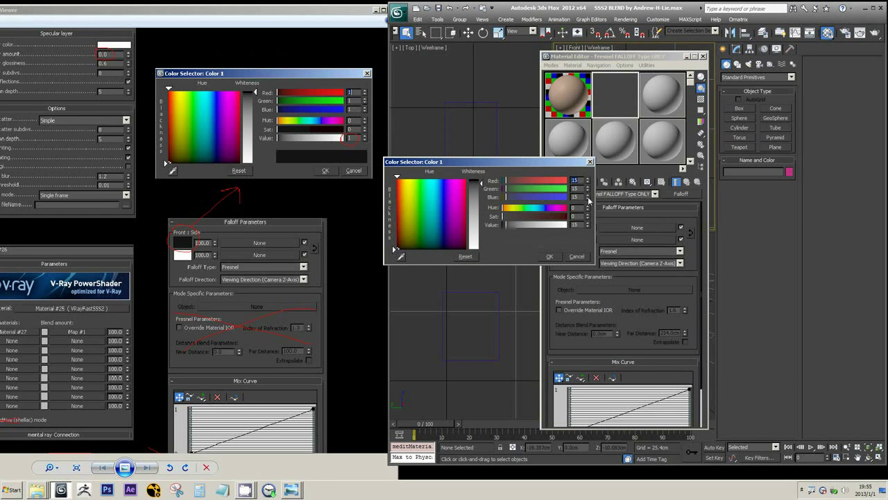
pyautogui.doubleClick(576, 180)
# Step: Bring up Shader copy.jpg and examine its note on modifying the falloff curve to control edge reflection
pyautogui.moveTo(258, 263); pyautogui.dragTo(256, 148)
pyautogui.scroll(-3, 302, 273)
pyautogui.scroll(-3, 194, 365)
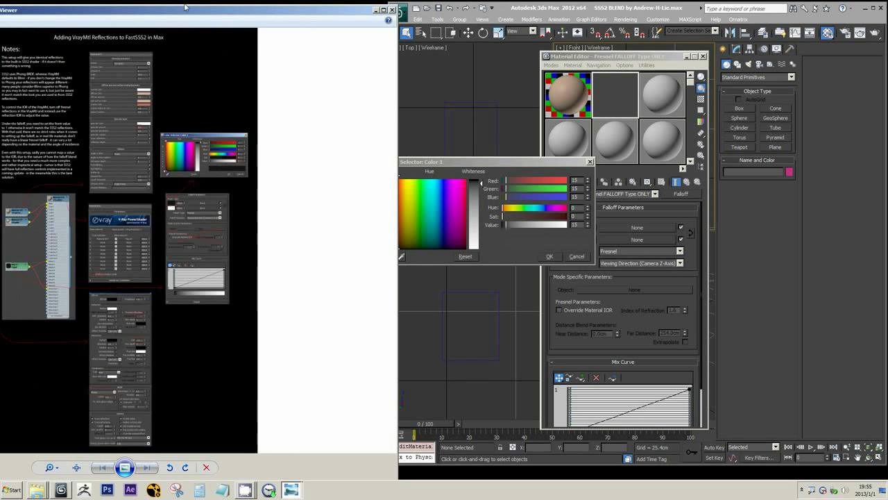
pyautogui.moveTo(185, 19); pyautogui.dragTo(266, 18)
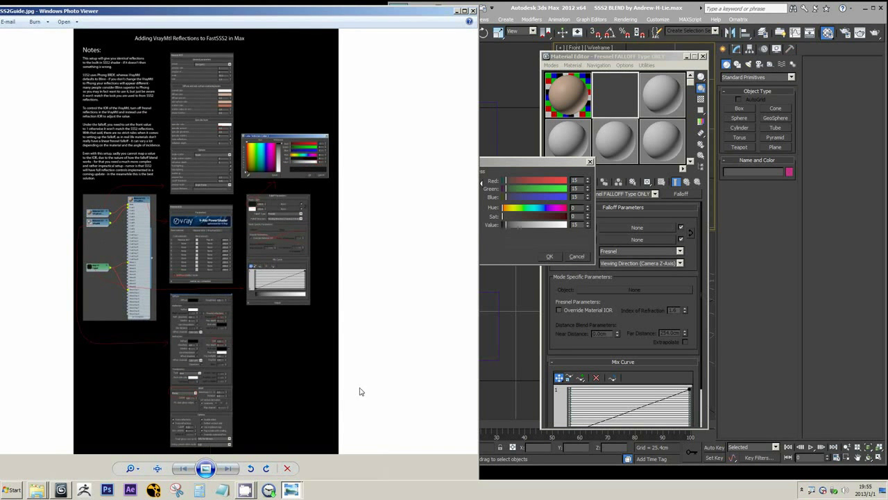
pyautogui.click(366, 470)
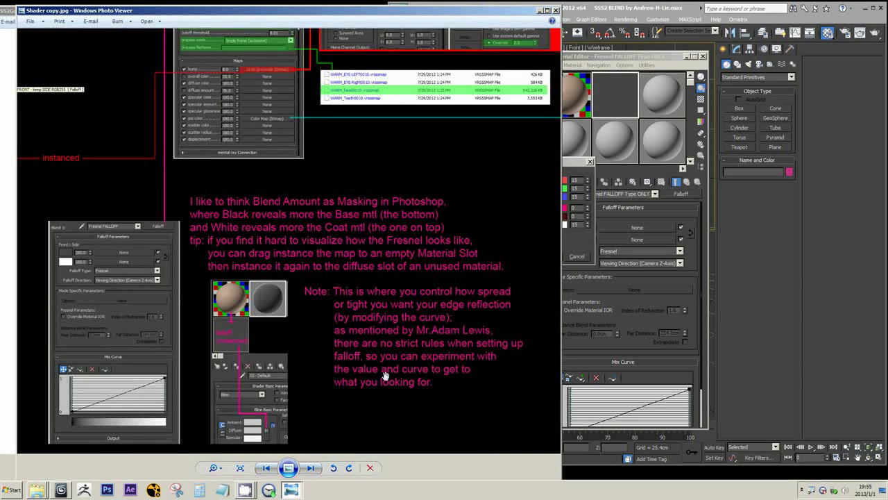
pyautogui.moveTo(422, 315); pyautogui.dragTo(393, 315)
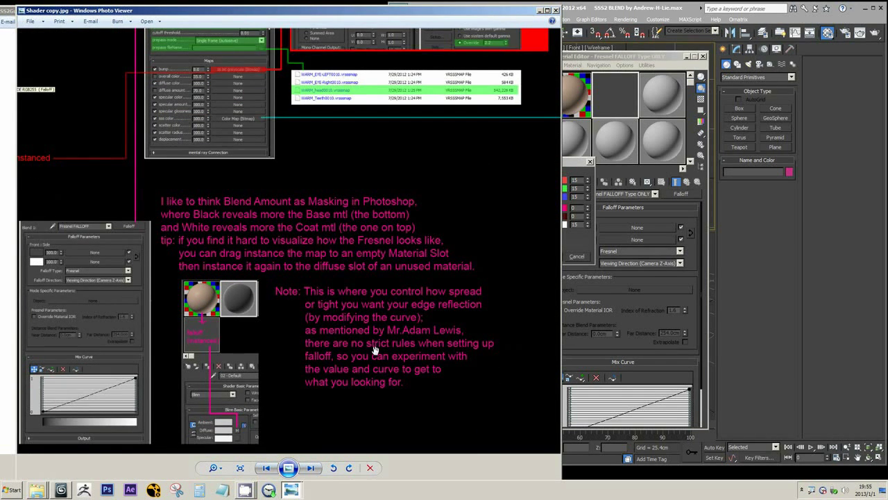
pyautogui.scroll(1, 376, 350)
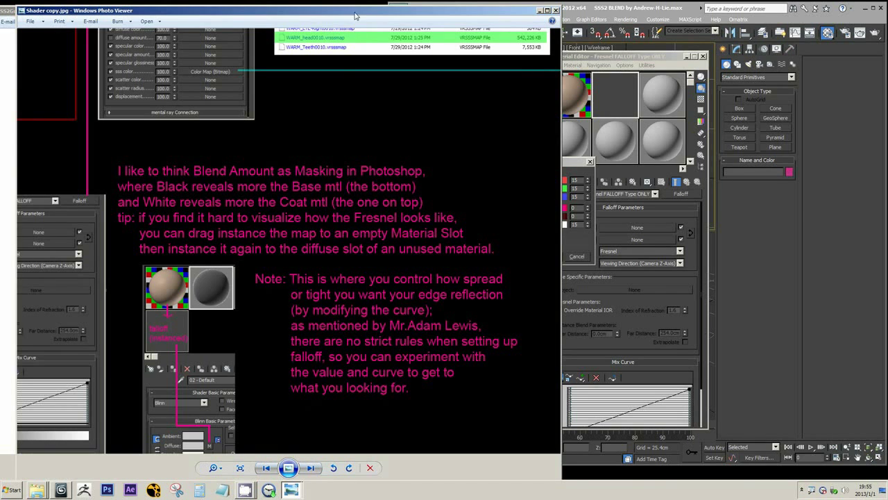
# Step: Move the shader chart aside and read the reflection guide's paragraph on the front value and rules for setting up the falloff
pyautogui.moveTo(355, 15); pyautogui.dragTo(562, 239)
pyautogui.click(154, 144)
pyautogui.scroll(4, 153, 145)
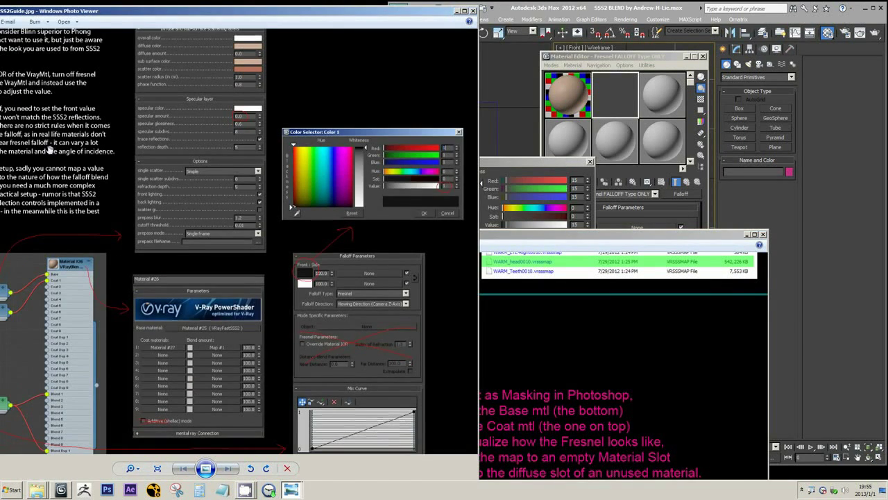
pyautogui.moveTo(122, 14); pyautogui.dragTo(256, 22)
pyautogui.scroll(3, 171, 188)
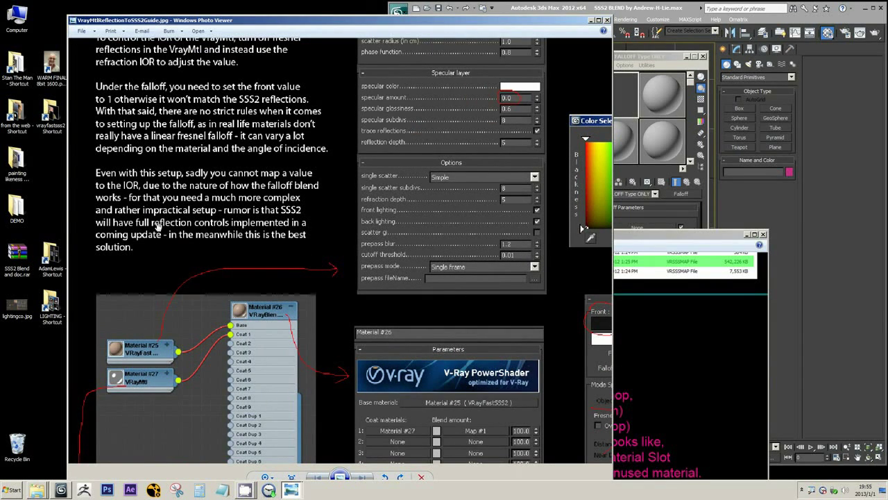
pyautogui.moveTo(160, 194); pyautogui.dragTo(166, 236)
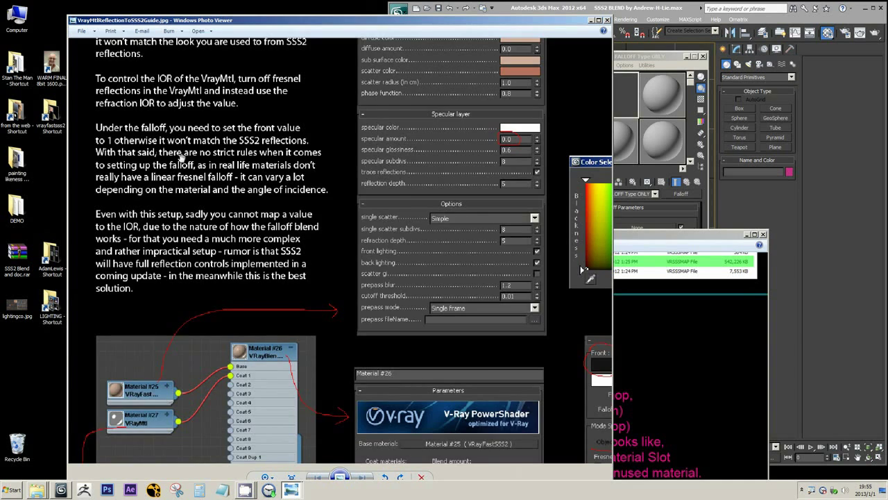
pyautogui.scroll(1, 172, 154)
pyautogui.moveTo(171, 154); pyautogui.dragTo(192, 159)
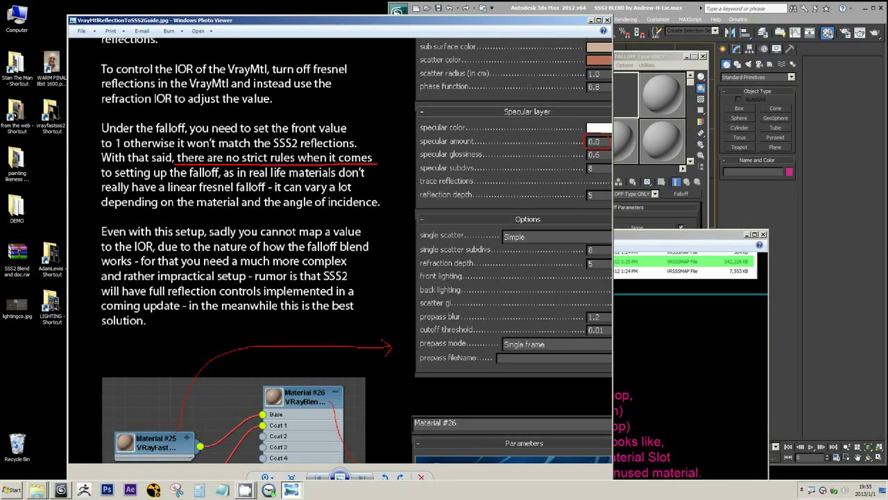
pyautogui.moveTo(97, 176); pyautogui.dragTo(372, 177)
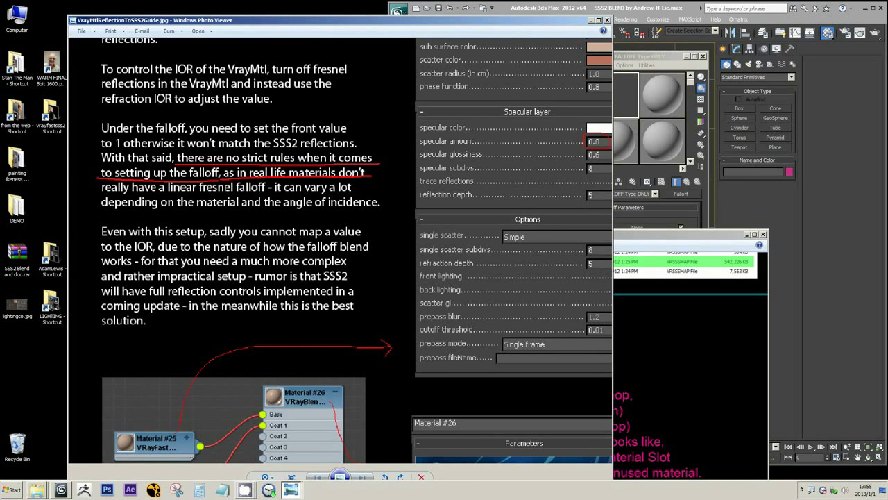
pyautogui.moveTo(113, 196); pyautogui.dragTo(243, 195)
pyautogui.press('Escape')
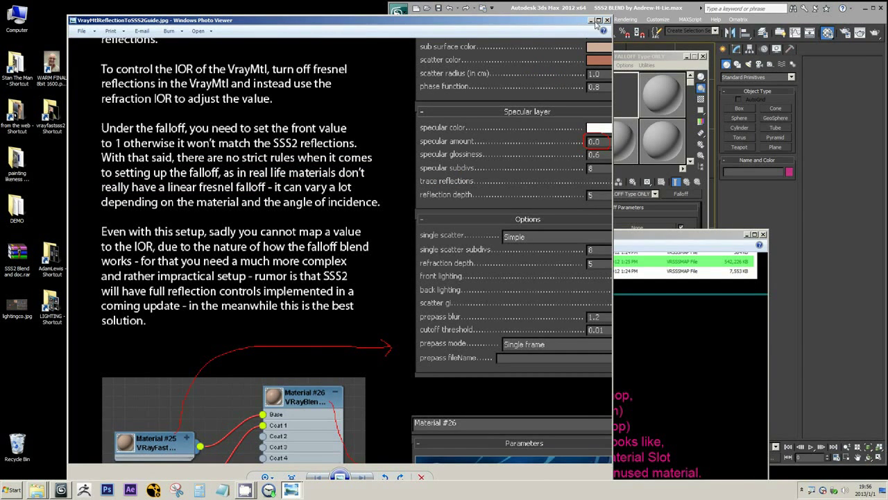
# Step: Reposition the reflection guide beside the falloff's Color Selector, with the guide's front color values in view
pyautogui.click(592, 22)
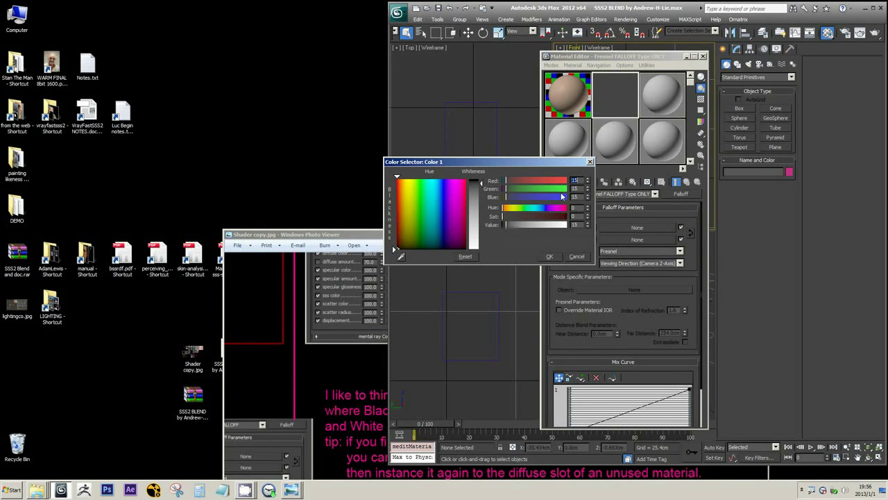
pyautogui.click(323, 236)
pyautogui.scroll(2, 375, 298)
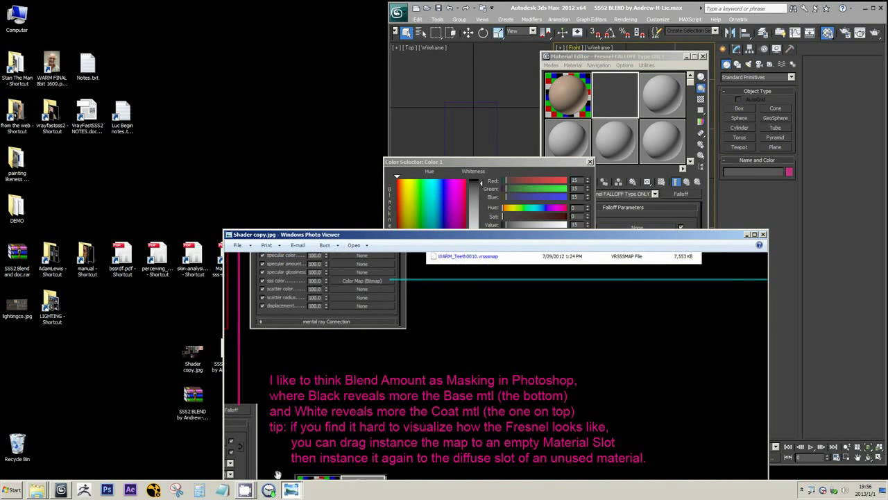
pyautogui.click(289, 488)
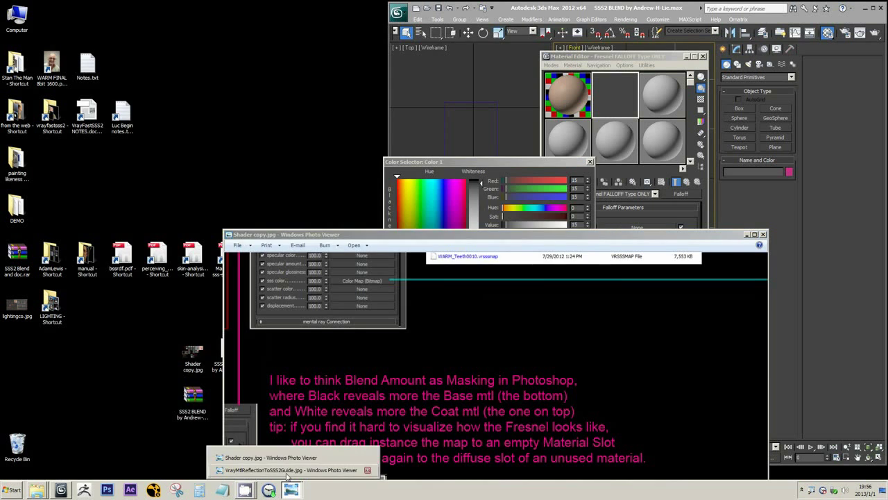
pyautogui.click(290, 471)
pyautogui.moveTo(392, 162); pyautogui.dragTo(39, 179)
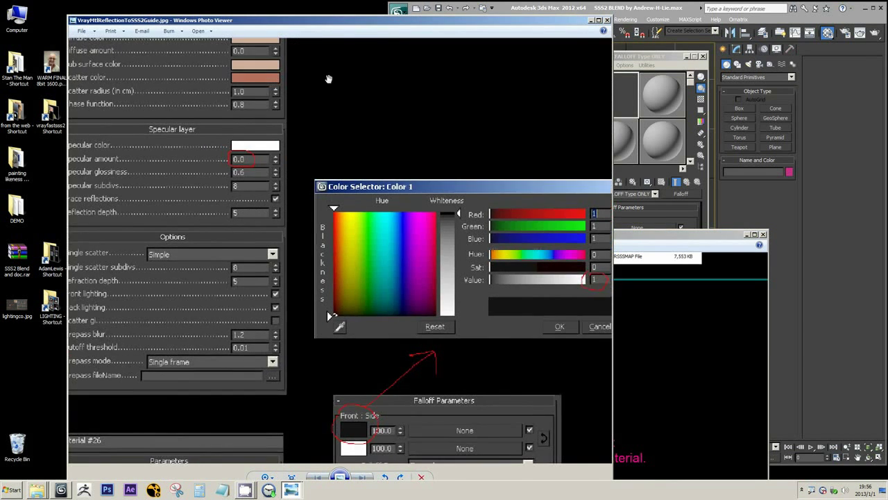
pyautogui.moveTo(307, 238); pyautogui.dragTo(256, 208)
pyautogui.moveTo(490, 25); pyautogui.dragTo(260, 34)
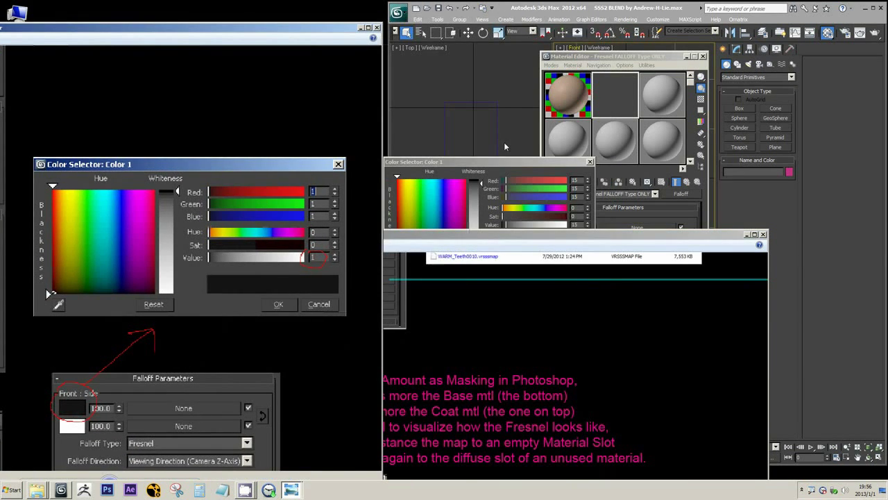
# Step: Set the falloff's front color to red 1, green 1 and blue 1, and close the Color Selector
pyautogui.click(533, 169)
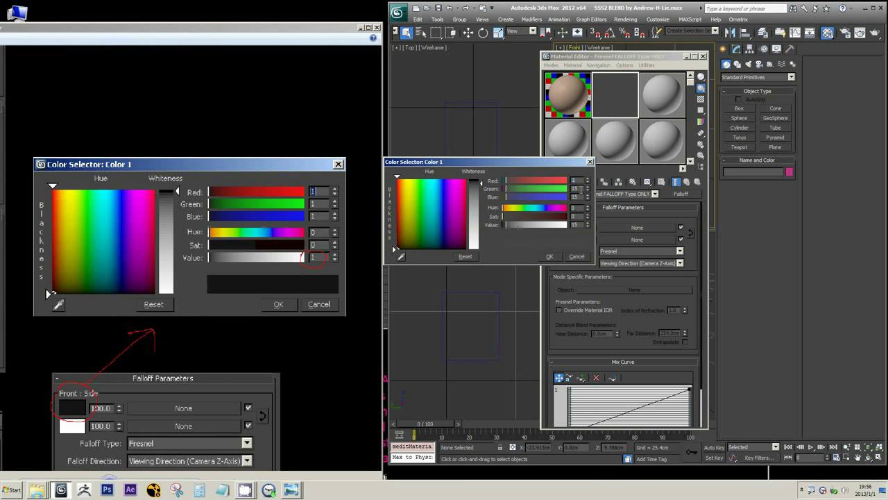
pyautogui.doubleClick(582, 189)
pyautogui.write('1')
pyautogui.doubleClick(581, 198)
pyautogui.write('1')
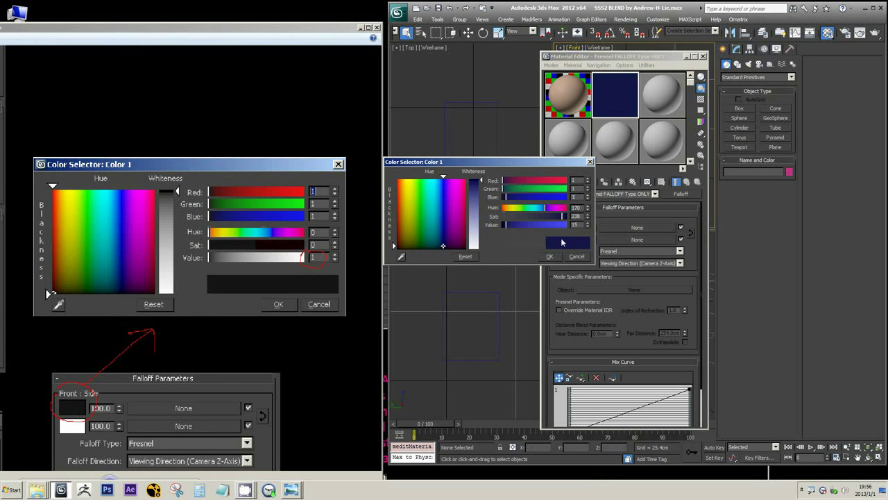
pyautogui.click(577, 256)
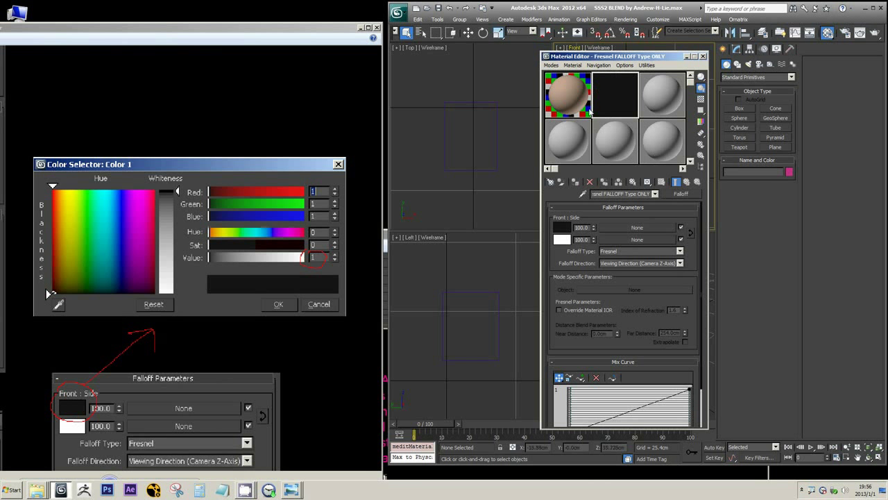
# Step: Check the falloff's front and side colors against the Falloff Parameters in the reflection guide
pyautogui.click(568, 227)
pyautogui.click(574, 256)
pyautogui.click(564, 240)
pyautogui.click(576, 259)
pyautogui.moveTo(189, 263); pyautogui.dragTo(184, 95)
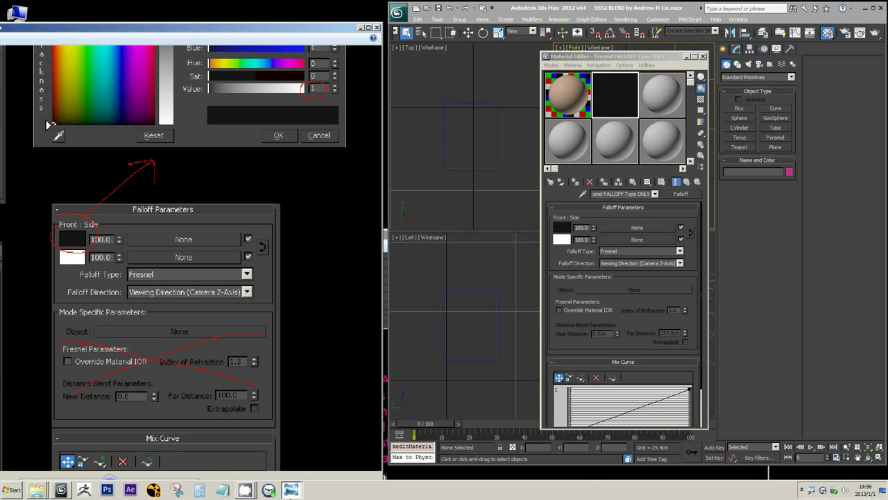
# Step: Bring Shader copy.jpg beside the Material Editor and examine its tip on instancing the falloff map to preview the Fresnel effect
pyautogui.click(289, 487)
pyautogui.moveTo(299, 489)
pyautogui.click(292, 458)
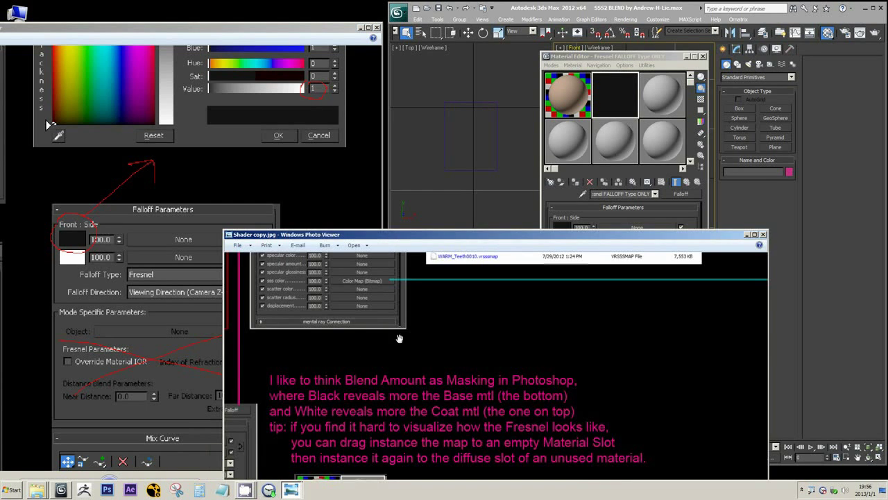
pyautogui.doubleClick(479, 238)
pyautogui.moveTo(281, 2); pyautogui.dragTo(273, 50)
pyautogui.scroll(-2, 199, 305)
pyautogui.scroll(2, 206, 274)
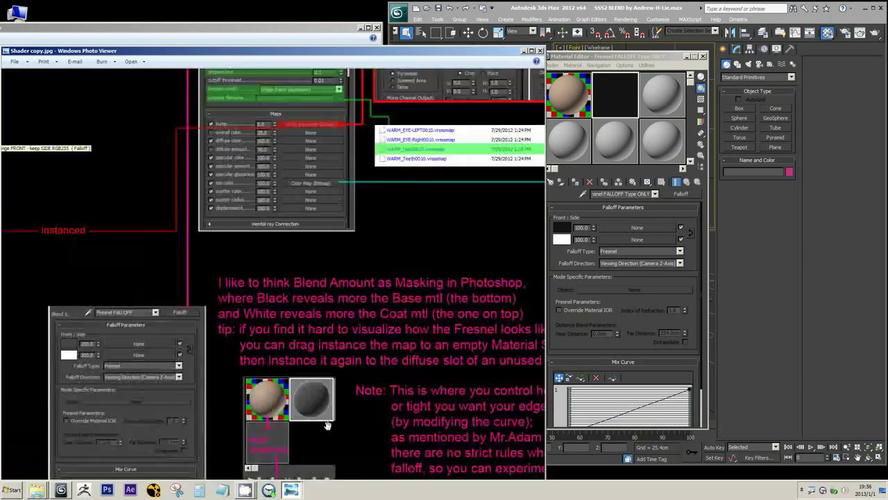
pyautogui.scroll(-3, 306, 357)
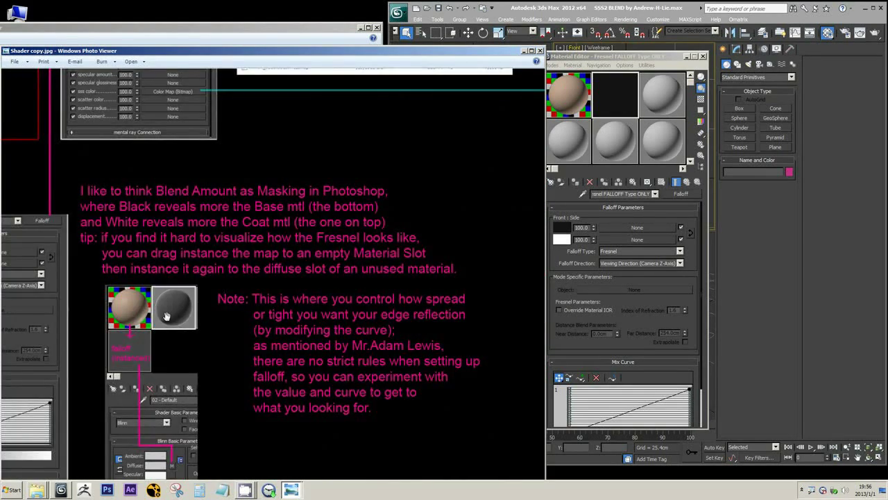
pyautogui.scroll(2, 121, 334)
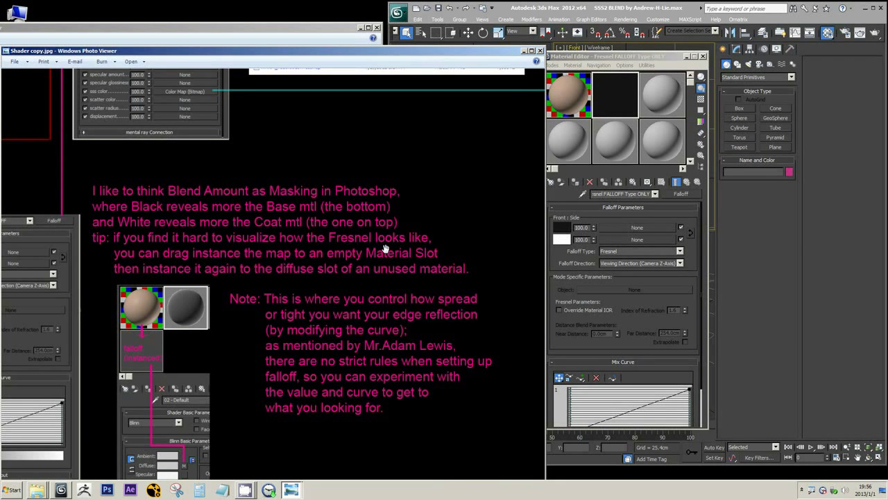
# Step: Change the unused 03 - Default material from Standard to VRayMtl
pyautogui.click(668, 110)
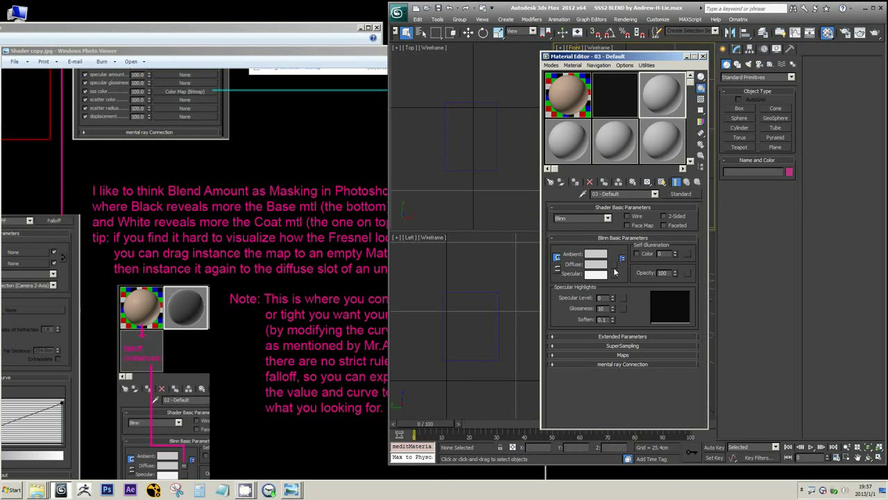
pyautogui.click(680, 194)
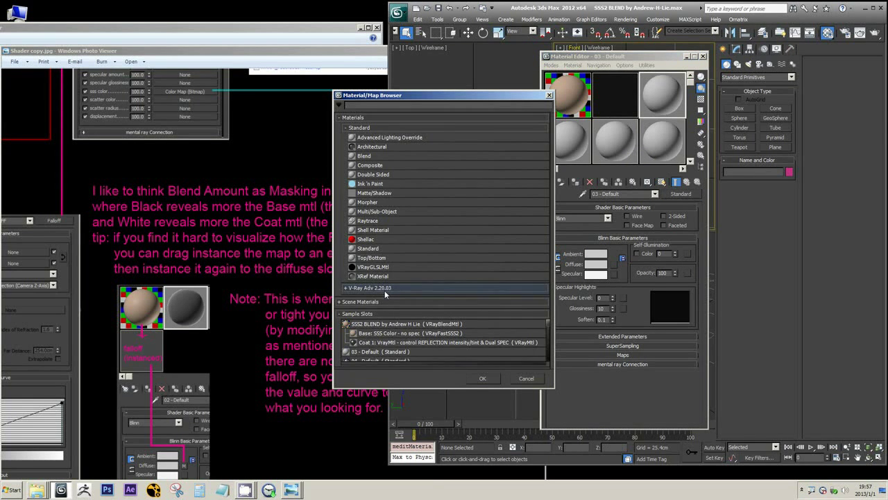
pyautogui.click(385, 291)
pyautogui.scroll(-2, 373, 350)
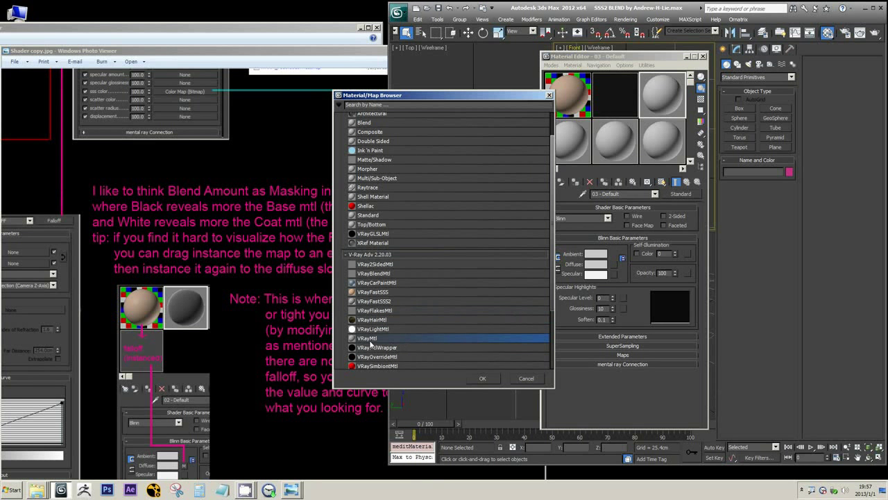
pyautogui.click(484, 378)
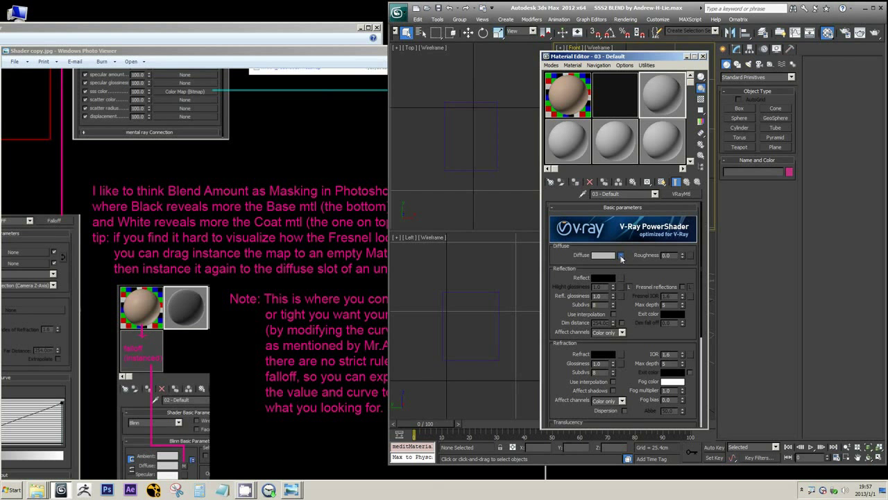
# Step: Assign the Fresnel falloff map as an instance to the 03 - Default material's diffuse, and open its magnified sample preview
pyautogui.click(621, 256)
pyautogui.click(533, 376)
pyautogui.moveTo(616, 87); pyautogui.dragTo(622, 258)
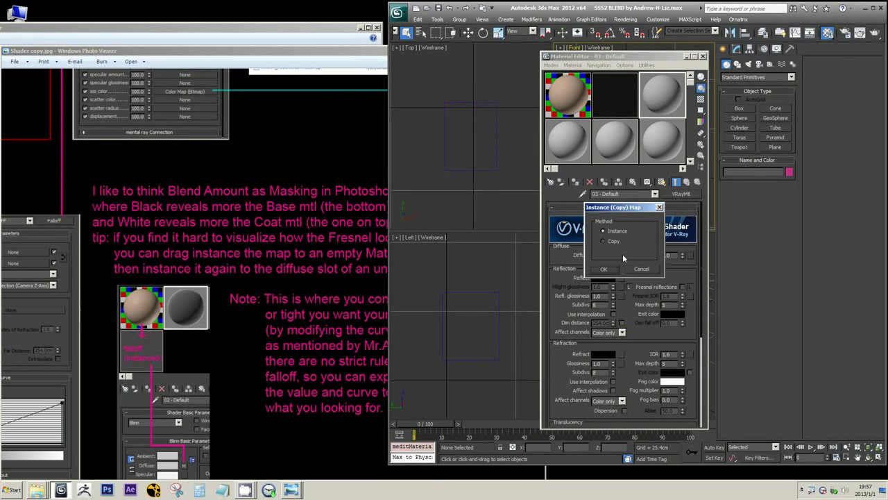
pyautogui.click(603, 269)
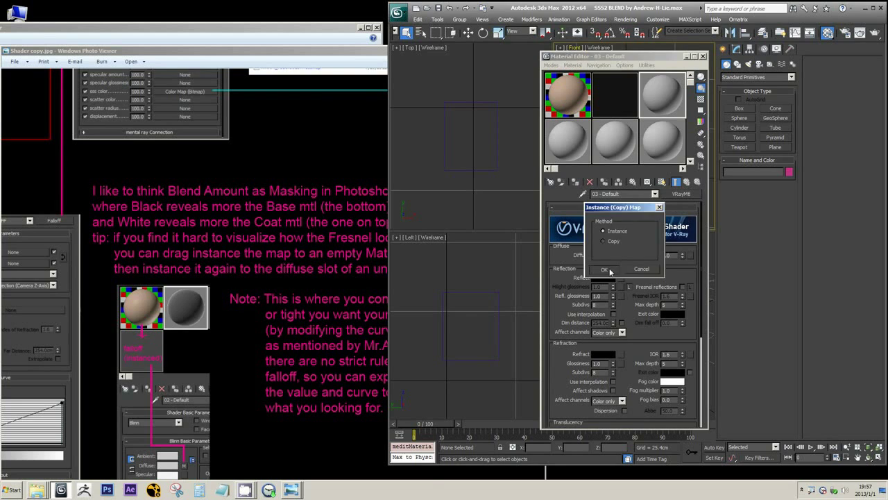
pyautogui.doubleClick(661, 96)
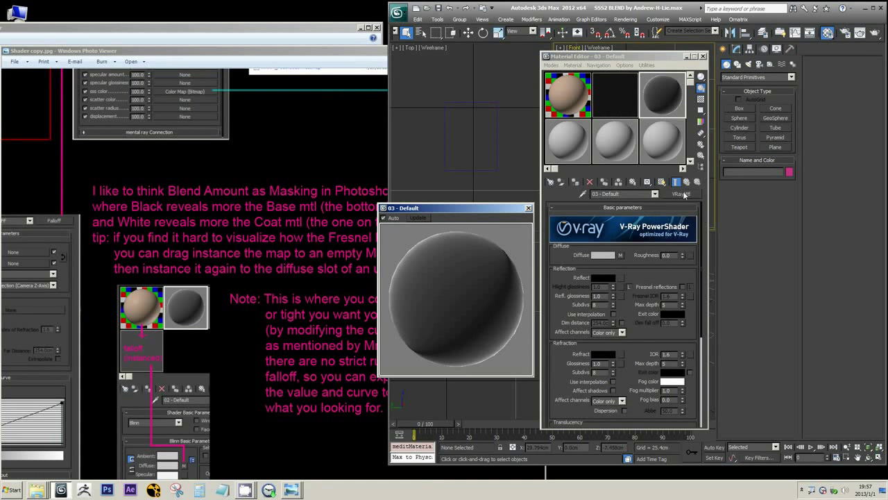
# Step: Open the instanced Fresnel falloff map and set both end points of its mix curve to Bezier-Corner
pyautogui.click(620, 254)
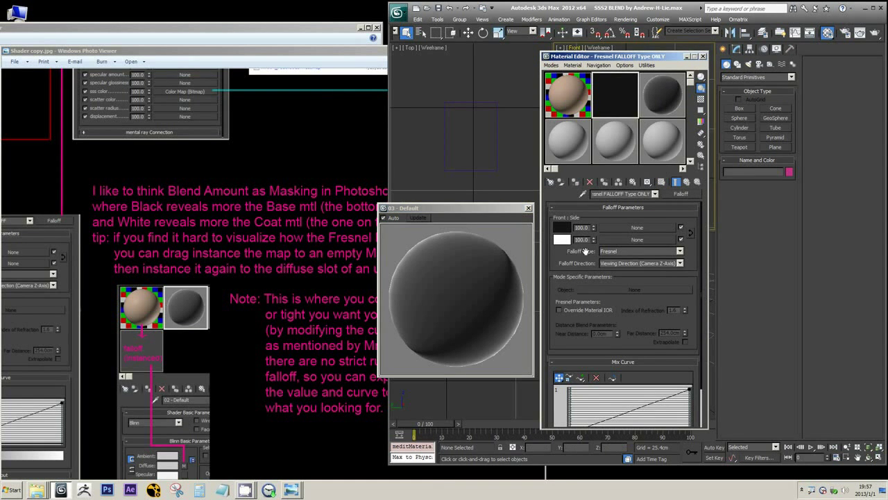
pyautogui.moveTo(701, 282); pyautogui.dragTo(702, 349)
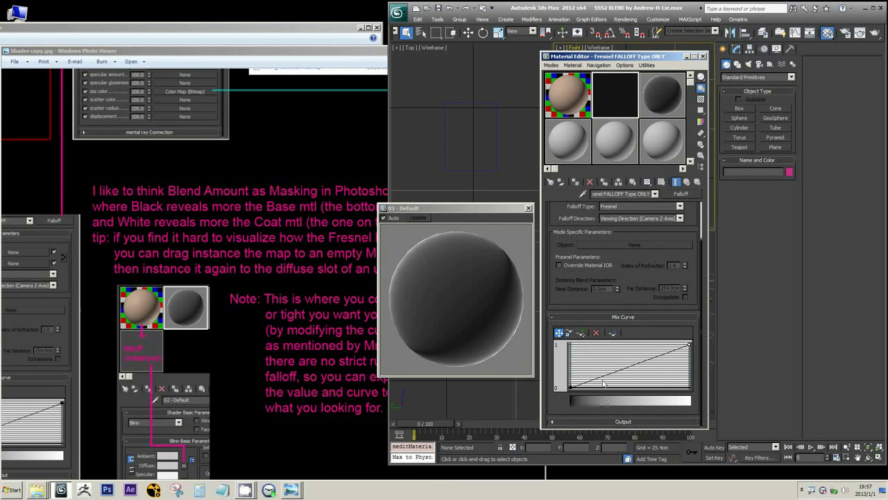
pyautogui.rightClick(688, 350)
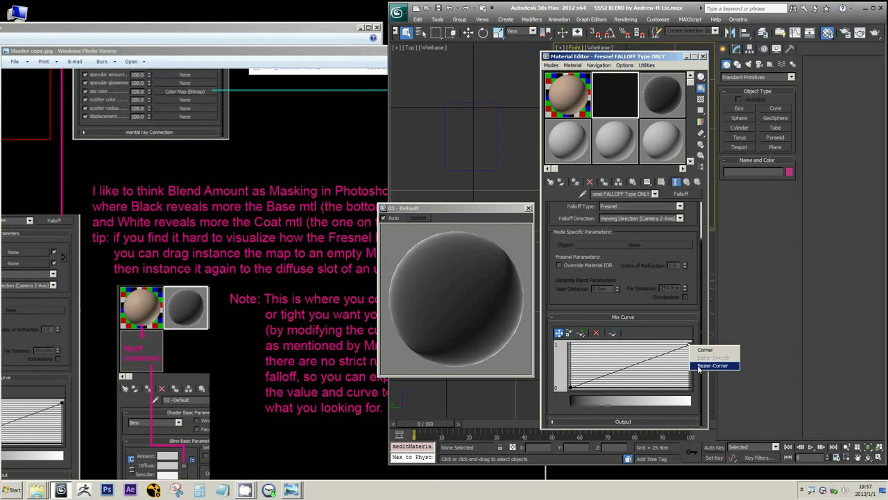
pyautogui.click(709, 366)
pyautogui.rightClick(570, 386)
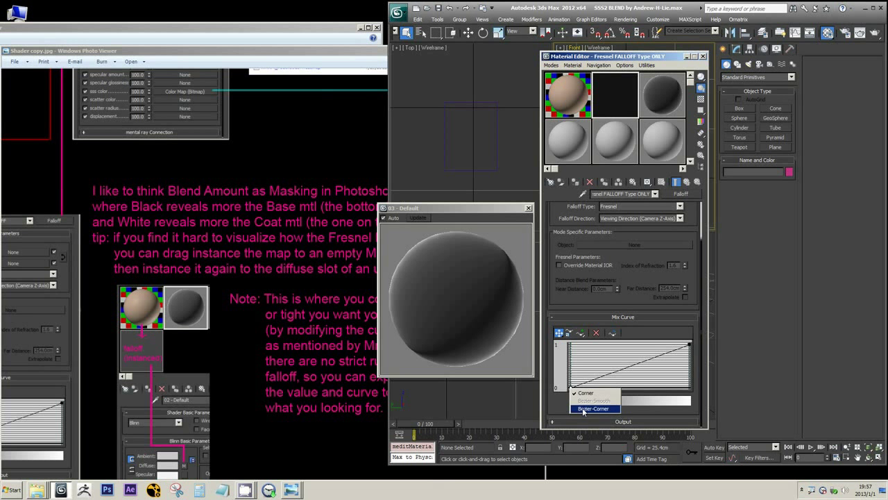
pyautogui.click(587, 410)
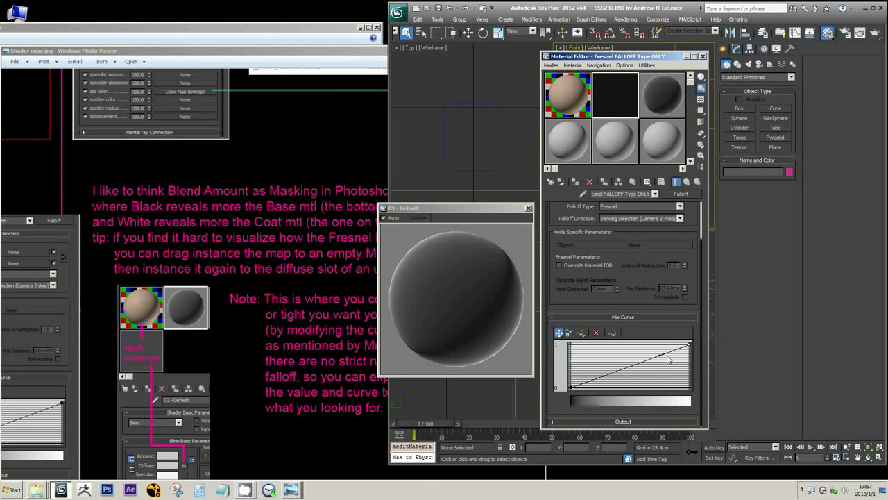
# Step: Try bending the falloff's mix curve into an S-shape with the end-point handles to tighten the edge reflection in the preview
pyautogui.moveTo(661, 355); pyautogui.dragTo(616, 344)
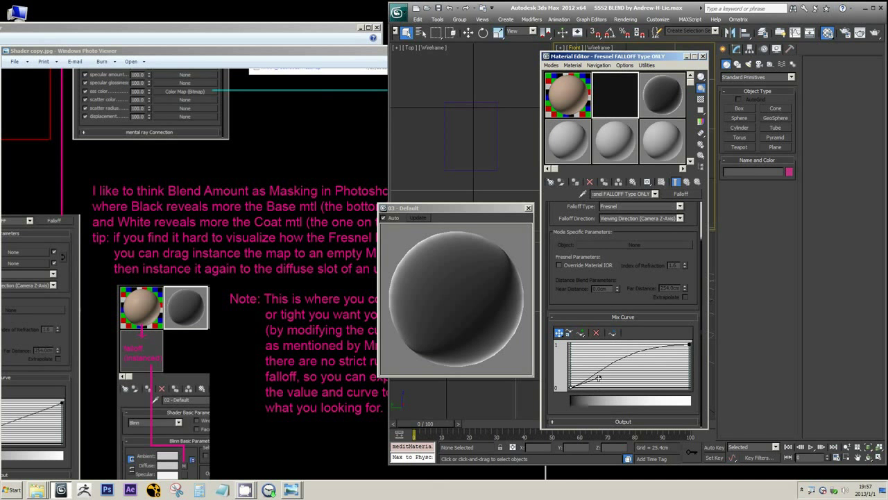
pyautogui.moveTo(598, 378); pyautogui.dragTo(635, 400)
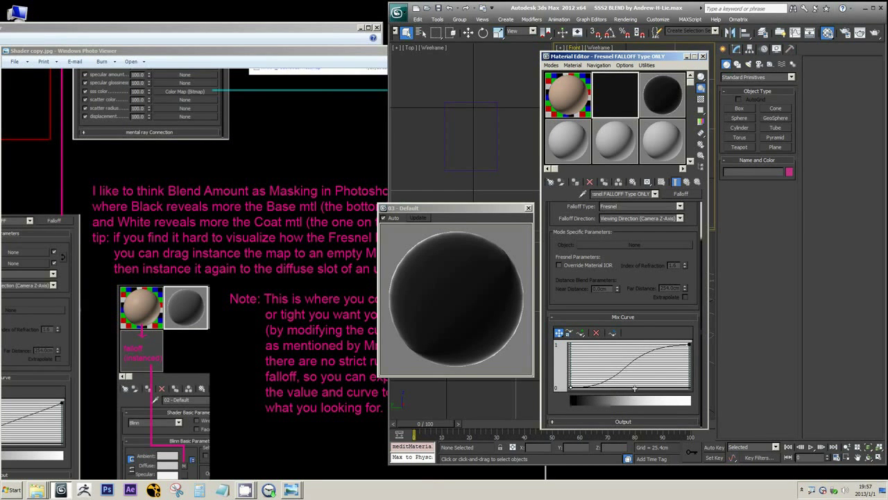
pyautogui.moveTo(634, 388); pyautogui.dragTo(669, 397)
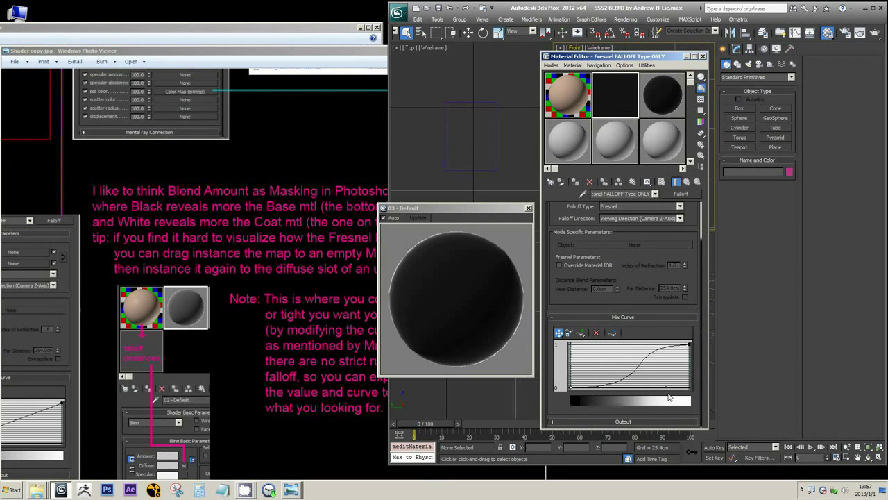
pyautogui.click(690, 345)
pyautogui.moveTo(617, 343); pyautogui.dragTo(600, 341)
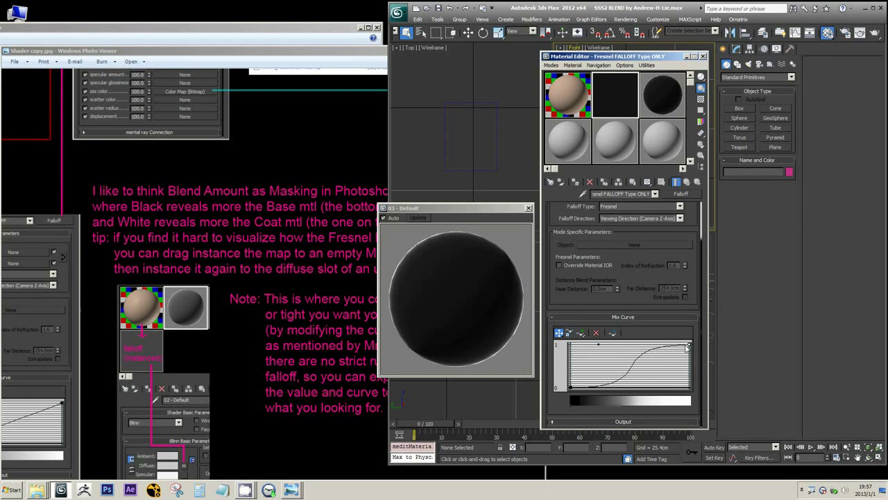
# Step: Restore the straight mix curve by setting both end points to Corner, and close the magnified sample preview
pyautogui.rightClick(688, 346)
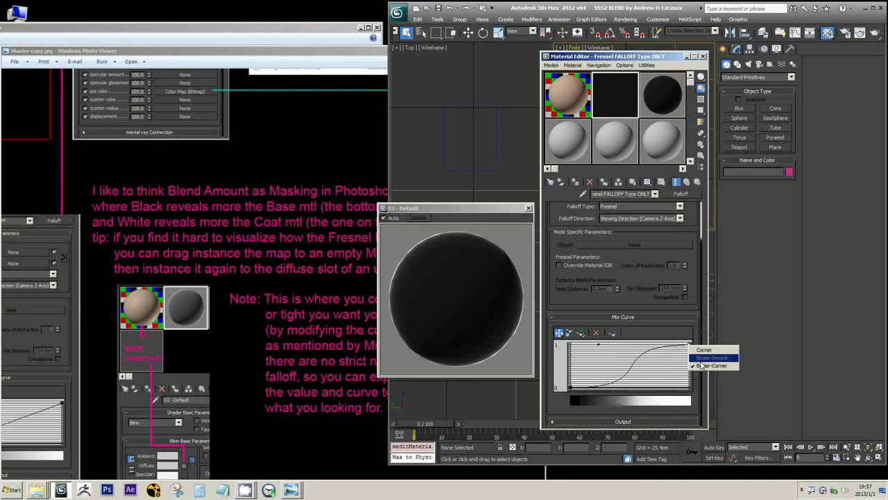
pyautogui.click(703, 350)
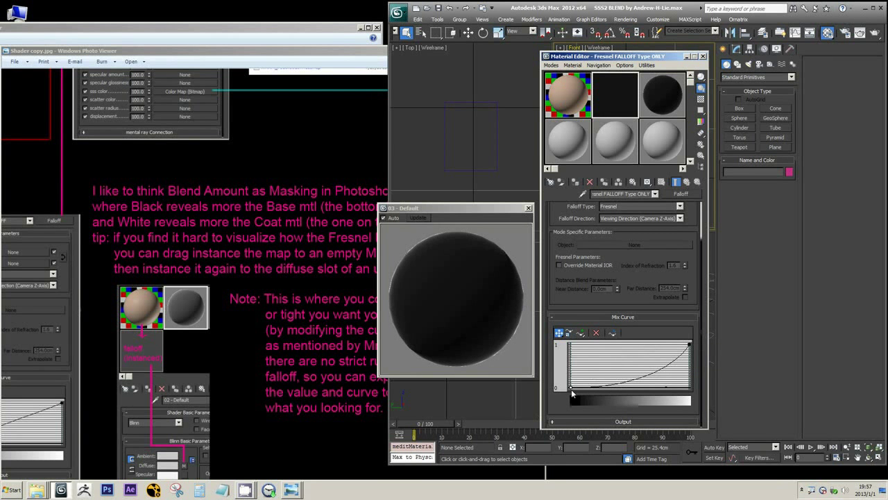
pyautogui.rightClick(572, 390)
pyautogui.click(583, 394)
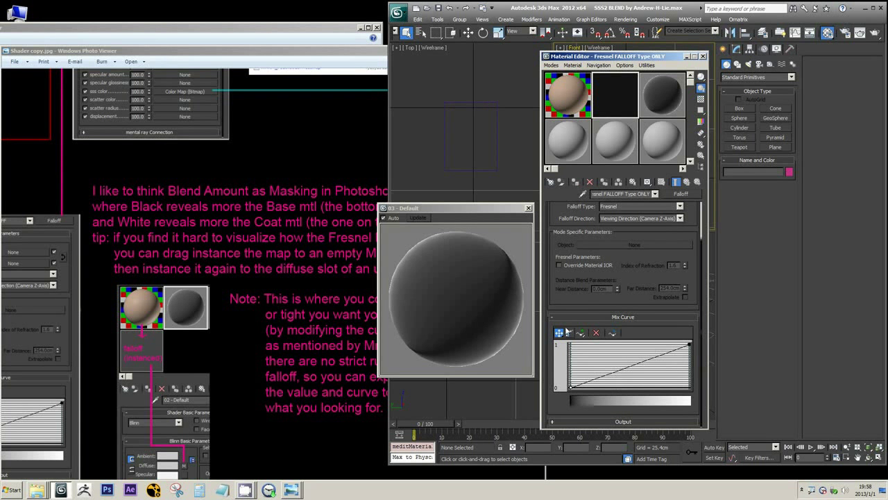
pyautogui.click(528, 207)
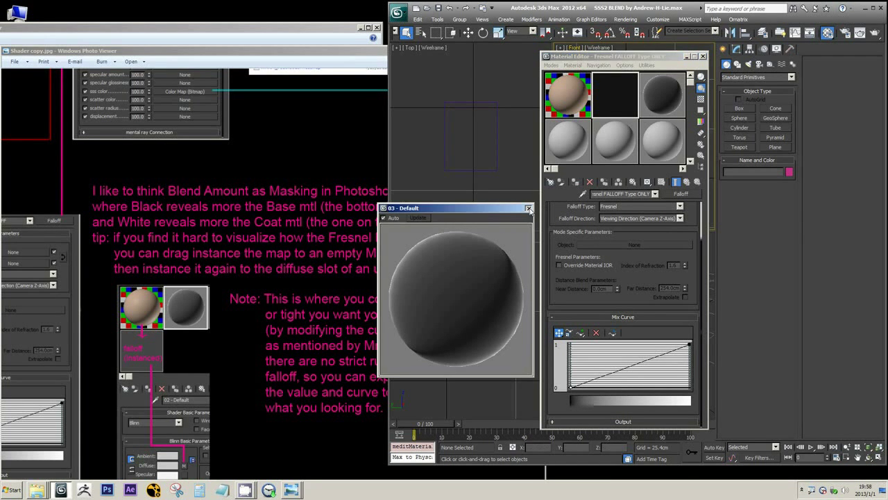
# Step: Return to the top-level VRayBlendMtl parameters of the SSS2 BLEND material
pyautogui.click(649, 104)
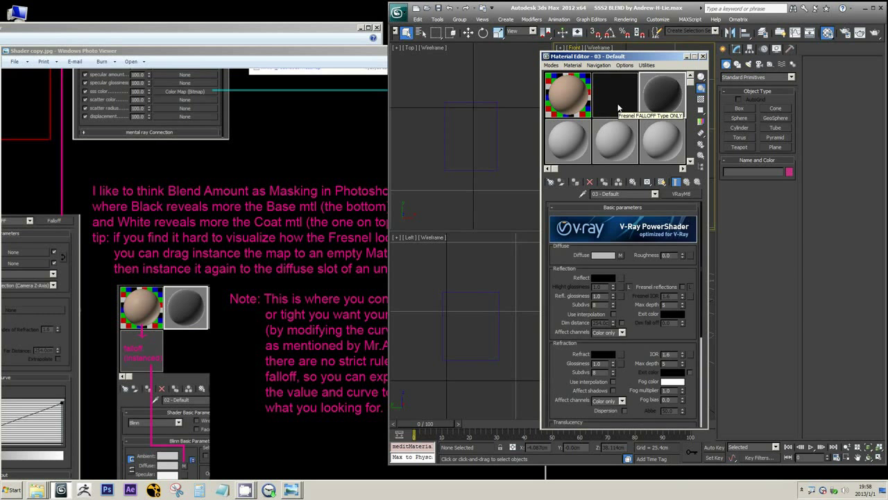
pyautogui.click(618, 104)
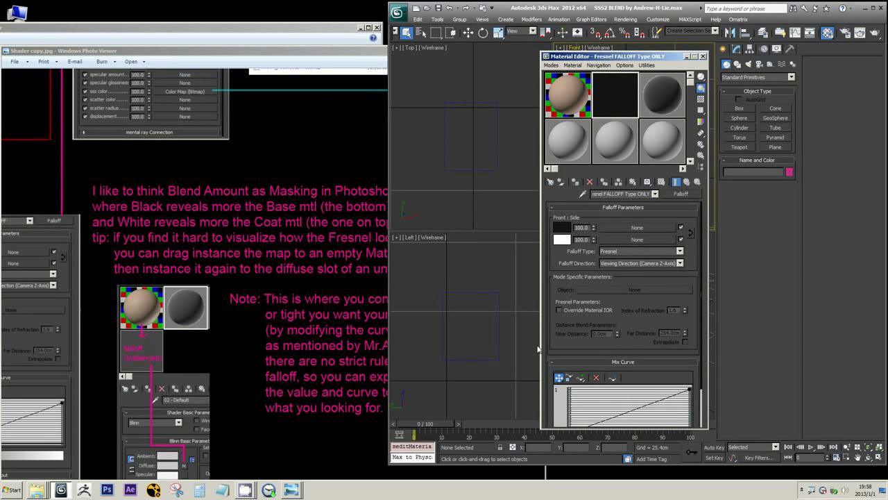
pyautogui.moveTo(555, 337)
pyautogui.mouseDown()
pyautogui.moveTo(553, 310)
pyautogui.moveTo(554, 338)
pyautogui.mouseUp()
pyautogui.click(585, 106)
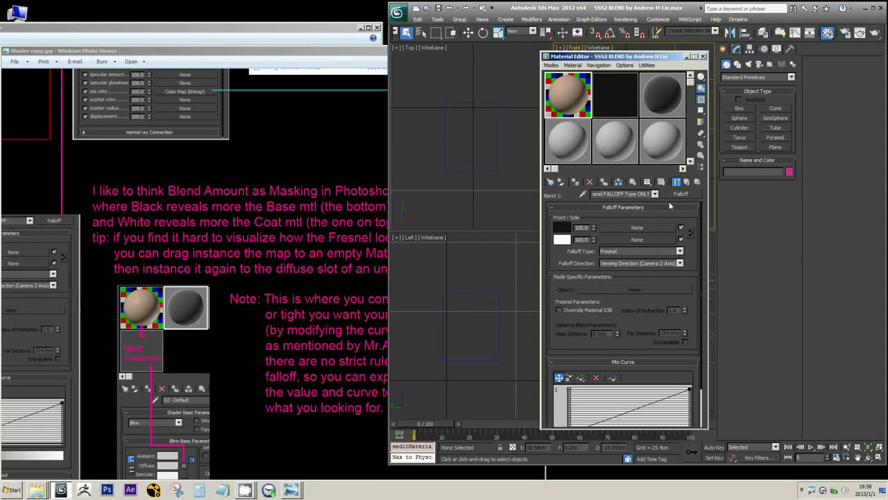
pyautogui.click(689, 183)
# Step: Review the Blend Amount masking note and the VRayBlendMtl coat and blend assignments in Shader copy.jpg
pyautogui.click(297, 293)
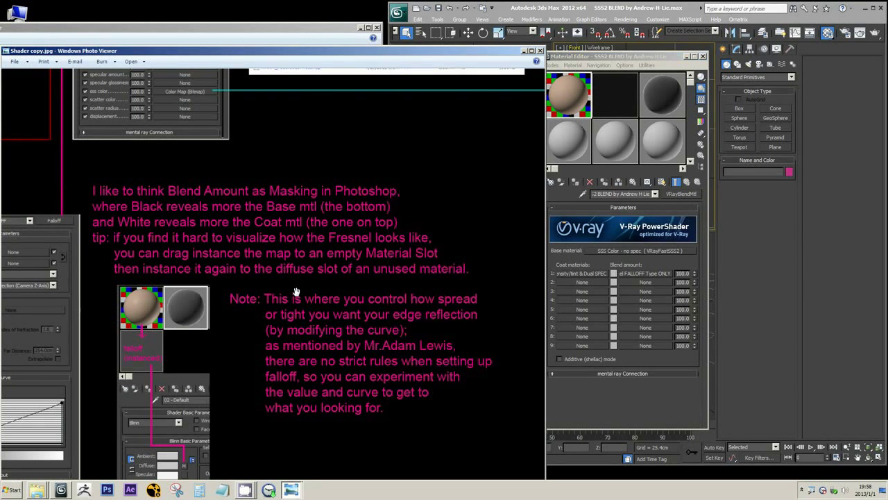
pyautogui.scroll(-5, 297, 305)
pyautogui.scroll(3, 285, 347)
pyautogui.moveTo(293, 340); pyautogui.dragTo(327, 278)
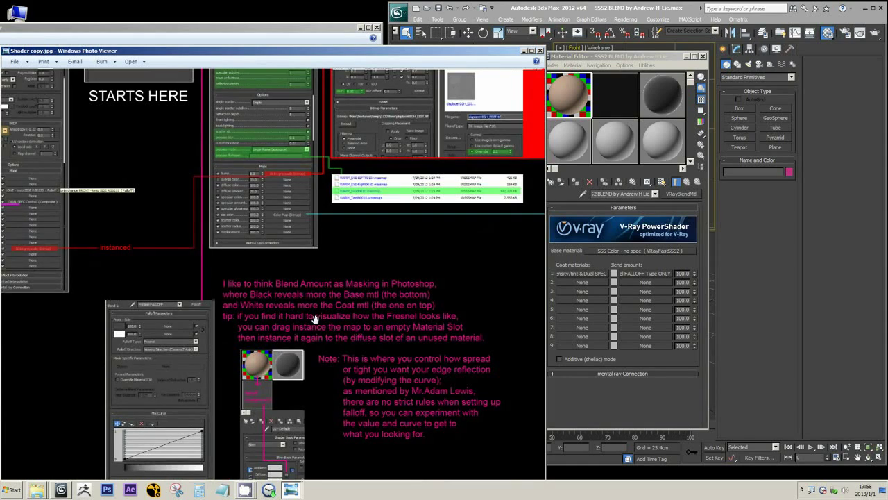
pyautogui.moveTo(241, 322); pyautogui.dragTo(311, 298)
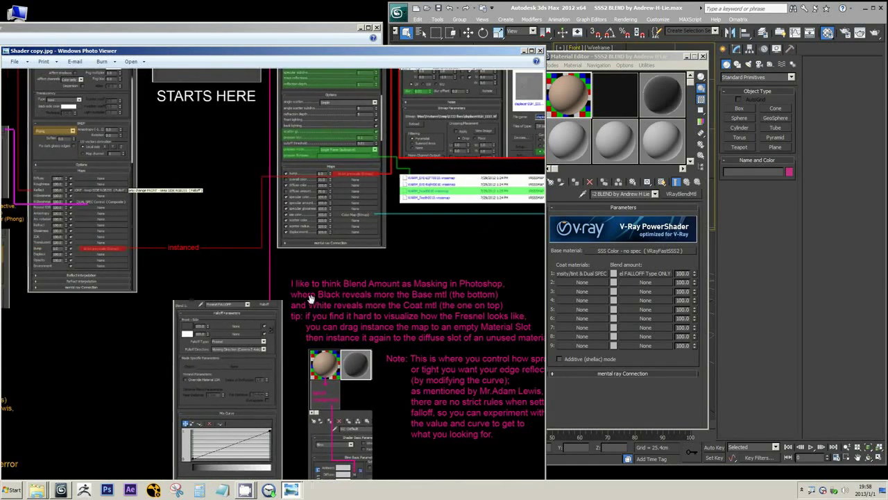
pyautogui.scroll(-2, 311, 298)
pyautogui.moveTo(168, 249); pyautogui.dragTo(263, 249)
pyautogui.moveTo(397, 236); pyautogui.dragTo(308, 247)
pyautogui.scroll(3, 262, 152)
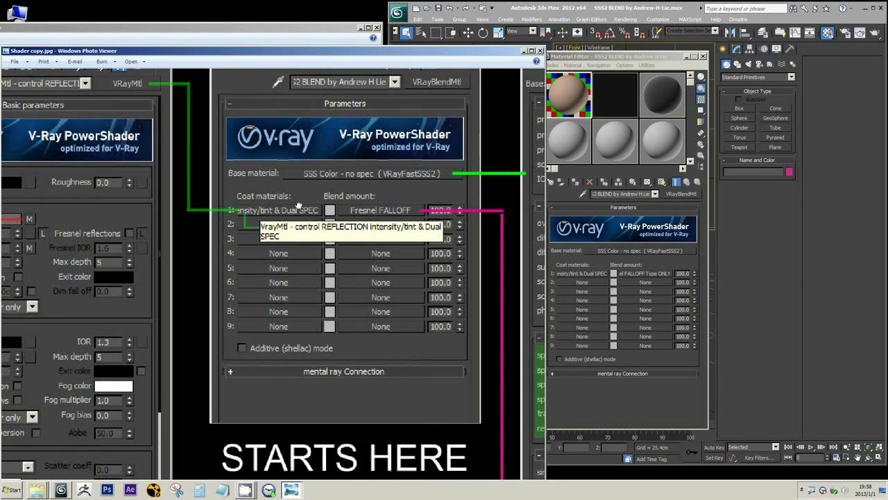
pyautogui.moveTo(234, 208); pyautogui.dragTo(298, 206)
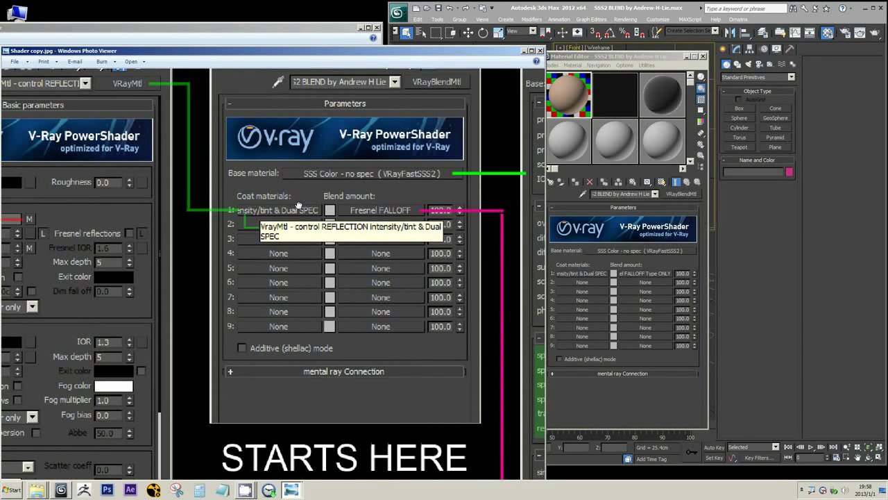
# Step: Trace the shader chart from the base material's maps back to the coat material's link with its VRayMtl settings
pyautogui.moveTo(370, 226); pyautogui.dragTo(299, 158)
pyautogui.scroll(-3, 328, 216)
pyautogui.moveTo(334, 311); pyautogui.dragTo(267, 178)
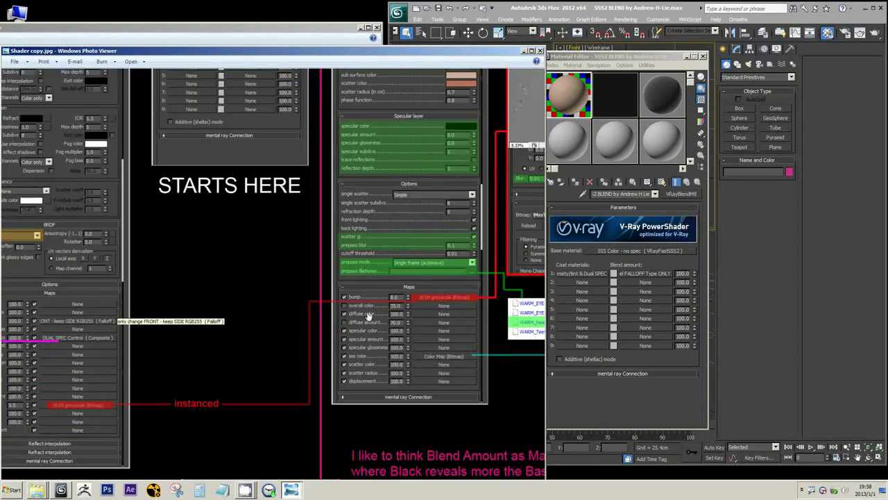
pyautogui.scroll(-4, 369, 316)
pyautogui.scroll(5, 321, 244)
pyautogui.scroll(-5, 322, 234)
pyautogui.scroll(-1, 362, 242)
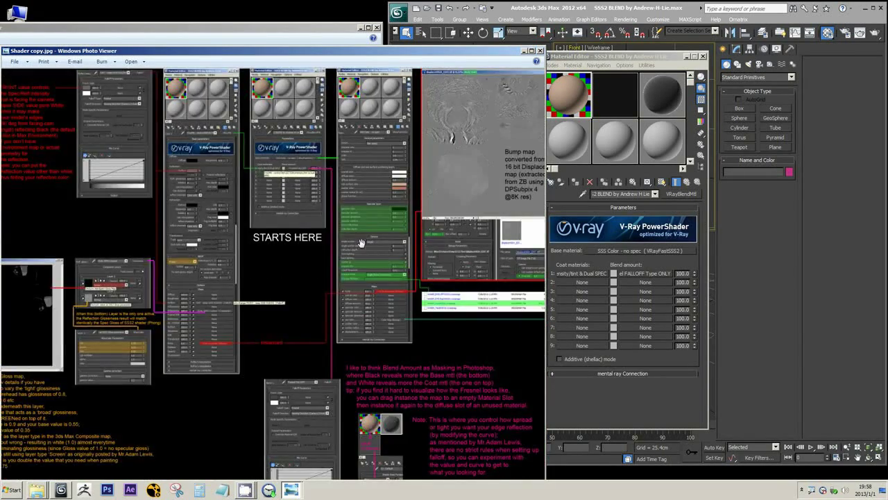
pyautogui.scroll(5, 360, 242)
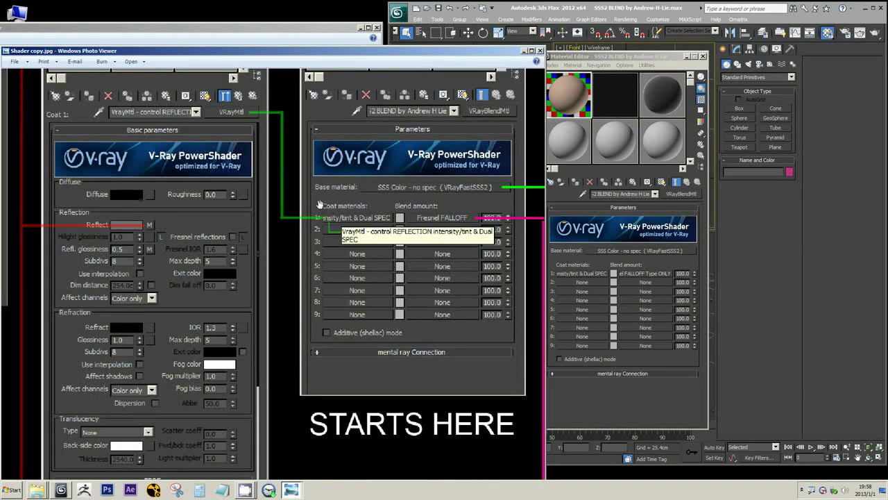
# Step: Examine the chart's VRayMtl coat settings together with the reflection falloff and its FRONT value note
pyautogui.scroll(-3, 375, 220)
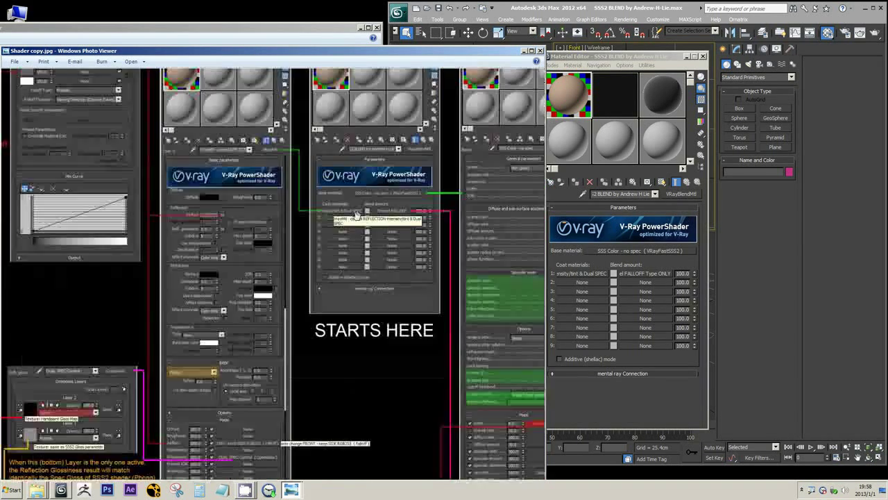
pyautogui.moveTo(493, 340); pyautogui.dragTo(352, 225)
pyautogui.moveTo(401, 284); pyautogui.dragTo(327, 189)
pyautogui.moveTo(152, 78); pyautogui.dragTo(434, 279)
pyautogui.moveTo(271, 224); pyautogui.dragTo(355, 245)
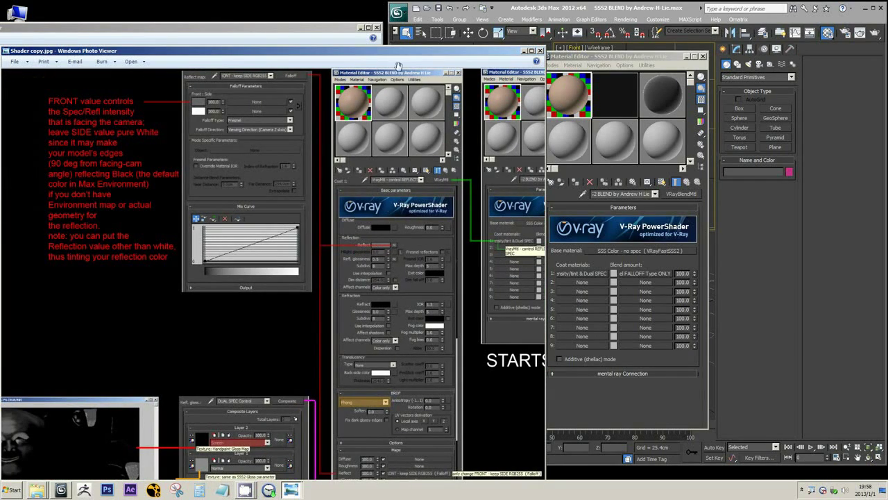
# Step: Move the shader chart clear of the Material Editor and open the blend's Coat 1 VRayMtl
pyautogui.moveTo(406, 56); pyautogui.dragTo(365, 48)
pyautogui.scroll(-1, 316, 144)
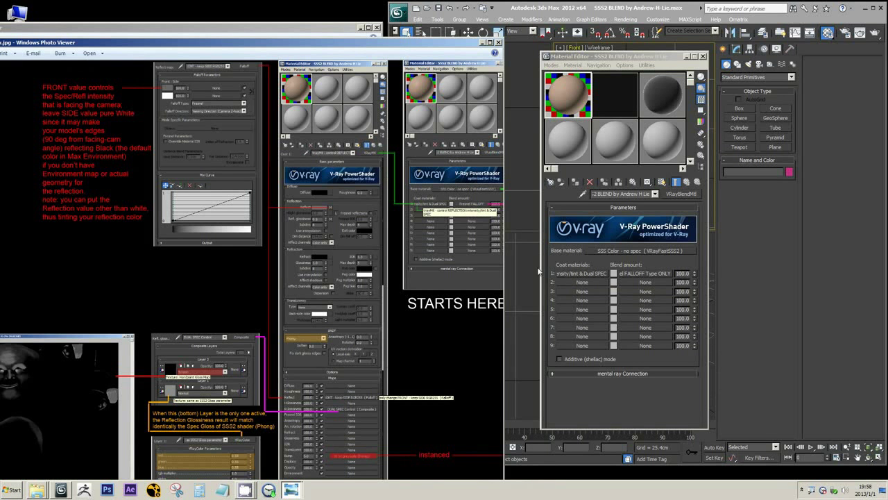
pyautogui.click(566, 274)
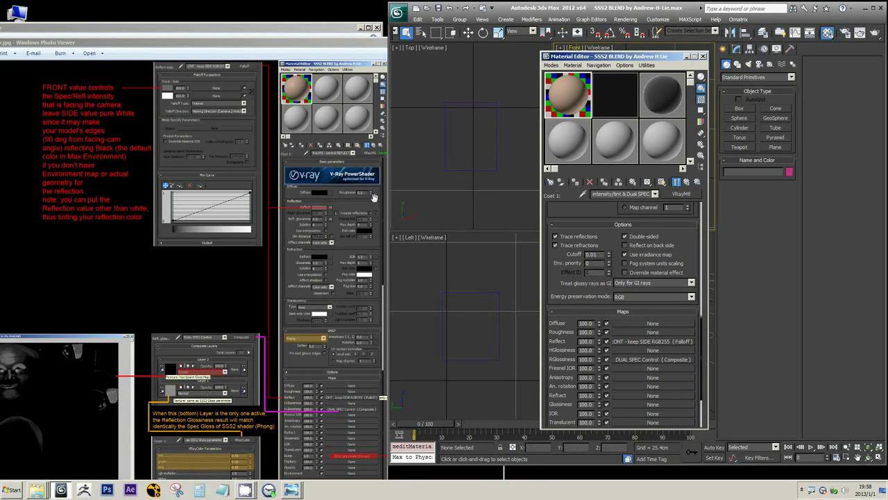
# Step: Switch to VrayMtlReflectionToSSS2Guide.jpg in Windows Photo Viewer and place it beside the Material Editor with its VRayMtl settings in view
pyautogui.scroll(10, 552, 257)
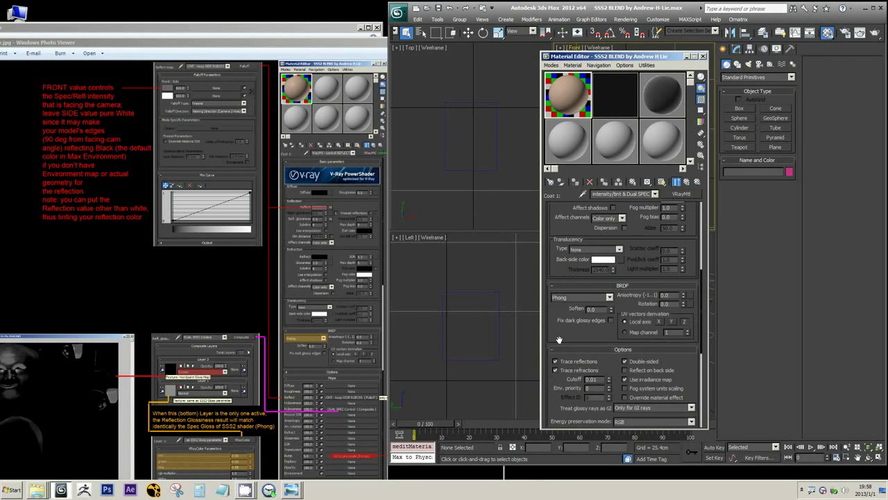
pyautogui.click(303, 32)
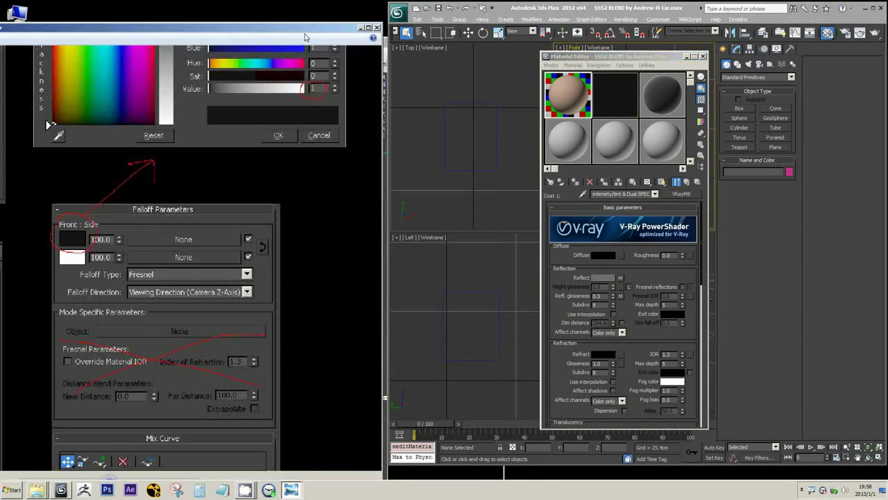
pyautogui.moveTo(246, 178); pyautogui.dragTo(306, 191)
pyautogui.scroll(-2, 246, 187)
pyautogui.scroll(-2, 210, 206)
pyautogui.moveTo(211, 206); pyautogui.dragTo(138, 197)
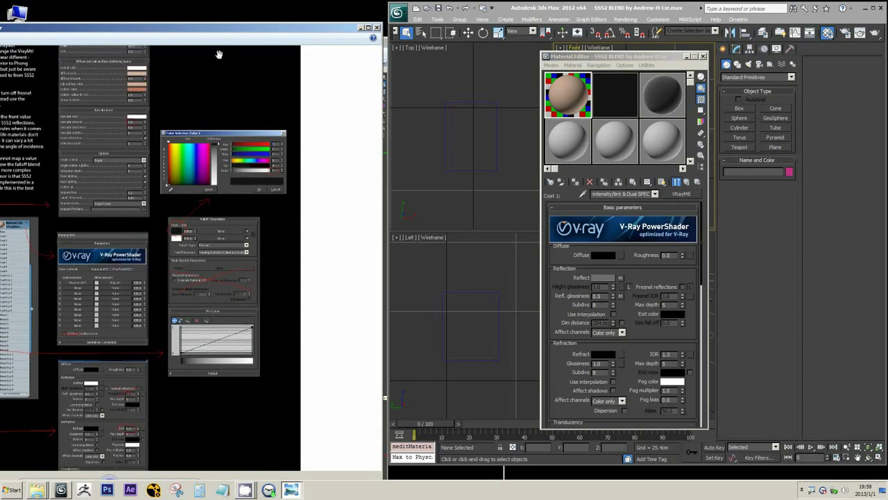
pyautogui.moveTo(229, 30); pyautogui.dragTo(354, 29)
pyautogui.scroll(2, 215, 103)
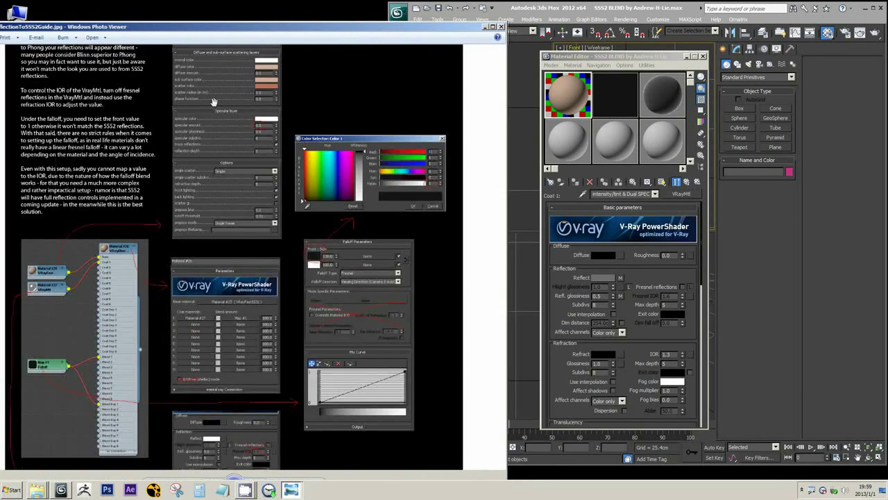
pyautogui.moveTo(274, 388); pyautogui.dragTo(277, 211)
pyautogui.moveTo(237, 319); pyautogui.dragTo(242, 242)
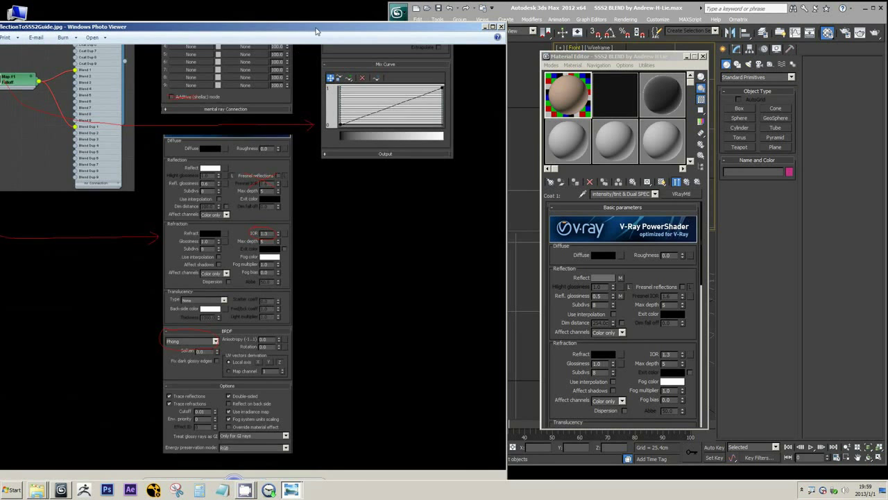
pyautogui.moveTo(315, 29); pyautogui.dragTo(355, 29)
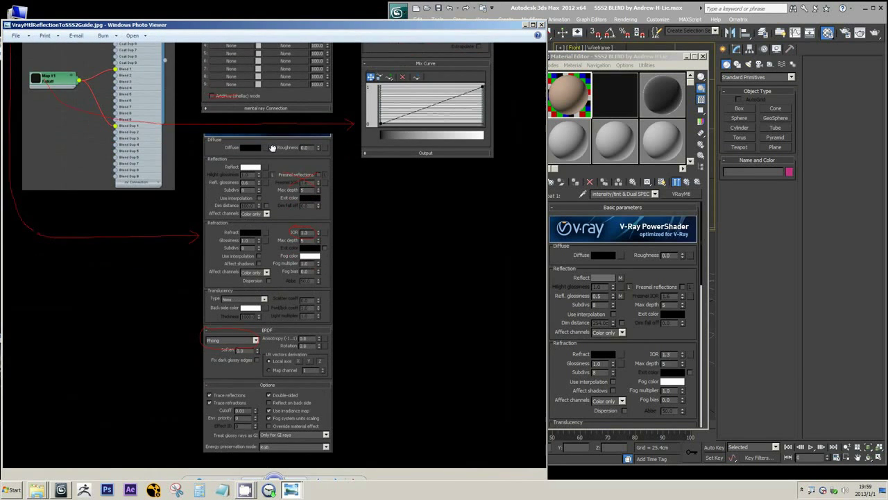
# Step: Examine the guide's blend and VRayMtl settings, and check the coat material's diffuse color against them
pyautogui.scroll(1, 252, 276)
pyautogui.moveTo(241, 282); pyautogui.dragTo(286, 200)
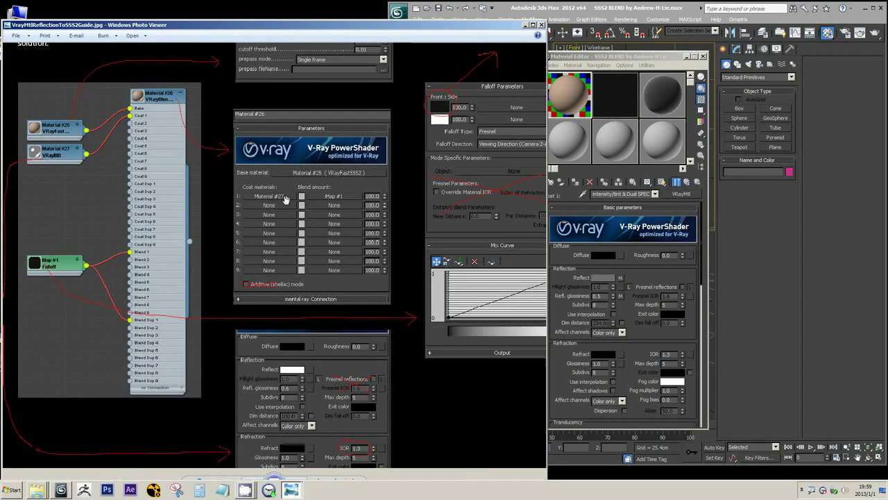
pyautogui.scroll(-5, 287, 208)
pyautogui.scroll(4, 266, 312)
pyautogui.moveTo(278, 340); pyautogui.dragTo(324, 176)
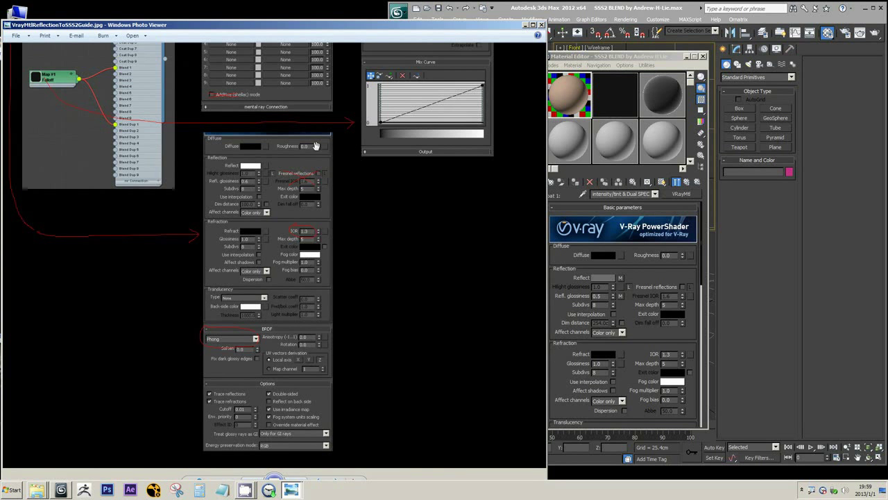
pyautogui.scroll(2, 316, 146)
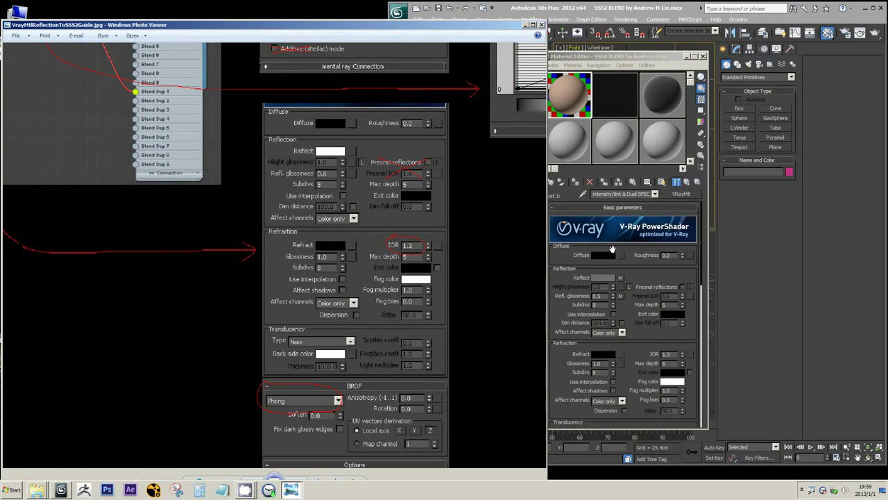
pyautogui.click(606, 256)
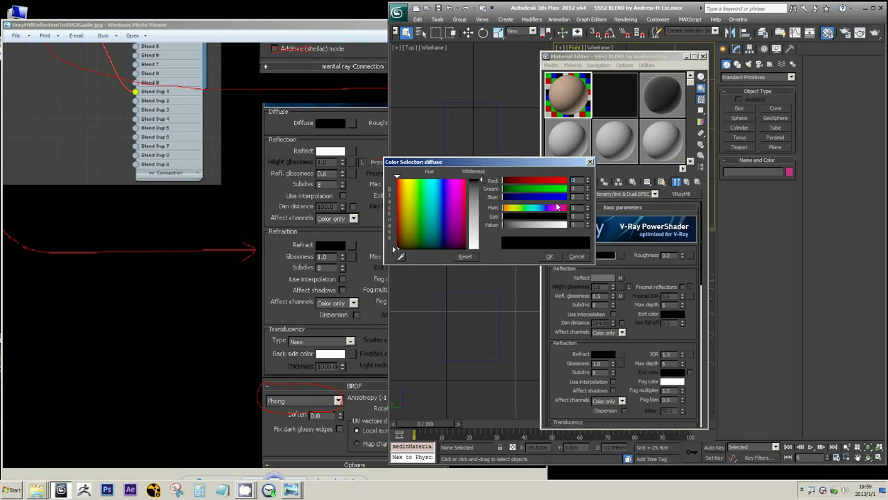
pyautogui.click(576, 256)
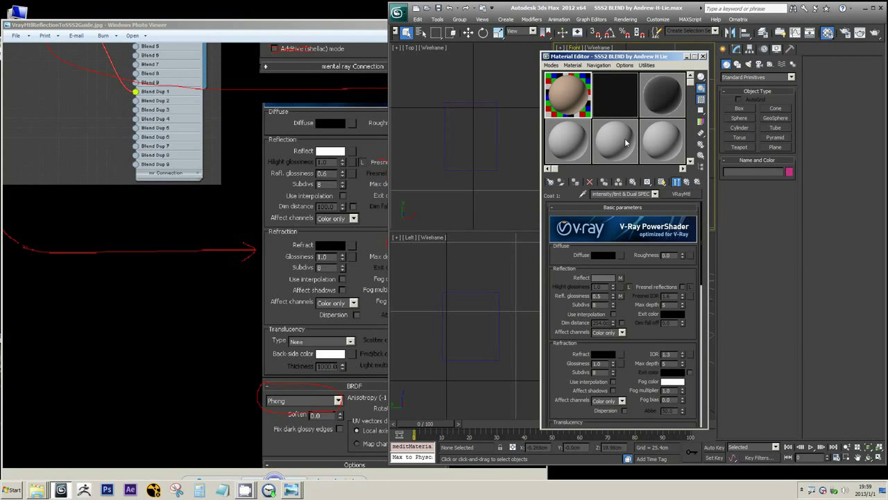
# Step: Place the blend's Coat 1 VRayMtl in the unused 07 - Default sample slot and enable that sample's background
pyautogui.click(686, 182)
pyautogui.moveTo(582, 275); pyautogui.dragTo(607, 244)
pyautogui.click(605, 269)
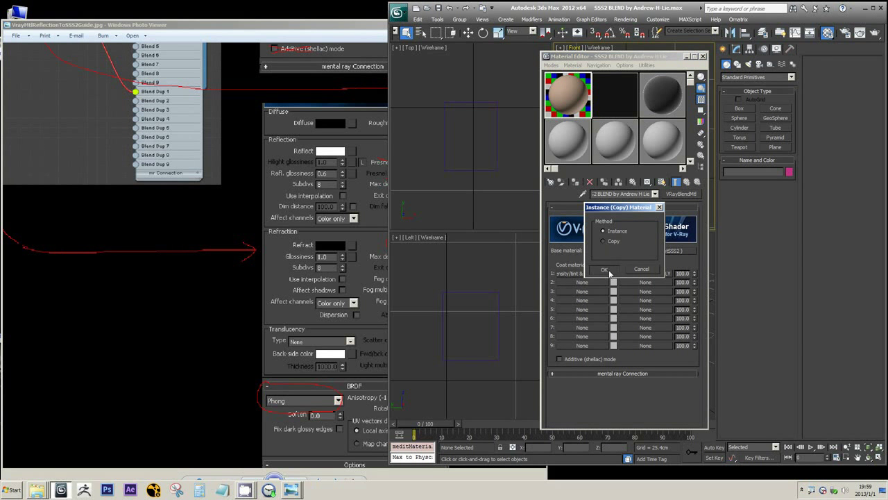
pyautogui.click(581, 153)
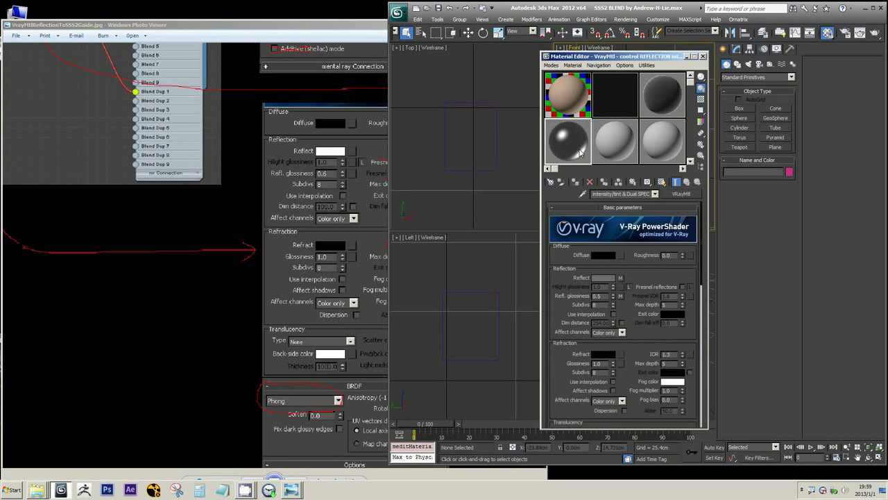
pyautogui.click(701, 100)
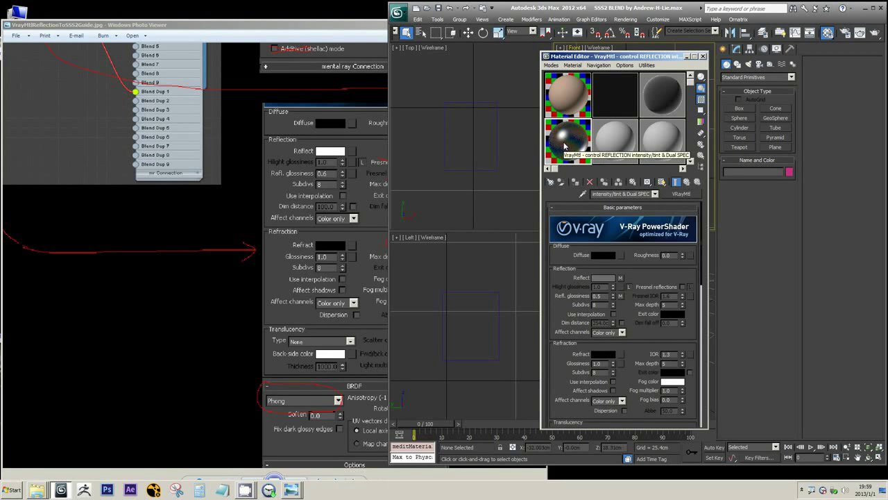
# Step: Set the coat VRayMtl's Reflect color to pure white, value 255, matching the guide
pyautogui.moveTo(331, 158); pyautogui.dragTo(253, 157)
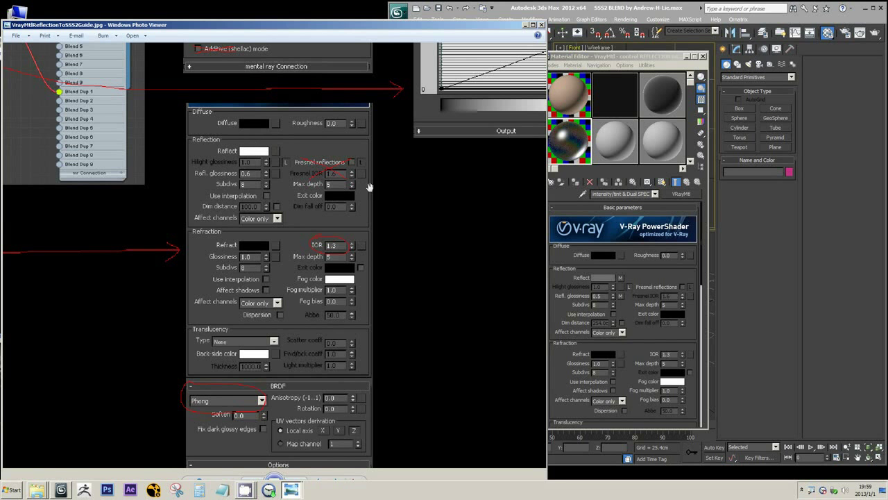
pyautogui.click(601, 279)
pyautogui.moveTo(486, 218); pyautogui.dragTo(482, 253)
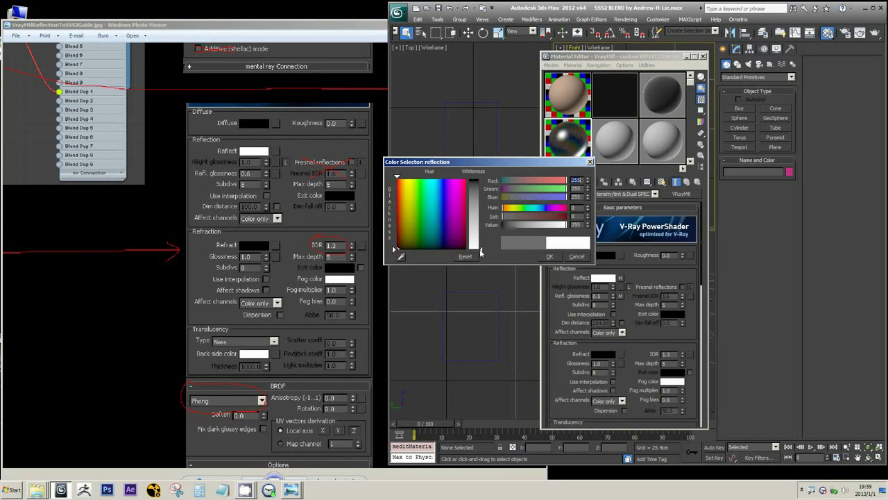
pyautogui.click(549, 257)
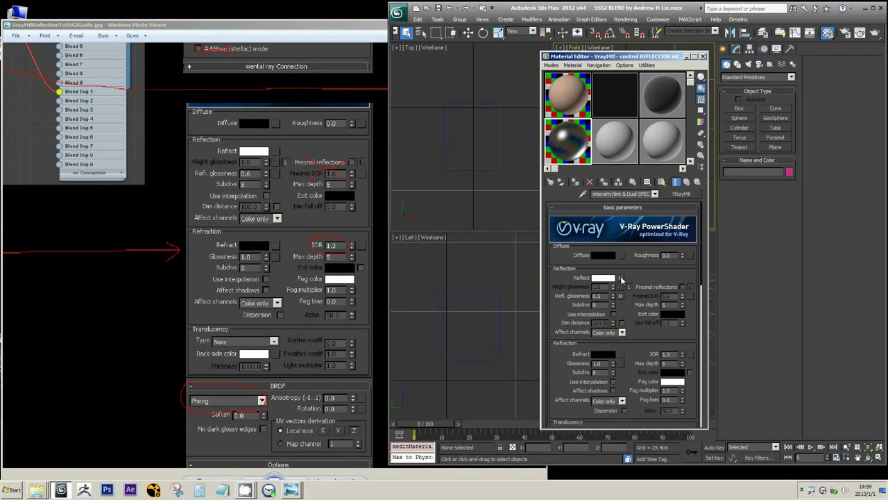
# Step: Instance the coat's Reflect falloff map into the adjacent unused sample slot and clear the map from the Reflect channel
pyautogui.moveTo(621, 278); pyautogui.dragTo(625, 159)
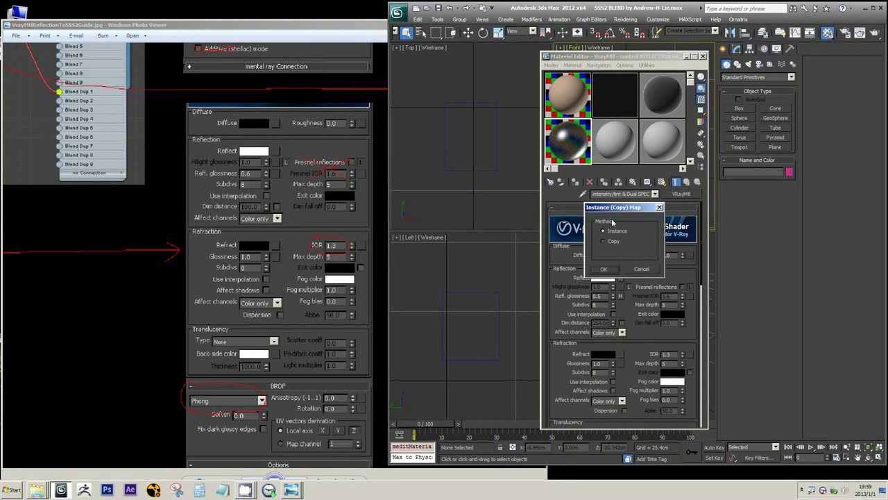
pyautogui.click(610, 270)
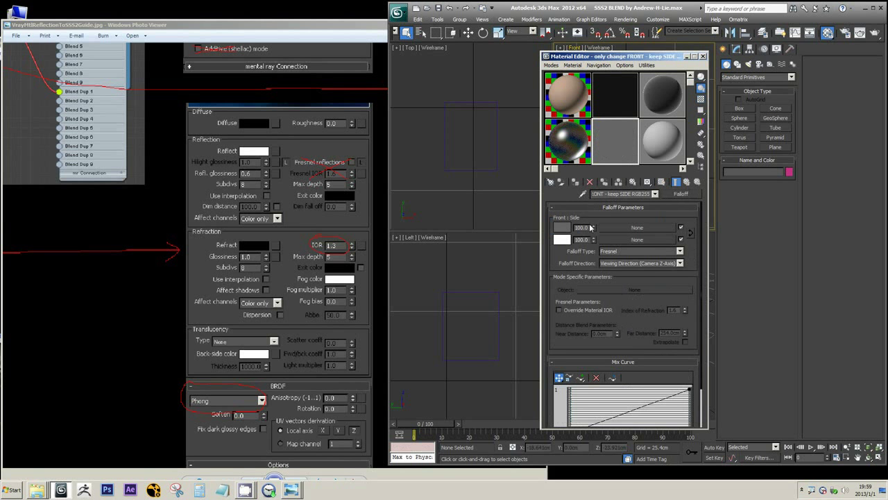
pyautogui.click(585, 154)
pyautogui.rightClick(620, 276)
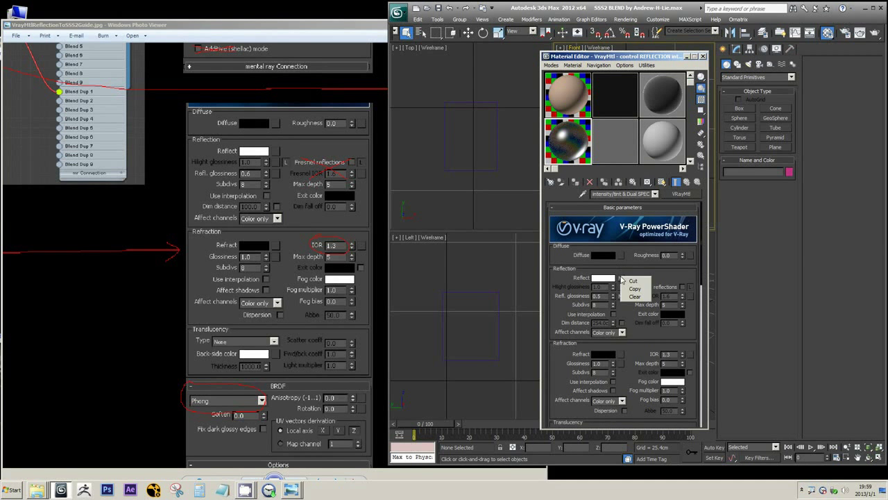
pyautogui.click(633, 297)
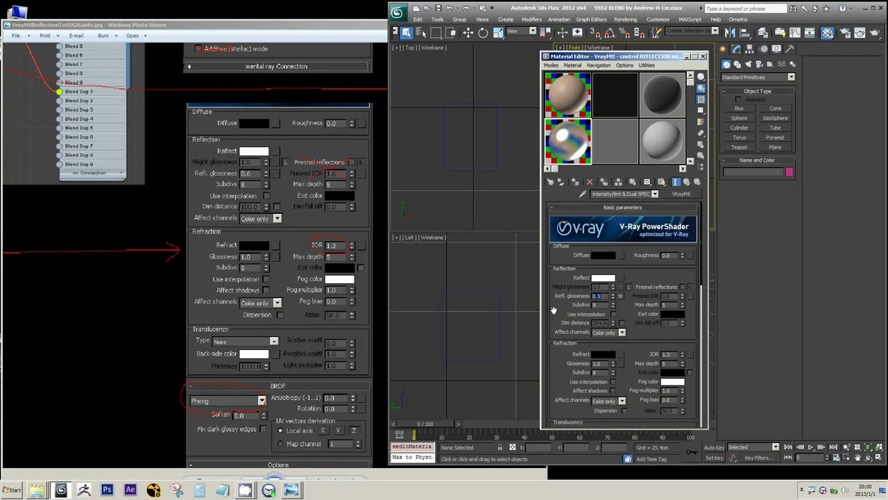
# Step: Compare the coat VRayMtl's reflection glossiness with the guide's and review the maps assigned to the material
pyautogui.moveTo(564, 309); pyautogui.dragTo(558, 275)
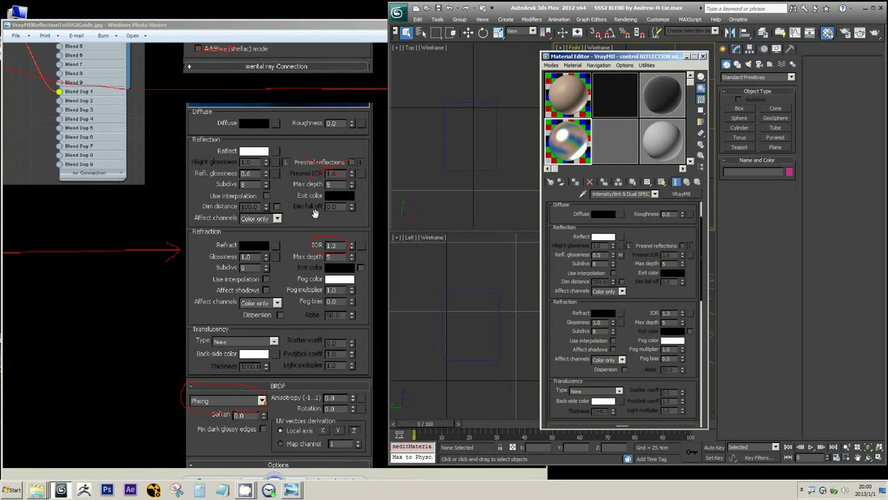
pyautogui.click(297, 257)
pyautogui.scroll(-5, 297, 258)
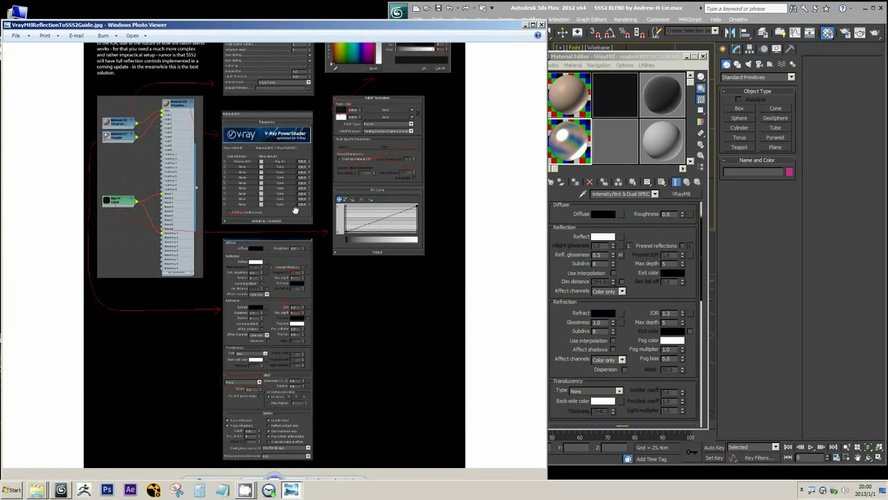
pyautogui.scroll(3, 250, 286)
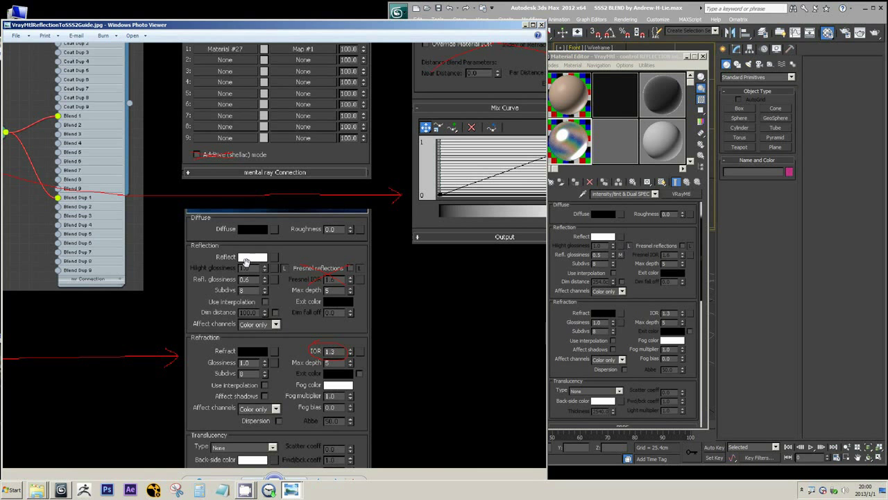
pyautogui.click(570, 267)
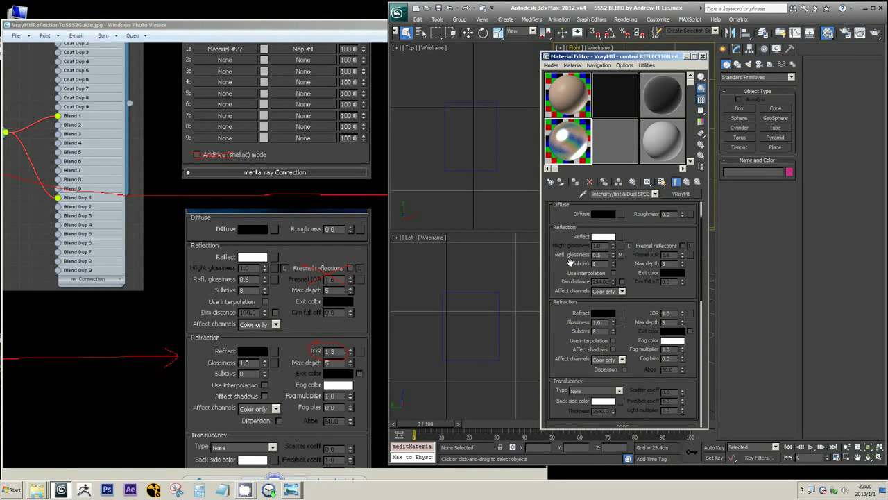
pyautogui.moveTo(556, 269)
pyautogui.mouseDown()
pyautogui.moveTo(549, 236)
pyautogui.moveTo(556, 267)
pyautogui.mouseUp()
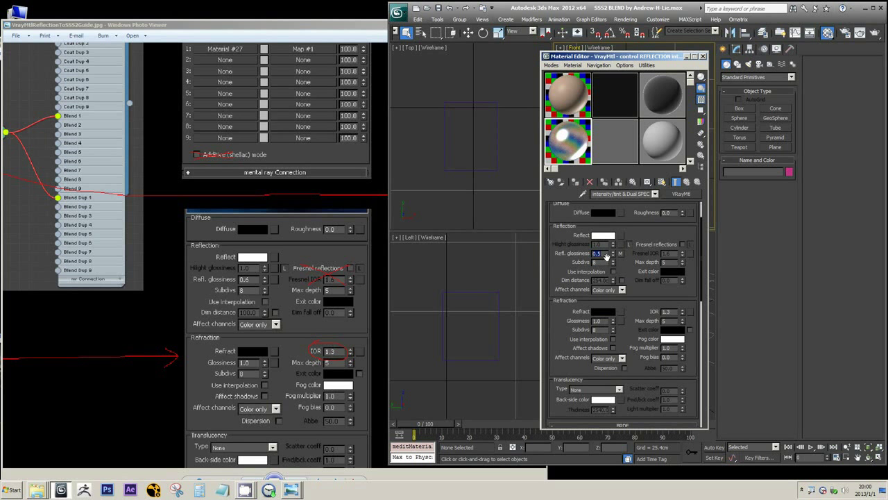
pyautogui.scroll(-10, 625, 312)
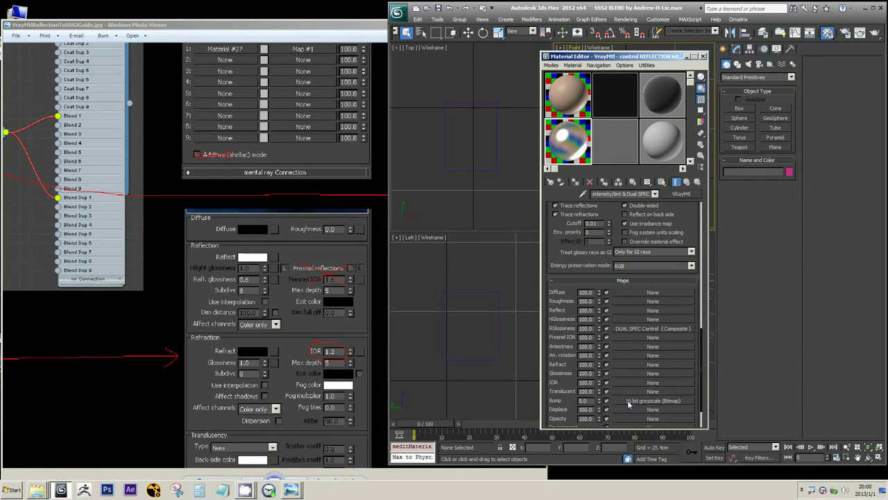
pyautogui.scroll(3, 586, 238)
pyautogui.scroll(-3, 613, 308)
pyautogui.scroll(1, 625, 330)
pyautogui.scroll(5, 623, 329)
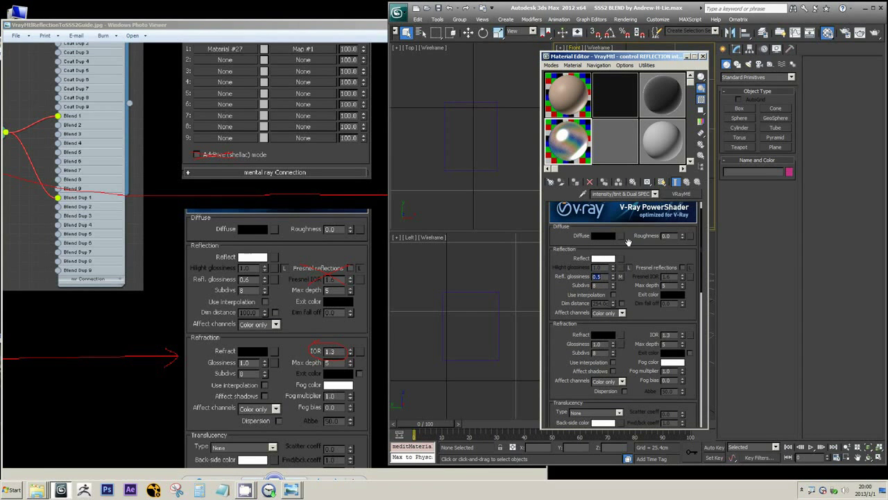
# Step: Change the 09 - Default material to VRayFastSSS2 and check its default specular glossiness
pyautogui.click(660, 146)
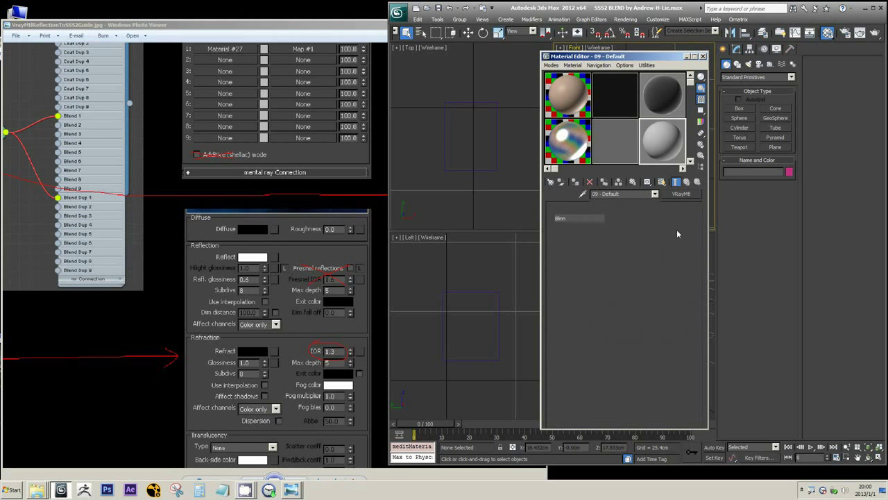
pyautogui.click(681, 195)
pyautogui.click(385, 301)
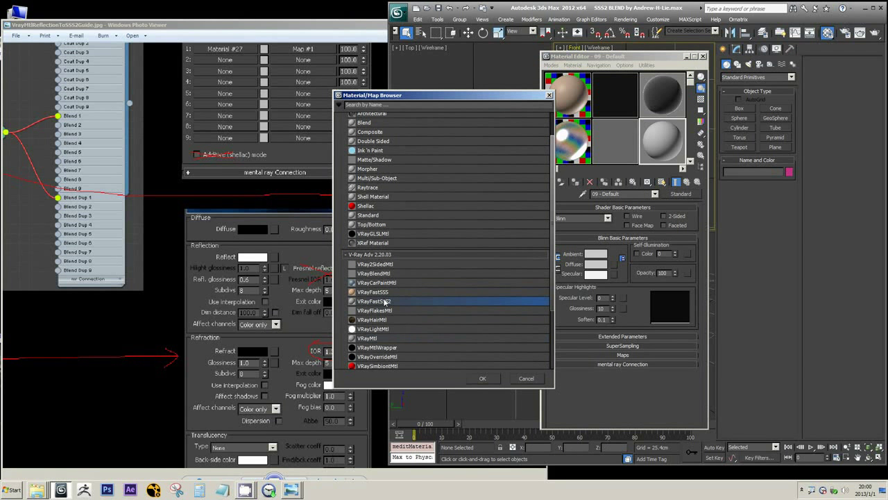
pyautogui.click(483, 377)
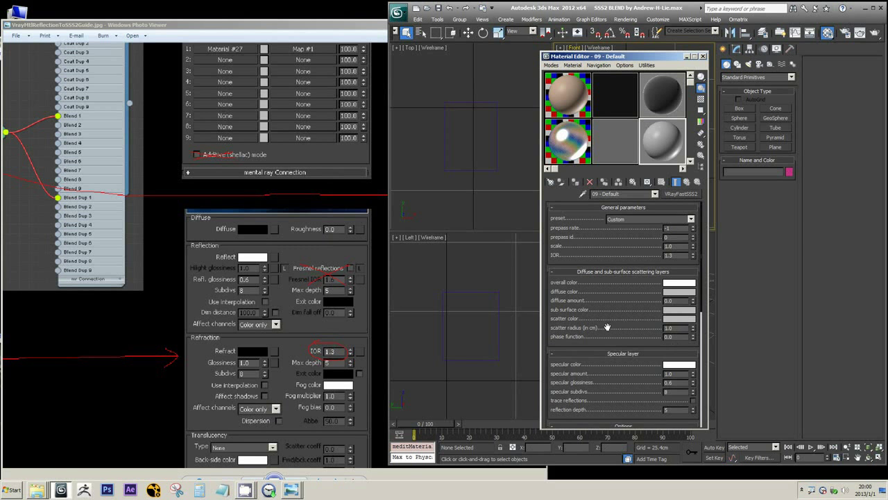
pyautogui.scroll(-2, 607, 327)
pyautogui.doubleClick(676, 347)
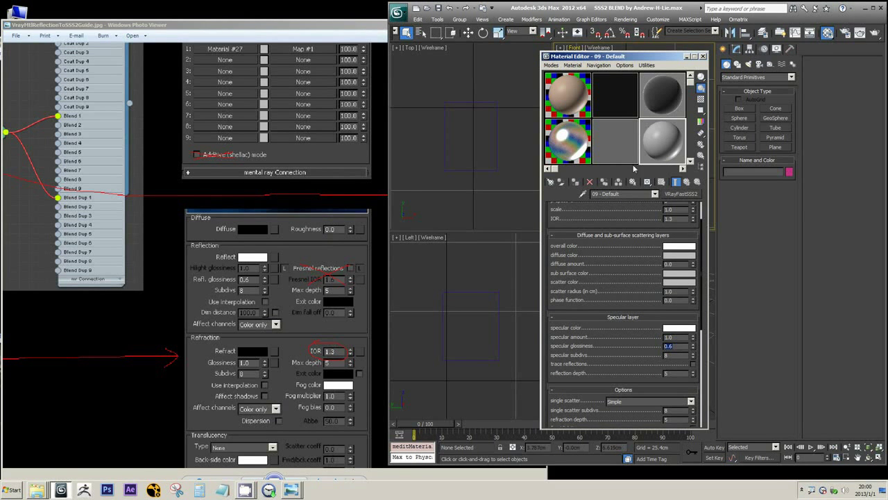
# Step: Look over the whole guide for its SSS2 specular settings and return to the coat VRayMtl sample
pyautogui.click(282, 171)
pyautogui.scroll(-3, 282, 170)
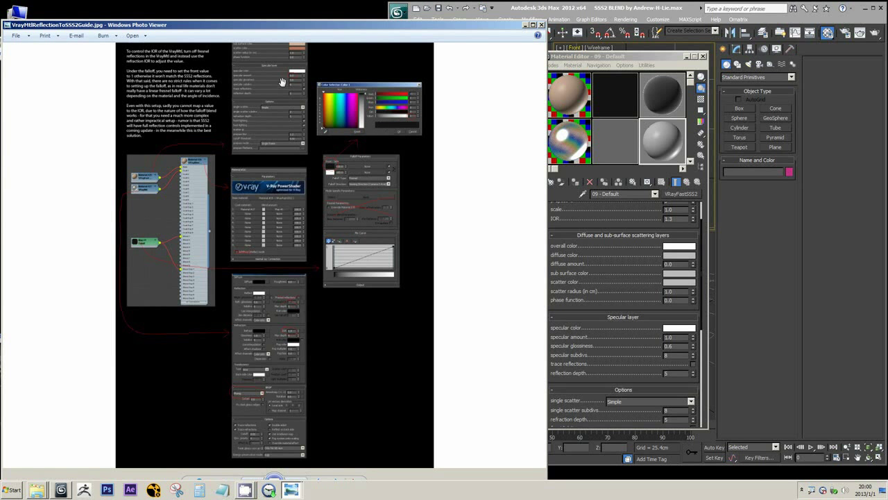
pyautogui.click(573, 154)
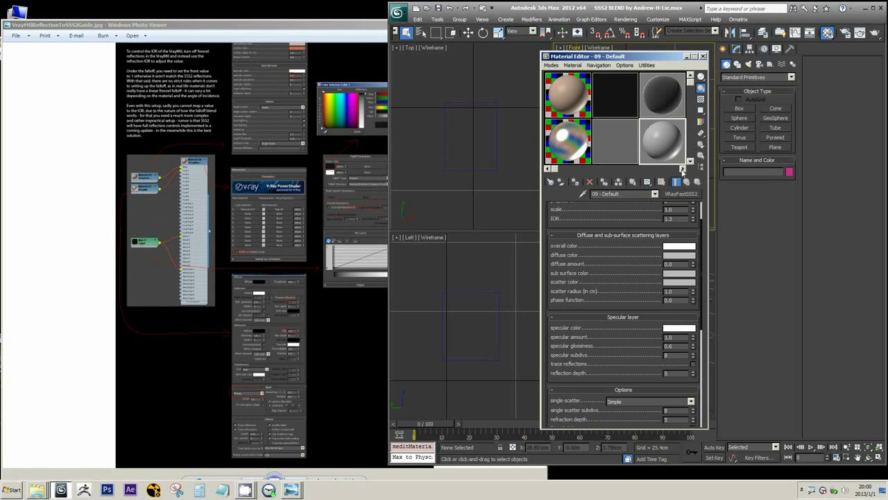
pyautogui.click(573, 135)
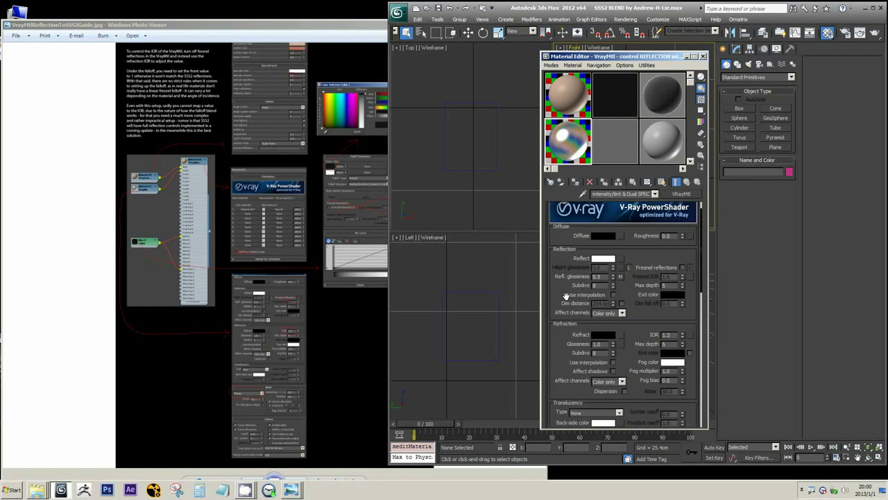
# Step: Set the coat VRayMtl's reflection glossiness to 0.6 and compare it with the VRayFastSSS2's specular glossiness
pyautogui.scroll(-3, 554, 291)
pyautogui.scroll(3, 576, 301)
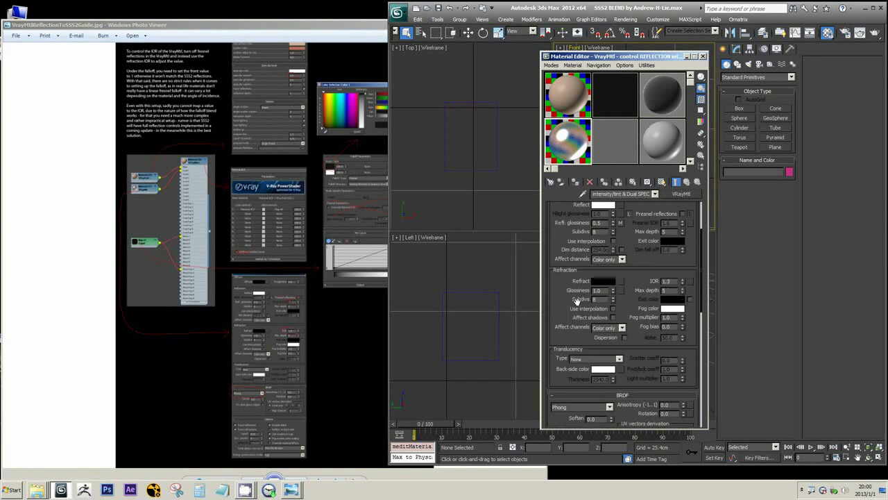
pyautogui.scroll(-7, 578, 303)
pyautogui.scroll(10, 579, 305)
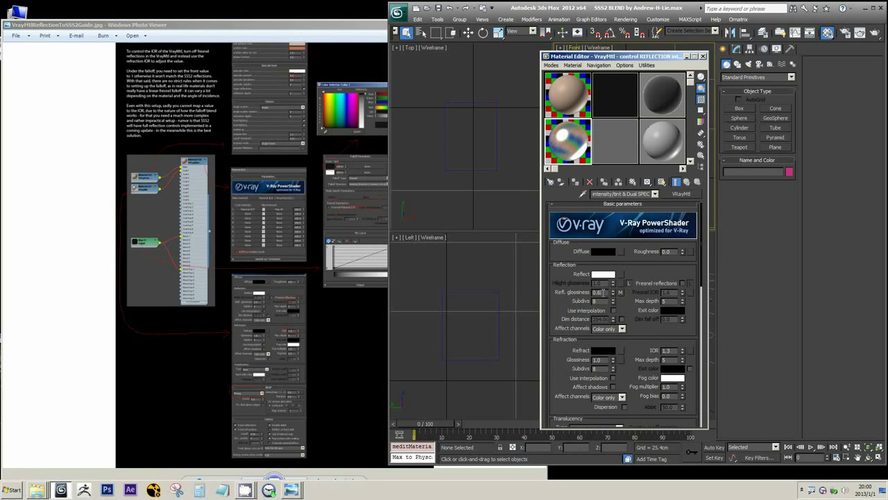
pyautogui.click(657, 145)
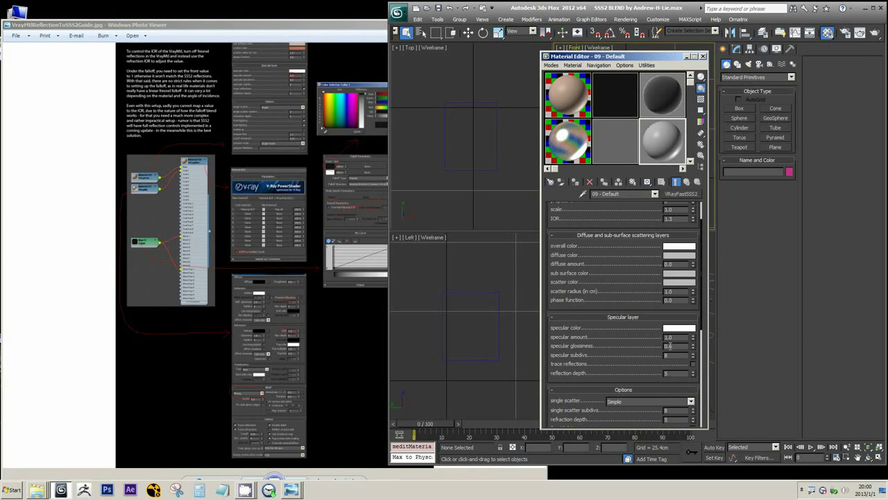
pyautogui.click(565, 137)
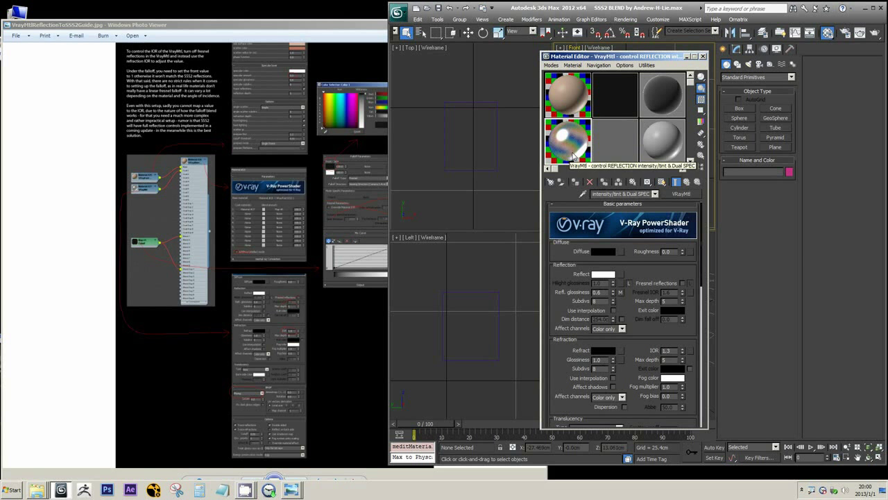
# Step: Open the coat VRayMtl from the SSS2 blend material and compare its reflection settings and refraction IOR with the guide's
pyautogui.click(577, 109)
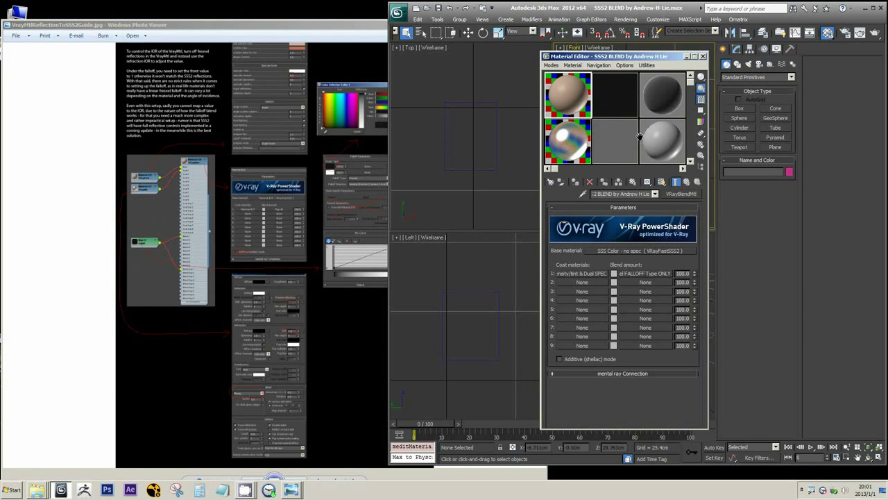
pyautogui.click(590, 273)
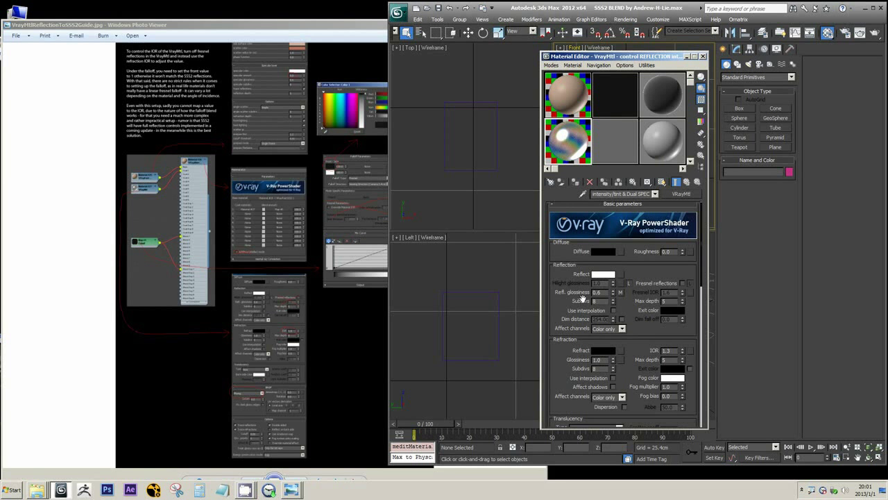
pyautogui.scroll(-2, 582, 297)
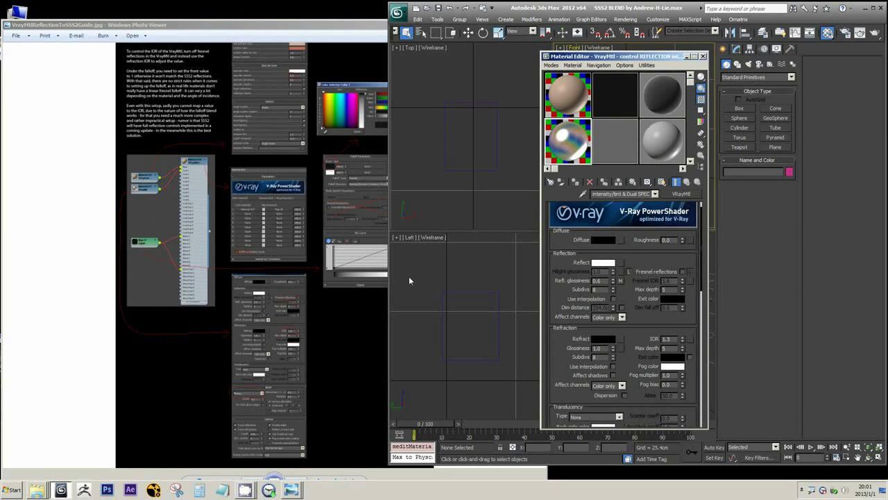
pyautogui.click(298, 255)
pyautogui.scroll(5, 264, 202)
pyautogui.moveTo(268, 465); pyautogui.dragTo(270, 296)
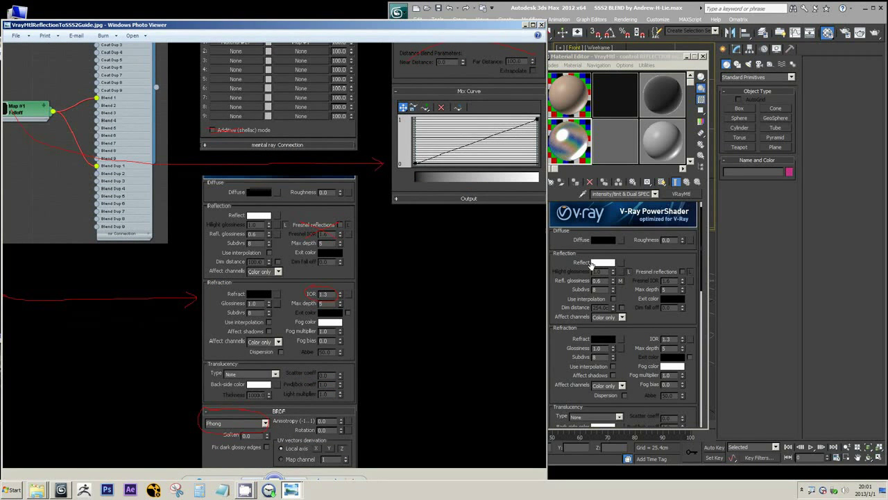
pyautogui.click(592, 265)
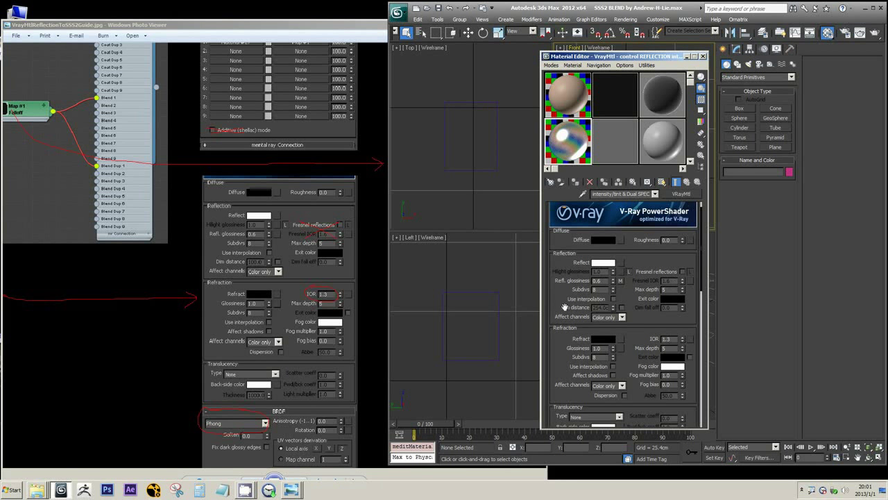
pyautogui.moveTo(565, 306); pyautogui.dragTo(564, 295)
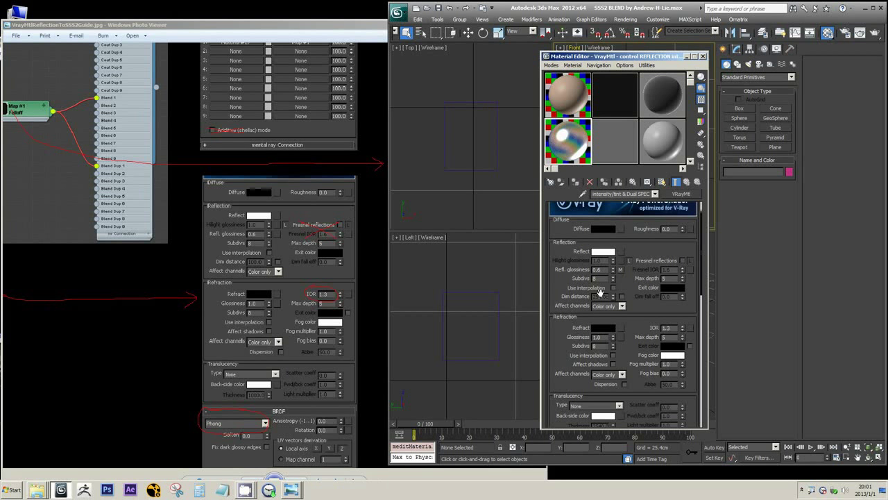
pyautogui.scroll(-3, 573, 296)
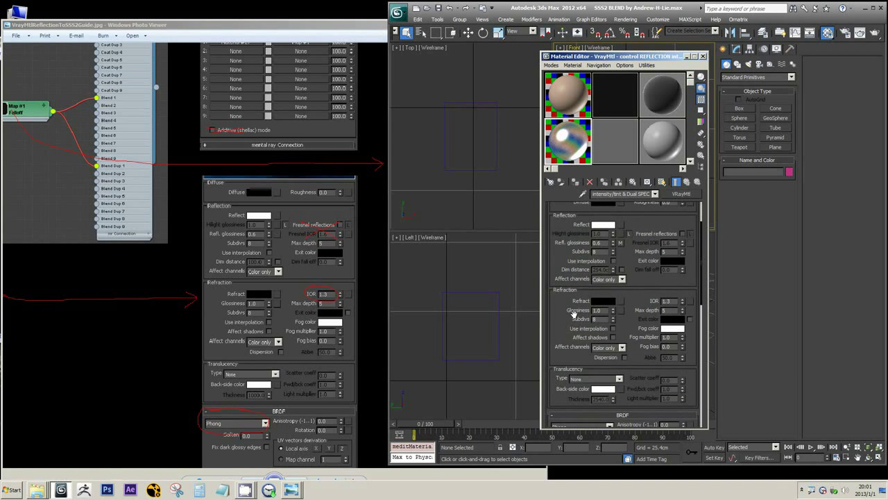
pyautogui.moveTo(673, 301); pyautogui.dragTo(655, 300)
# Step: Reset the 09 - Default VRayFastSSS2's specular amount and glossiness to 0.0, and its specular subdivs and reflection depth to 1
pyautogui.click(662, 155)
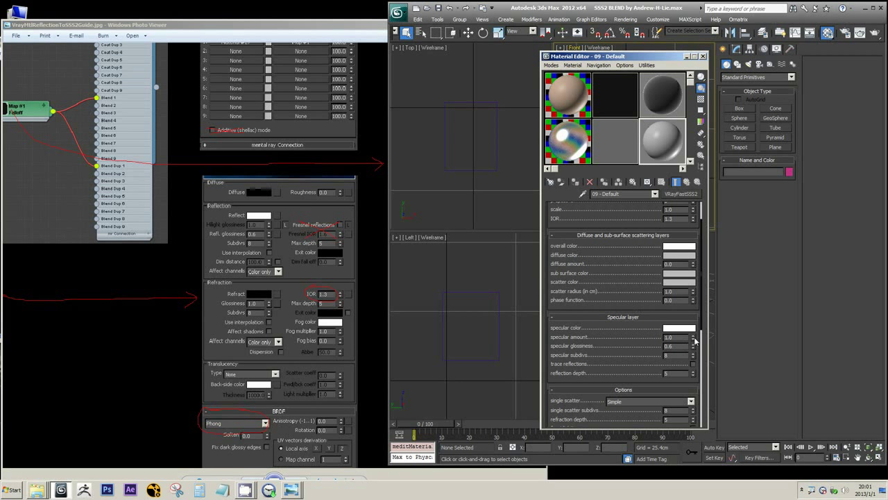
pyautogui.rightClick(694, 338)
pyautogui.rightClick(694, 346)
pyautogui.rightClick(696, 372)
pyautogui.rightClick(694, 374)
# Step: Compare the IOR of the 09 - Default VRayFastSSS2 with the coat VRayMtl's refraction IOR
pyautogui.moveTo(554, 250); pyautogui.dragTo(574, 344)
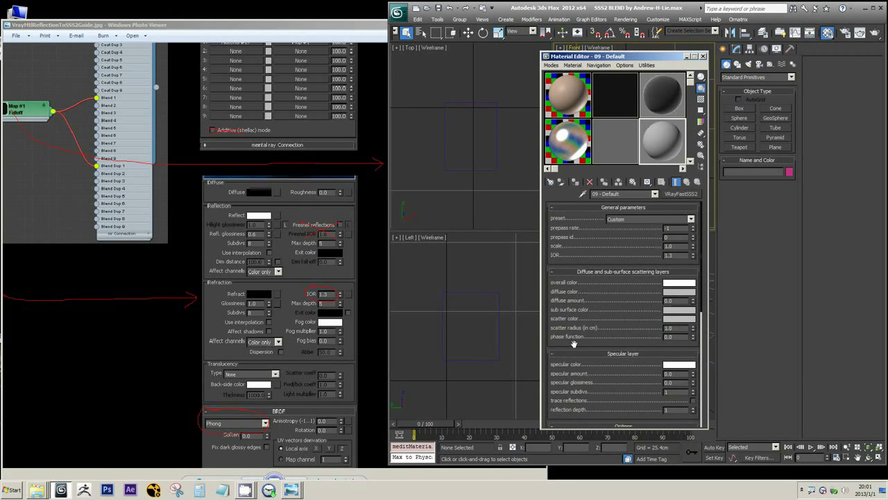
pyautogui.doubleClick(671, 256)
pyautogui.click(567, 146)
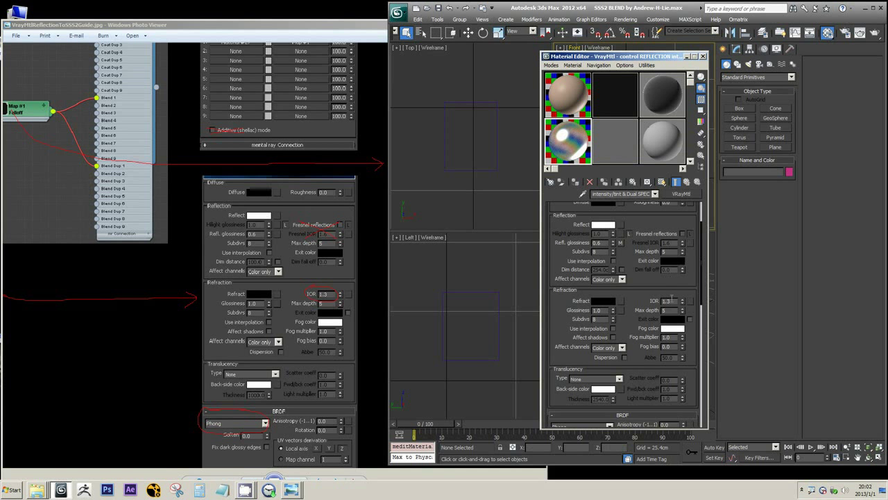
pyautogui.click(670, 141)
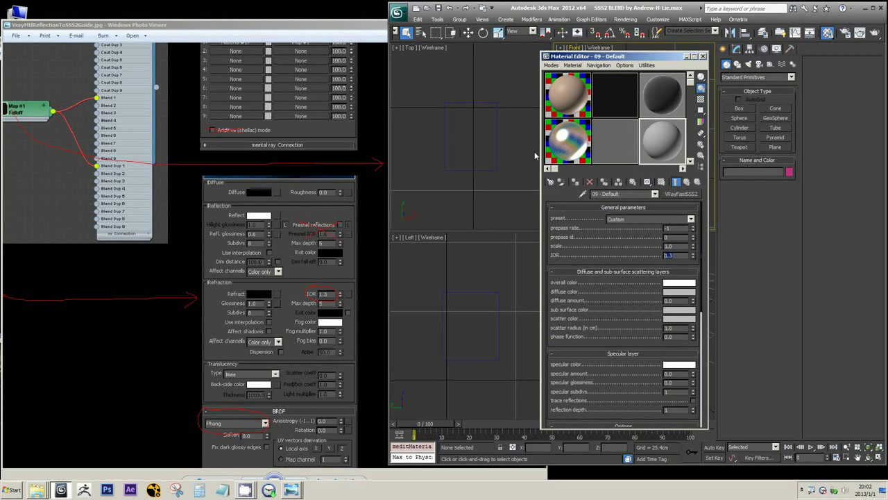
pyautogui.click(560, 139)
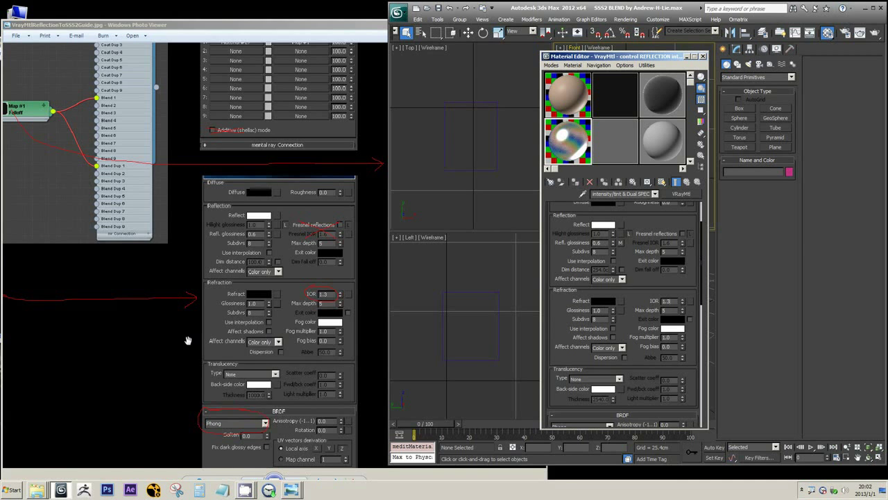
# Step: Choose Phong as the coat VRayMtl's BRDF type, following the guide's VRayMtl settings
pyautogui.moveTo(189, 341); pyautogui.dragTo(282, 276)
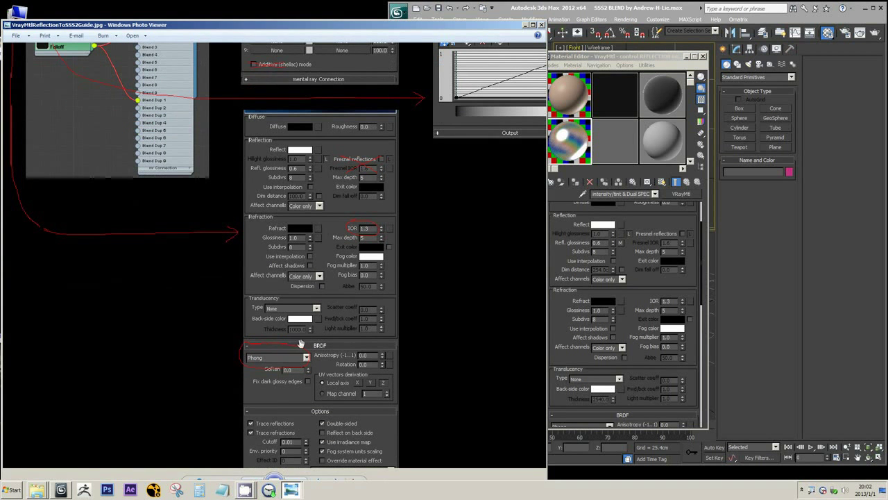
pyautogui.click(560, 331)
pyautogui.scroll(-3, 562, 333)
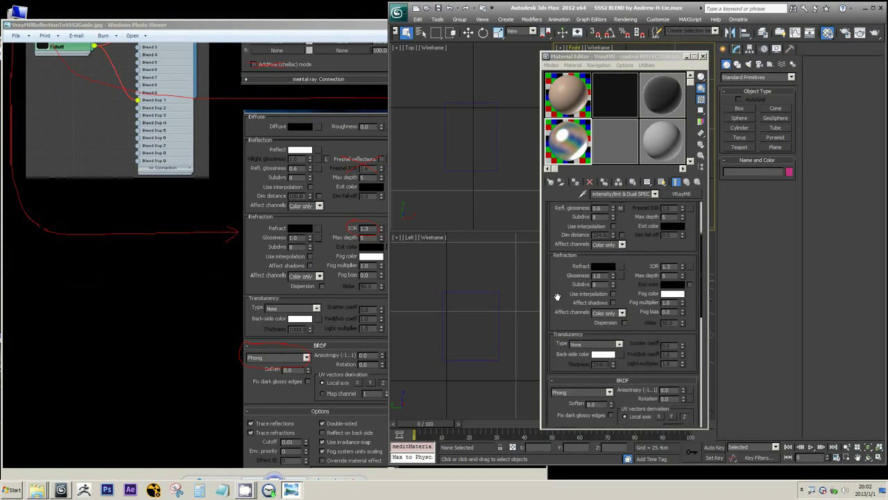
pyautogui.click(568, 375)
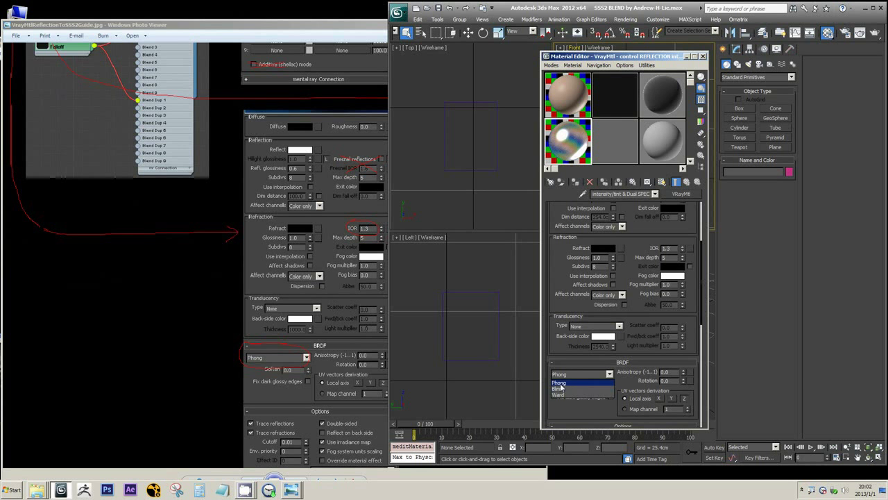
pyautogui.click(559, 382)
# Step: Read the guide's notes on how the BRDF types of SSS2 and VRayMtl differ
pyautogui.moveTo(350, 349); pyautogui.dragTo(340, 322)
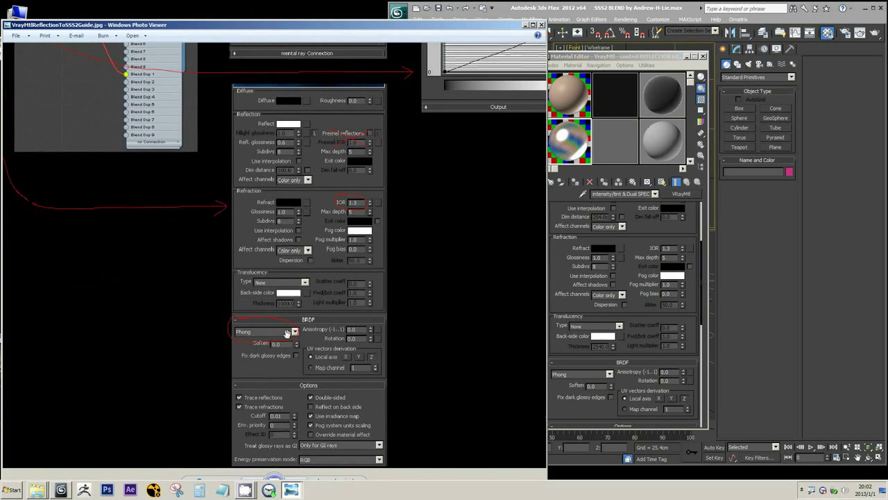
pyautogui.scroll(-5, 294, 343)
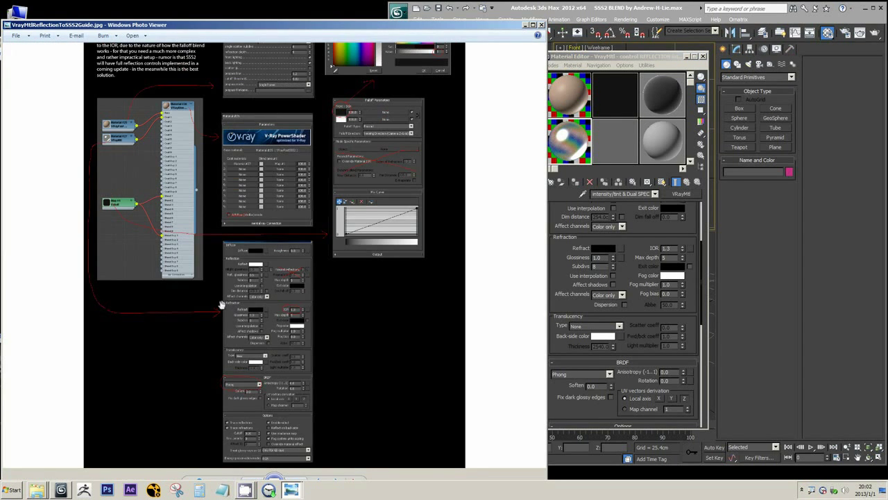
pyautogui.moveTo(240, 240); pyautogui.dragTo(229, 421)
pyautogui.scroll(2, 101, 131)
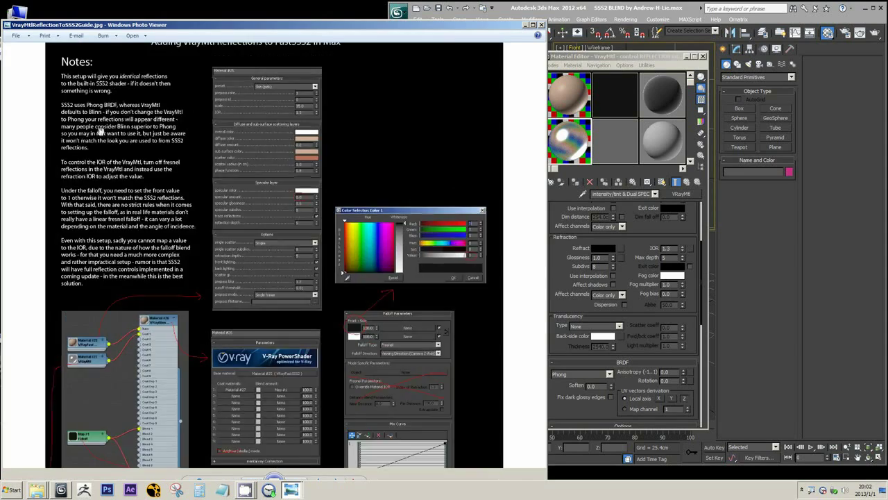
pyautogui.moveTo(103, 114); pyautogui.dragTo(117, 153)
pyautogui.scroll(2, 118, 152)
pyautogui.scroll(2, 52, 146)
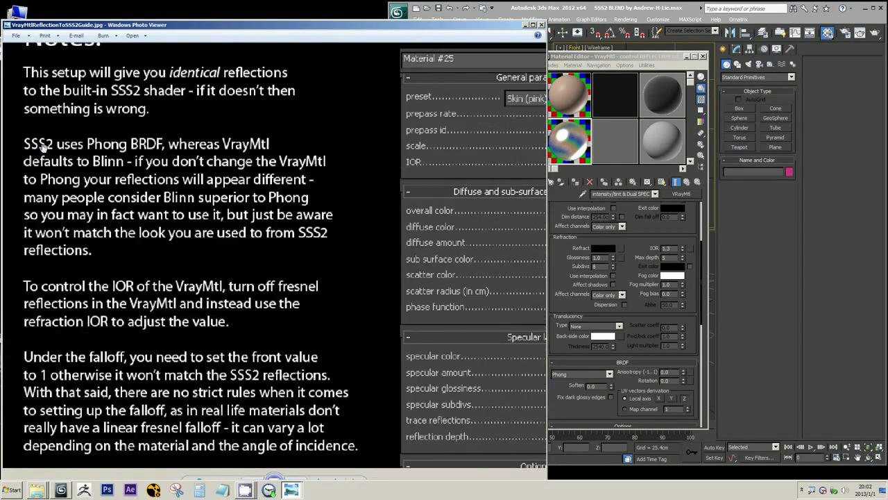
# Step: Look over the 09 - Default VRayFastSSS2 and check the BRDF type of the 03 - Default VRayMtl
pyautogui.click(667, 150)
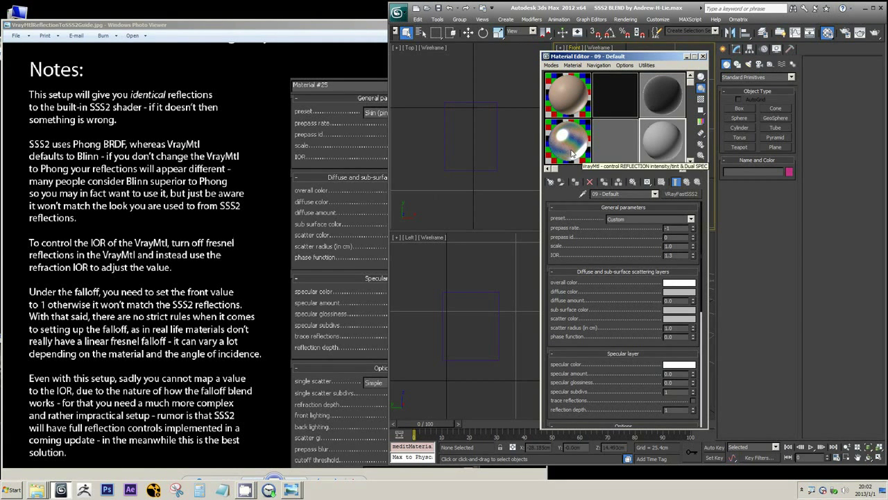
pyautogui.click(572, 152)
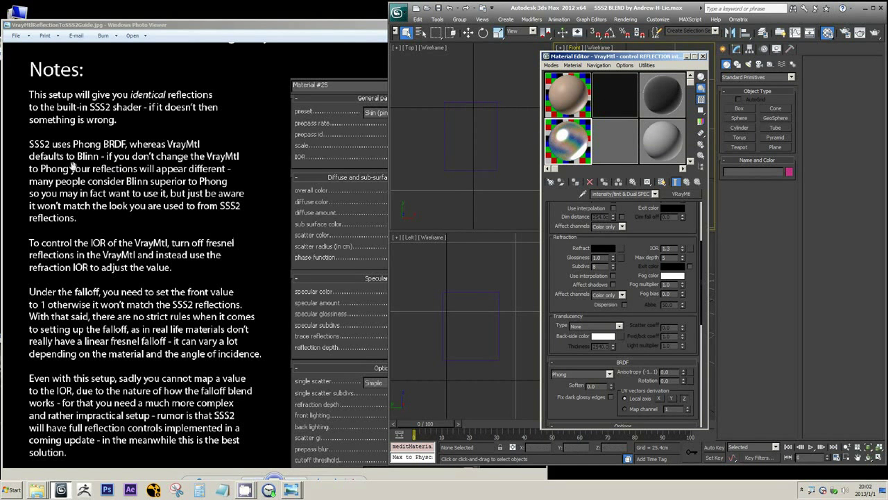
pyautogui.click(661, 95)
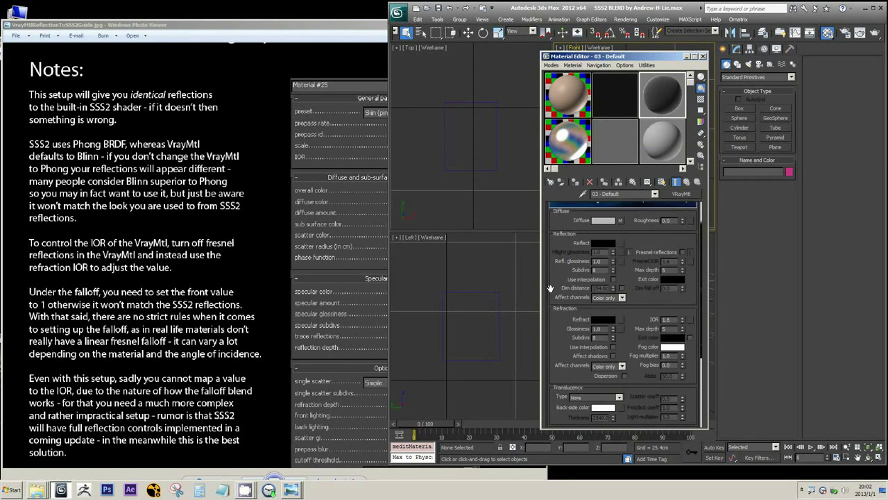
pyautogui.click(576, 379)
pyautogui.click(575, 378)
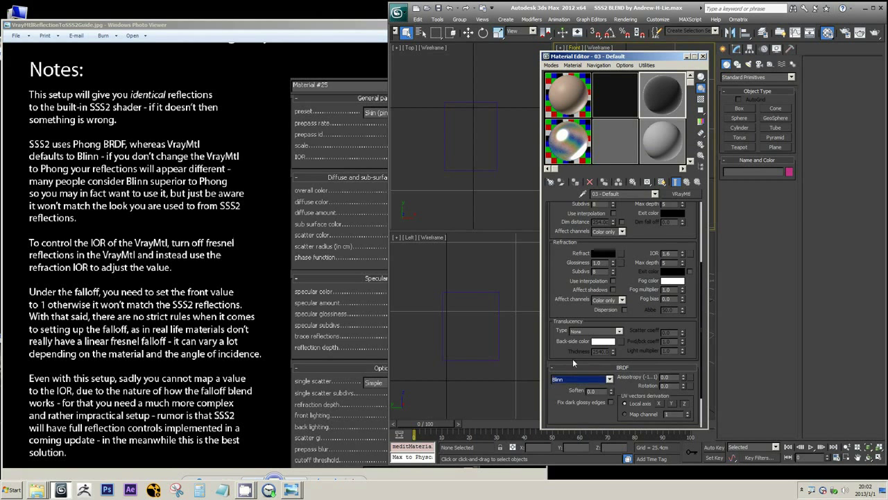
# Step: Return to the coat VRayMtl and reselect Phong as its BRDF type
pyautogui.click(579, 107)
pyautogui.moveTo(556, 305); pyautogui.dragTo(552, 225)
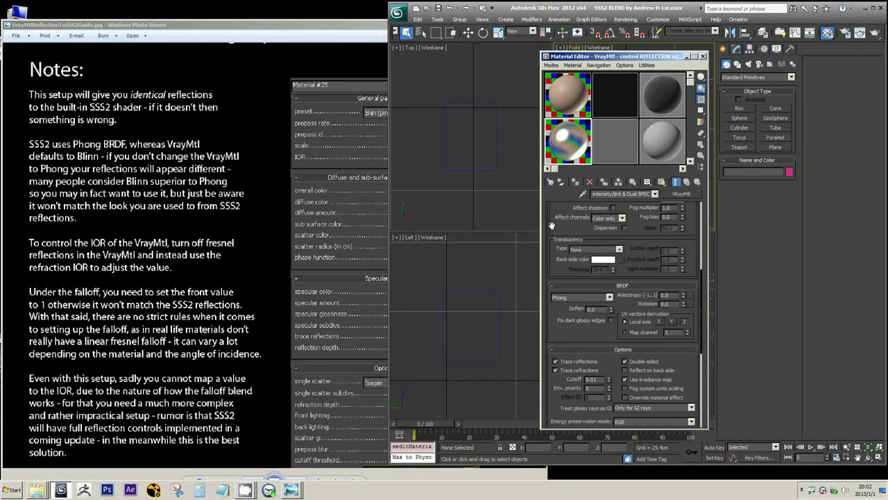
pyautogui.click(569, 298)
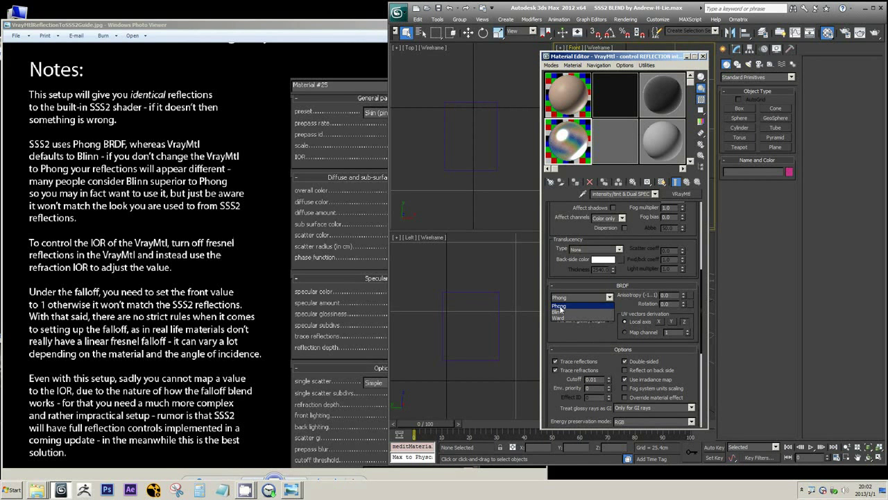
pyautogui.click(561, 305)
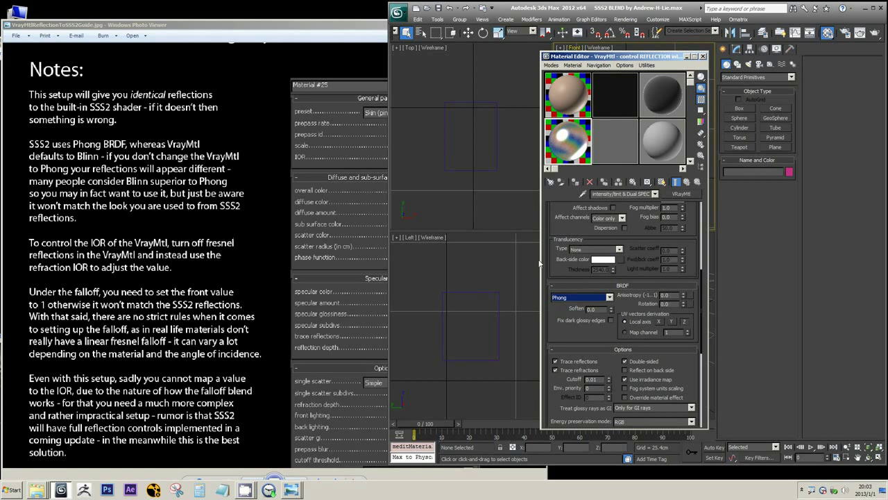
# Step: Compare the coat VRayMtl's BRDF and Options settings with those shown in the guide
pyautogui.click(324, 249)
pyautogui.scroll(-3, 390, 365)
pyautogui.moveTo(390, 365); pyautogui.dragTo(385, 220)
pyautogui.scroll(-3, 248, 343)
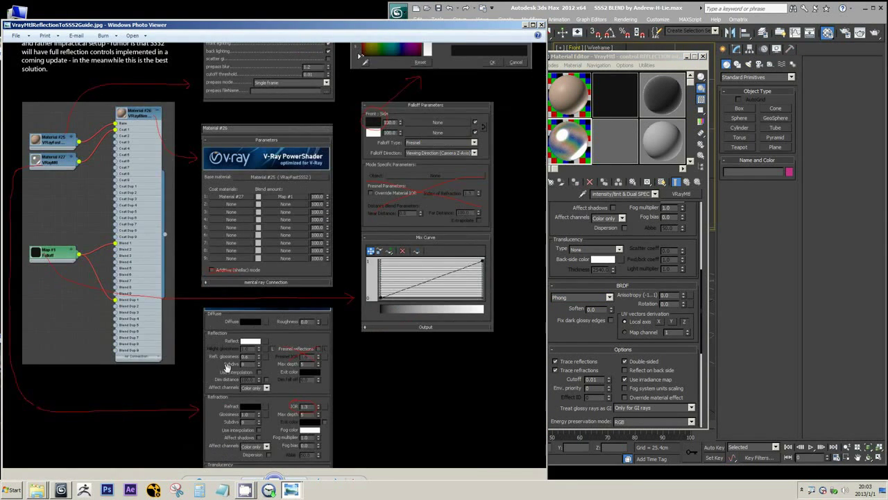
pyautogui.scroll(3, 227, 391)
pyautogui.scroll(-3, 238, 354)
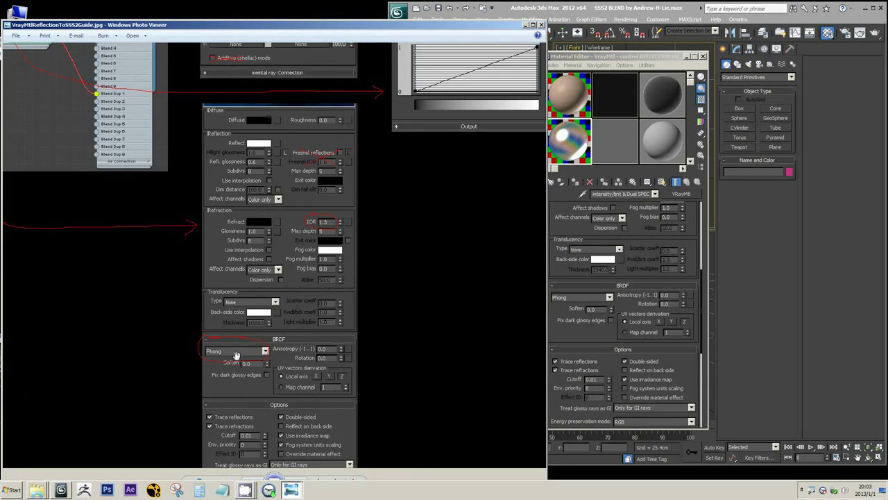
pyautogui.click(559, 337)
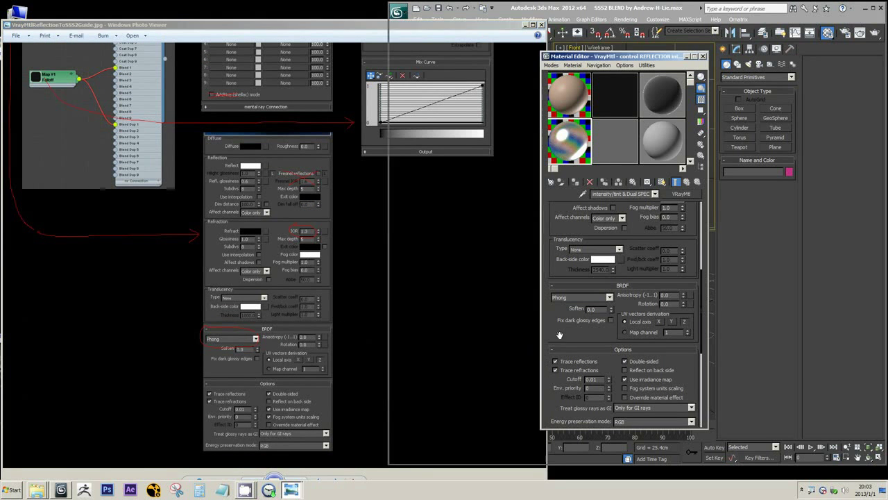
pyautogui.scroll(-4, 583, 319)
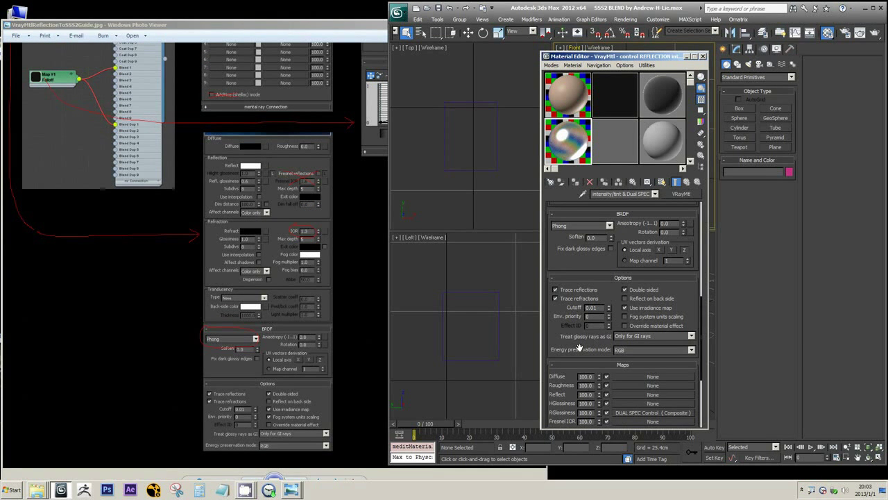
pyautogui.scroll(-1, 611, 326)
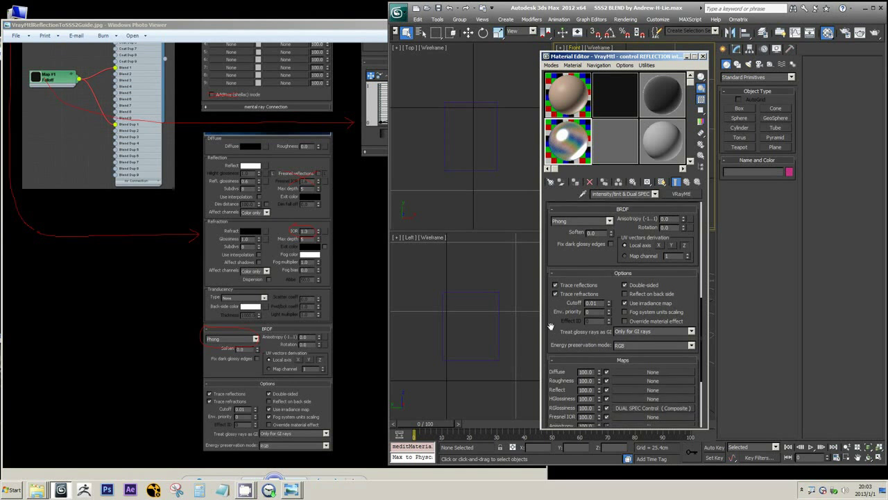
# Step: Enable Fog system units scaling for the coat VRayMtl and collapse its Options rollout
pyautogui.click(641, 298)
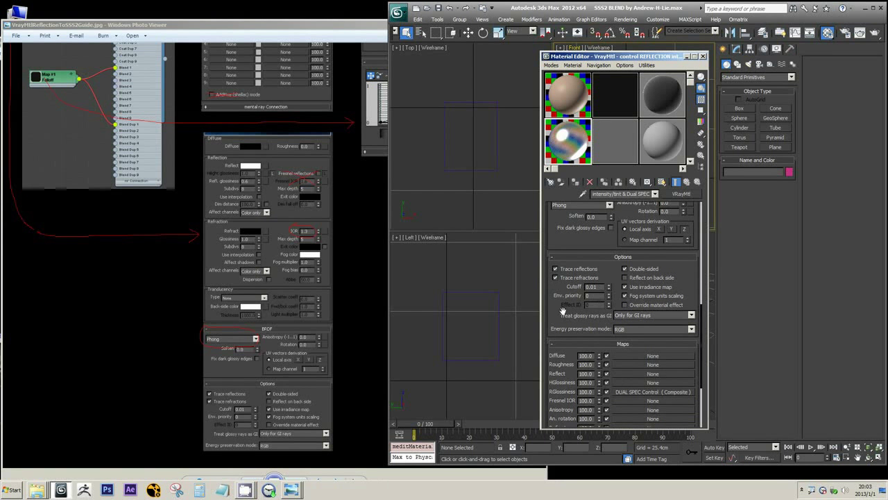
pyautogui.scroll(-1, 552, 282)
pyautogui.scroll(-1, 551, 289)
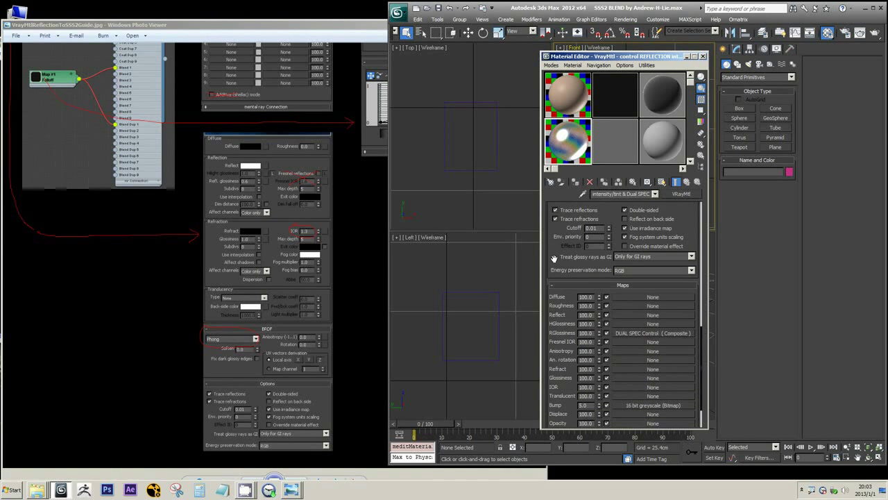
pyautogui.scroll(3, 583, 261)
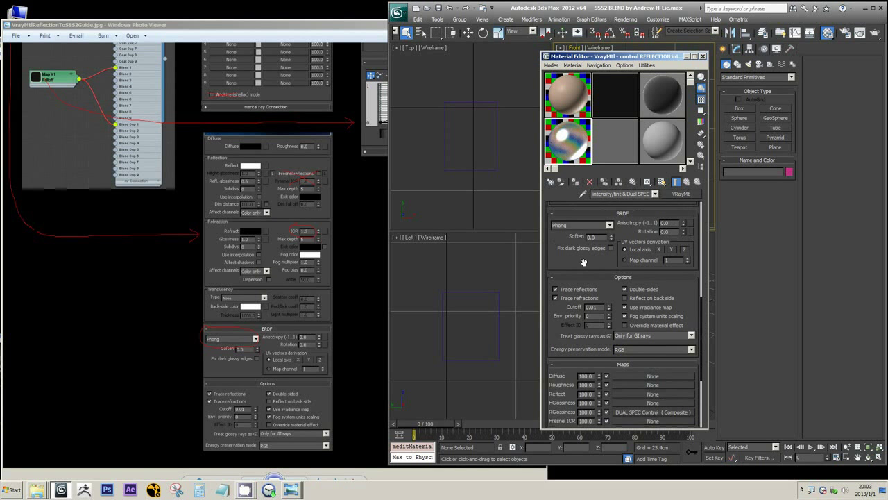
pyautogui.click(606, 275)
# Step: Review the coat VRayMtl's map slots and its basic reflection and refraction parameters
pyautogui.scroll(-1, 574, 302)
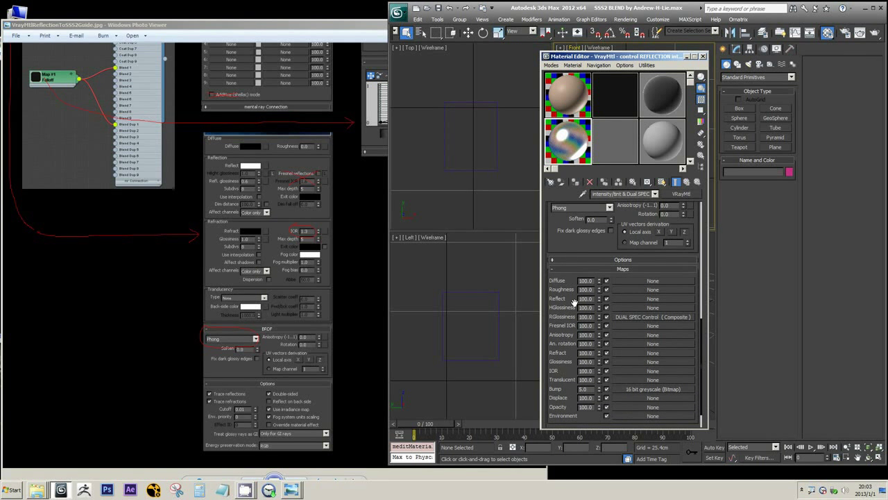
pyautogui.scroll(-1, 573, 303)
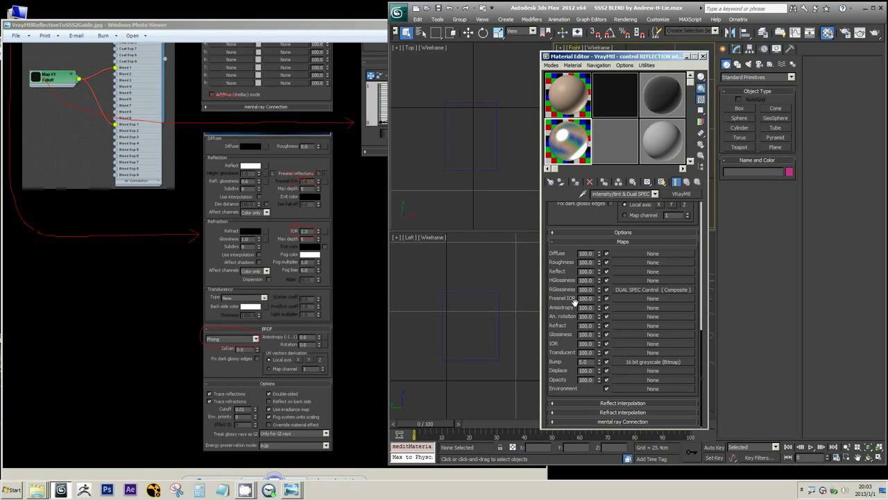
pyautogui.scroll(10, 575, 278)
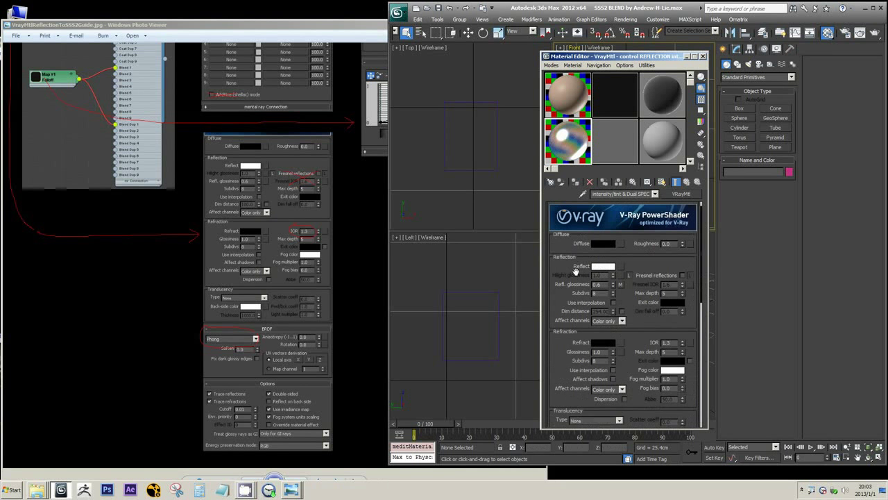
pyautogui.scroll(1, 575, 271)
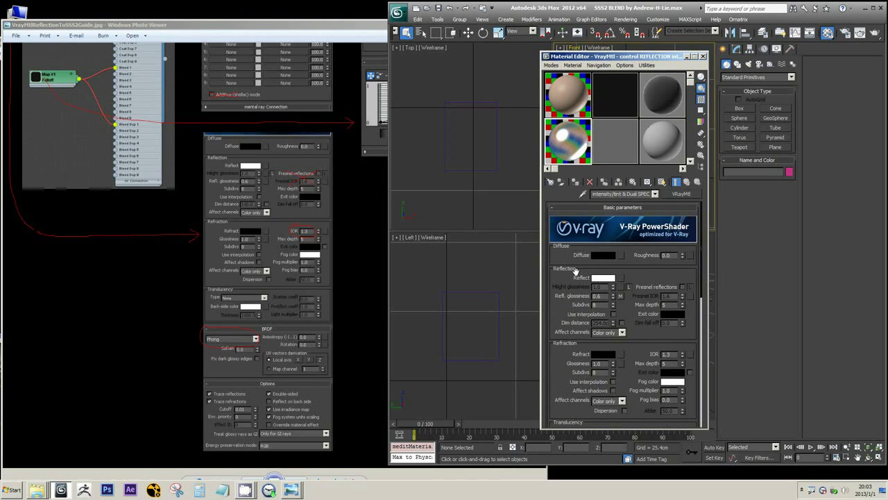
pyautogui.scroll(-1, 575, 271)
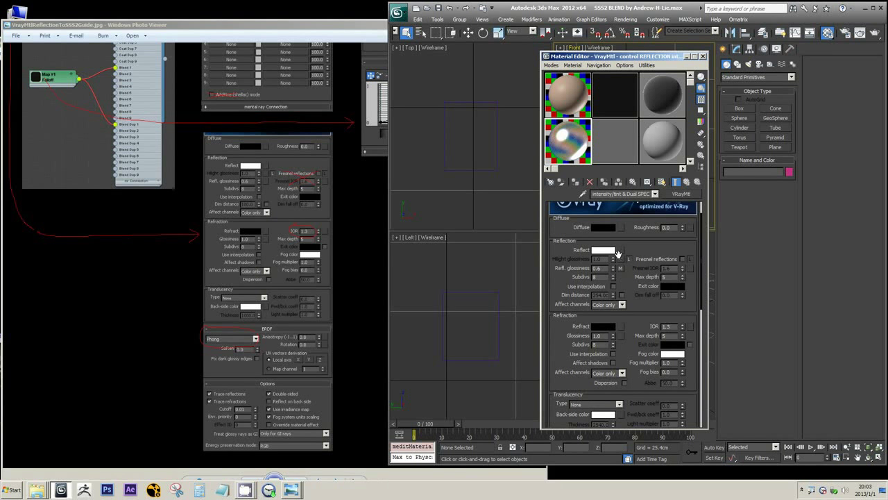
# Step: Switch to the Shader copy.jpg diagram in Windows Photo Viewer and examine its VRayMtl settings and Reflect map Falloff
pyautogui.moveTo(329, 173); pyautogui.dragTo(331, 292)
pyautogui.scroll(-5, 350, 269)
pyautogui.click(291, 490)
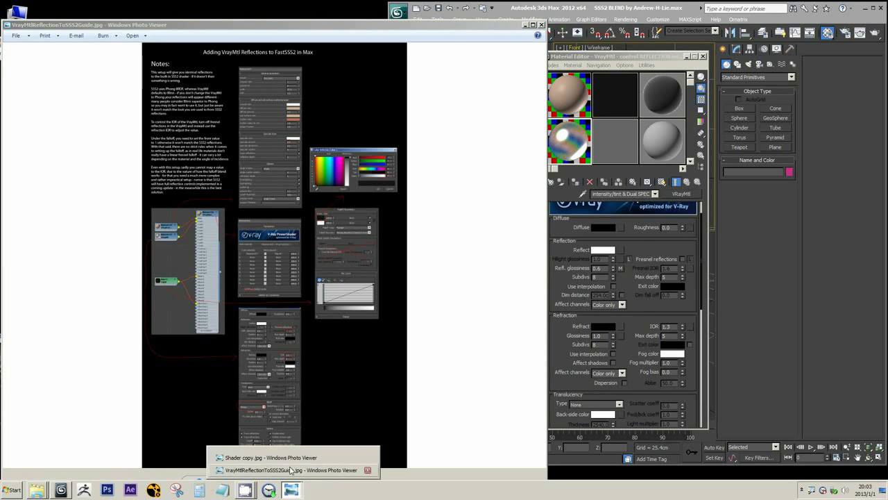
pyautogui.click(293, 458)
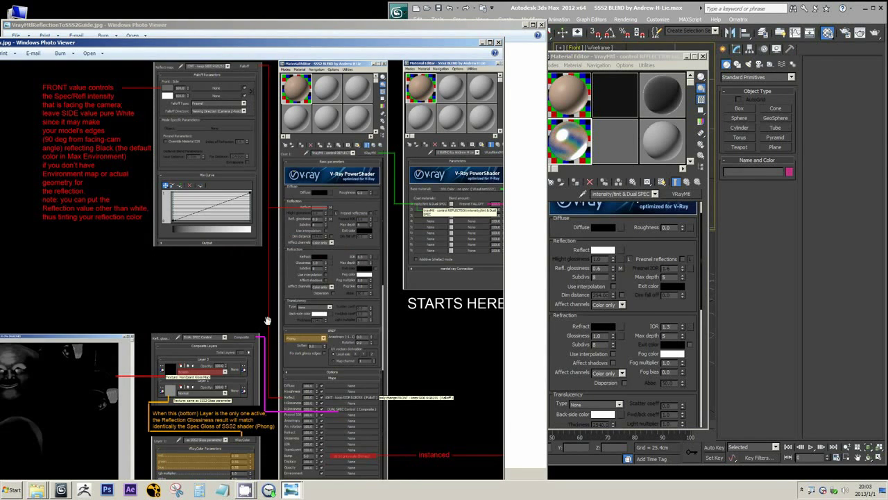
pyautogui.moveTo(268, 319); pyautogui.dragTo(263, 283)
pyautogui.scroll(-5, 264, 283)
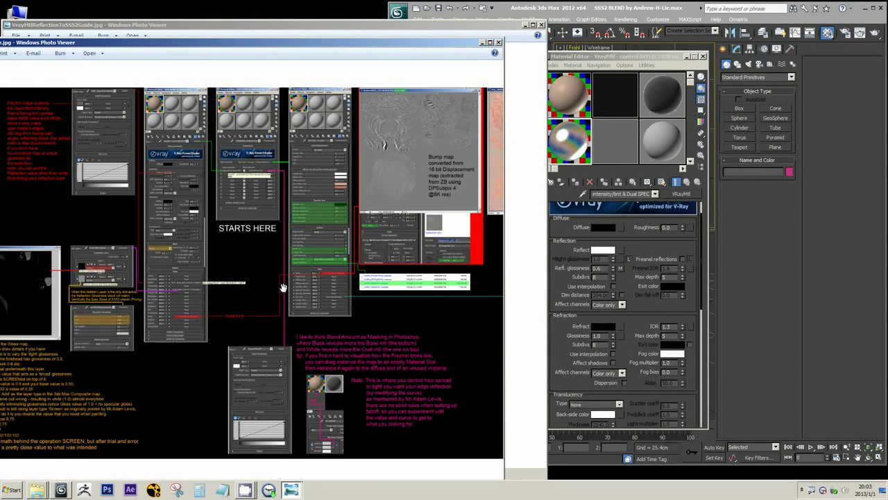
pyautogui.scroll(2, 132, 179)
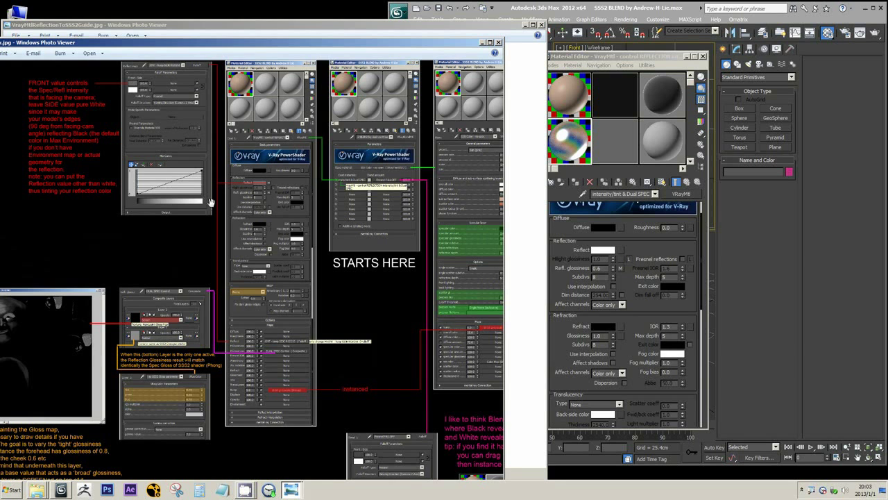
pyautogui.moveTo(272, 293); pyautogui.dragTo(294, 322)
pyautogui.scroll(1, 225, 173)
pyautogui.scroll(4, 229, 179)
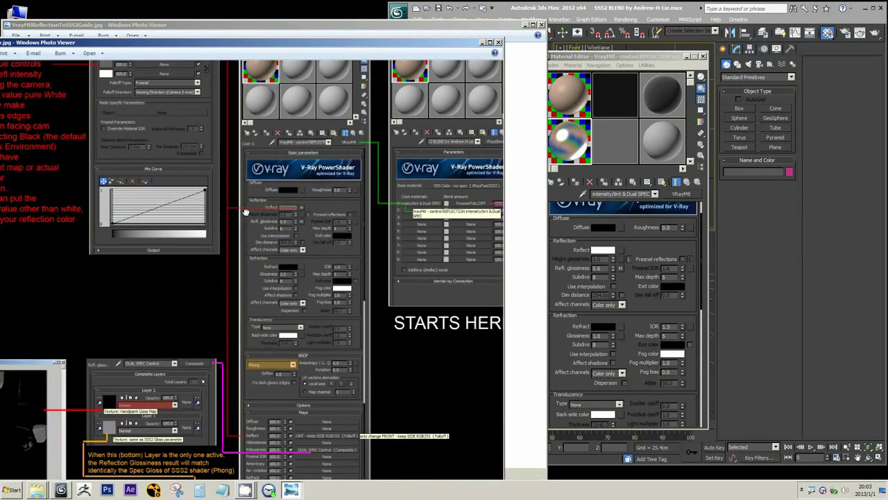
pyautogui.moveTo(321, 240); pyautogui.dragTo(341, 248)
pyautogui.scroll(-1, 201, 251)
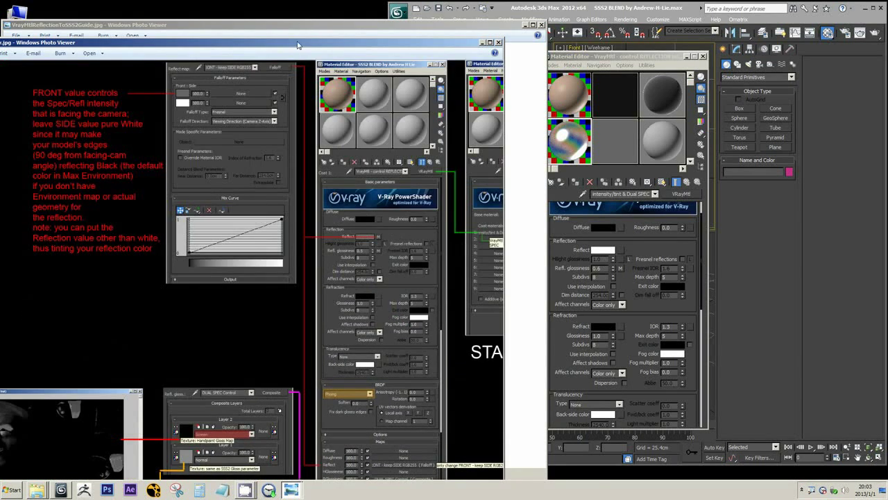
# Step: Minimize the VrayMtlReflectionToSSS2Guide image and reposition the Shader copy.jpg window so it can be read alongside the Material Editor
pyautogui.moveTo(298, 45); pyautogui.dragTo(382, 267)
pyautogui.click(528, 28)
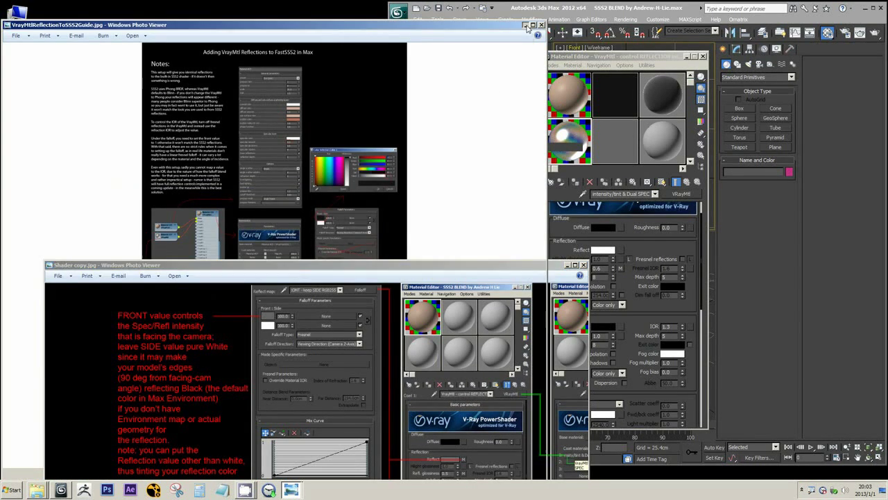
pyautogui.click(526, 26)
pyautogui.click(546, 239)
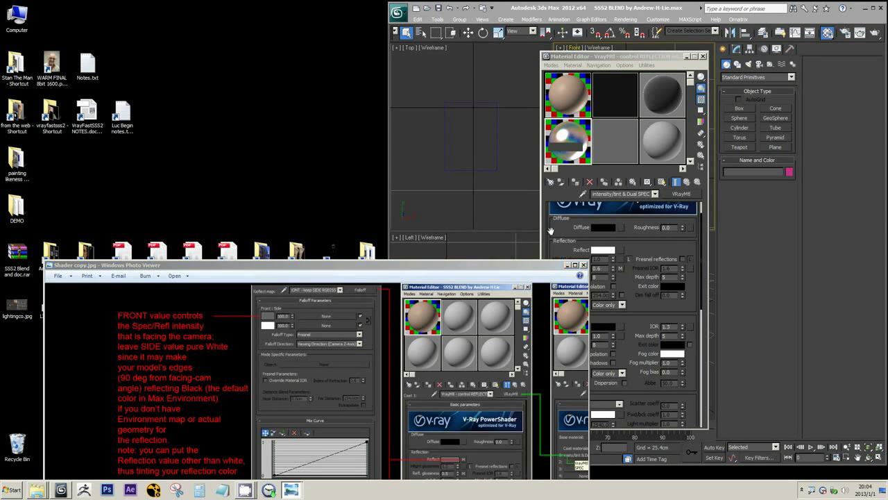
pyautogui.scroll(-1, 556, 241)
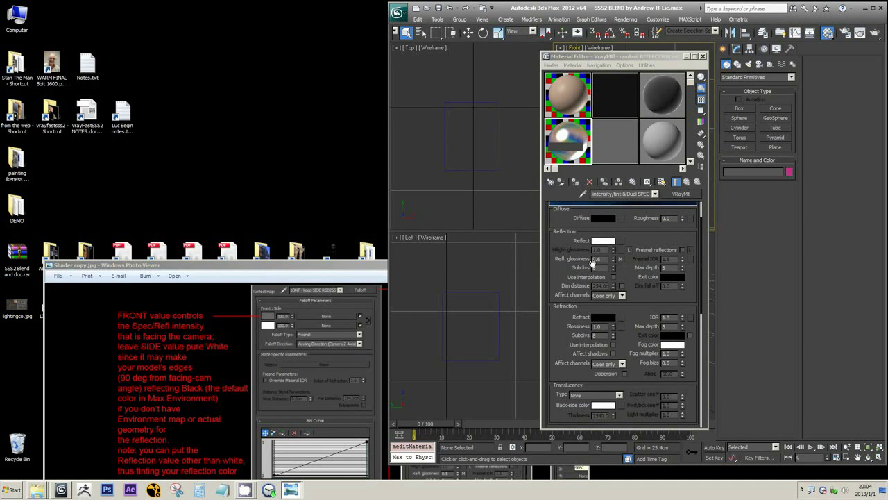
pyautogui.moveTo(376, 266); pyautogui.dragTo(358, 88)
# Step: Read the diagram's note on how the Falloff's Front and Side values control reflection intensity and tint
pyautogui.moveTo(442, 241); pyautogui.dragTo(364, 212)
pyautogui.scroll(-2, 403, 244)
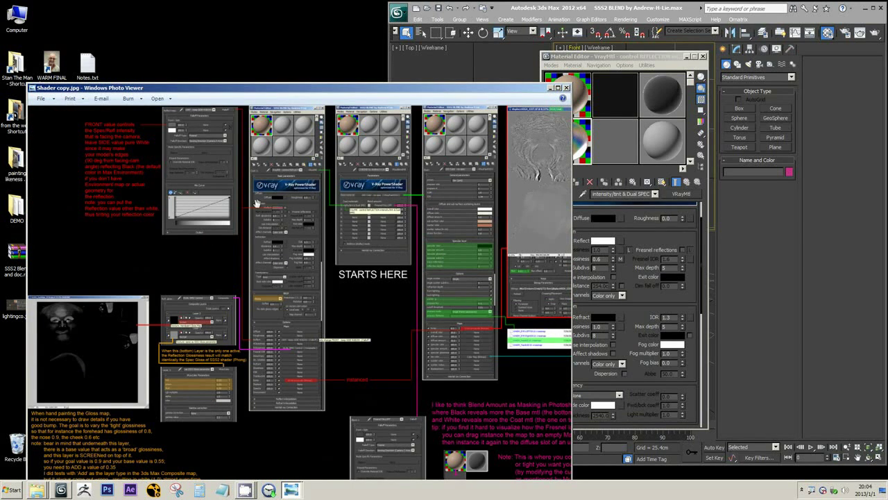
pyautogui.scroll(3, 229, 194)
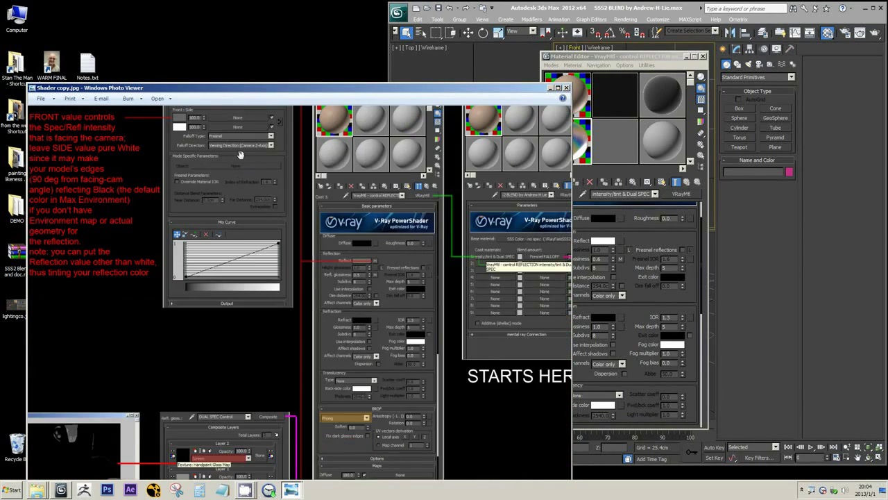
pyautogui.moveTo(240, 154); pyautogui.dragTo(293, 240)
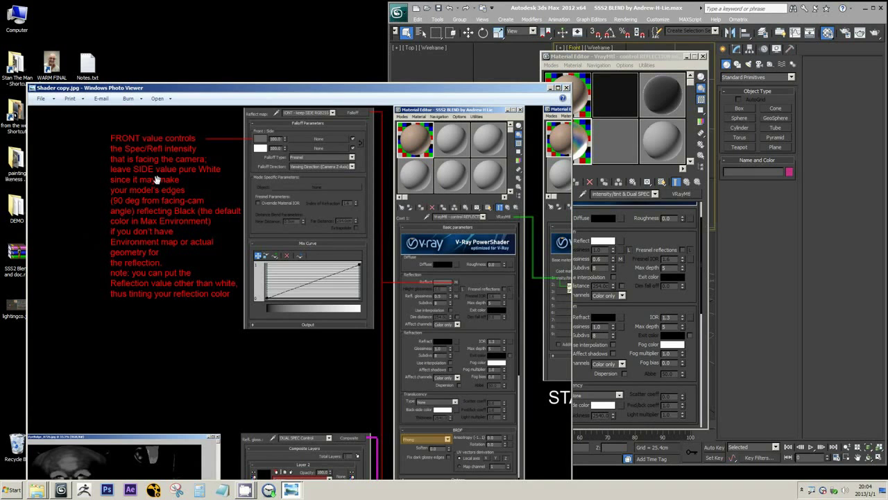
pyautogui.scroll(2, 156, 179)
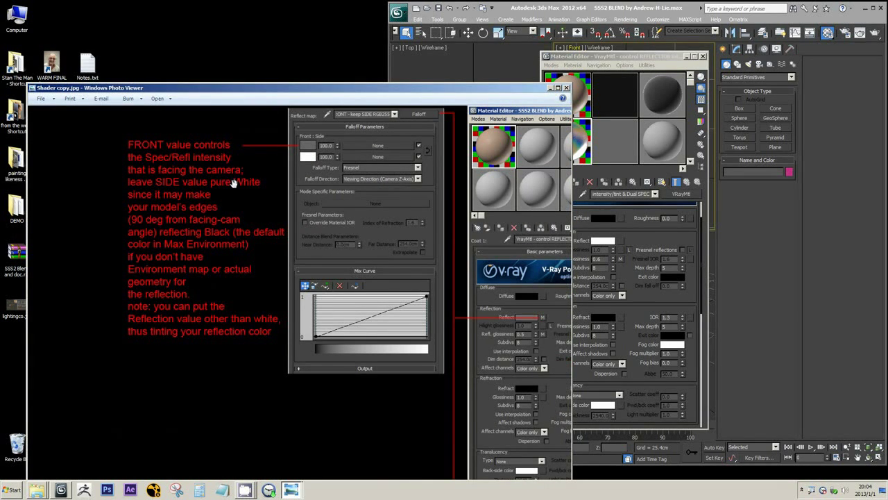
pyautogui.moveTo(228, 168); pyautogui.dragTo(174, 154)
# Step: Trace the diagram from the coat VRayMtl to the VRayBlendMtl and inspect its base, coat and blend amount slots
pyautogui.moveTo(495, 208); pyautogui.dragTo(307, 201)
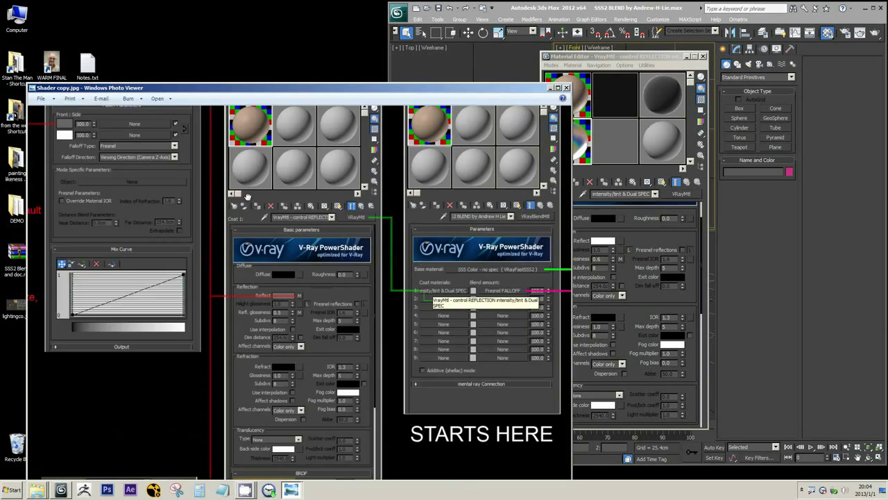
pyautogui.moveTo(556, 245); pyautogui.dragTo(351, 233)
pyautogui.moveTo(406, 280); pyautogui.dragTo(356, 265)
pyautogui.moveTo(179, 270); pyautogui.dragTo(262, 257)
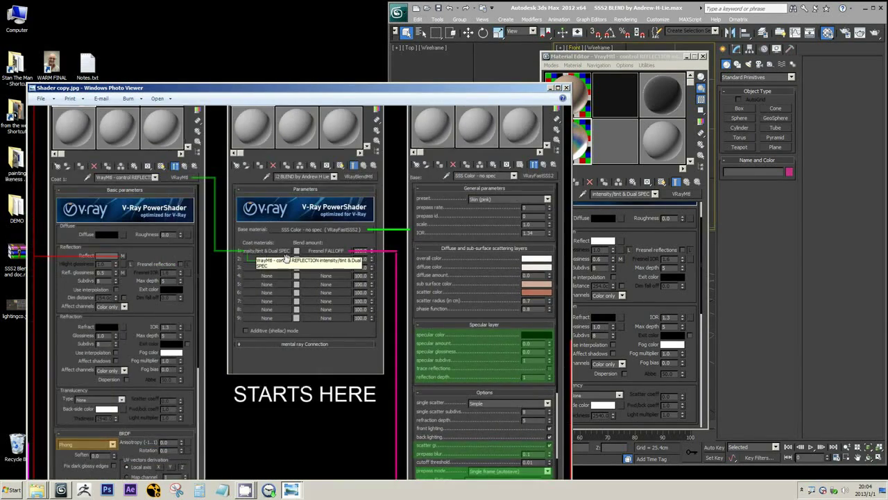
pyautogui.scroll(-4, 286, 258)
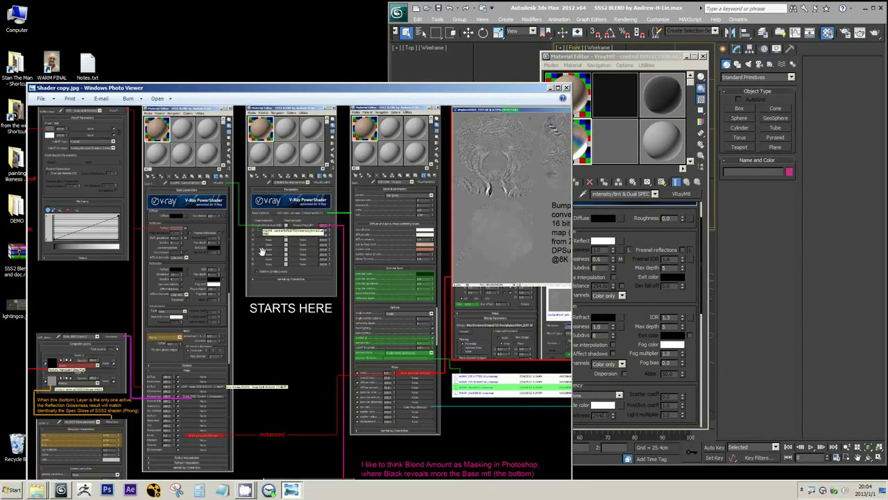
pyautogui.scroll(4, 263, 251)
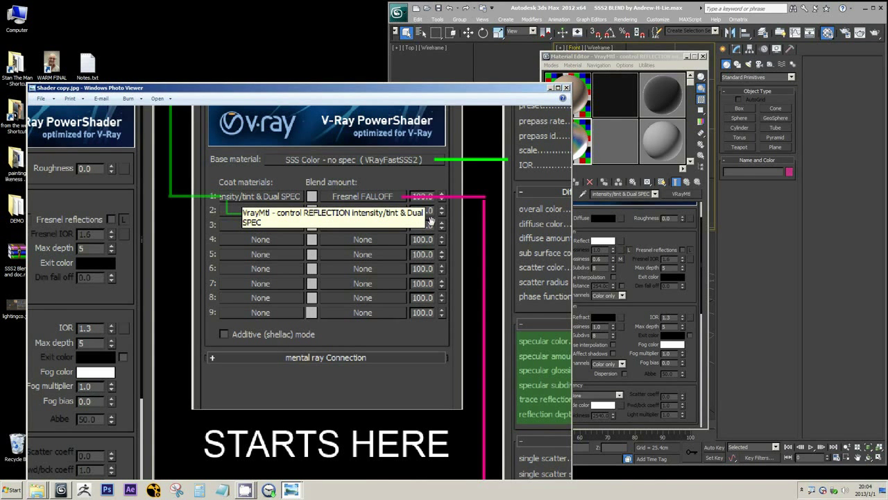
# Step: Trace the diagram between the VRayBlendMtl's coat and blend amount slots and the coat VRayMtl's reflection, BRDF and Maps settings
pyautogui.scroll(-2, 258, 239)
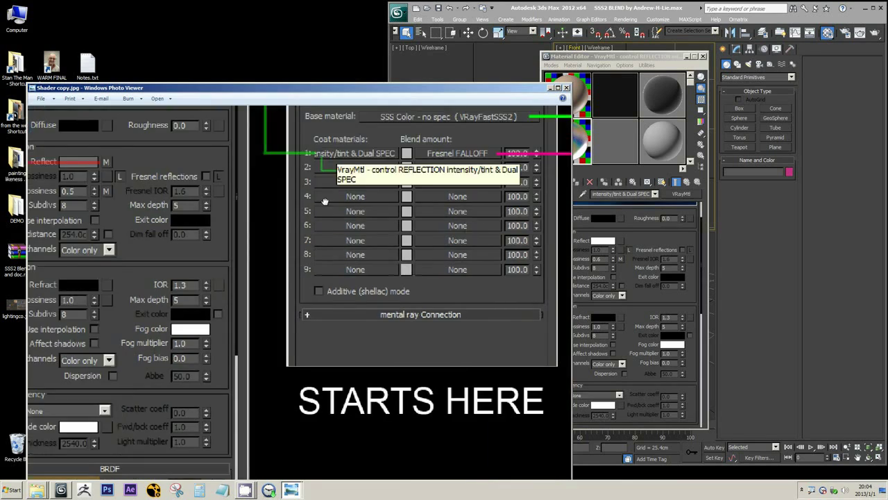
pyautogui.moveTo(301, 272); pyautogui.dragTo(439, 157)
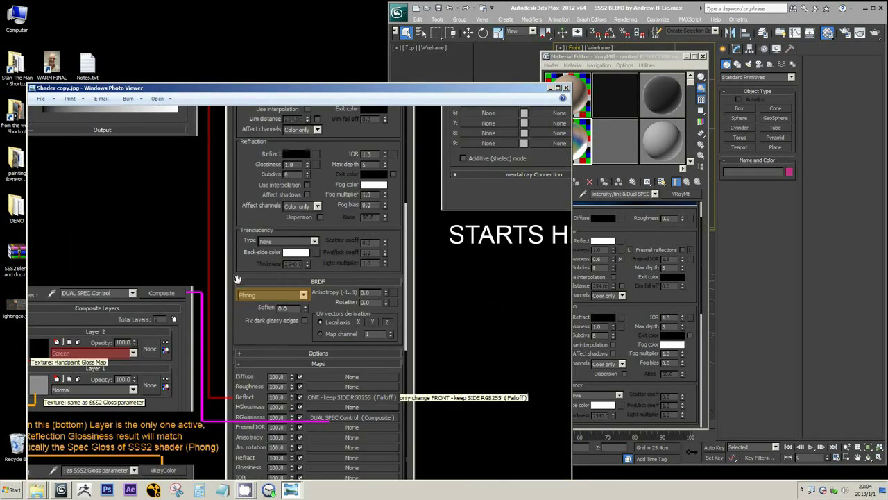
pyautogui.scroll(-2, 236, 279)
pyautogui.moveTo(325, 229); pyautogui.dragTo(102, 398)
pyautogui.scroll(3, 421, 200)
pyautogui.moveTo(424, 199); pyautogui.dragTo(286, 280)
pyautogui.scroll(1, 251, 278)
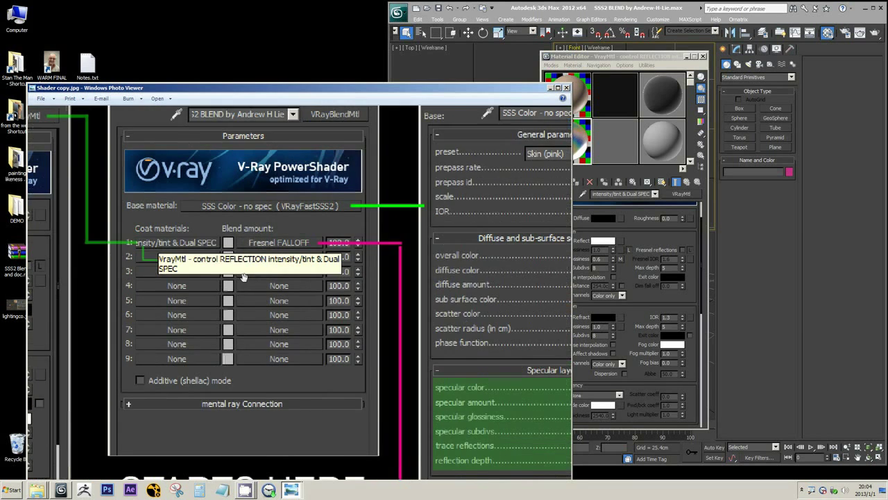
pyautogui.moveTo(164, 273); pyautogui.dragTo(211, 248)
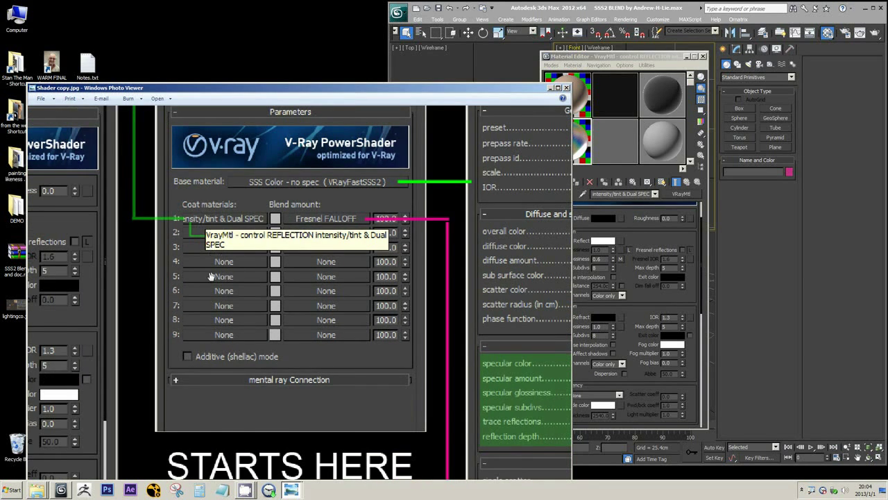
pyautogui.scroll(-1, 211, 276)
pyautogui.scroll(3, 240, 213)
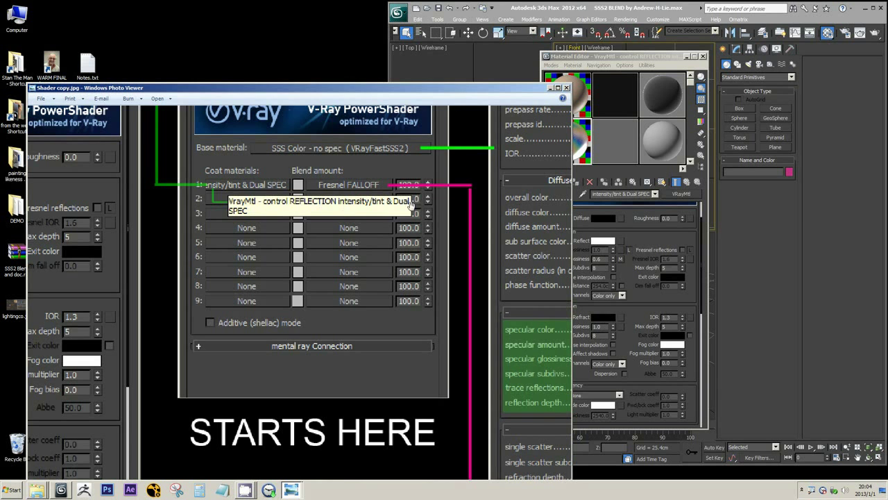
pyautogui.scroll(-2, 249, 255)
pyautogui.moveTo(121, 341); pyautogui.dragTo(294, 236)
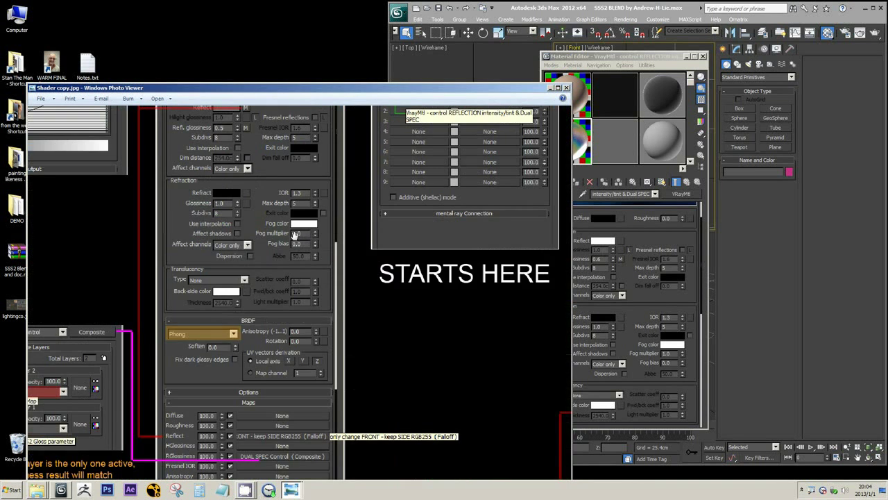
pyautogui.scroll(-2, 400, 212)
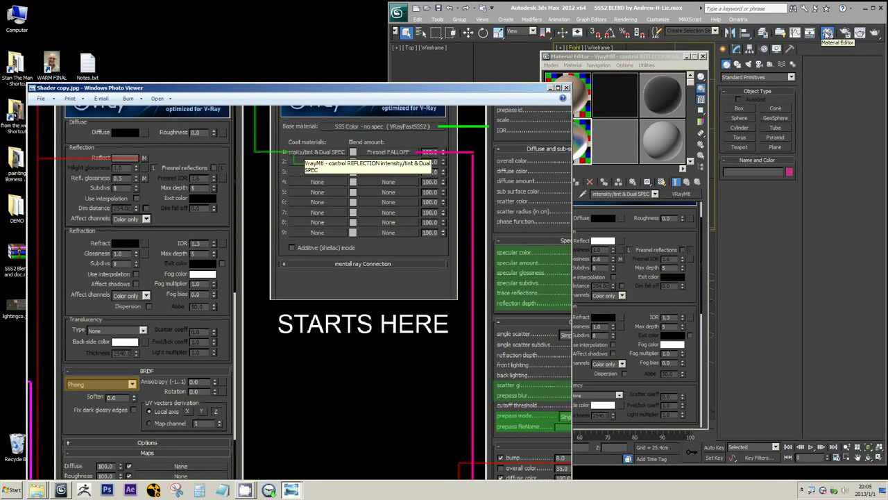
# Step: Bring the Material Editor forward, then return to Shader copy.jpg and bring its VRayFastSSS2 base material into view
pyautogui.click(662, 62)
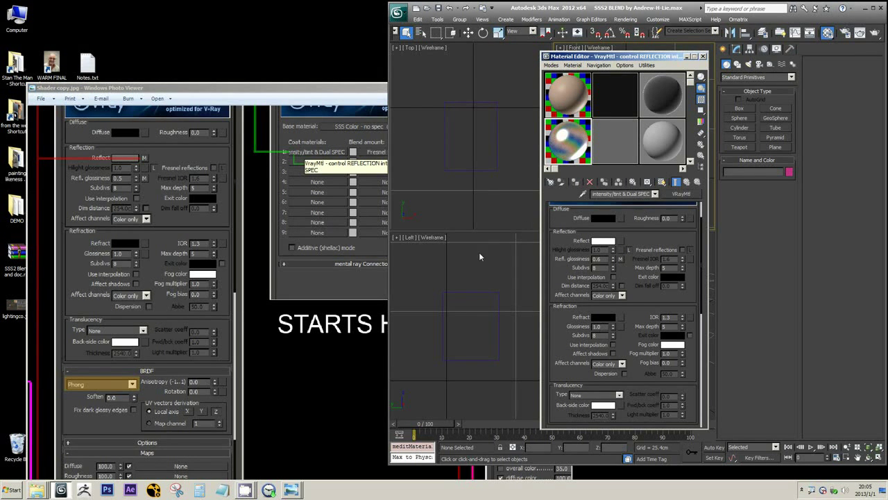
pyautogui.moveTo(316, 223); pyautogui.dragTo(283, 243)
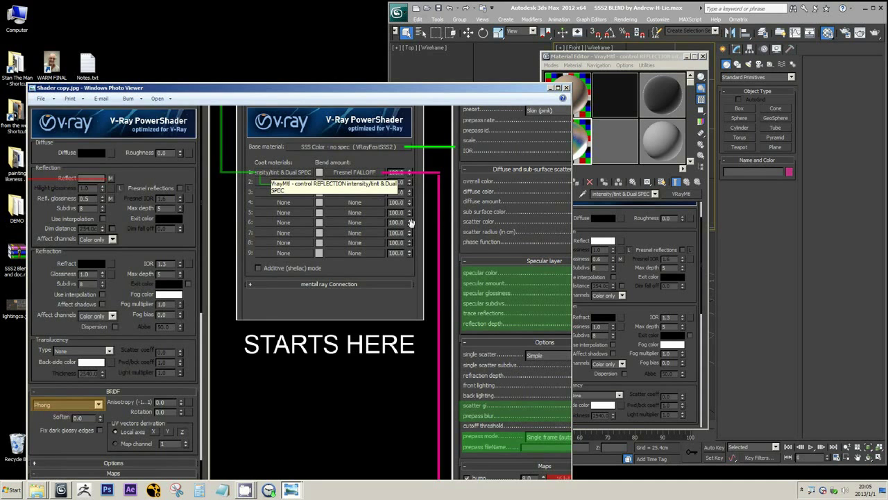
pyautogui.moveTo(370, 230); pyautogui.dragTo(350, 201)
pyautogui.moveTo(477, 246); pyautogui.dragTo(326, 248)
pyautogui.moveTo(240, 94); pyautogui.dragTo(289, 91)
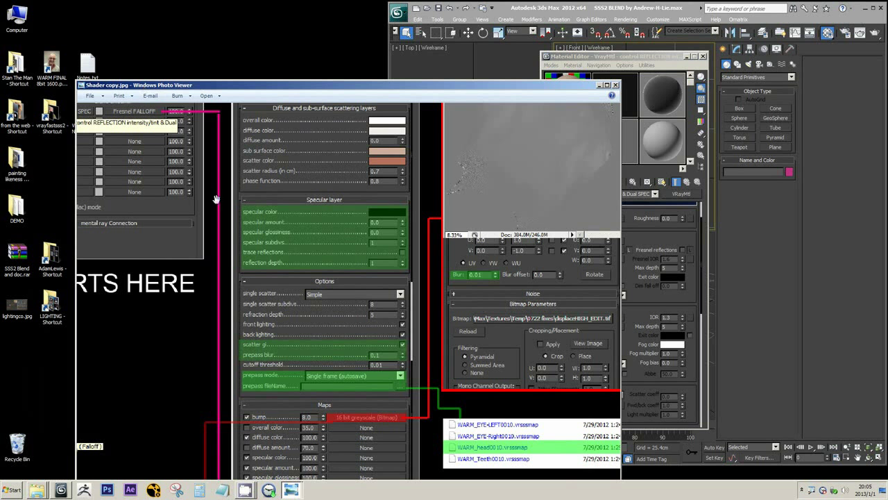
# Step: Examine the diagram's VRayFastSSS2 Specular layer settings, including specular color, amount, glossiness and subdivs
pyautogui.scroll(2, 306, 223)
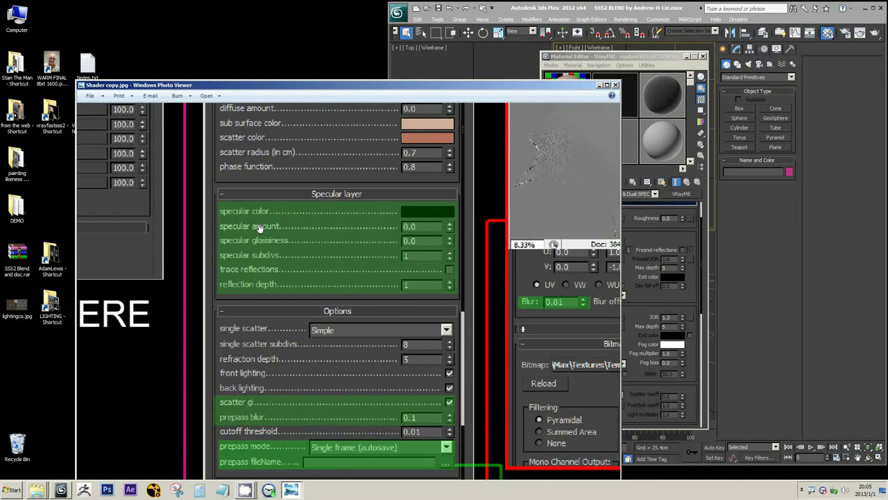
pyautogui.moveTo(292, 212); pyautogui.dragTo(283, 260)
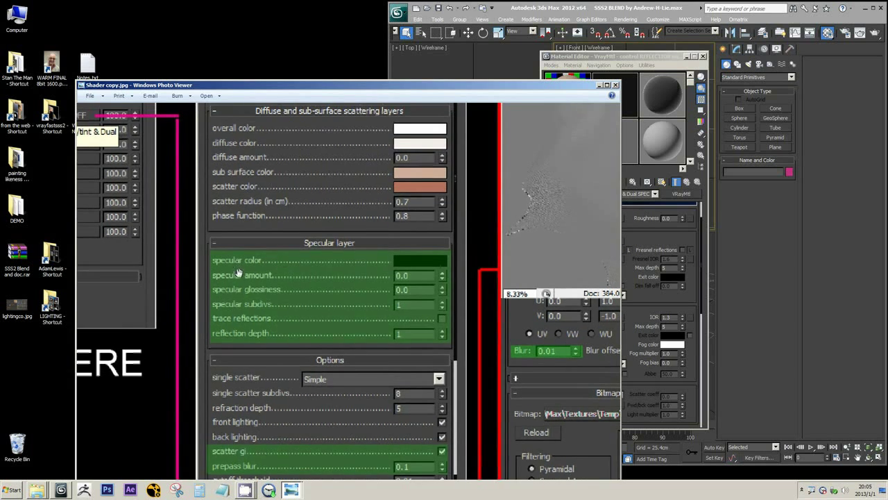
pyautogui.scroll(-1, 229, 270)
pyautogui.scroll(-2, 310, 253)
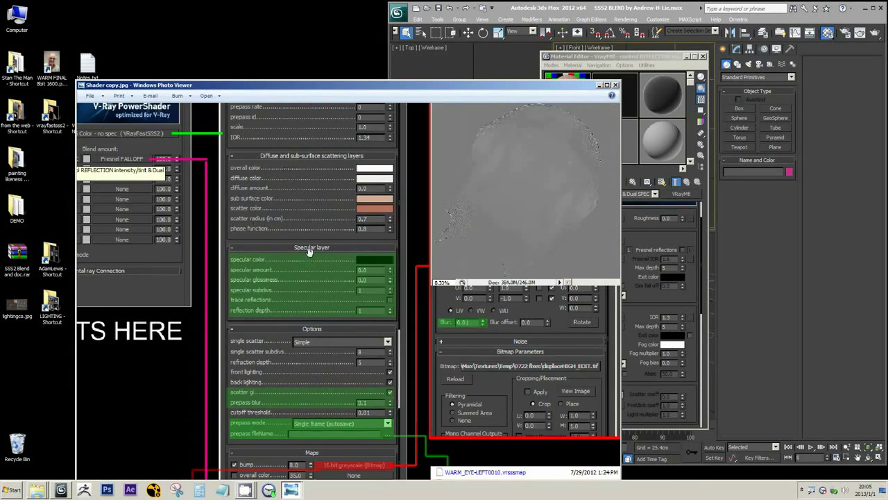
pyautogui.moveTo(296, 210); pyautogui.dragTo(346, 218)
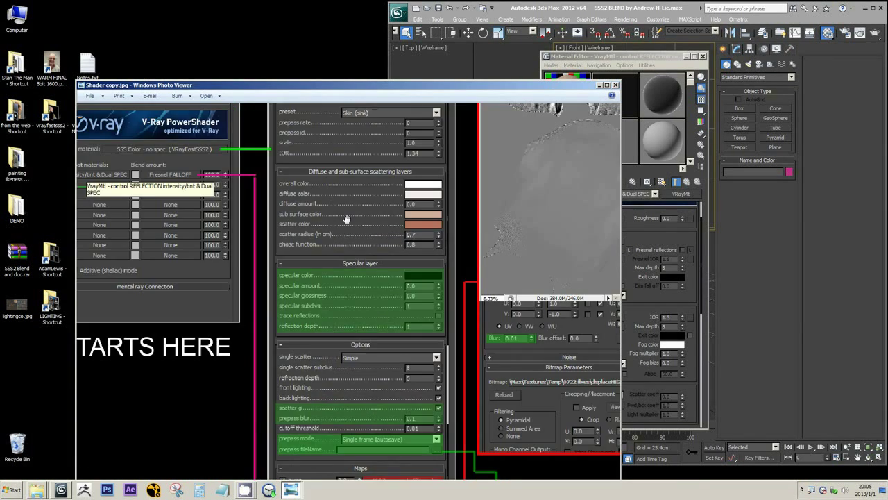
pyautogui.scroll(1, 319, 278)
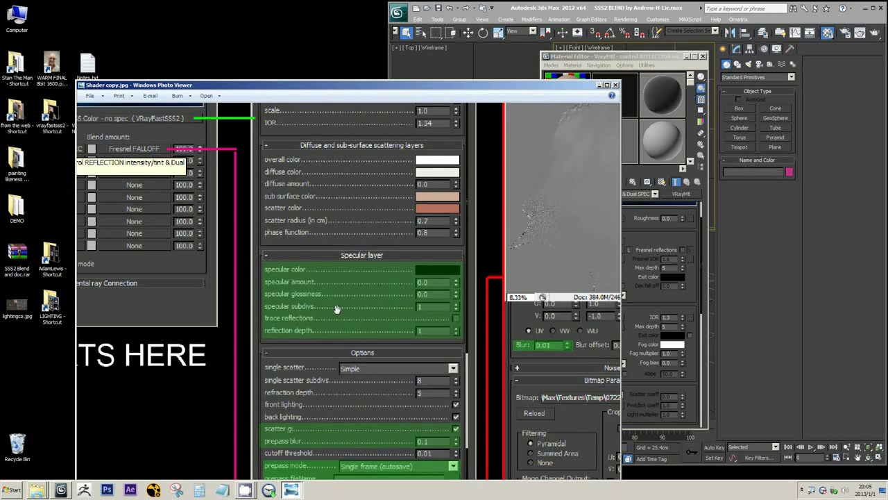
pyautogui.scroll(1, 321, 299)
pyautogui.scroll(-2, 314, 299)
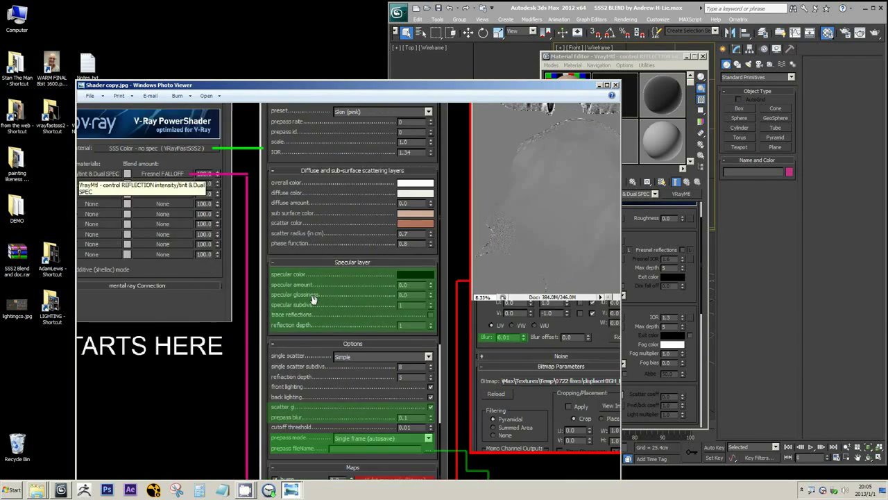
pyautogui.scroll(-2, 314, 299)
pyautogui.moveTo(335, 116); pyautogui.dragTo(333, 186)
# Step: Locate the DUAL SPEC Control Composite map and the painted gloss map beside the coat VRayMtl in the diagram
pyautogui.moveTo(330, 334); pyautogui.dragTo(371, 246)
pyautogui.moveTo(149, 367); pyautogui.dragTo(509, 170)
pyautogui.moveTo(311, 290); pyautogui.dragTo(386, 335)
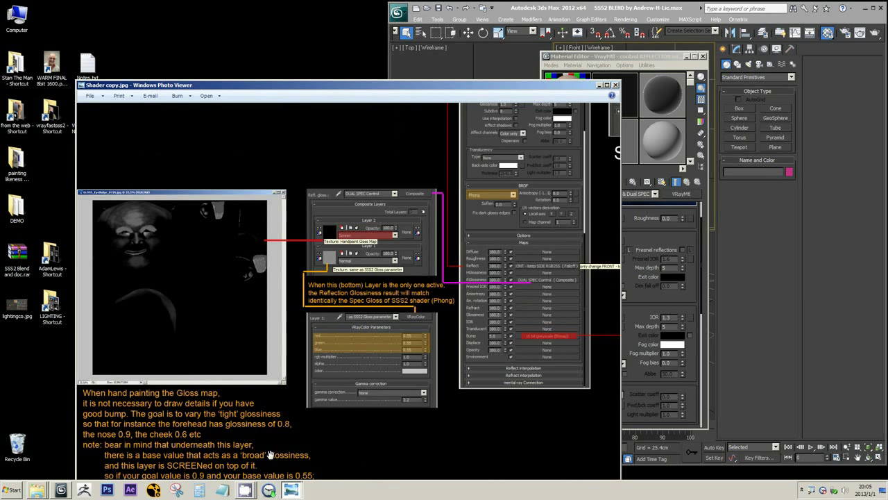
# Step: Switch to the VrayMtlReflectionToSSS2Guide image, look over its VRayMtl and Falloff settings, and minimize it again
pyautogui.moveTo(292, 489)
pyautogui.click(282, 472)
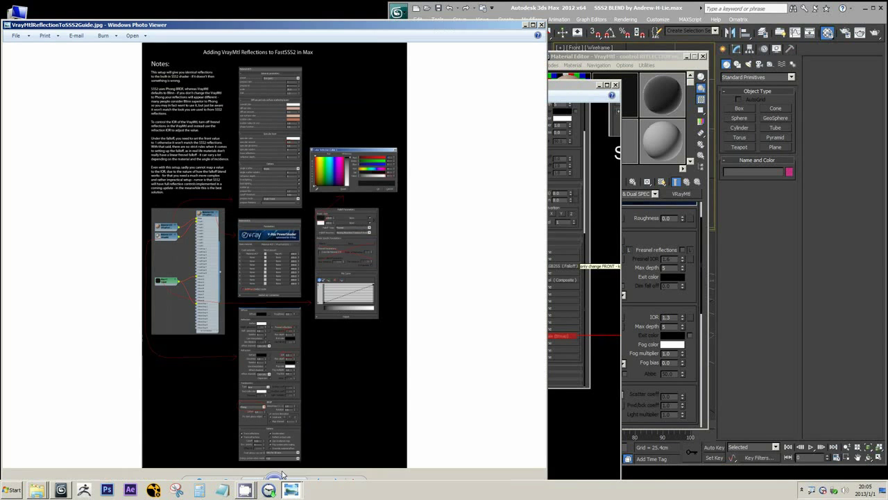
pyautogui.scroll(2, 284, 415)
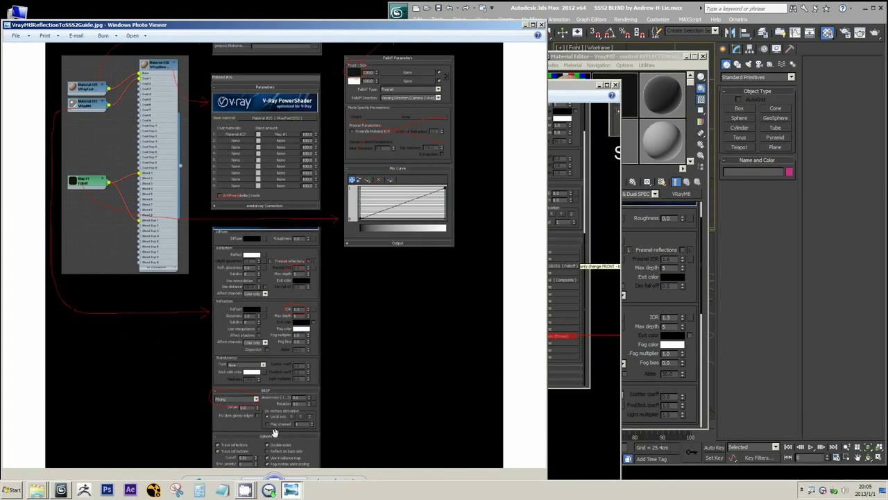
pyautogui.scroll(-2, 275, 406)
pyautogui.scroll(2, 313, 185)
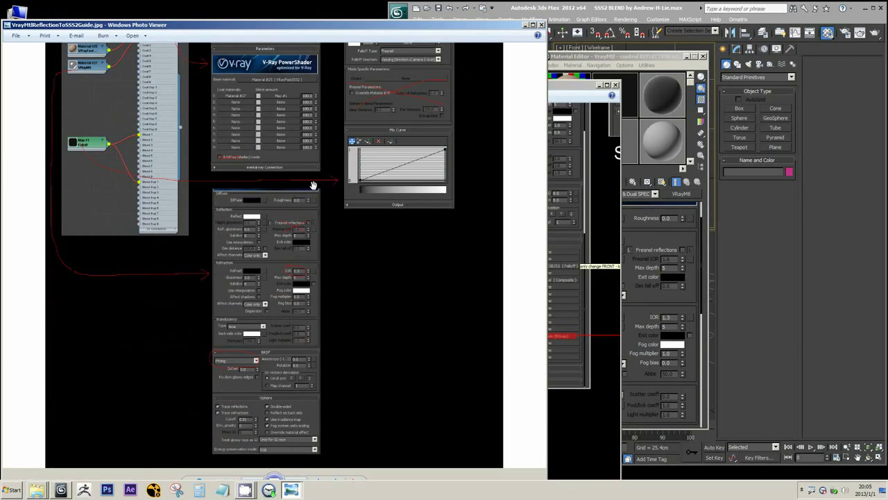
pyautogui.click(526, 25)
# Step: Examine the diagram's DUAL SPEC Control Composite, comparing its Screen gloss map layer with the Normal base layer and VRayColor
pyautogui.moveTo(359, 304); pyautogui.dragTo(358, 227)
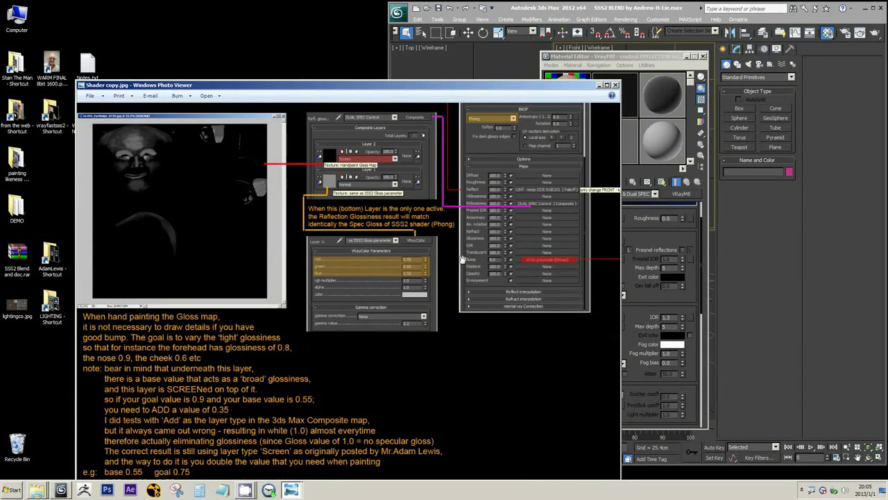
pyautogui.moveTo(464, 258); pyautogui.dragTo(406, 272)
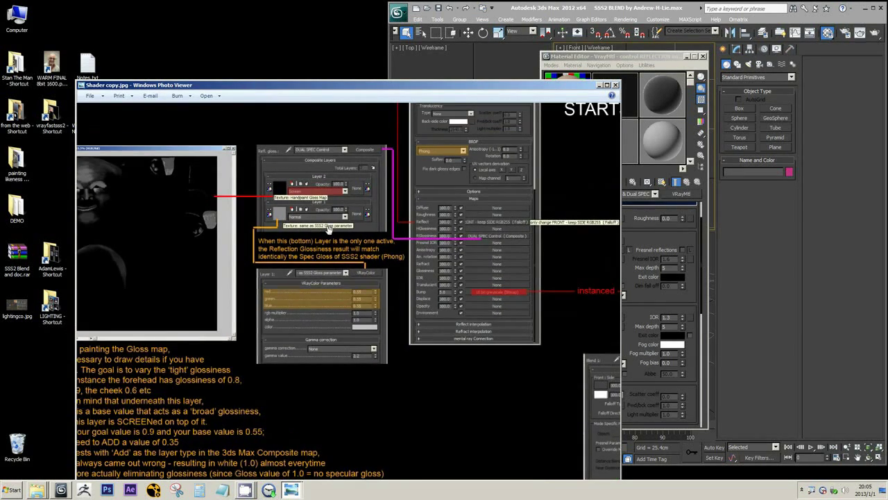
pyautogui.scroll(2, 310, 211)
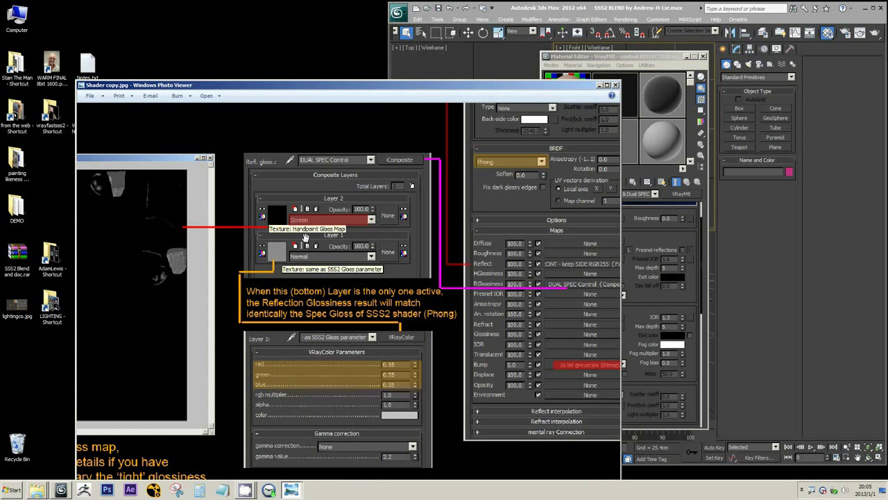
pyautogui.moveTo(380, 89); pyautogui.dragTo(503, 86)
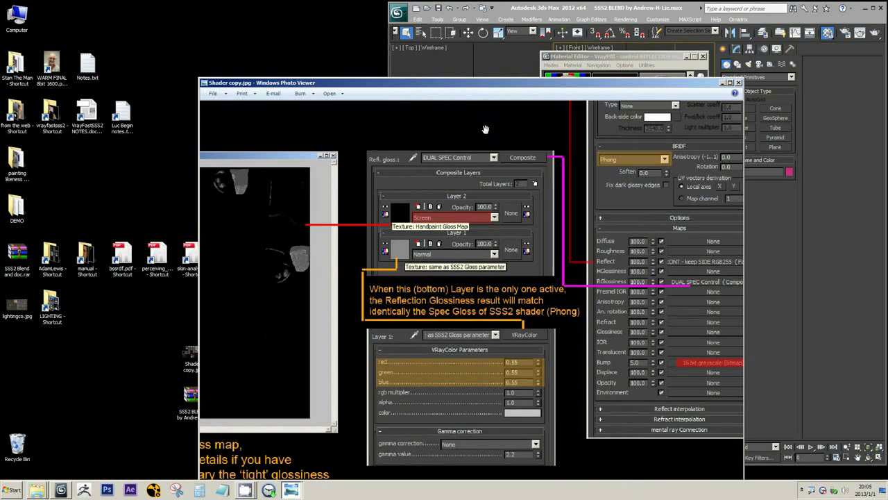
pyautogui.moveTo(420, 211); pyautogui.dragTo(480, 213)
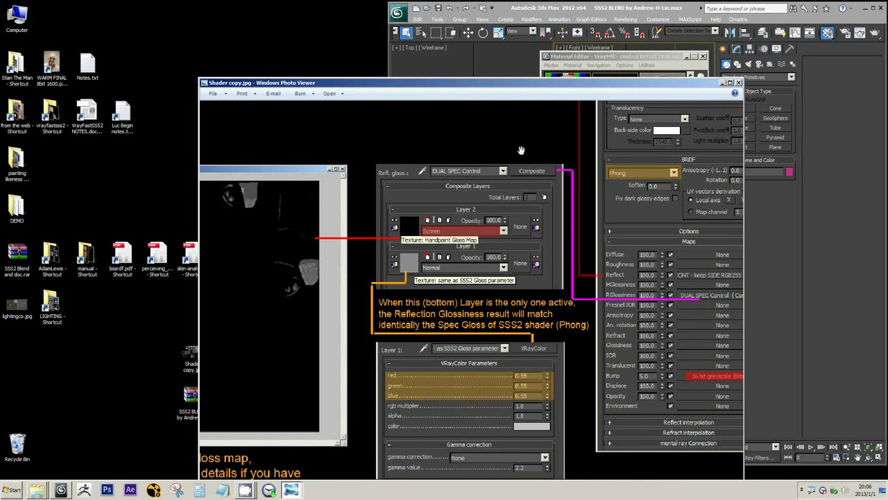
# Step: Reposition the Shader copy.jpg window and view the Composite layers together with the coat VRayMtl's Maps list
pyautogui.click(576, 9)
pyautogui.click(366, 93)
pyautogui.scroll(1, 449, 236)
pyautogui.scroll(-1, 429, 264)
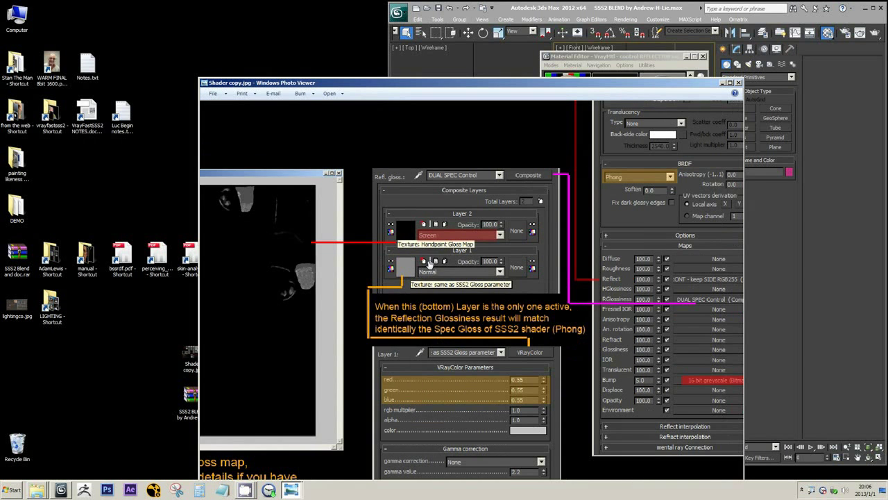
pyautogui.moveTo(569, 85); pyautogui.dragTo(472, 89)
pyautogui.moveTo(367, 248); pyautogui.dragTo(282, 239)
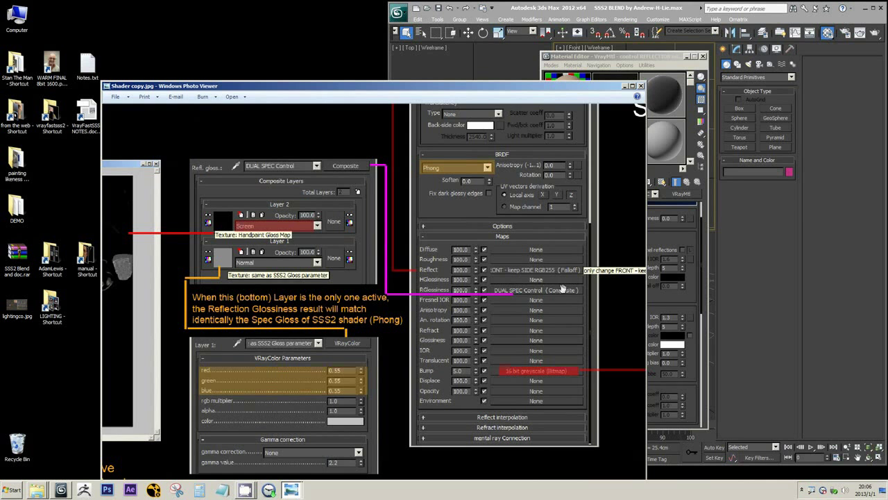
# Step: Trace the DUAL SPEC Control Composite to the VRayMtl's RGlossiness slot and review its place in the whole shader diagram
pyautogui.scroll(-2, 409, 234)
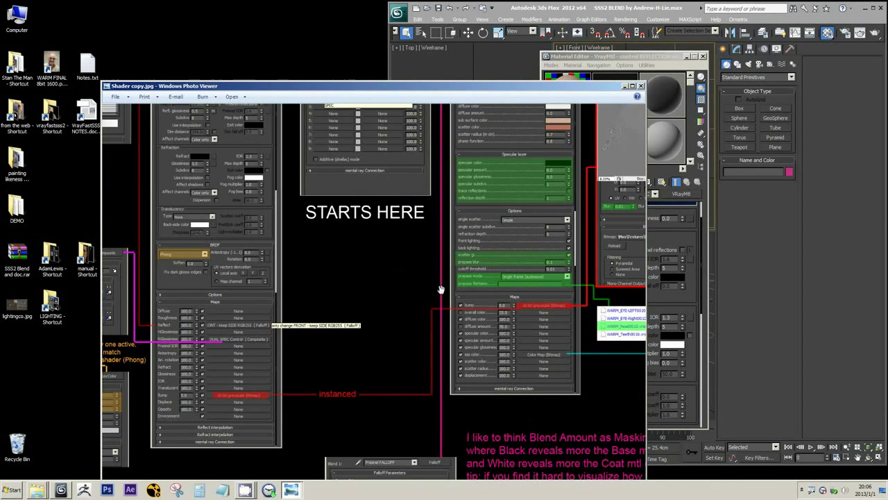
pyautogui.scroll(-1, 440, 292)
pyautogui.moveTo(363, 224); pyautogui.dragTo(492, 186)
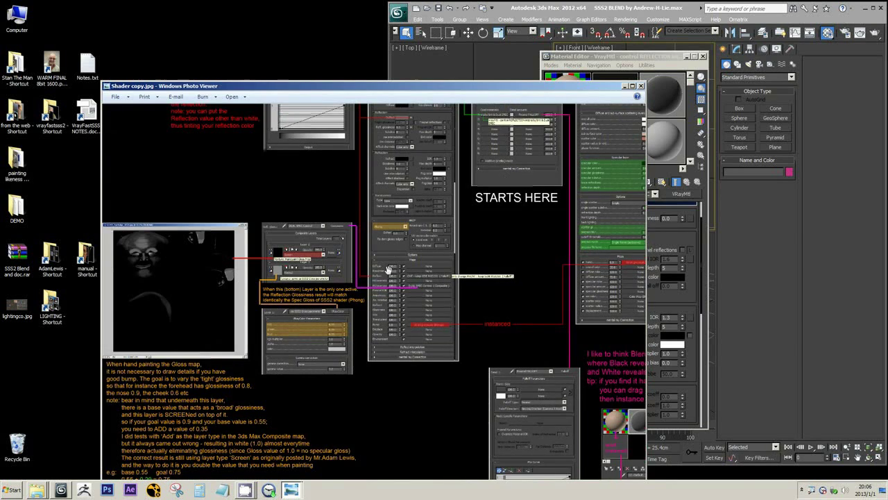
pyautogui.scroll(3, 393, 297)
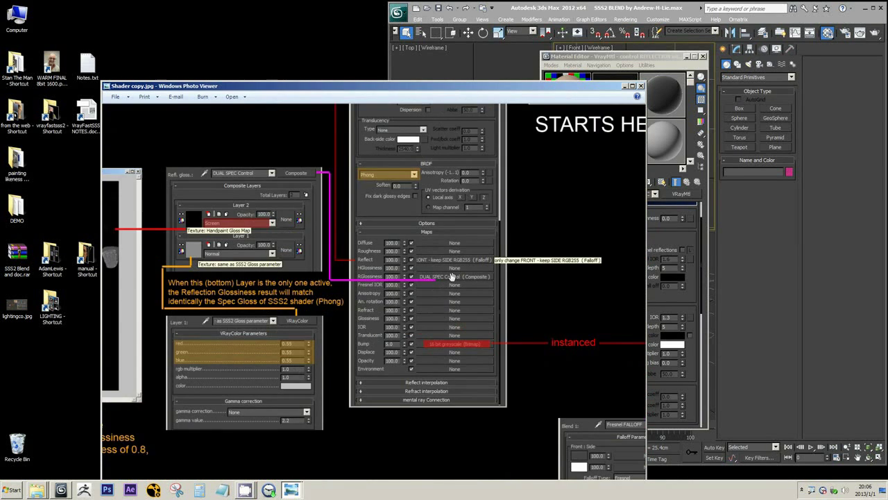
pyautogui.scroll(1, 450, 276)
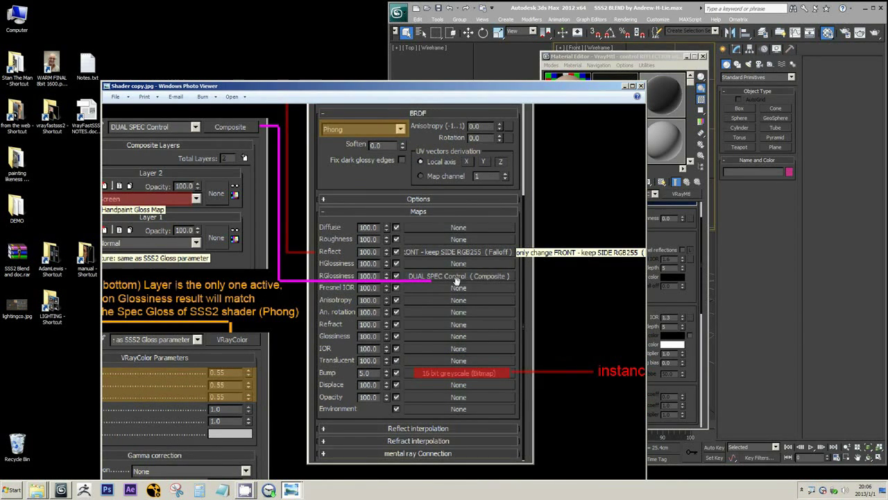
pyautogui.scroll(-2, 440, 282)
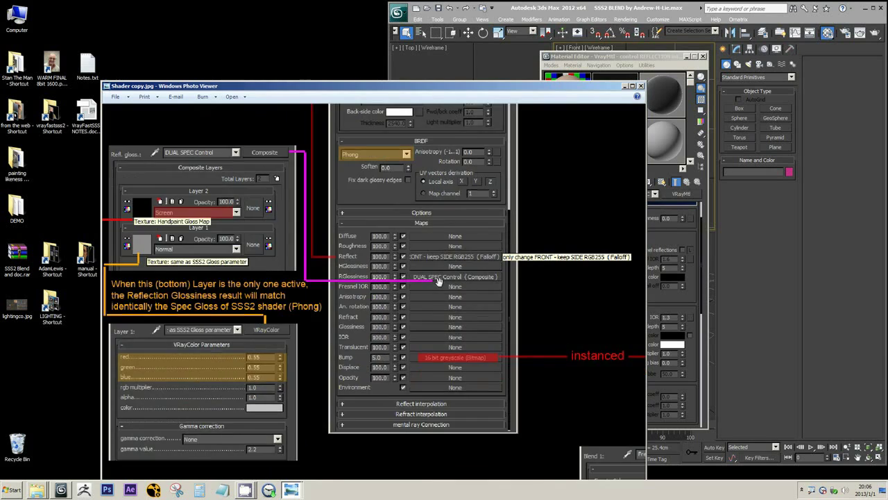
pyautogui.scroll(-3, 496, 262)
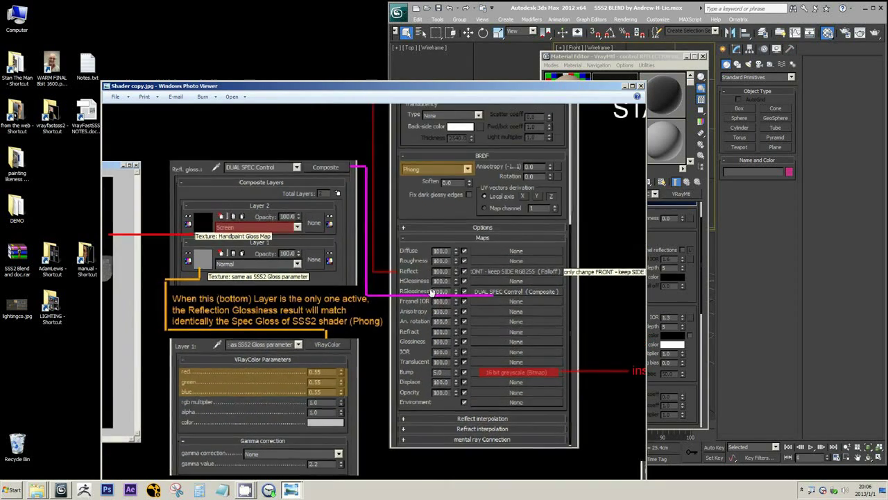
pyautogui.scroll(-2, 475, 251)
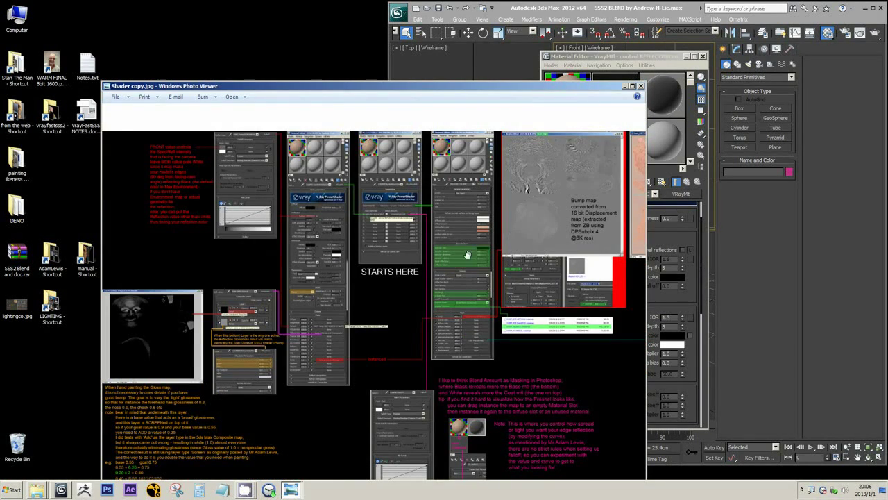
pyautogui.scroll(4, 297, 335)
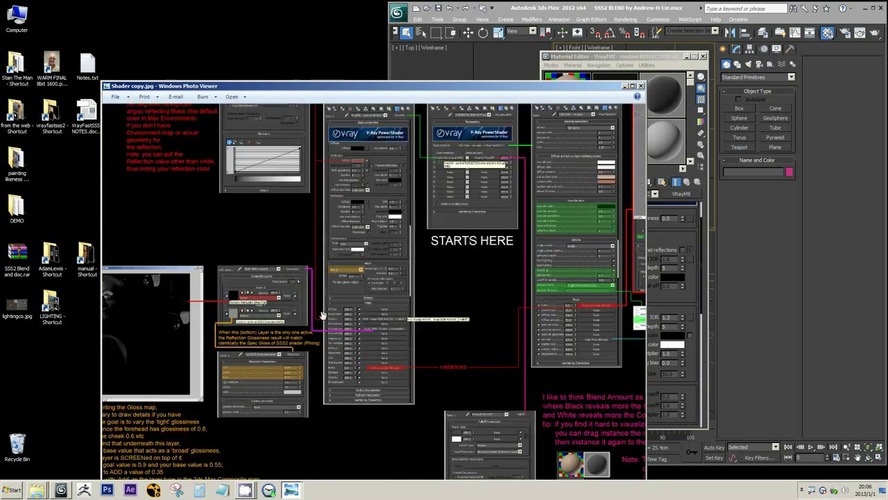
# Step: Compare the diagram's RGlossiness link with the coat VRayMtl's Maps list in 3ds Max, and open its DUAL SPEC Control Composite
pyautogui.scroll(5, 324, 325)
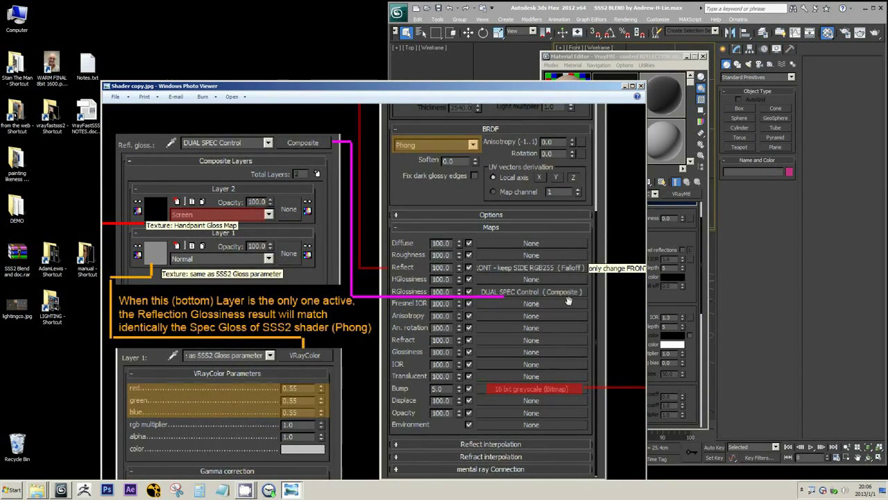
pyautogui.moveTo(245, 262); pyautogui.dragTo(366, 300)
pyautogui.moveTo(554, 323); pyautogui.dragTo(454, 304)
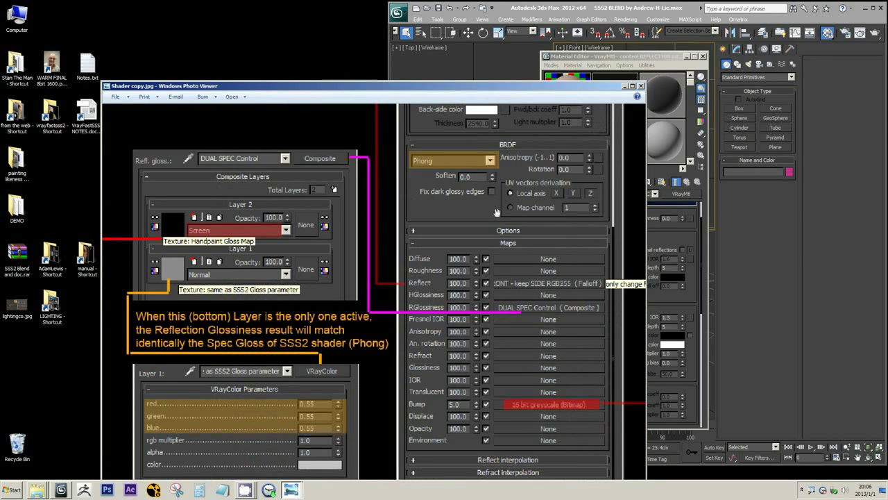
pyautogui.click(599, 59)
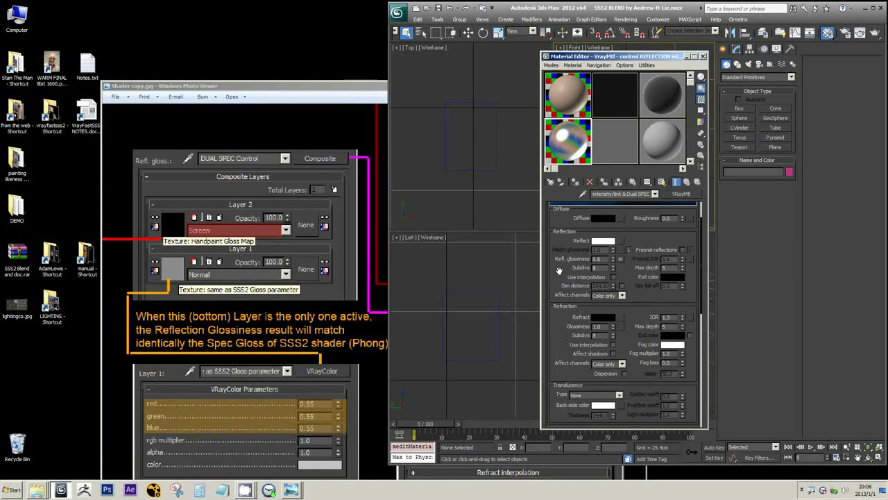
pyautogui.scroll(-10, 615, 354)
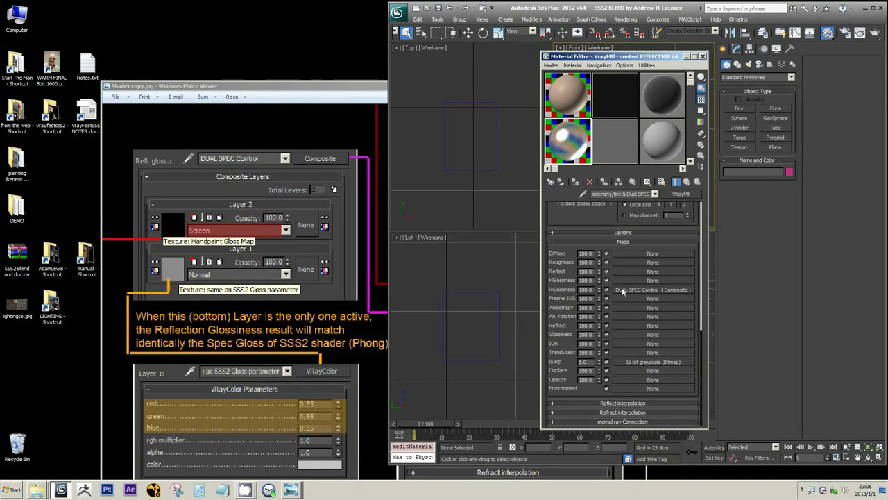
pyautogui.click(658, 294)
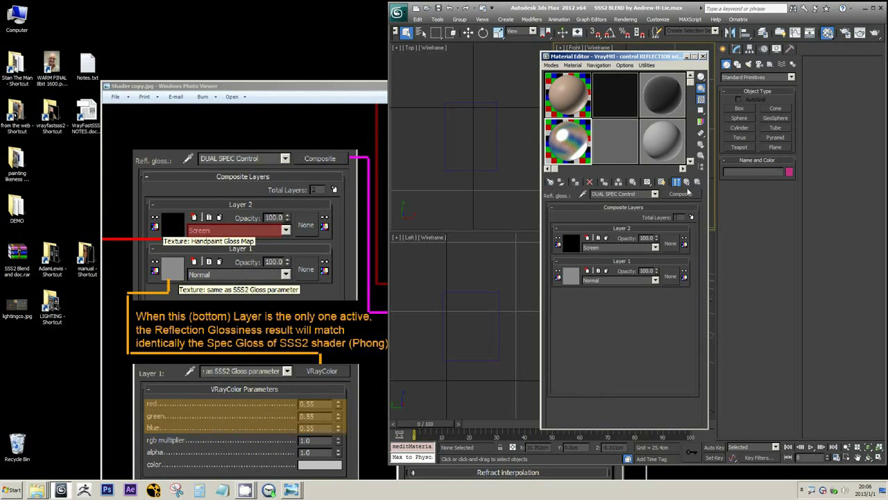
# Step: Locate the Composite type among the standard maps in the Material/Map Browser and close the browser without choosing a map
pyautogui.click(670, 243)
pyautogui.click(380, 160)
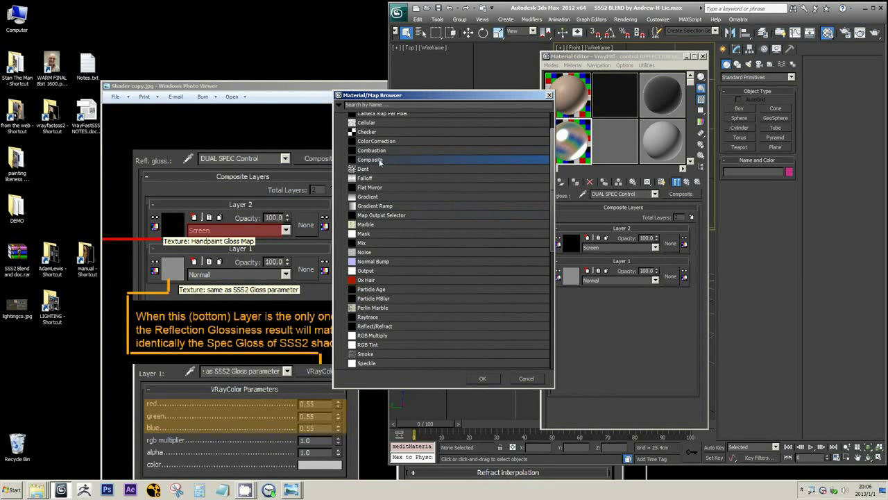
pyautogui.scroll(3, 409, 267)
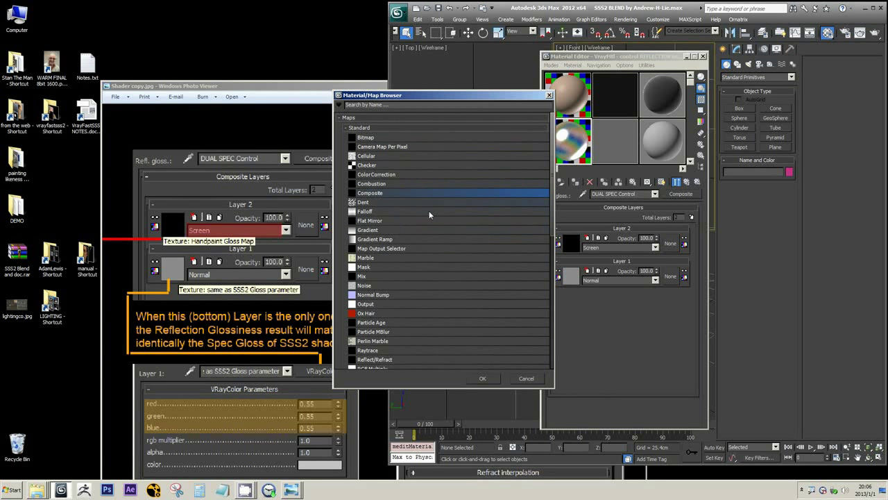
pyautogui.click(527, 378)
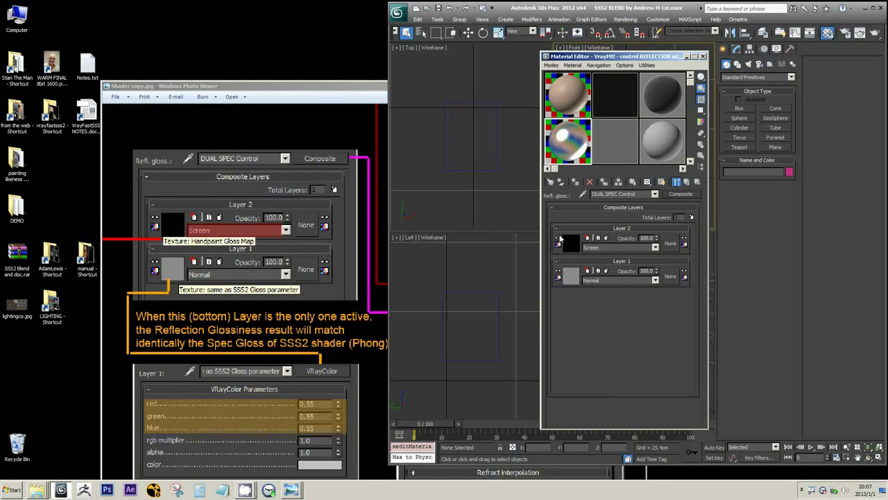
# Step: Add two layers to the DUAL SPEC Control Composite and delete the topmost one
pyautogui.click(691, 218)
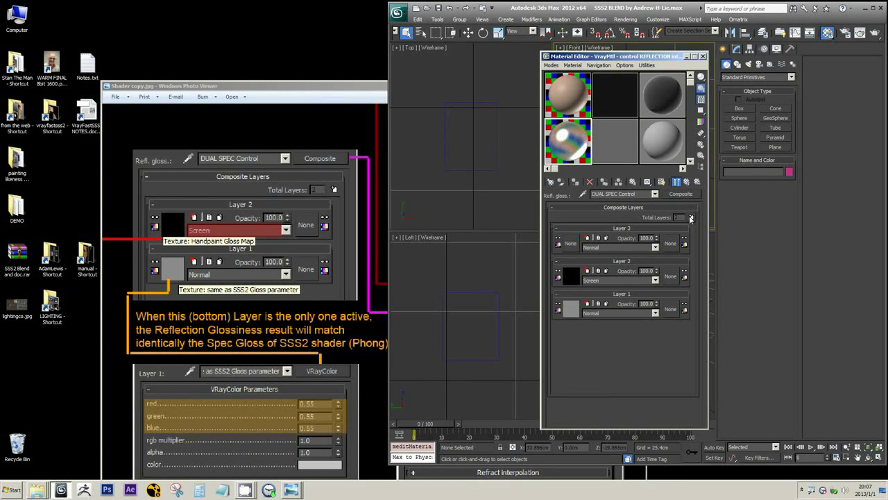
pyautogui.click(691, 218)
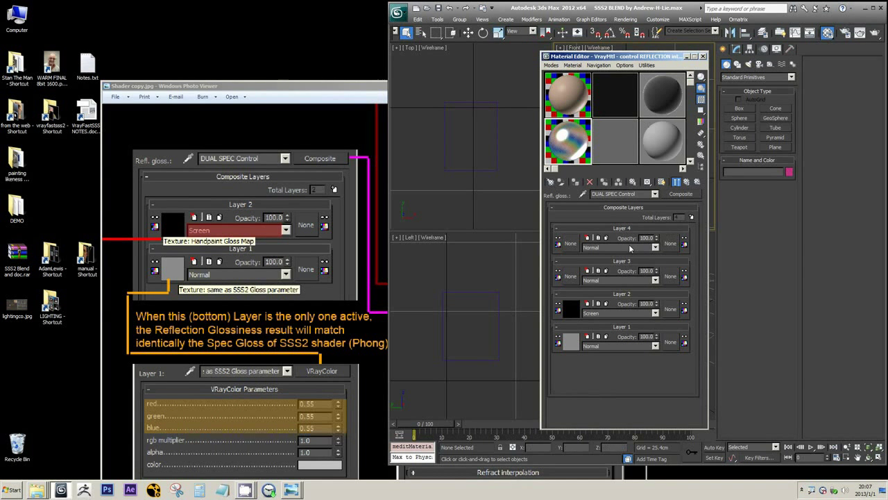
pyautogui.click(587, 238)
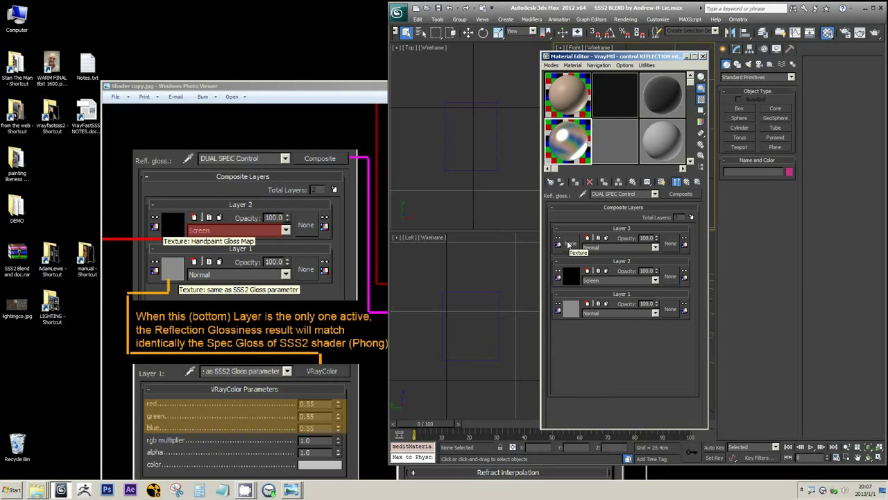
# Step: Look at the map choices for Layer 3's texture and mask without assigning any, and delete Layer 3
pyautogui.click(569, 244)
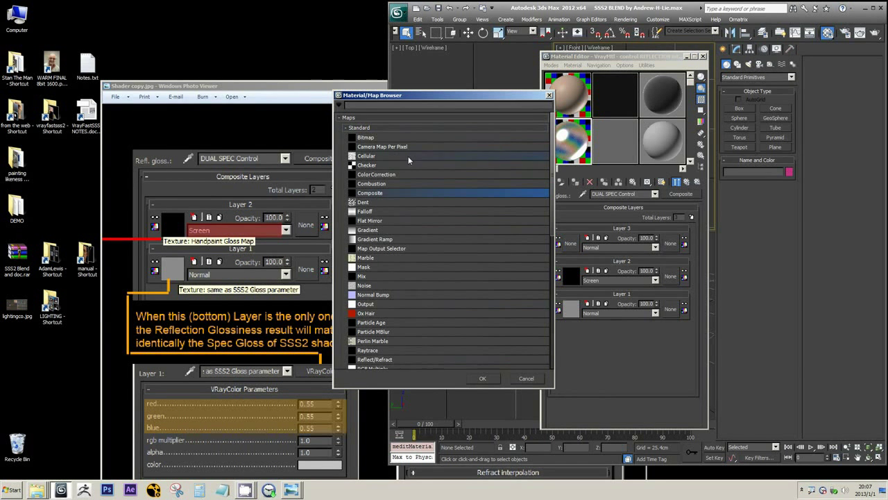
pyautogui.click(525, 379)
pyautogui.click(670, 243)
pyautogui.click(526, 379)
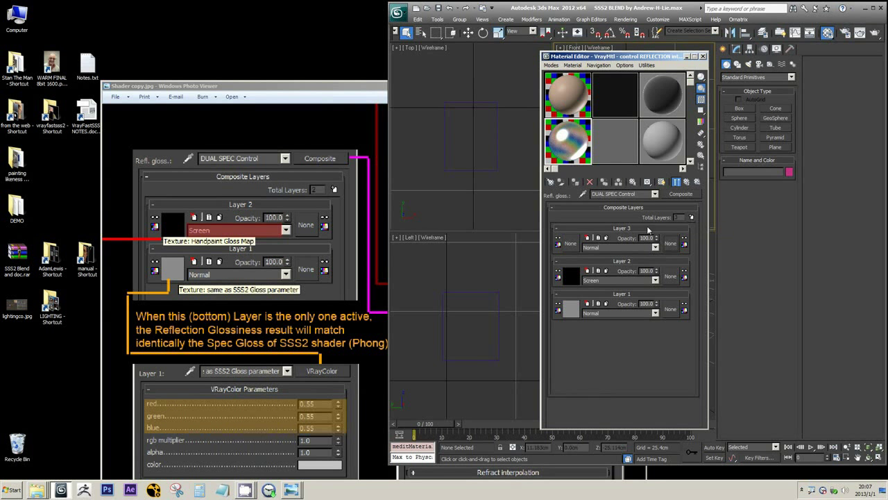
pyautogui.click(602, 239)
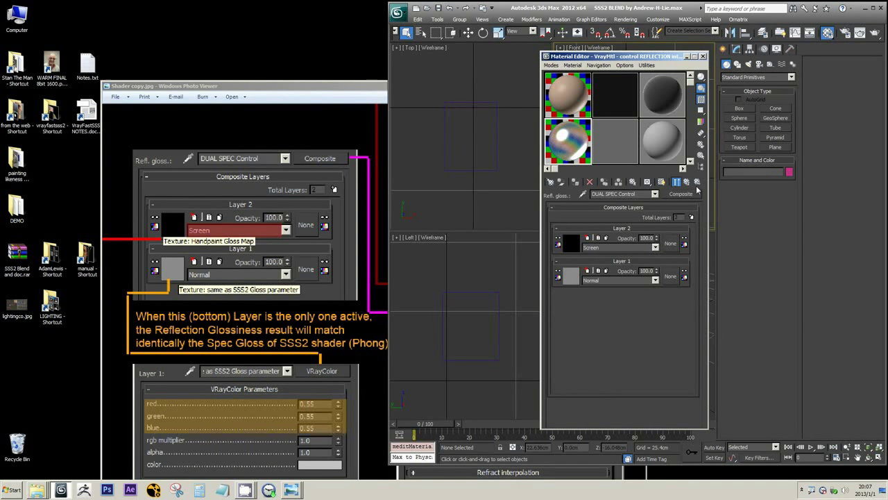
# Step: Arrange the Shader copy.jpg window and the Material Editor side by side, with the diagram's Composite layers and Maps list in view
pyautogui.click(297, 241)
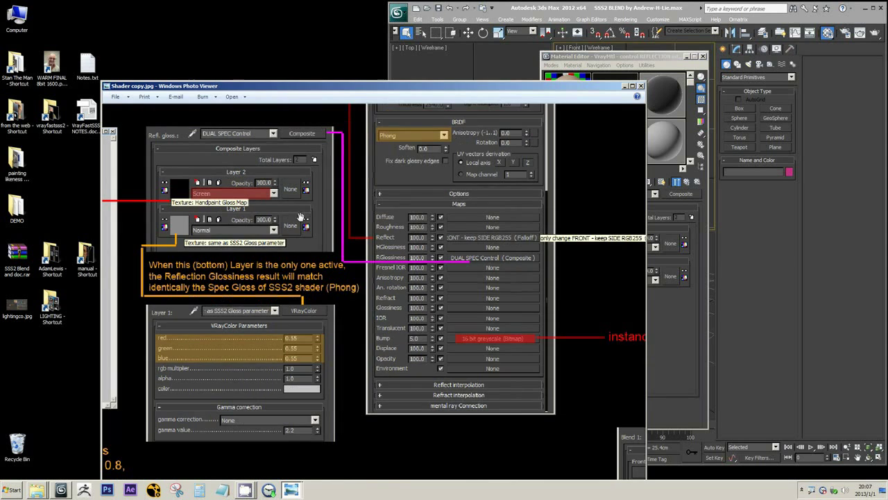
pyautogui.moveTo(565, 61); pyautogui.dragTo(439, 66)
pyautogui.moveTo(269, 198); pyautogui.dragTo(297, 185)
pyautogui.moveTo(455, 63); pyautogui.dragTo(456, 67)
pyautogui.moveTo(371, 88); pyautogui.dragTo(231, 154)
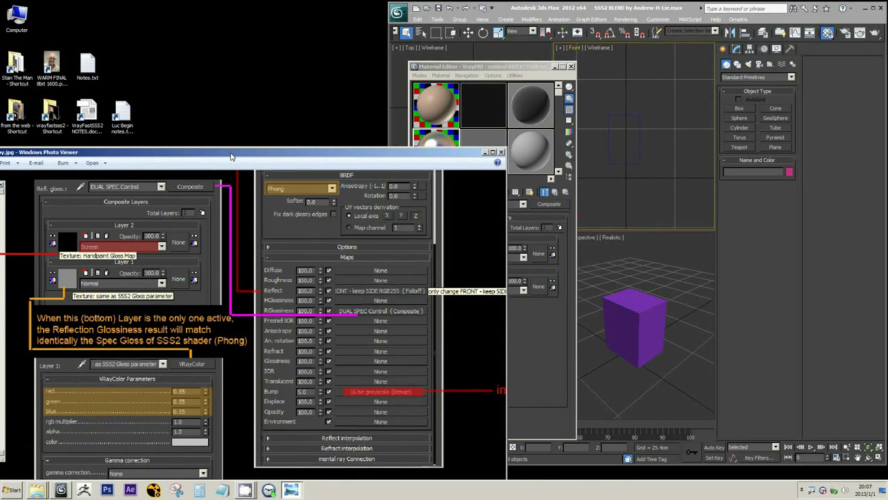
pyautogui.click(457, 68)
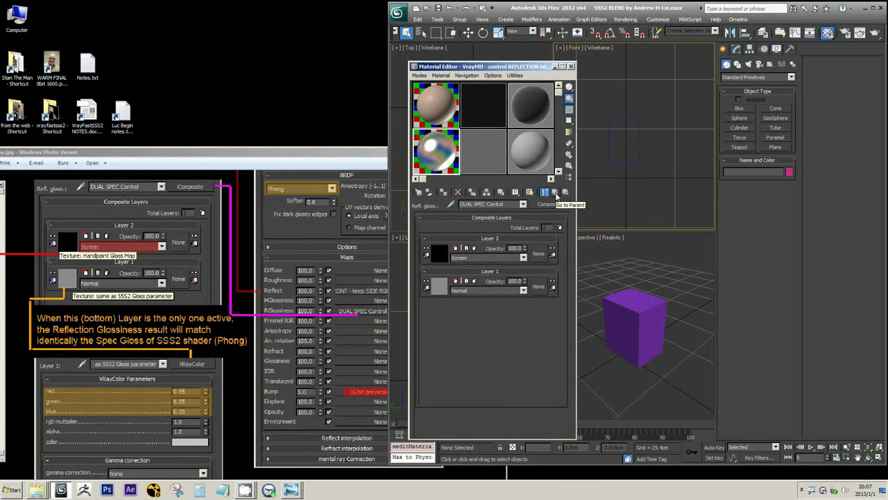
# Step: Copy the coat VRayMtl's reflection glossiness of 0.6 into the specular glossiness of the 09 - Default VRayFastSSS2 material
pyautogui.click(555, 191)
pyautogui.scroll(10, 433, 220)
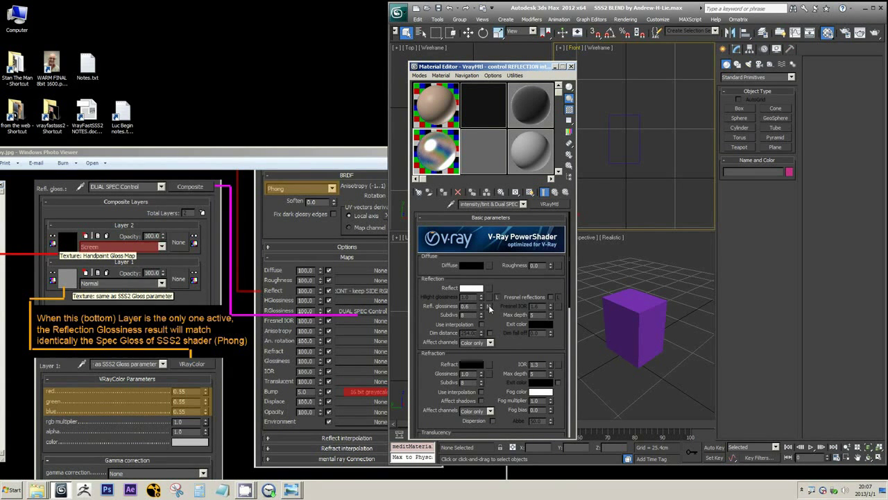
pyautogui.moveTo(471, 307); pyautogui.dragTo(457, 306)
pyautogui.rightClick(466, 305)
pyautogui.click(462, 330)
pyautogui.click(528, 170)
pyautogui.scroll(-2, 531, 347)
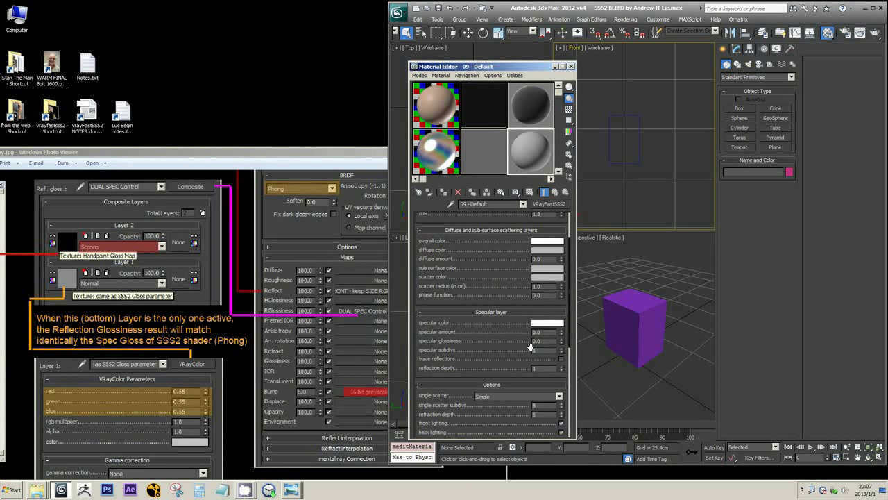
pyautogui.doubleClick(540, 341)
pyautogui.hotkey('ctrl', 'v')
# Step: Return to the coat VRayMtl, review its RGlossiness slot in the Maps list, and open the DUAL SPEC Control Composite
pyautogui.click(419, 155)
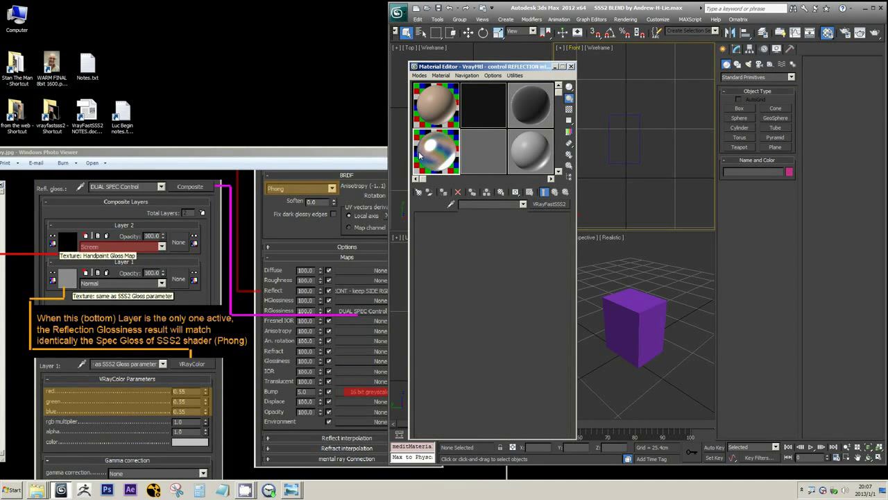
pyautogui.scroll(-10, 472, 333)
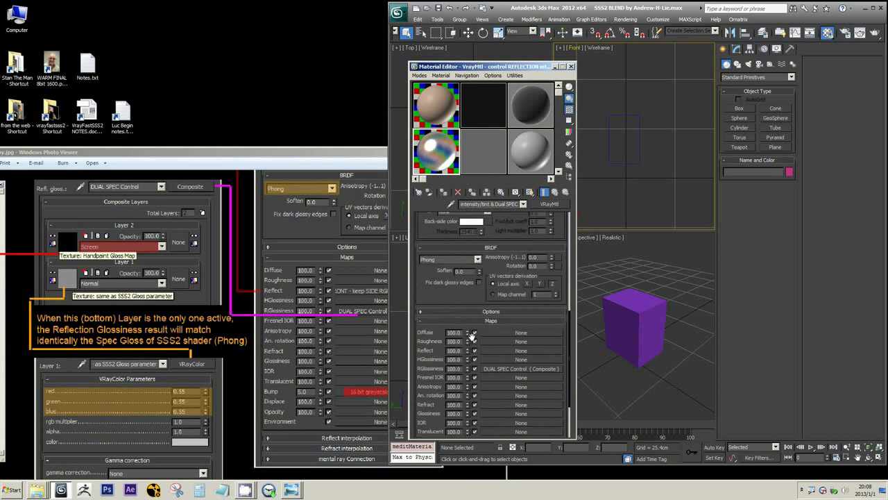
pyautogui.scroll(-3, 472, 334)
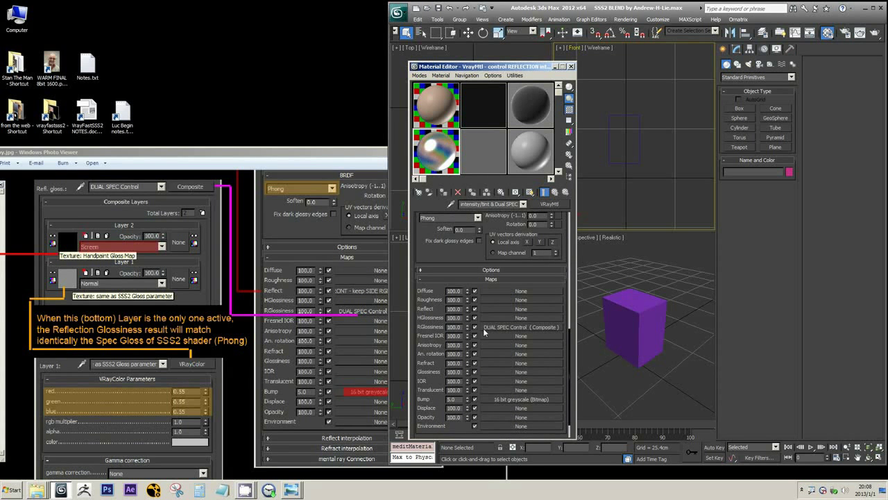
pyautogui.scroll(12, 478, 334)
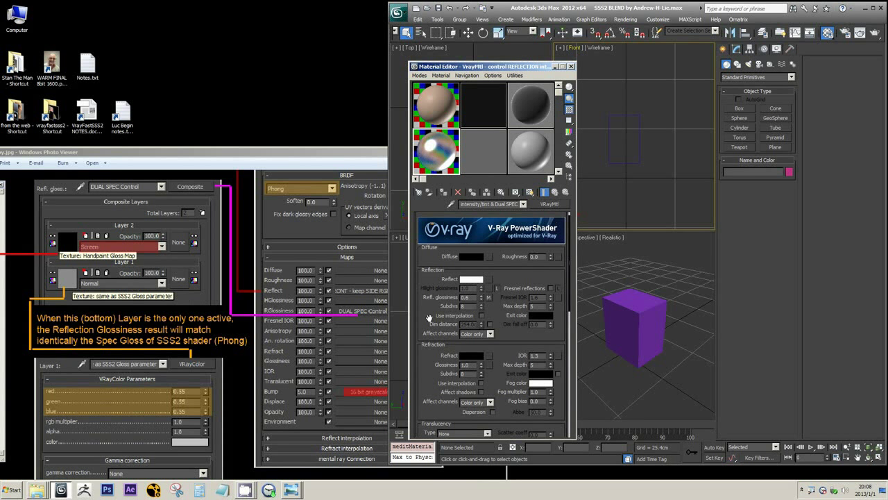
pyautogui.click(488, 297)
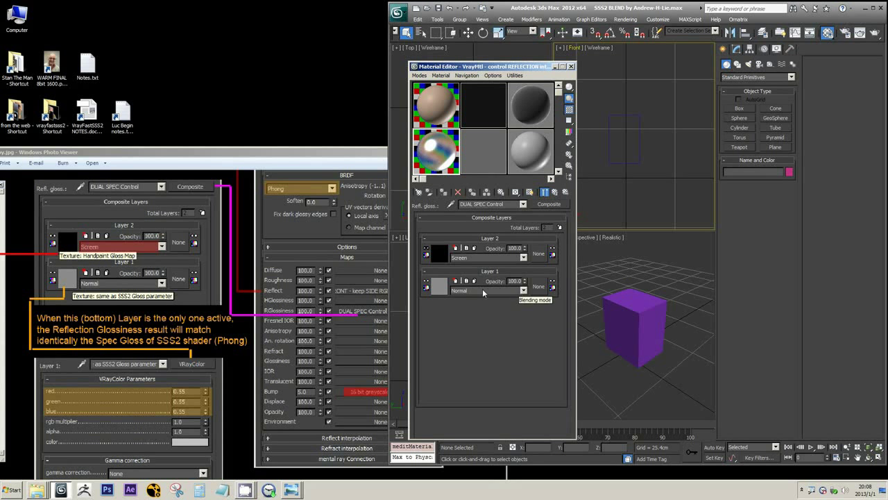
# Step: Set red, green and blue of the Composite's Layer 1 VRayColor to 0.6 and return to the coat VRayMtl
pyautogui.click(445, 294)
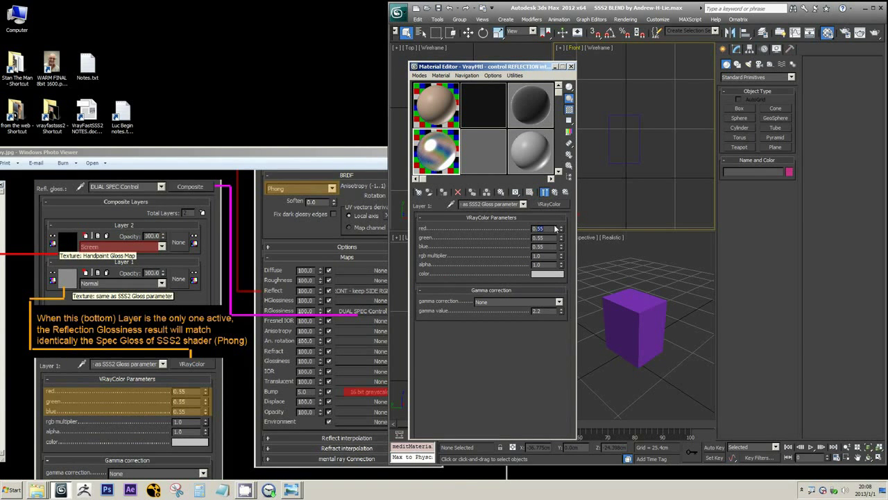
pyautogui.write('0.6')
pyautogui.press('Tab')
pyautogui.write('0.6')
pyautogui.press('Return')
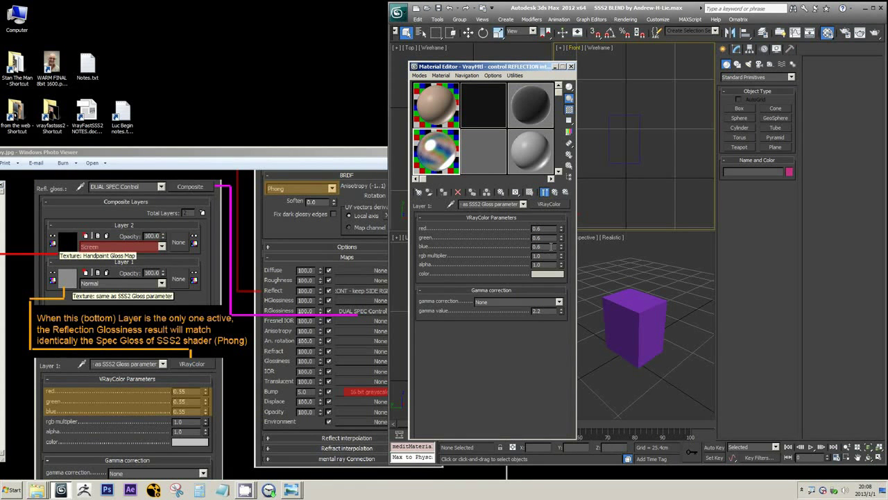
pyautogui.click(555, 197)
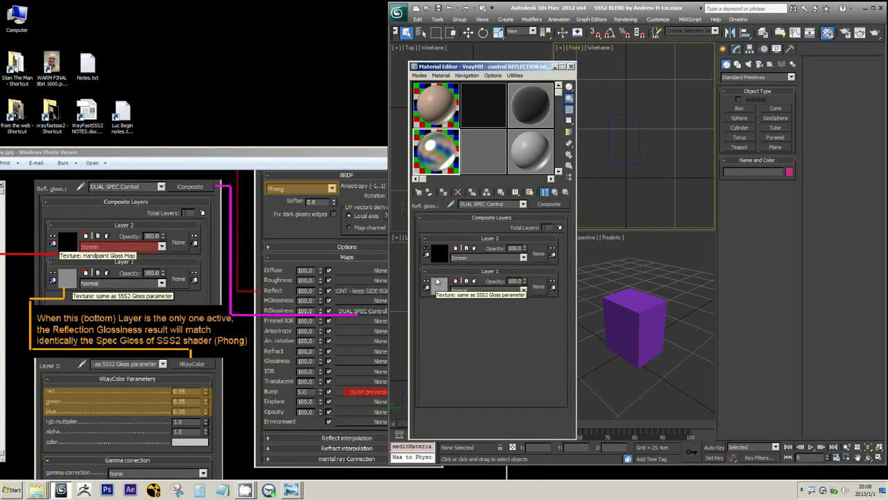
pyautogui.click(552, 197)
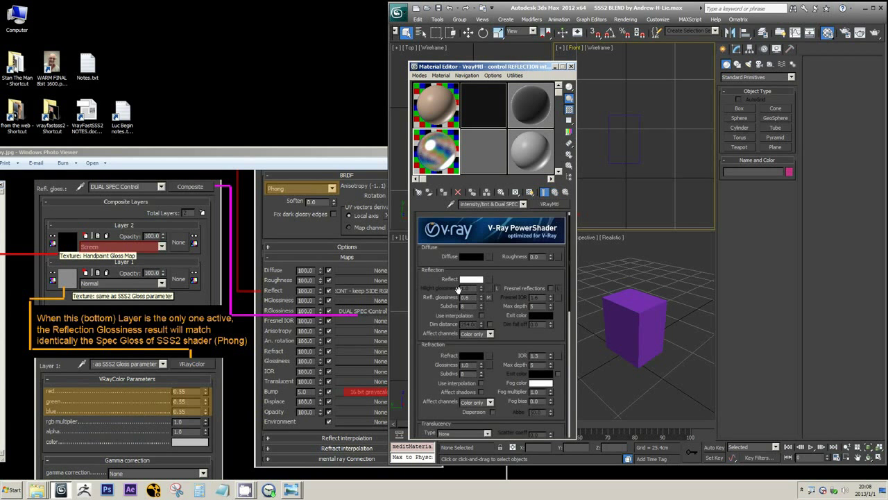
# Step: Compare the coat VRayMtl's reflection glossiness value with the RGB values of the Composite's Layer 1 VRayColor
pyautogui.doubleClick(465, 297)
pyautogui.click(488, 298)
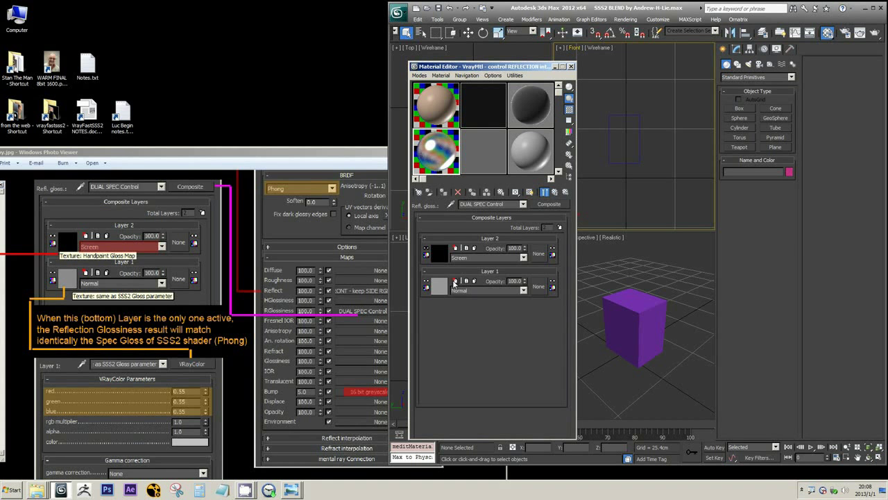
pyautogui.click(440, 286)
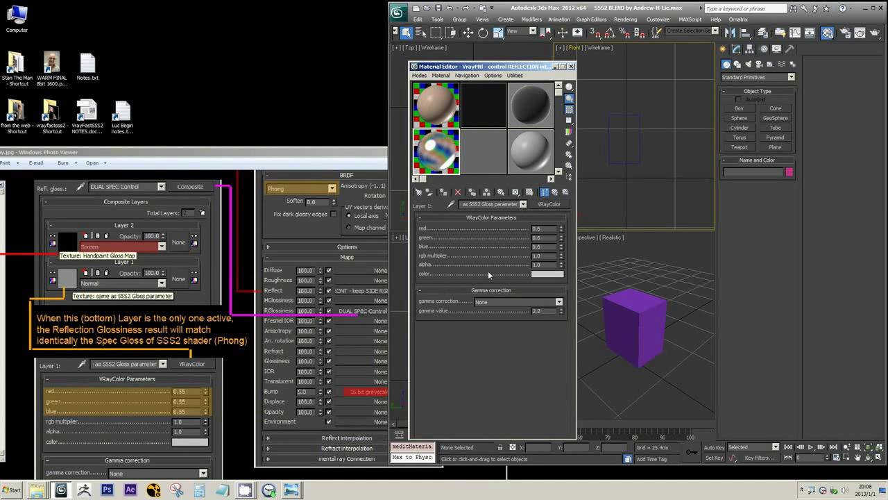
pyautogui.doubleClick(536, 246)
pyautogui.click(554, 194)
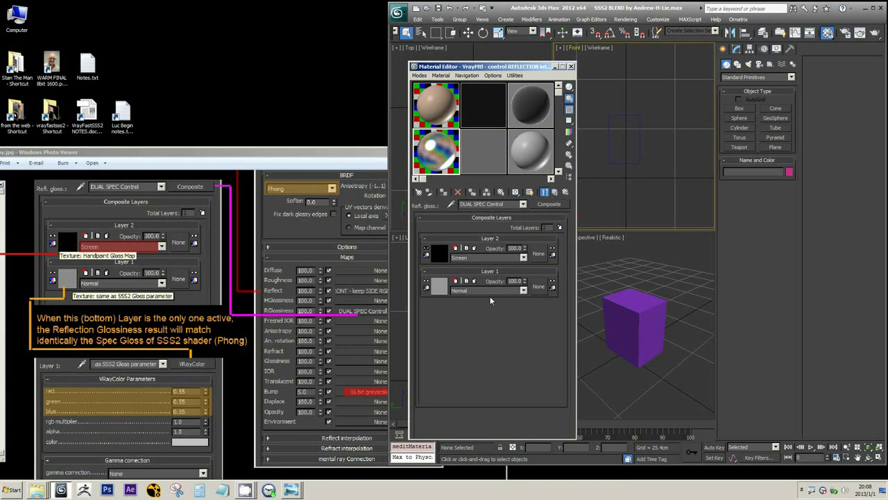
# Step: Dismiss the map browser unchanged, view the diagram's note on the bottom Composite layer, and move the Material Editor away from it
pyautogui.click(541, 205)
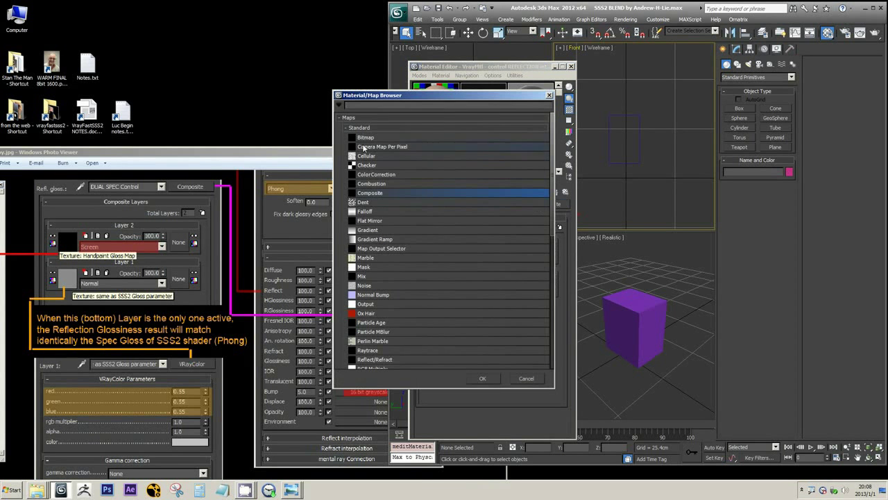
pyautogui.click(526, 377)
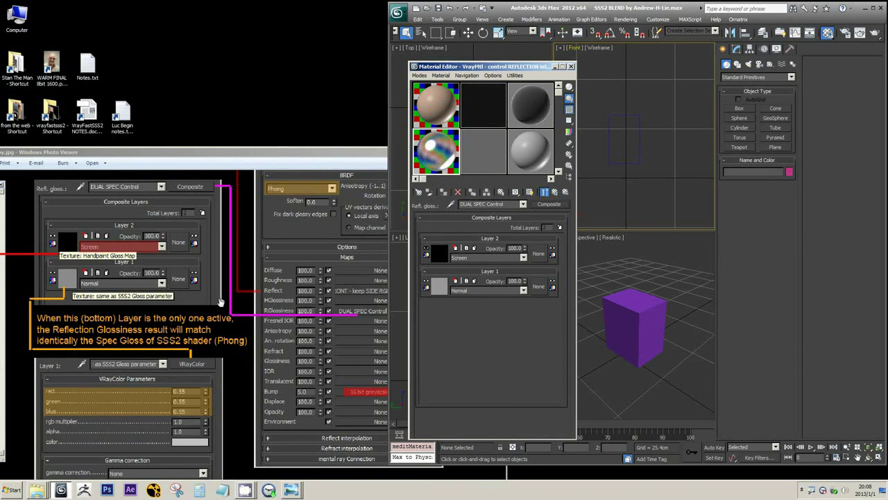
pyautogui.moveTo(96, 303); pyautogui.dragTo(161, 282)
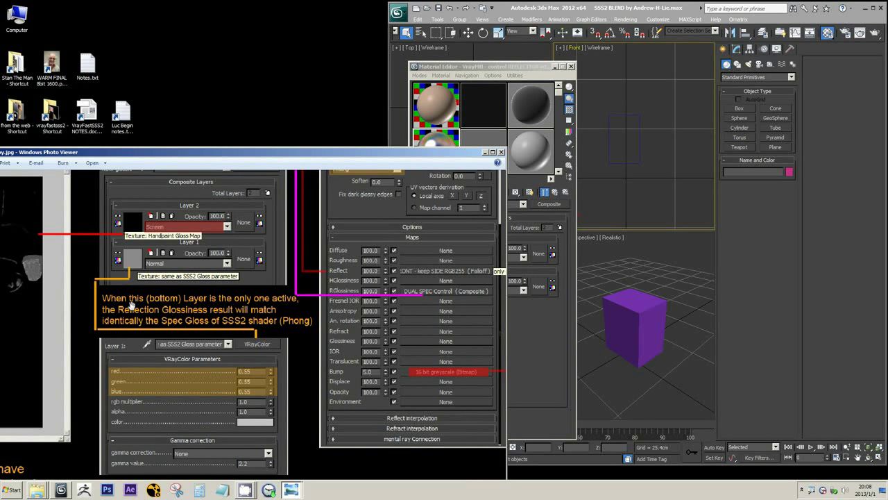
pyautogui.moveTo(524, 67); pyautogui.dragTo(577, 65)
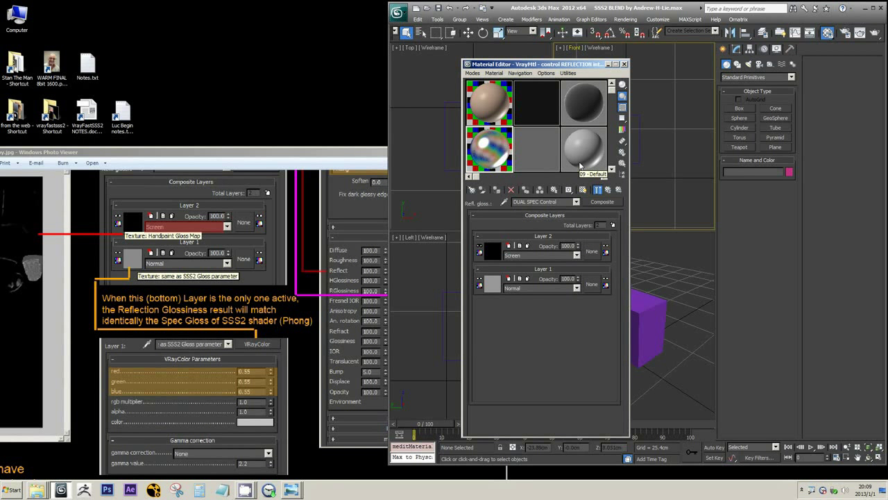
# Step: Compare the specular glossiness of the 09 - Default VRayFastSSS2 material with the coat VRayMtl's reflection glossiness
pyautogui.click(580, 165)
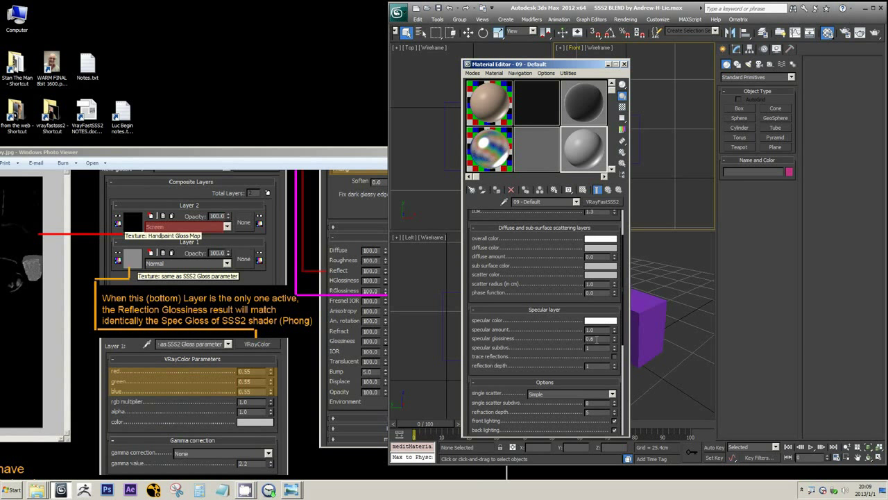
pyautogui.click(494, 156)
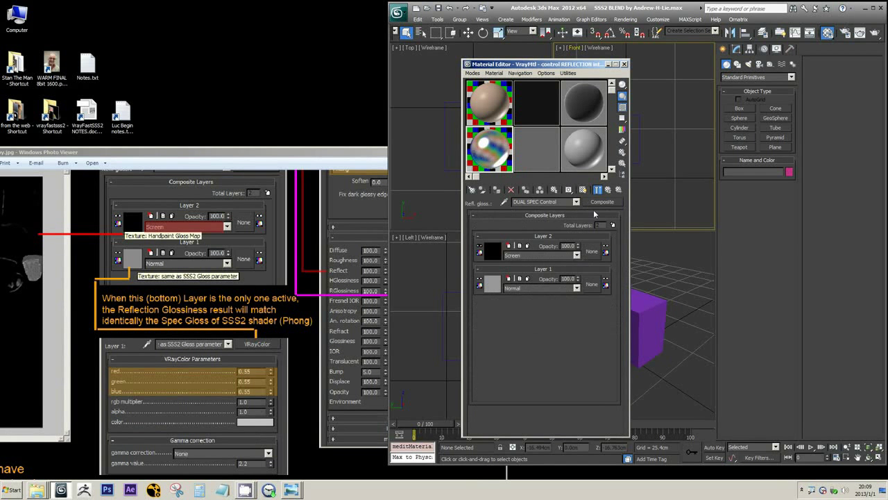
pyautogui.click(608, 190)
pyautogui.moveTo(525, 296); pyautogui.dragTo(458, 310)
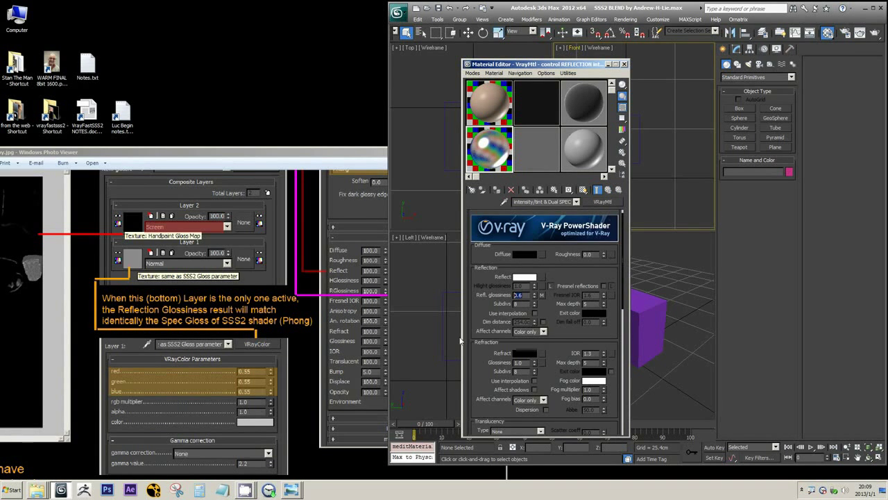
# Step: Review Layer 1 of the DUAL SPEC Control Composite in the RGlossiness slot and return to the coat VRayMtl's reflection settings
pyautogui.scroll(-8, 528, 347)
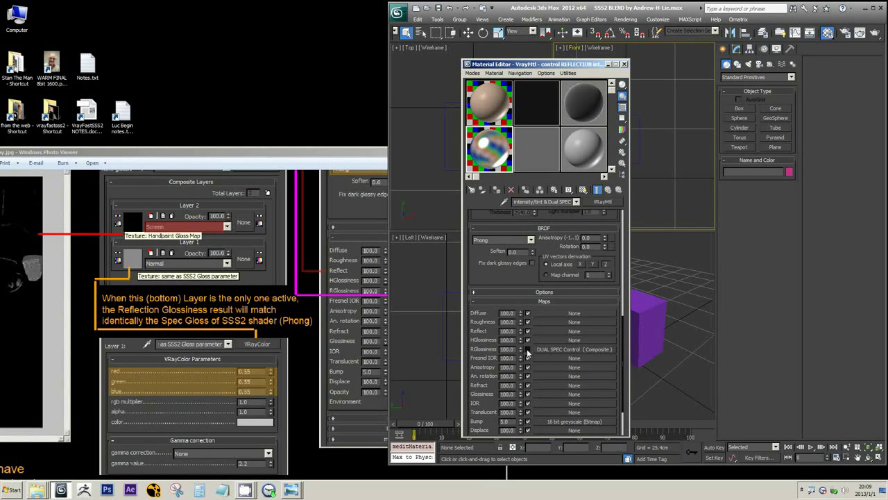
pyautogui.click(556, 350)
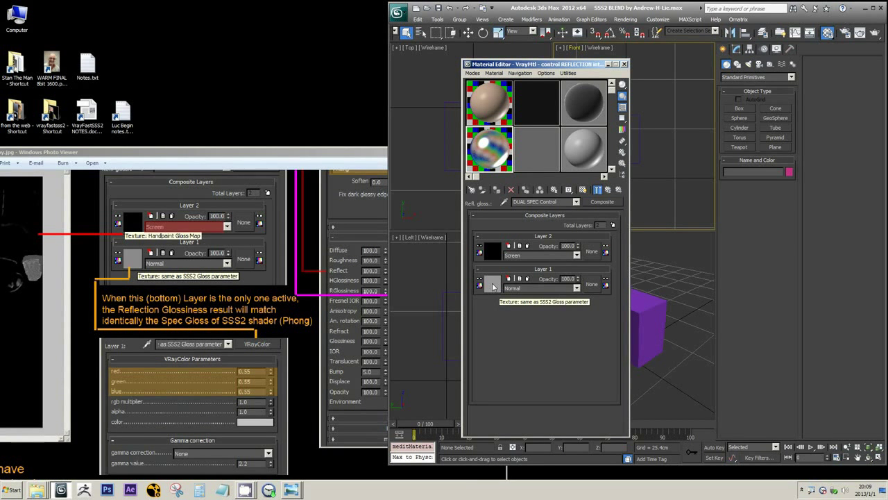
pyautogui.click(619, 189)
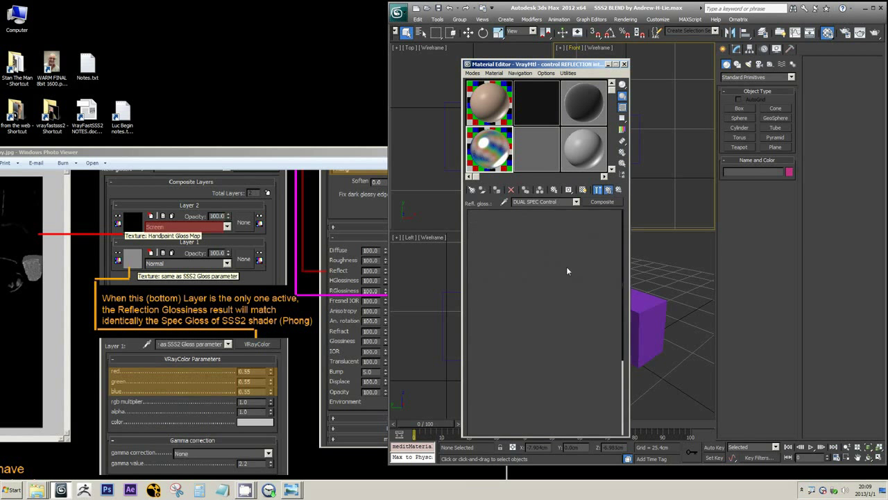
pyautogui.scroll(10, 520, 279)
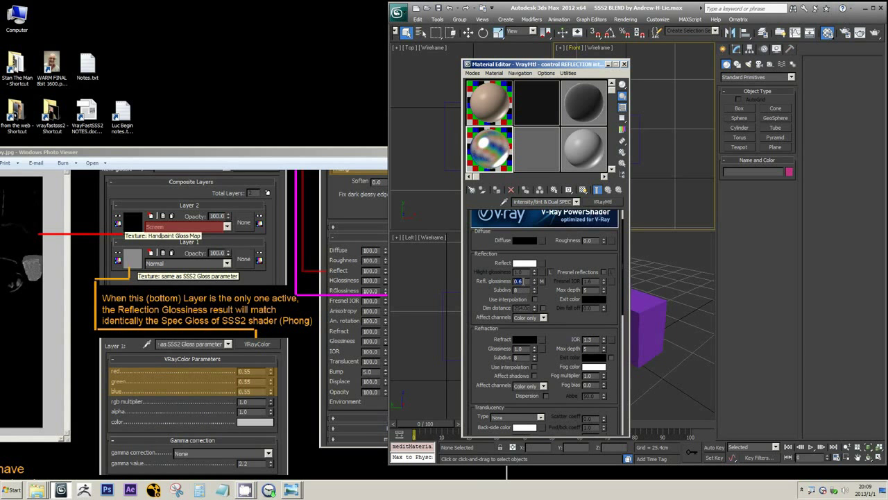
# Step: Trace the Shader copy diagram from the blend material to the DUAL SPEC Control Composite and examine the note on its bottom layer
pyautogui.click(337, 301)
pyautogui.scroll(-3, 325, 310)
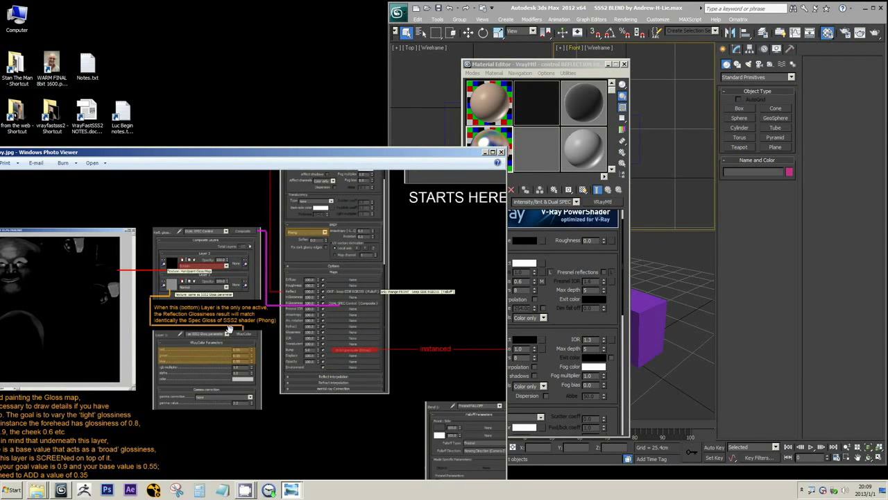
pyautogui.moveTo(407, 343); pyautogui.dragTo(262, 327)
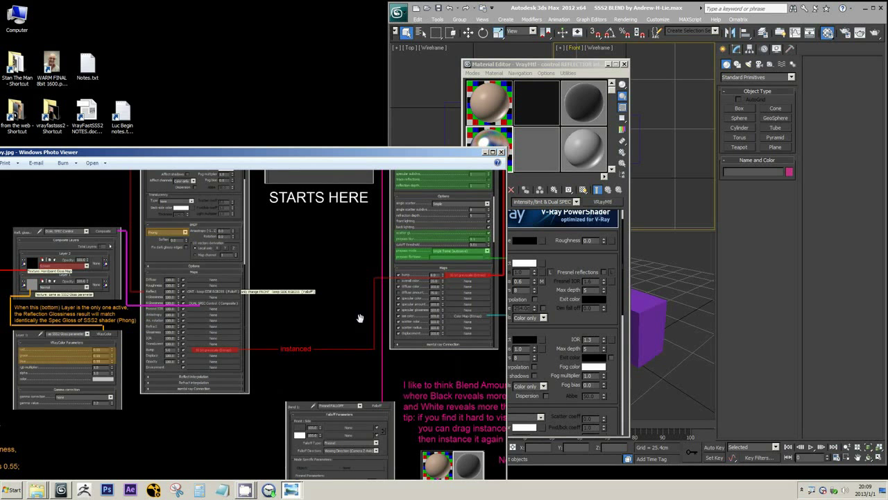
pyautogui.moveTo(315, 308); pyautogui.dragTo(327, 376)
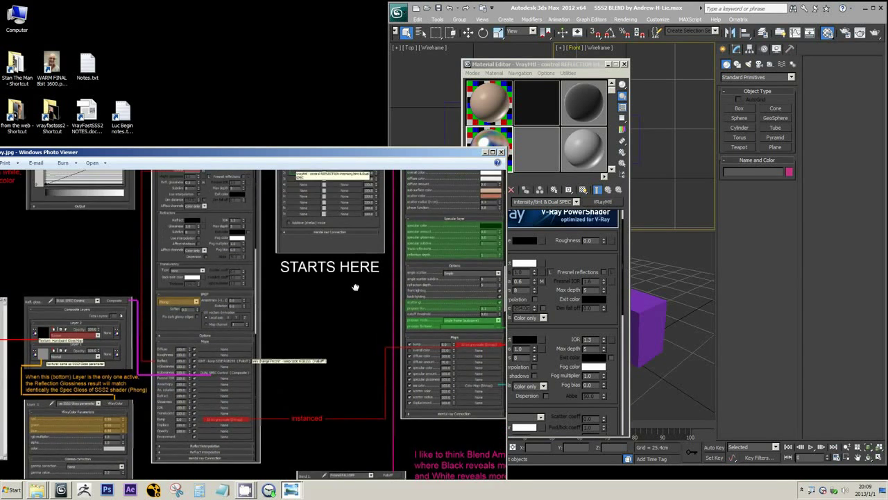
pyautogui.moveTo(355, 285); pyautogui.dragTo(345, 353)
pyautogui.moveTo(282, 361); pyautogui.dragTo(333, 346)
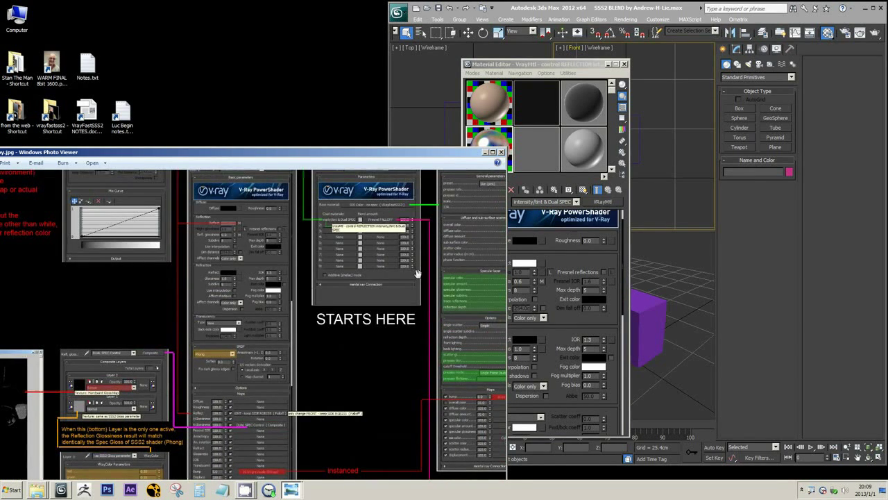
pyautogui.moveTo(135, 449); pyautogui.dragTo(226, 329)
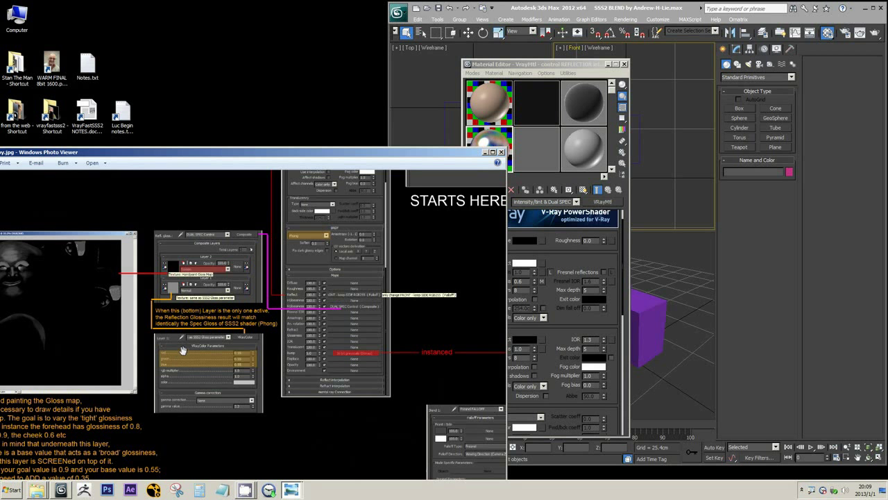
pyautogui.scroll(2, 200, 260)
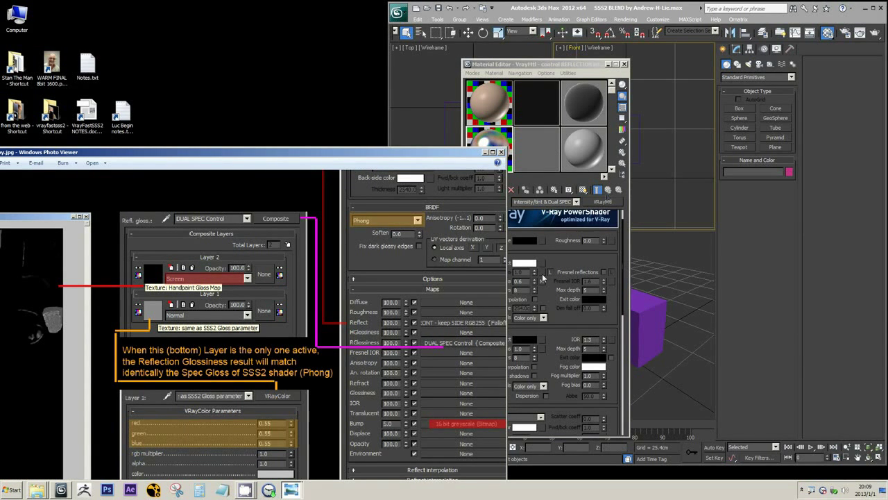
# Step: Inspect both layers of the coat VRayMtl's DUAL SPEC Control Composite in the Material Editor and return to the VRayMtl
pyautogui.click(551, 65)
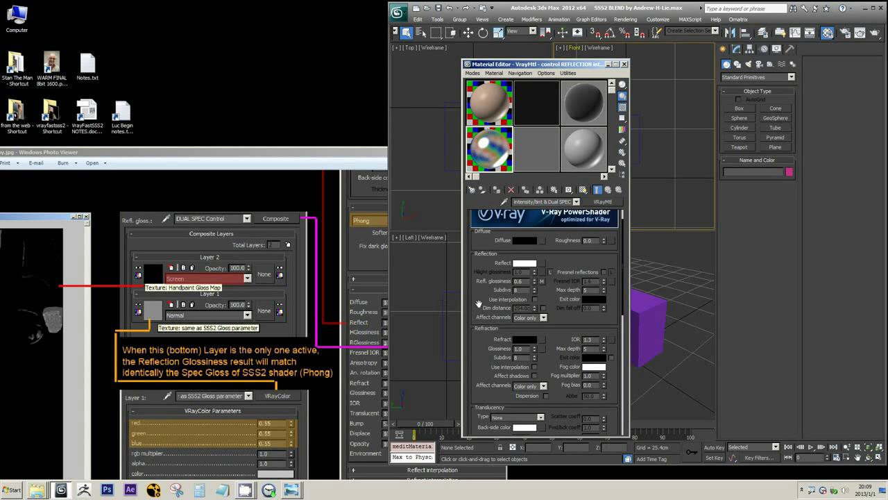
pyautogui.scroll(-10, 489, 313)
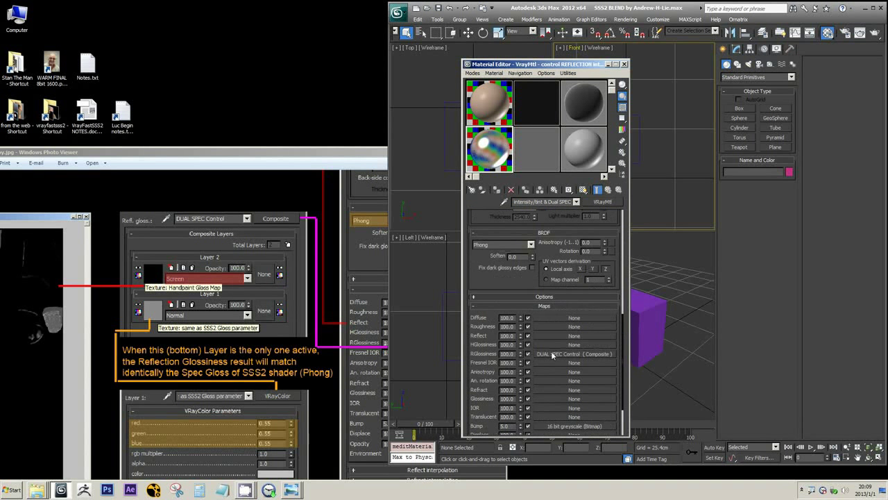
pyautogui.click(552, 355)
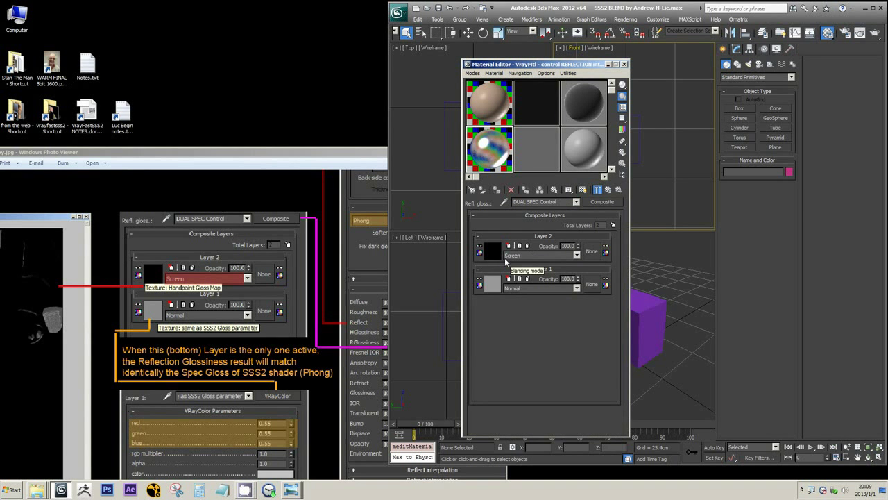
pyautogui.click(609, 190)
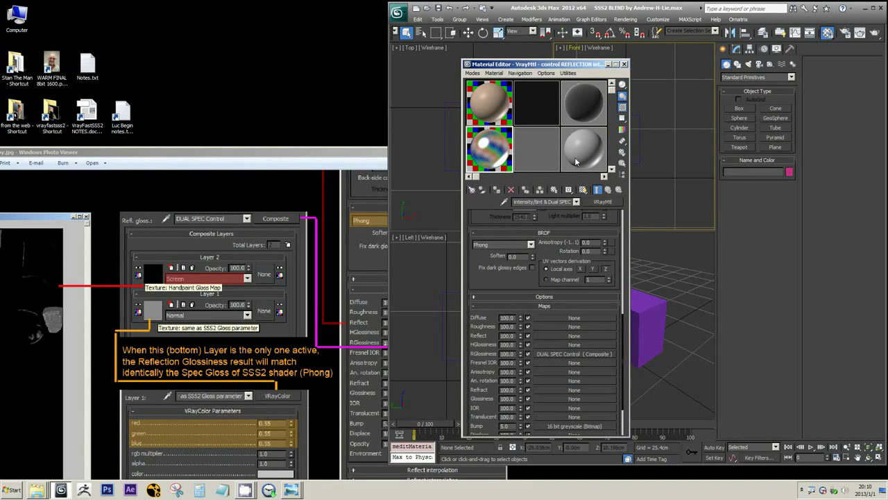
# Step: Select the SSS2 BLEND material and inspect its coat VRayMtl and the specular layer of its VRayFastSSS2 base material
pyautogui.click(506, 117)
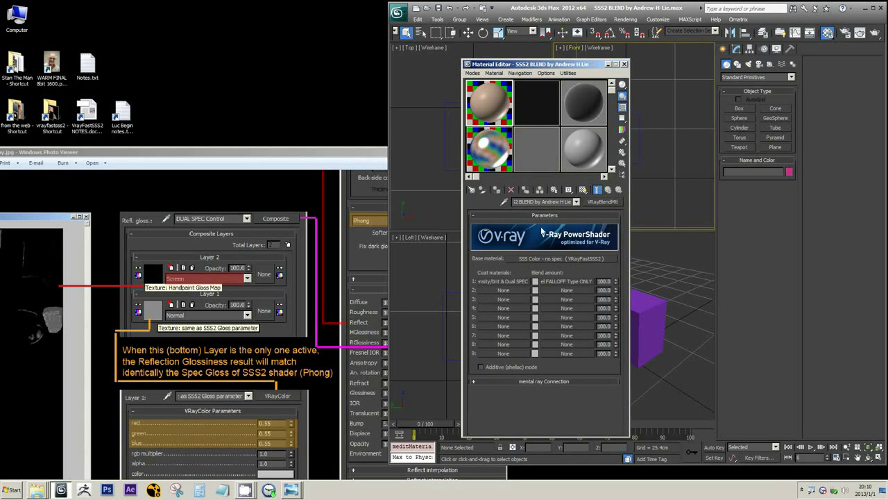
pyautogui.click(496, 281)
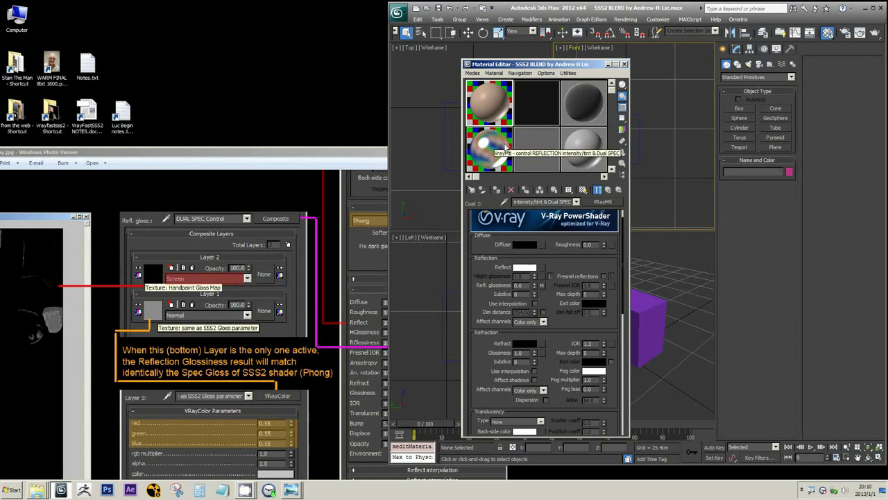
pyautogui.click(609, 189)
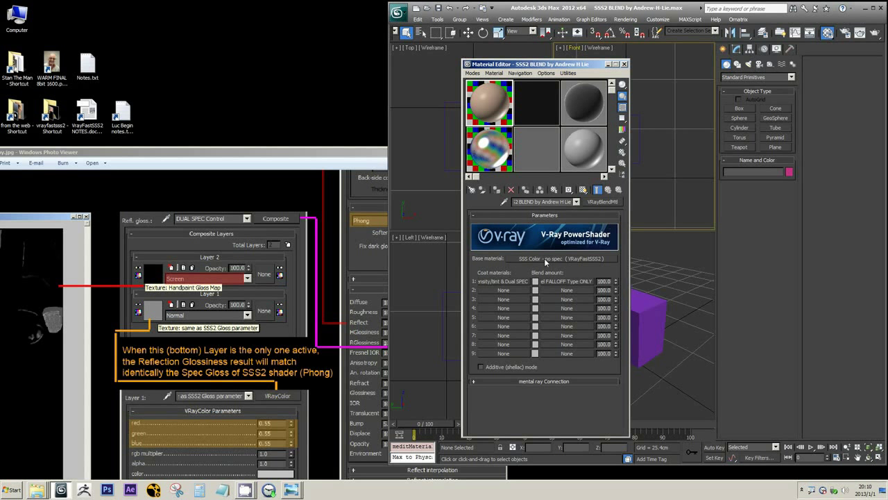
pyautogui.click(588, 259)
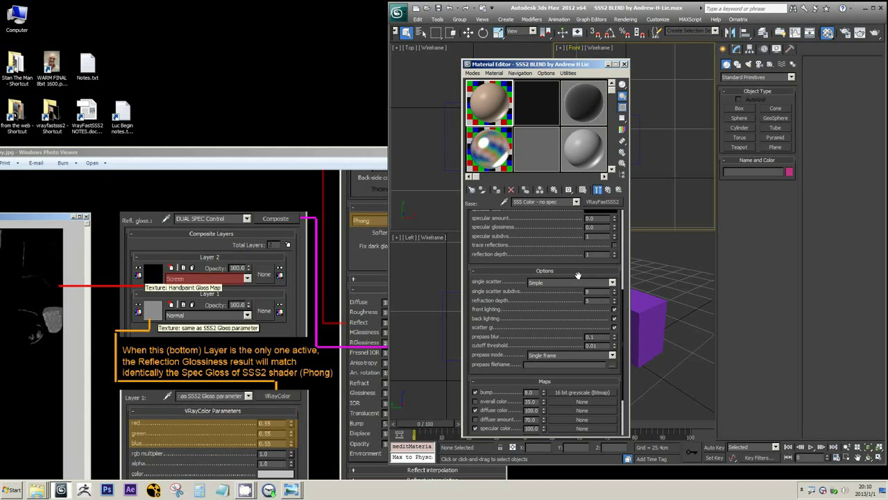
pyautogui.scroll(2, 509, 315)
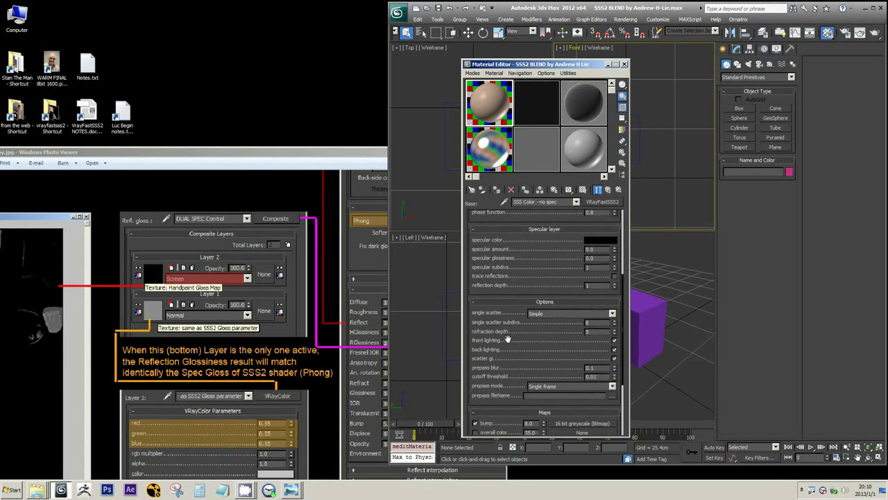
pyautogui.click(608, 189)
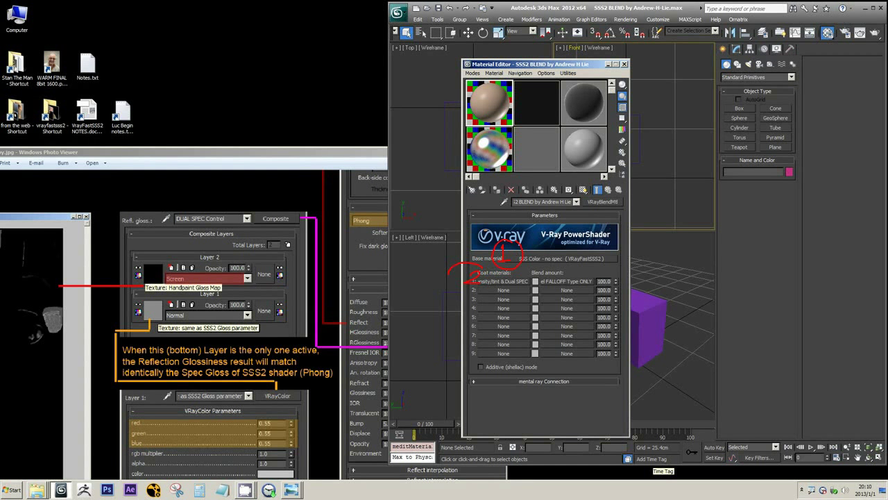
pyautogui.press('Escape')
pyautogui.moveTo(290, 104)
pyautogui.mouseDown()
pyautogui.moveTo(228, 133)
pyautogui.moveTo(292, 123)
pyautogui.mouseUp()
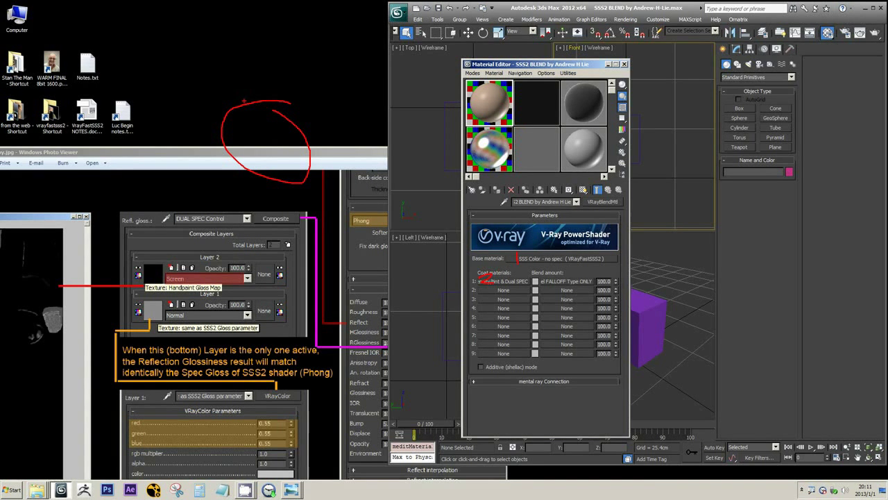
pyautogui.moveTo(238, 93); pyautogui.dragTo(262, 91)
pyautogui.moveTo(280, 194); pyautogui.dragTo(455, 274)
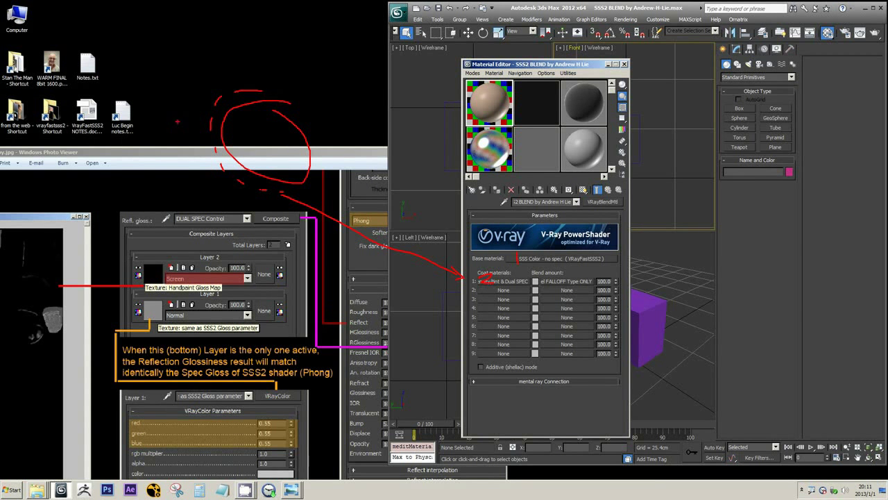
pyautogui.moveTo(181, 111); pyautogui.dragTo(208, 116)
pyautogui.press('Escape')
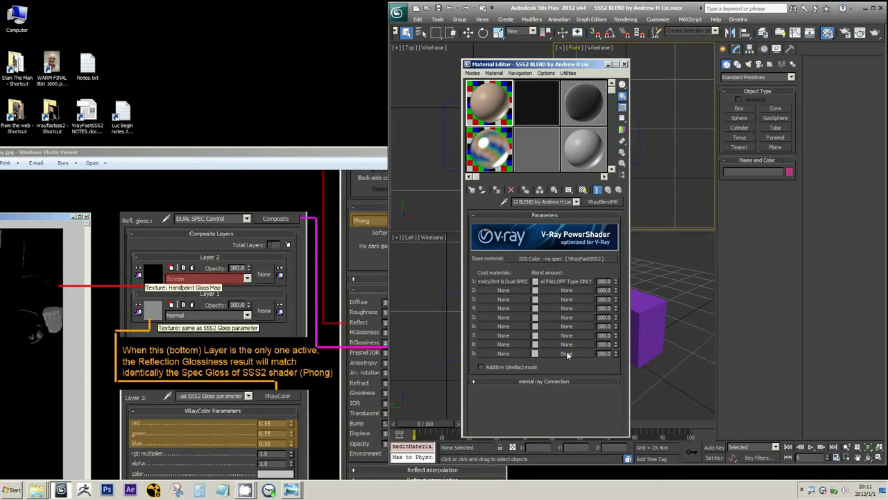
# Step: Move the diagram off the desktop shortcuts and open VRayFastSSS2 material.htm from the manual folder
pyautogui.moveTo(308, 154); pyautogui.dragTo(482, 306)
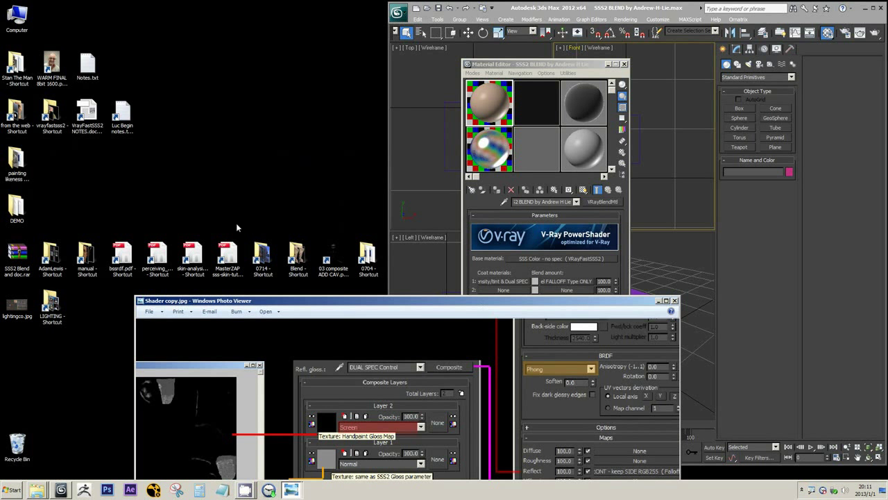
pyautogui.doubleClick(80, 272)
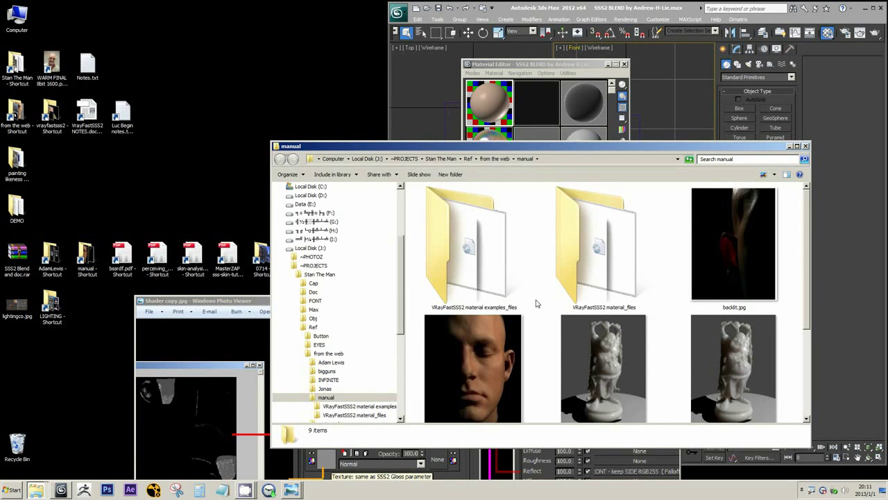
pyautogui.scroll(-2, 564, 353)
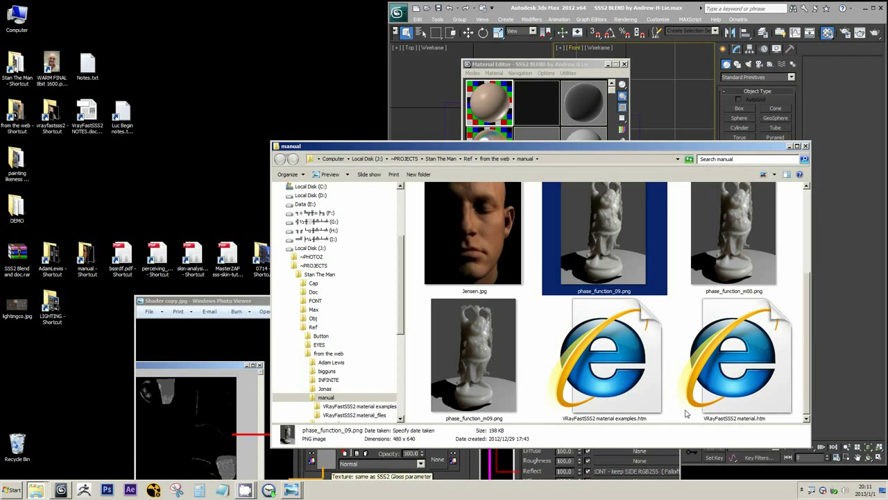
pyautogui.click(753, 370)
pyautogui.doubleClick(754, 370)
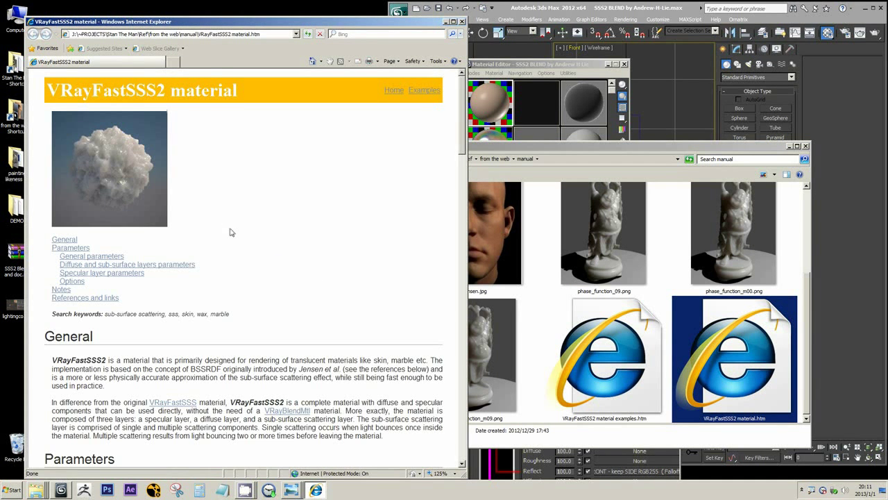
# Step: Search the manual for "fres" to read the Specular amount note on Fresnel falloff, and return to the Material Editor
pyautogui.hotkey('ctrl', 'f')
pyautogui.write('fres')
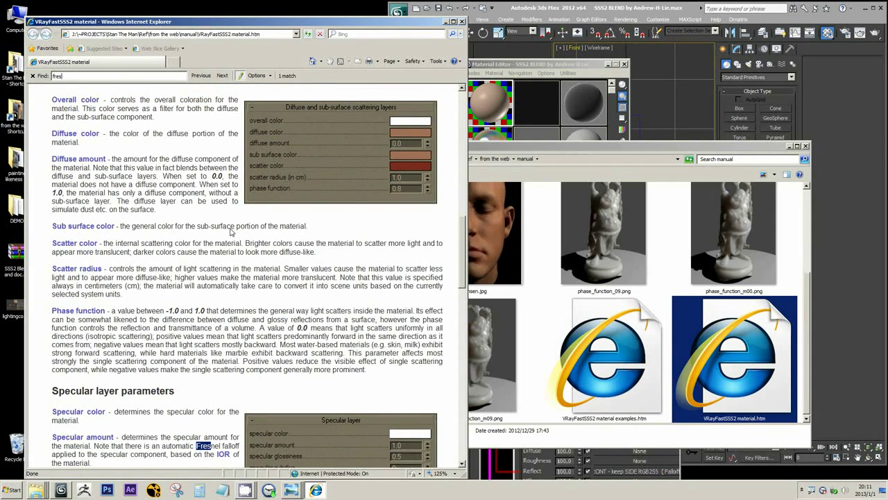
pyautogui.click(111, 447)
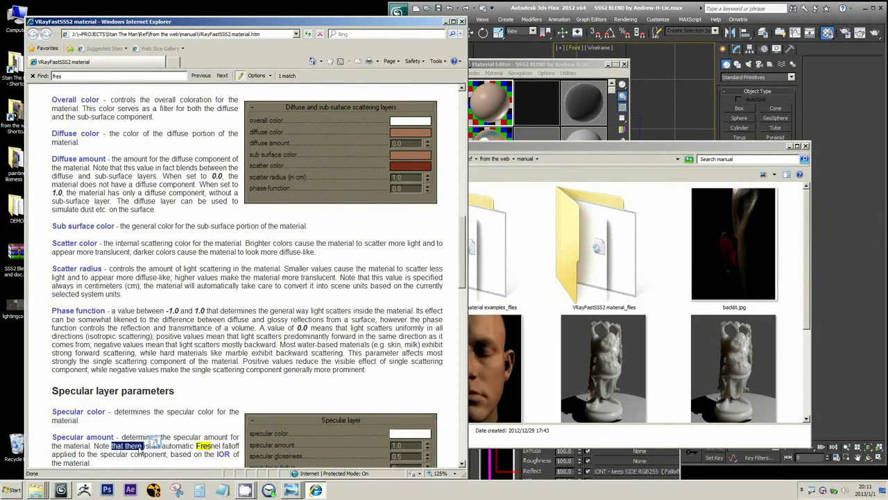
pyautogui.scroll(-3, 159, 434)
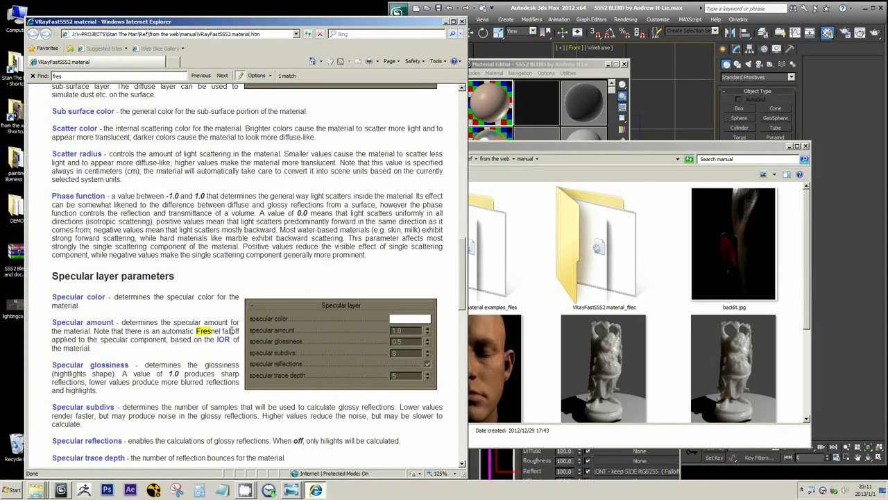
pyautogui.moveTo(88, 339); pyautogui.dragTo(207, 342)
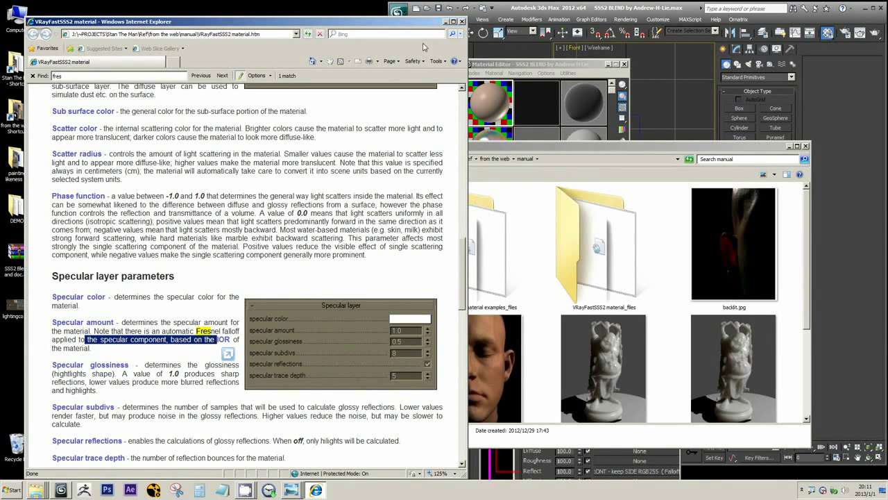
pyautogui.click(445, 21)
pyautogui.click(498, 66)
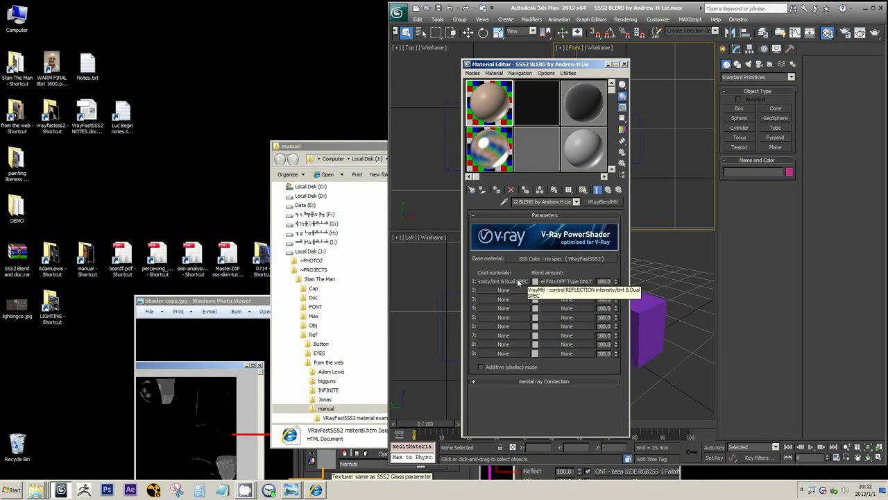
# Step: Switch to the Shader copy.jpg diagram in Windows Photo Viewer
pyautogui.click(316, 490)
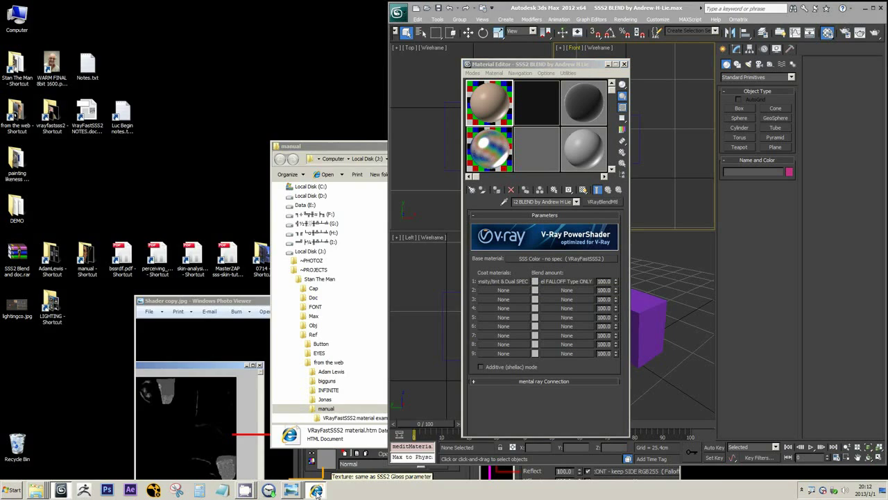
pyautogui.click(444, 21)
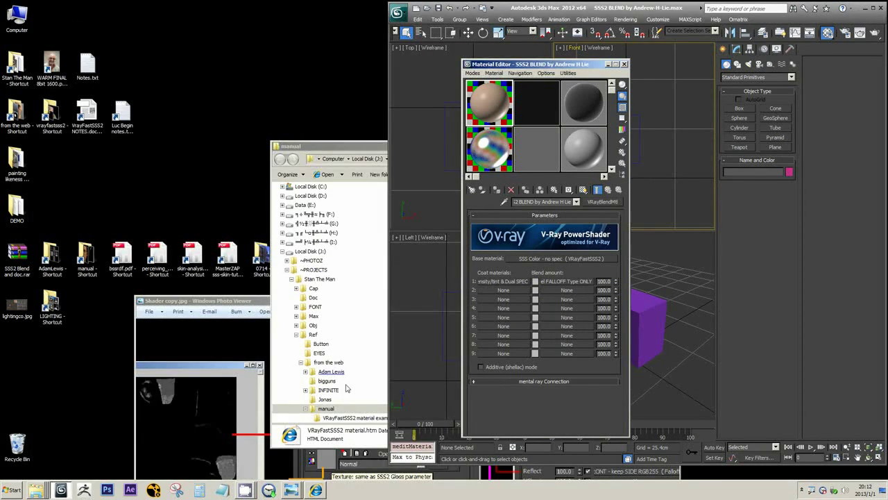
pyautogui.click(295, 466)
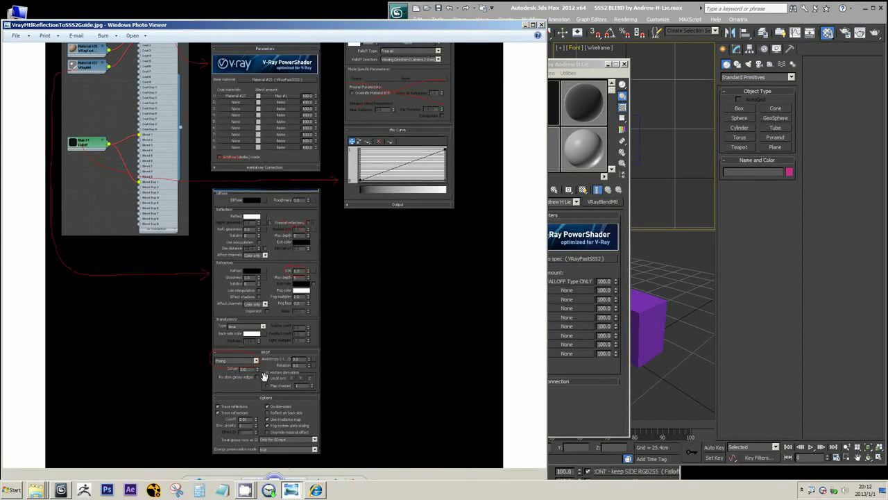
pyautogui.moveTo(293, 492)
pyautogui.click(288, 460)
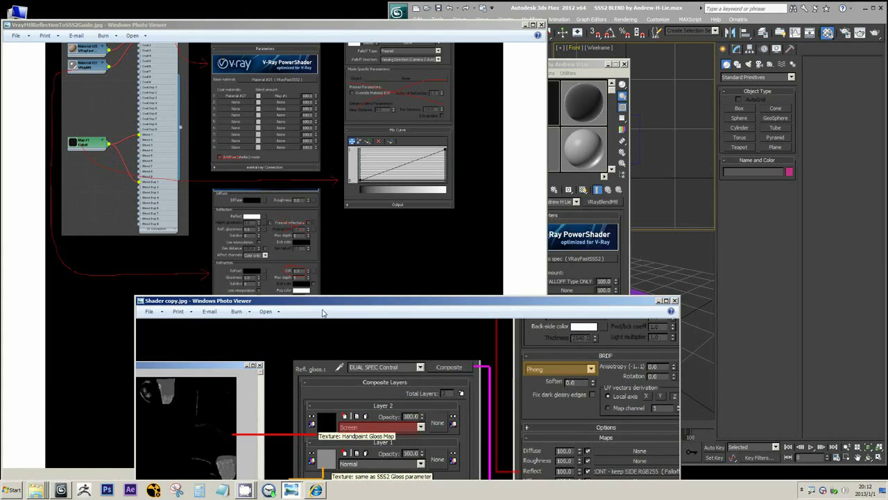
# Step: Reposition the Shader copy.jpg diagram to examine its DUAL SPEC Control layers and the hand-painted gloss map
pyautogui.moveTo(328, 310); pyautogui.dragTo(218, 47)
pyautogui.moveTo(257, 234); pyautogui.dragTo(281, 204)
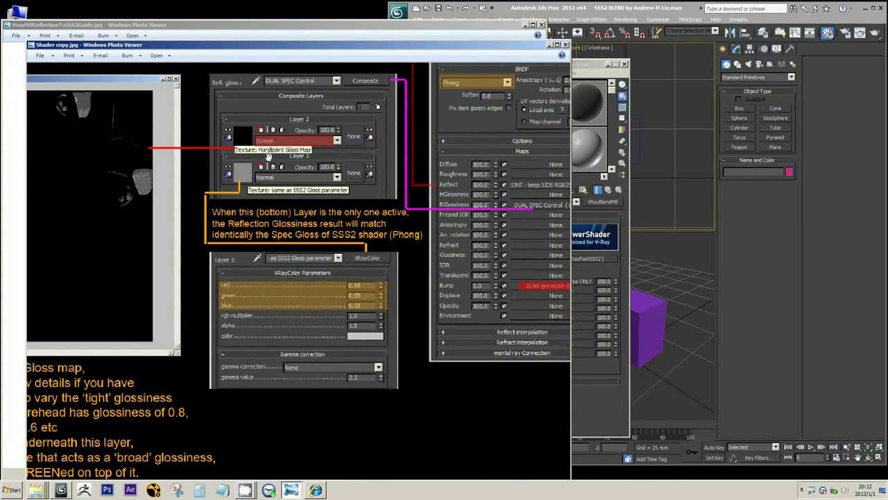
pyautogui.moveTo(263, 144); pyautogui.dragTo(329, 189)
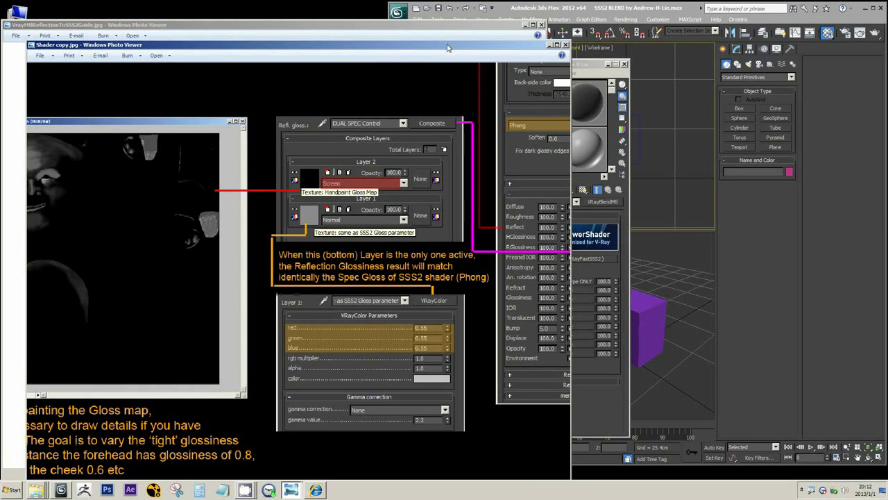
pyautogui.moveTo(448, 46); pyautogui.dragTo(411, 44)
pyautogui.moveTo(295, 182); pyautogui.dragTo(377, 177)
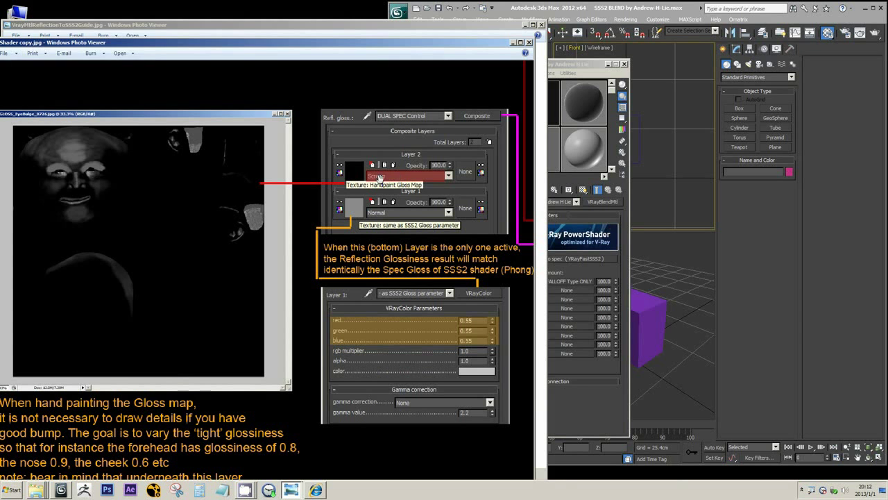
# Step: Inspect the Handpaint Gloss Map layer of the coat VRayMtl's DUAL SPEC Control Composite in the Material Editor and return to the Composite
pyautogui.moveTo(562, 66); pyautogui.dragTo(637, 62)
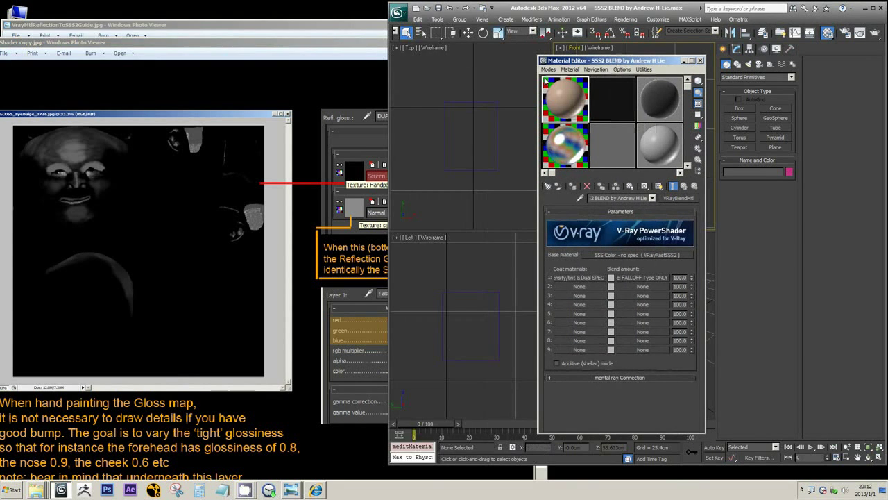
pyautogui.moveTo(357, 44); pyautogui.dragTo(262, 47)
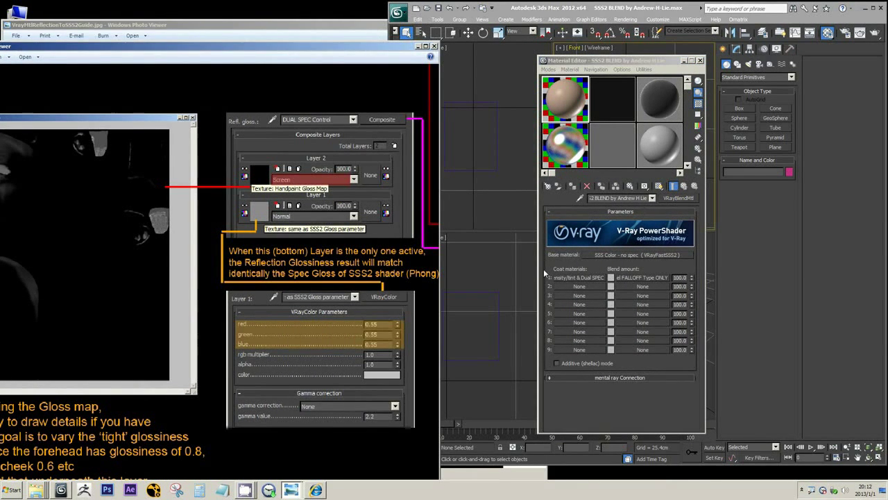
pyautogui.click(568, 278)
pyautogui.scroll(-10, 567, 313)
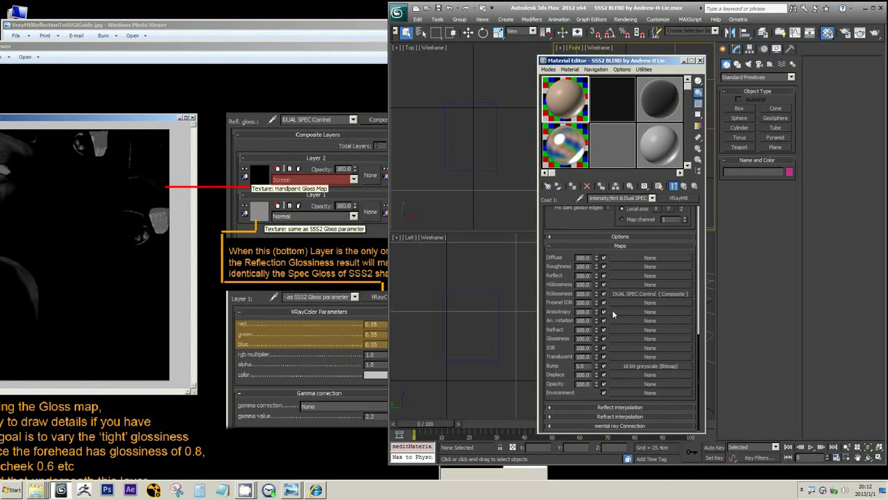
pyautogui.click(628, 294)
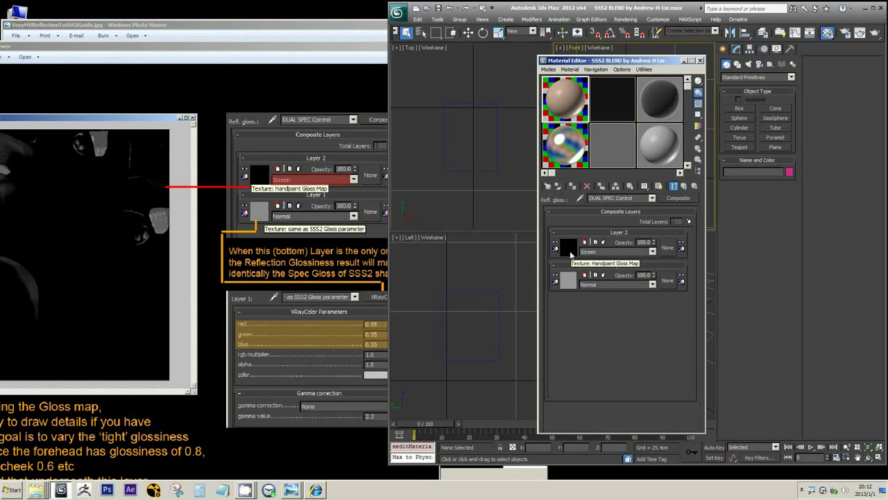
pyautogui.click(570, 252)
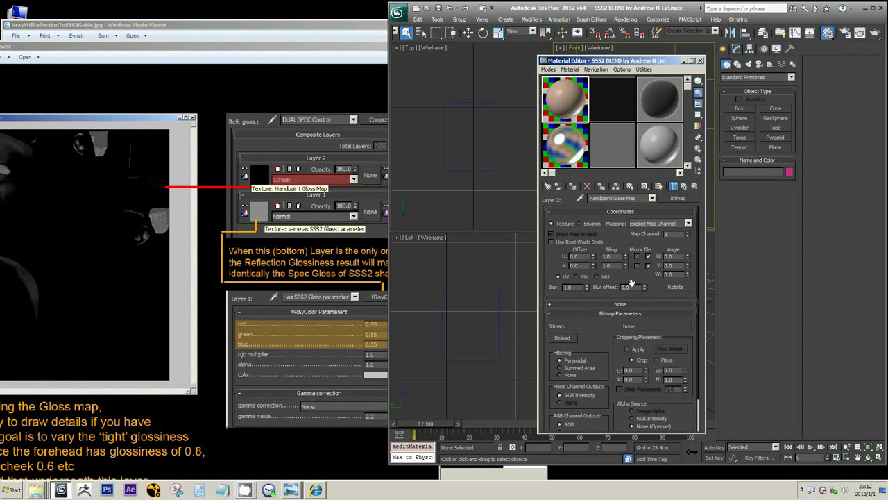
pyautogui.click(685, 186)
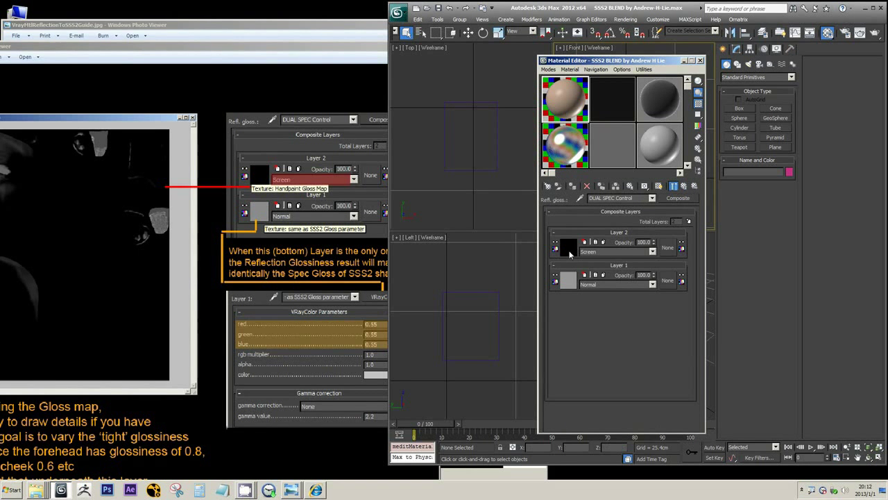
# Step: Examine the full hand-painted gloss map in the Shader copy.jpg diagram, moving the diagram over the Material Editor
pyautogui.click(240, 276)
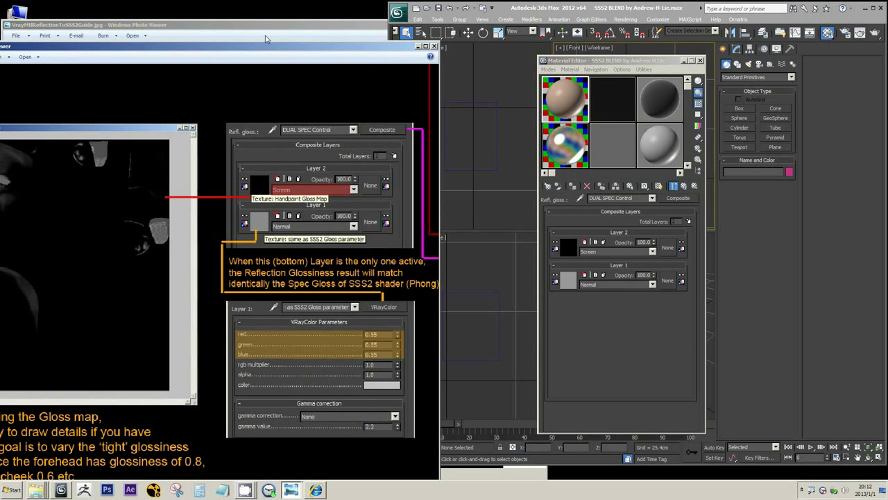
pyautogui.moveTo(253, 52); pyautogui.dragTo(348, 48)
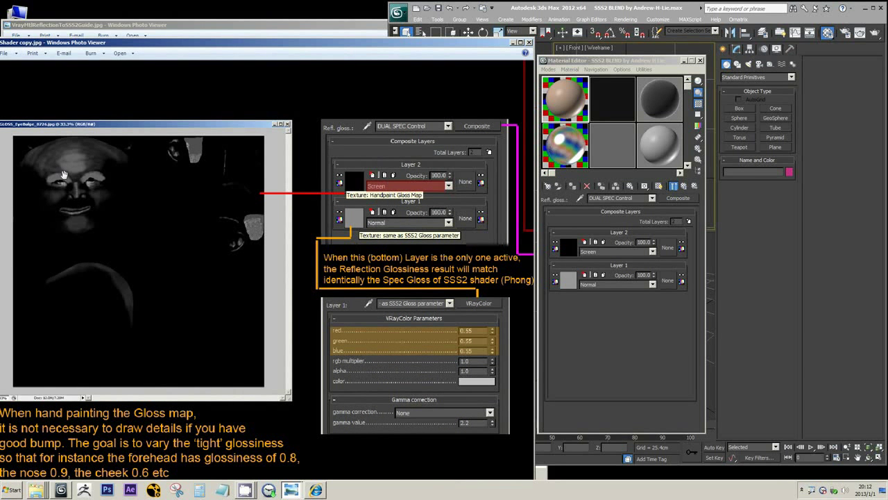
pyautogui.click(583, 61)
pyautogui.click(359, 193)
pyautogui.moveTo(461, 44); pyautogui.dragTo(627, 18)
pyautogui.moveTo(405, 317); pyautogui.dragTo(437, 371)
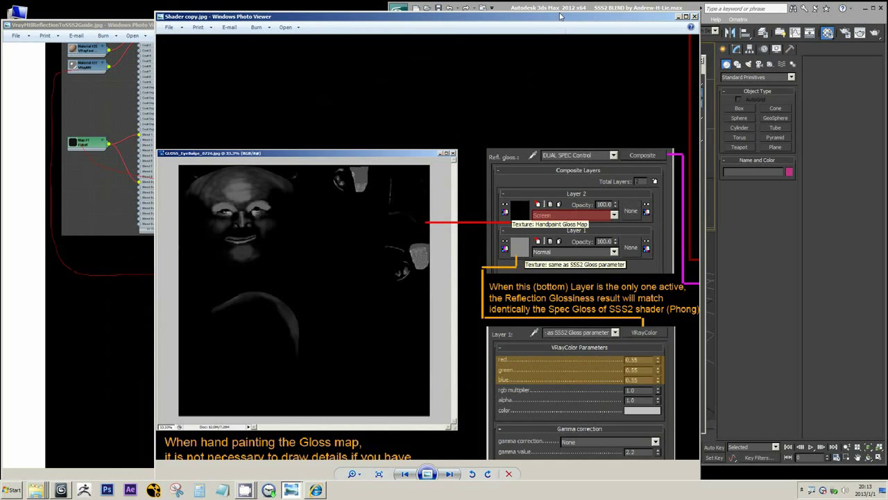
# Step: Close the VrayMtlReflectionToSSS2Guide.jpg image and move the Shader copy.jpg diagram off the desktop shortcuts
pyautogui.moveTo(559, 15); pyautogui.dragTo(611, 95)
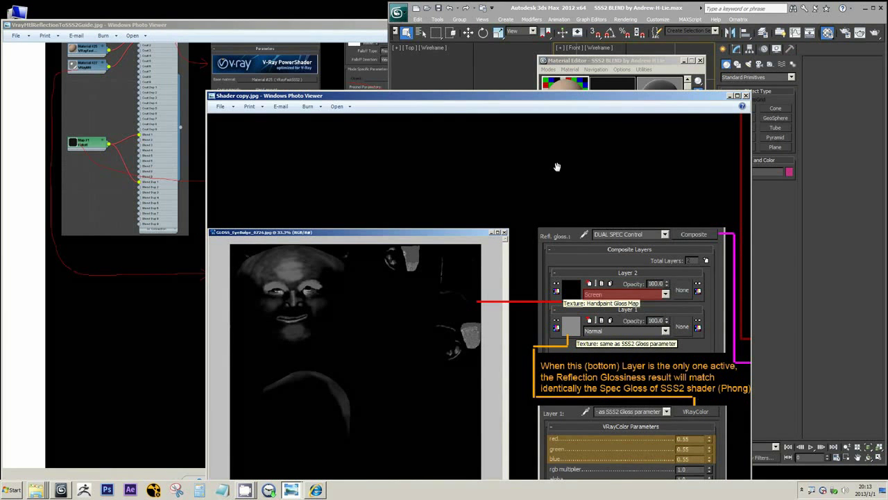
pyautogui.click(318, 64)
pyautogui.click(531, 25)
pyautogui.moveTo(568, 100); pyautogui.dragTo(388, 260)
pyautogui.moveTo(514, 313); pyautogui.dragTo(471, 258)
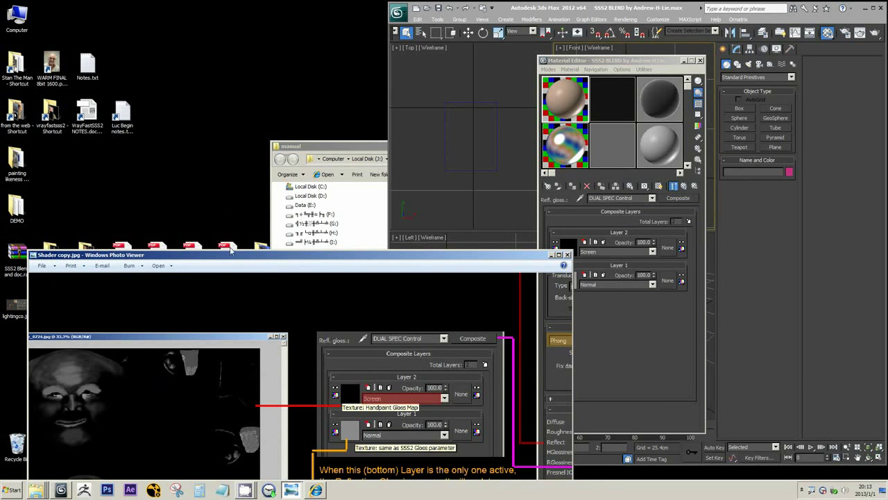
pyautogui.moveTo(230, 255); pyautogui.dragTo(344, 241)
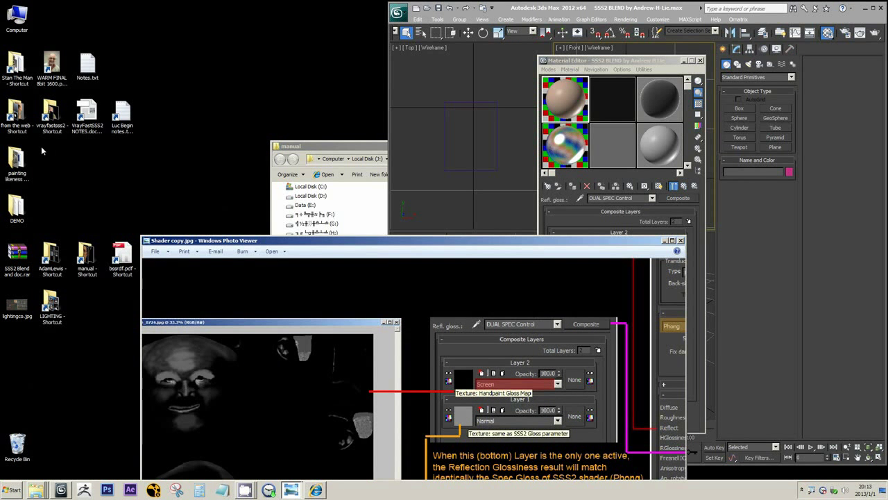
pyautogui.moveTo(203, 242); pyautogui.dragTo(307, 245)
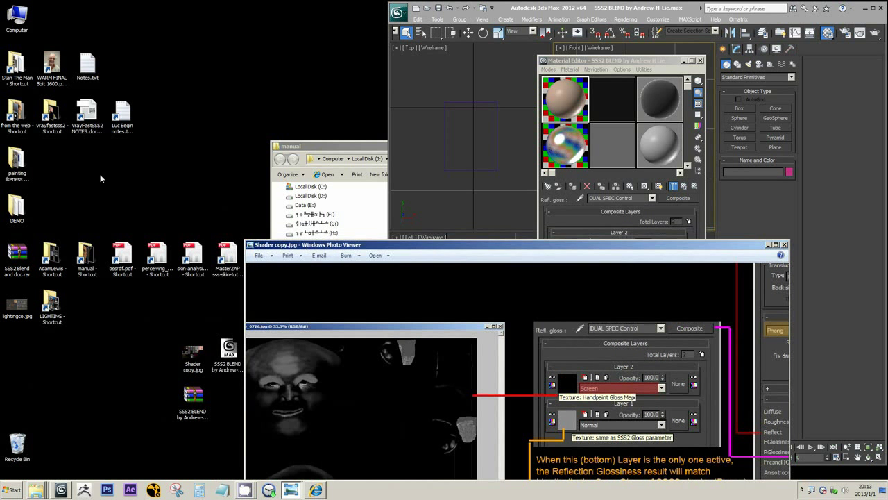
# Step: Open Lee-Comp-Big_003.jpg from the INFINITE folder inside the "from the web" reference folder
pyautogui.click(20, 115)
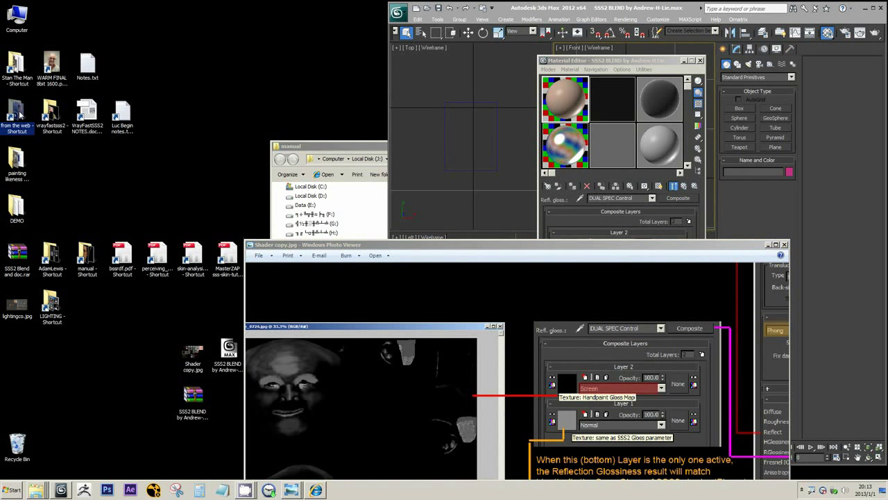
pyautogui.rightClick(20, 114)
pyautogui.click(26, 118)
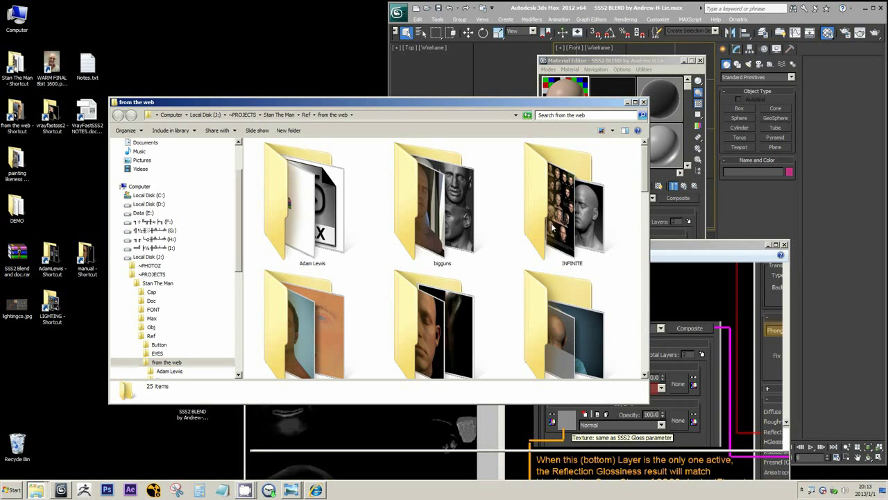
pyautogui.scroll(-5, 553, 220)
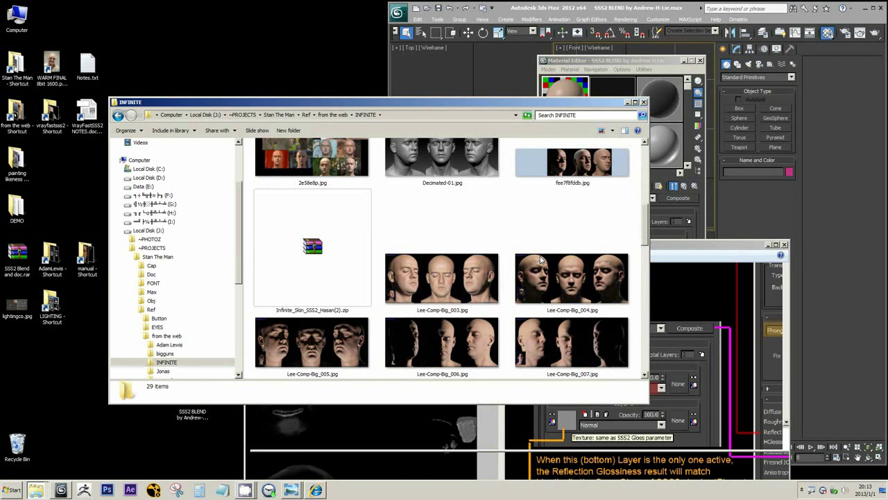
pyautogui.doubleClick(450, 292)
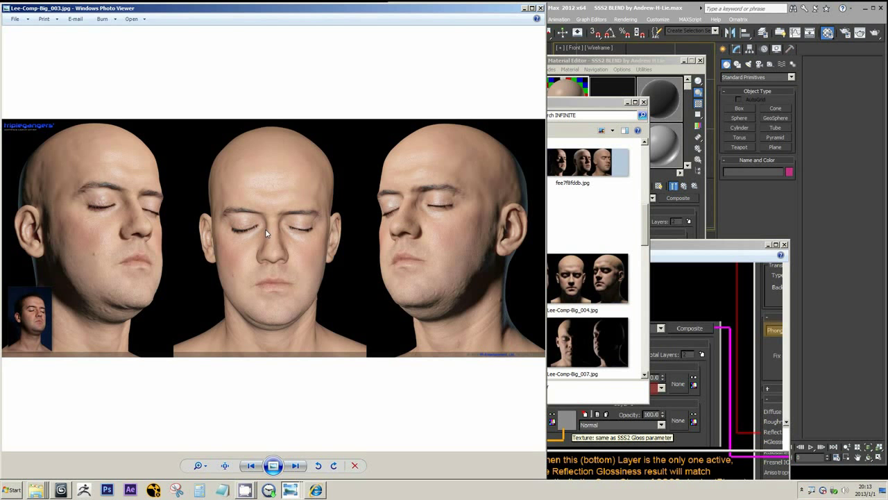
# Step: Examine the front-facing head in Lee-Comp-Big_003.jpg, and browse forward through the lighting references to Lee-Comp-Big_013.jpg
pyautogui.scroll(3, 260, 183)
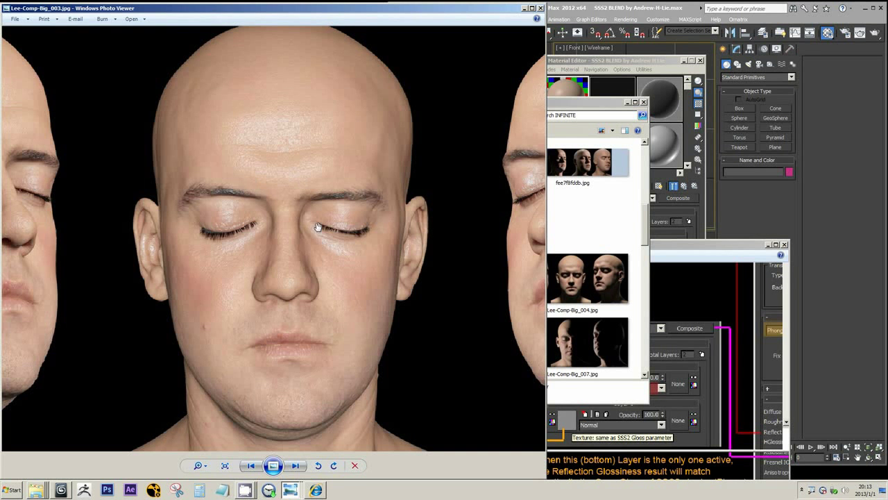
pyautogui.scroll(-3, 351, 215)
pyautogui.click(295, 466)
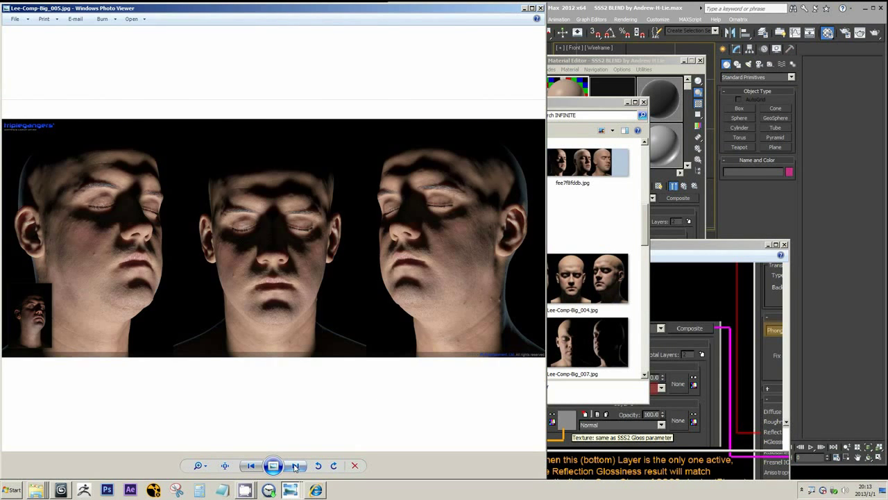
pyautogui.click(295, 466)
pyautogui.click(295, 466)
pyautogui.click(295, 466)
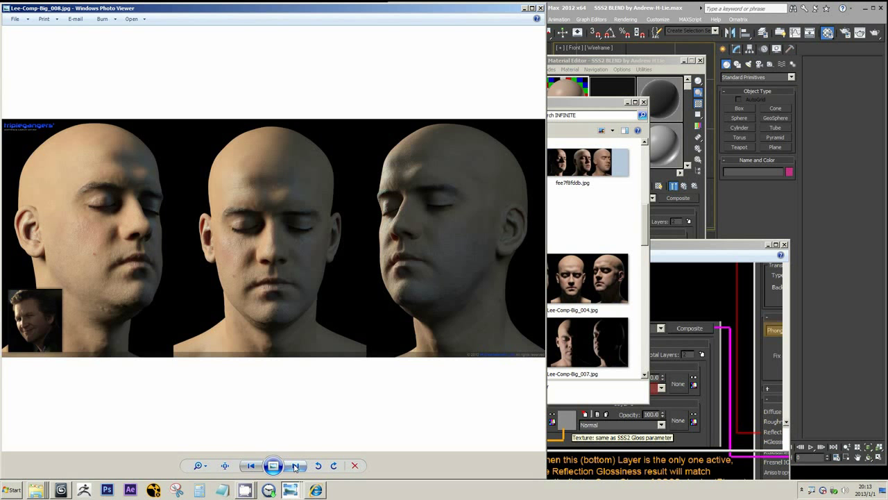
pyautogui.click(295, 465)
pyautogui.click(295, 466)
pyautogui.click(295, 466)
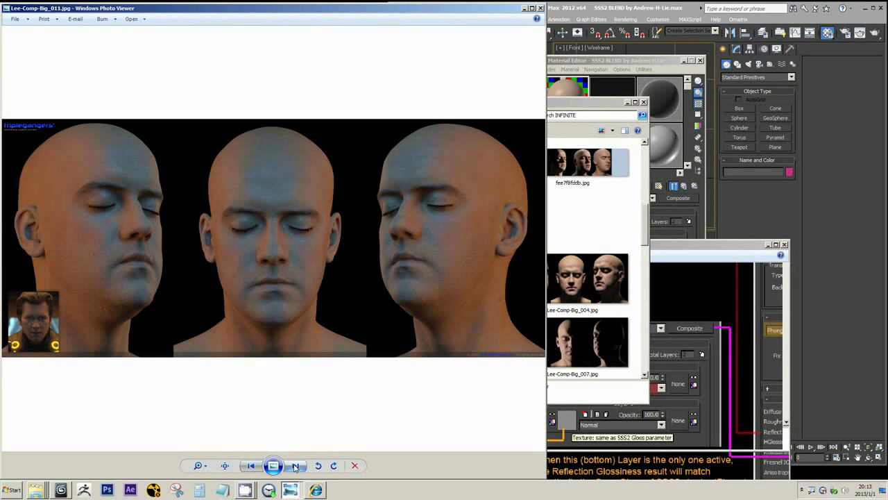
pyautogui.click(295, 466)
pyautogui.click(295, 466)
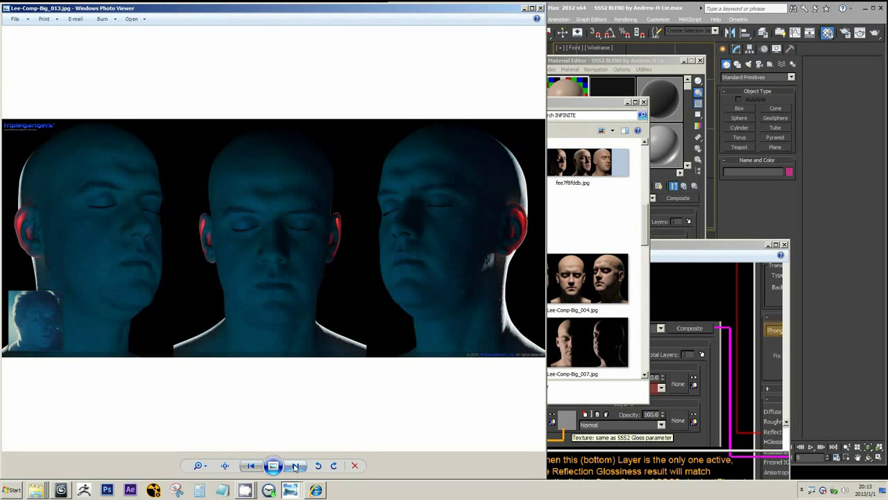
# Step: Browse back through the lighting reference photos to Lee-Comp-Big_004.jpg
pyautogui.click(251, 465)
pyautogui.click(251, 466)
pyautogui.click(251, 466)
pyautogui.click(250, 465)
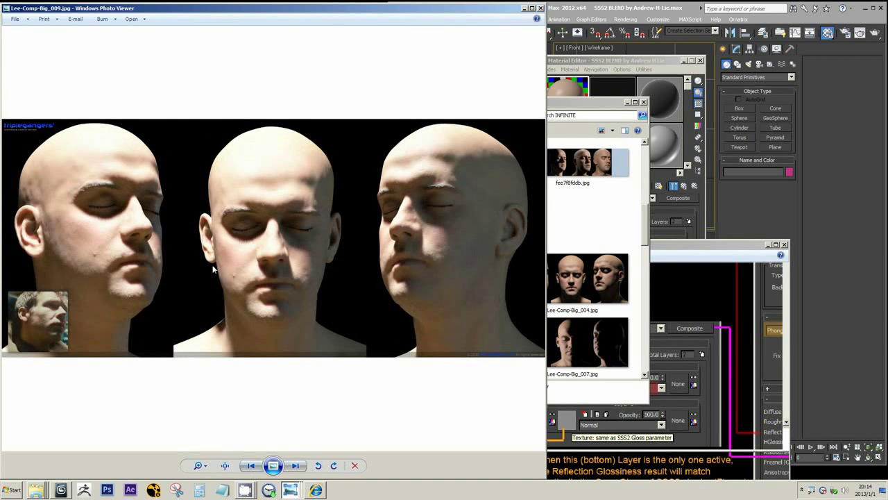
pyautogui.click(250, 466)
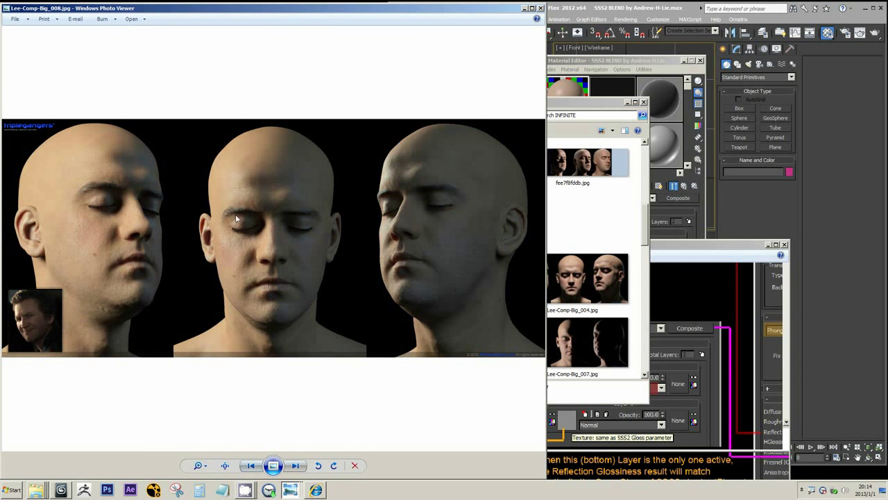
pyautogui.click(251, 466)
pyautogui.click(252, 465)
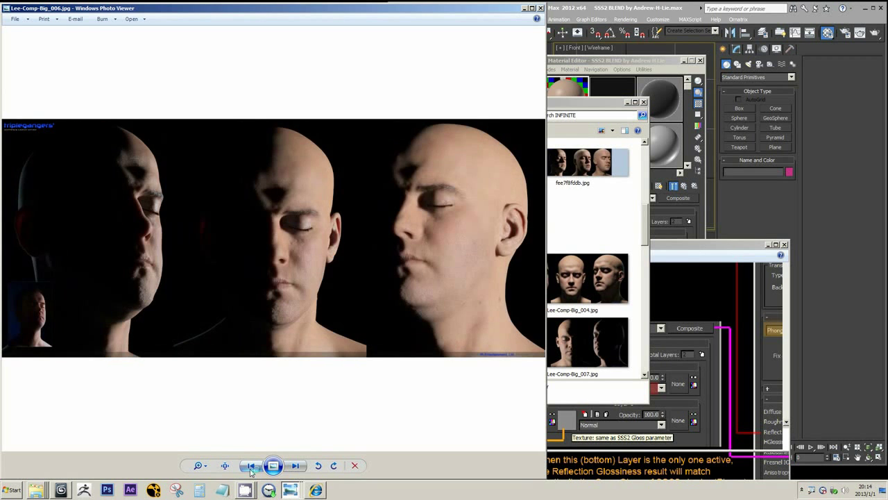
pyautogui.click(251, 465)
pyautogui.click(251, 466)
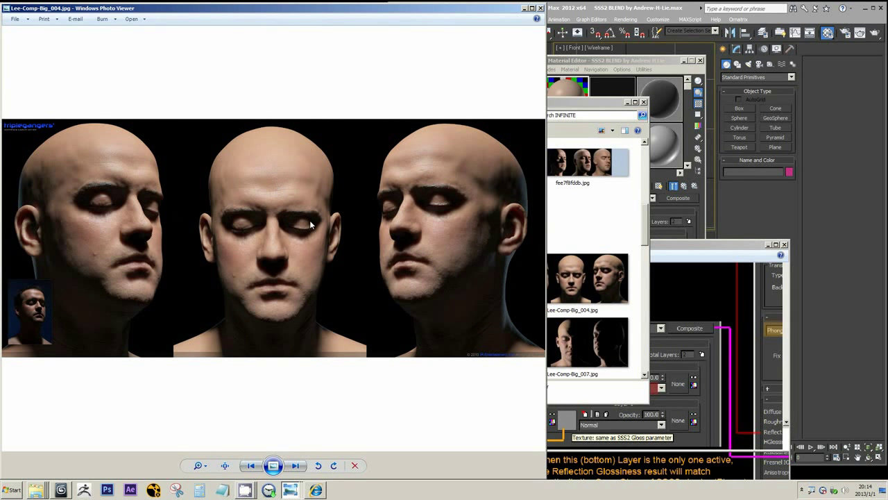
# Step: Compare the gloss map in Shader copy.jpg with a close-up of the front-facing head in Lee-Comp-Big_004.jpg
pyautogui.click(684, 337)
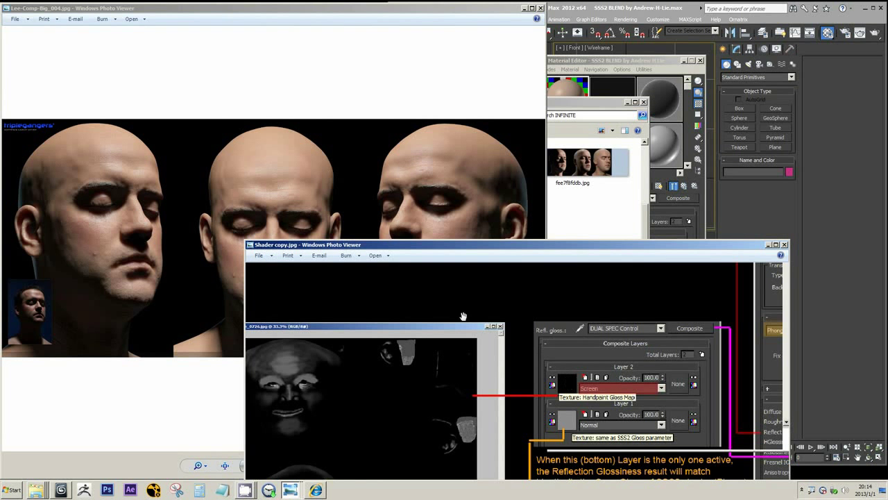
pyautogui.click(297, 182)
pyautogui.scroll(4, 271, 175)
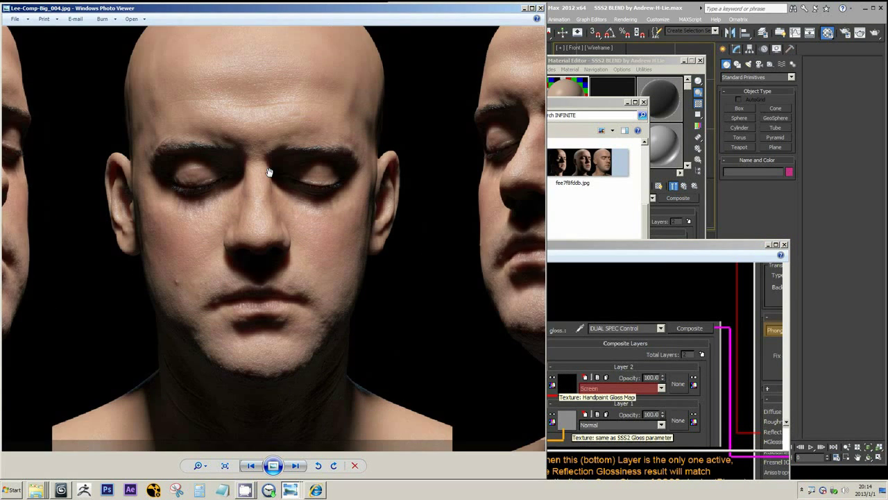
# Step: Examine the skin highlights on the nose and cheeks up close in Lee-Comp-Big_004.jpg
pyautogui.scroll(2, 257, 258)
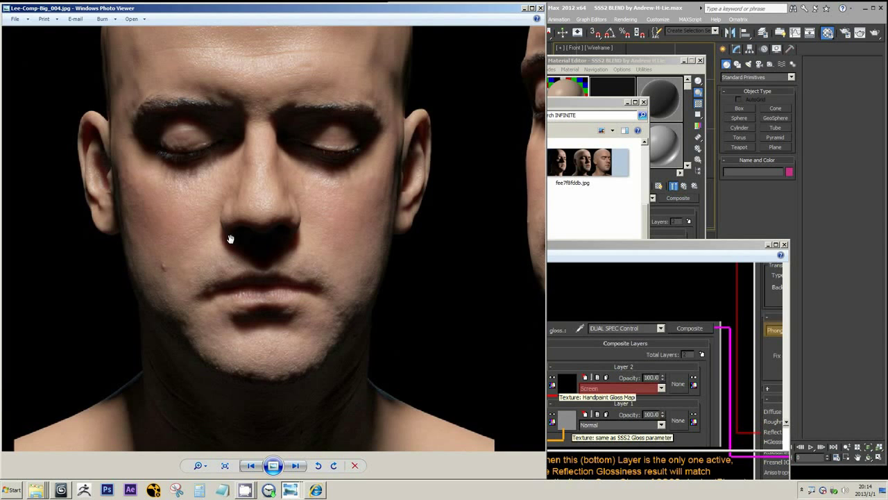
pyautogui.scroll(1, 222, 258)
pyautogui.scroll(2, 212, 248)
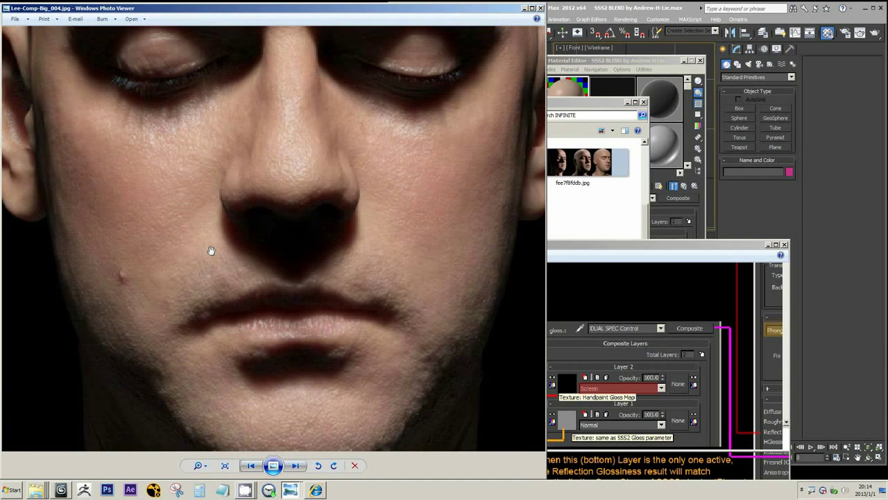
pyautogui.scroll(-2, 211, 249)
pyautogui.scroll(3, 198, 220)
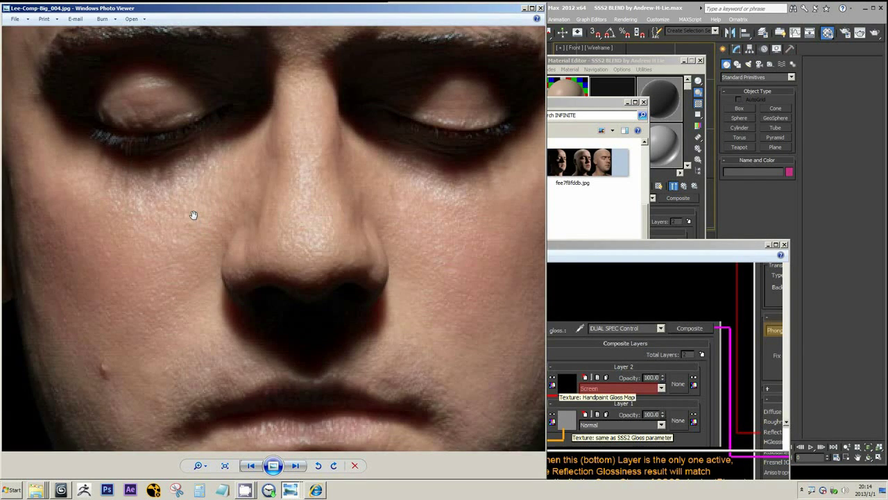
pyautogui.scroll(2, 188, 229)
pyautogui.scroll(1, 125, 287)
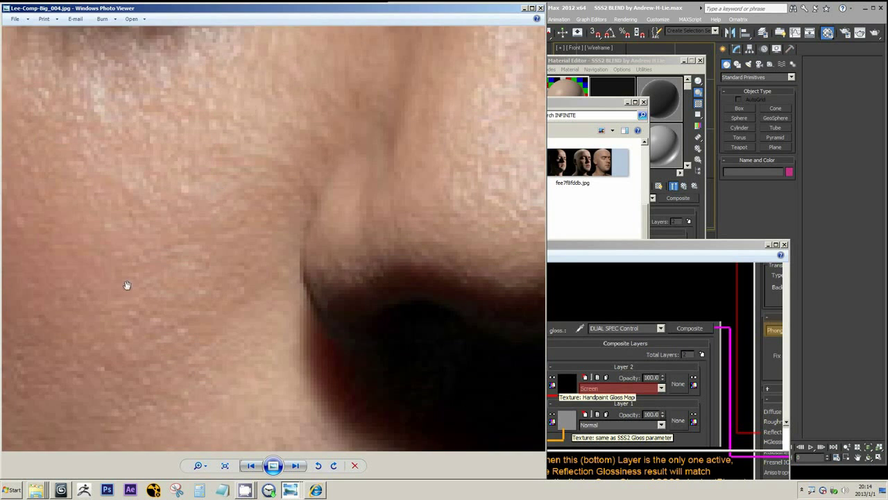
pyautogui.scroll(-3, 179, 272)
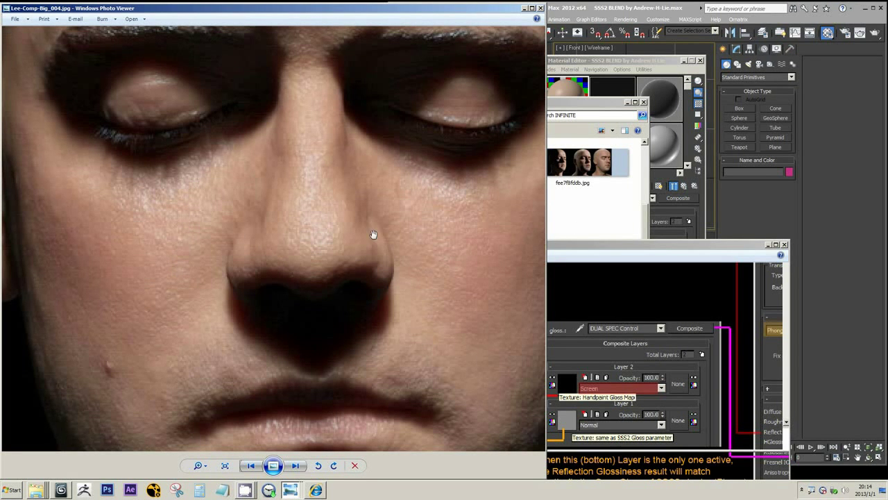
# Step: Check the DUAL SPEC Control layers in the Material Editor, and compare them with the nose and forehead highlights in Lee-Comp-Big_004.jpg
pyautogui.click(631, 85)
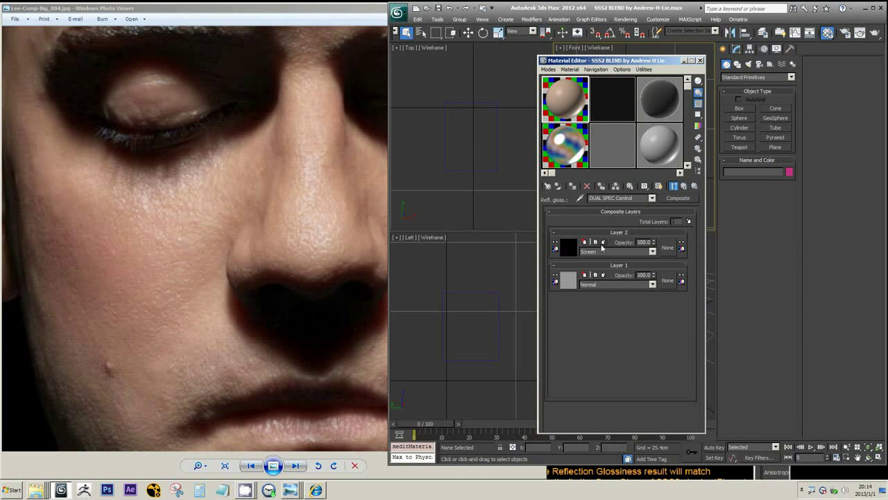
pyautogui.click(228, 232)
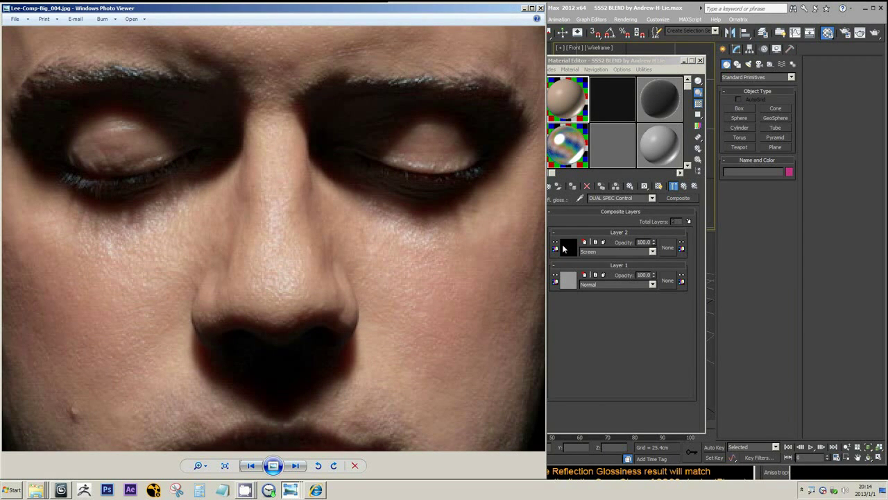
pyautogui.scroll(-5, 287, 212)
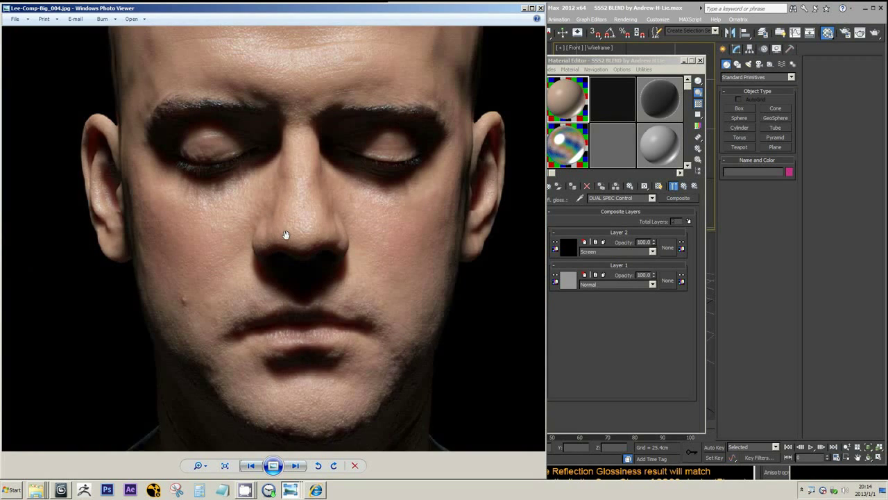
pyautogui.scroll(4, 274, 218)
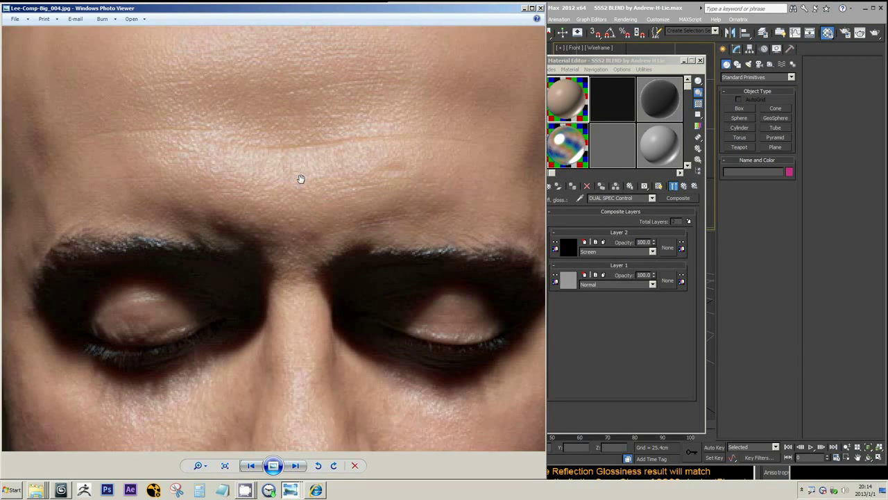
pyautogui.moveTo(300, 179); pyautogui.dragTo(285, 218)
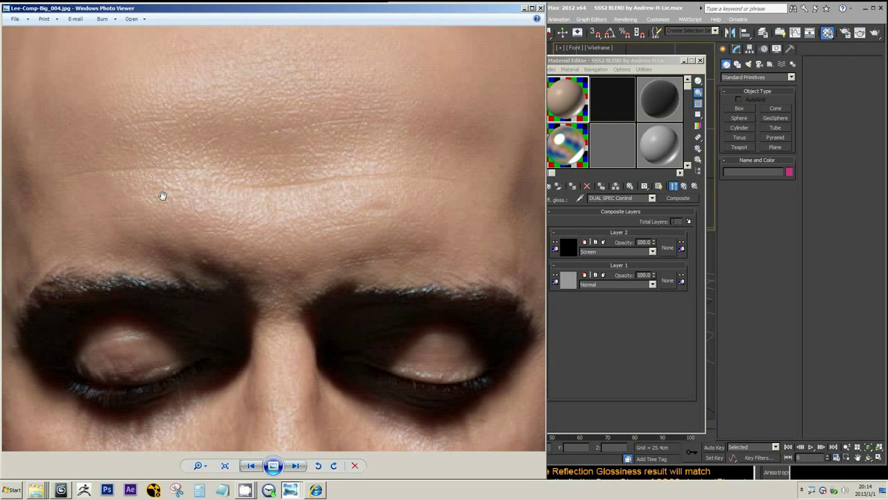
pyautogui.moveTo(268, 264); pyautogui.dragTo(268, 205)
pyautogui.scroll(-3, 266, 238)
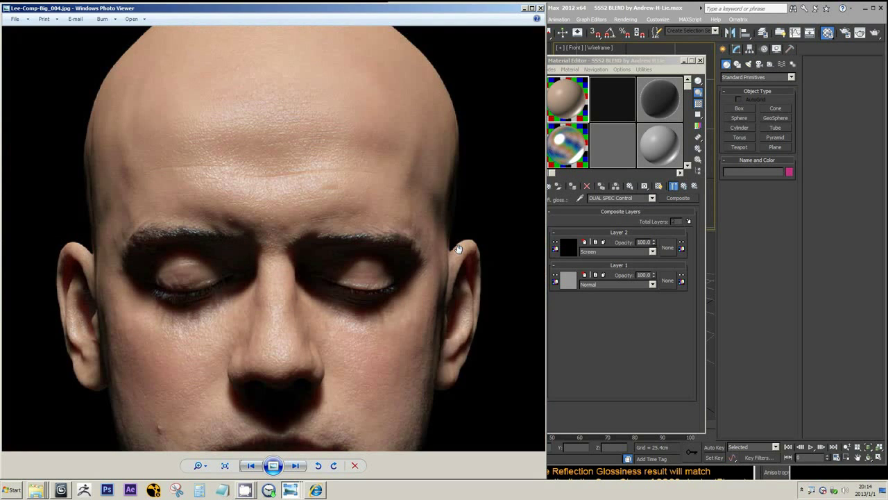
# Step: Compare the Specular layer settings of the 09 - Default VRayFastSSS2 material with the Maps of the reflection-control VRayMtl
pyautogui.click(593, 311)
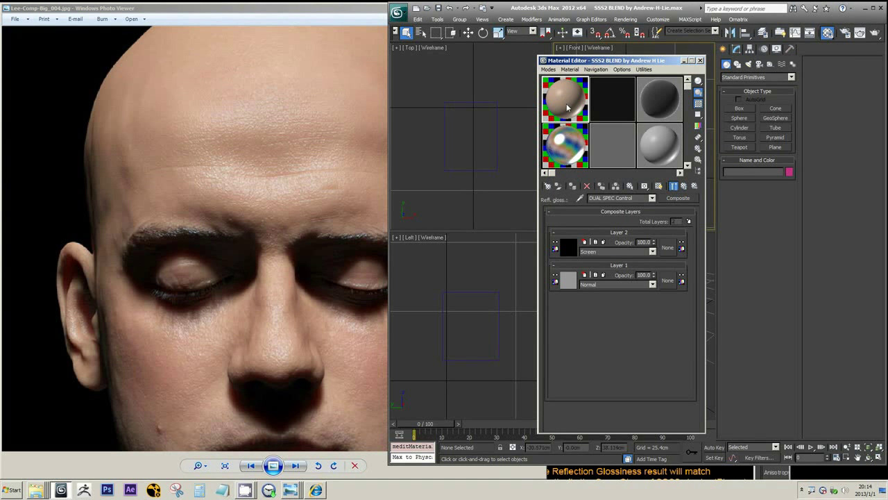
pyautogui.click(664, 154)
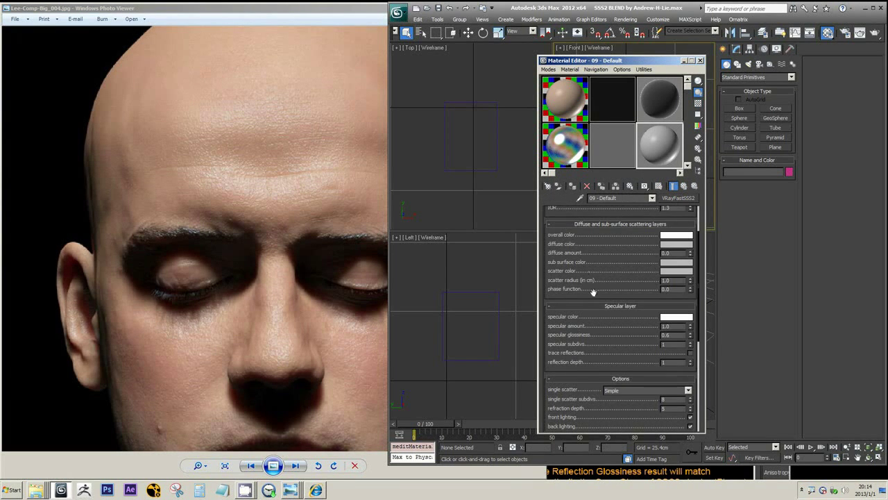
pyautogui.scroll(-3, 594, 291)
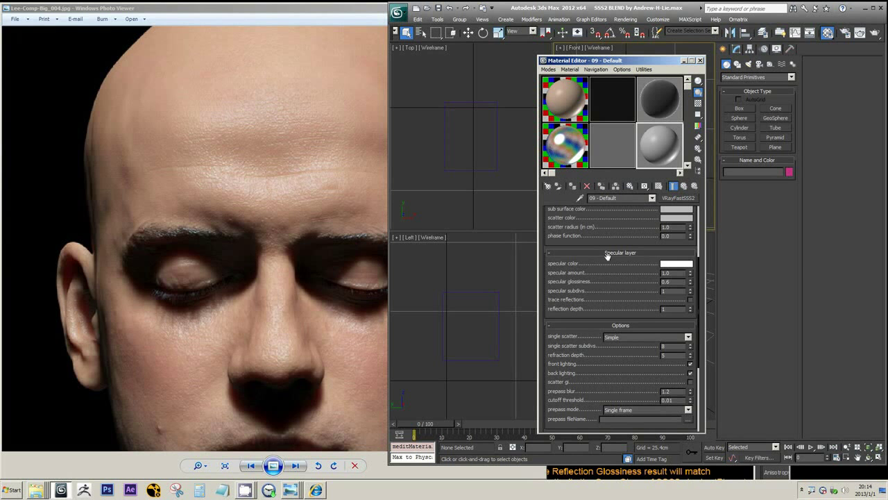
pyautogui.click(565, 146)
pyautogui.scroll(-10, 606, 278)
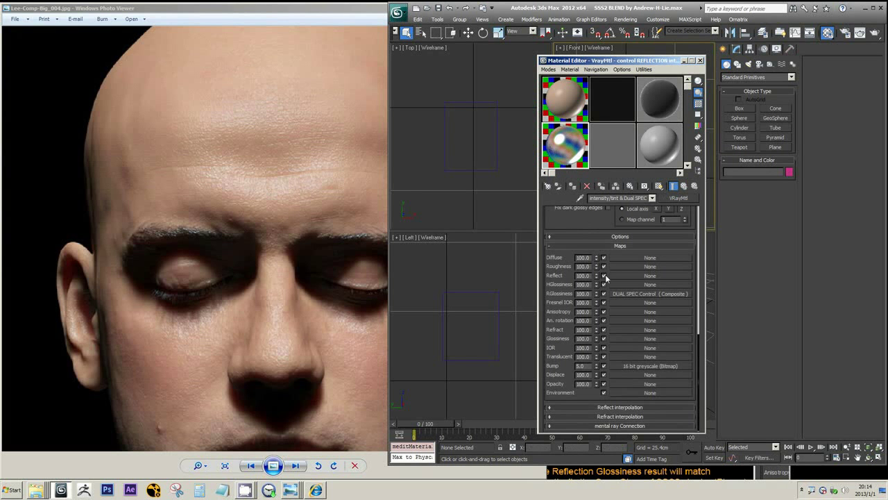
# Step: Return to Lee-Comp-Big_004.jpg and examine the broad and tight highlights on the forehead
pyautogui.click(259, 243)
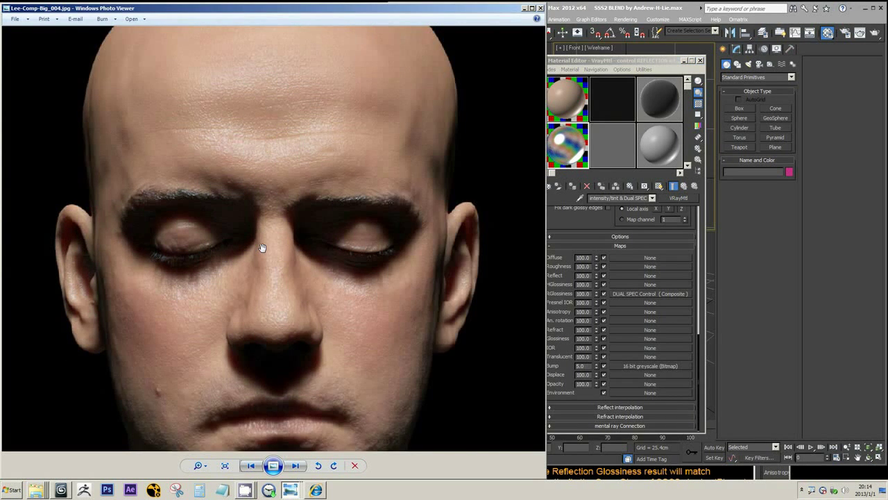
pyautogui.scroll(-3, 261, 247)
pyautogui.scroll(2, 258, 185)
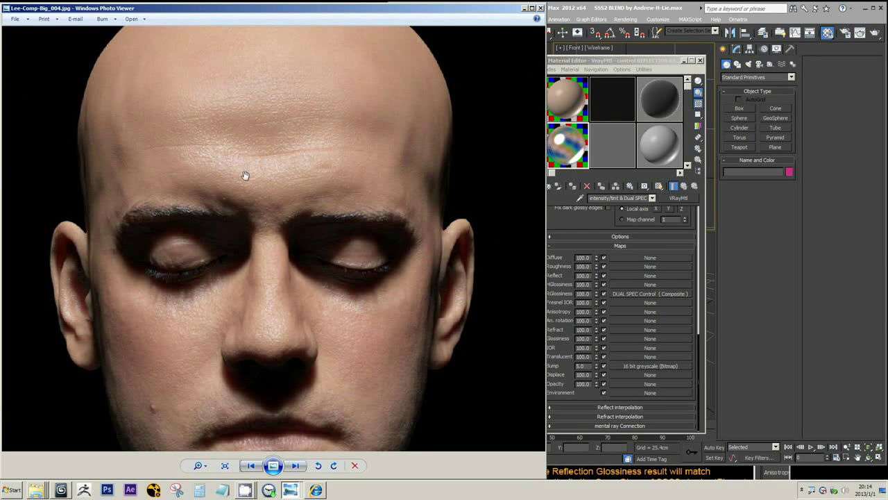
pyautogui.scroll(1, 243, 175)
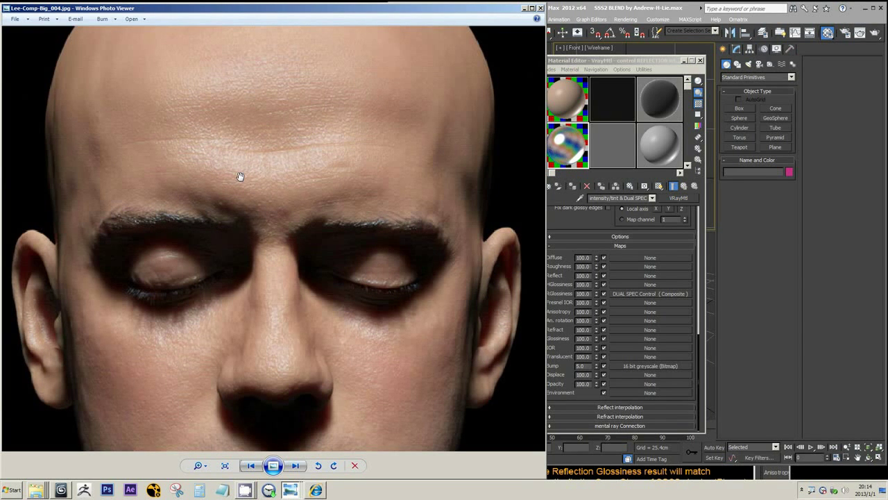
# Step: Open the VRayMtl's DUAL SPEC Control map, and return to the top-level parameters of the SSS2 BLEND material
pyautogui.click(639, 292)
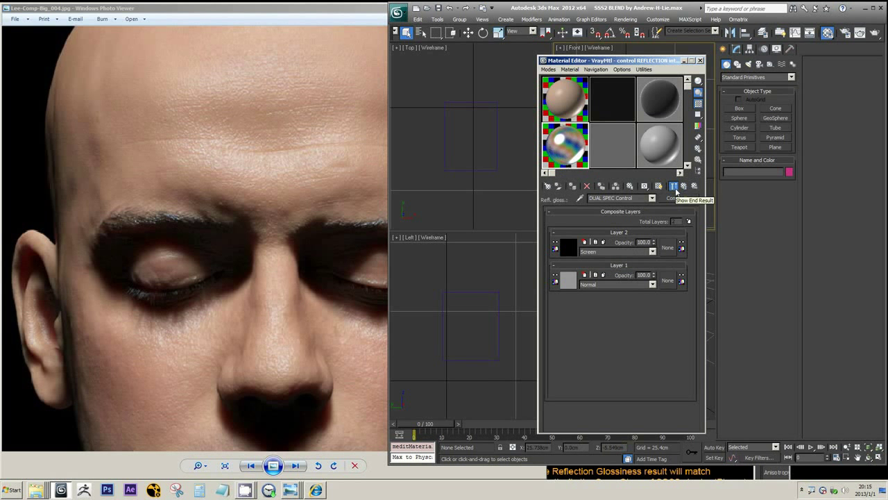
pyautogui.click(572, 112)
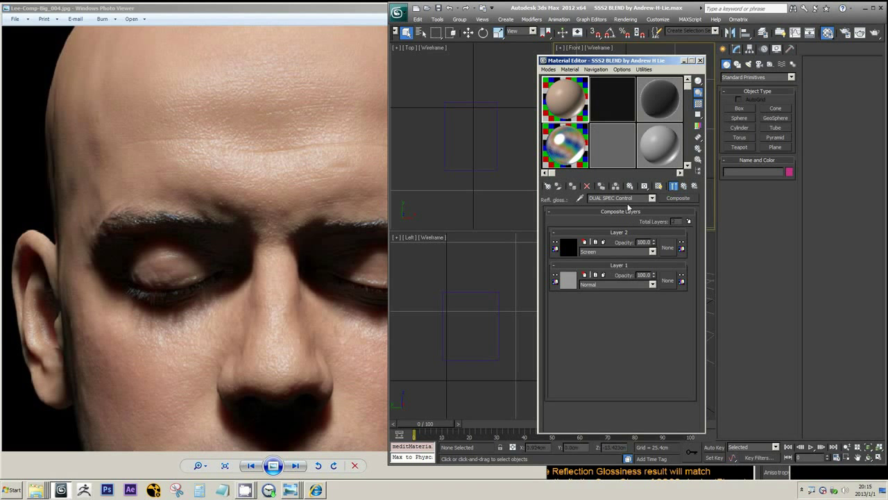
pyautogui.click(683, 186)
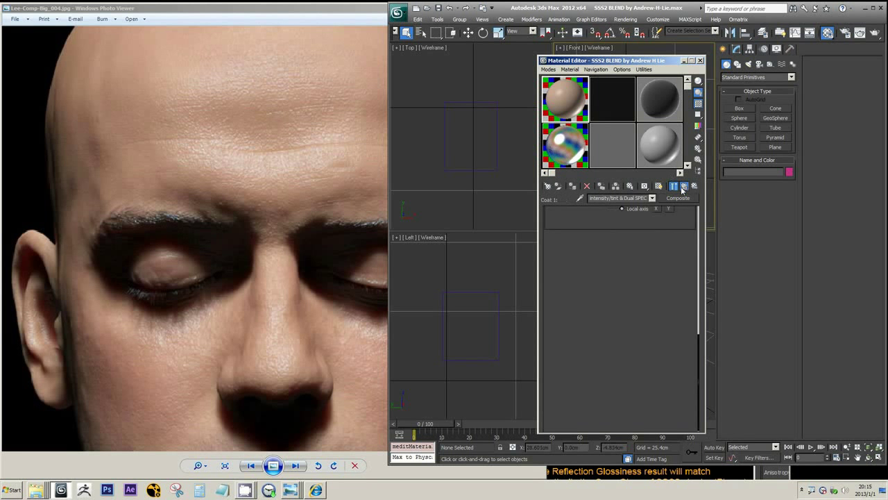
pyautogui.click(683, 186)
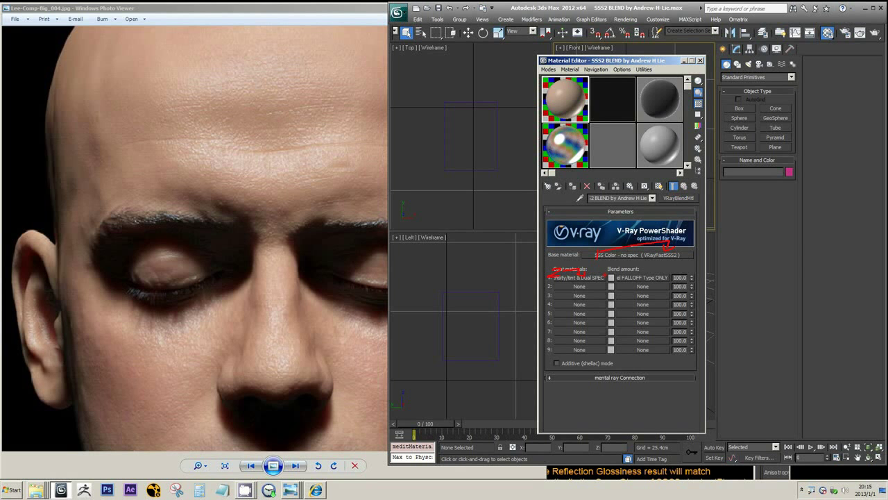
pyautogui.press('Escape')
# Step: Bring up Shader copy.jpg over the reference photo, and view its gloss map together with the hand-painting notes
pyautogui.click(302, 487)
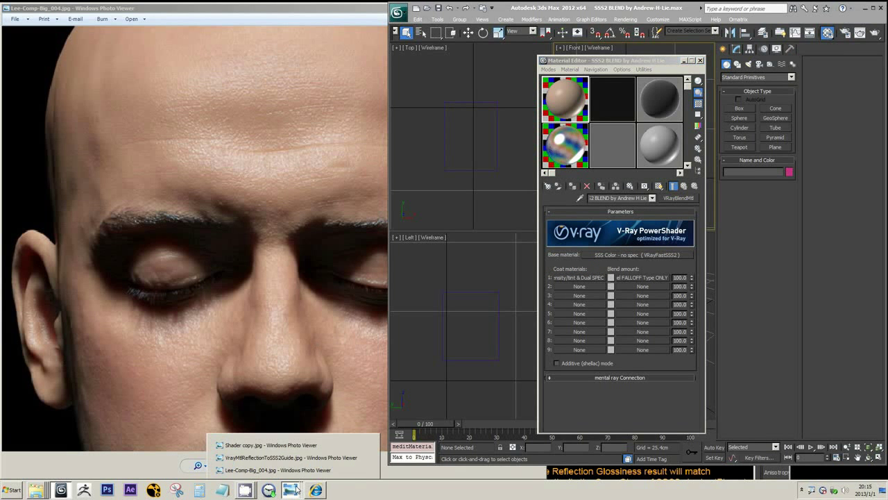
pyautogui.click(289, 451)
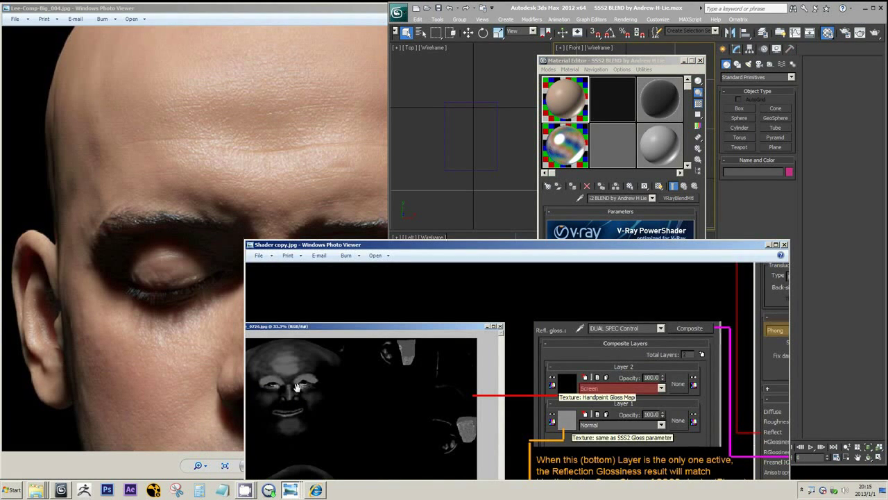
pyautogui.moveTo(392, 244); pyautogui.dragTo(192, 52)
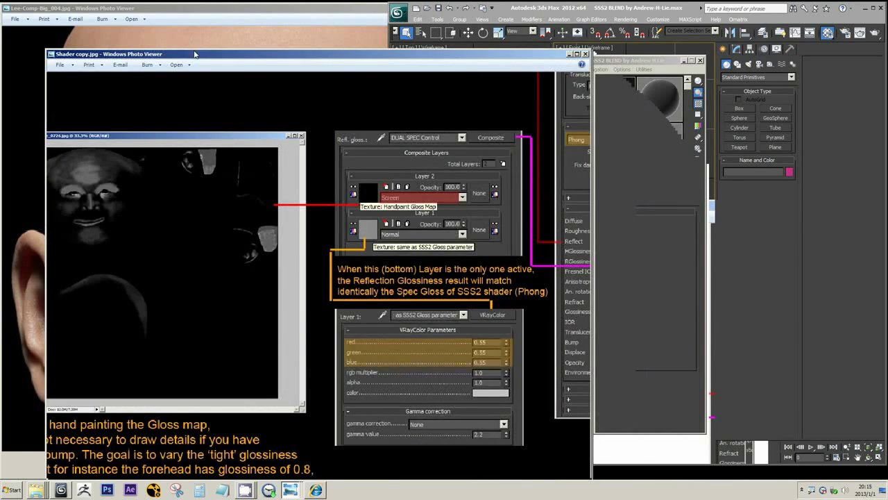
pyautogui.scroll(-3, 204, 257)
pyautogui.moveTo(215, 330); pyautogui.dragTo(237, 263)
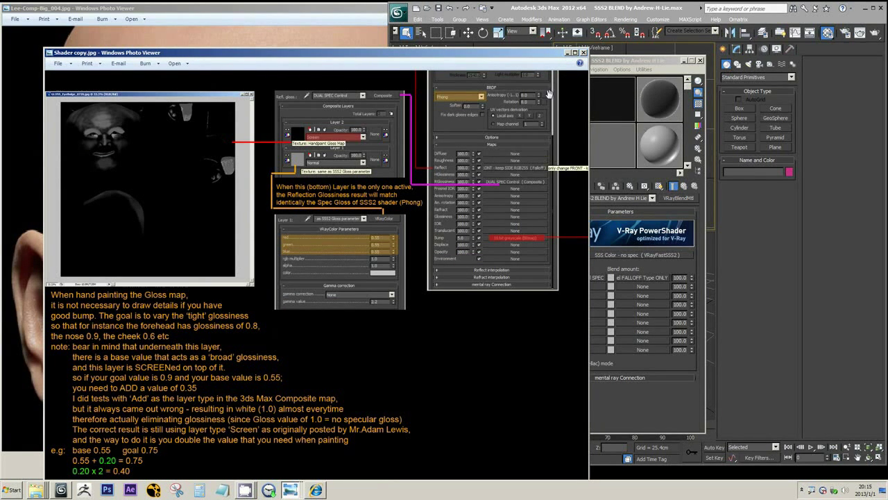
# Step: Examine the painted face regions of the GLOSS_EyeBulge_0726.jpg map in Shader copy.jpg
pyautogui.scroll(4, 216, 139)
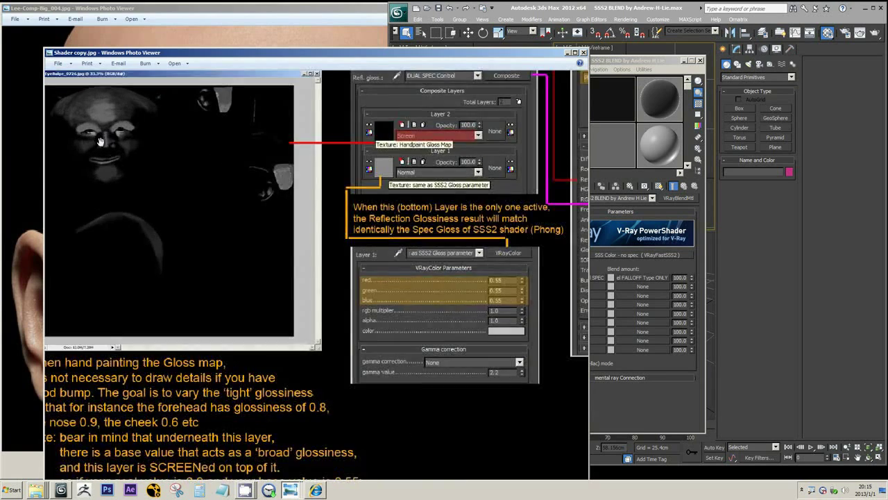
pyautogui.scroll(2, 262, 201)
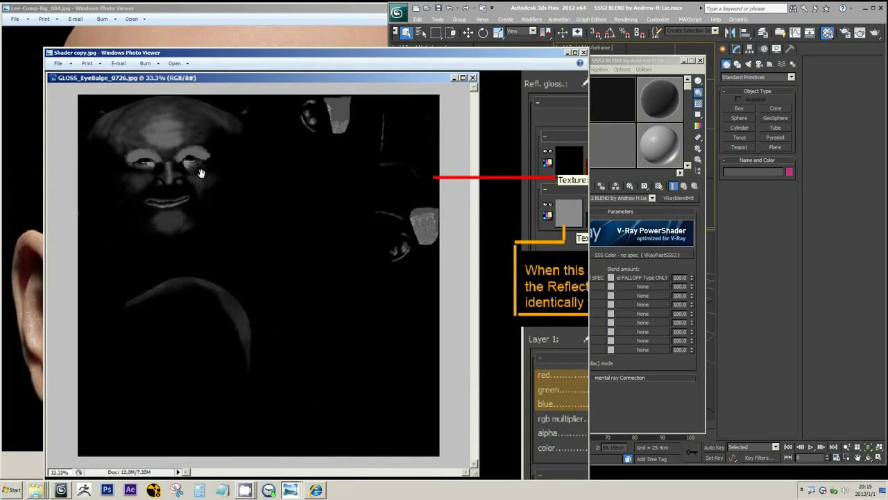
pyautogui.scroll(-2, 198, 175)
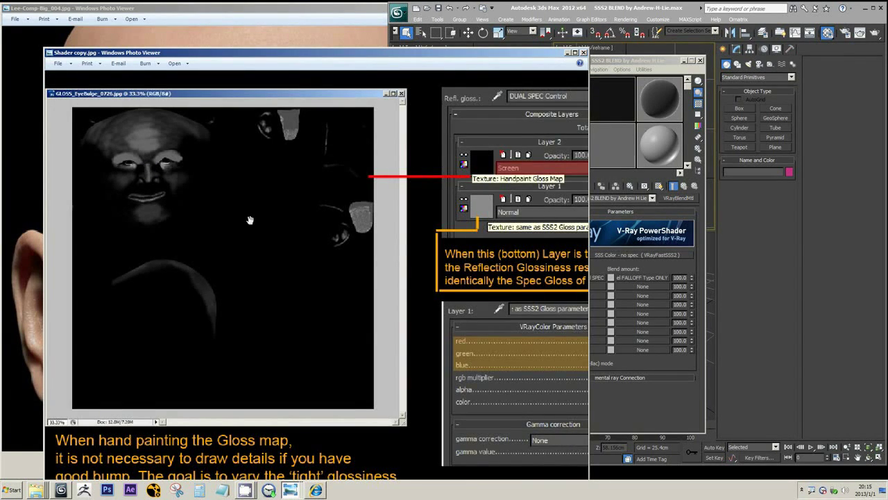
pyautogui.scroll(-1, 225, 277)
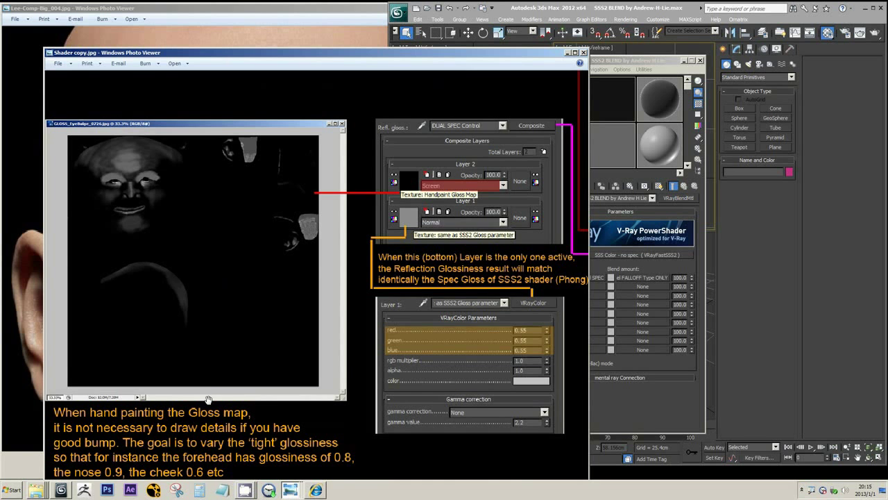
# Step: Read the hand-painting notes beneath the gloss map, and inspect the painted forehead, eyelids, nose and lips up close
pyautogui.moveTo(209, 384); pyautogui.dragTo(236, 351)
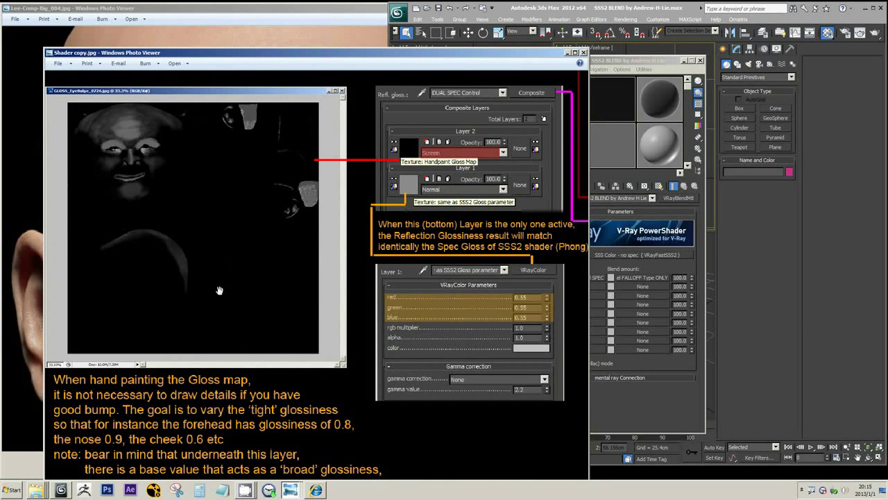
pyautogui.moveTo(129, 413); pyautogui.dragTo(150, 387)
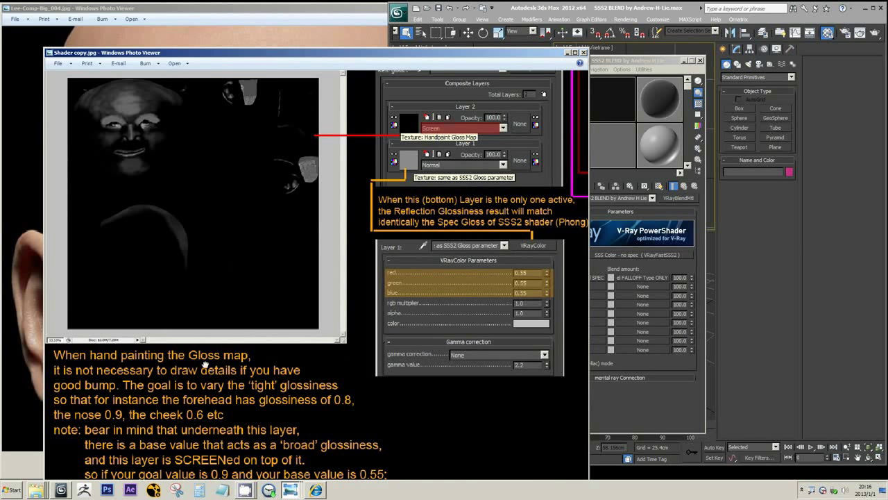
pyautogui.moveTo(205, 364); pyautogui.dragTo(240, 375)
pyautogui.moveTo(150, 261); pyautogui.dragTo(158, 280)
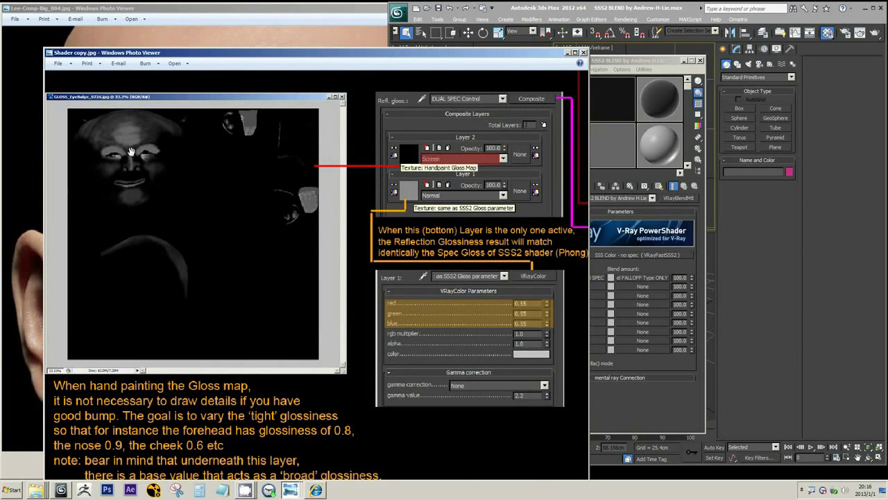
pyautogui.scroll(3, 122, 153)
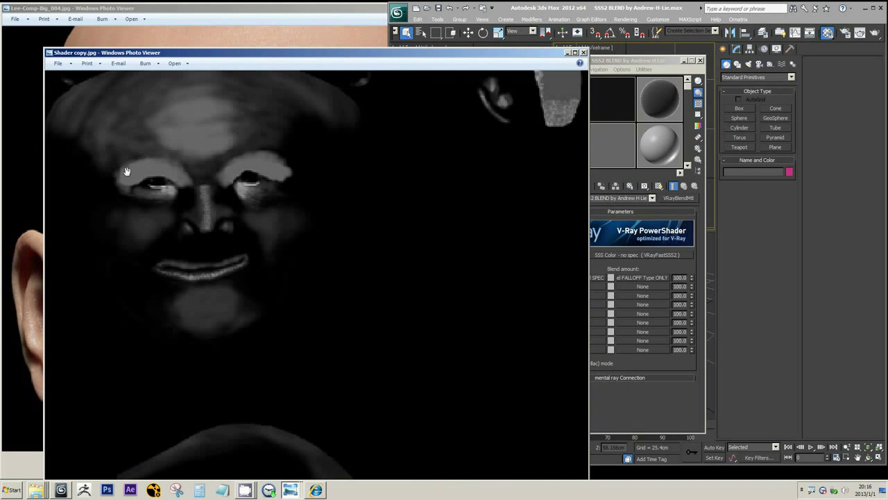
pyautogui.scroll(1, 159, 195)
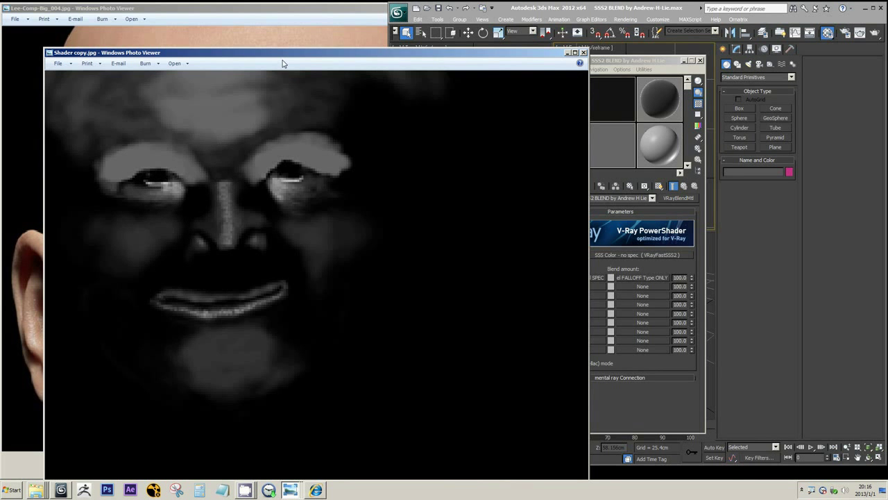
# Step: Place the Shader copy.jpg window beside the Lee-Comp-Big_004.jpg photo, and compare the painted gloss regions with the real skin highlights
pyautogui.moveTo(283, 64); pyautogui.dragTo(517, 48)
pyautogui.scroll(1, 476, 206)
pyautogui.scroll(-1, 455, 219)
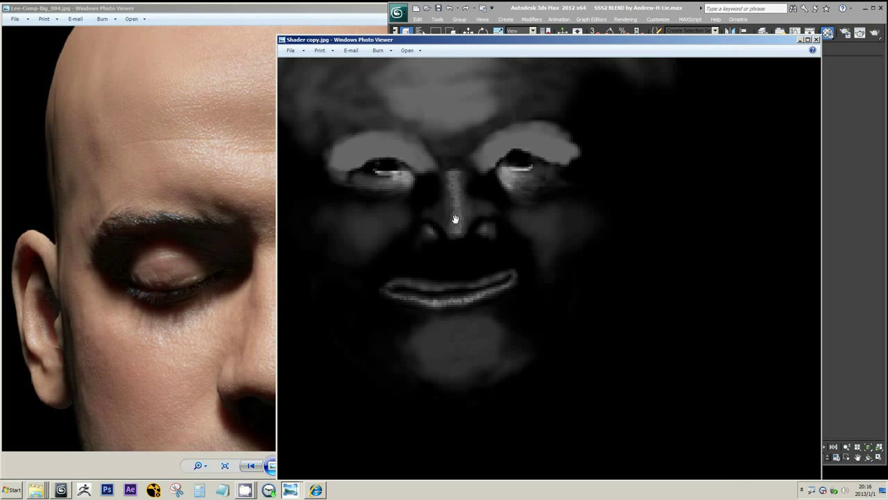
pyautogui.moveTo(475, 42); pyautogui.dragTo(620, 36)
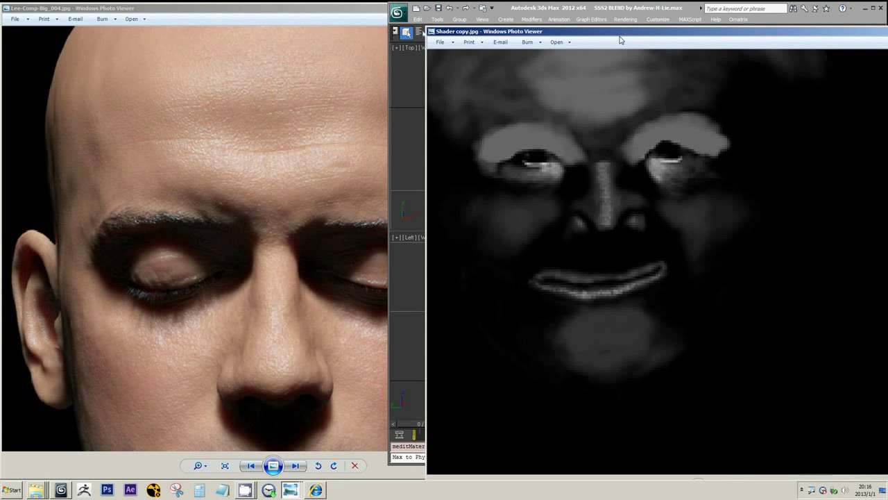
pyautogui.moveTo(476, 151); pyautogui.dragTo(588, 197)
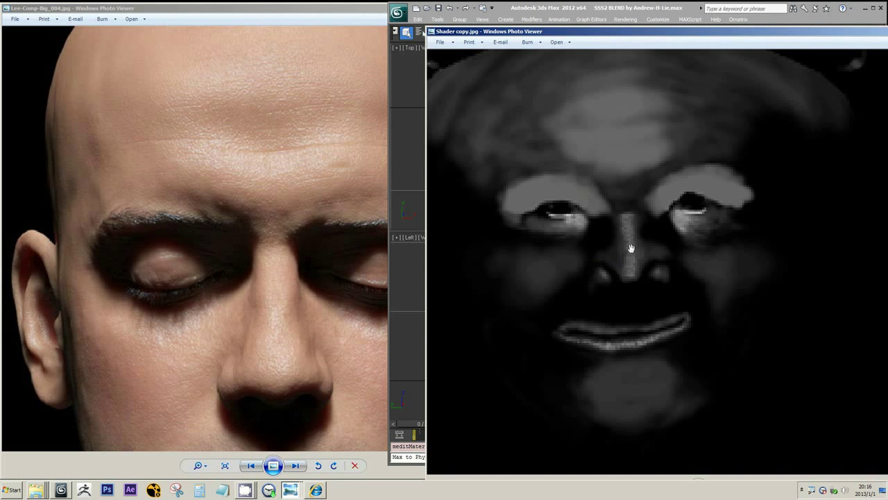
# Step: Set the bald head photo aside, and preview WARM FINAL 8bit 1600.png from the desktop next to the painted gloss map
pyautogui.moveTo(347, 12); pyautogui.dragTo(511, 195)
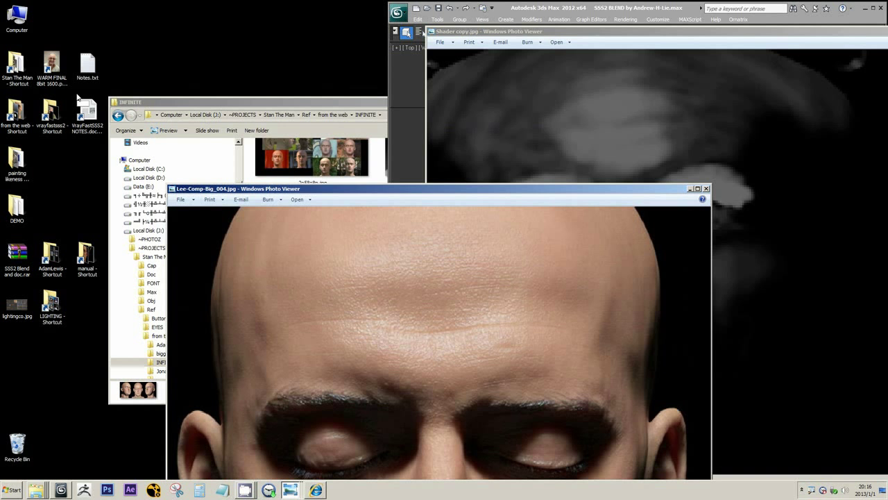
pyautogui.click(55, 66)
pyautogui.rightClick(56, 66)
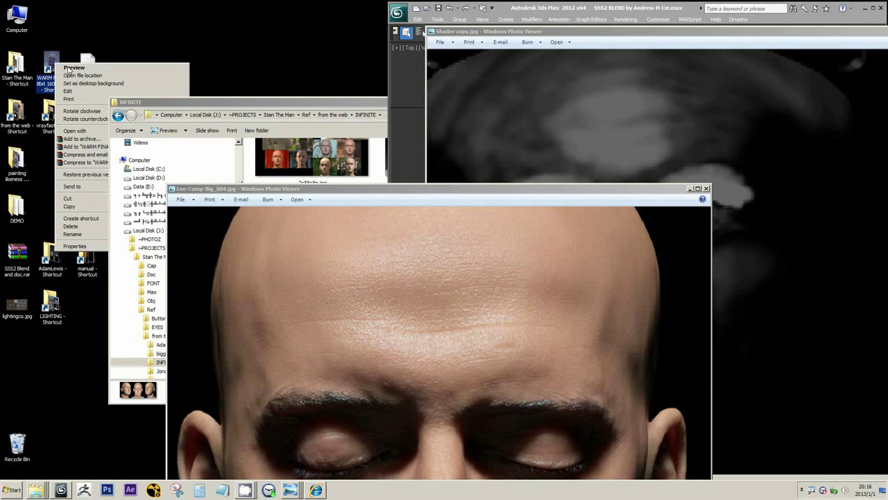
pyautogui.click(73, 68)
pyautogui.scroll(3, 272, 205)
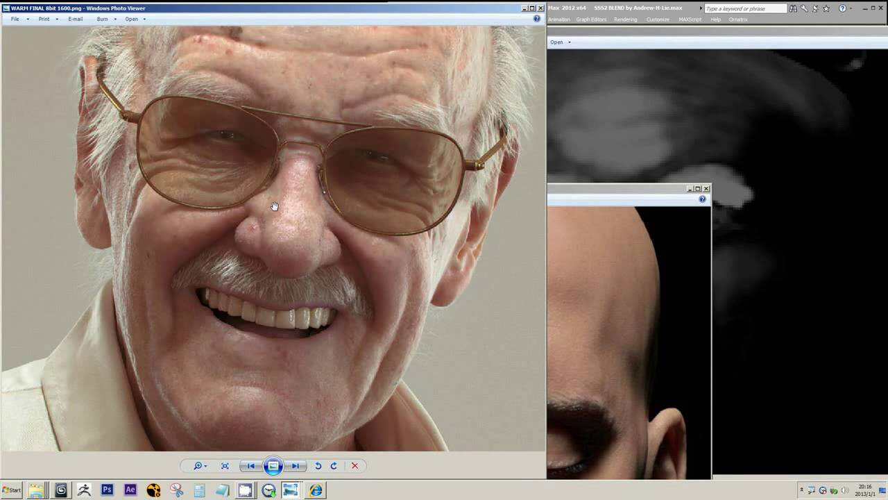
pyautogui.scroll(1, 279, 220)
pyautogui.scroll(-1, 294, 211)
pyautogui.click(690, 152)
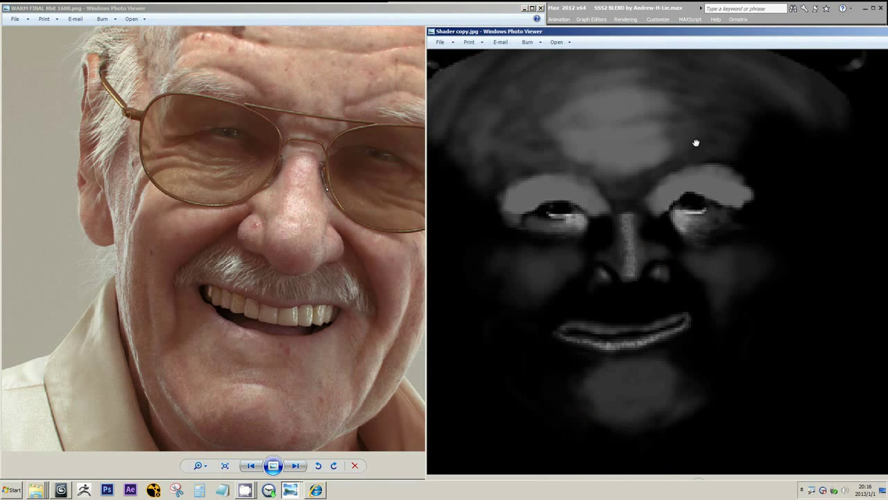
# Step: Examine the skin shine on the forehead, nose and cheeks of the WARM FINAL 8bit 1600.png portrait
pyautogui.click(264, 225)
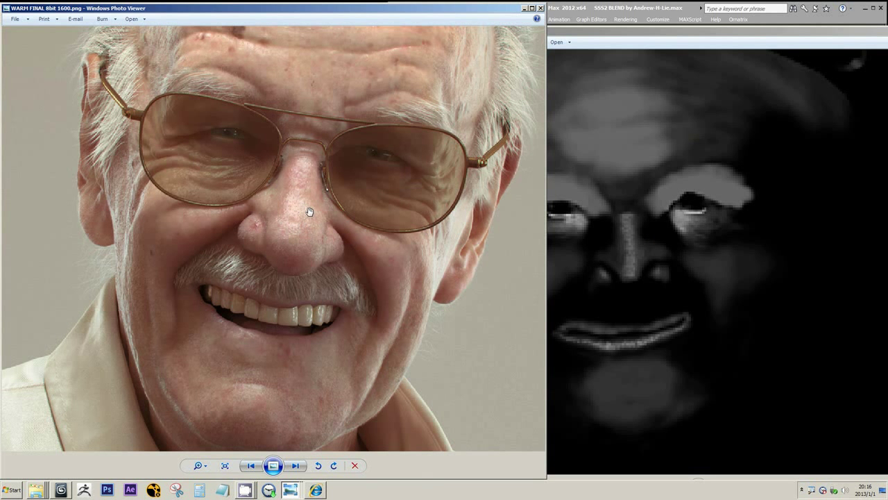
pyautogui.scroll(-1, 310, 211)
pyautogui.moveTo(317, 167); pyautogui.dragTo(318, 193)
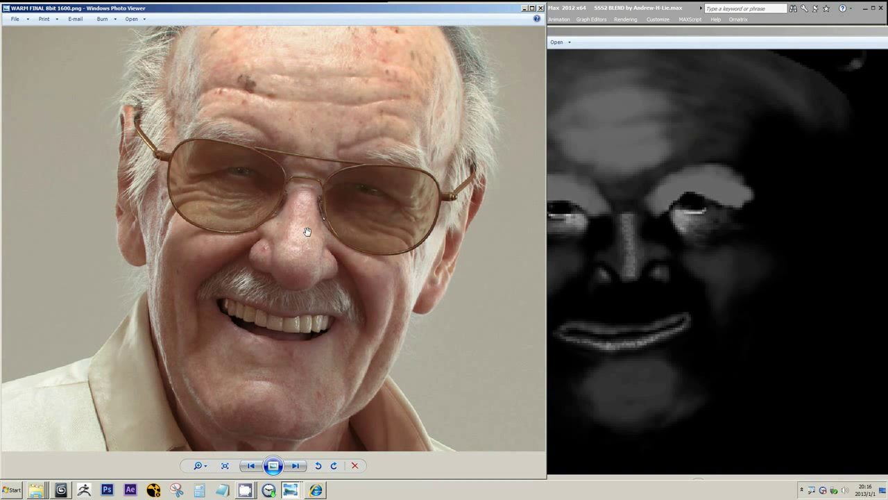
pyautogui.scroll(2, 307, 233)
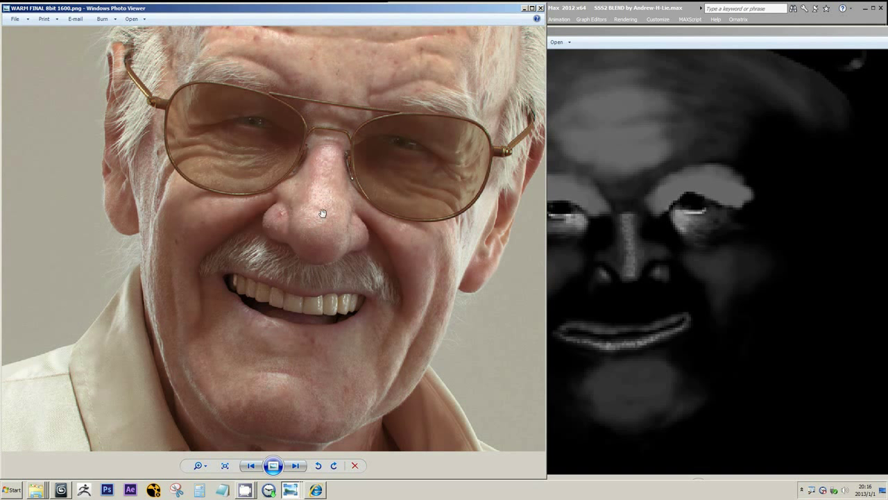
pyautogui.moveTo(329, 202); pyautogui.dragTo(321, 283)
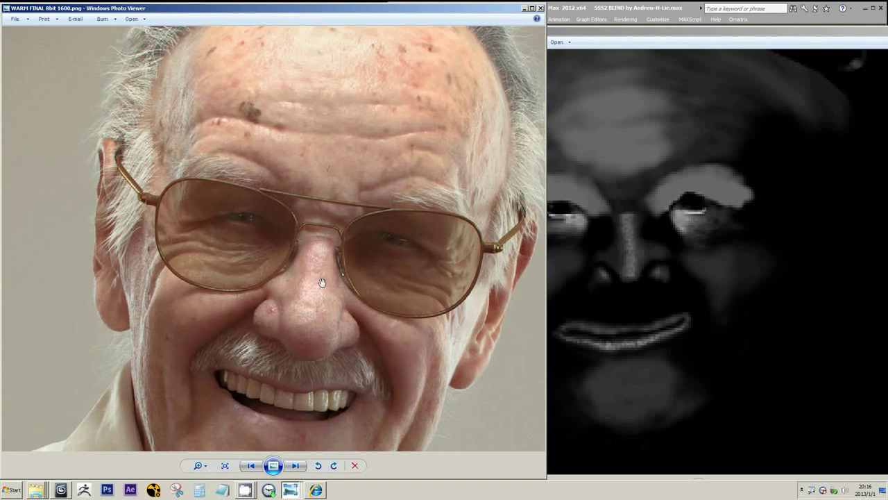
pyautogui.moveTo(384, 58); pyautogui.dragTo(373, 134)
pyautogui.scroll(-3, 332, 177)
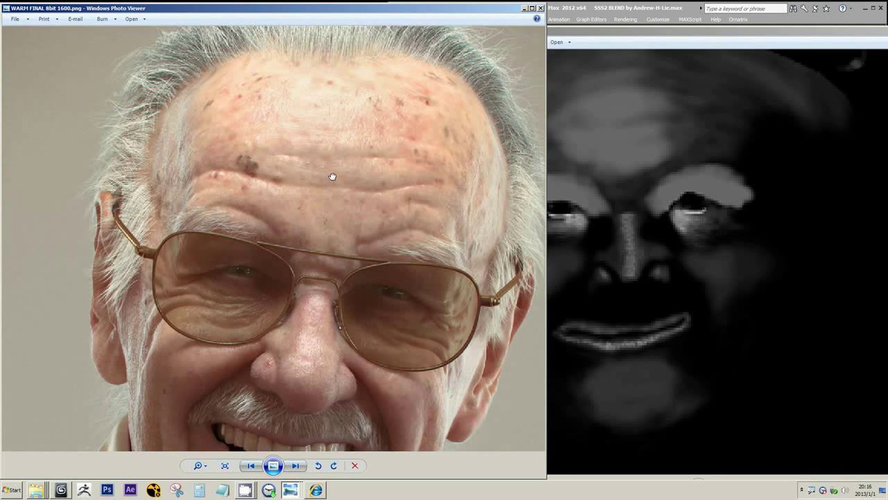
pyautogui.moveTo(314, 326); pyautogui.dragTo(329, 236)
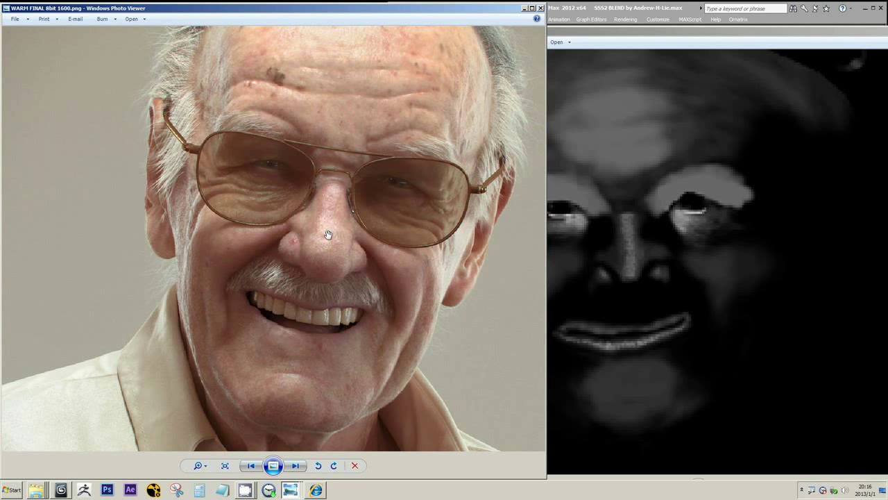
pyautogui.moveTo(331, 263); pyautogui.dragTo(324, 308)
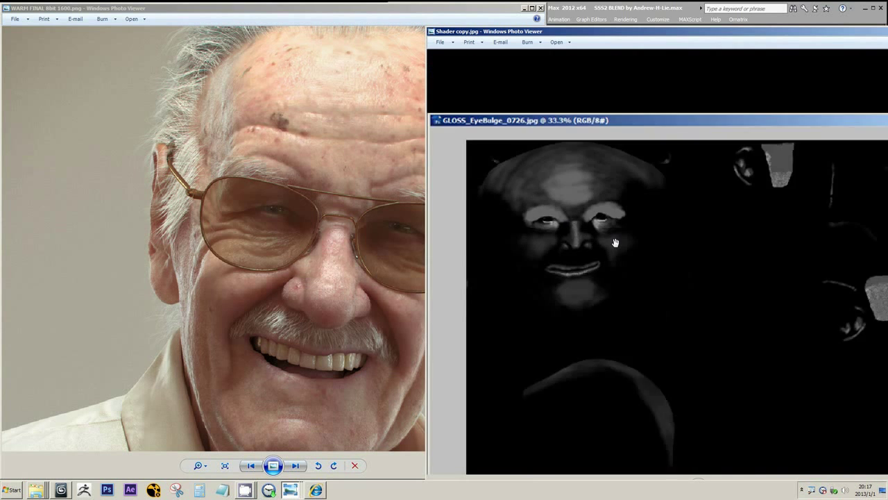
# Step: View the whole GLOSS_EyeBulge_0726.jpg map and read the note beneath it on varying tight glossiness per face region
pyautogui.moveTo(565, 339); pyautogui.dragTo(581, 232)
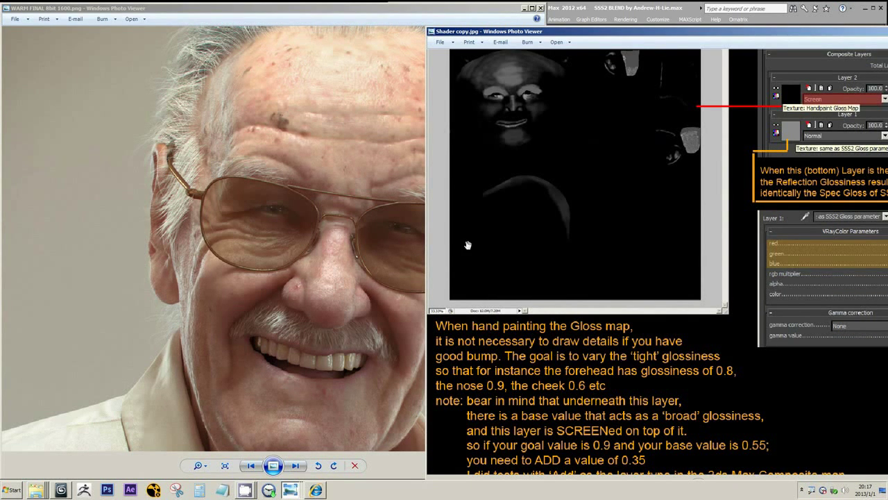
pyautogui.moveTo(540, 129); pyautogui.dragTo(572, 160)
pyautogui.moveTo(525, 290); pyautogui.dragTo(533, 266)
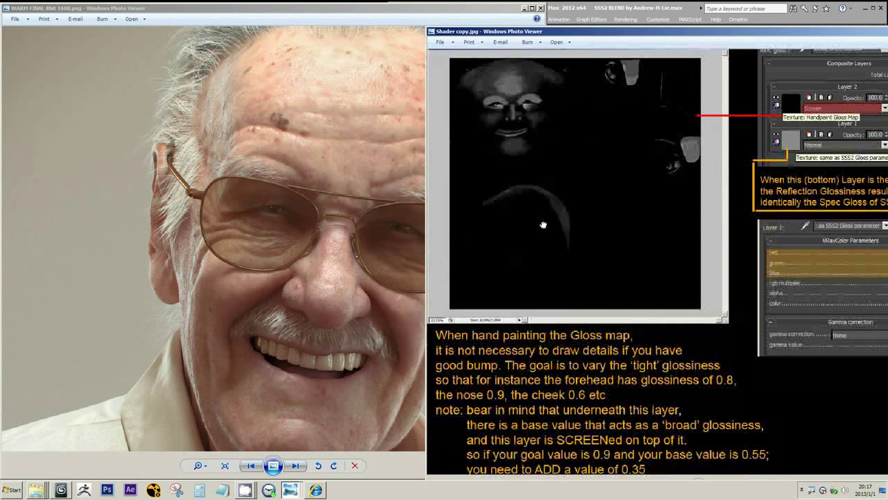
pyautogui.moveTo(517, 144); pyautogui.dragTo(520, 171)
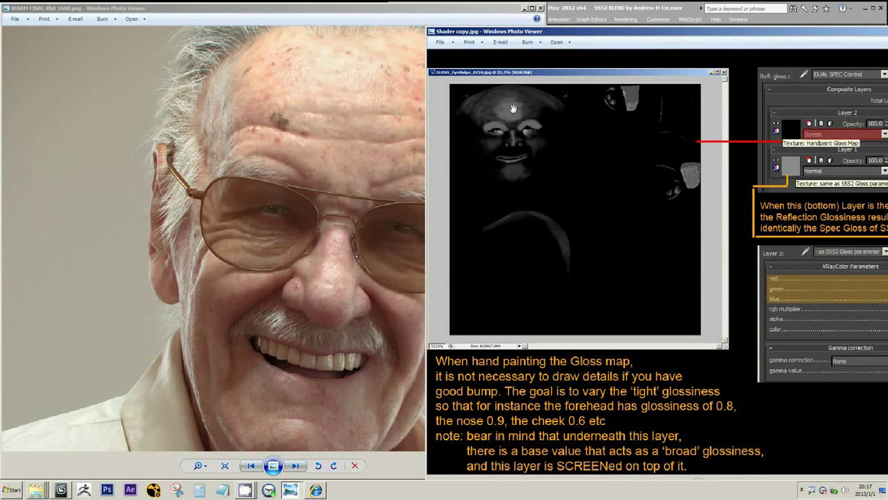
pyautogui.moveTo(530, 298); pyautogui.dragTo(554, 243)
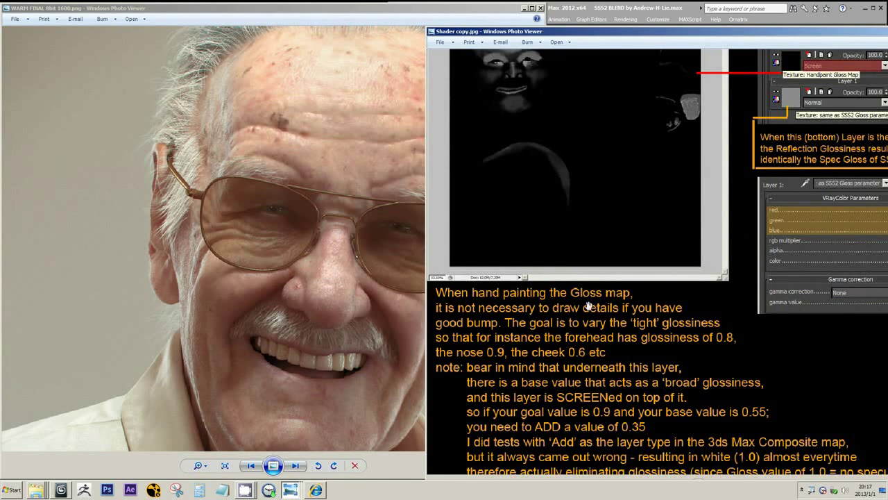
pyautogui.moveTo(574, 329); pyautogui.dragTo(585, 310)
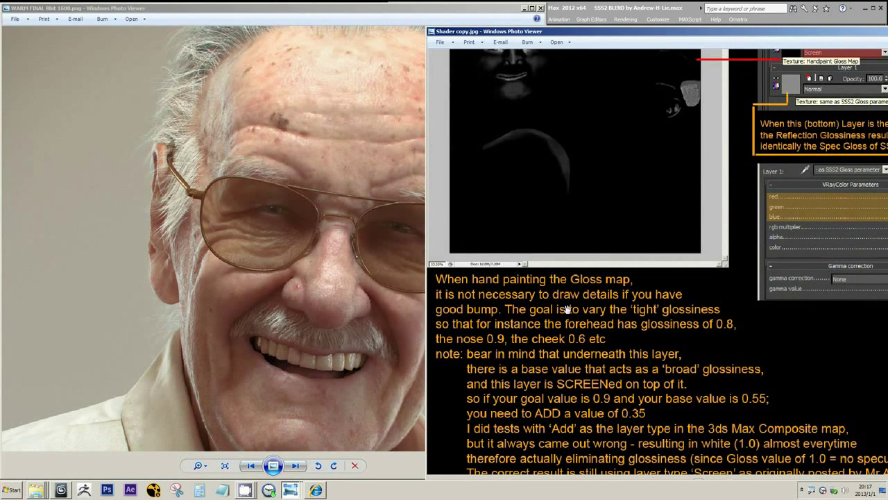
# Step: Read the notes on screening over the base value, including the worked example with base 0.55 and goal 0.75
pyautogui.scroll(2, 507, 154)
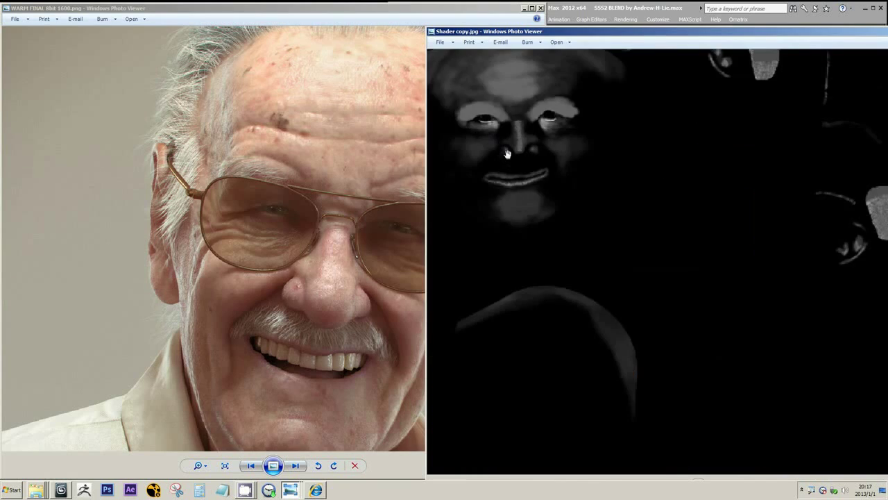
pyautogui.scroll(-4, 507, 154)
pyautogui.scroll(3, 567, 241)
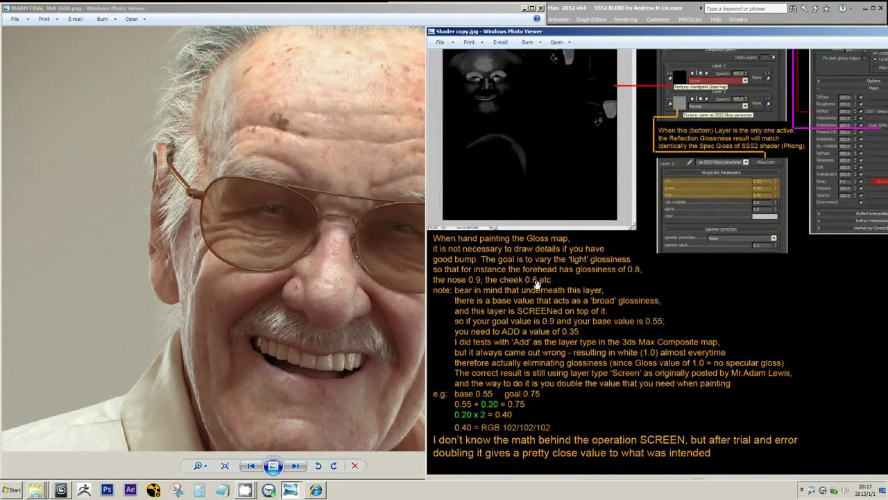
pyautogui.scroll(-1, 555, 260)
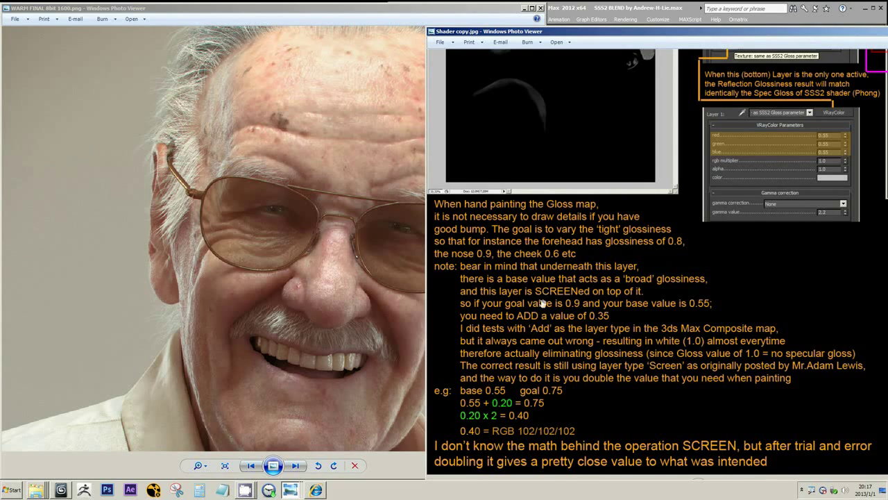
pyautogui.moveTo(542, 306); pyautogui.dragTo(548, 292)
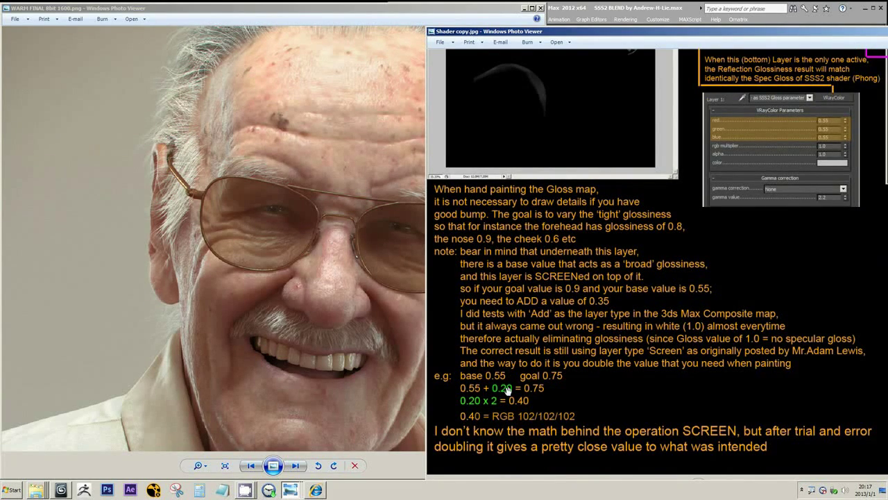
pyautogui.scroll(1, 537, 264)
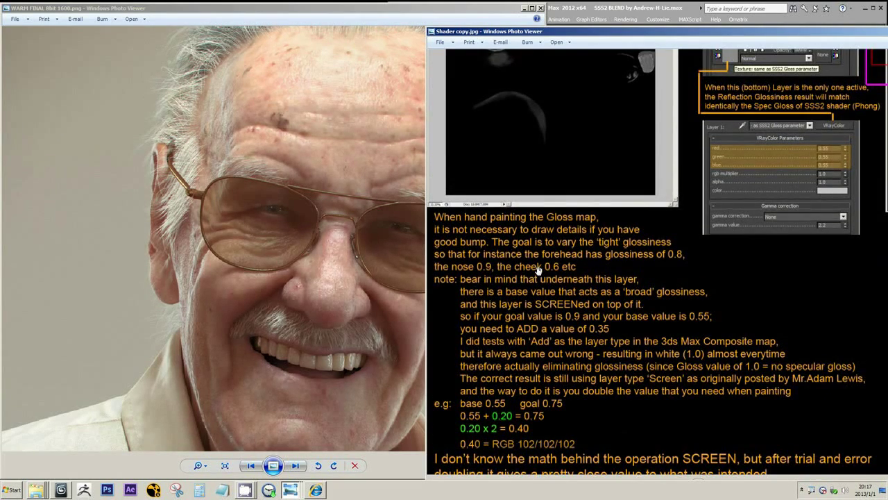
# Step: Inspect the DUAL SPEC Control composite layers in Shader copy.jpg, and minimize the WARM FINAL 8bit 1600.png portrait
pyautogui.moveTo(747, 177); pyautogui.dragTo(631, 250)
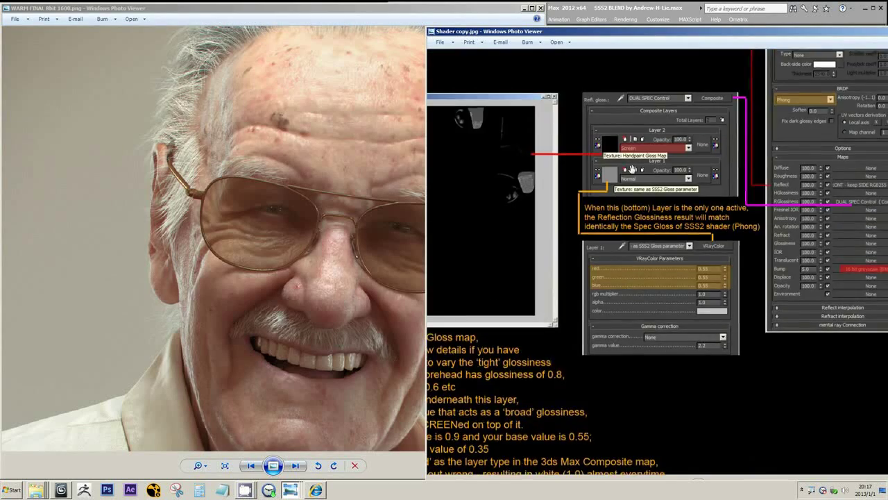
pyautogui.scroll(1, 633, 170)
pyautogui.scroll(-3, 618, 154)
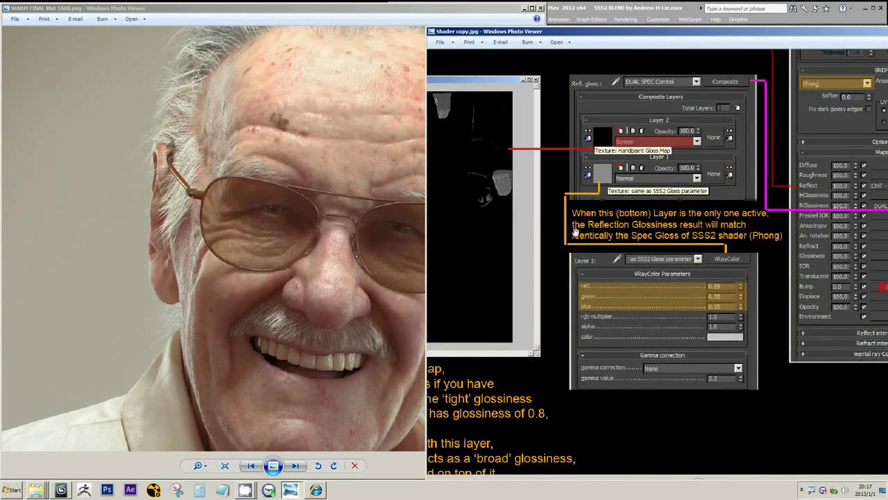
pyautogui.click(322, 132)
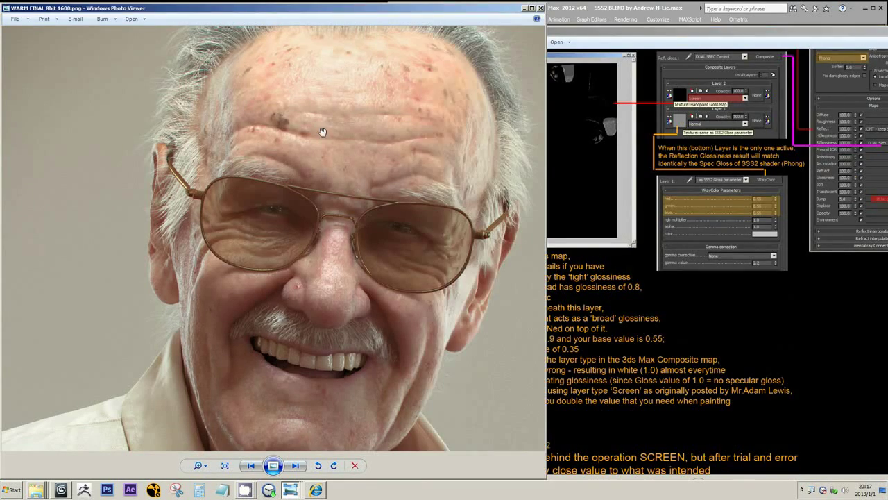
pyautogui.click(525, 9)
# Step: Review how the Screen layer's handpaint gloss map relates to the painted face and the base layer's VRayColor values
pyautogui.scroll(3, 688, 113)
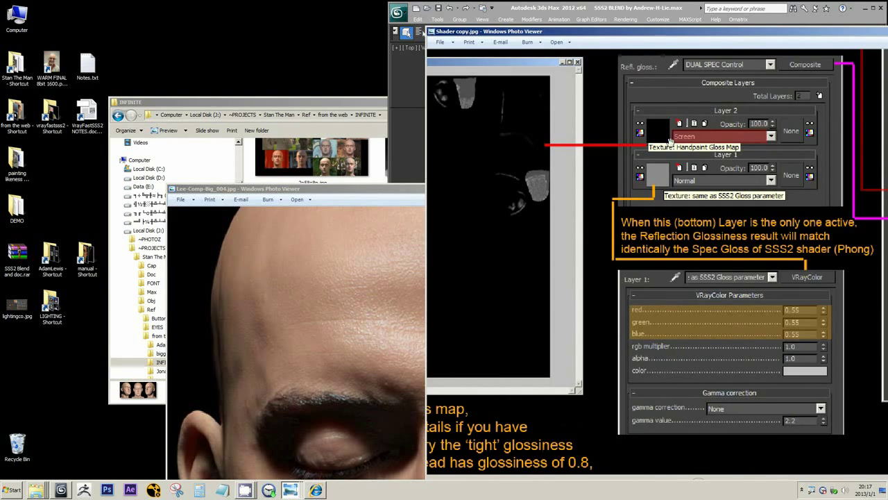
pyautogui.scroll(-3, 668, 142)
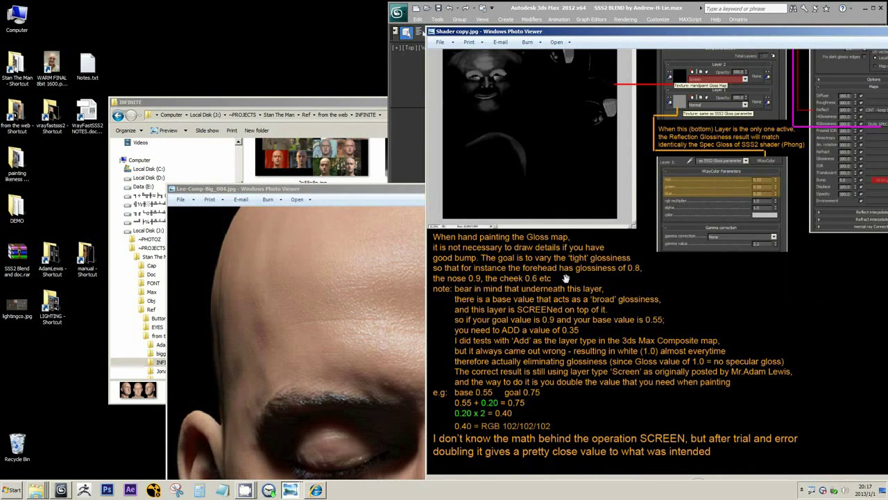
pyautogui.scroll(4, 486, 83)
pyautogui.moveTo(497, 109); pyautogui.dragTo(515, 177)
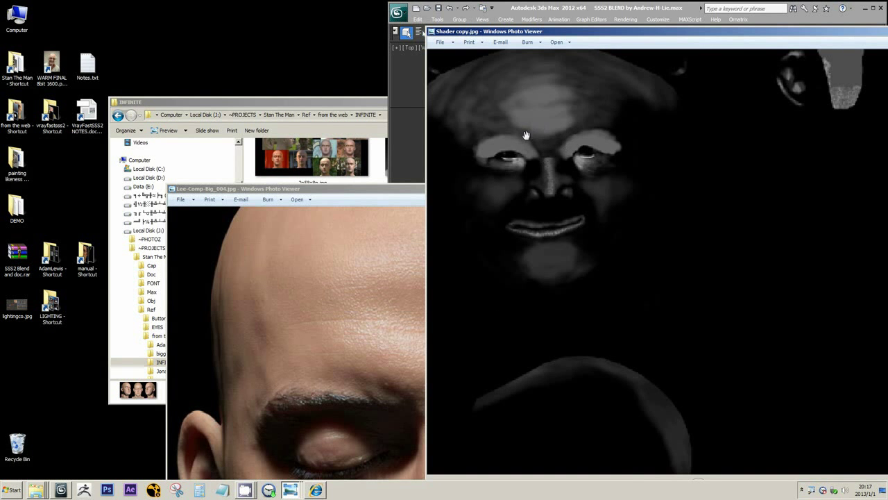
pyautogui.scroll(-3, 532, 217)
pyautogui.moveTo(625, 267); pyautogui.dragTo(526, 159)
pyautogui.scroll(-3, 526, 158)
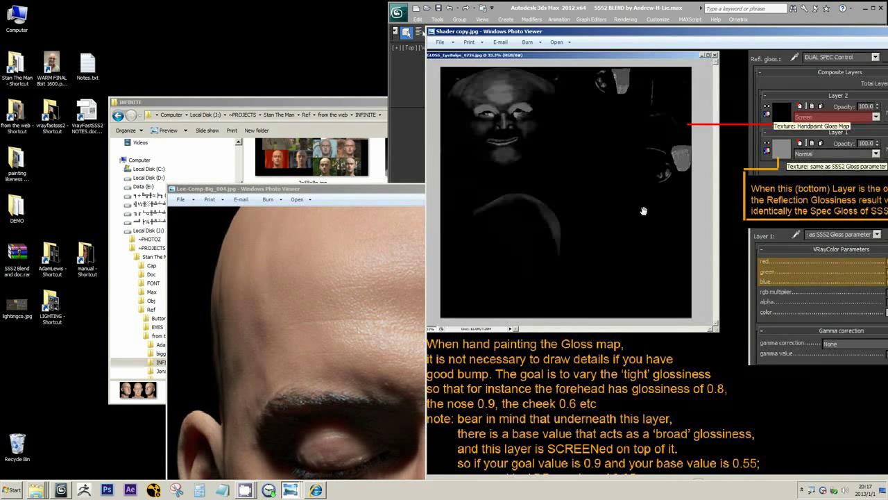
pyautogui.scroll(1, 525, 159)
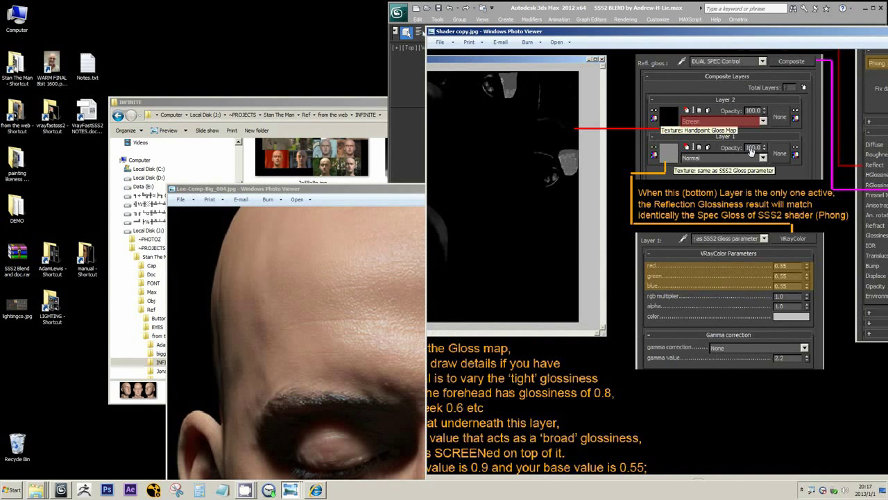
# Step: Switch to a blank Notepad note, write the base glossiness value 0.6 in it, and place it beside the Shader copy.jpg notes
pyautogui.click(222, 490)
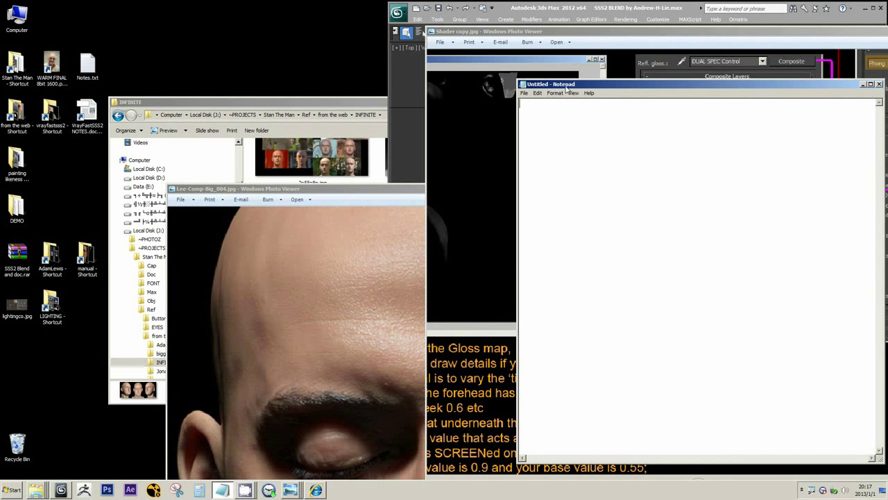
pyautogui.moveTo(568, 89); pyautogui.dragTo(272, 226)
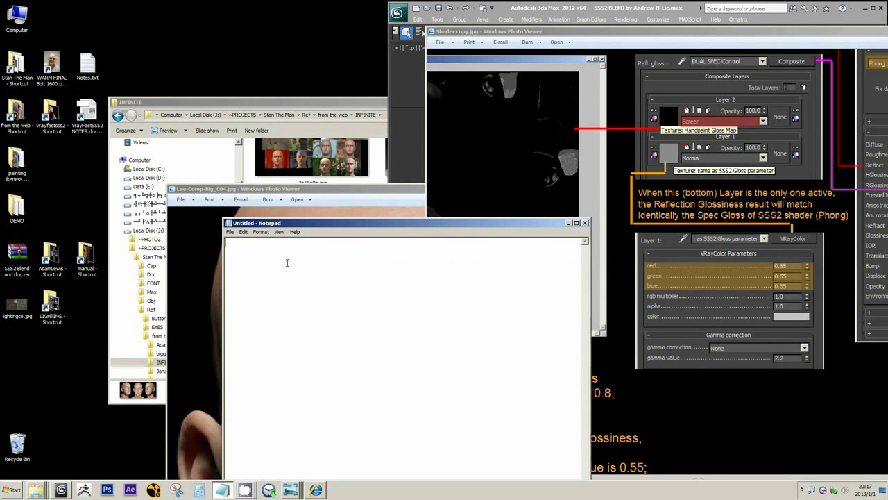
pyautogui.moveTo(489, 224); pyautogui.dragTo(401, 227)
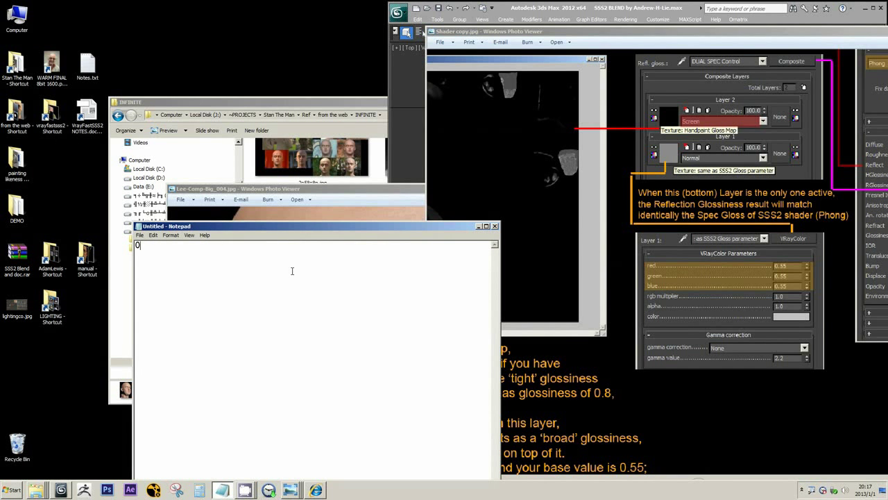
pyautogui.moveTo(531, 363); pyautogui.dragTo(659, 144)
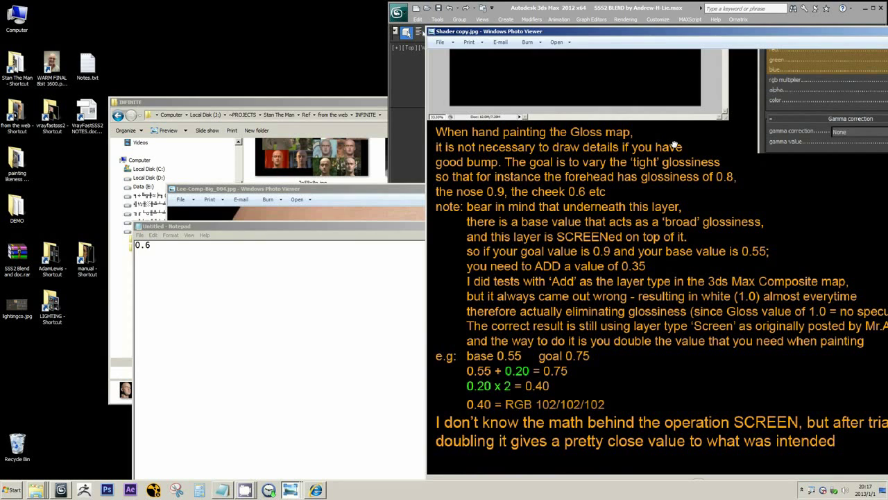
pyautogui.click(147, 245)
pyautogui.moveTo(147, 245); pyautogui.dragTo(152, 245)
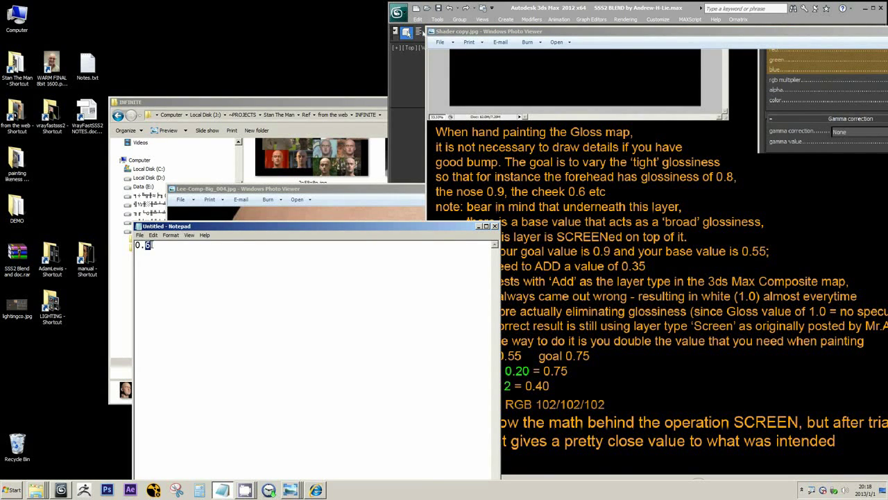
pyautogui.moveTo(231, 227); pyautogui.dragTo(300, 253)
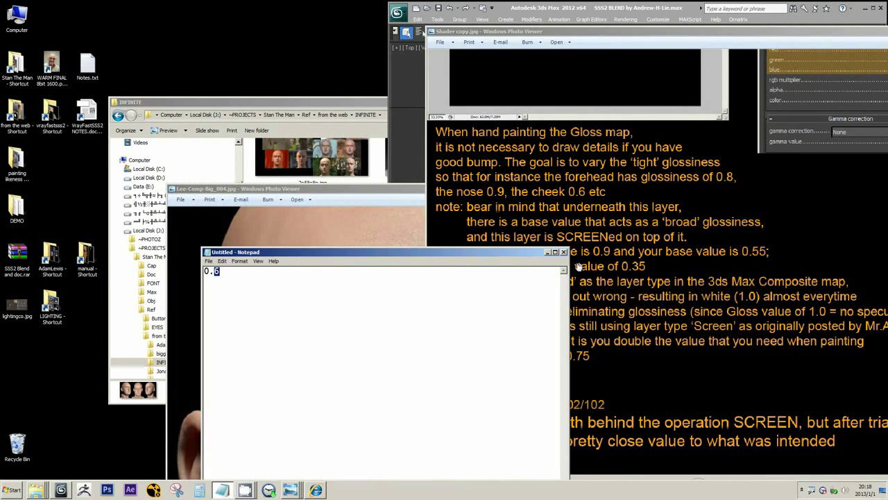
# Step: Review the handpaint gloss map and the base layer's VRayColor values in Shader copy.jpg
pyautogui.moveTo(631, 266); pyautogui.dragTo(583, 329)
pyautogui.scroll(-3, 583, 329)
pyautogui.moveTo(744, 217); pyautogui.dragTo(705, 245)
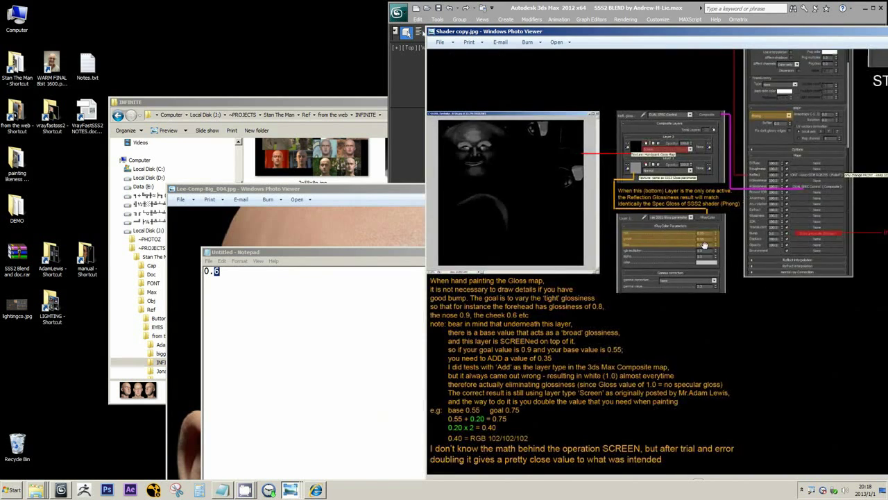
pyautogui.scroll(1, 704, 246)
pyautogui.scroll(-1, 704, 245)
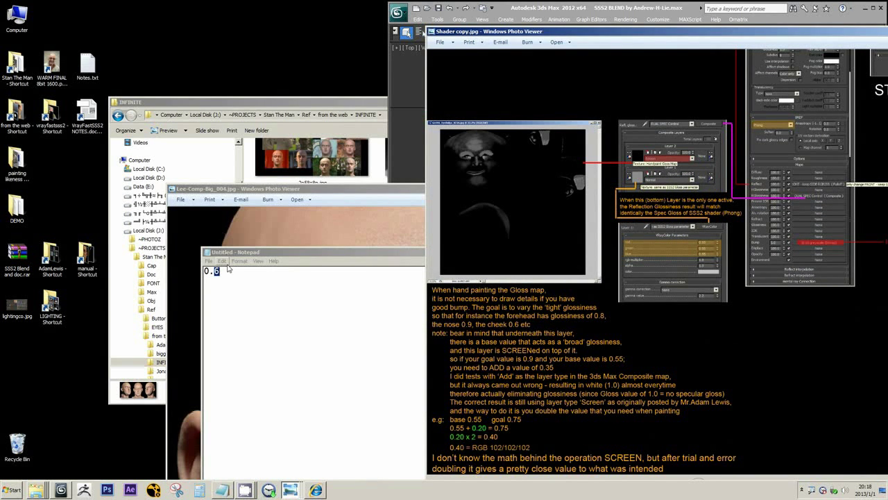
# Step: Add the goal glossiness to the note as = 0.9, leaving a gap after 0.6 for the added value
pyautogui.click(229, 270)
pyautogui.write('--')
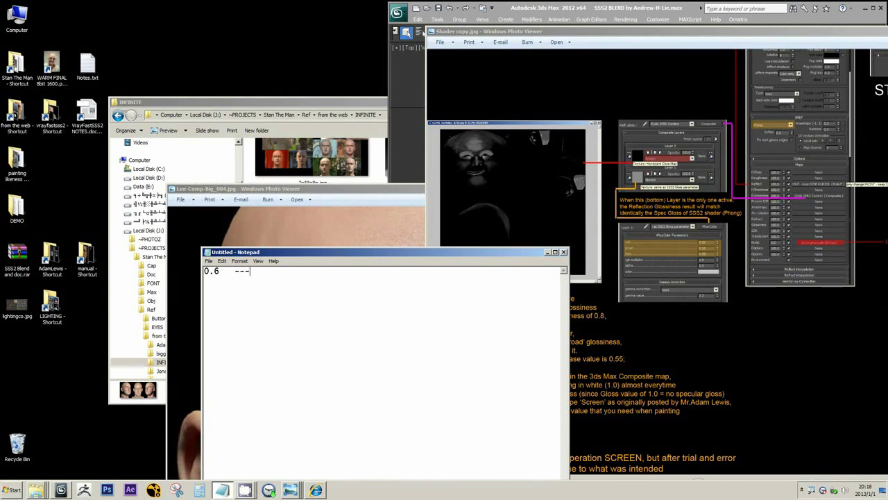
pyautogui.write('-')
pyautogui.write(' 0.9')
# Step: Bring up the Lee-Comp-Big_004.jpg portrait showing the nose and cheeks, and arrange the note next to it
pyautogui.moveTo(313, 254); pyautogui.dragTo(523, 276)
pyautogui.moveTo(361, 316); pyautogui.dragTo(269, 177)
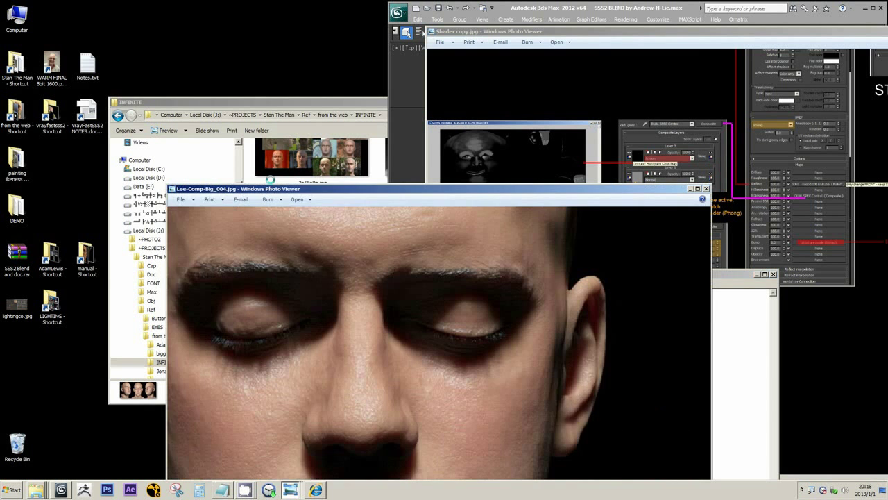
pyautogui.moveTo(388, 221); pyautogui.dragTo(211, 181)
pyautogui.click(605, 377)
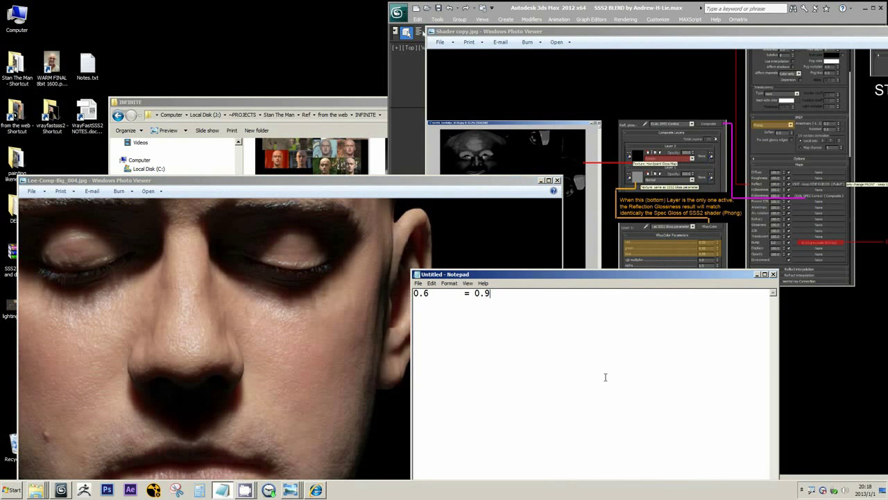
pyautogui.moveTo(489, 275); pyautogui.dragTo(370, 155)
# Step: Inspect the Screen blending of the Handpaint Gloss Map layer over the base layer in DUAL SPEC Control
pyautogui.click(701, 284)
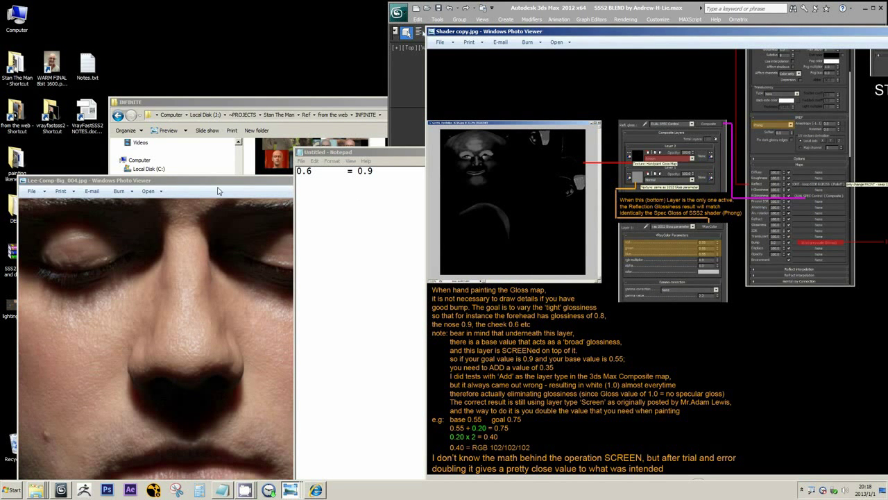
pyautogui.click(325, 174)
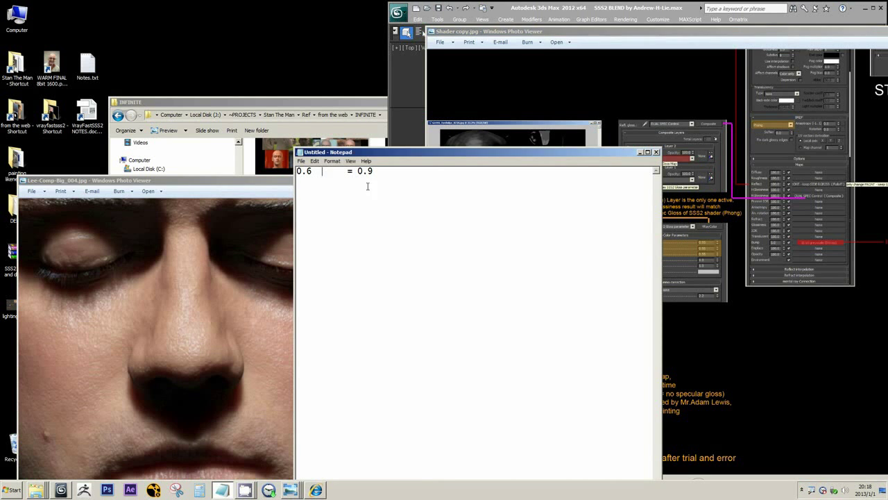
pyautogui.click(735, 132)
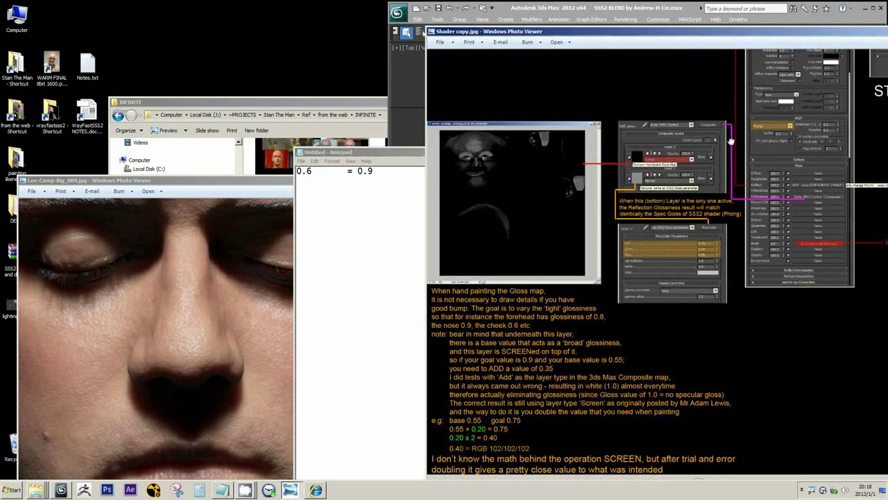
pyautogui.scroll(6, 656, 139)
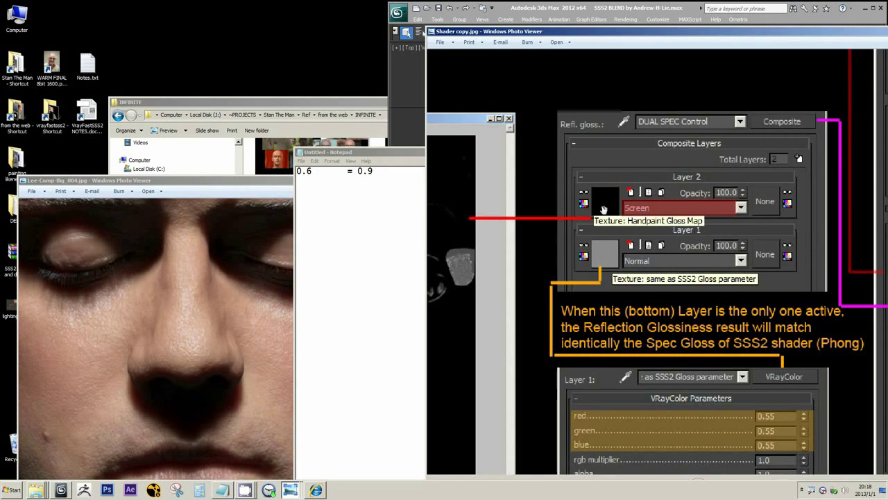
pyautogui.scroll(-2, 646, 210)
# Step: Complete the equation in the note as 0.6 + 0.3 = 0.9 and highlight its plus sign
pyautogui.click(318, 172)
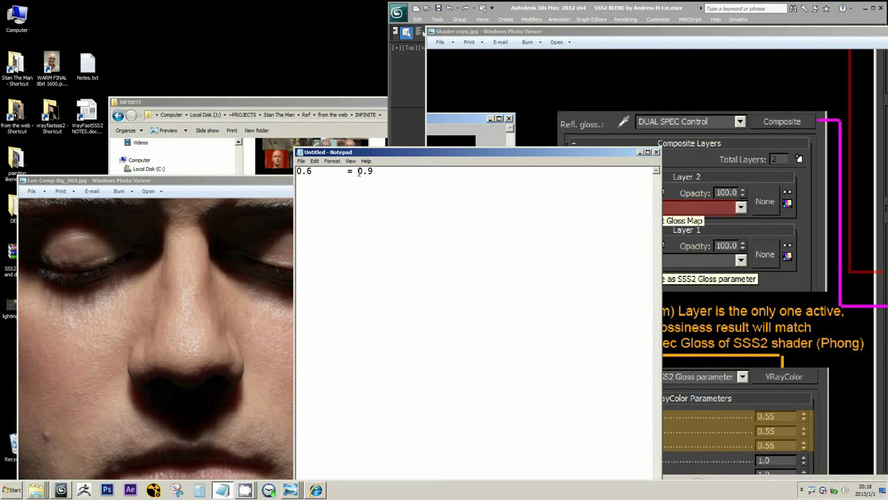
pyautogui.write('+ 0.3')
pyautogui.moveTo(327, 172); pyautogui.dragTo(342, 172)
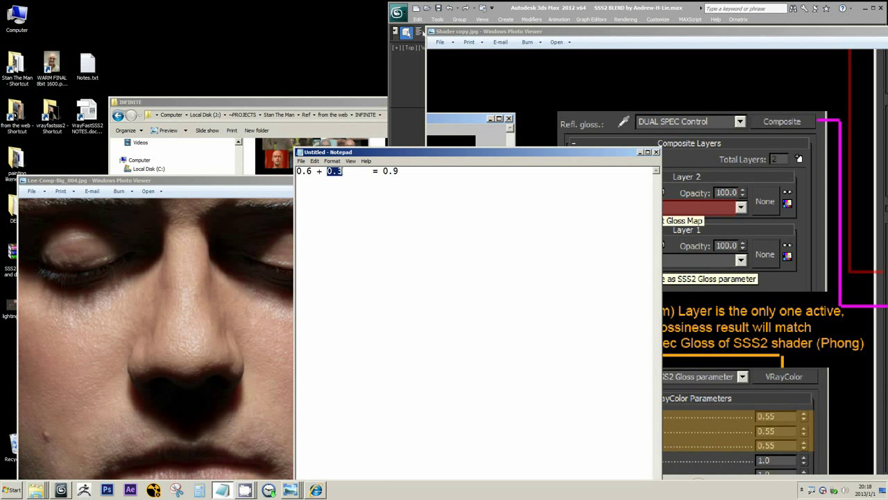
pyautogui.click(321, 171)
# Step: Read the Shader copy.jpg notes on using Screen instead of Add and doubling the painted value
pyautogui.click(534, 76)
pyautogui.moveTo(553, 212); pyautogui.dragTo(626, 85)
pyautogui.scroll(-3, 593, 284)
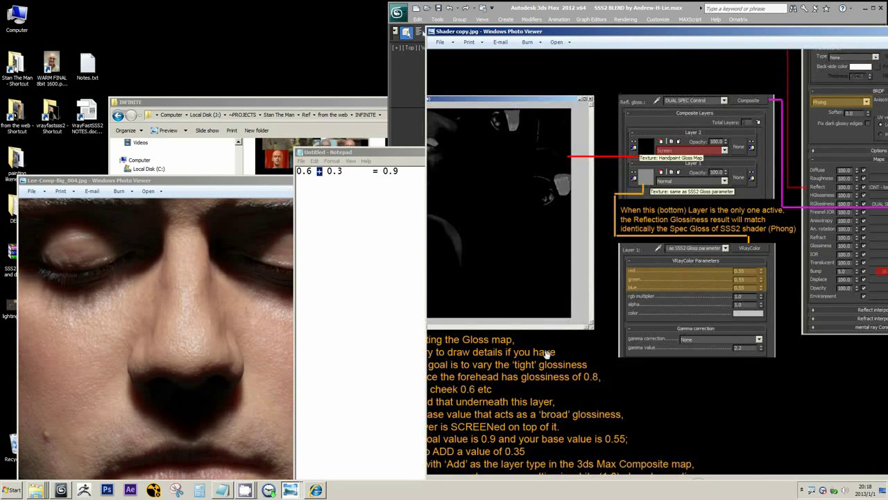
pyautogui.moveTo(548, 354); pyautogui.dragTo(634, 207)
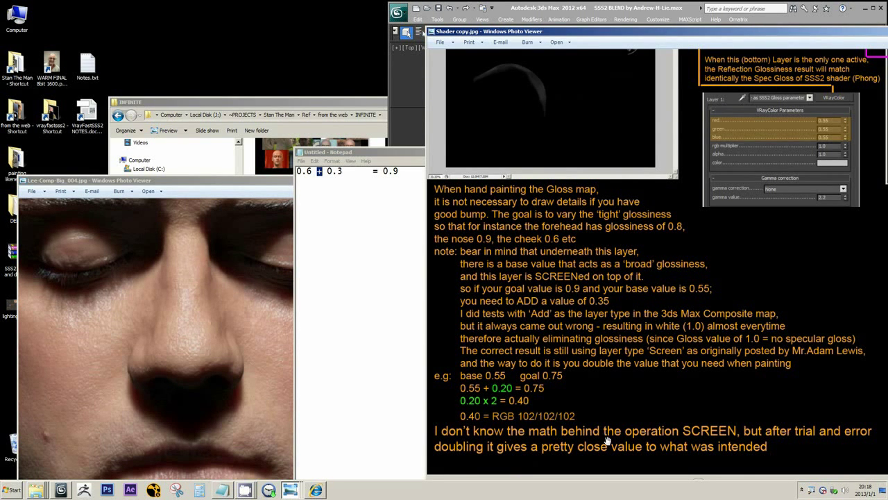
pyautogui.moveTo(650, 438); pyautogui.dragTo(629, 431)
pyautogui.moveTo(696, 436); pyautogui.dragTo(718, 437)
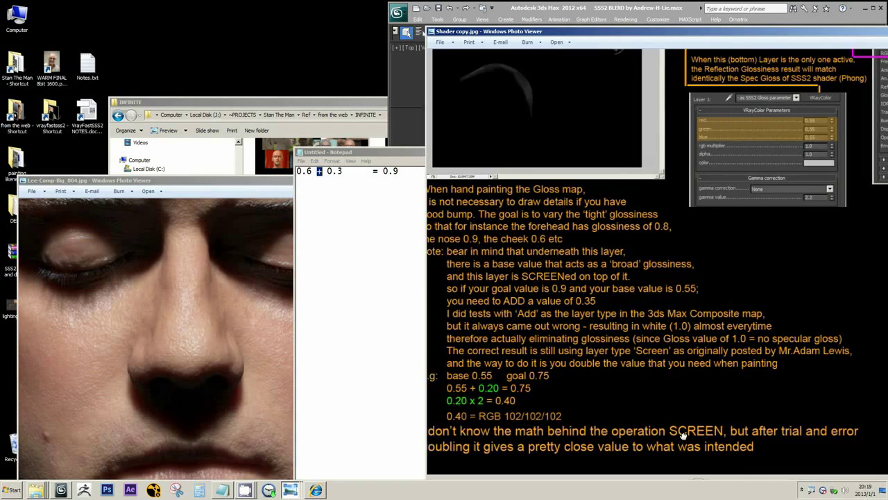
pyautogui.scroll(2, 492, 401)
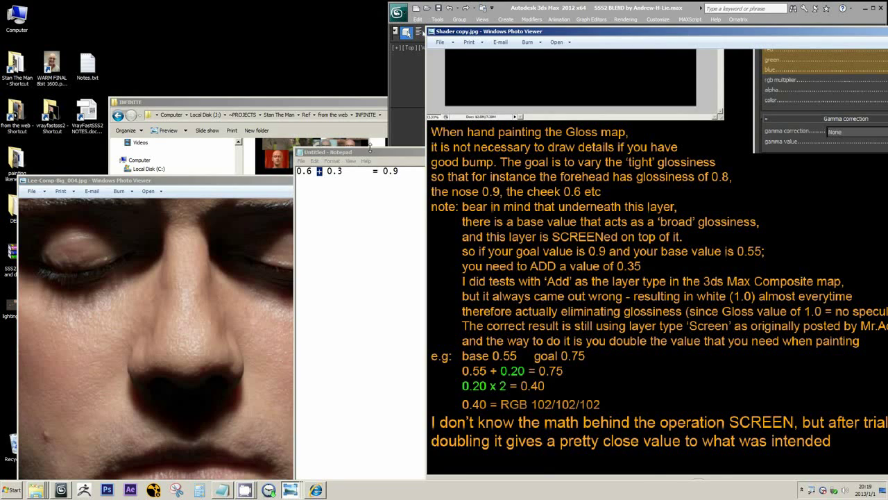
# Step: Move the note over the lower part of the portrait and select the added value 0.3 in its equation
pyautogui.moveTo(370, 148); pyautogui.dragTo(137, 305)
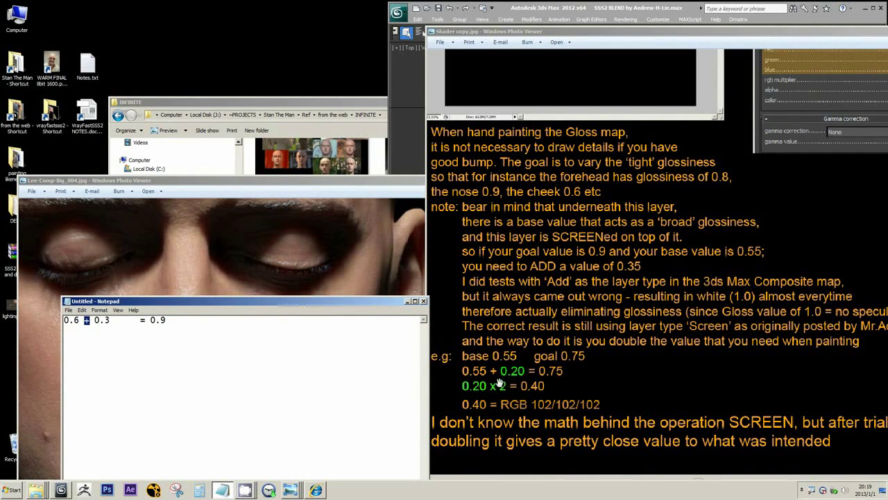
pyautogui.moveTo(98, 320); pyautogui.dragTo(116, 320)
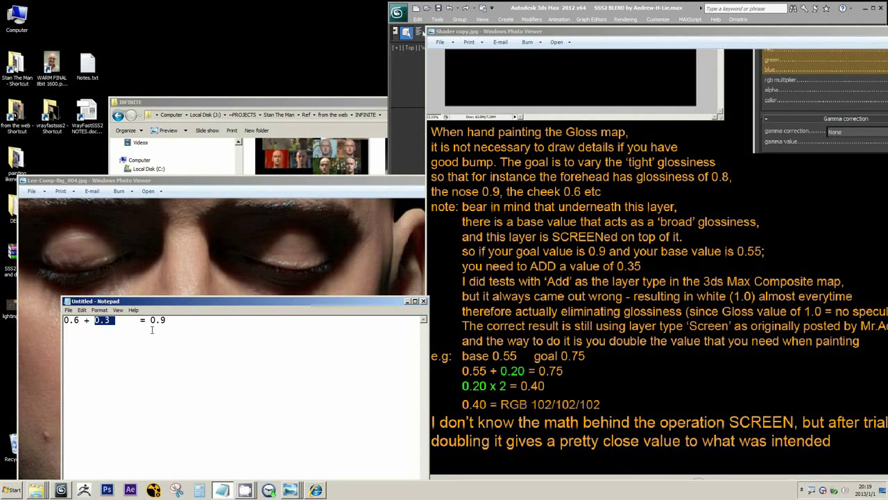
# Step: Rewrite the note's equation as 0.6 + (0.3 x 2) = 0.9 and add the product 0.6 beneath the parentheses
pyautogui.press('Right')
pyautogui.write('(')
pyautogui.press('Right')
pyautogui.press('Right')
pyautogui.press('Right')
pyautogui.write('x2')
pyautogui.press('Left')
pyautogui.press('Left')
pyautogui.press('Right')
pyautogui.write(')')
pyautogui.press('Right')
pyautogui.press('End')
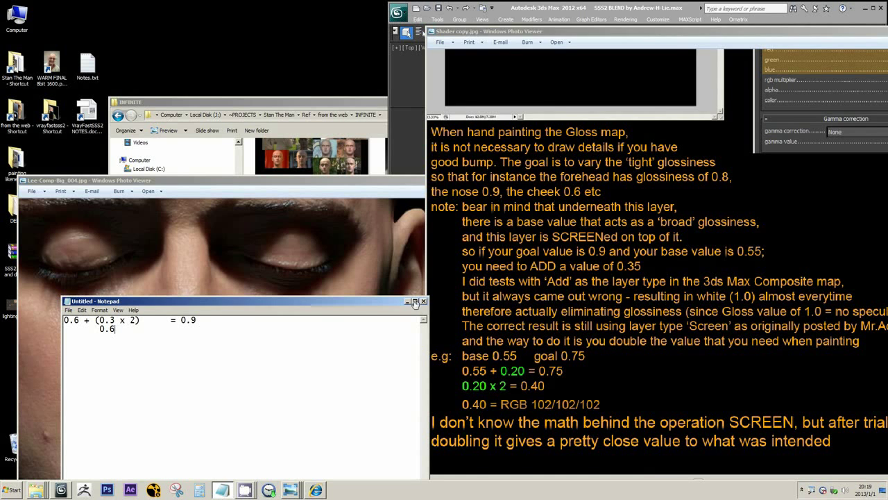
# Step: Bring the painted gloss map into view in Shader copy.jpg and select the result 0.9 in the note's equation
pyautogui.moveTo(554, 96); pyautogui.dragTo(434, 293)
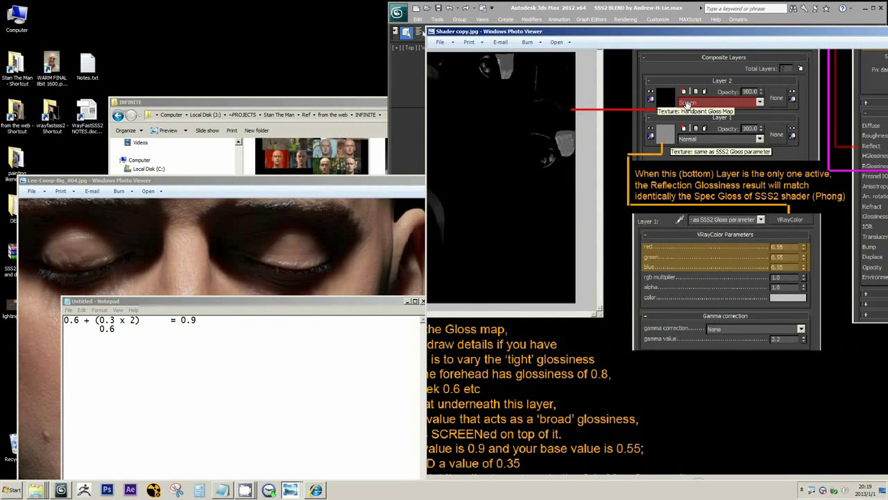
pyautogui.moveTo(685, 104); pyautogui.dragTo(810, 201)
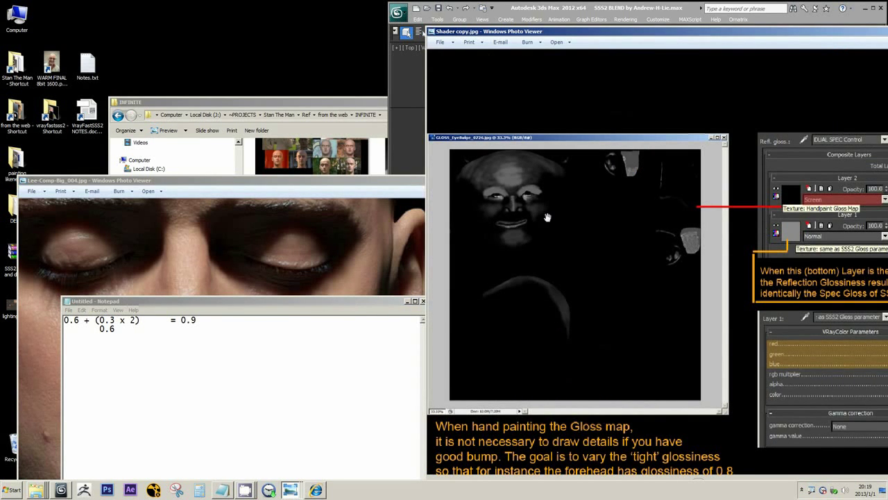
pyautogui.moveTo(248, 307); pyautogui.dragTo(383, 356)
pyautogui.moveTo(332, 370); pyautogui.dragTo(315, 370)
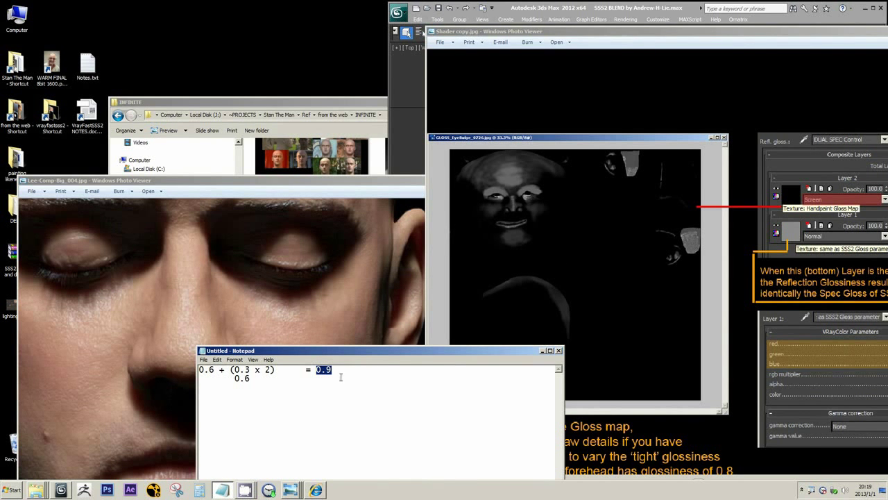
# Step: Reread the Shader copy.jpg notes on doubling the painted value and move the note above the portrait's nose and cheek area
pyautogui.click(562, 287)
pyautogui.moveTo(696, 259); pyautogui.dragTo(694, 223)
pyautogui.moveTo(665, 365); pyautogui.dragTo(627, 151)
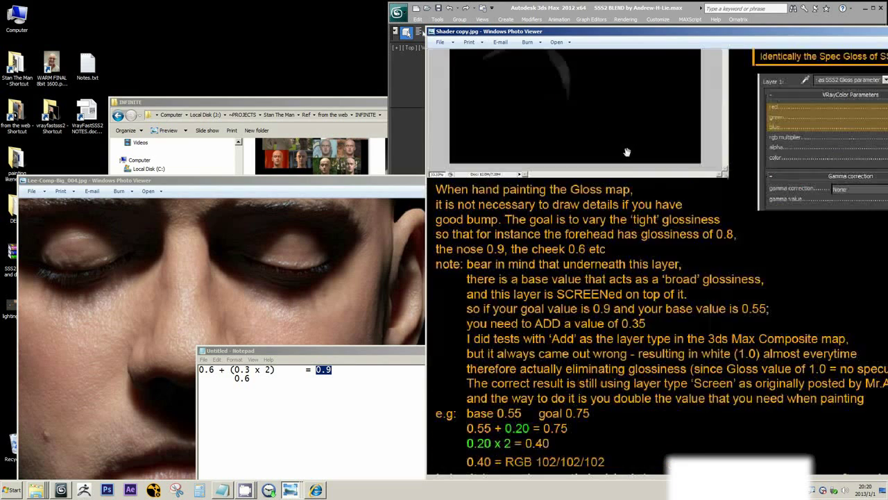
pyautogui.moveTo(627, 278); pyautogui.dragTo(628, 221)
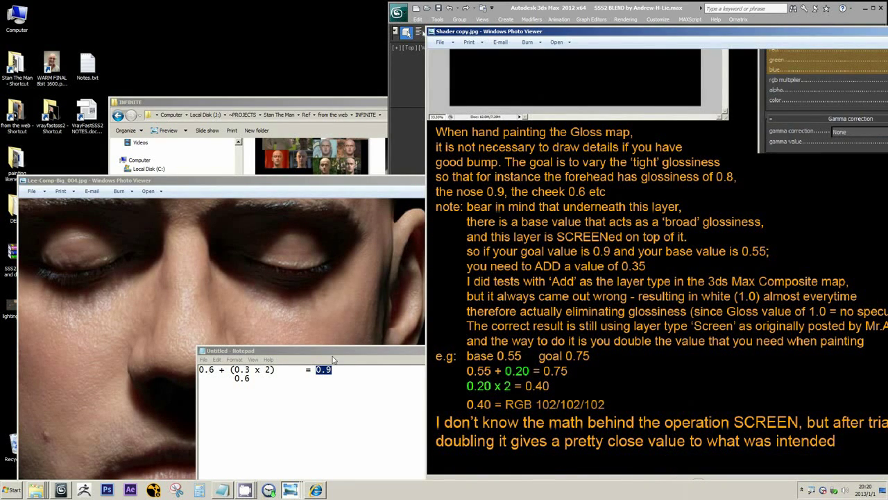
pyautogui.moveTo(333, 354); pyautogui.dragTo(370, 256)
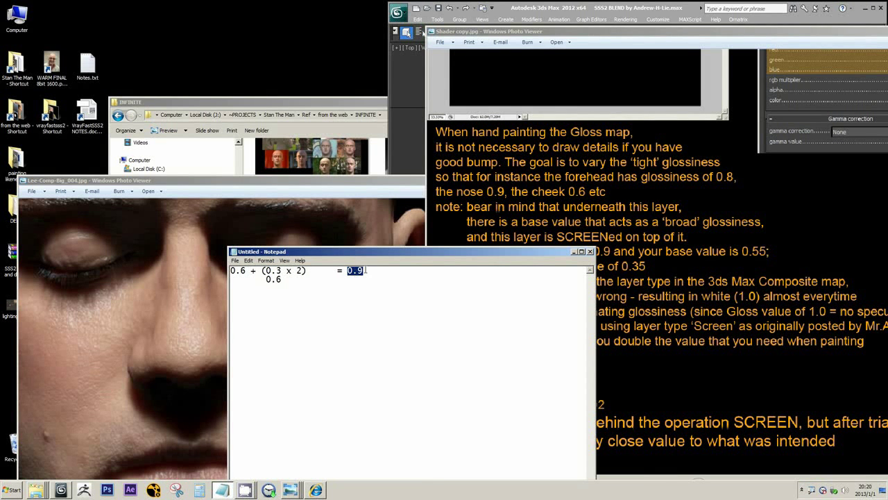
pyautogui.moveTo(370, 253); pyautogui.dragTo(403, 129)
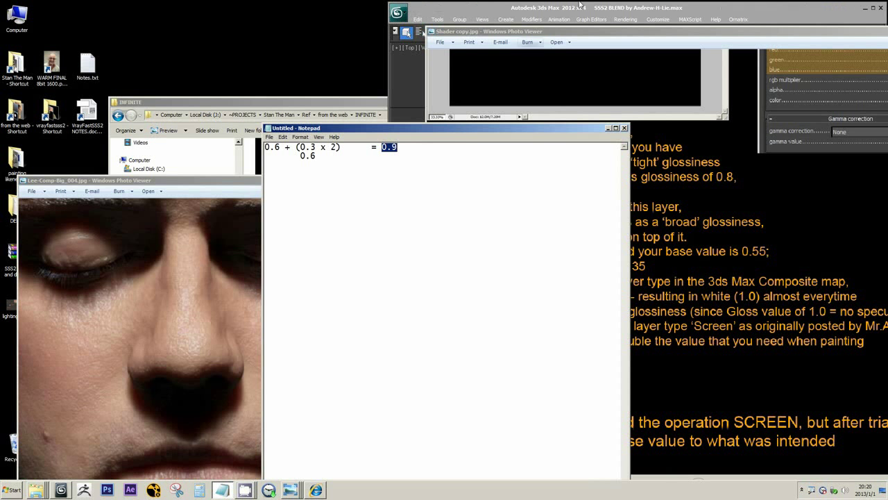
# Step: Examine the glossiness of the nose and cheeks in Lee-Comp-Big_004.jpg at different magnifications
pyautogui.click(250, 198)
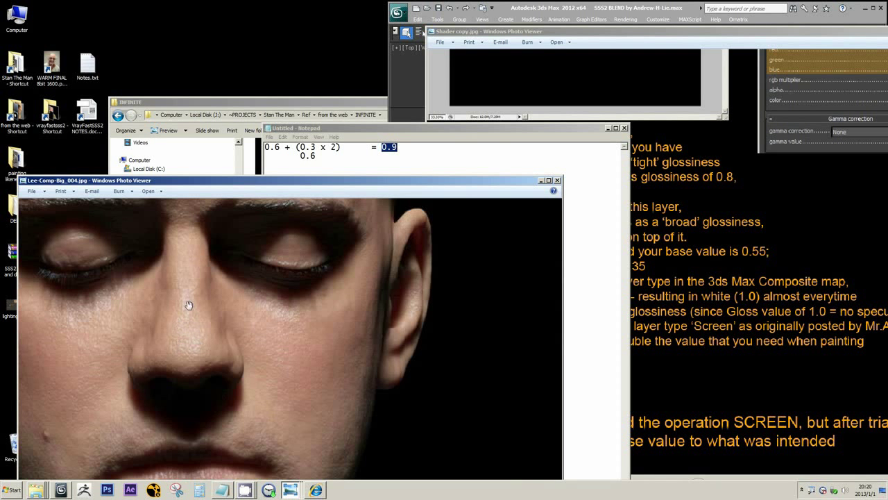
pyautogui.scroll(-1, 192, 349)
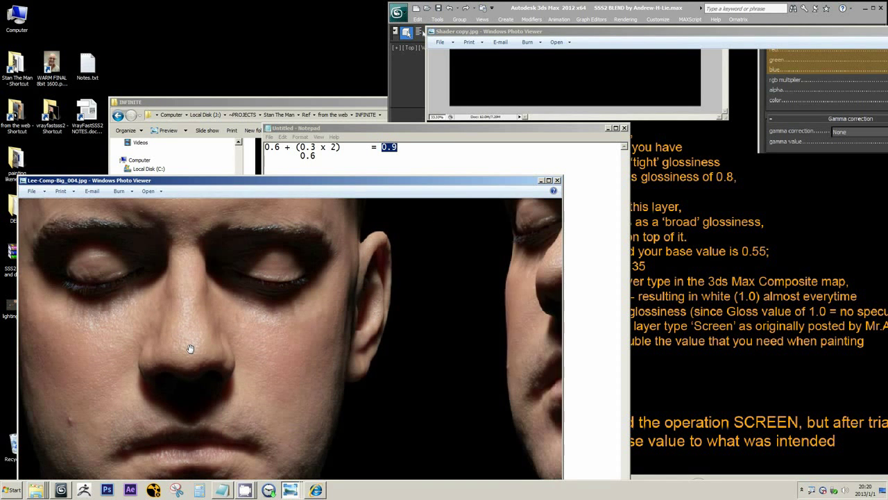
pyautogui.scroll(2, 186, 340)
pyautogui.scroll(-1, 191, 306)
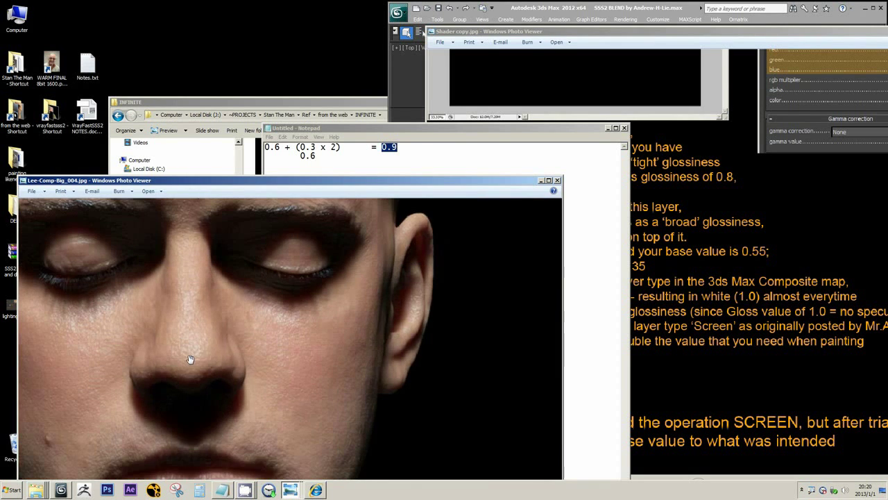
pyautogui.scroll(-1, 194, 357)
pyautogui.scroll(2, 208, 346)
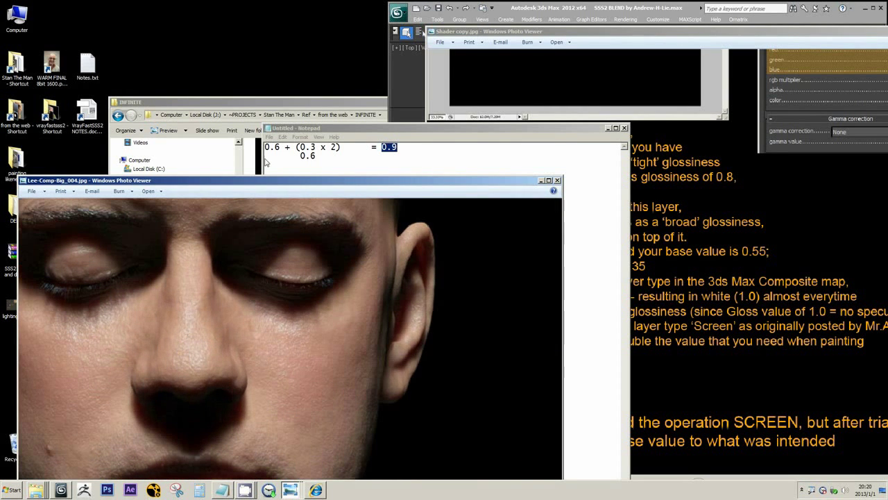
# Step: Rearrange the note, portrait and folder windows to uncover the desktop shortcuts while keeping the equation in view
pyautogui.moveTo(351, 129); pyautogui.dragTo(370, 61)
pyautogui.moveTo(243, 183); pyautogui.dragTo(377, 121)
pyautogui.scroll(-2, 313, 267)
pyautogui.moveTo(264, 104); pyautogui.dragTo(565, 217)
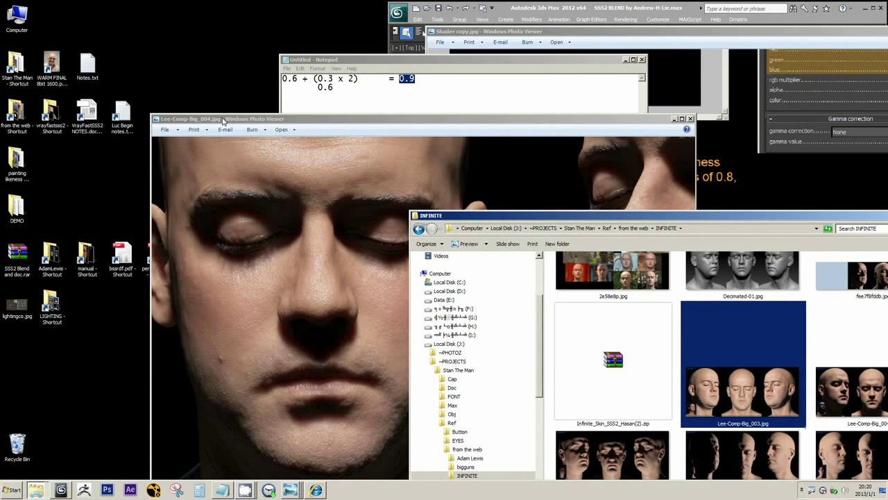
pyautogui.moveTo(223, 122); pyautogui.dragTo(245, 326)
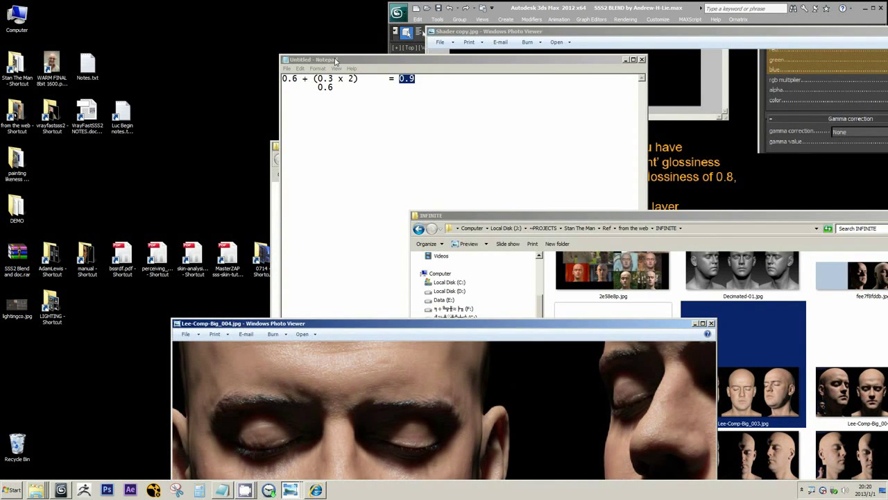
pyautogui.moveTo(335, 61); pyautogui.dragTo(415, 56)
pyautogui.moveTo(320, 165); pyautogui.dragTo(416, 312)
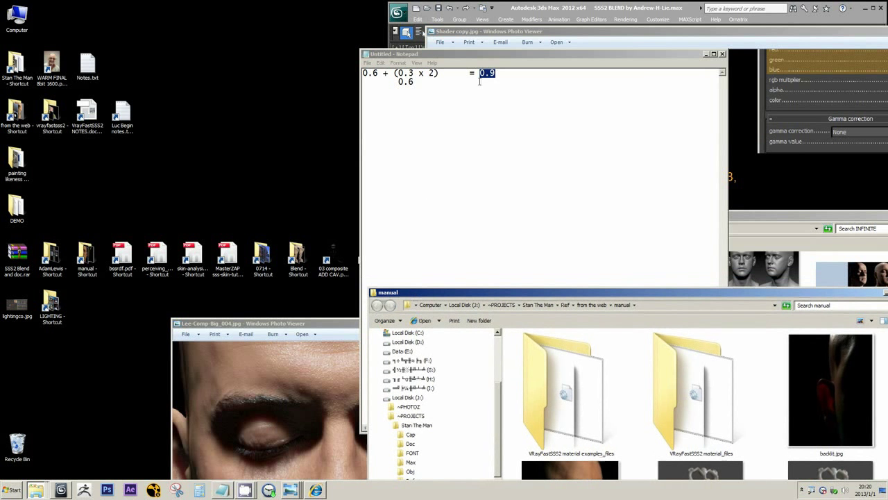
pyautogui.moveTo(444, 57); pyautogui.dragTo(488, 59)
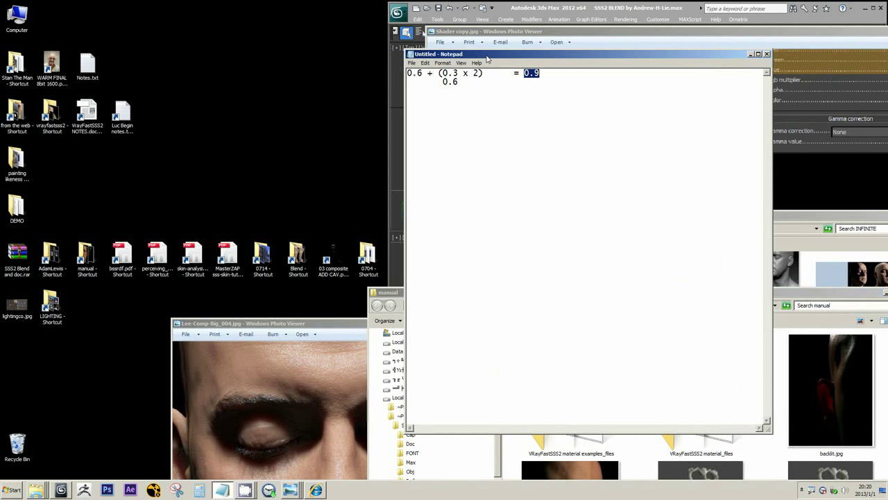
# Step: Open the 0704 render folder, browse its default fresnel gloss renders and open 04b default fresnel gloss 0-9.png
pyautogui.click(367, 254)
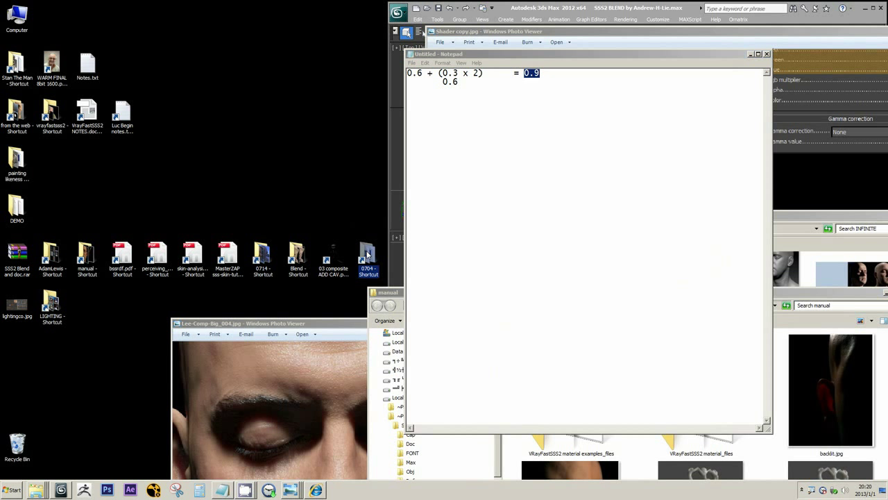
pyautogui.rightClick(367, 254)
pyautogui.click(374, 258)
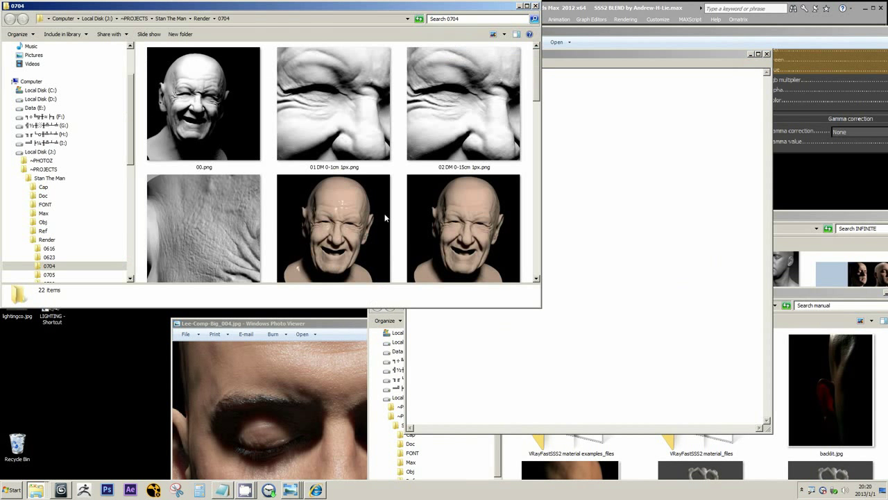
pyautogui.scroll(-2, 385, 218)
pyautogui.scroll(-1, 386, 218)
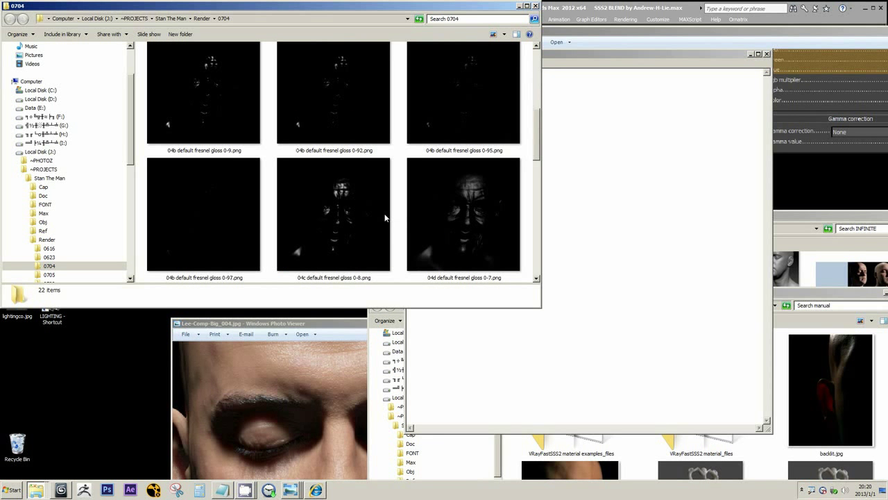
pyautogui.scroll(-1, 385, 218)
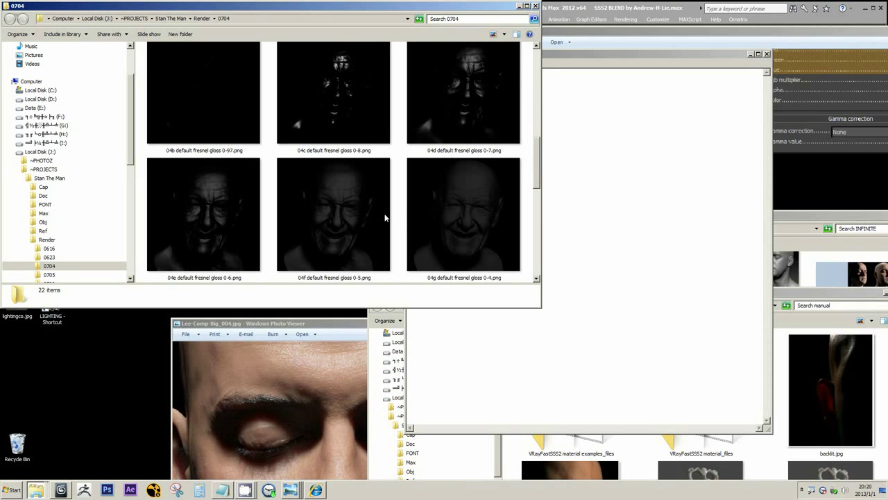
pyautogui.scroll(-1, 385, 218)
pyautogui.scroll(1, 385, 218)
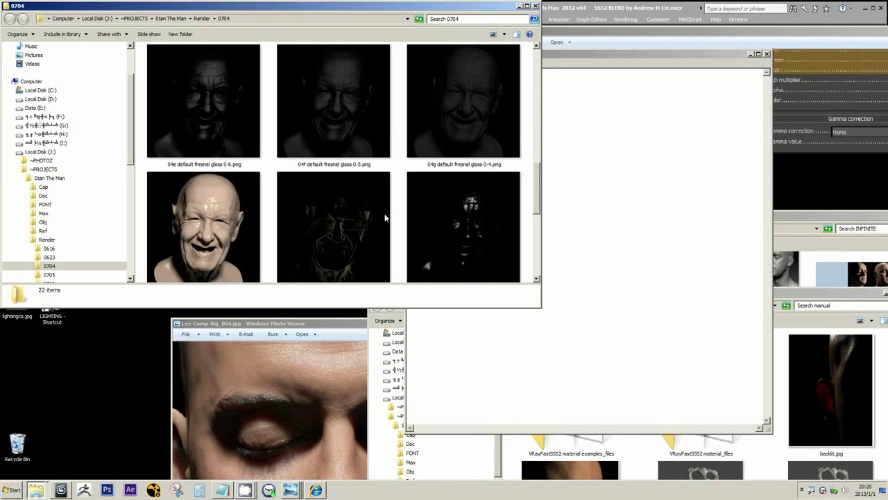
pyautogui.scroll(2, 385, 218)
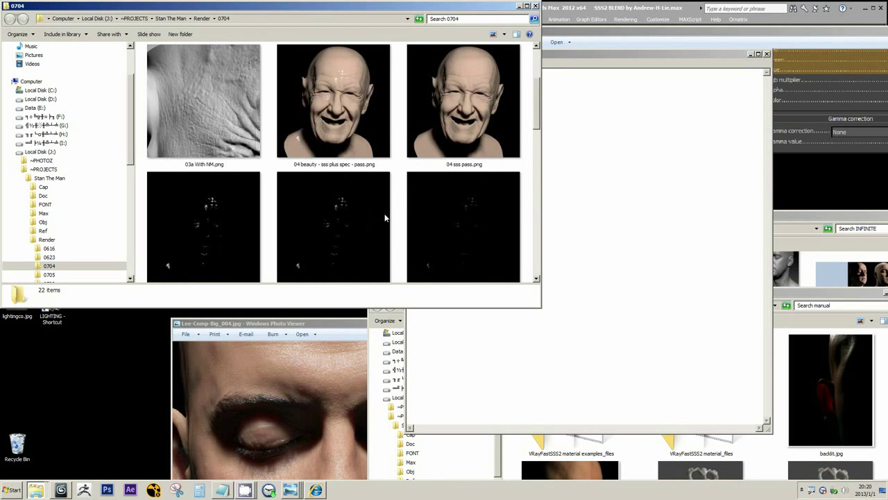
pyautogui.scroll(-1, 279, 237)
pyautogui.doubleClick(217, 234)
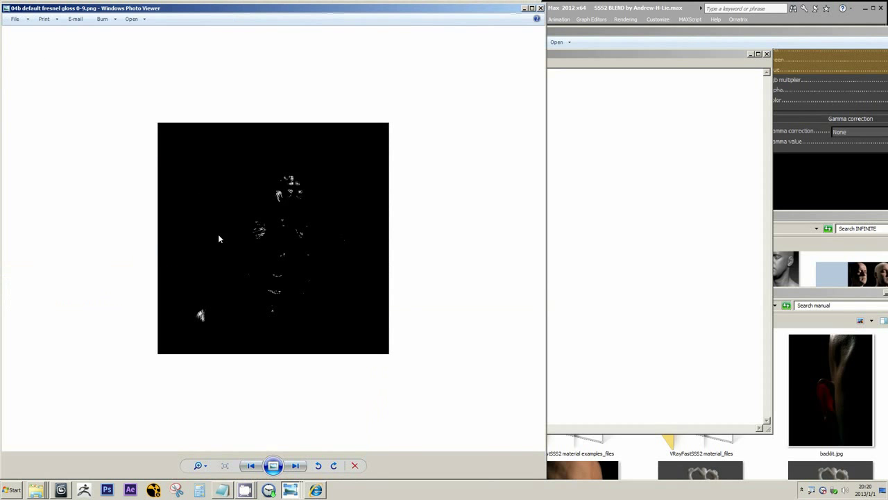
# Step: Move the gloss 0-9 render aside and compare it with 04 beauty - sss plus spec - pass.png in the 0704 folder
pyautogui.moveTo(172, 9); pyautogui.dragTo(465, 44)
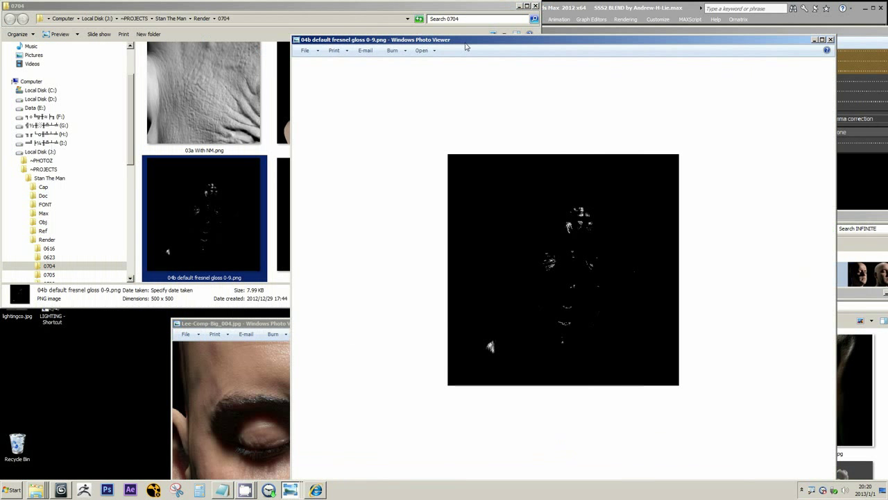
pyautogui.click(257, 240)
pyautogui.click(365, 132)
pyautogui.scroll(1, 368, 134)
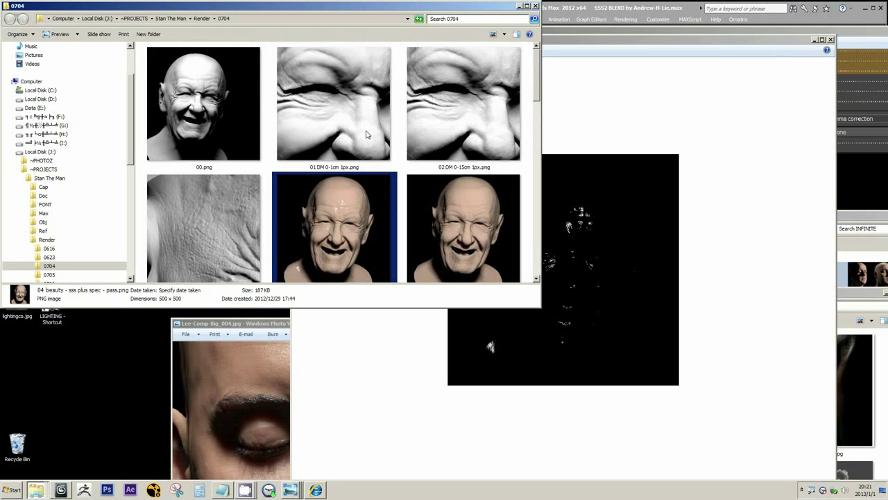
pyautogui.scroll(-1, 368, 134)
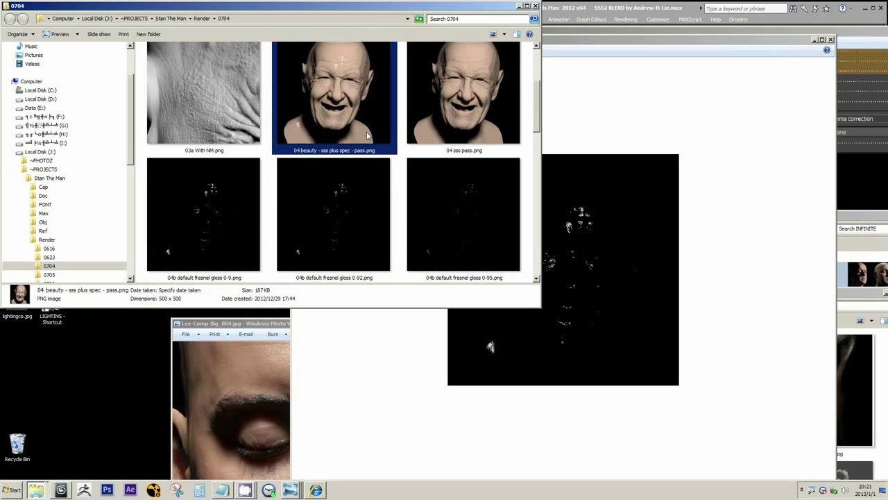
# Step: Minimize the 0704 folder and place the gloss 0-9 render over the desktop shortcuts, clear of most of 3ds Max
pyautogui.click(521, 6)
pyautogui.moveTo(531, 44); pyautogui.dragTo(580, 255)
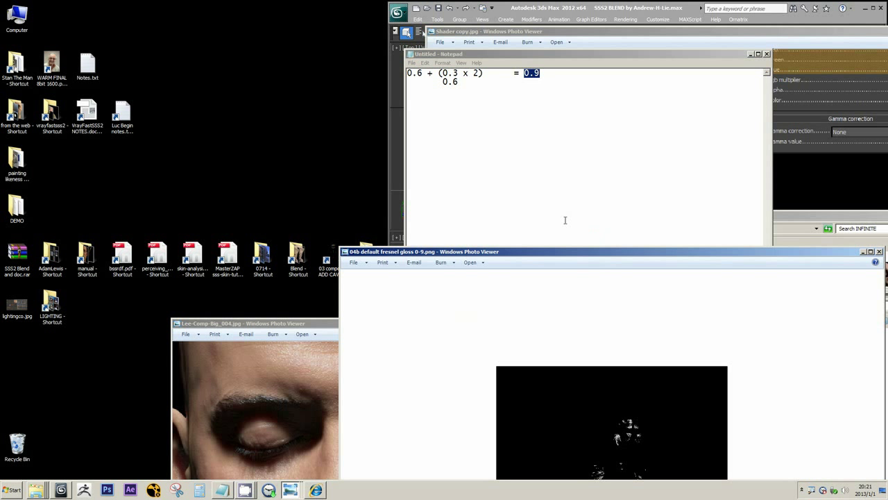
pyautogui.moveTo(568, 255); pyautogui.dragTo(513, 84)
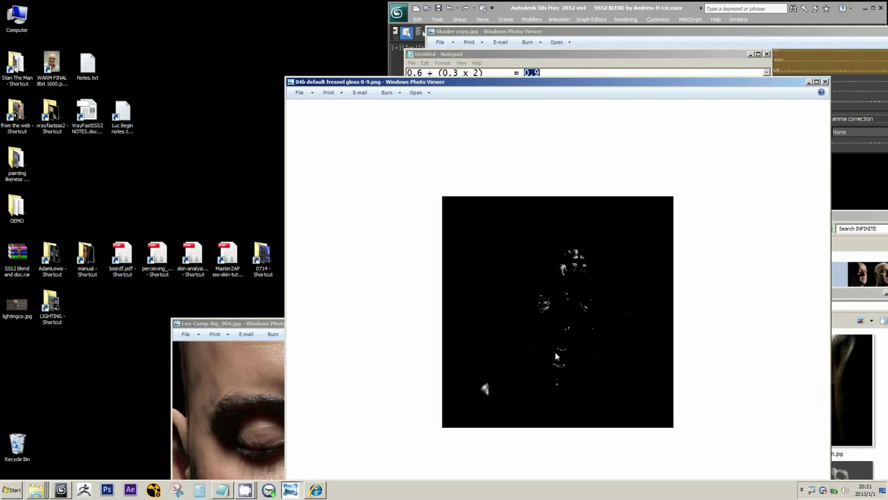
pyautogui.moveTo(648, 84); pyautogui.dragTo(342, 75)
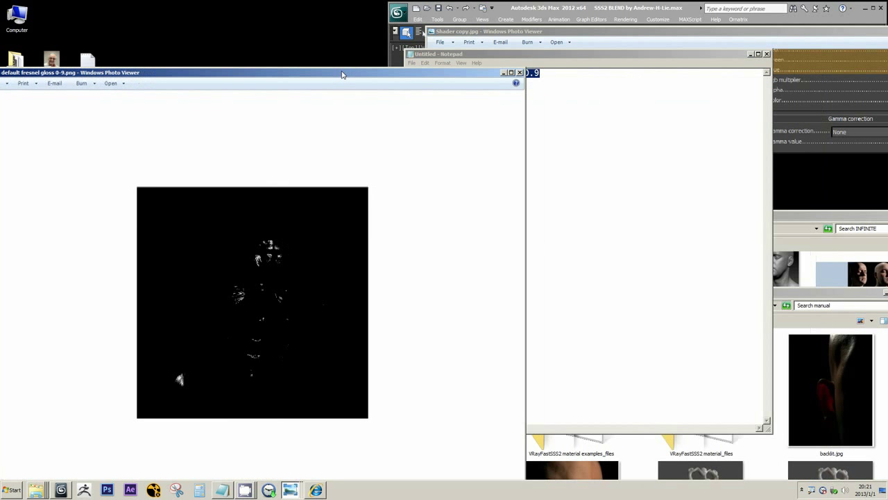
# Step: Switch to 3ds Max and inspect the Specular layer settings of the 09 - Default VRayFastSSS2 material
pyautogui.click(663, 11)
pyautogui.click(571, 151)
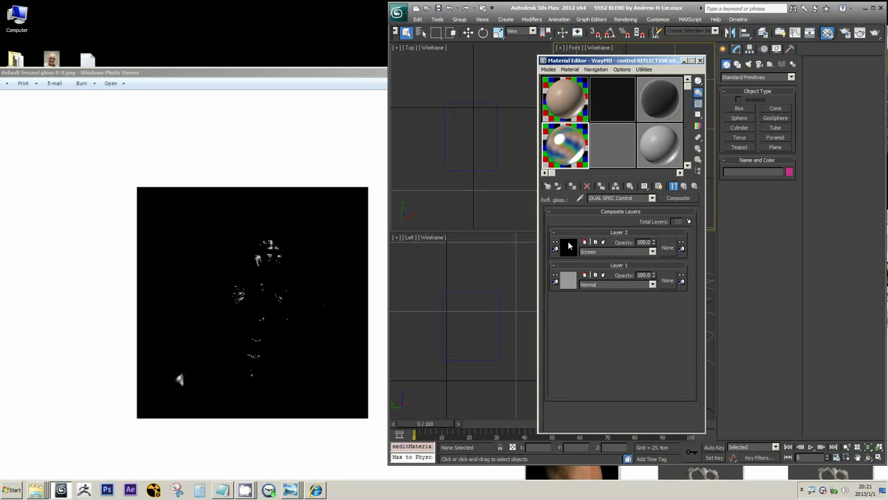
pyautogui.click(696, 186)
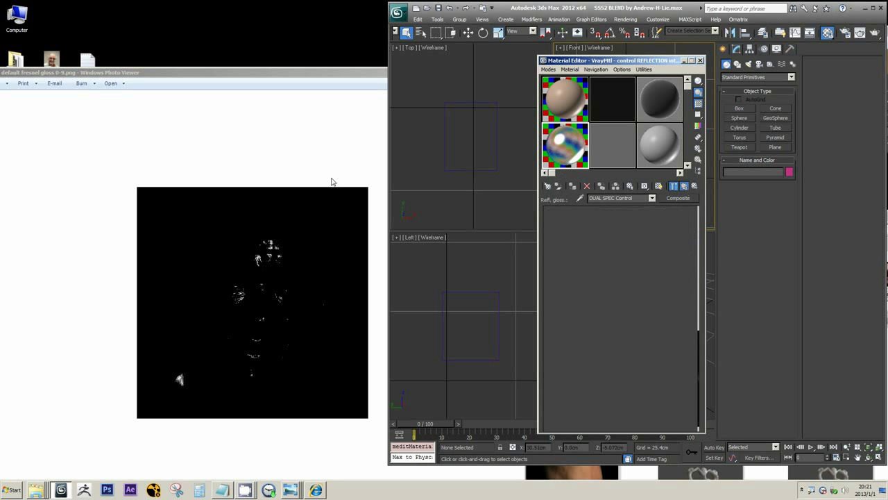
pyautogui.click(662, 141)
pyautogui.scroll(5, 614, 280)
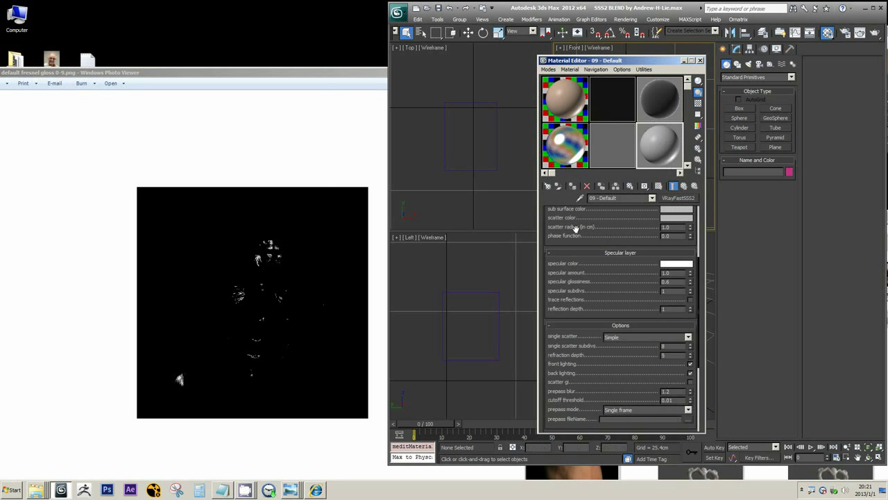
pyautogui.scroll(-5, 613, 280)
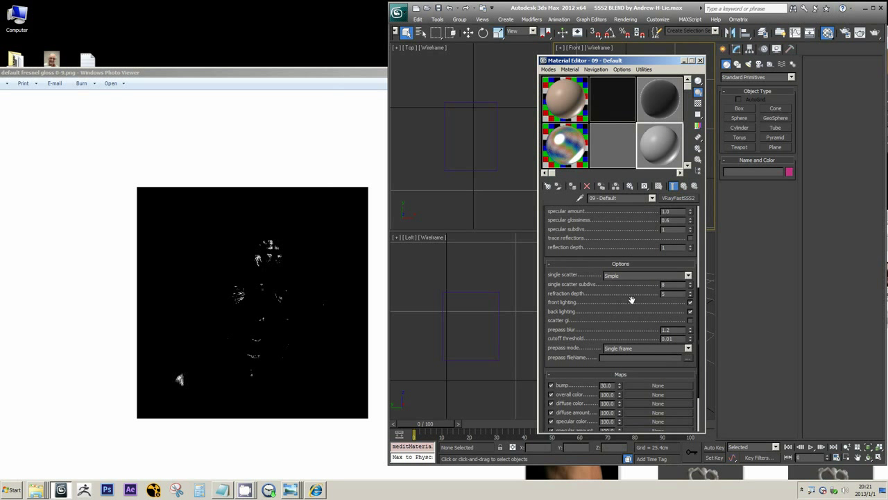
pyautogui.scroll(2, 646, 315)
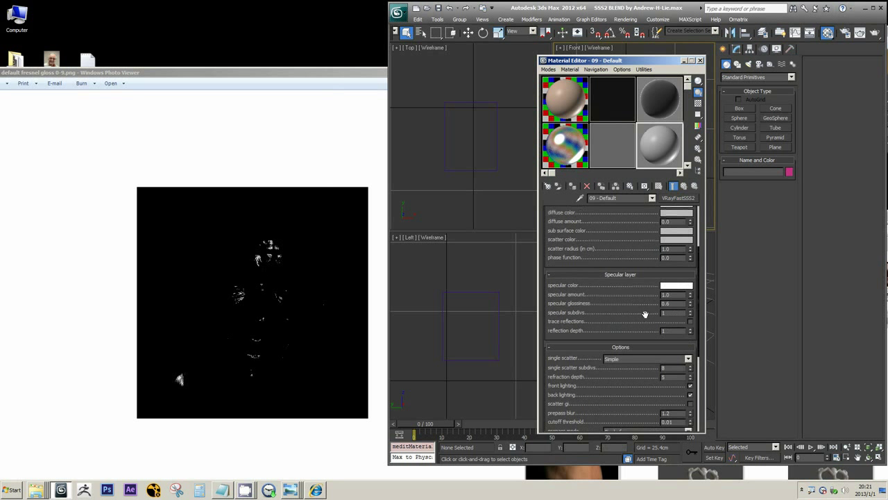
pyautogui.scroll(2, 625, 295)
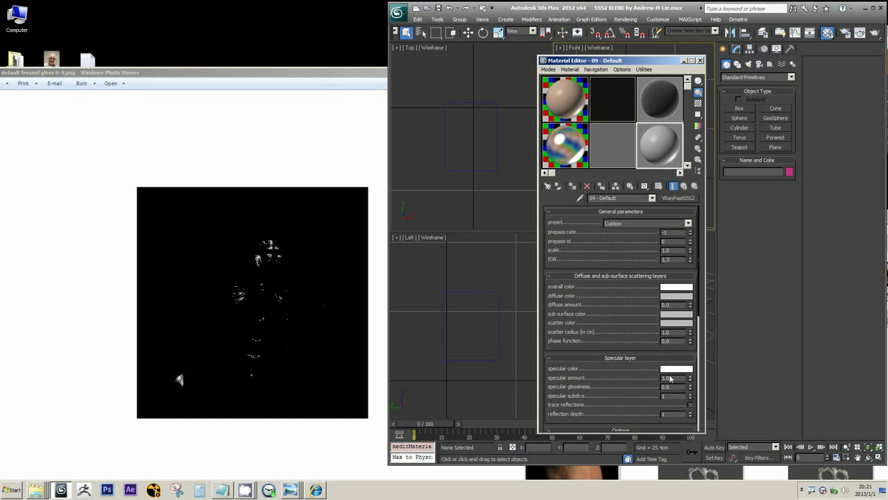
# Step: Set the sub surface color and scatter color of the 09 - Default VRayFastSSS2 material to black
pyautogui.doubleClick(672, 387)
pyautogui.click(680, 317)
pyautogui.moveTo(481, 188); pyautogui.dragTo(481, 176)
pyautogui.click(548, 257)
pyautogui.click(547, 257)
pyautogui.click(687, 323)
pyautogui.click(549, 257)
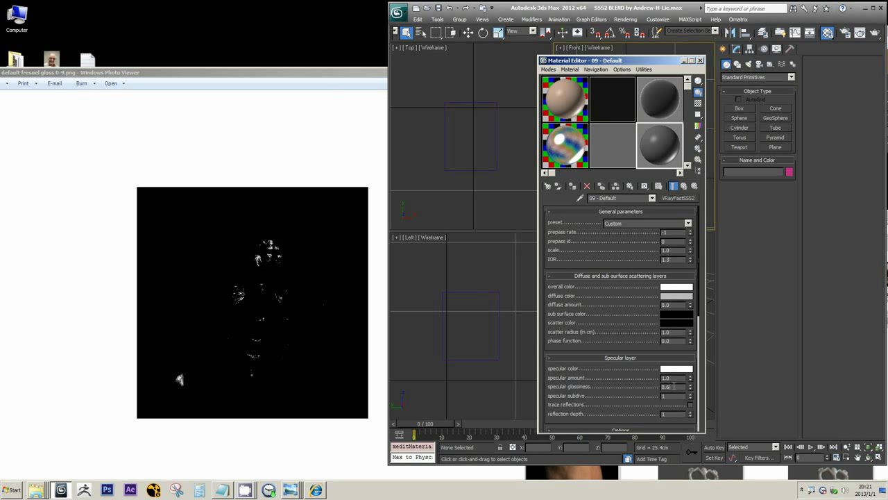
# Step: Set the VRayFastSSS2 specular glossiness to 0.9 and its diffuse color to black
pyautogui.doubleClick(673, 386)
pyautogui.write('.9')
pyautogui.press('Return')
pyautogui.rightClick(663, 299)
pyautogui.click(664, 297)
pyautogui.click(665, 297)
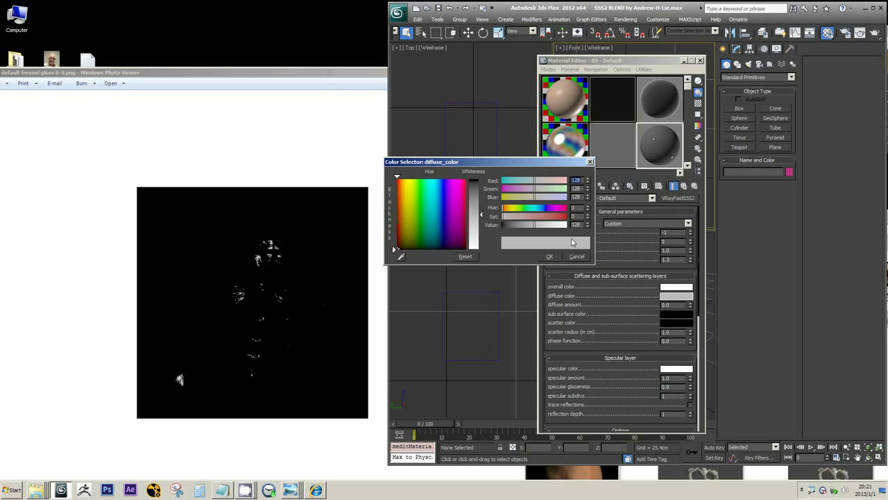
pyautogui.rightClick(587, 226)
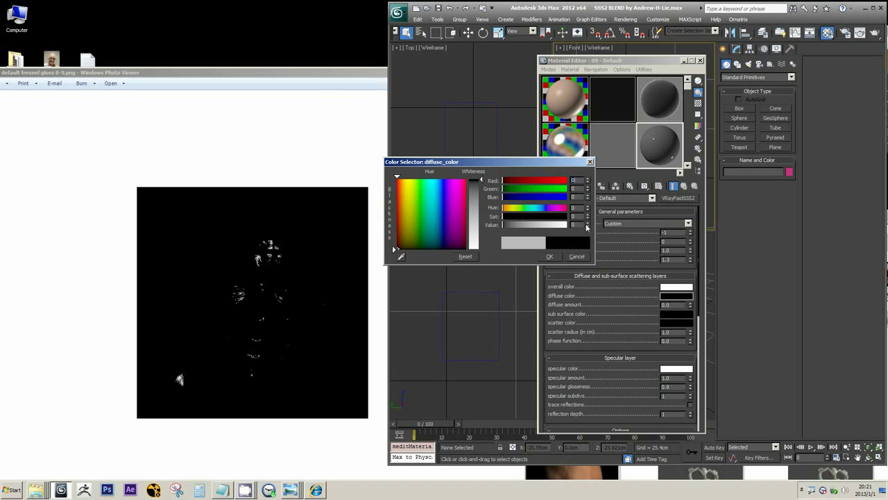
pyautogui.click(549, 256)
# Step: Check the sample sphere against the checkered background and set the VRayFastSSS2 overall color to black
pyautogui.click(699, 103)
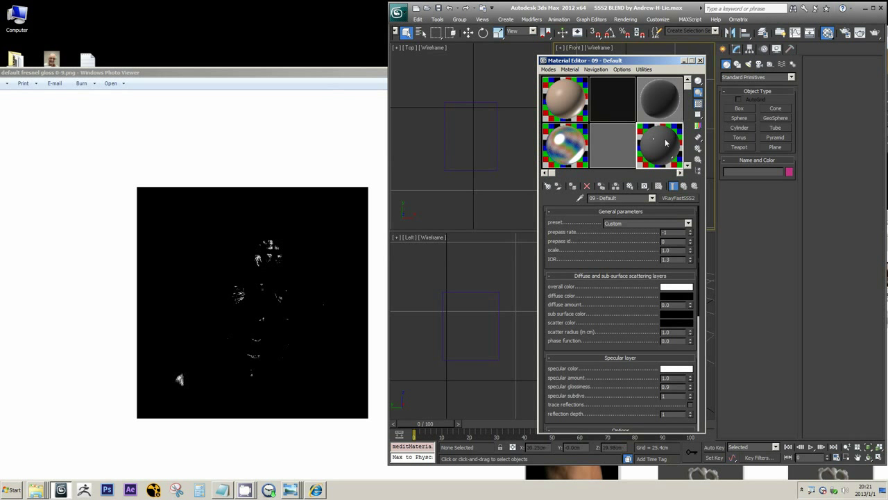
pyautogui.click(697, 103)
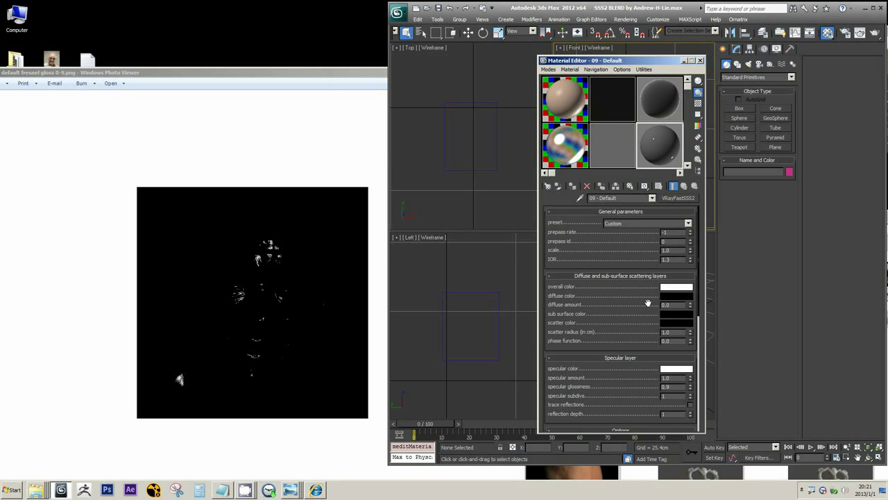
pyautogui.scroll(-10, 605, 310)
pyautogui.scroll(10, 605, 311)
pyautogui.click(666, 288)
pyautogui.rightClick(590, 224)
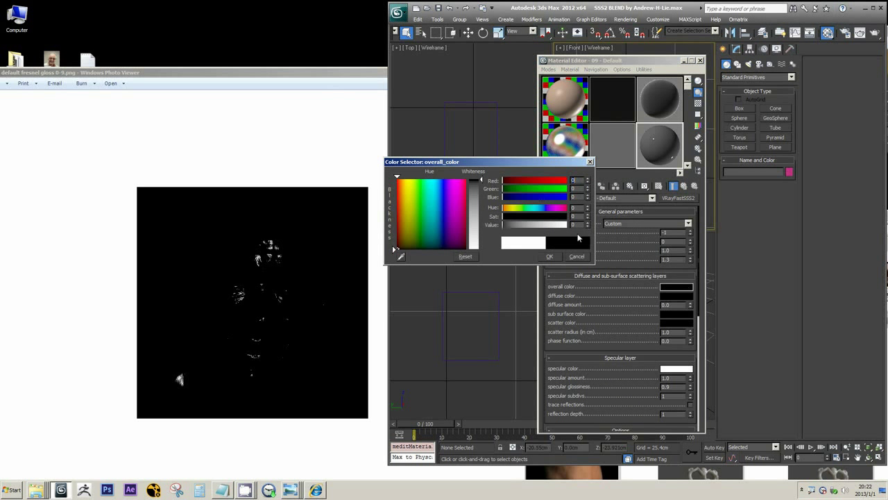
pyautogui.click(549, 256)
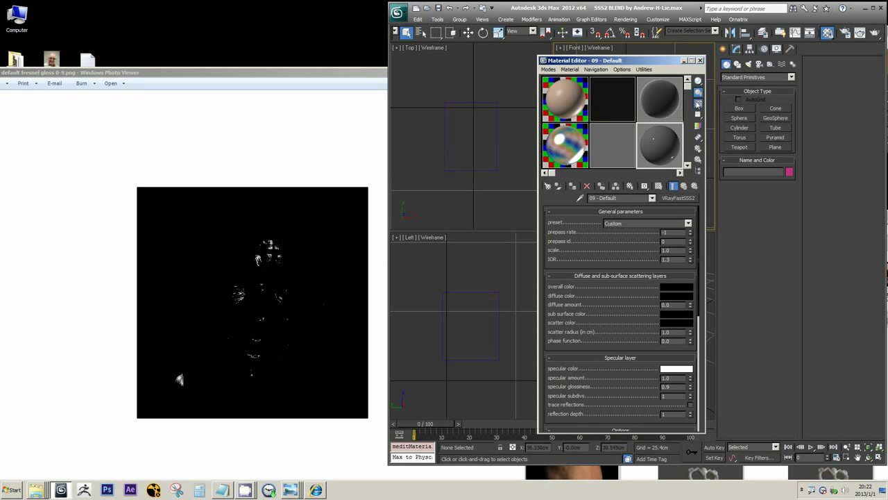
pyautogui.click(670, 370)
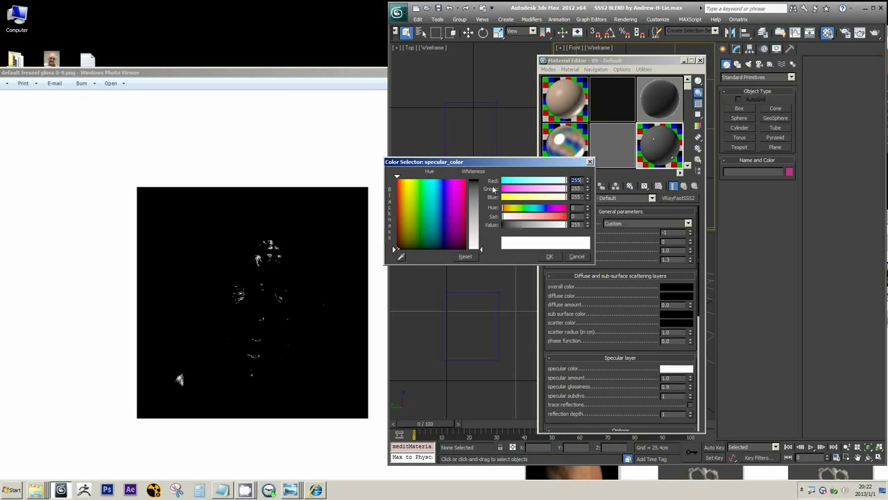
pyautogui.click(477, 179)
pyautogui.click(577, 256)
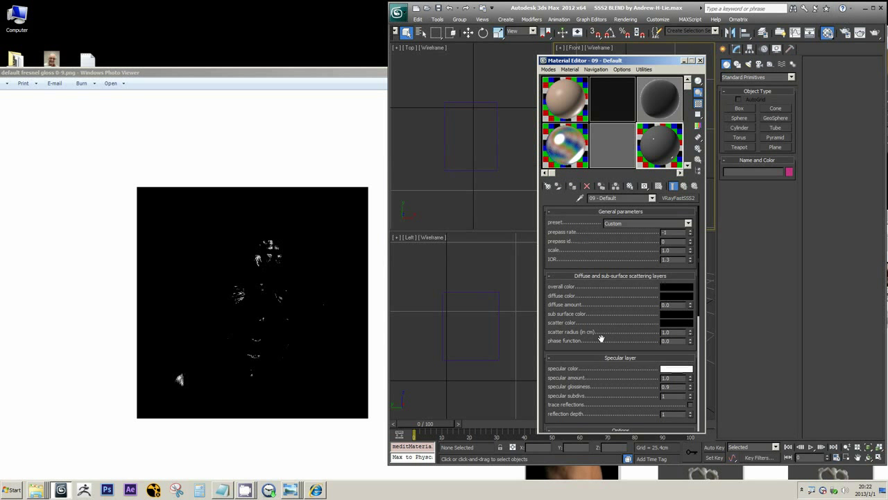
# Step: Review the remaining VRayFastSSS2 settings and replace the 09 - Default material type with VRayMtl
pyautogui.scroll(-1, 587, 343)
pyautogui.scroll(1, 583, 350)
pyautogui.scroll(-6, 582, 355)
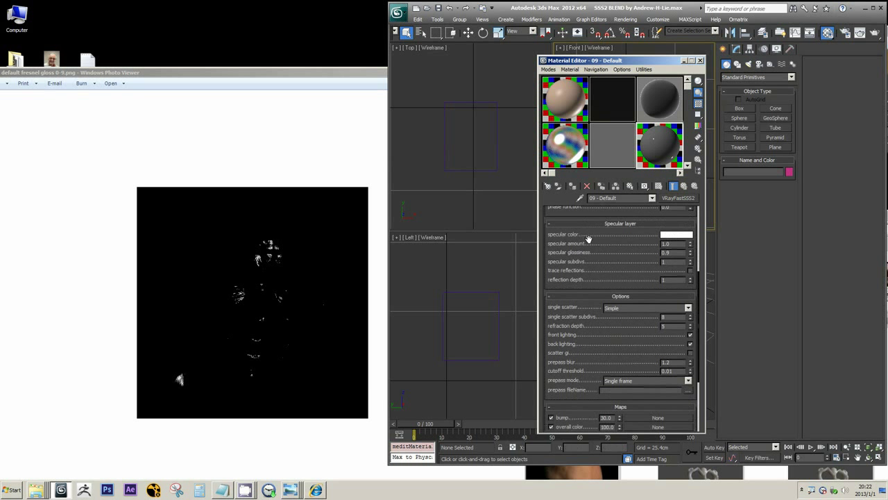
pyautogui.click(678, 199)
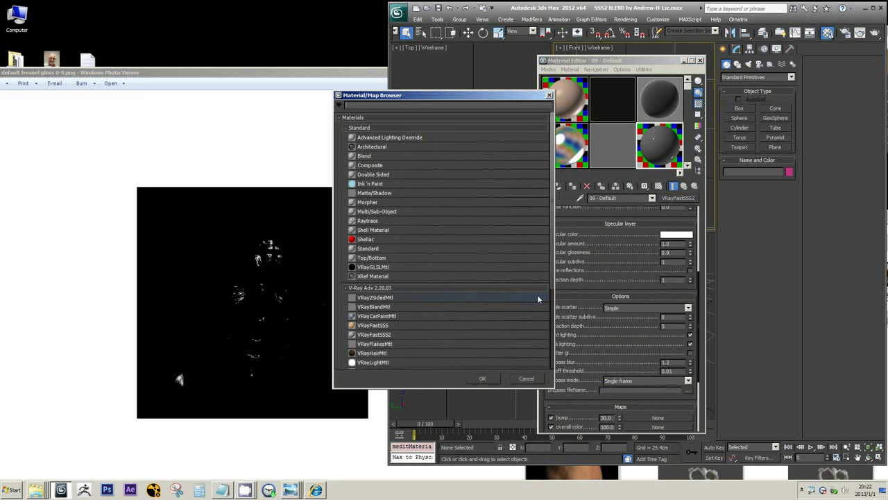
pyautogui.scroll(-2, 402, 326)
pyautogui.click(375, 304)
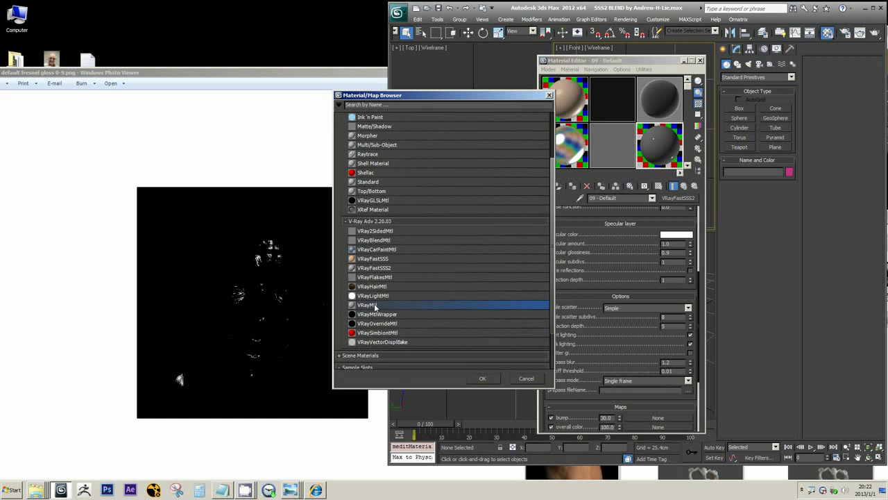
pyautogui.click(492, 381)
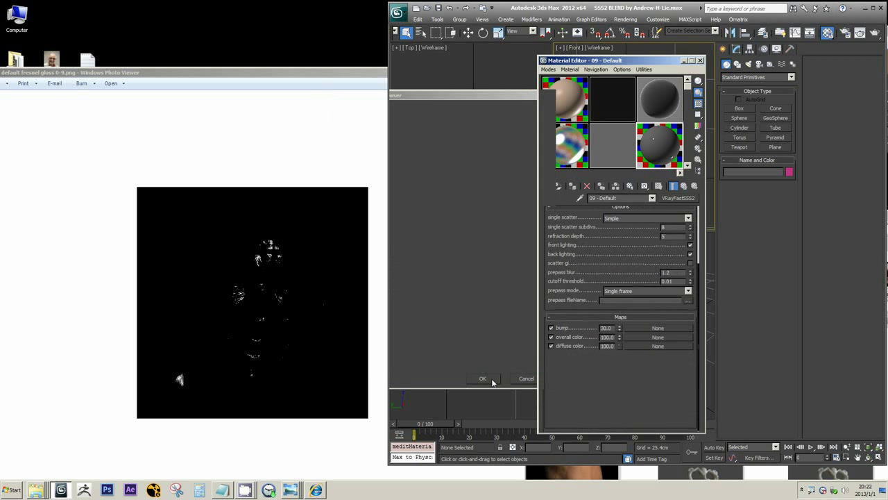
# Step: Set the diffuse color of the 09 - Default VRayMtl to black
pyautogui.click(599, 258)
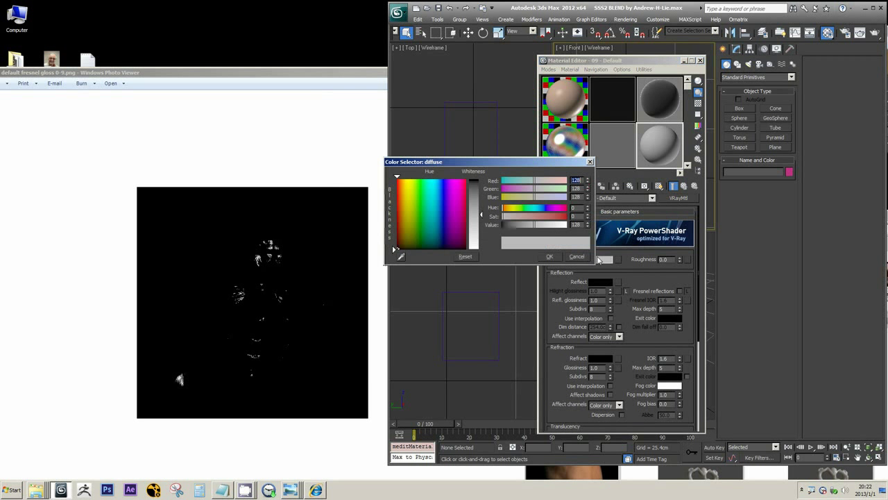
pyautogui.moveTo(482, 184); pyautogui.dragTo(482, 173)
pyautogui.click(550, 257)
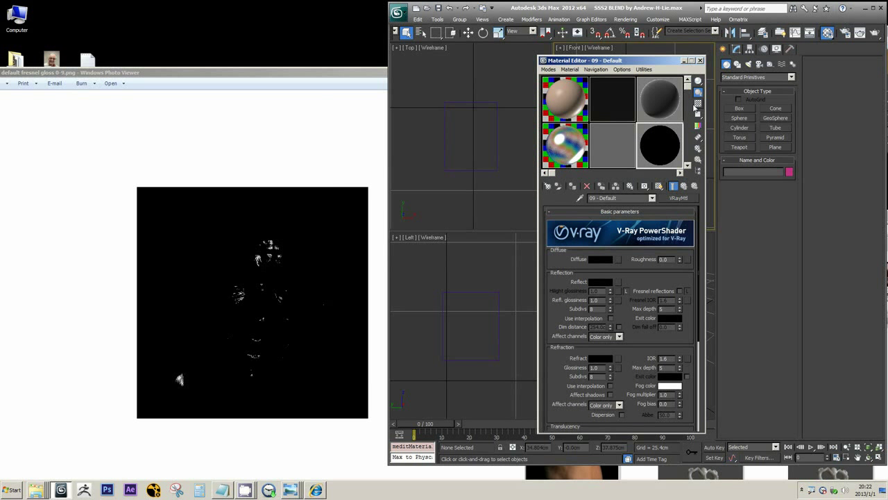
# Step: Give the VRayMtl a dark gray reflection color with value 49 and lower its reflection glossiness to 0.89
pyautogui.click(601, 282)
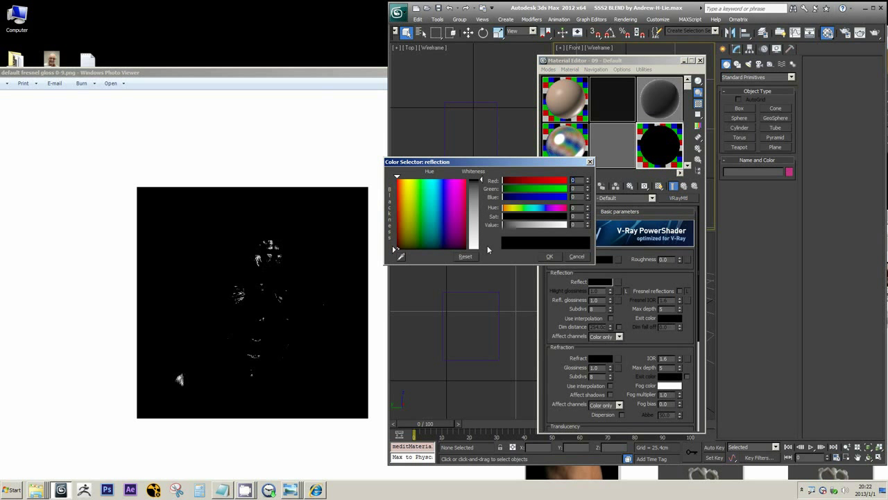
pyautogui.click(576, 257)
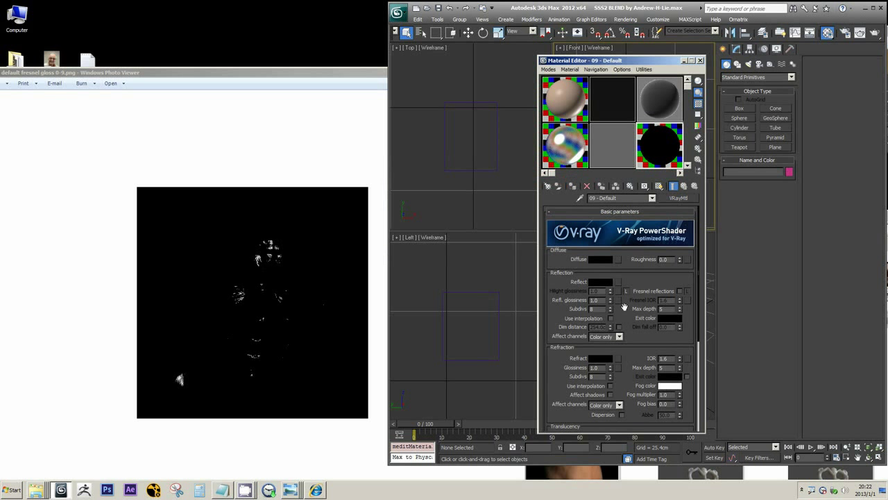
pyautogui.click(596, 282)
pyautogui.moveTo(479, 227); pyautogui.dragTo(482, 193)
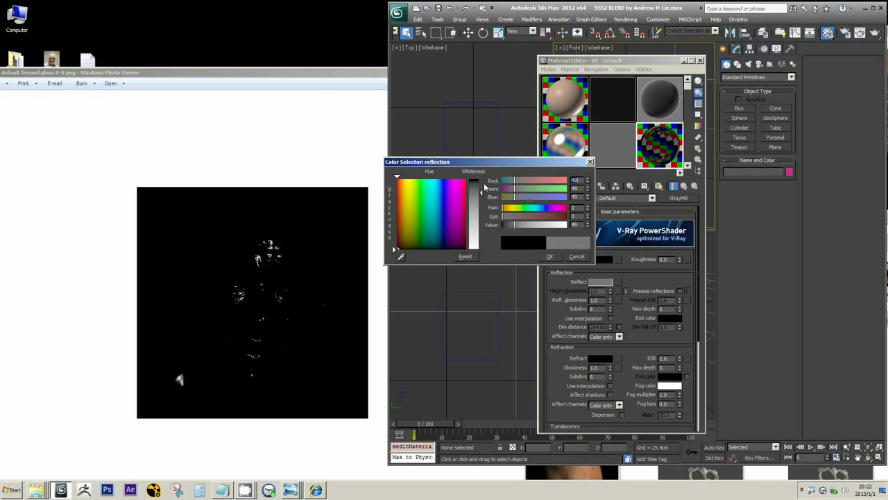
pyautogui.click(552, 256)
pyautogui.click(611, 302)
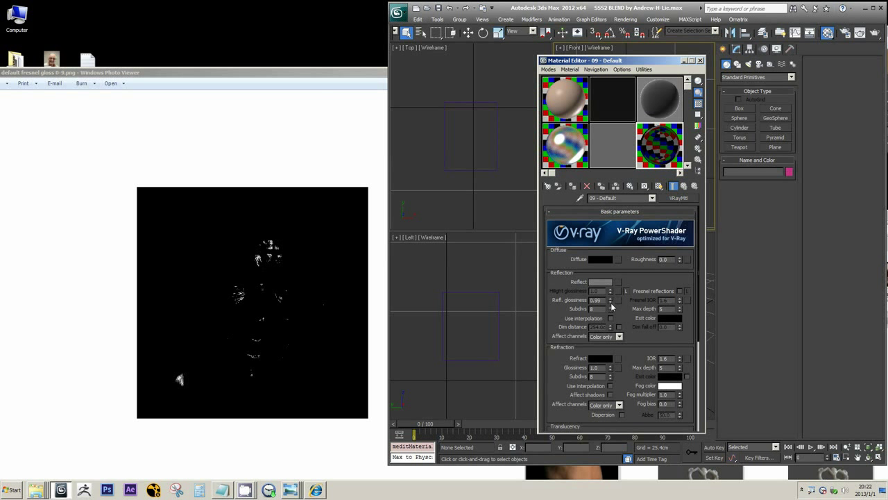
# Step: Compare the glossy VRayMtl sample sphere with an enlarged view of the gloss 0-9 render
pyautogui.rightClick(654, 147)
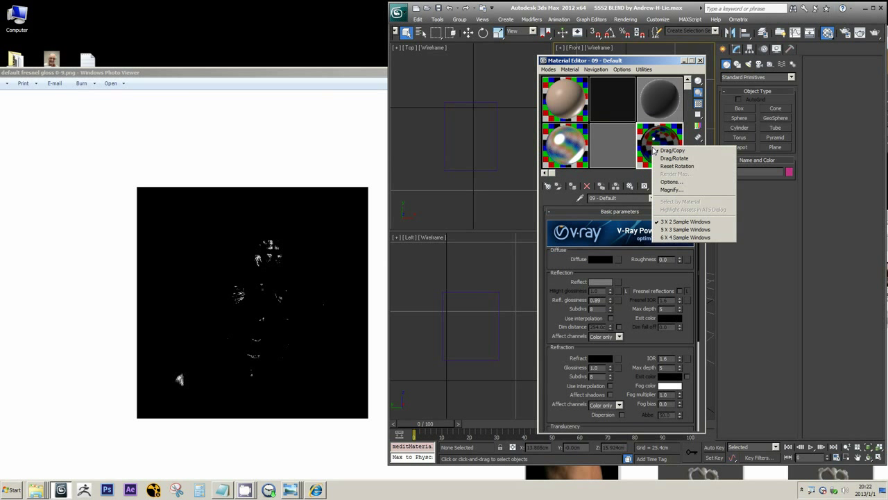
pyautogui.click(250, 278)
pyautogui.scroll(2, 246, 299)
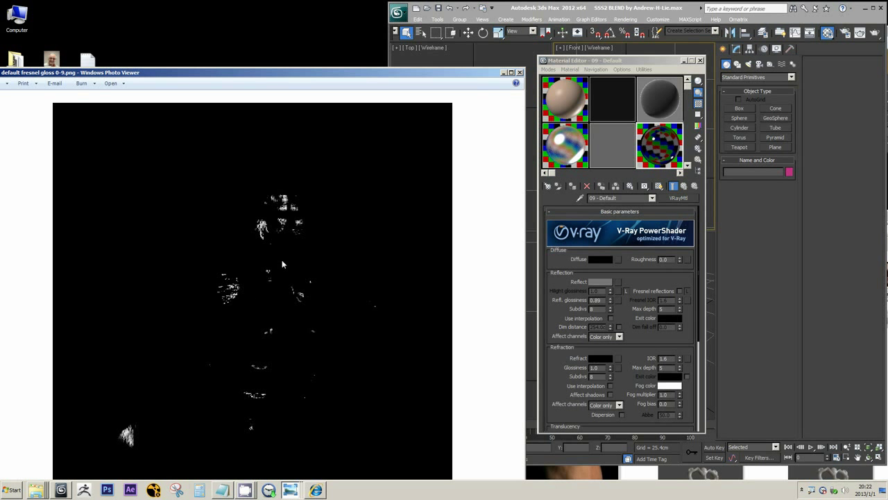
pyautogui.click(598, 300)
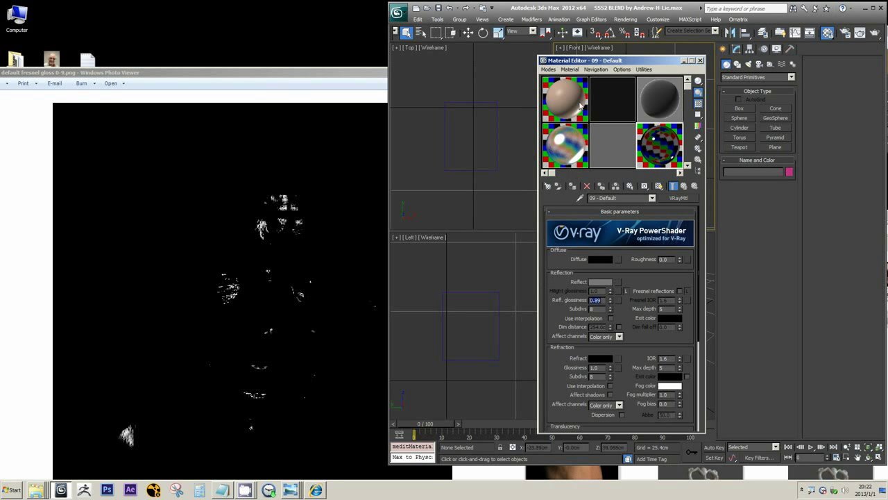
# Step: Move the gloss 0-9 render clear of the desktop shortcuts and examine its highlights against the neighboring render
pyautogui.moveTo(371, 73); pyautogui.dragTo(492, 21)
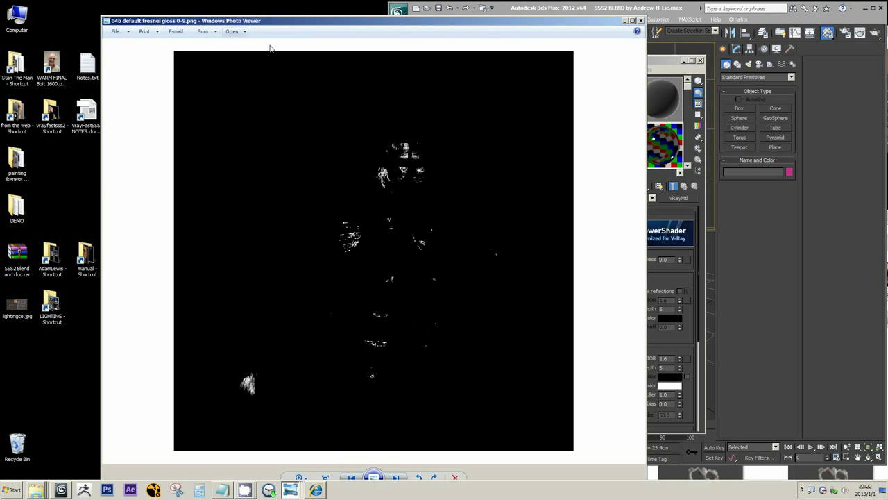
pyautogui.moveTo(359, 23); pyautogui.dragTo(565, 9)
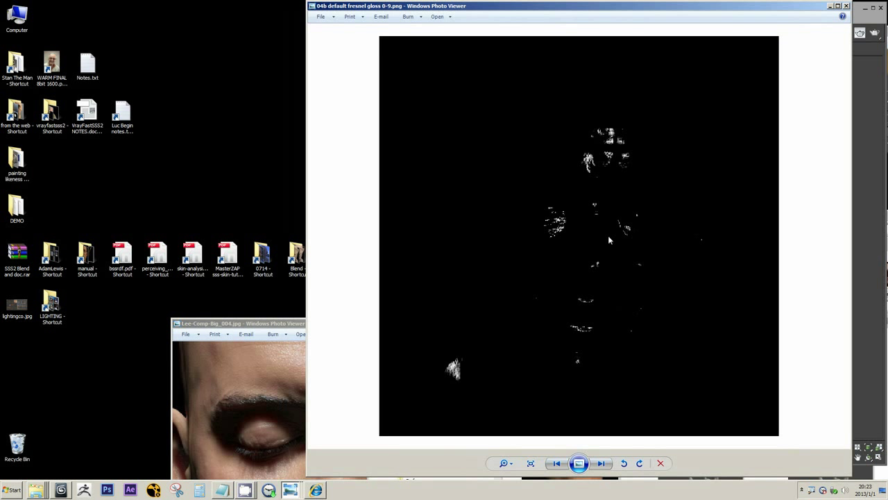
pyautogui.press('Right')
pyautogui.scroll(1, 609, 236)
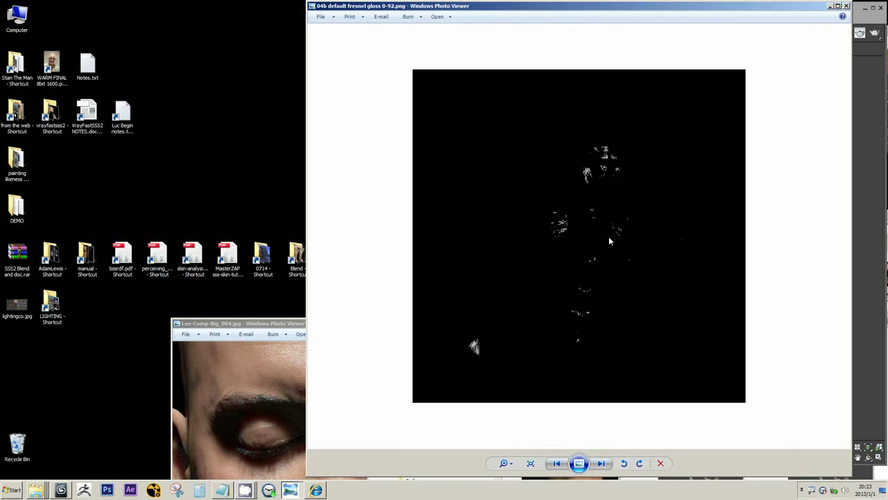
# Step: Launch Photoshop and open 04b default fresnel gloss 0-9.png and 04b default fresnel gloss 0-92.png from the 0704 folder in it
pyautogui.click(107, 490)
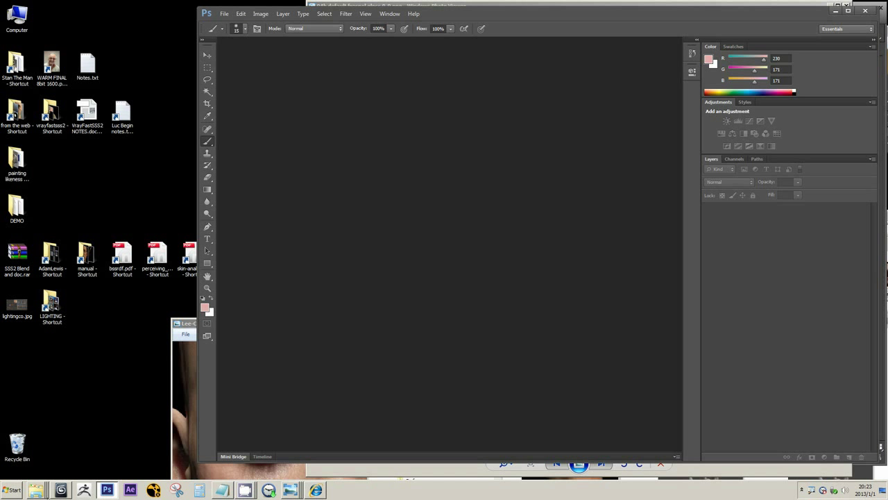
pyautogui.click(36, 490)
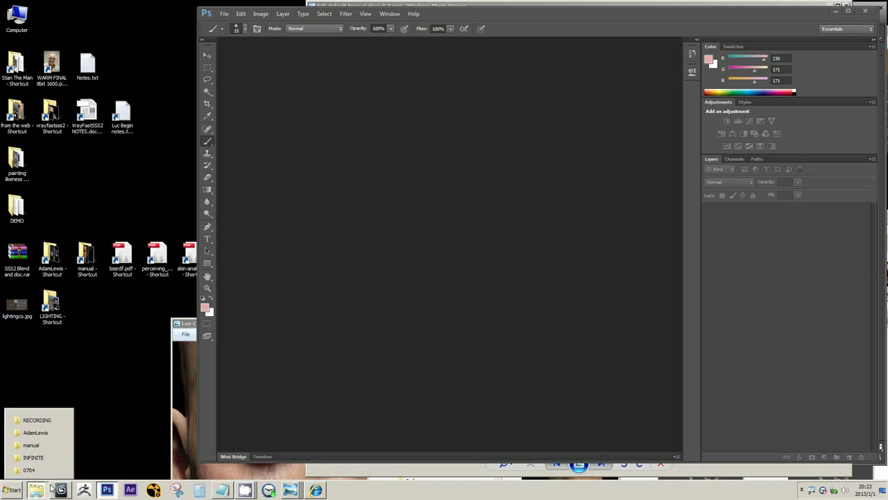
pyautogui.click(39, 470)
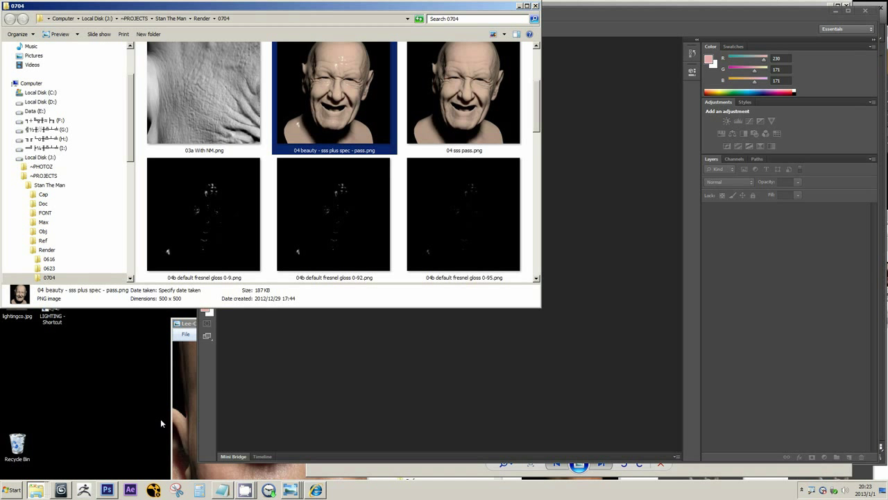
pyautogui.click(229, 235)
pyautogui.keyDown('ctrl'); pyautogui.click(322, 233); pyautogui.keyUp('ctrl')
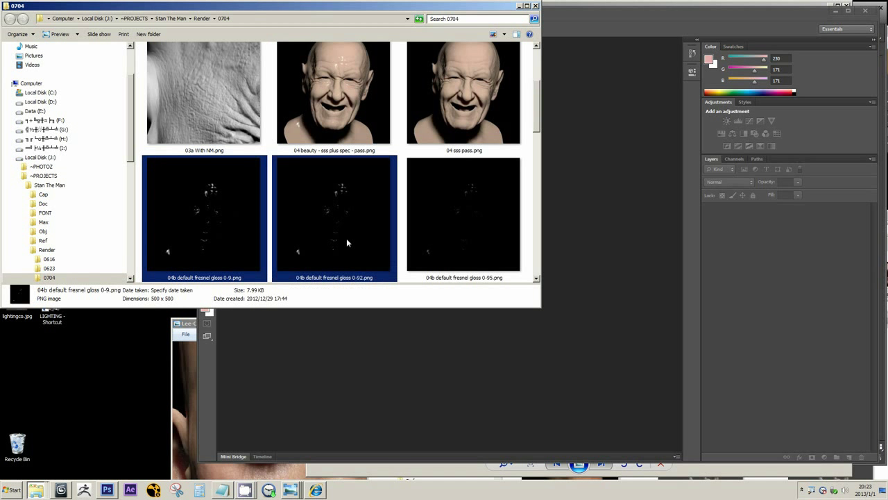
pyautogui.click(387, 356)
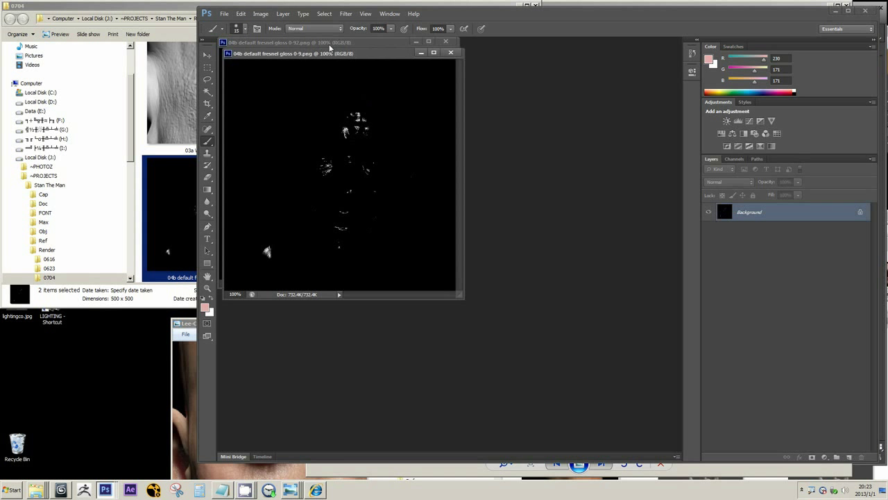
# Step: Move the gloss 0-9 document aside and convert its Background into a layer named 0.9
pyautogui.moveTo(326, 55); pyautogui.dragTo(468, 179)
pyautogui.doubleClick(757, 212)
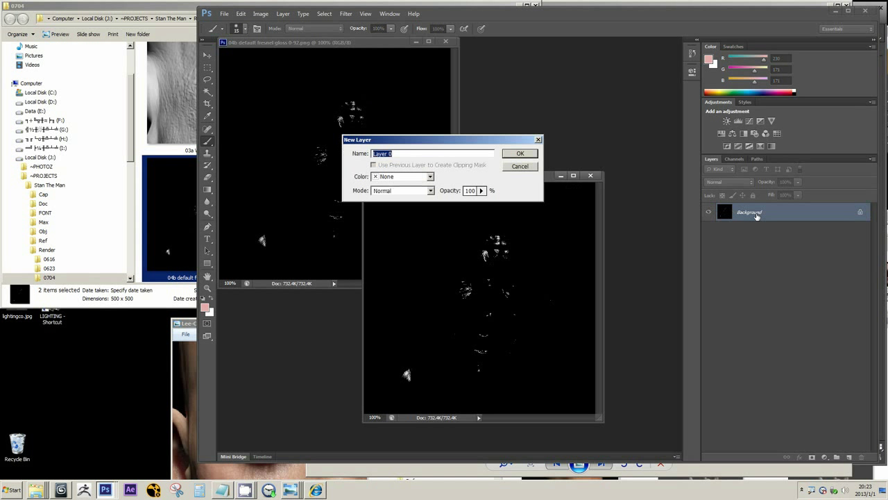
pyautogui.write('0.9')
pyautogui.press('Return')
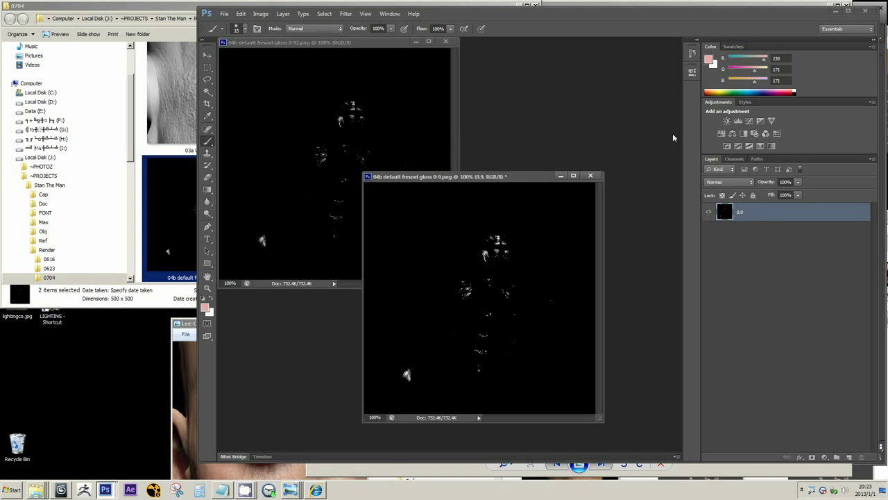
# Step: Copy the gloss 0-92 image into the gloss 0-9 document as a layer named 0.92
pyautogui.click(372, 42)
pyautogui.press('v')
pyautogui.moveTo(382, 76); pyautogui.dragTo(500, 330)
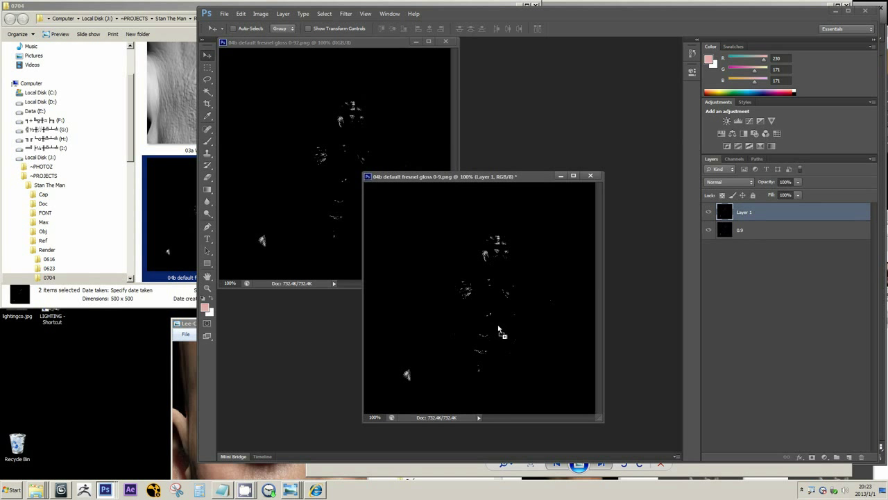
pyautogui.doubleClick(745, 213)
pyautogui.write('0.')
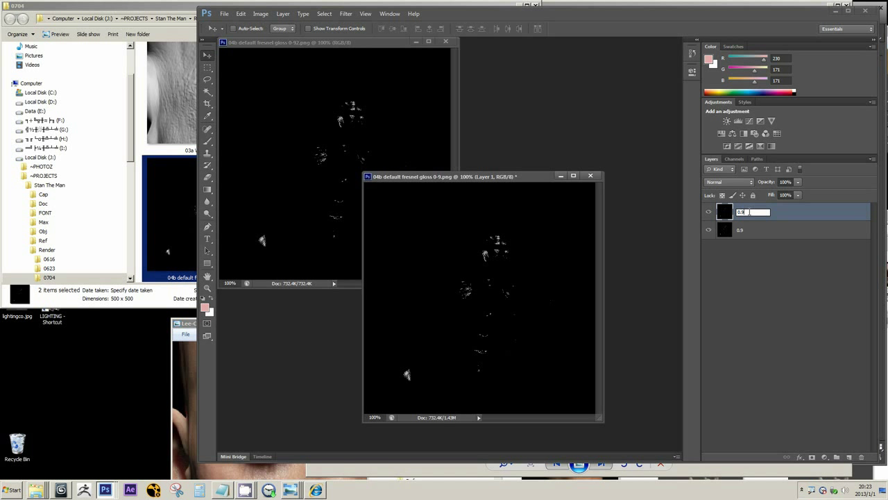
pyautogui.write('92')
pyautogui.press('Return')
# Step: Close the gloss 0-92 document and open 04b default fresnel gloss 0-95.png from the 0704 folder in Photoshop
pyautogui.moveTo(518, 178); pyautogui.dragTo(542, 176)
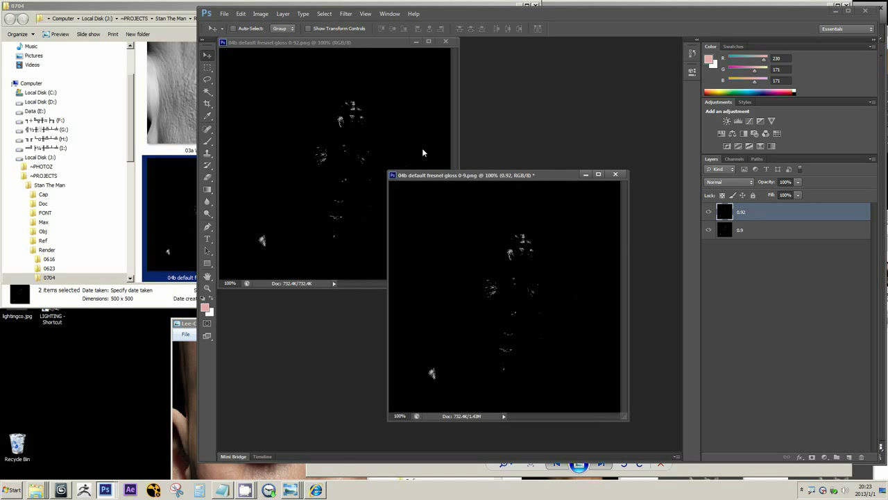
pyautogui.click(444, 41)
pyautogui.click(182, 198)
pyautogui.click(312, 238)
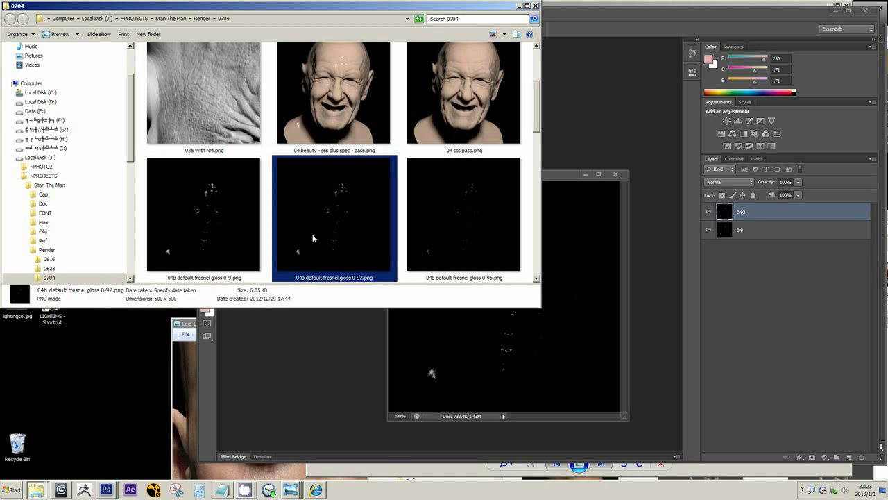
pyautogui.click(469, 240)
pyautogui.scroll(-1, 470, 240)
pyautogui.moveTo(475, 112); pyautogui.dragTo(573, 113)
# Step: Copy the gloss 0-95 image into the gloss 0-9 document as a layer named 0.95 and close the source image
pyautogui.moveTo(381, 130); pyautogui.dragTo(458, 208)
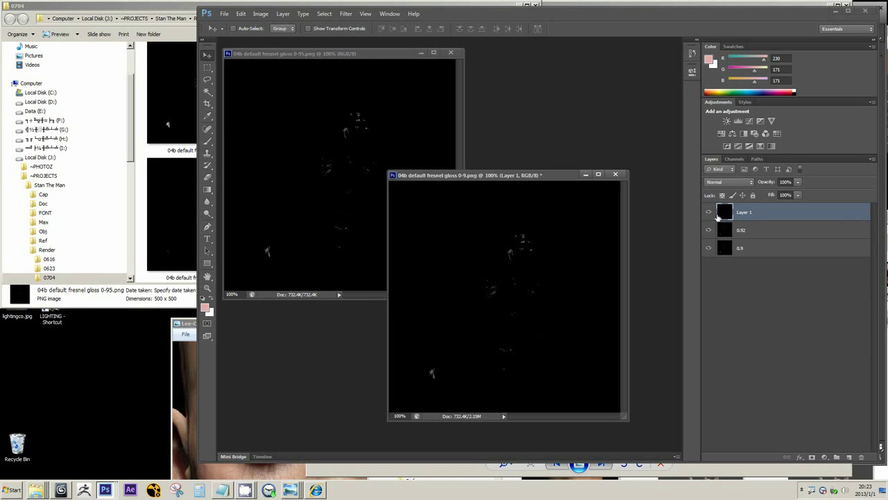
pyautogui.doubleClick(741, 213)
pyautogui.write('0.95')
pyautogui.press('Return')
pyautogui.click(435, 50)
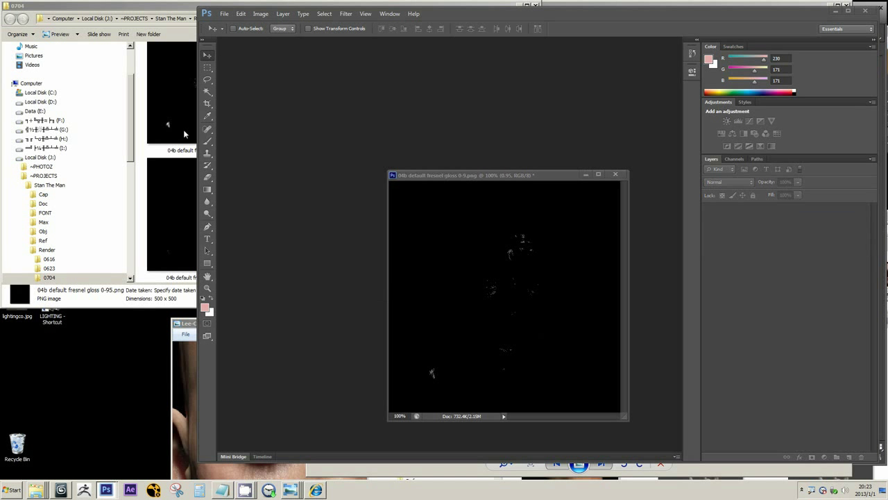
# Step: Add 04b default fresnel gloss 0-97.png to the gloss 0-9 document as a layer named 0.97 and close the source image
pyautogui.click(186, 135)
pyautogui.click(226, 255)
pyautogui.scroll(-1, 226, 254)
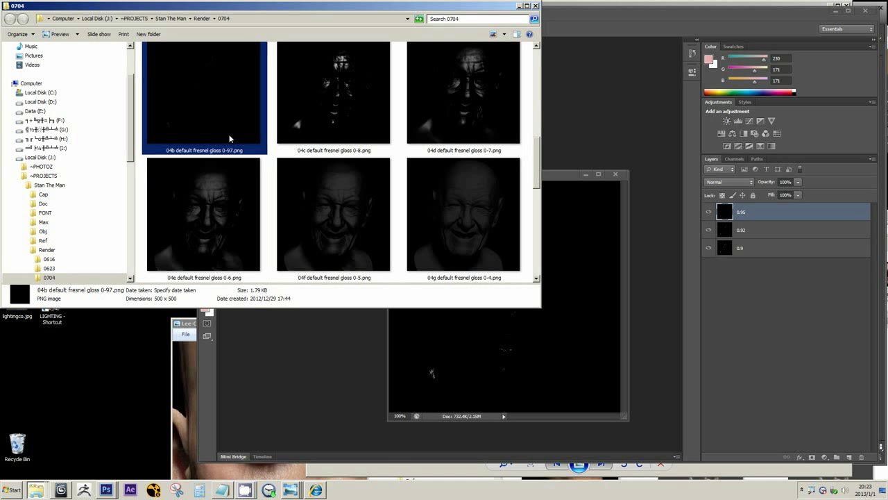
pyautogui.moveTo(212, 120); pyautogui.dragTo(595, 96)
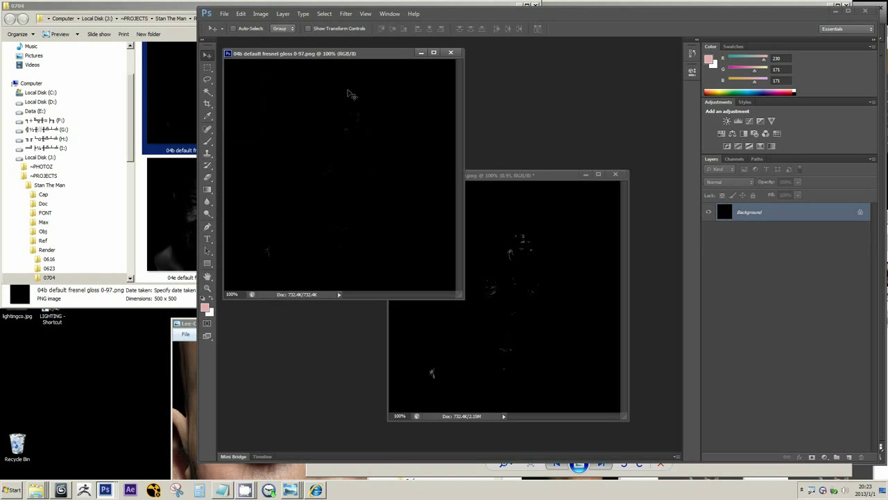
pyautogui.keyDown('shift'); pyautogui.moveTo(349, 91); pyautogui.dragTo(551, 242); pyautogui.keyUp('shift')
pyautogui.doubleClick(744, 213)
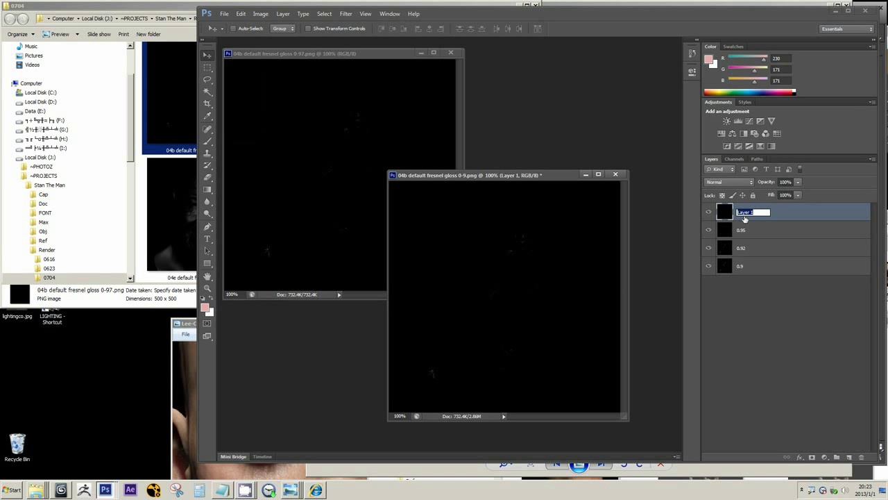
pyautogui.write('0.97')
pyautogui.press('Return')
pyautogui.click(450, 53)
# Step: Open 04c default fresnel gloss 0-8.png in Photoshop and copy it into the gloss 0-9 document
pyautogui.click(163, 9)
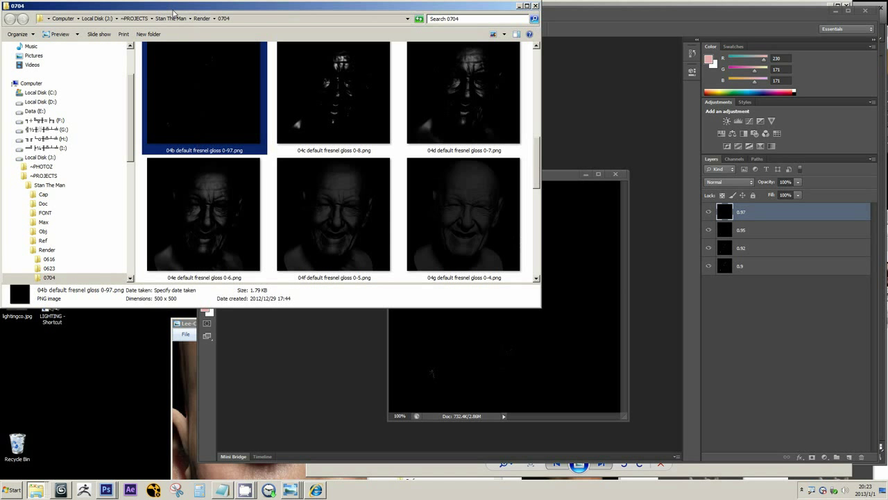
pyautogui.moveTo(339, 117); pyautogui.dragTo(611, 107)
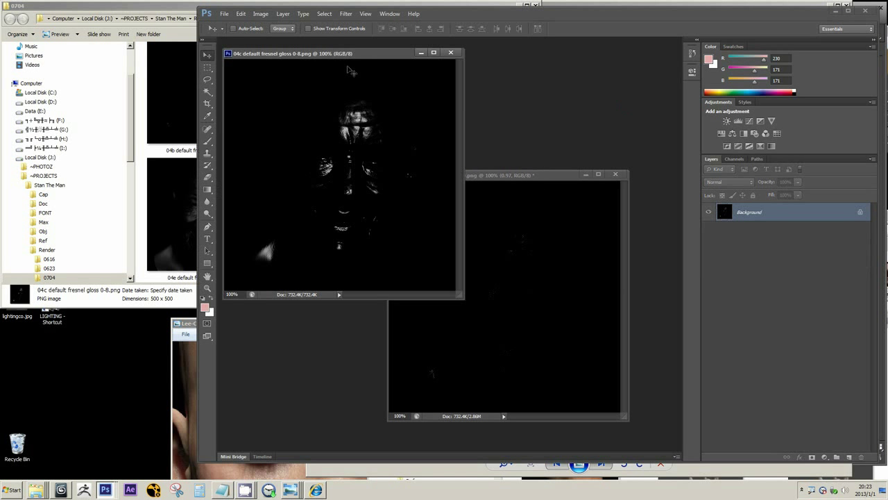
pyautogui.moveTo(351, 66); pyautogui.dragTo(556, 258)
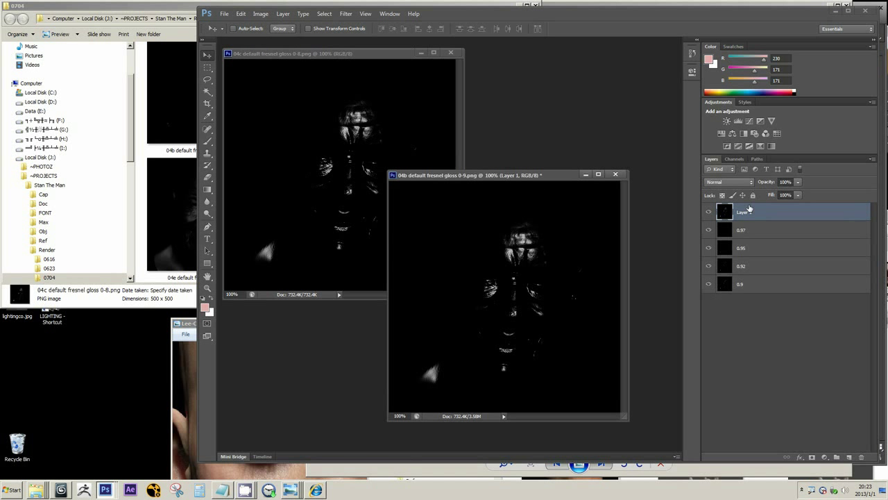
# Step: Place the copied layer below 0.9 with the name 0.8, hide the four layers above it and close the source image
pyautogui.moveTo(751, 210); pyautogui.dragTo(750, 291)
pyautogui.doubleClick(744, 284)
pyautogui.write('0')
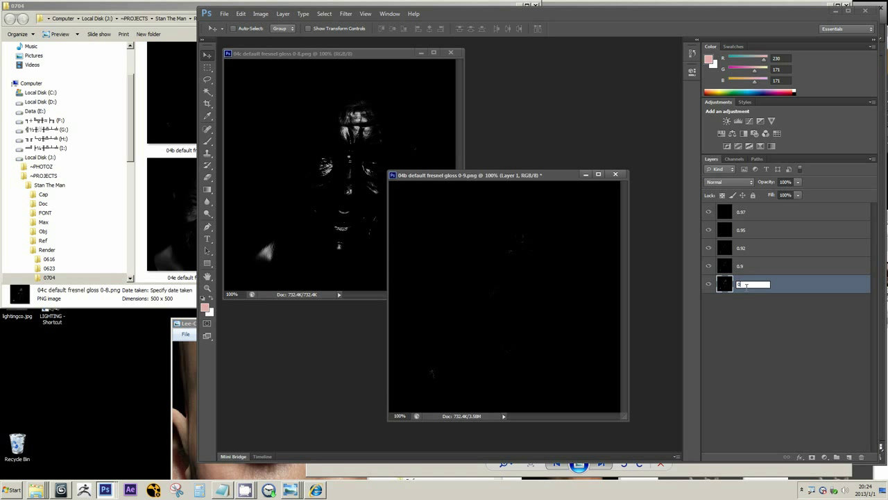
pyautogui.write('.8')
pyautogui.press('Return')
pyautogui.moveTo(708, 211); pyautogui.dragTo(709, 266)
pyautogui.click(450, 52)
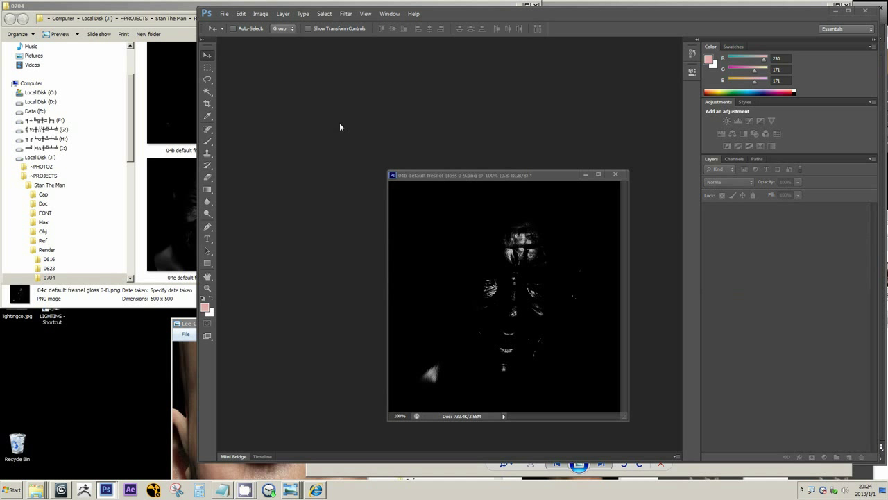
# Step: Open 04d default fresnel gloss 0-7.png in Photoshop and copy it into the gloss 0-9 document
pyautogui.click(174, 208)
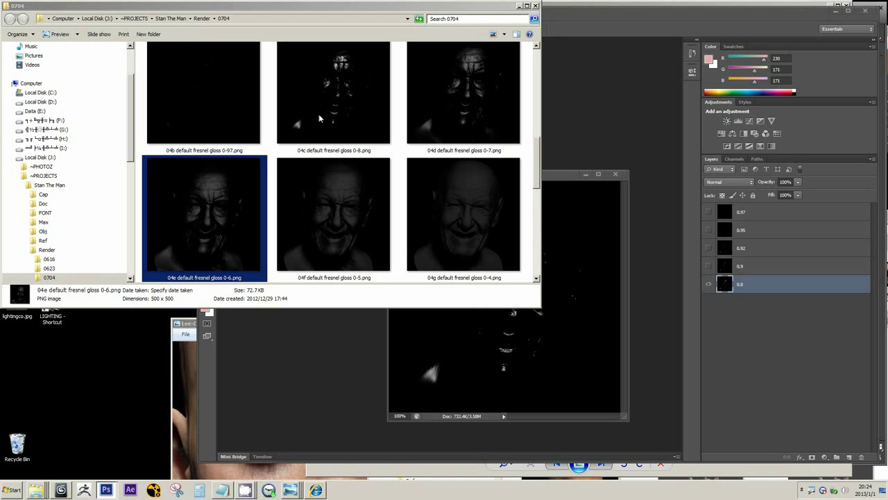
pyautogui.click(470, 106)
pyautogui.click(588, 102)
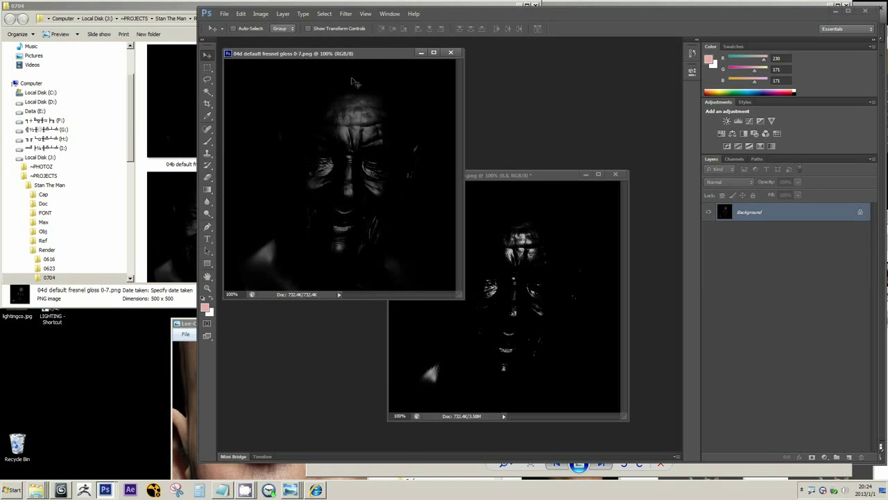
pyautogui.moveTo(352, 80); pyautogui.dragTo(581, 298)
# Step: Place the copied layer below 0.8 with the name 0.7, hide layer 0.8 and close the source image
pyautogui.moveTo(759, 287); pyautogui.dragTo(750, 304)
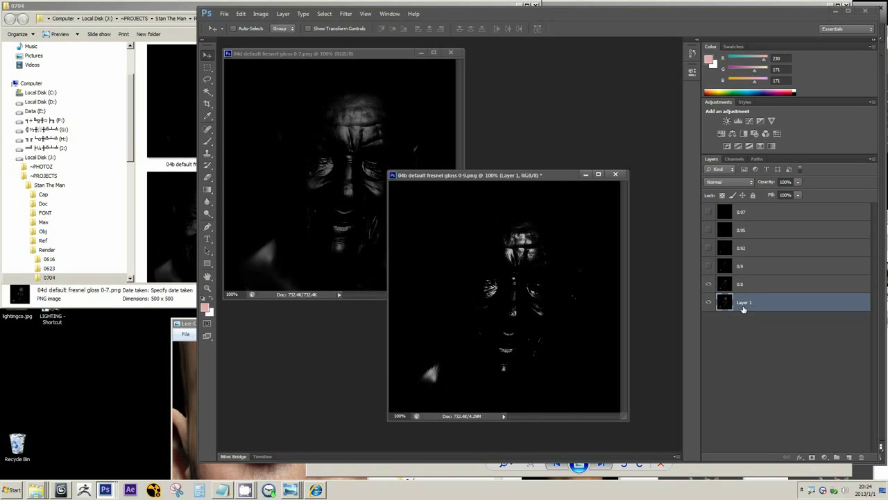
pyautogui.doubleClick(744, 303)
pyautogui.write('0.7')
pyautogui.press('Return')
pyautogui.click(709, 284)
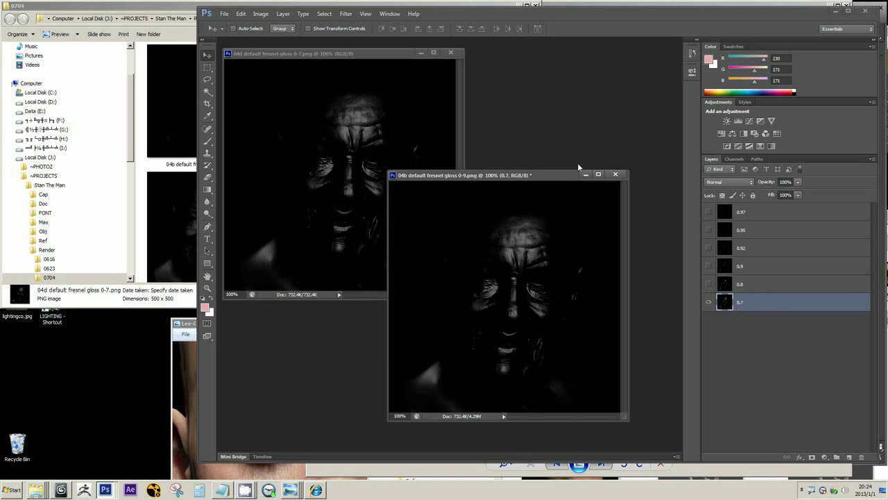
pyautogui.click(450, 53)
# Step: Add 04e default fresnel gloss 0-6.png to the gloss 0-9 document below 0.7 as a layer named 0.6 and close the source image
pyautogui.click(176, 32)
pyautogui.click(206, 238)
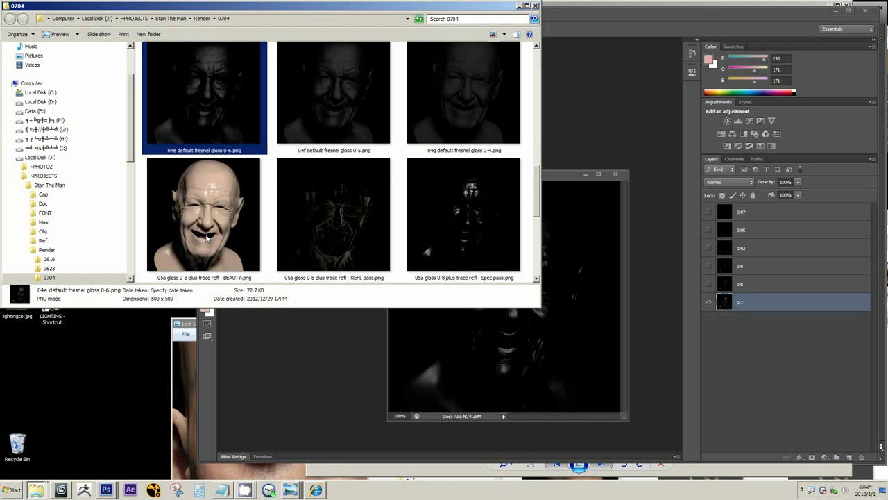
pyautogui.moveTo(195, 114); pyautogui.dragTo(587, 105)
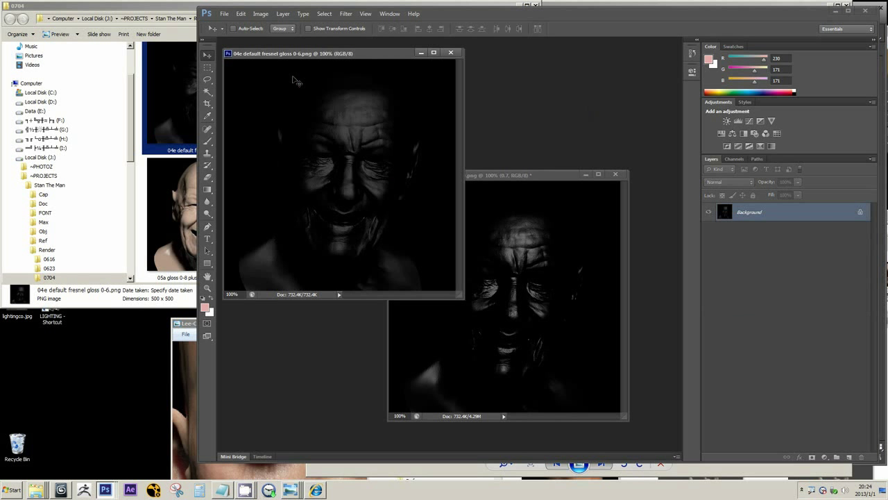
pyautogui.keyDown('shift'); pyautogui.moveTo(295, 78); pyautogui.dragTo(554, 299); pyautogui.keyUp('shift')
pyautogui.moveTo(719, 297); pyautogui.dragTo(744, 325)
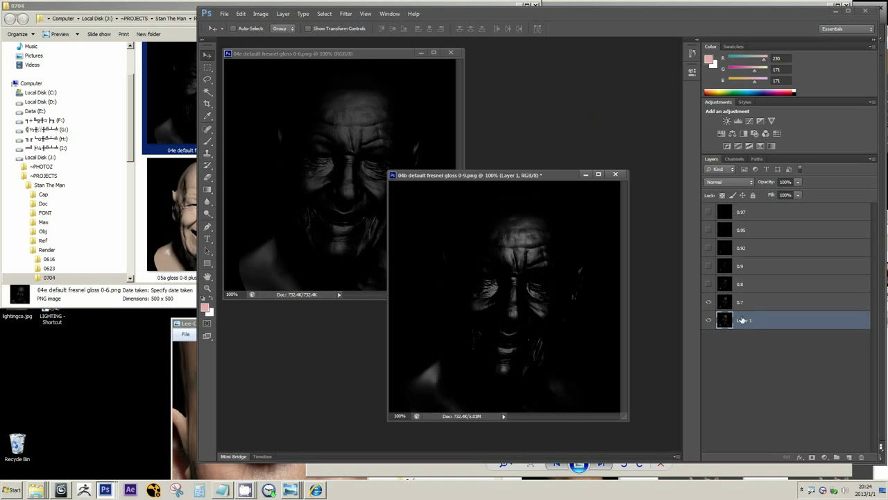
pyautogui.doubleClick(744, 320)
pyautogui.write('0.6')
pyautogui.press('Return')
pyautogui.click(450, 52)
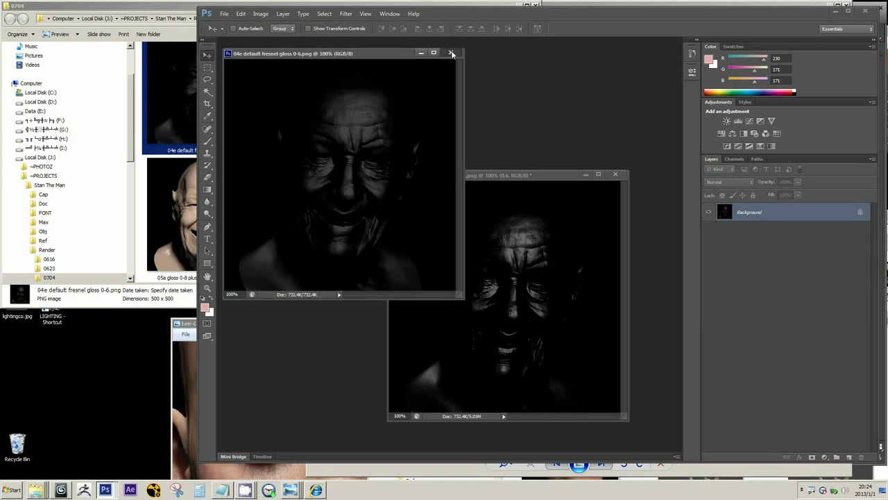
# Step: Add 04f default fresnel gloss 0-5.png to the gloss 0-9 document below 0.6 as a layer named 0.5 and close the source image
pyautogui.click(182, 83)
pyautogui.doubleClick(337, 97)
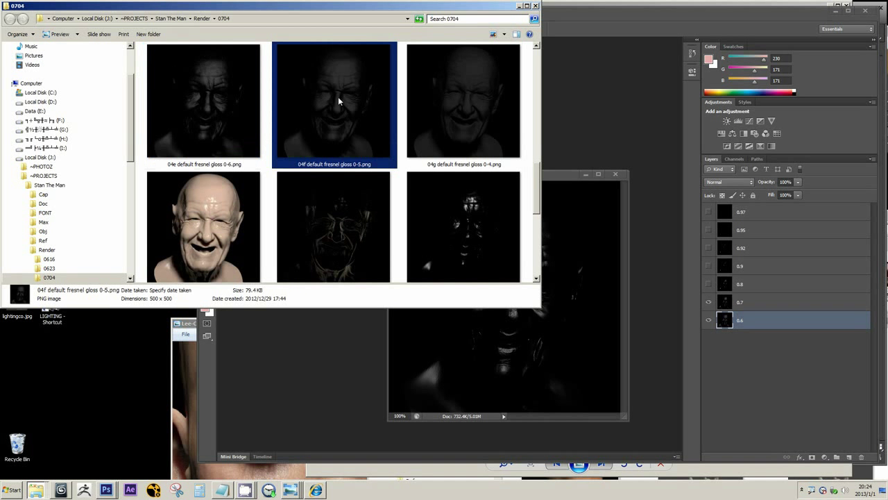
pyautogui.moveTo(484, 230); pyautogui.dragTo(486, 232)
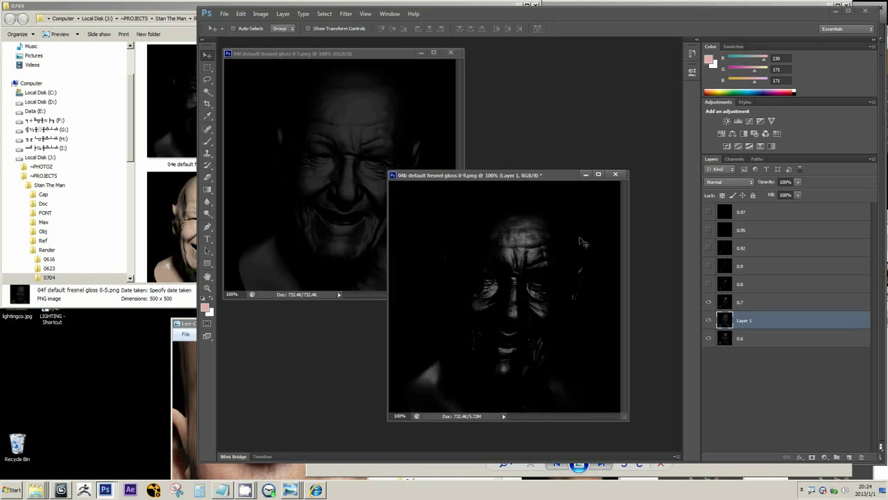
pyautogui.doubleClick(746, 338)
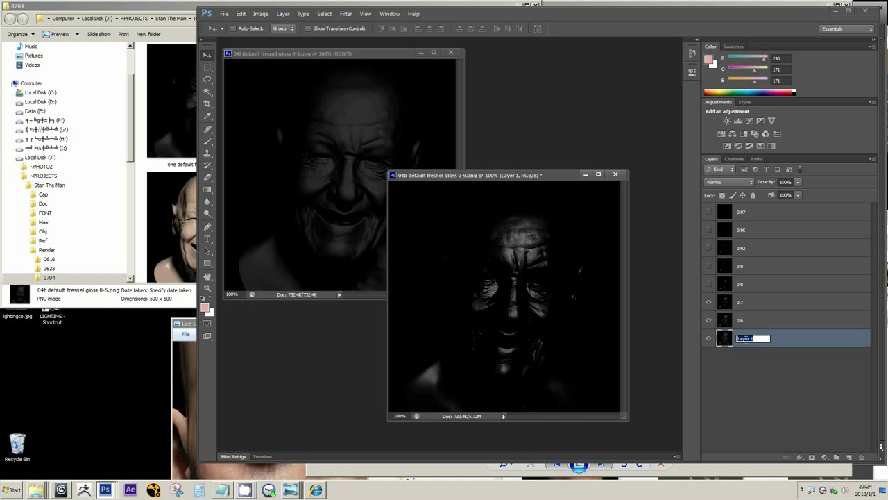
pyautogui.write('0.5')
pyautogui.press('Return')
pyautogui.click(451, 53)
# Step: Add 04g default fresnel gloss 0-4.png to the gloss 0-9 document below 0.5 as a layer named 0.4 and close the source image
pyautogui.click(190, 26)
pyautogui.moveTo(444, 107); pyautogui.dragTo(592, 123)
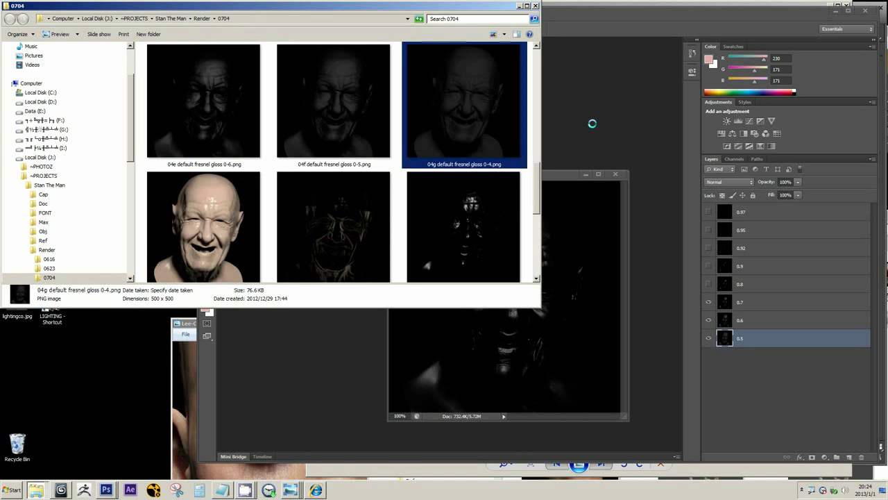
pyautogui.moveTo(372, 110); pyautogui.dragTo(541, 306)
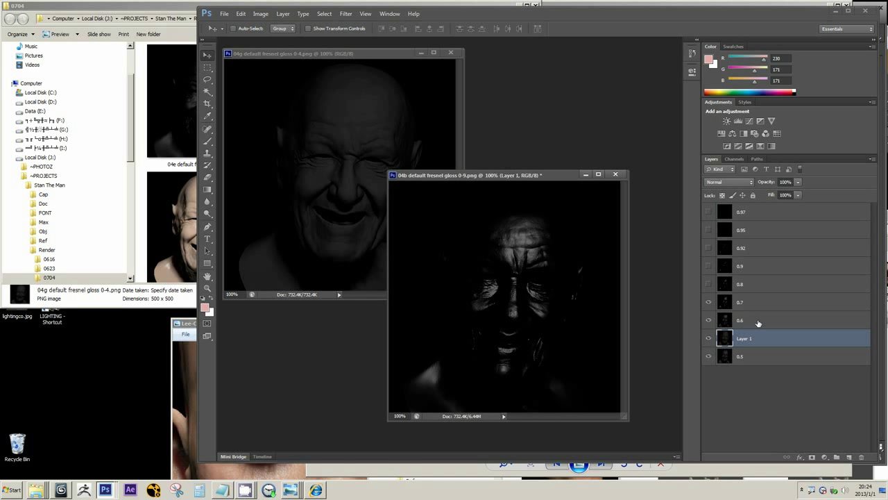
pyautogui.moveTo(749, 341); pyautogui.dragTo(740, 364)
pyautogui.doubleClick(741, 356)
pyautogui.write('0.4')
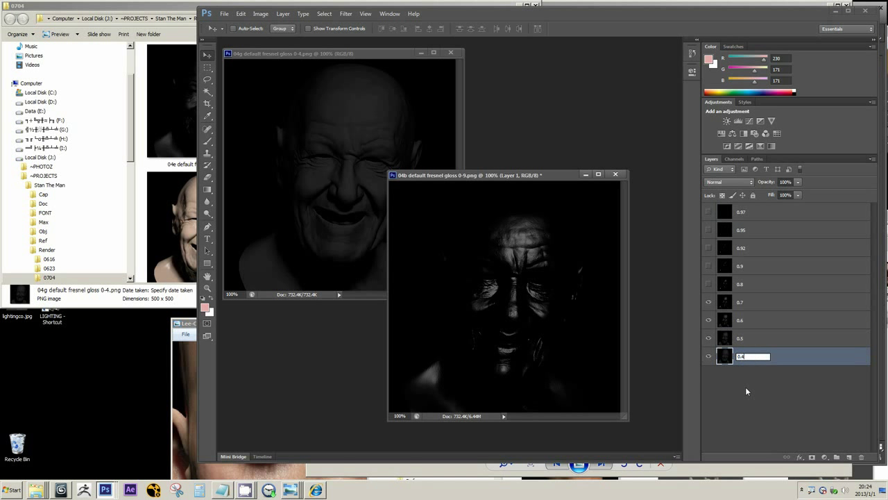
pyautogui.press('Return')
pyautogui.click(452, 53)
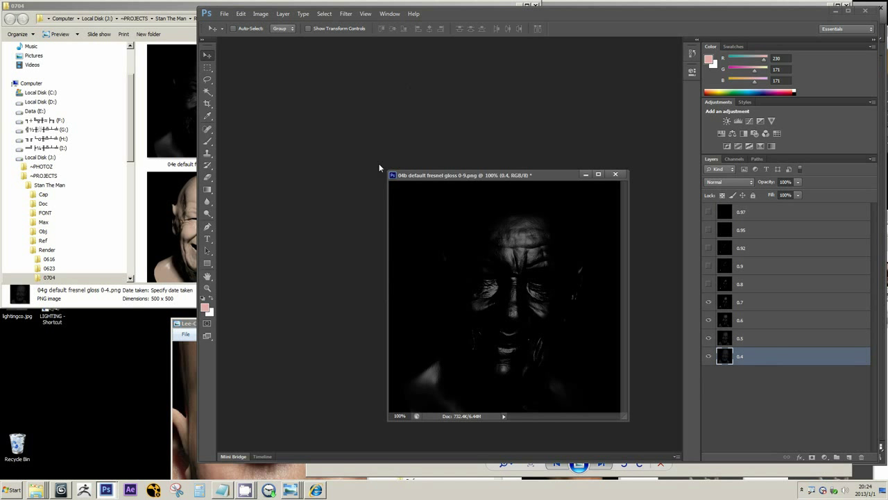
# Step: Move the gloss 0-9 document and the Photoshop window out of the way and switch to 3ds Max
pyautogui.moveTo(534, 182); pyautogui.dragTo(166, 177)
pyautogui.moveTo(449, 14); pyautogui.dragTo(345, 407)
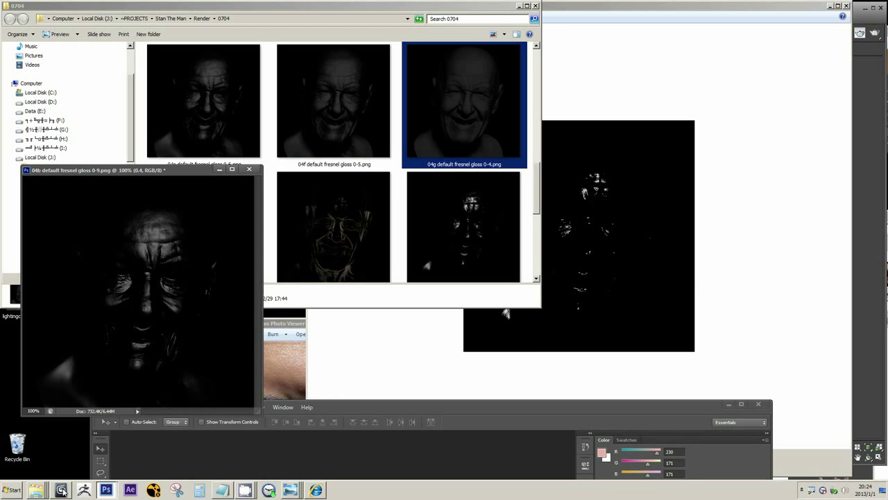
pyautogui.click(84, 489)
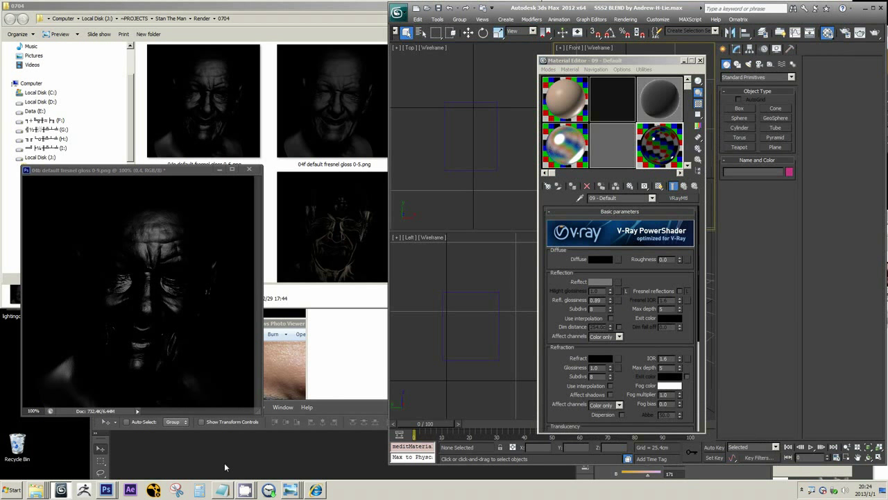
# Step: Change the 09 - Default material to VRayFastSSS2 and set its specular glossiness to 0.9
pyautogui.click(678, 198)
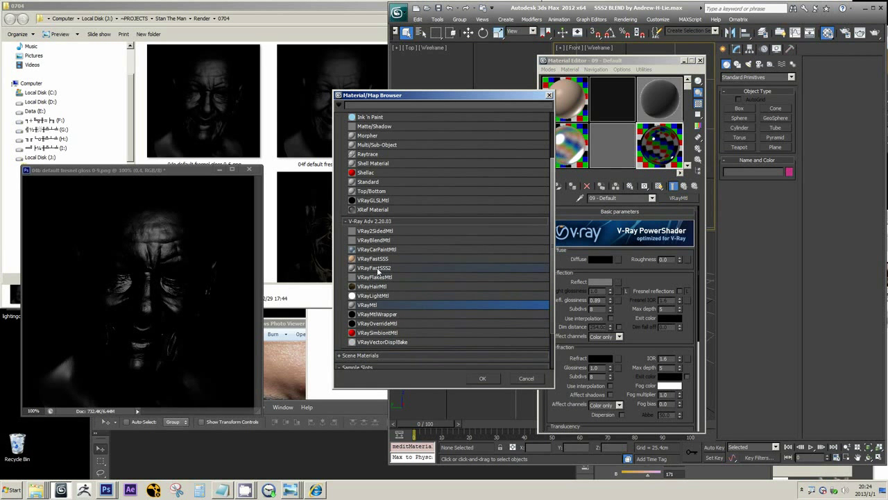
pyautogui.click(378, 270)
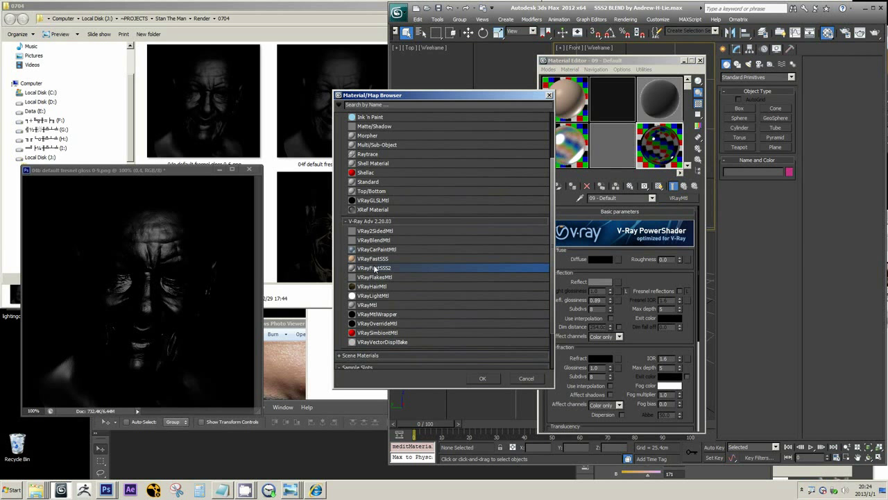
pyautogui.doubleClick(375, 269)
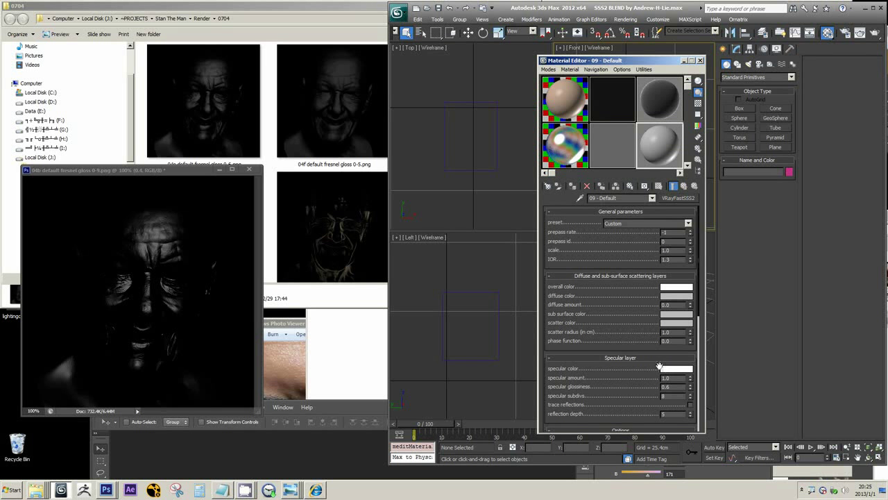
pyautogui.doubleClick(666, 386)
pyautogui.write('0.9')
# Step: Switch to Photoshop, show layer 0.9 and arrange the gloss 0-9 document and the layer list side by side
pyautogui.click(199, 168)
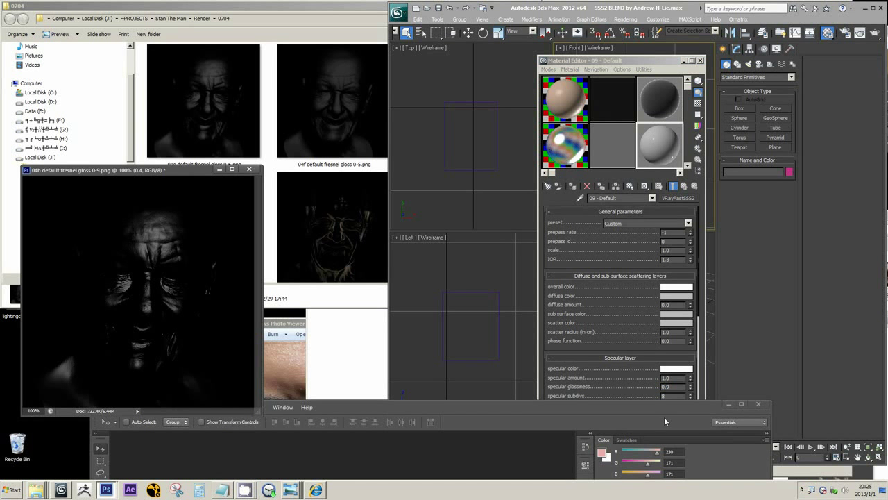
pyautogui.moveTo(664, 421); pyautogui.dragTo(342, 84)
pyautogui.click(288, 333)
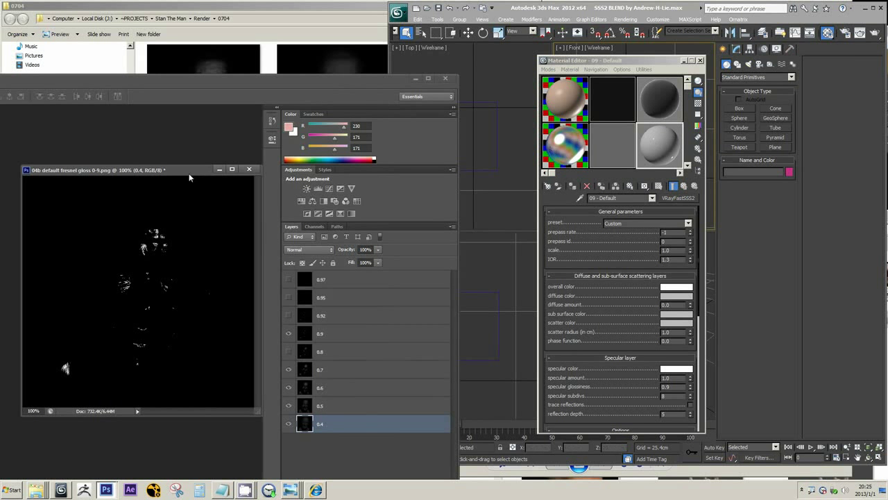
pyautogui.moveTo(189, 174); pyautogui.dragTo(559, 87)
pyautogui.moveTo(320, 79); pyautogui.dragTo(206, 80)
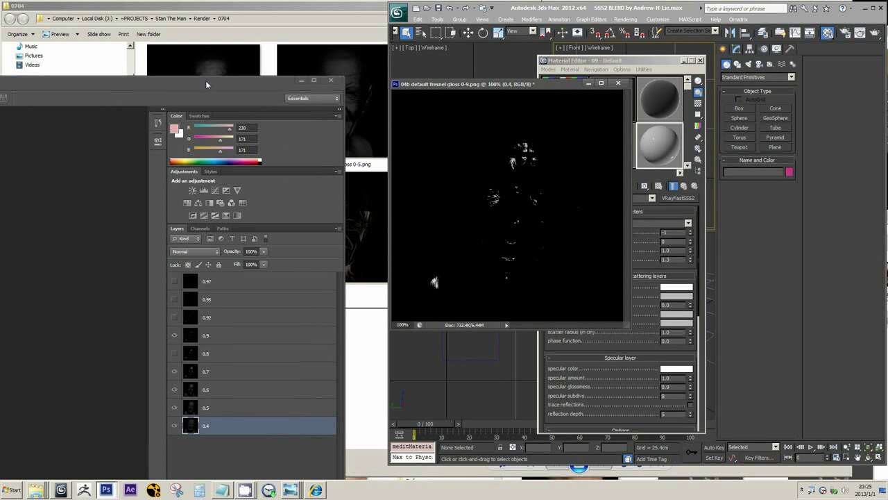
# Step: Hide layer 0.9, then set the 09 - Default material's specular glossiness to 0.8 in 3ds Max and clear away the 0704 folder window
pyautogui.click(174, 335)
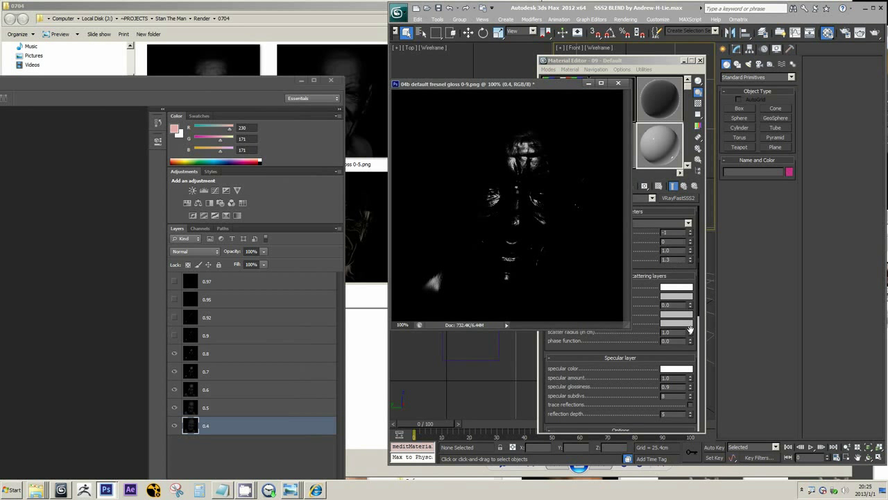
pyautogui.click(673, 386)
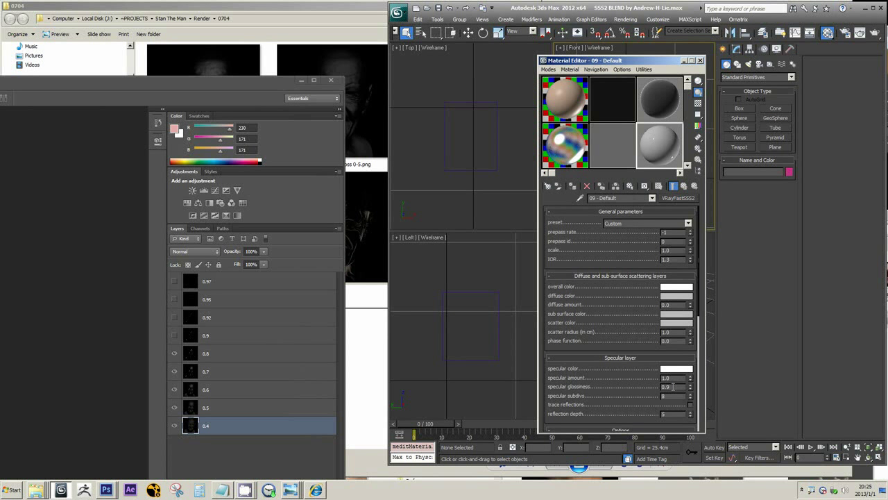
pyautogui.click(321, 6)
pyautogui.click(525, 6)
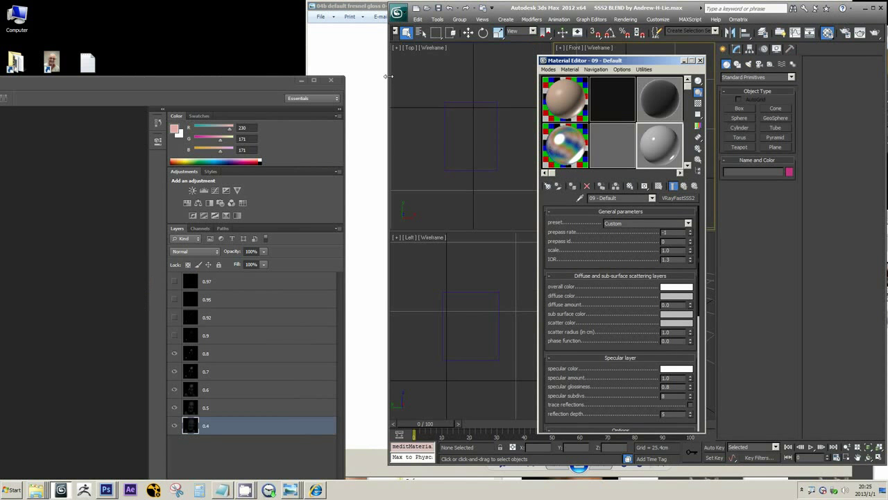
# Step: Bring the gloss 0-9 document back in front in Photoshop and hide layers 0.8 and 0.7 to inspect the softer highlights
pyautogui.click(276, 102)
pyautogui.moveTo(471, 89); pyautogui.dragTo(401, 81)
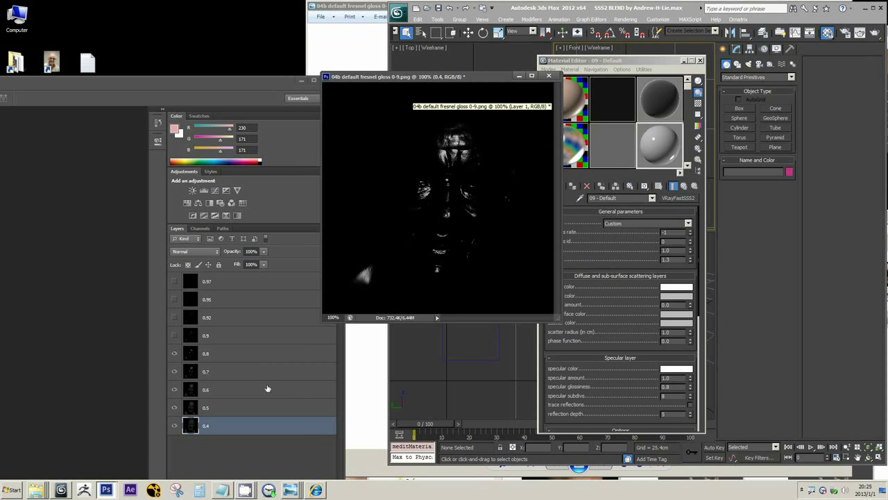
pyautogui.click(173, 353)
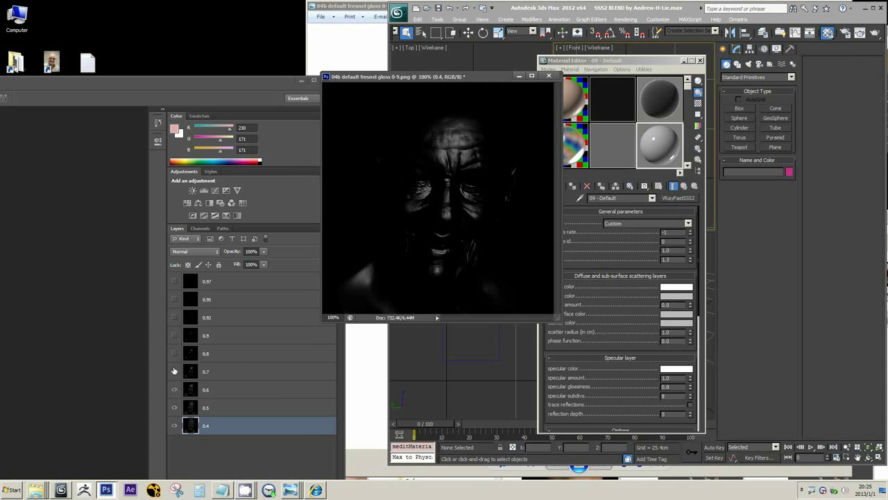
pyautogui.click(174, 372)
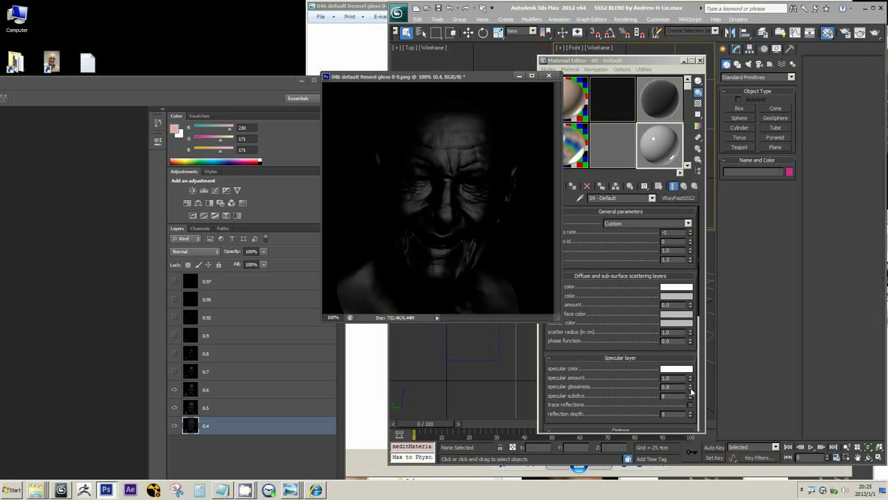
# Step: Set the material's specular glossiness to 0.7 and then 0.6 in 3ds Max, and hide layers 0.6 and 0.5 in Photoshop
pyautogui.doubleClick(672, 386)
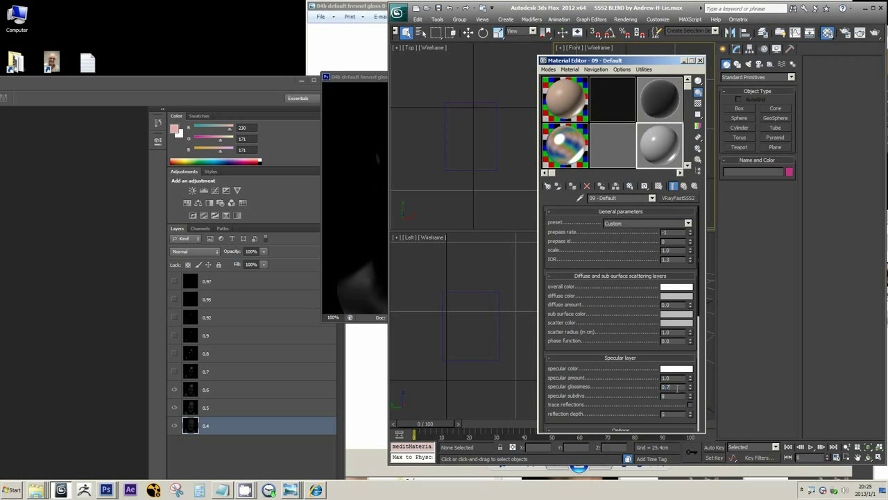
pyautogui.doubleClick(673, 387)
pyautogui.moveTo(357, 79); pyautogui.dragTo(403, 85)
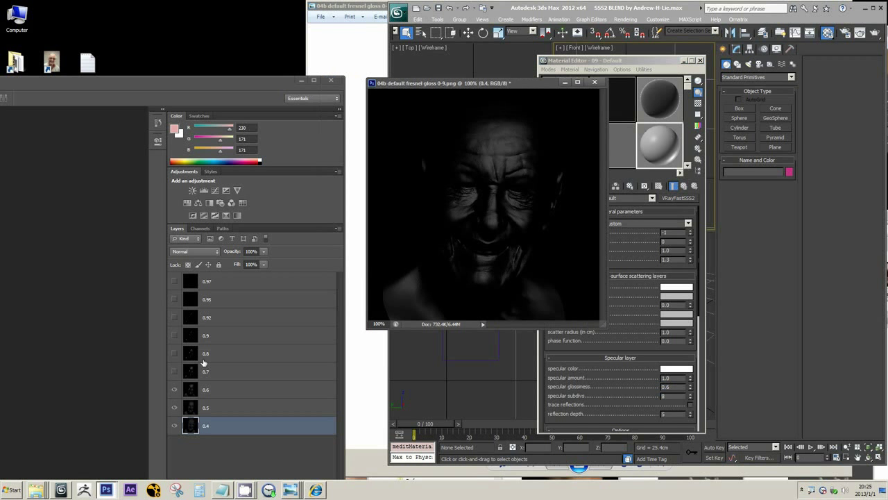
pyautogui.click(175, 390)
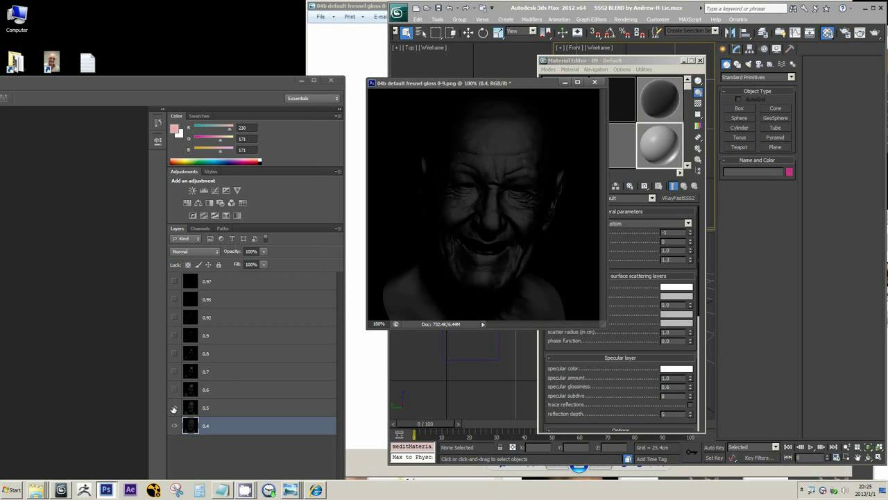
pyautogui.click(174, 409)
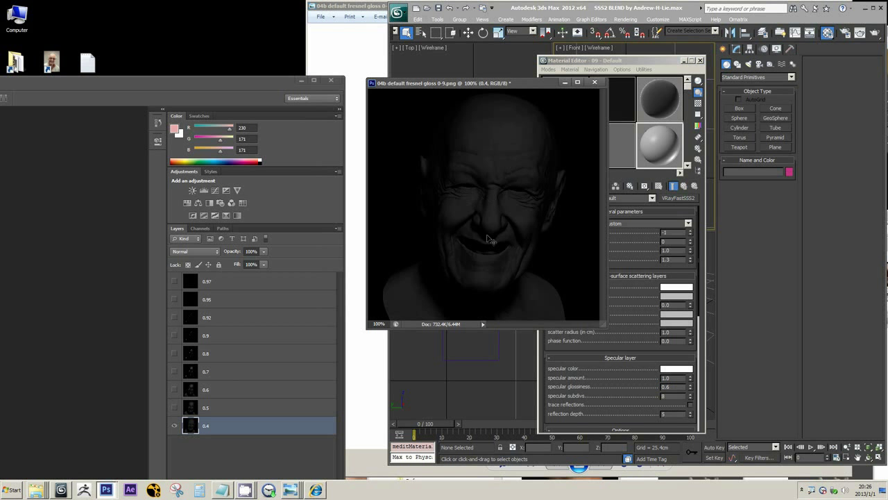
# Step: Show layers 0.5, 0.6 and 0.7 again in ascending gloss order
pyautogui.click(174, 408)
pyautogui.click(174, 389)
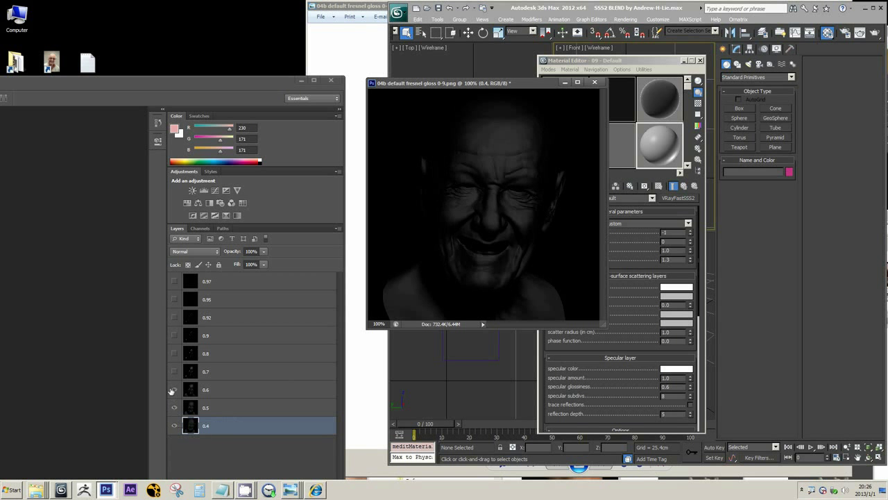
pyautogui.click(174, 372)
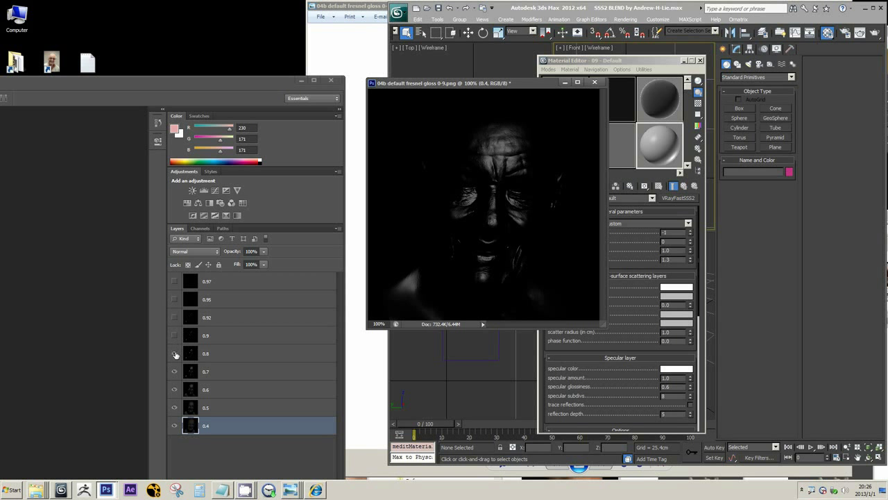
# Step: Toggle layer 0.8 on and off repeatedly to compare its highlights with layer 0.7, leaving it shown
pyautogui.click(175, 354)
pyautogui.click(175, 354)
pyautogui.click(175, 354)
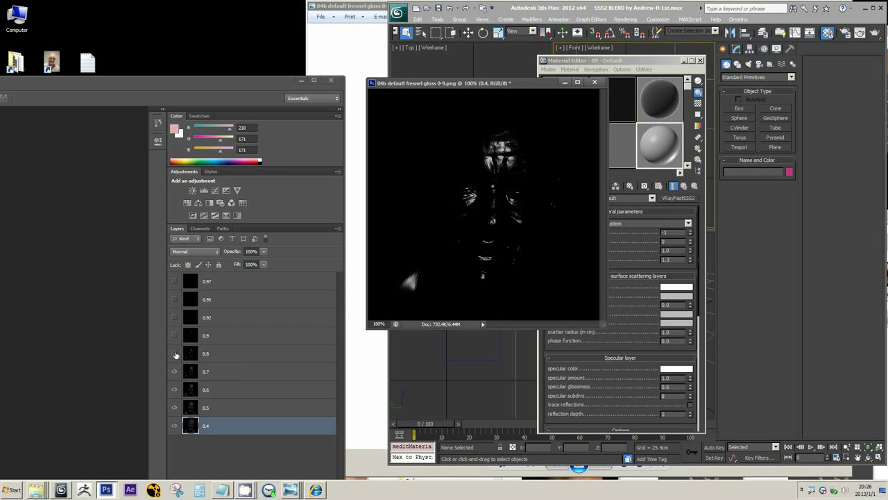
pyautogui.click(175, 354)
pyautogui.click(175, 354)
pyautogui.click(175, 354)
pyautogui.click(175, 354)
pyautogui.click(175, 354)
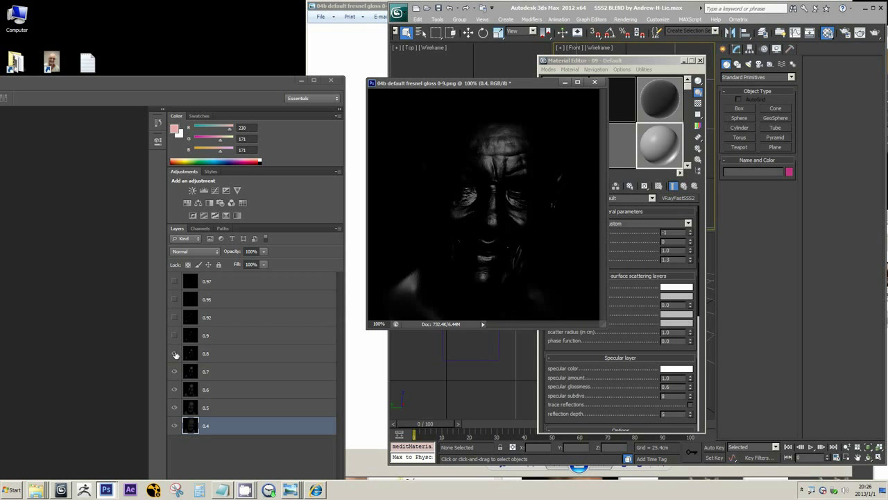
pyautogui.click(175, 354)
pyautogui.click(175, 354)
pyautogui.click(175, 354)
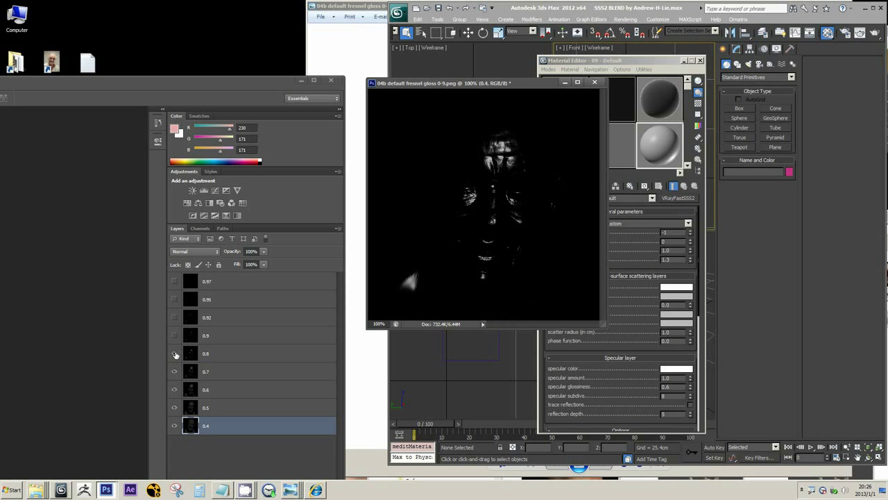
# Step: Select layer 0.9 and toggle its visibility to compare it with layer 0.8, leaving it shown
pyautogui.click(174, 336)
pyautogui.click(204, 336)
pyautogui.click(173, 337)
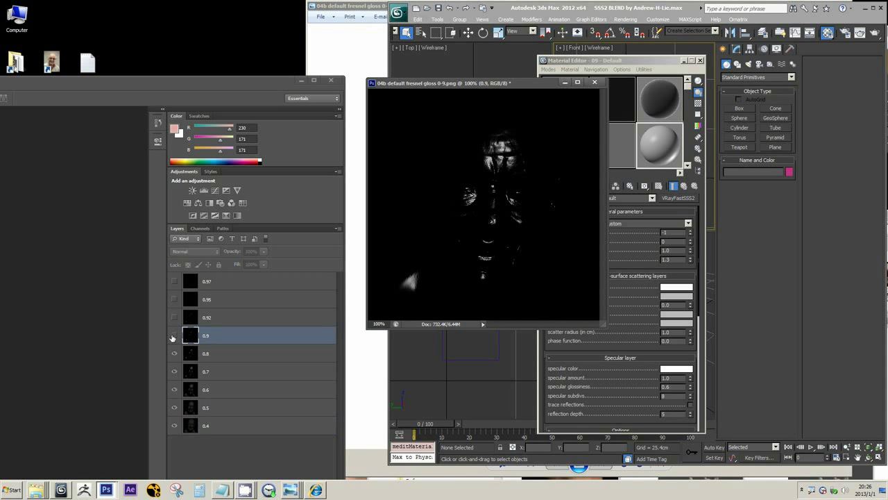
pyautogui.click(173, 336)
pyautogui.click(173, 337)
pyautogui.click(174, 336)
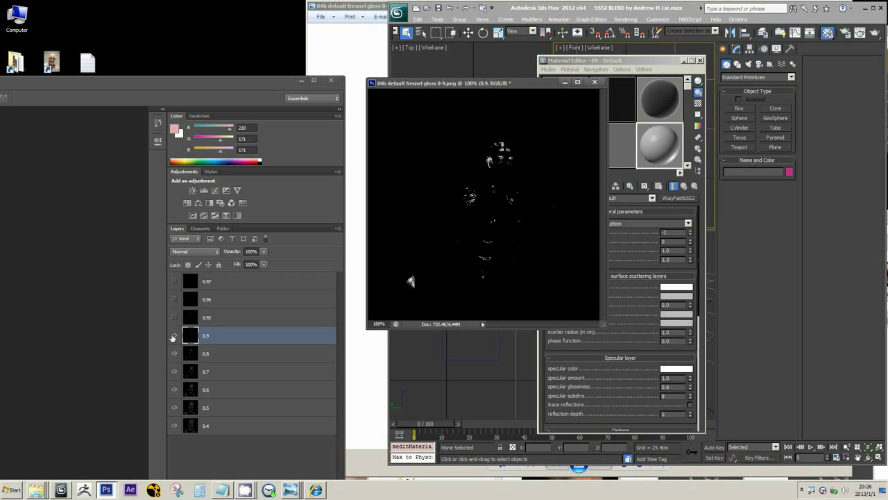
# Step: Select layer 0.92 and show it over layer 0.9 to compare their highlights
pyautogui.click(210, 319)
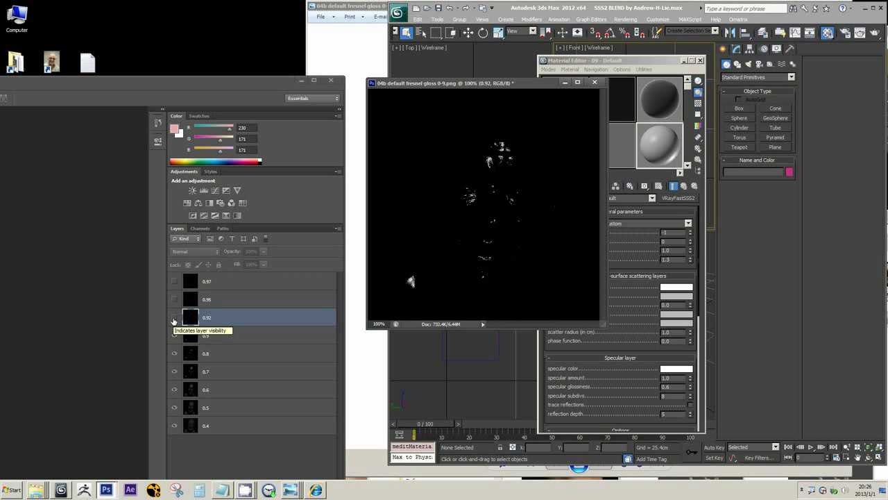
pyautogui.click(174, 319)
pyautogui.click(174, 320)
pyautogui.click(175, 319)
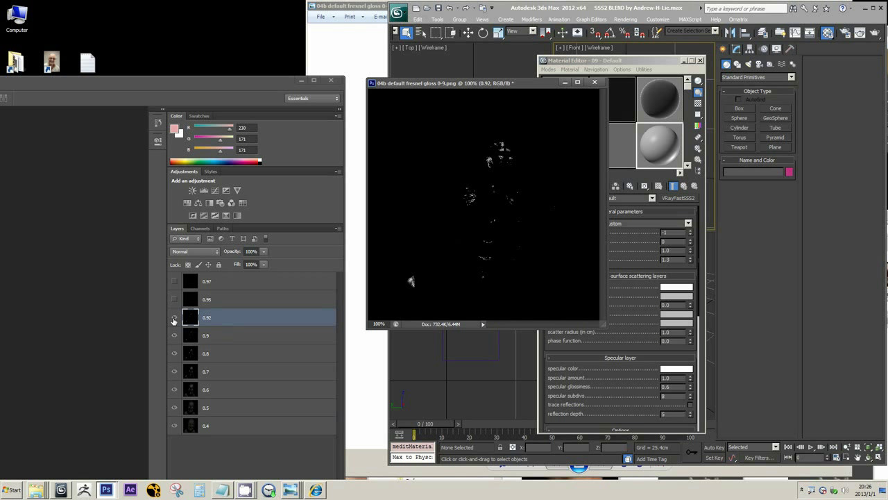
# Step: Select layer 0.95 and toggle its visibility to compare it with layer 0.92, leaving it shown
pyautogui.click(208, 300)
pyautogui.click(174, 301)
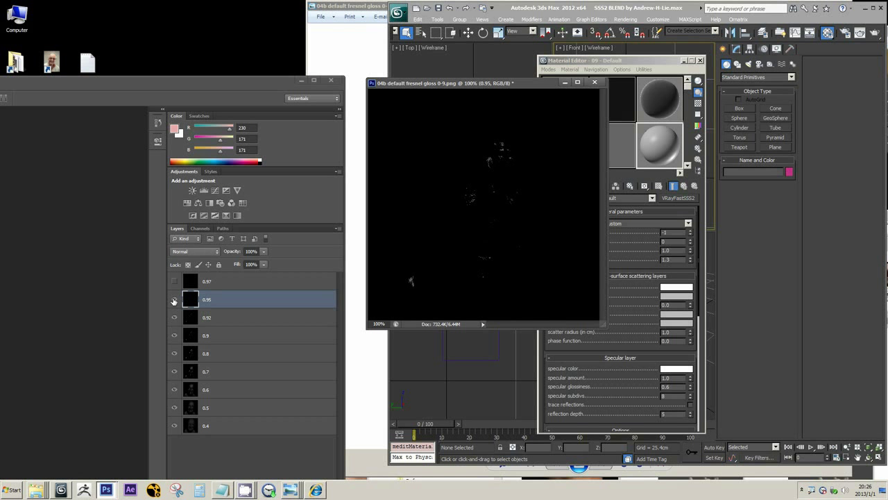
pyautogui.click(174, 301)
pyautogui.click(174, 301)
pyautogui.click(174, 301)
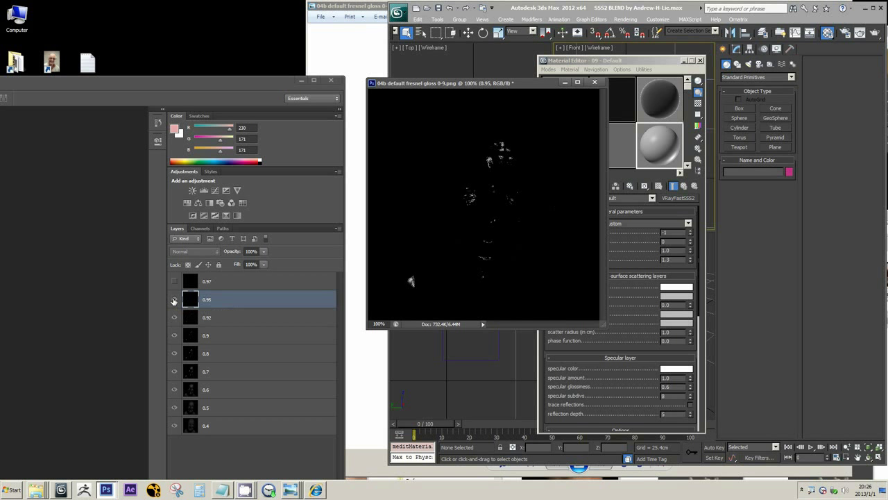
pyautogui.click(174, 300)
pyautogui.click(174, 300)
pyautogui.click(174, 300)
pyautogui.click(174, 301)
# Step: Select and show layer 0.97, and enlarge the document to 200% to examine the tiny highlights on the face
pyautogui.click(208, 282)
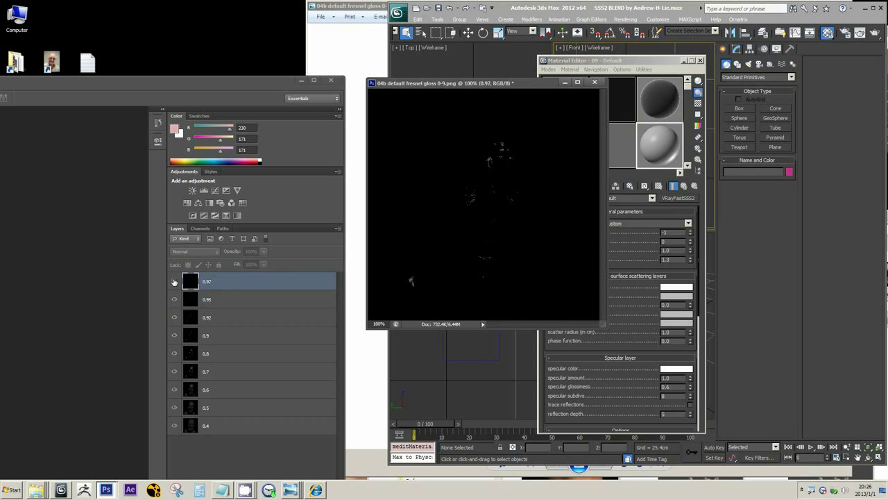
pyautogui.click(174, 282)
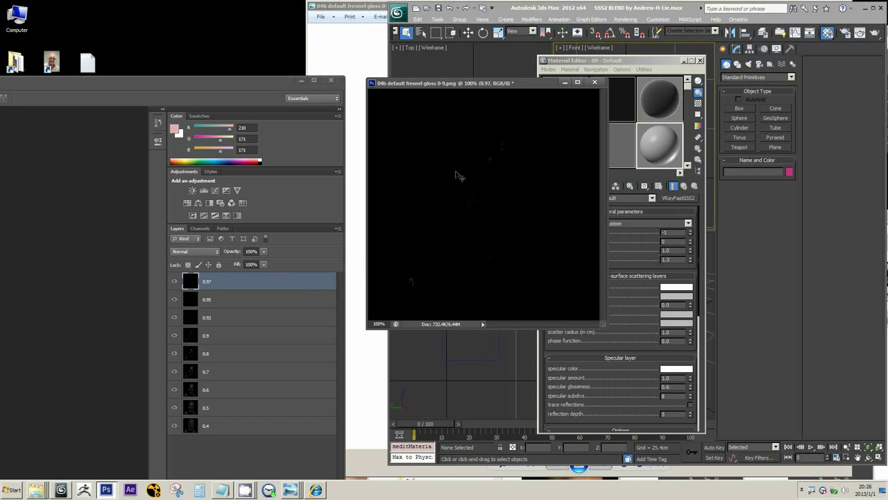
pyautogui.press('z')
pyautogui.click(477, 165)
pyautogui.click(477, 165)
pyautogui.click(477, 165)
pyautogui.keyDown('alt'); pyautogui.click(469, 260); pyautogui.keyUp('alt')
pyautogui.keyDown('alt'); pyautogui.click(468, 260); pyautogui.keyUp('alt')
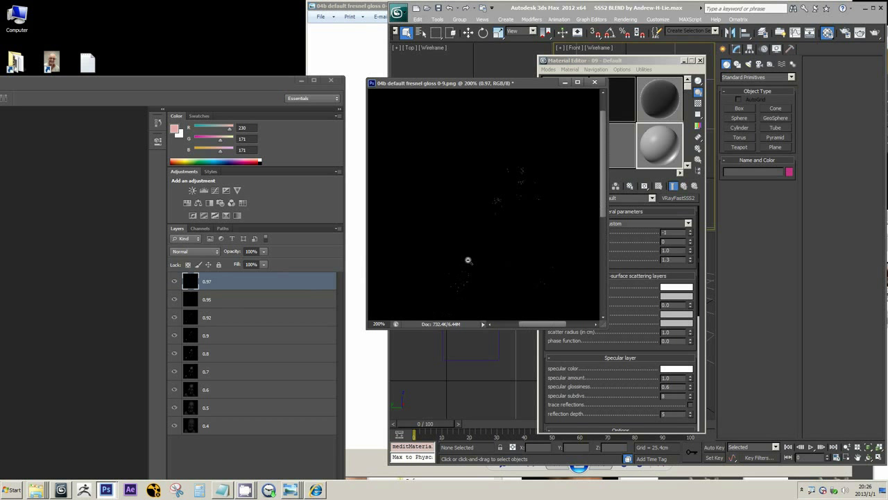
# Step: Move the Photoshop window aside, place Lee-Comp-Big_004.jpg from Windows Photo Viewer beside it and close the gloss 0-9 image preview
pyautogui.moveTo(229, 83); pyautogui.dragTo(692, 184)
pyautogui.moveTo(291, 489)
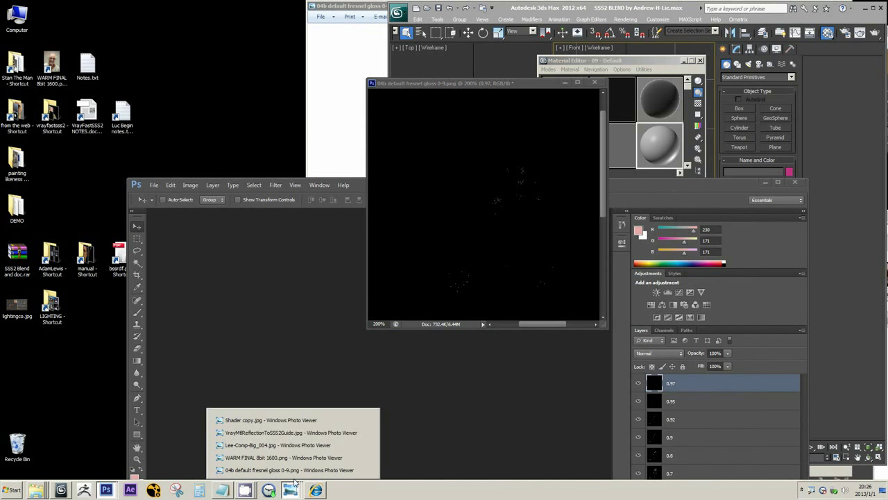
pyautogui.click(296, 472)
pyautogui.click(291, 489)
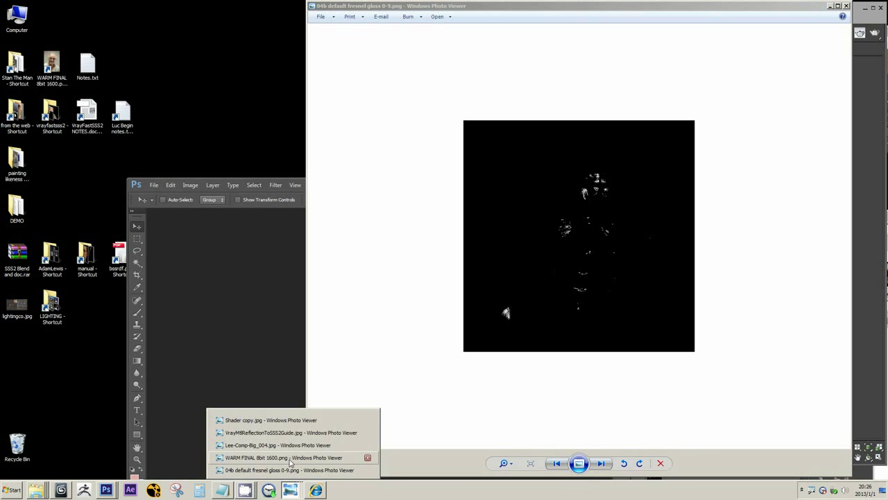
pyautogui.click(295, 445)
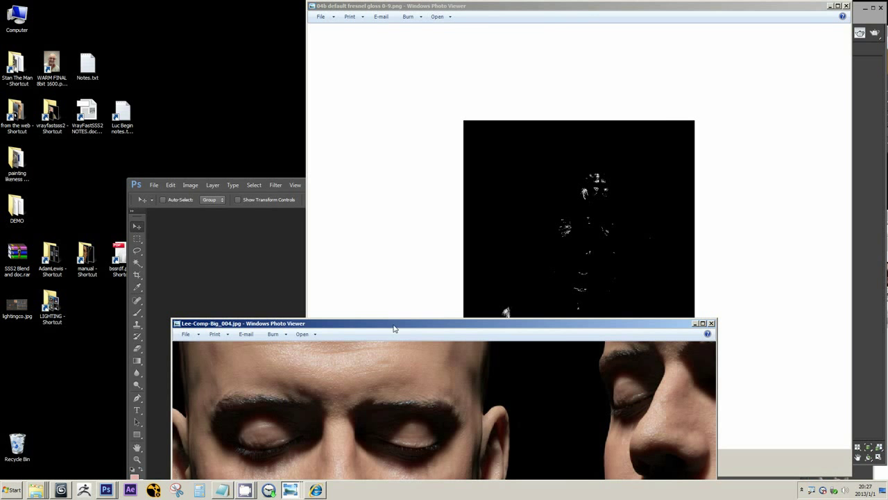
pyautogui.moveTo(395, 328); pyautogui.dragTo(196, 61)
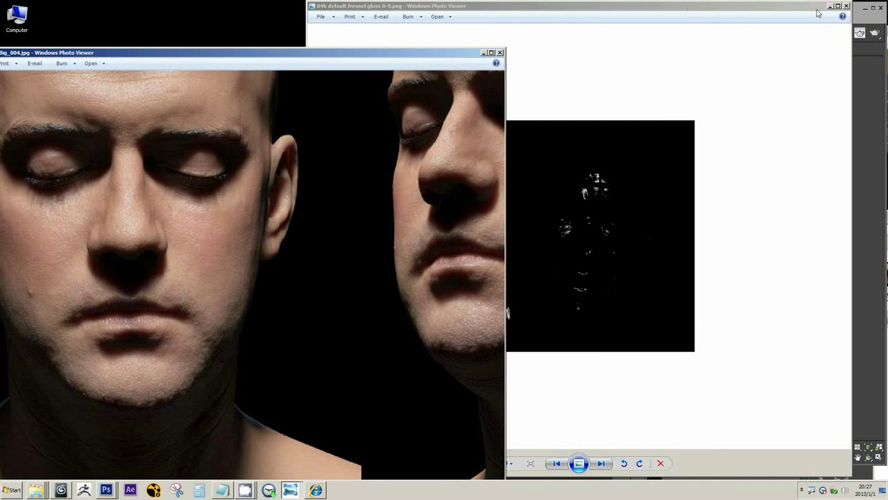
pyautogui.click(847, 7)
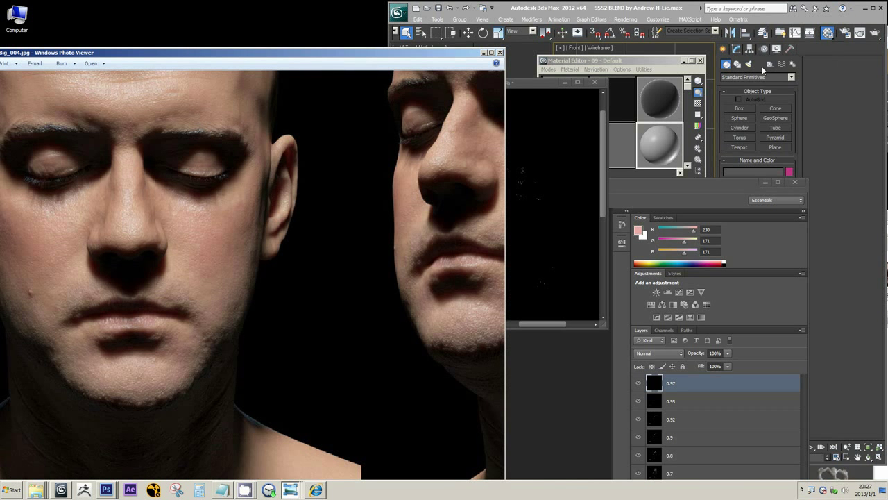
# Step: Return to the gloss 0-9 document in Photoshop and examine layer 0.97's pinpoint highlights at 200%
pyautogui.click(533, 87)
pyautogui.keyDown('alt'); pyautogui.click(472, 194); pyautogui.keyUp('alt')
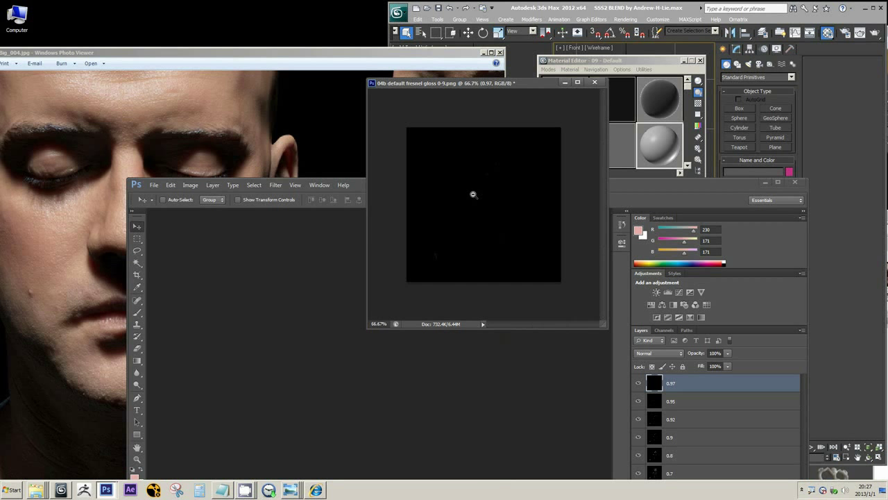
pyautogui.keyDown('ctrl'); pyautogui.click(495, 187); pyautogui.keyUp('ctrl')
pyautogui.keyDown('ctrl'); pyautogui.click(494, 187); pyautogui.keyUp('ctrl')
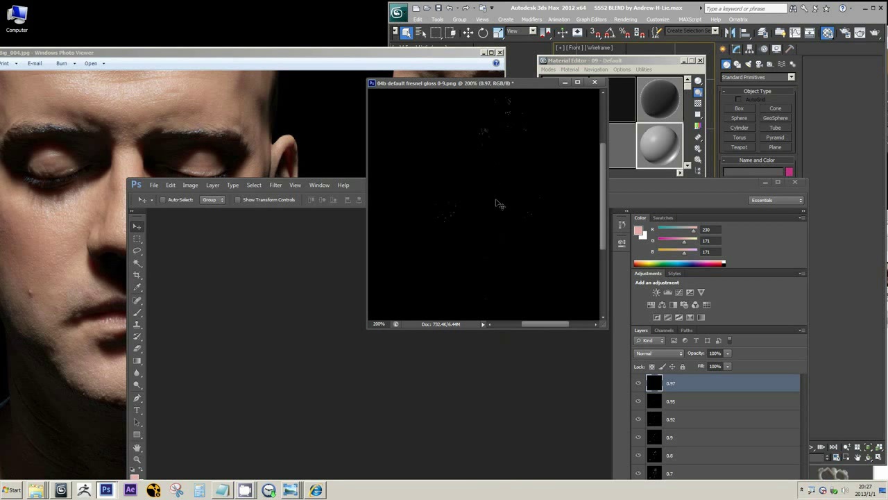
# Step: Examine the fine forehead highlights in Lee-Comp-Big_004.jpg up close, then return to the gloss 0-9 document at 66.7%
pyautogui.click(256, 145)
pyautogui.scroll(4, 178, 123)
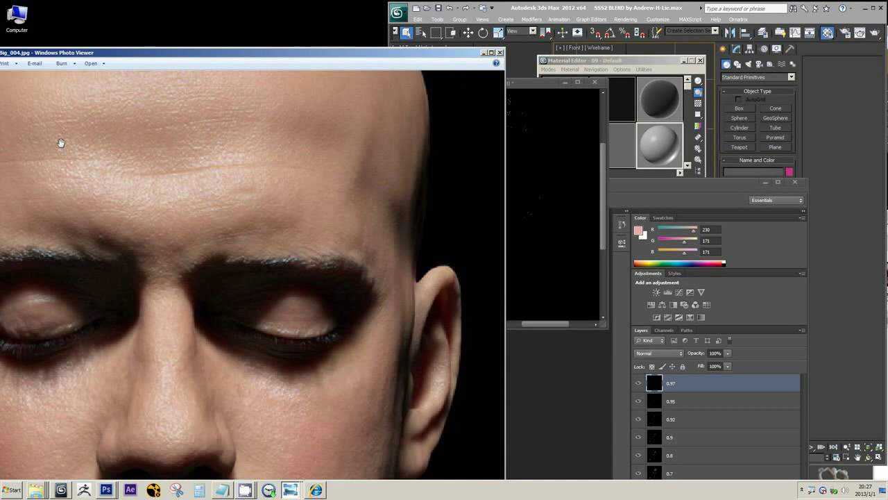
pyautogui.scroll(2, 79, 173)
pyautogui.scroll(1, 161, 183)
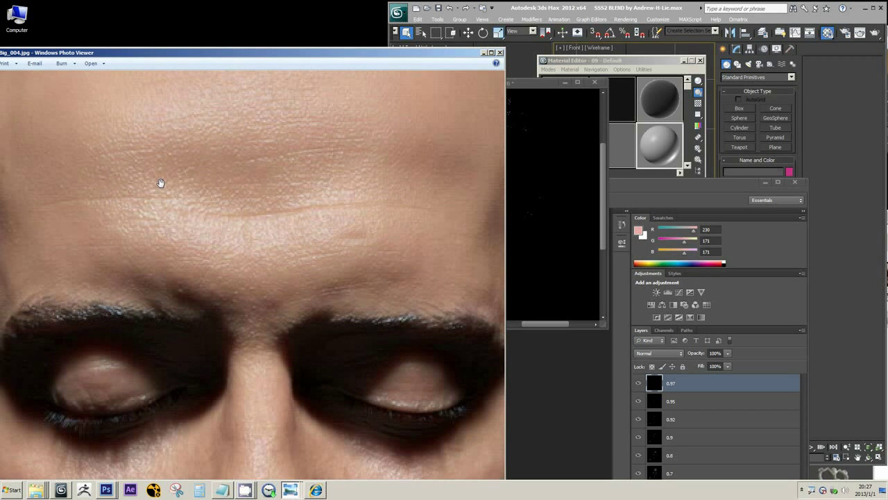
pyautogui.scroll(-3, 268, 168)
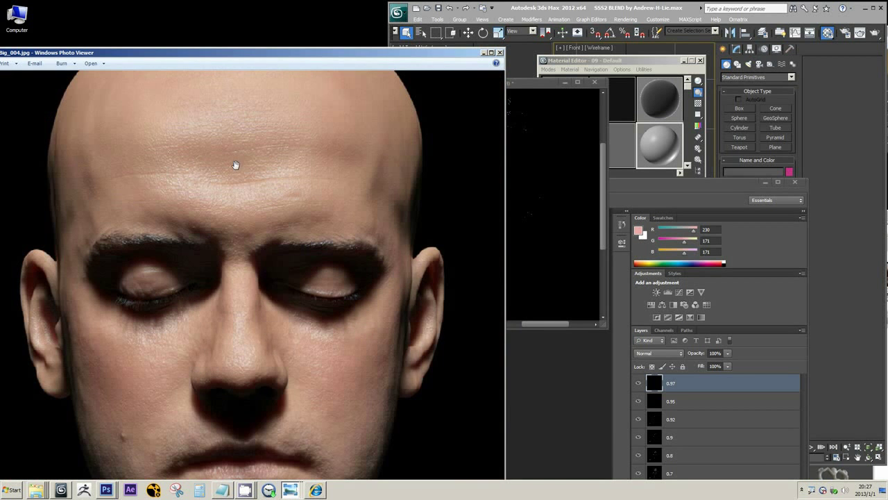
pyautogui.click(521, 87)
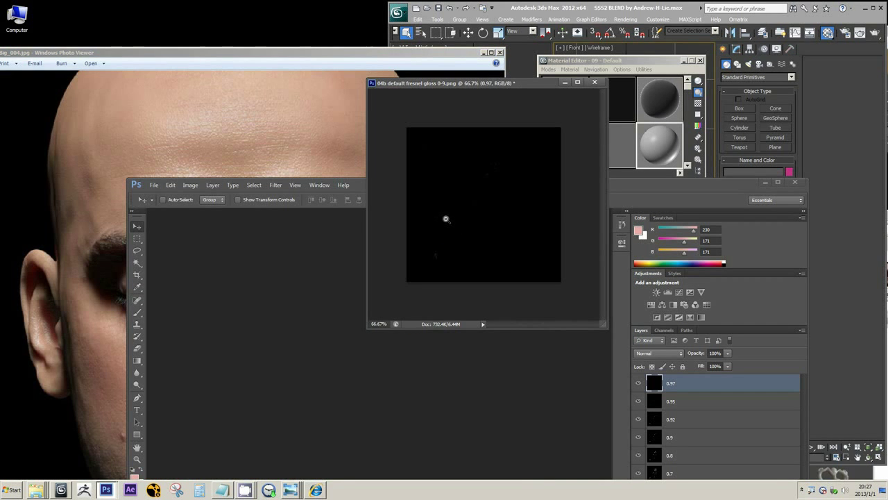
# Step: Return to Lee-Comp-Big_004.jpg in Windows Photo Viewer and examine the front-facing head's forehead and face highlights at several magnifications
pyautogui.click(336, 53)
pyautogui.scroll(-1, 263, 192)
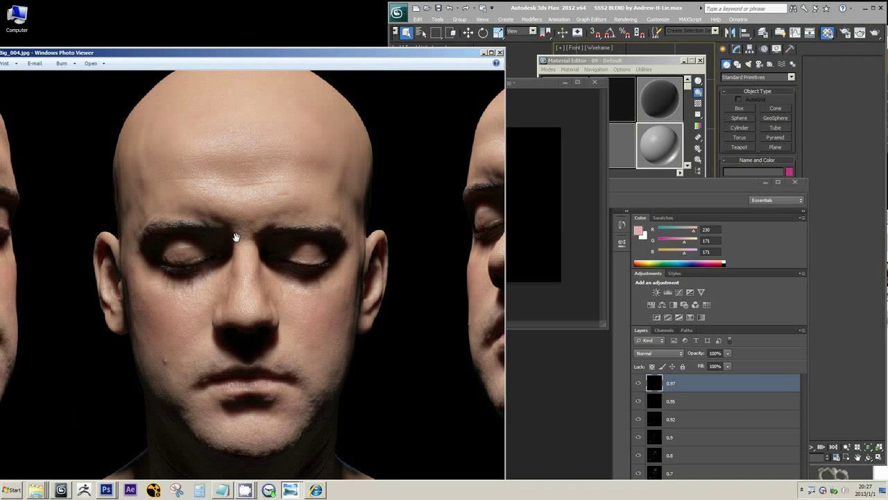
pyautogui.moveTo(206, 271); pyautogui.dragTo(218, 234)
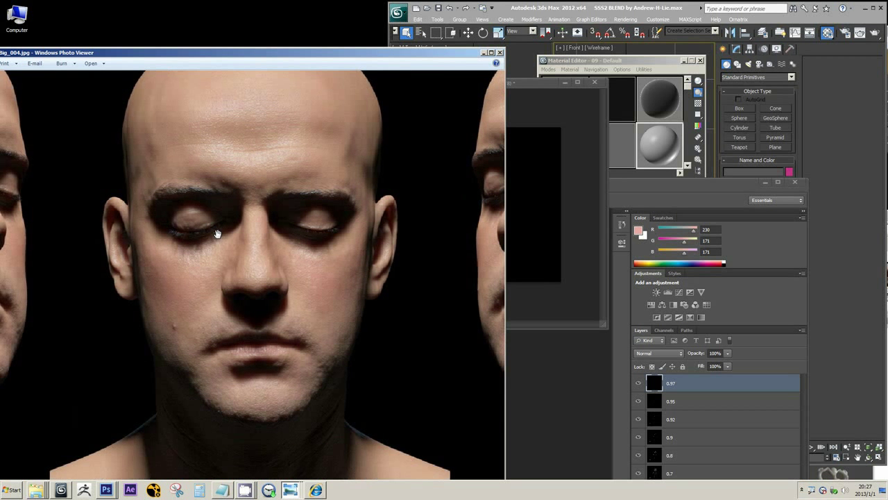
pyautogui.scroll(1, 224, 215)
pyautogui.scroll(-1, 226, 215)
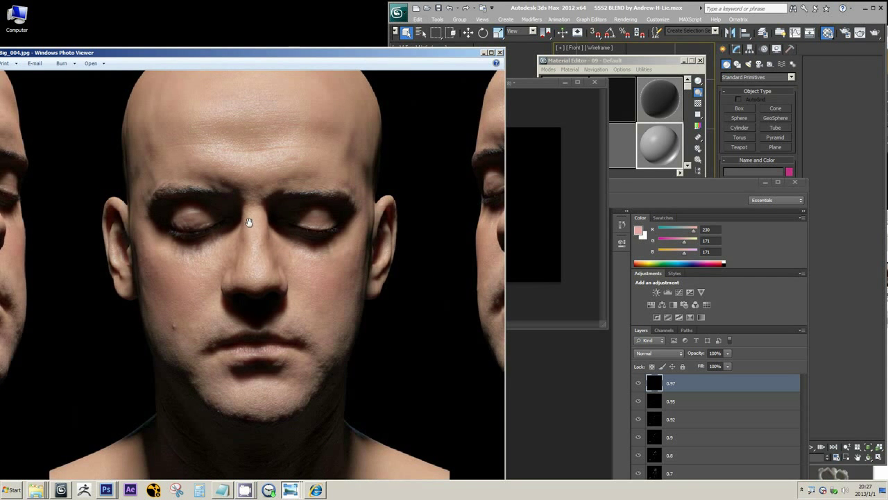
pyautogui.scroll(-1, 309, 240)
pyautogui.scroll(1, 284, 226)
pyautogui.scroll(1, 208, 198)
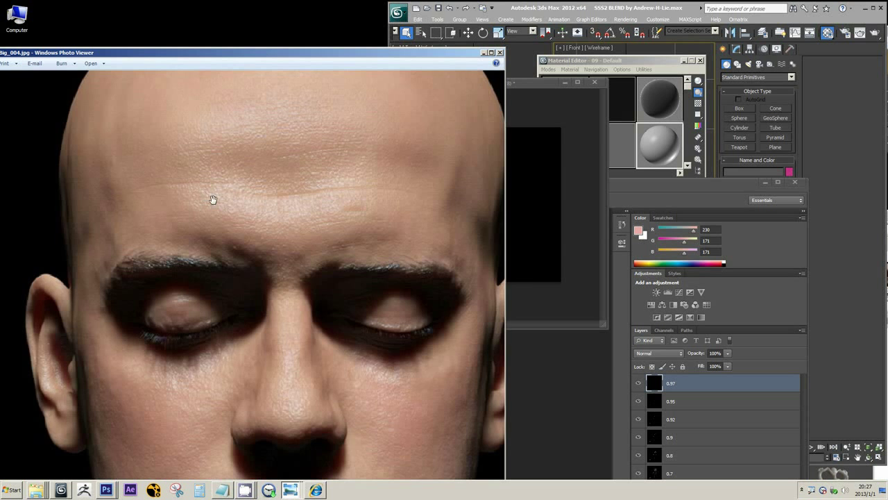
# Step: Examine the cheek and nose highlights on the right-hand three-quarter head in Lee-Comp-Big_004.jpg
pyautogui.scroll(-1, 220, 209)
pyautogui.scroll(-1, 281, 246)
pyautogui.moveTo(470, 267); pyautogui.dragTo(365, 271)
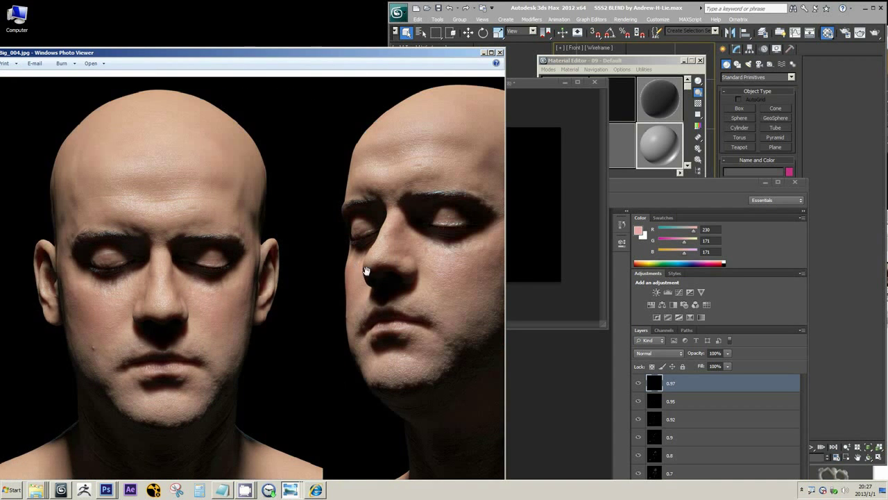
pyautogui.moveTo(476, 307); pyautogui.dragTo(399, 304)
pyautogui.scroll(3, 399, 304)
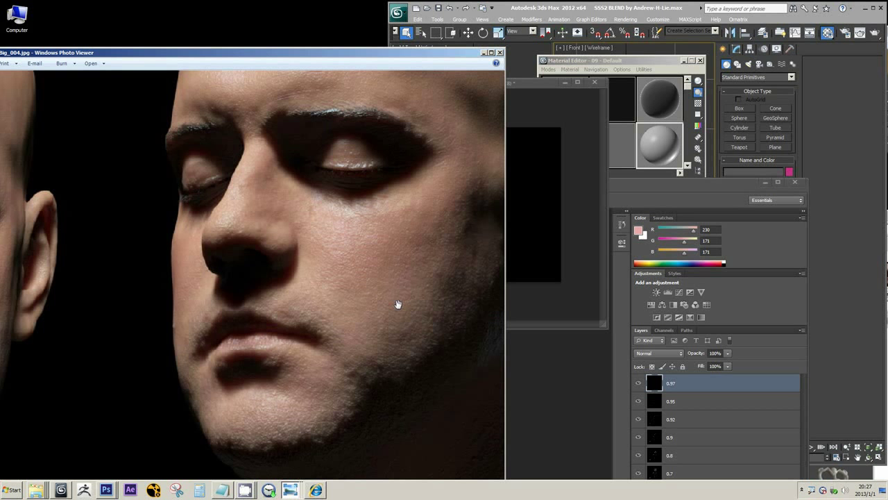
pyautogui.scroll(-2, 268, 241)
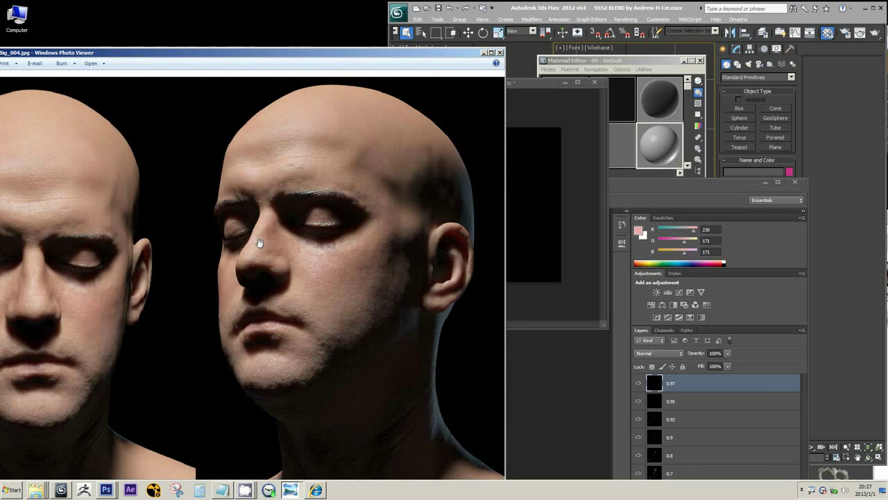
# Step: Move the photo viewer window fully into view and compare the skin highlights across all three heads in the reference image
pyautogui.moveTo(166, 55); pyautogui.dragTo(410, 43)
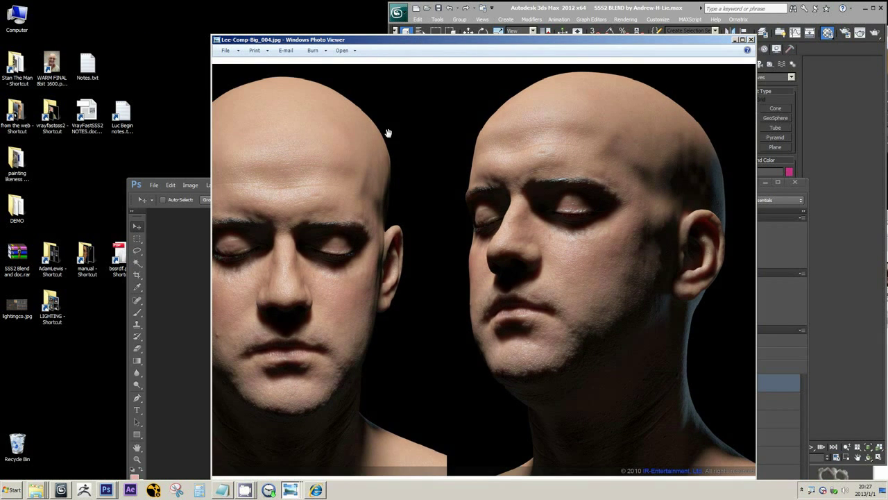
pyautogui.scroll(-2, 394, 158)
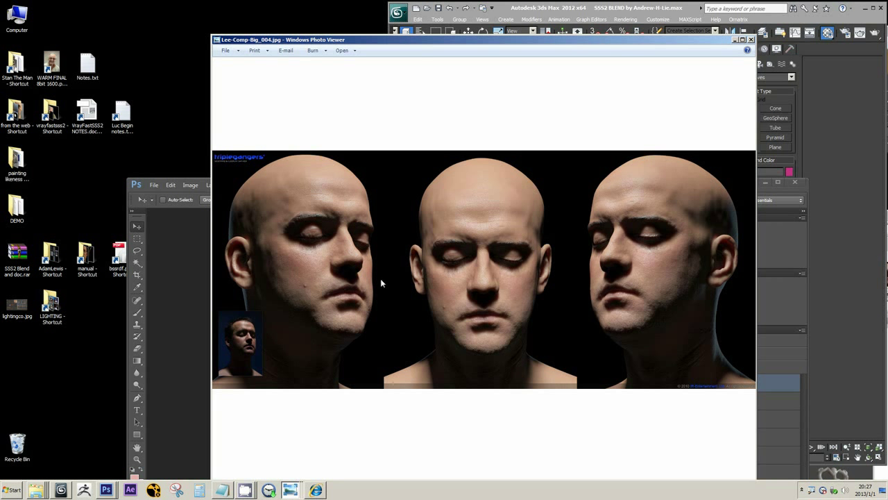
pyautogui.scroll(2, 378, 282)
pyautogui.scroll(2, 381, 282)
pyautogui.scroll(-2, 382, 282)
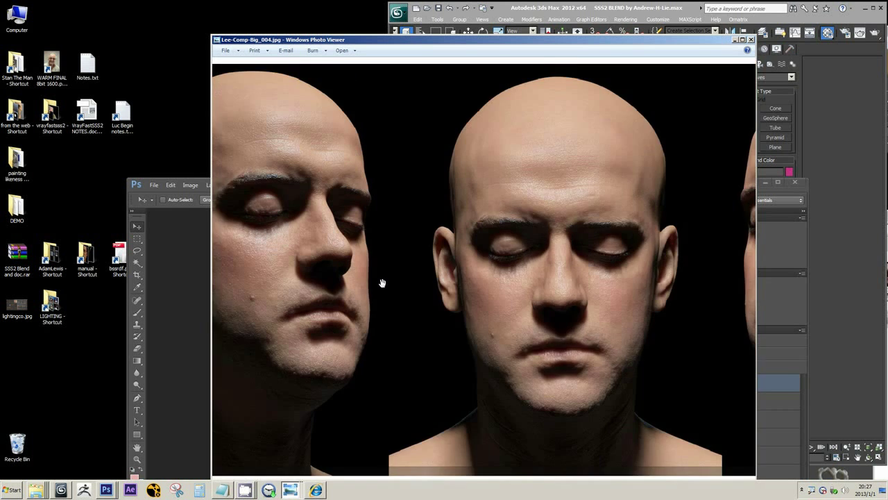
pyautogui.scroll(2, 383, 284)
pyautogui.moveTo(381, 284); pyautogui.dragTo(411, 271)
pyautogui.scroll(-1, 420, 278)
pyautogui.scroll(-1, 446, 283)
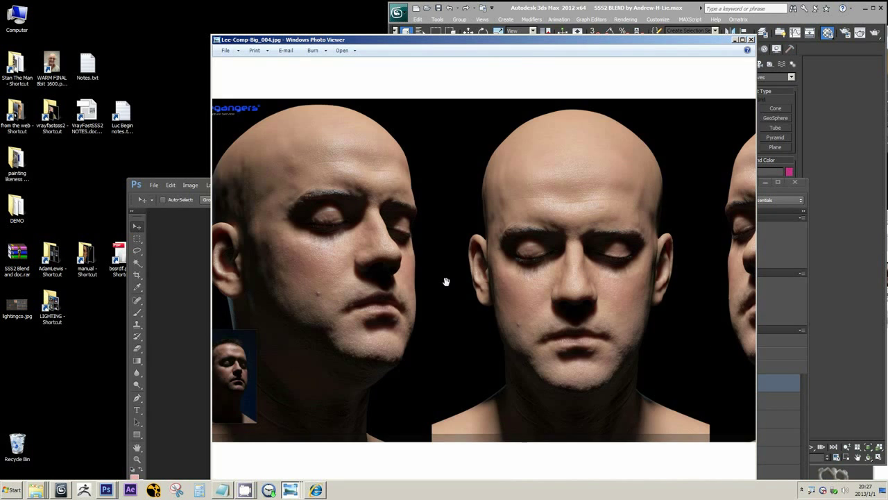
pyautogui.scroll(-1, 478, 284)
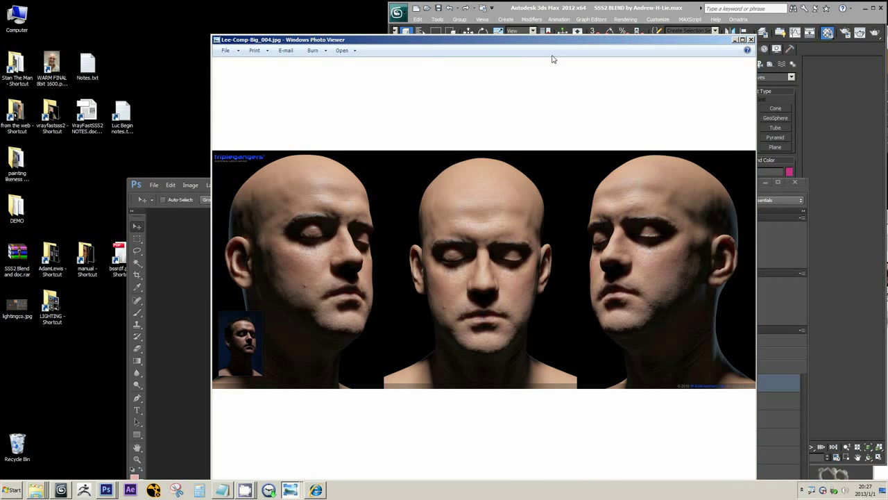
# Step: Shift the photo viewer off the Photoshop layers list and examine the left-hand head's cheek highlights up close
pyautogui.moveTo(562, 41); pyautogui.dragTo(425, 53)
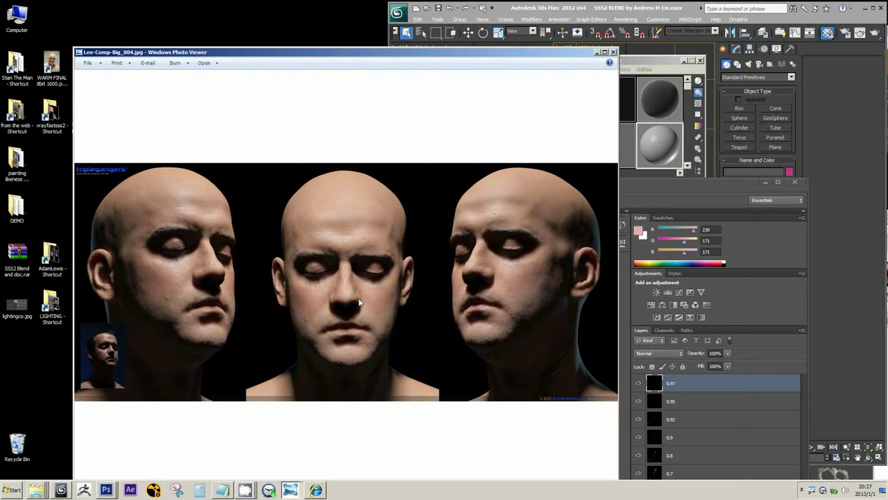
pyautogui.scroll(2, 340, 288)
pyautogui.scroll(1, 312, 291)
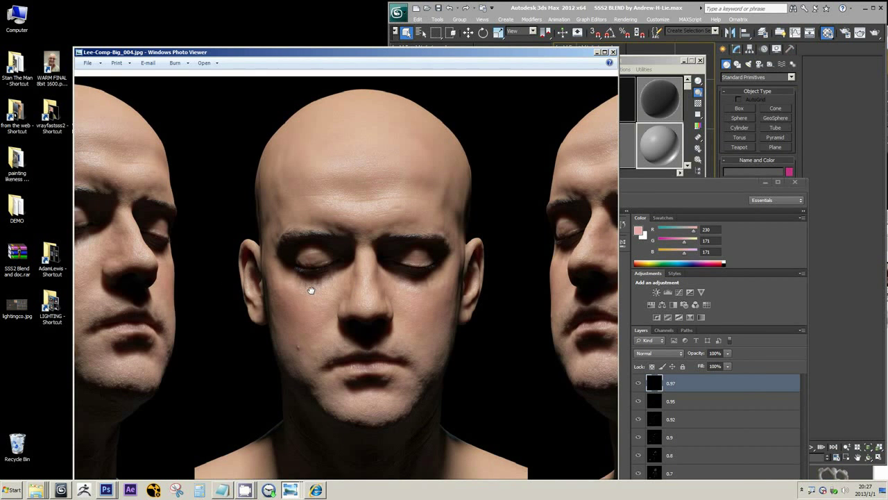
pyautogui.scroll(1, 252, 292)
pyautogui.scroll(1, 153, 307)
pyautogui.scroll(1, 201, 303)
pyautogui.scroll(-1, 259, 291)
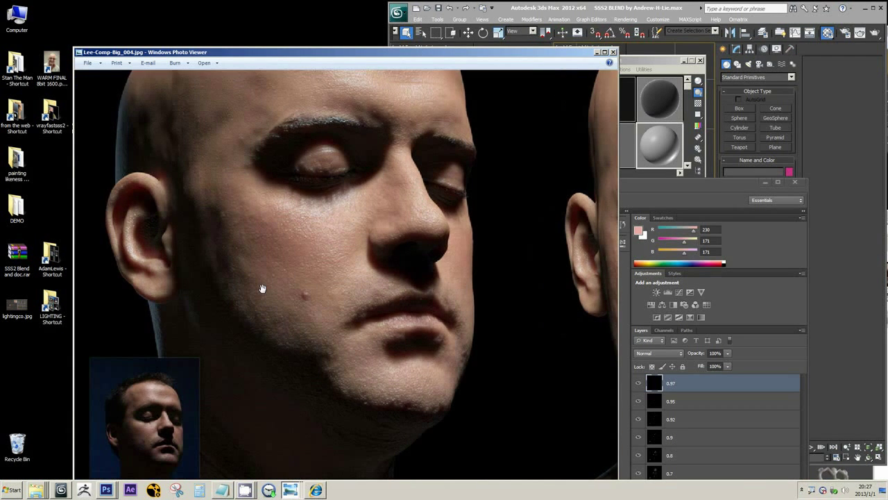
pyautogui.scroll(-1, 270, 325)
pyautogui.scroll(-1, 315, 288)
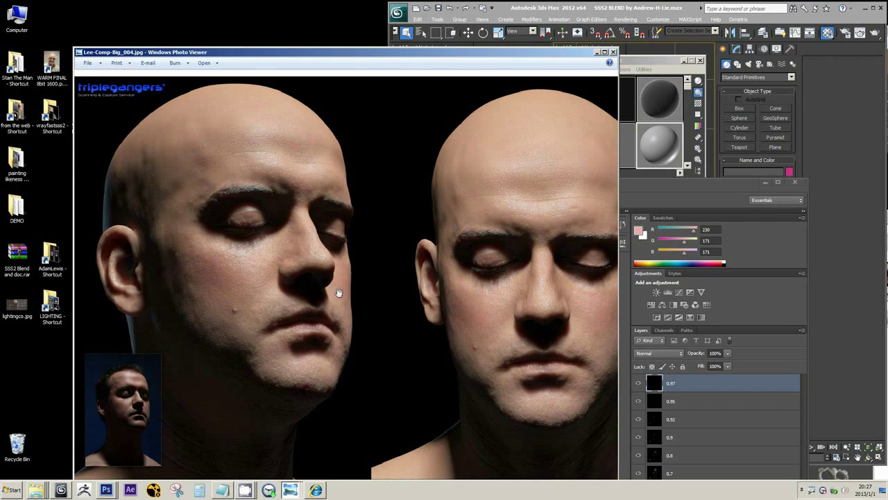
# Step: Compare the front and right-hand heads in the reference image, then return to the left-hand head
pyautogui.moveTo(515, 296); pyautogui.dragTo(277, 278)
pyautogui.moveTo(473, 276); pyautogui.dragTo(317, 242)
pyautogui.scroll(-1, 406, 282)
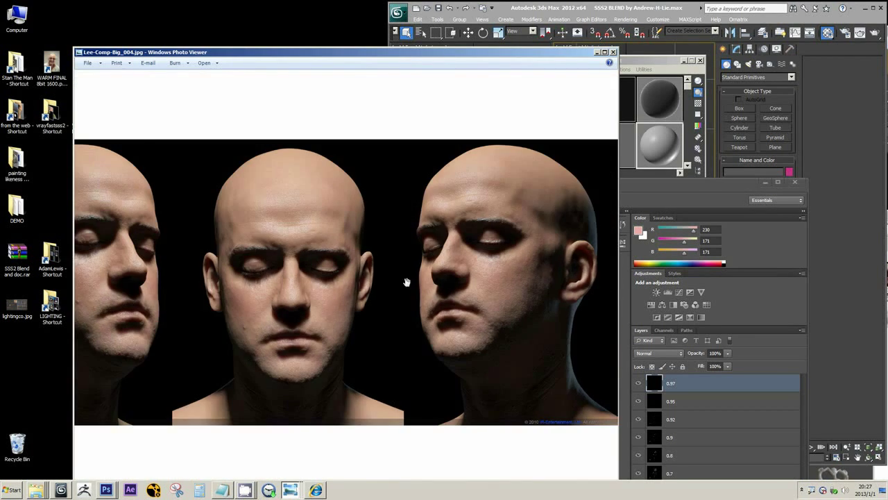
pyautogui.moveTo(309, 291); pyautogui.dragTo(413, 254)
pyautogui.scroll(1, 149, 284)
pyautogui.moveTo(148, 284); pyautogui.dragTo(188, 249)
pyautogui.scroll(1, 187, 249)
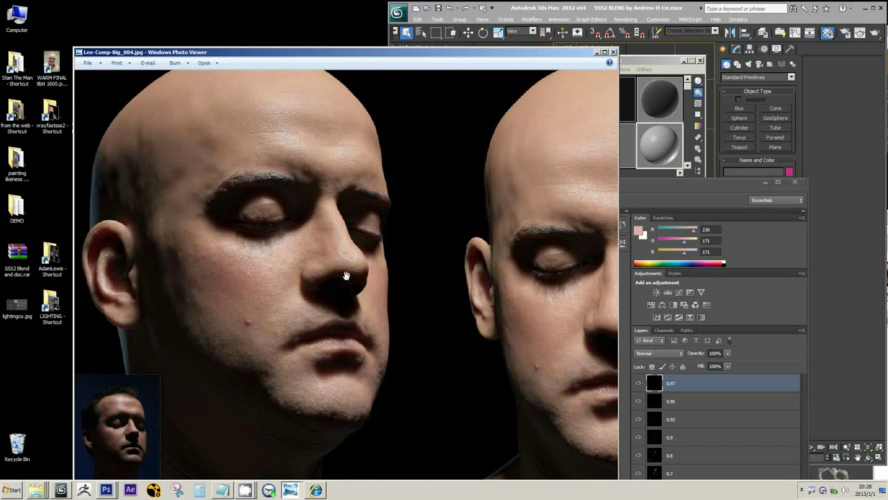
# Step: Examine the fine forehead skin highlights on the left-hand head up close, then compare them with the other heads
pyautogui.scroll(2, 336, 271)
pyautogui.scroll(3, 259, 140)
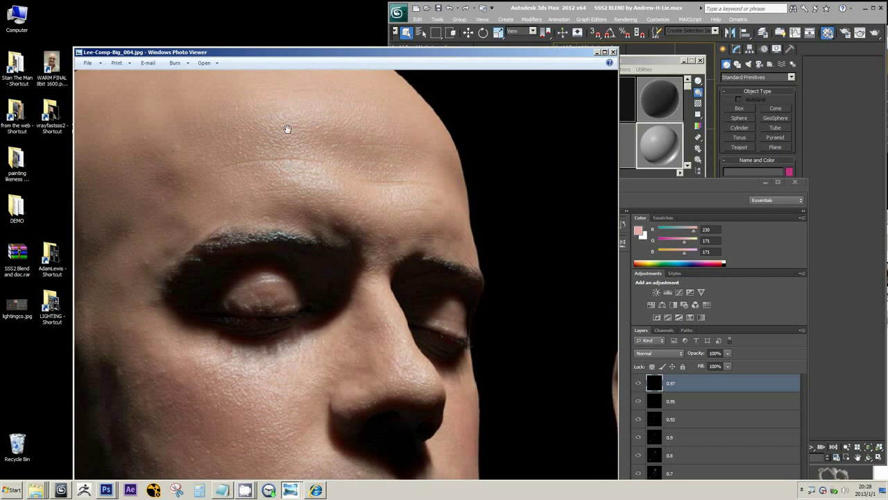
pyautogui.scroll(1, 314, 122)
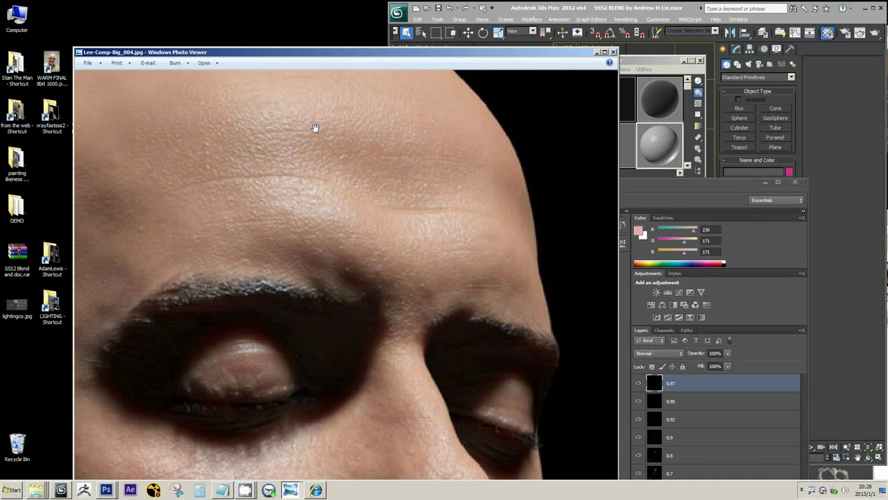
pyautogui.scroll(-3, 315, 128)
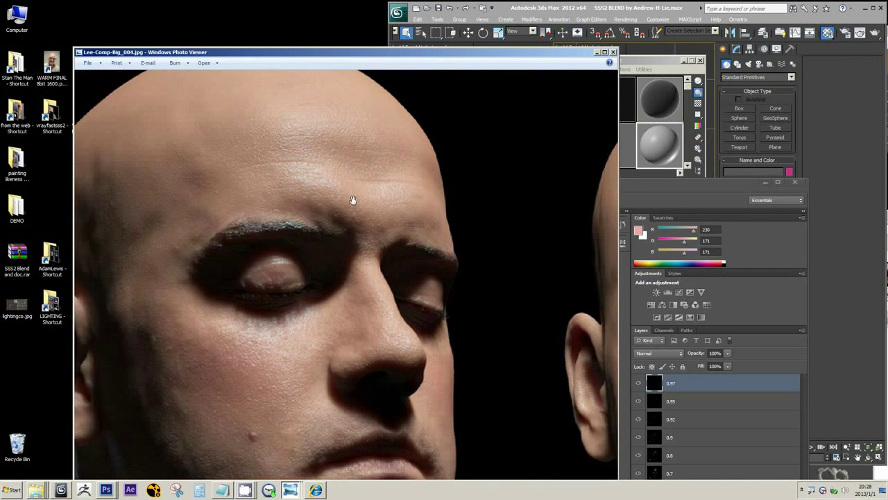
pyautogui.scroll(-3, 340, 191)
pyautogui.scroll(1, 411, 211)
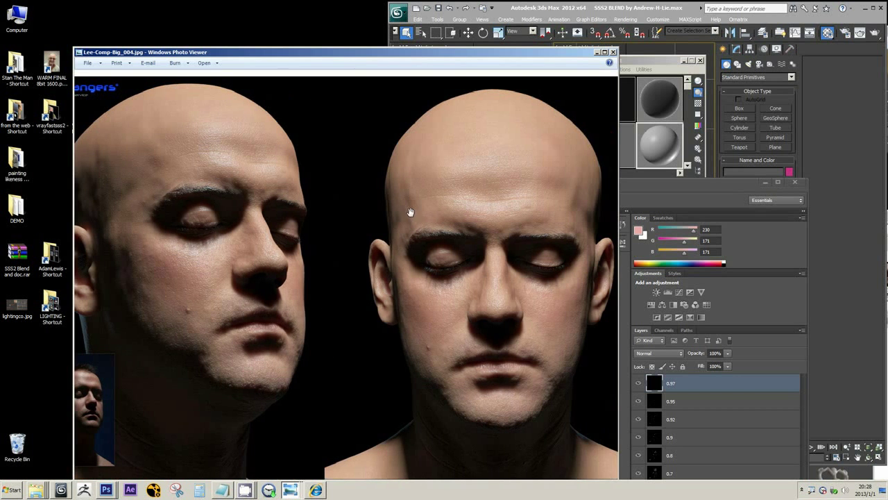
pyautogui.moveTo(185, 302); pyautogui.dragTo(253, 270)
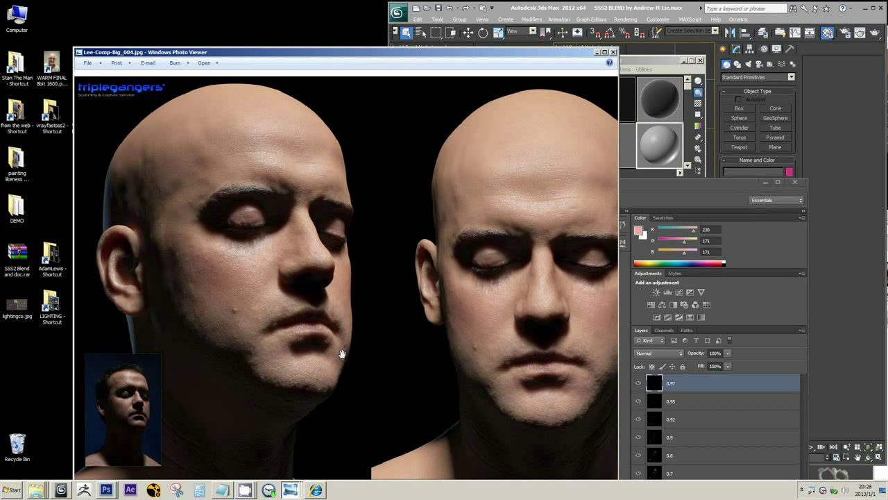
pyautogui.scroll(-4, 445, 350)
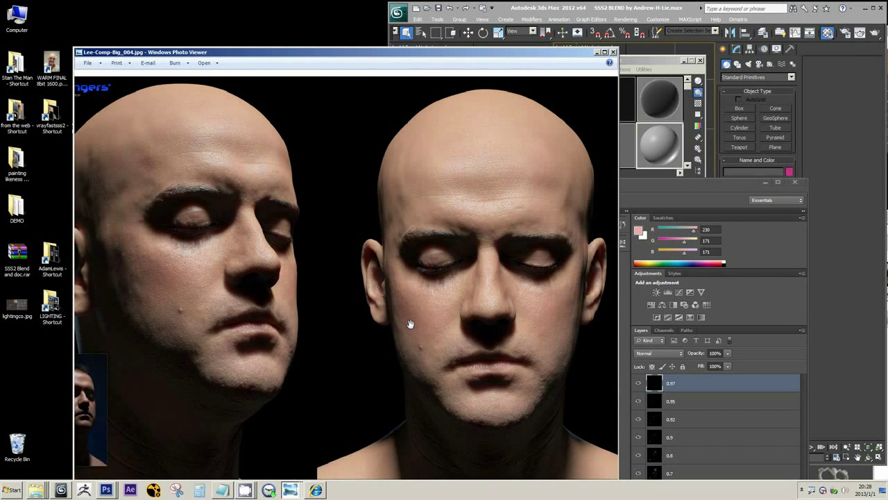
pyautogui.scroll(4, 444, 335)
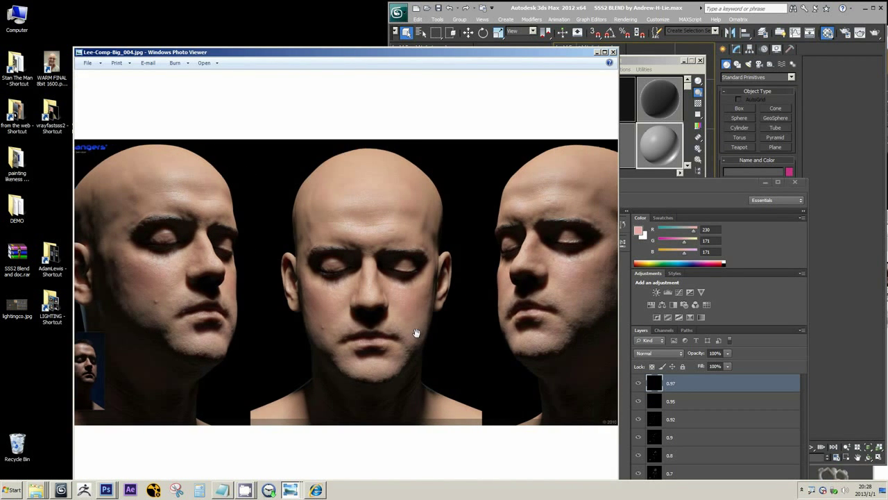
pyautogui.scroll(-3, 377, 184)
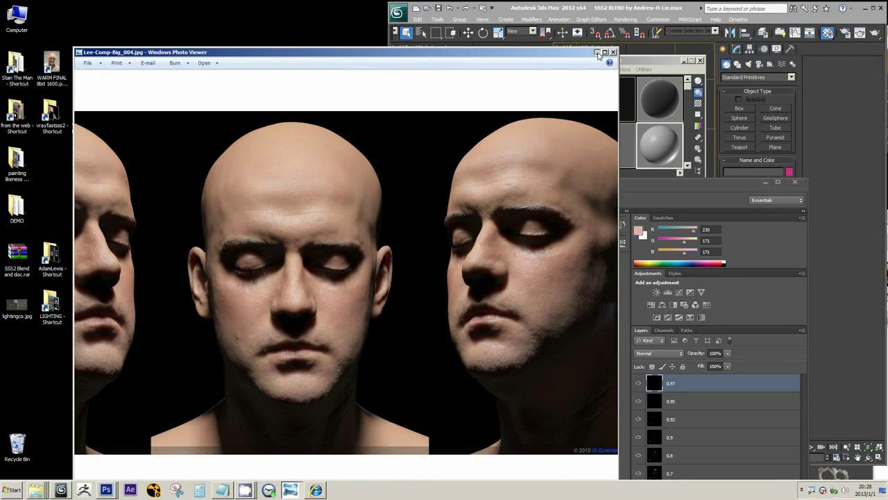
# Step: Minimize the reference photo, bring up the Notepad calculation and arrange it so Photoshop's full gloss layer list is also visible
pyautogui.click(597, 53)
pyautogui.click(223, 490)
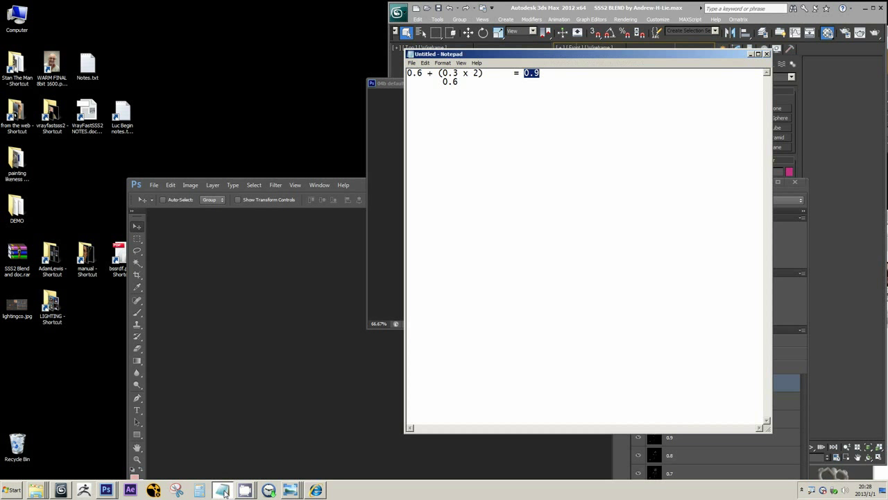
pyautogui.moveTo(521, 55); pyautogui.dragTo(223, 317)
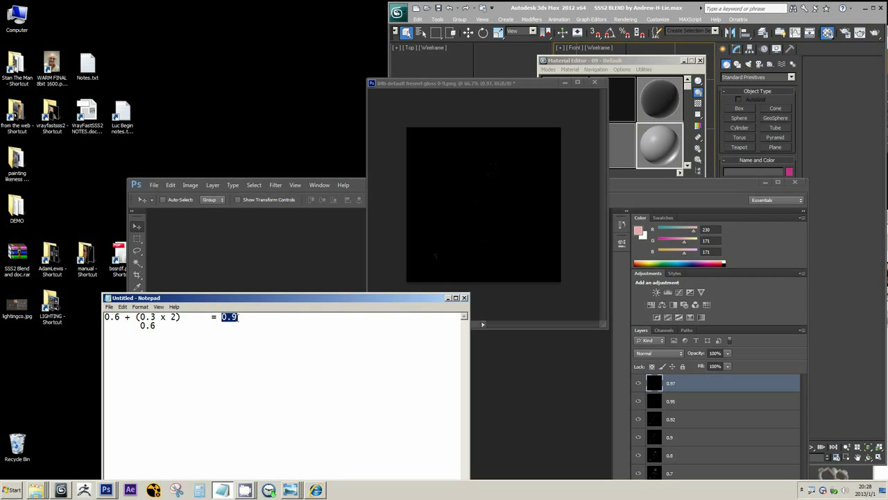
pyautogui.click(643, 190)
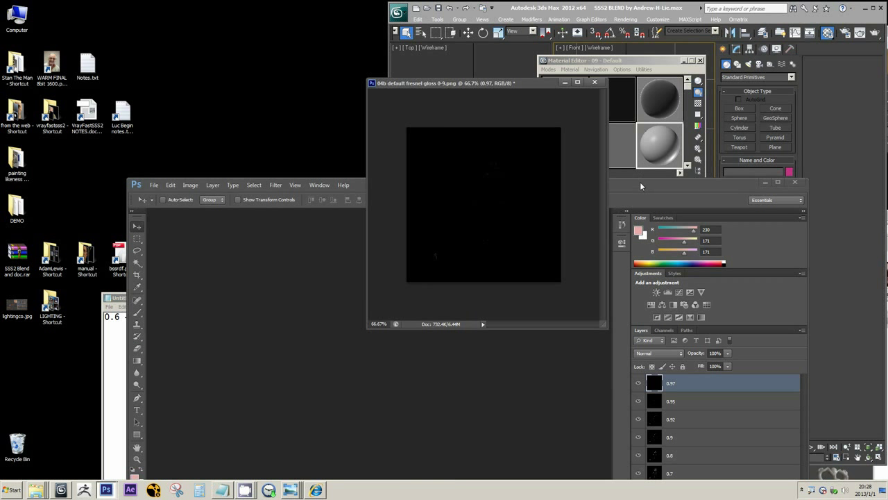
pyautogui.moveTo(637, 183); pyautogui.dragTo(654, 60)
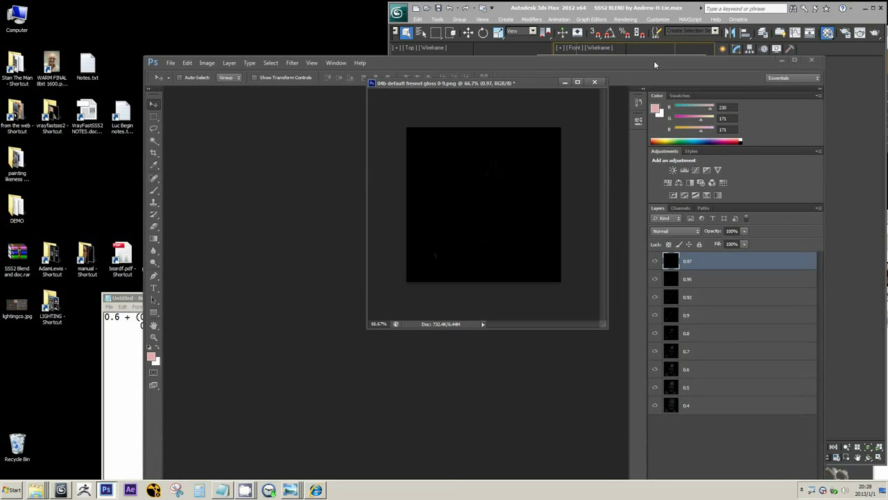
pyautogui.click(138, 307)
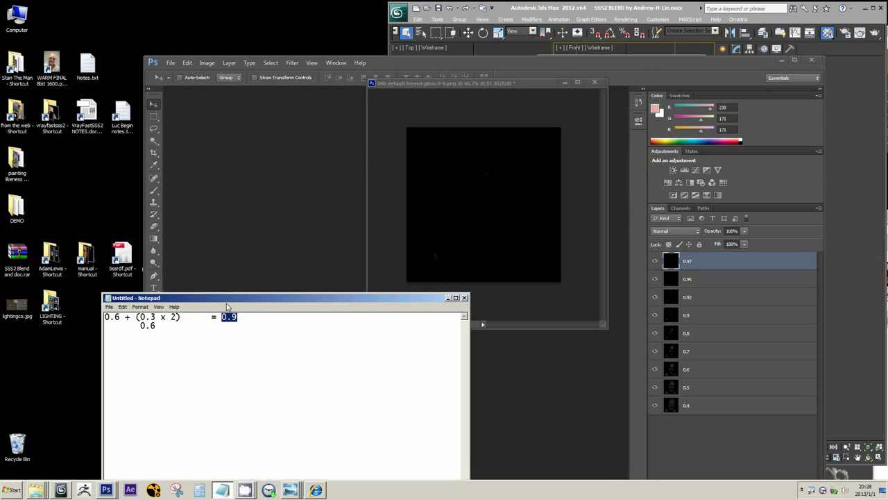
pyautogui.moveTo(236, 304); pyautogui.dragTo(158, 344)
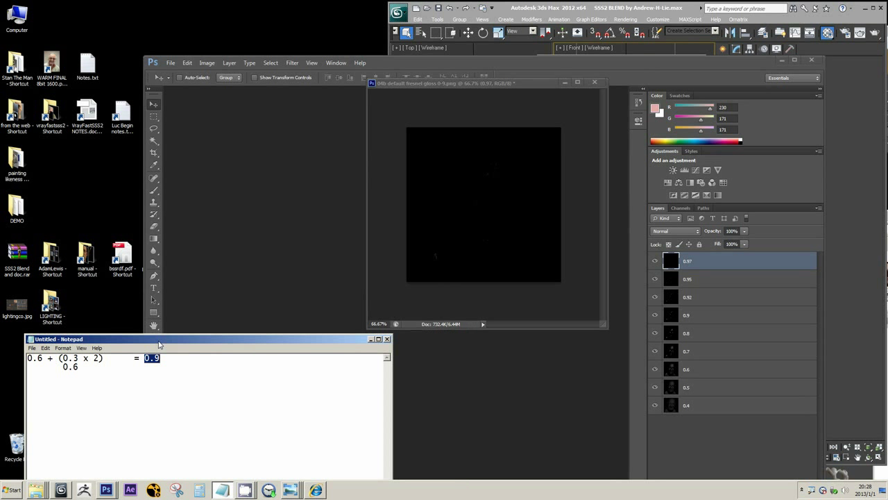
# Step: Hide layers 0.97 through 0.7, select layer 0.6 and enlarge the gloss 0-9 document to 200% on the face
pyautogui.click(692, 355)
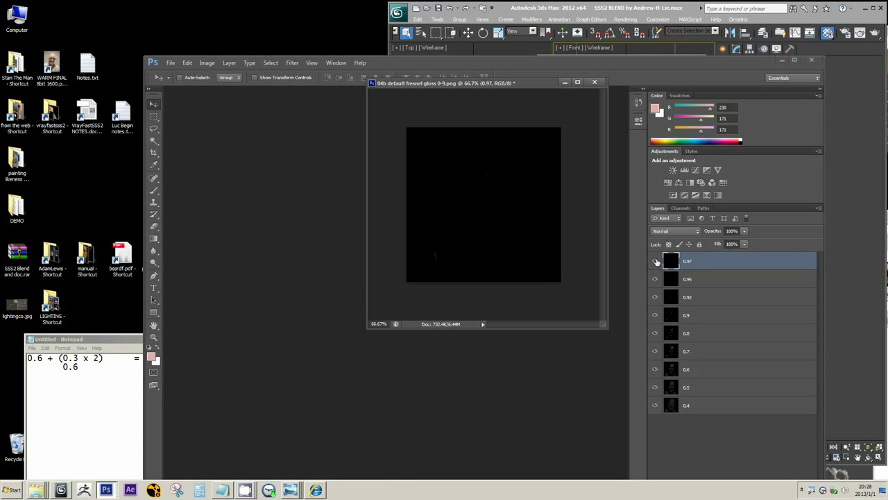
pyautogui.moveTo(655, 262); pyautogui.dragTo(655, 355)
pyautogui.click(699, 374)
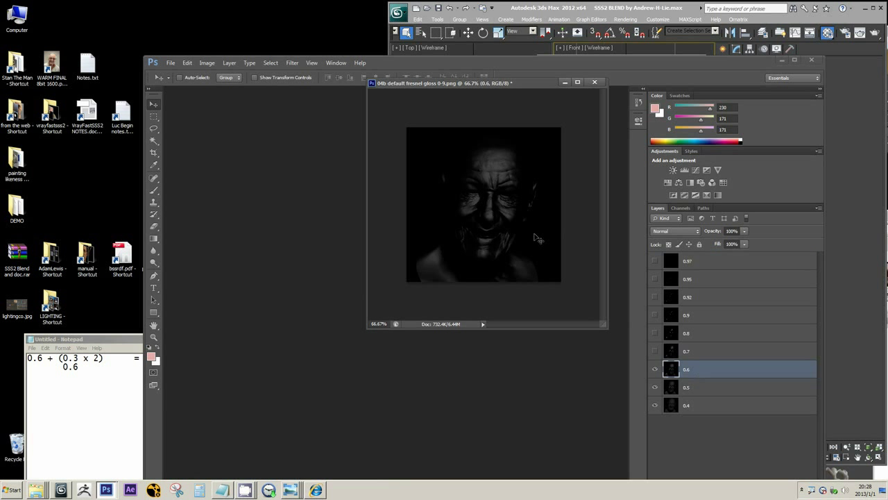
pyautogui.click(468, 202)
pyautogui.click(468, 202)
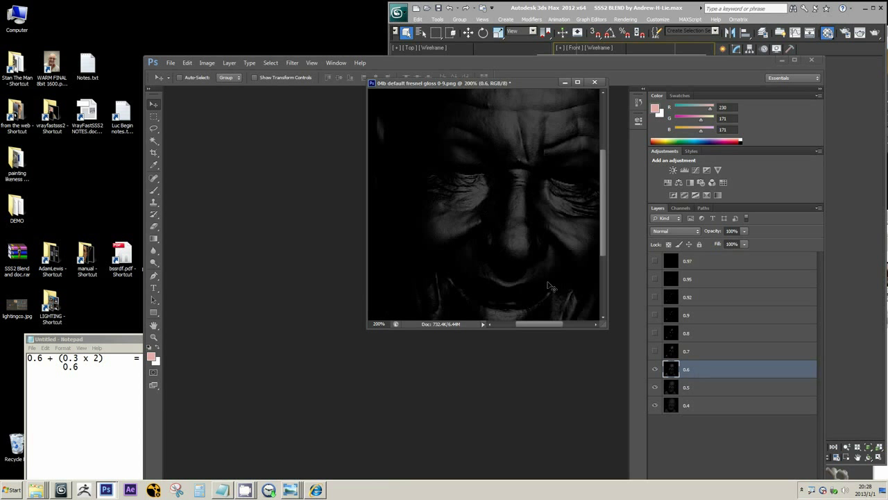
# Step: Enlarge the gloss 0-9 document window to show the whole face, select layer 0.7 and toggle its visibility to compare it with 0.6
pyautogui.moveTo(366, 331); pyautogui.dragTo(298, 406)
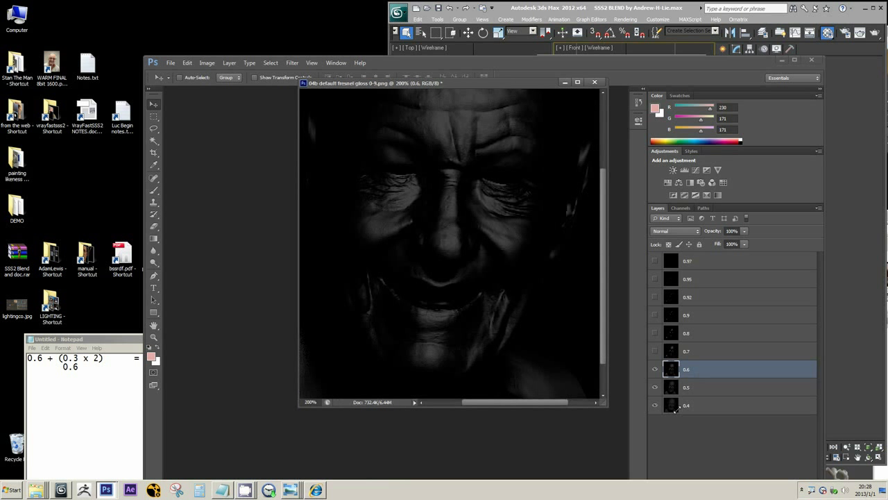
pyautogui.click(688, 353)
pyautogui.click(654, 352)
pyautogui.click(655, 352)
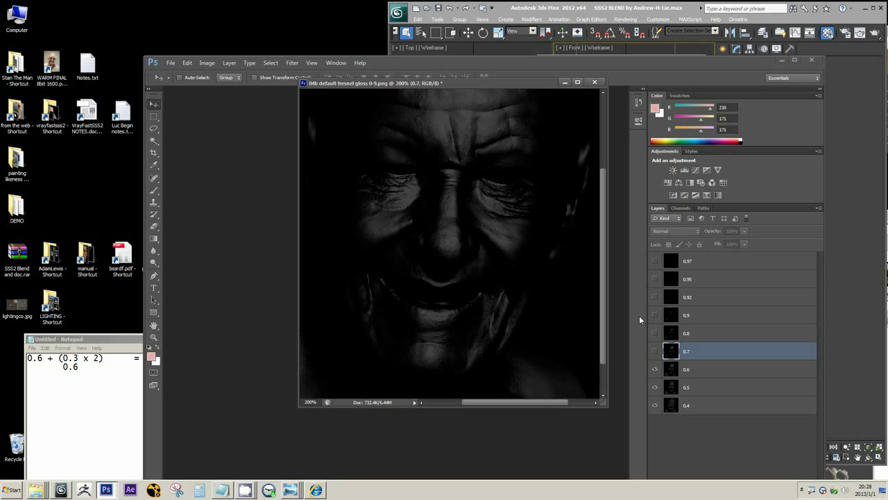
pyautogui.click(655, 352)
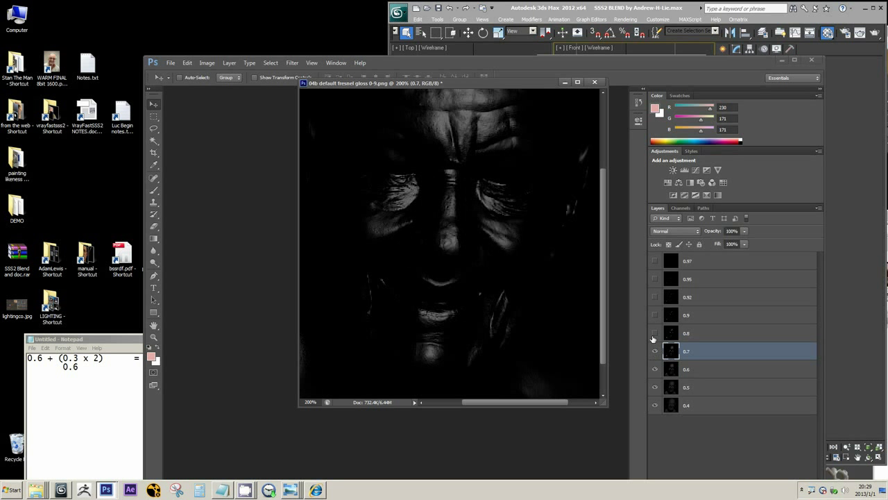
pyautogui.click(655, 352)
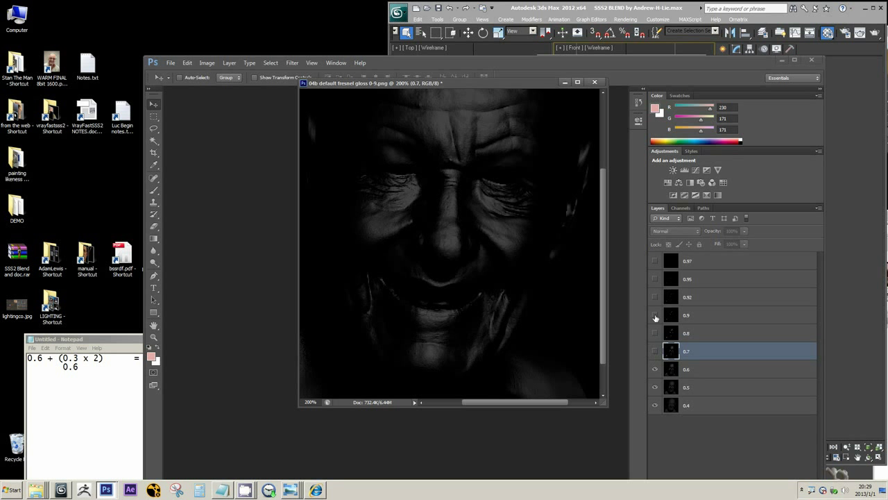
# Step: Show and hide layers 0.97, 0.9 and 0.8 in turn to compare their highlights with layer 0.6
pyautogui.click(655, 261)
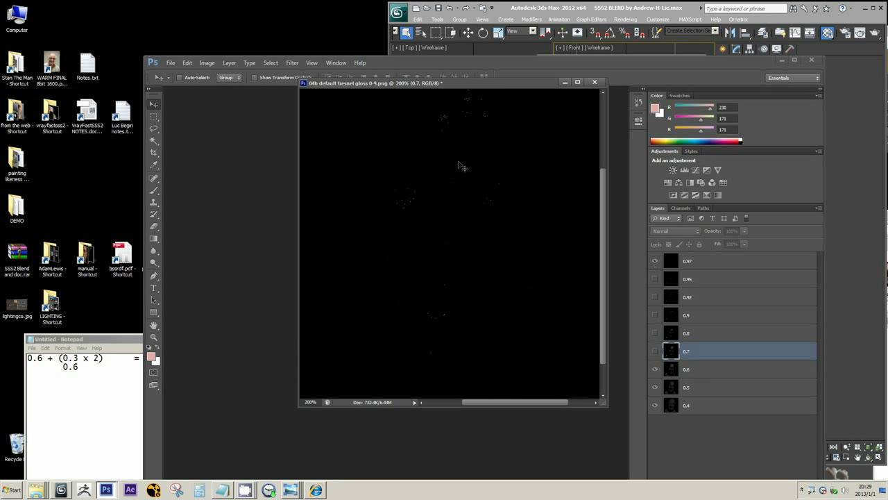
pyautogui.click(653, 262)
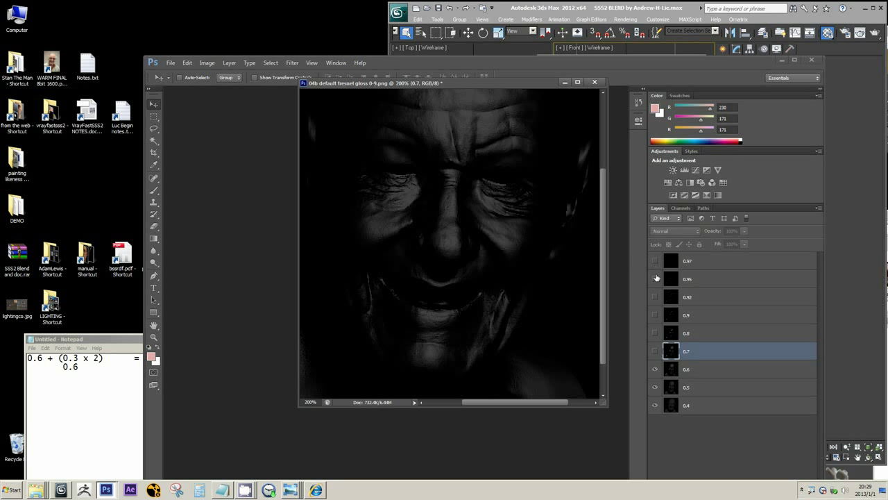
pyautogui.click(656, 317)
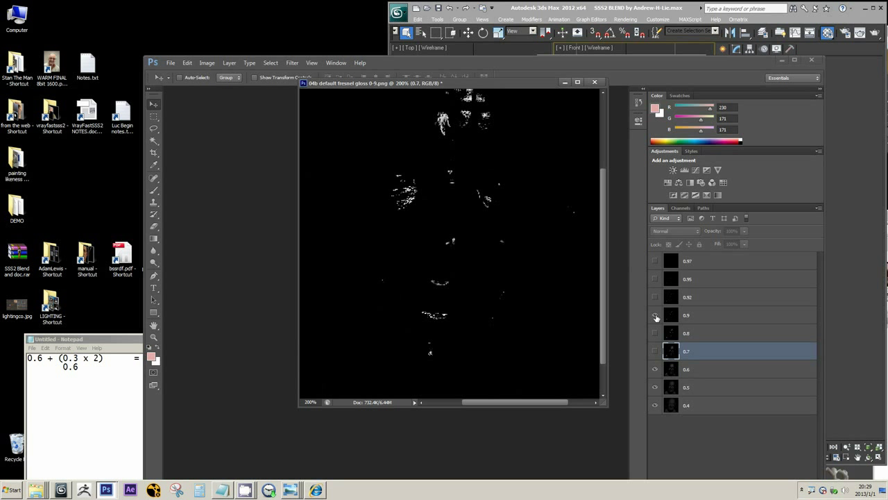
pyautogui.click(656, 316)
pyautogui.click(655, 334)
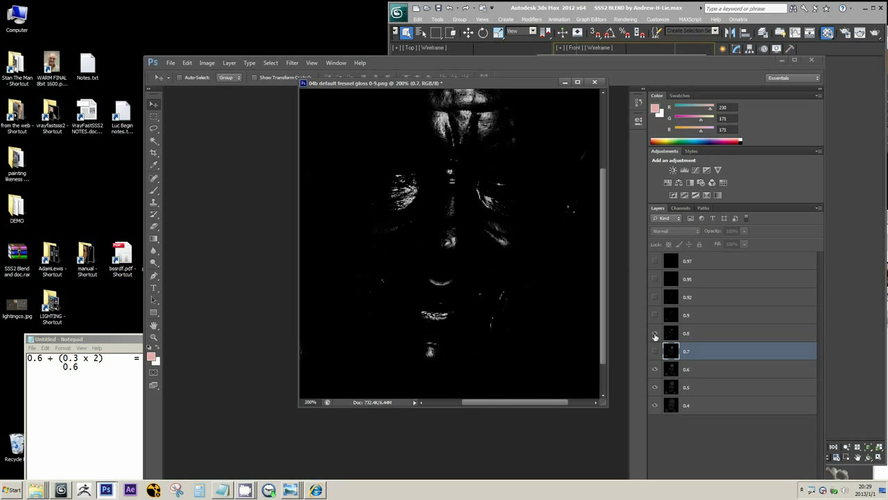
pyautogui.click(655, 335)
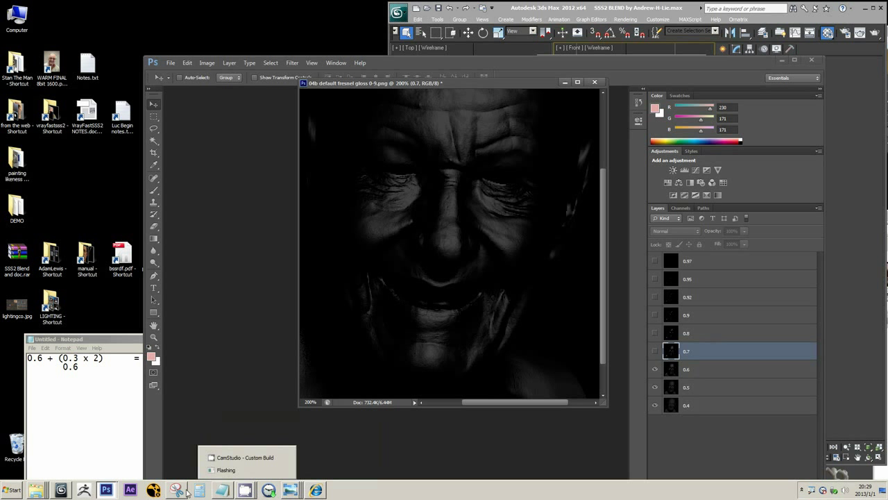
# Step: Bring up Shader copy.jpg and examine the painted gloss map's nose, lips and eye areas up close
pyautogui.click(285, 487)
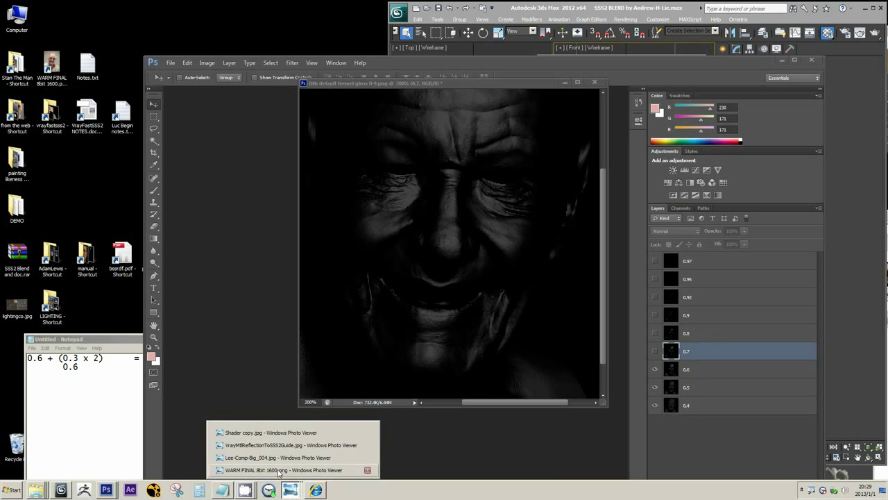
pyautogui.click(291, 433)
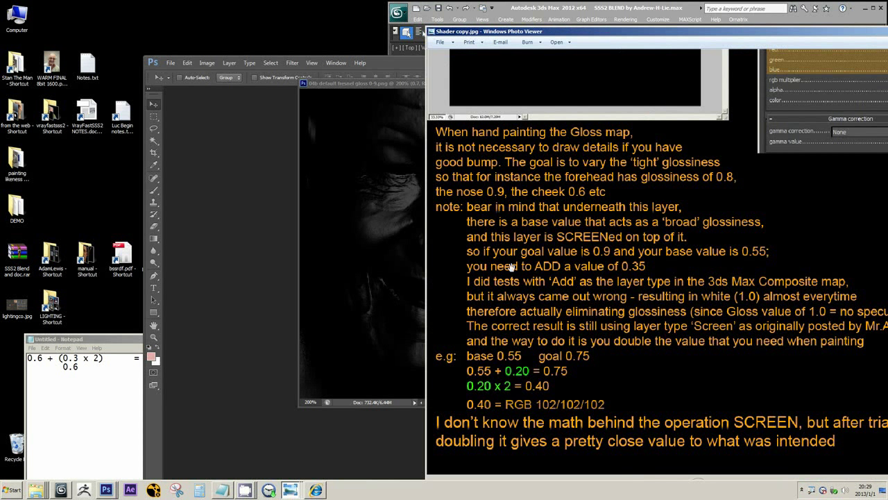
pyautogui.scroll(-2, 574, 131)
pyautogui.scroll(4, 546, 200)
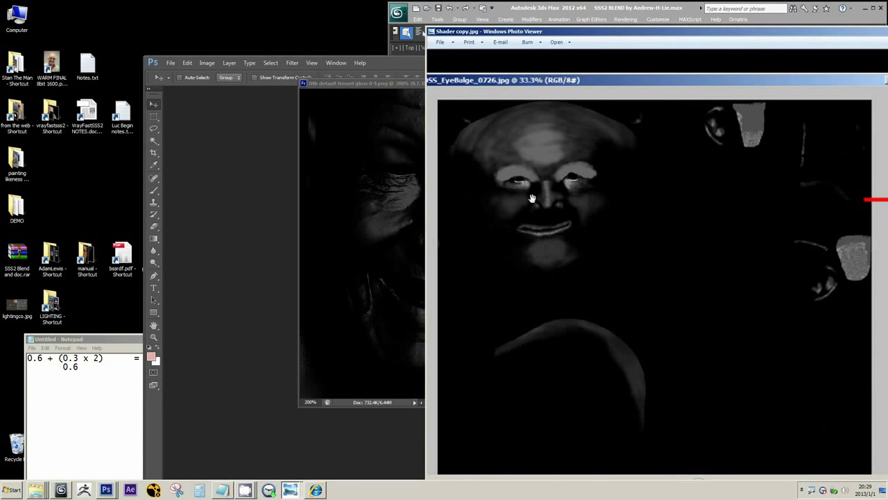
pyautogui.scroll(3, 546, 200)
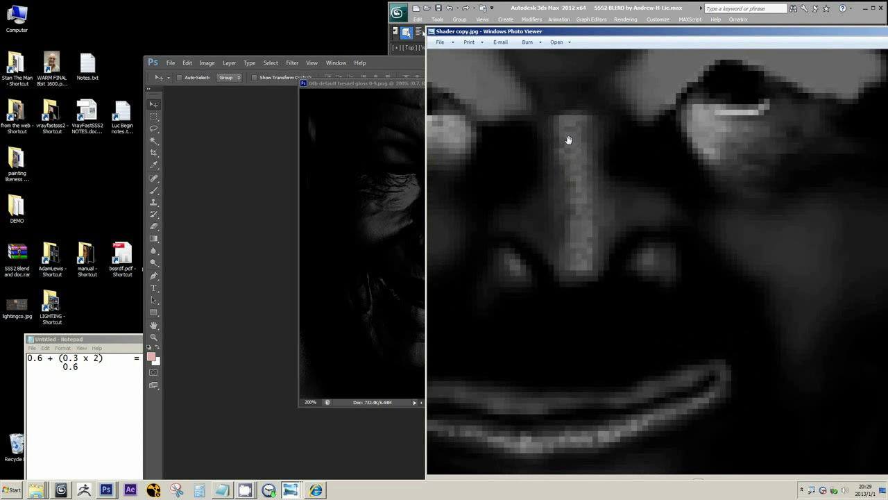
pyautogui.scroll(-2, 563, 143)
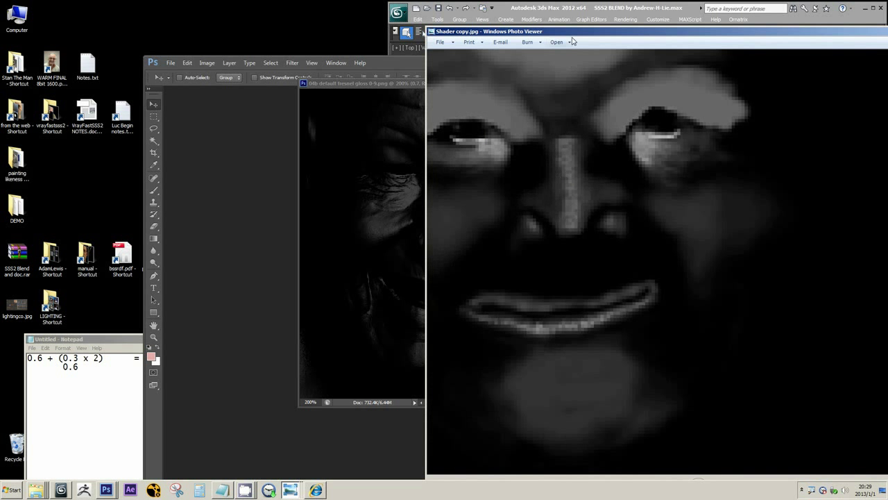
pyautogui.scroll(3, 661, 128)
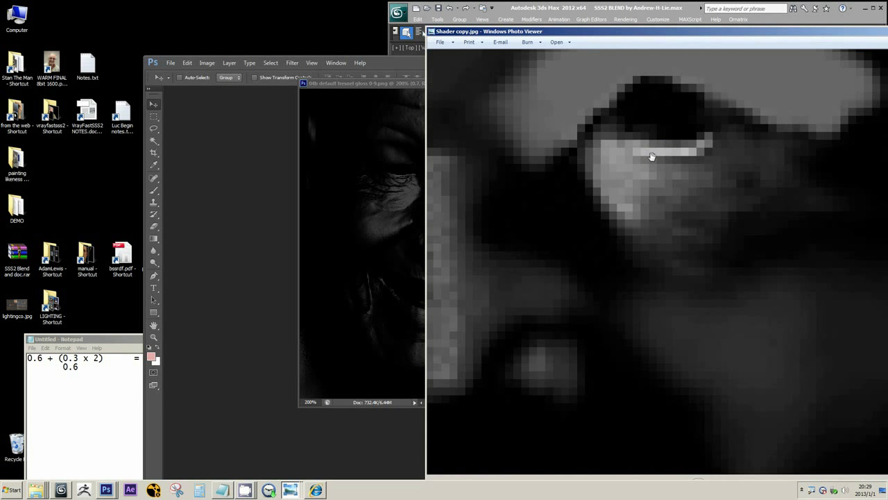
# Step: Bring up the WARM FINAL 8bit 1600.png portrait beside Shader copy.jpg and examine the face in the gloss map
pyautogui.click(292, 491)
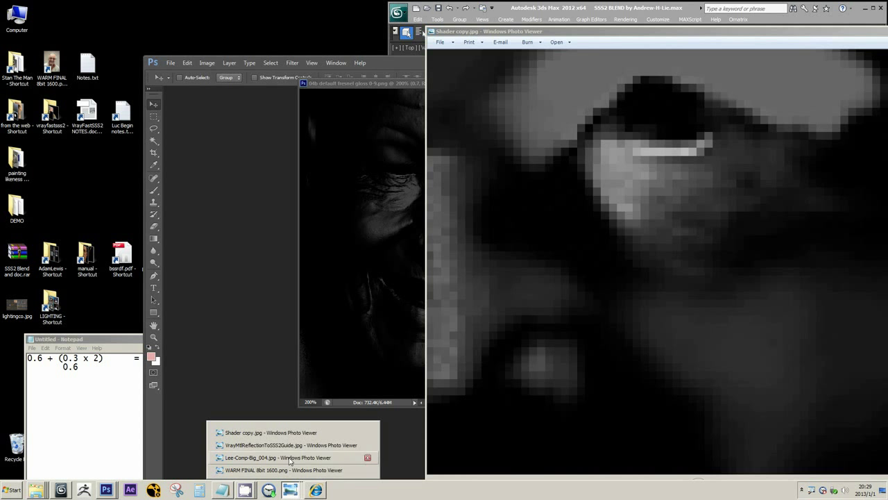
pyautogui.click(284, 470)
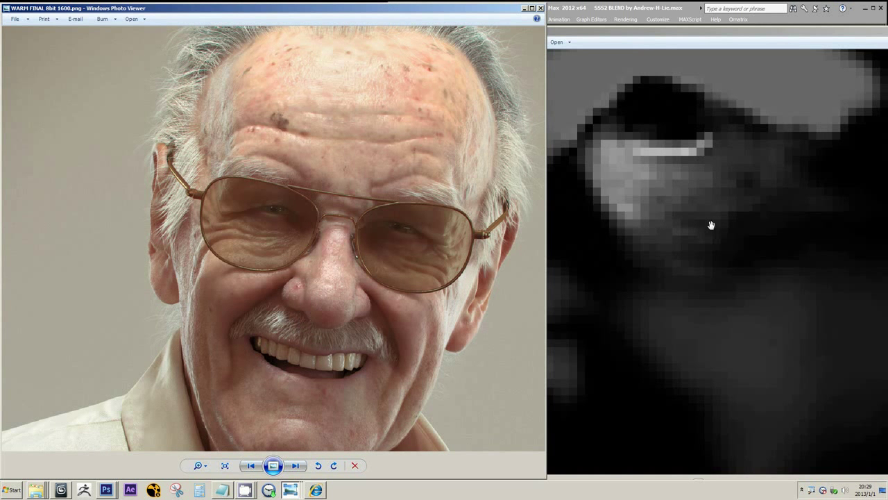
pyautogui.click(247, 491)
pyautogui.click(263, 456)
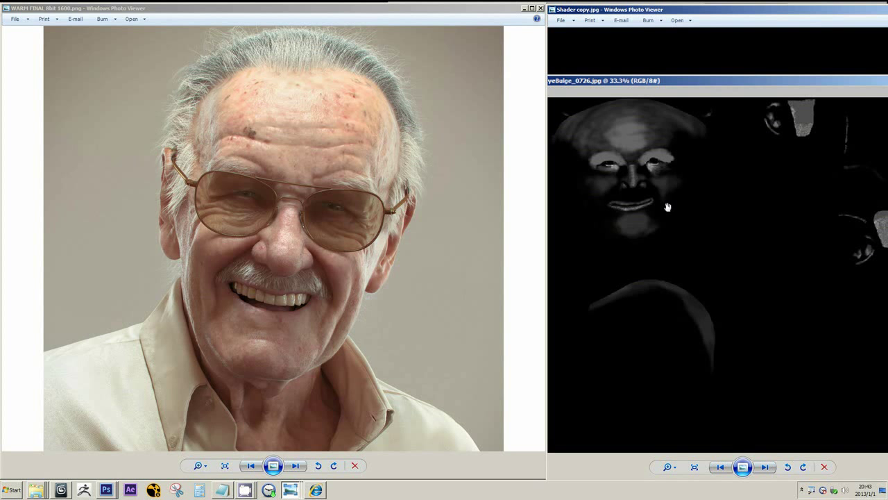
pyautogui.scroll(2, 626, 171)
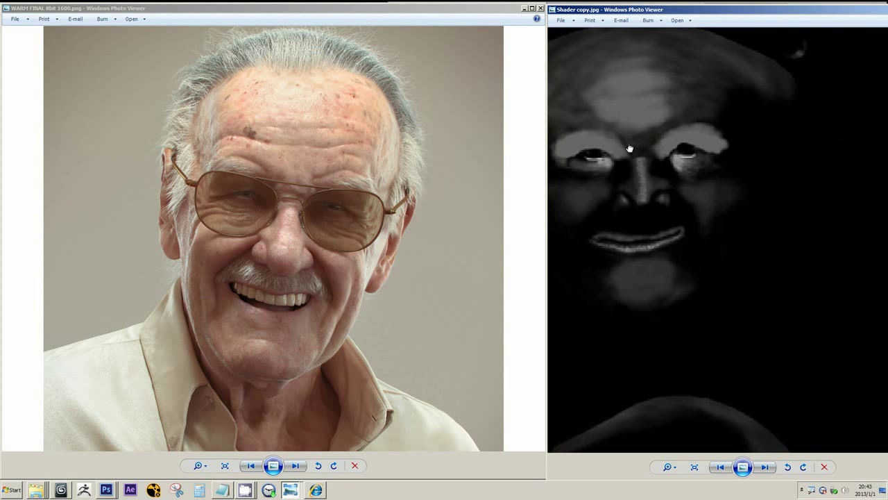
pyautogui.scroll(-1, 649, 167)
pyautogui.scroll(-2, 646, 197)
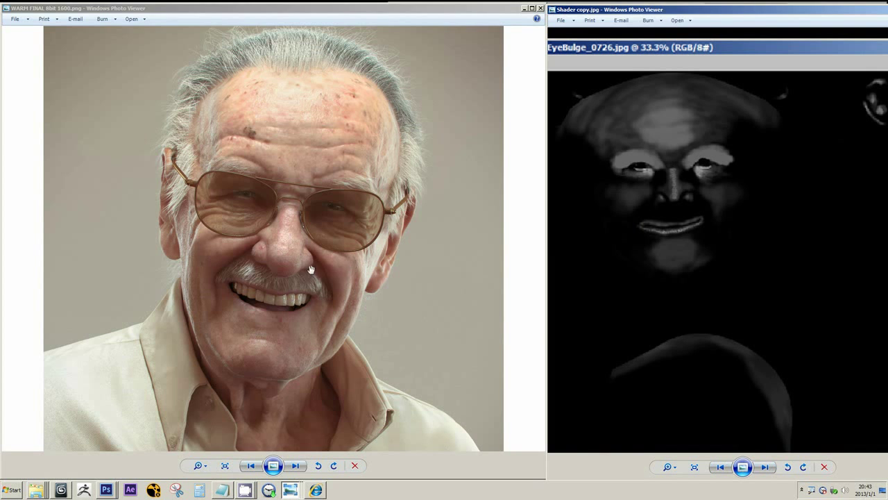
# Step: Compare the nose highlights in the portrait with the painted nose area of the gloss map
pyautogui.moveTo(354, 262); pyautogui.dragTo(302, 231)
pyautogui.scroll(2, 279, 216)
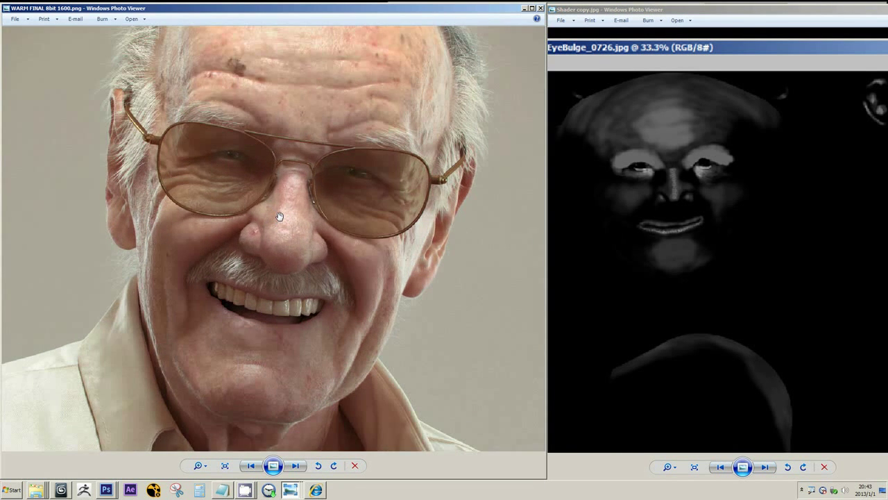
pyautogui.scroll(-3, 279, 216)
pyautogui.scroll(3, 280, 216)
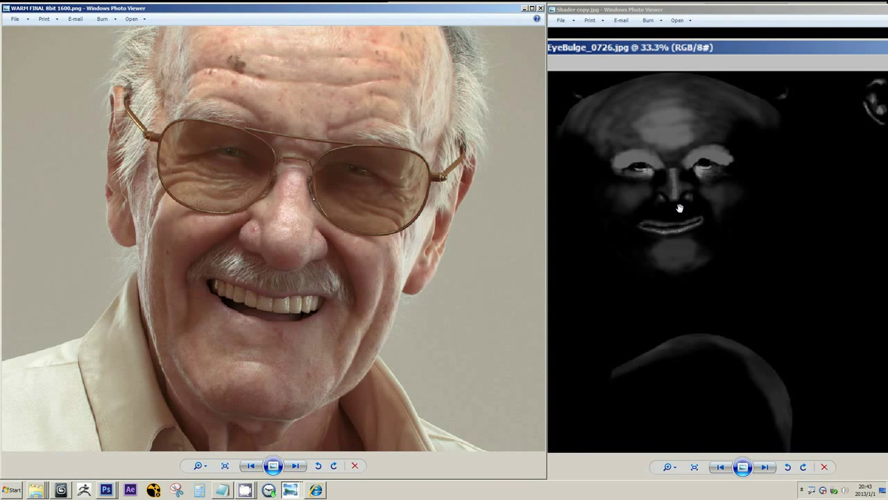
pyautogui.click(653, 184)
pyautogui.scroll(2, 655, 184)
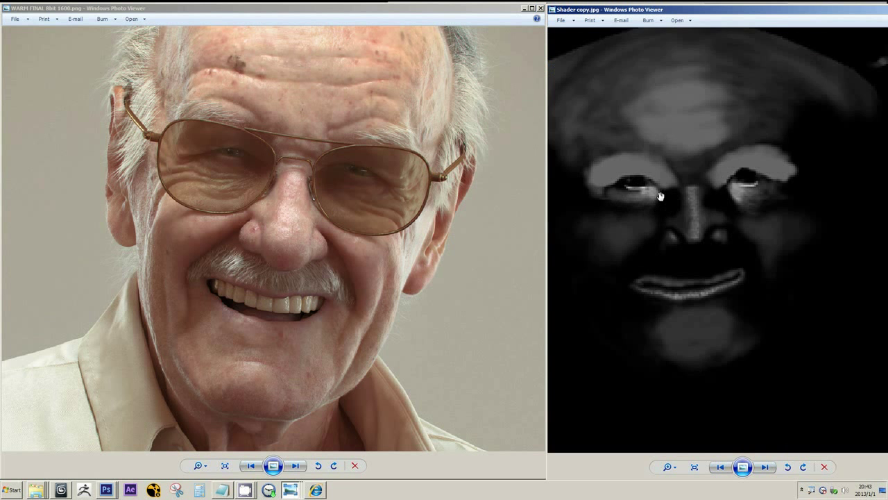
pyautogui.scroll(-1, 699, 206)
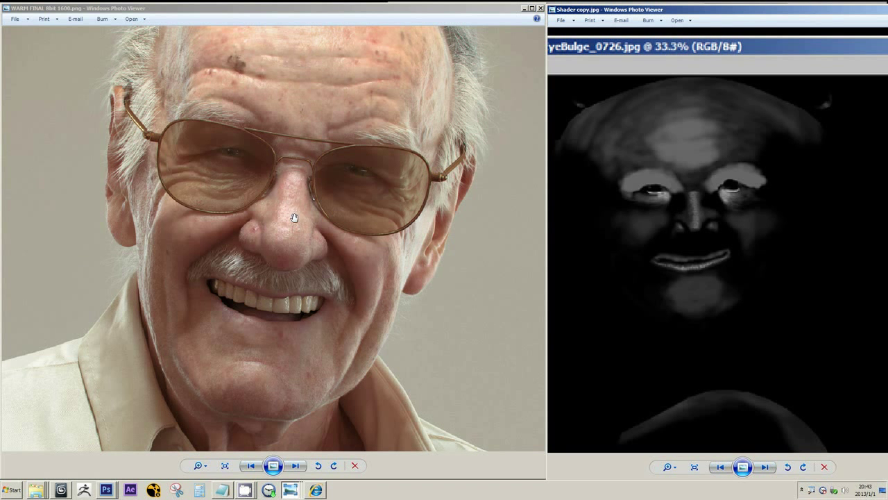
# Step: Compare the portrait's forehead and chin with the matching painted areas of the gloss map
pyautogui.moveTo(645, 194); pyautogui.dragTo(670, 247)
pyautogui.moveTo(340, 186); pyautogui.dragTo(339, 218)
pyautogui.moveTo(314, 151); pyautogui.dragTo(313, 204)
pyautogui.scroll(-1, 313, 205)
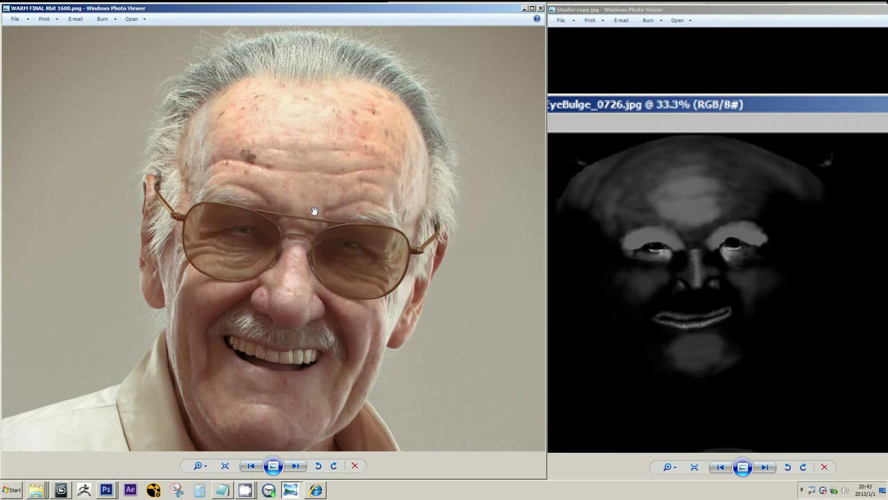
pyautogui.moveTo(271, 352); pyautogui.dragTo(270, 250)
pyautogui.moveTo(671, 337); pyautogui.dragTo(674, 303)
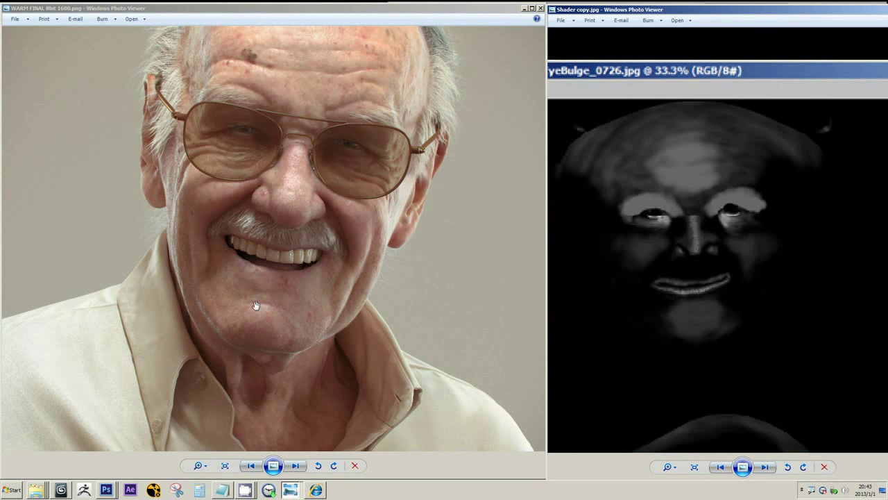
pyautogui.scroll(-3, 740, 206)
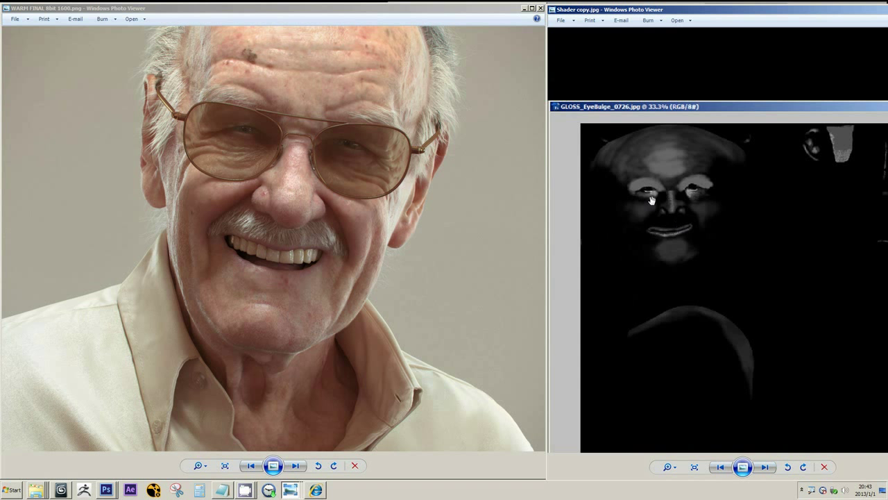
# Step: Show the whole shader guide, shift its window over the portrait's edge and examine the VRayMtl reflection settings in Coat 1
pyautogui.scroll(-2, 652, 201)
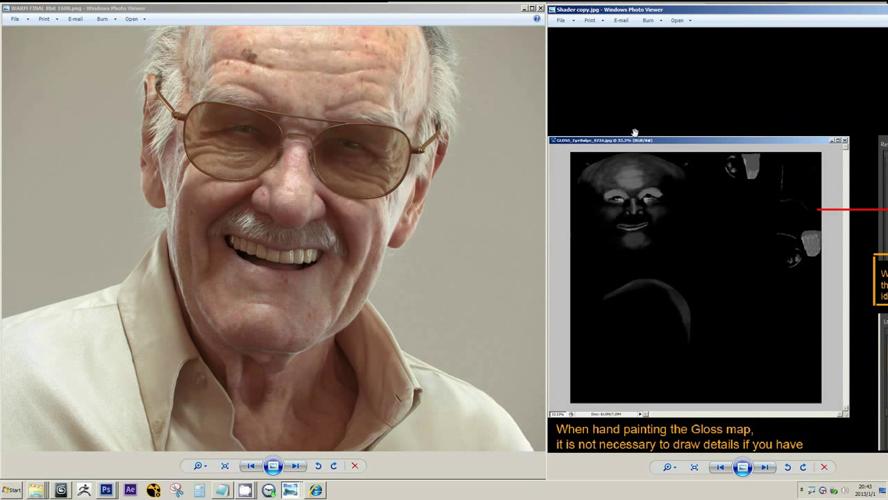
pyautogui.scroll(-3, 669, 214)
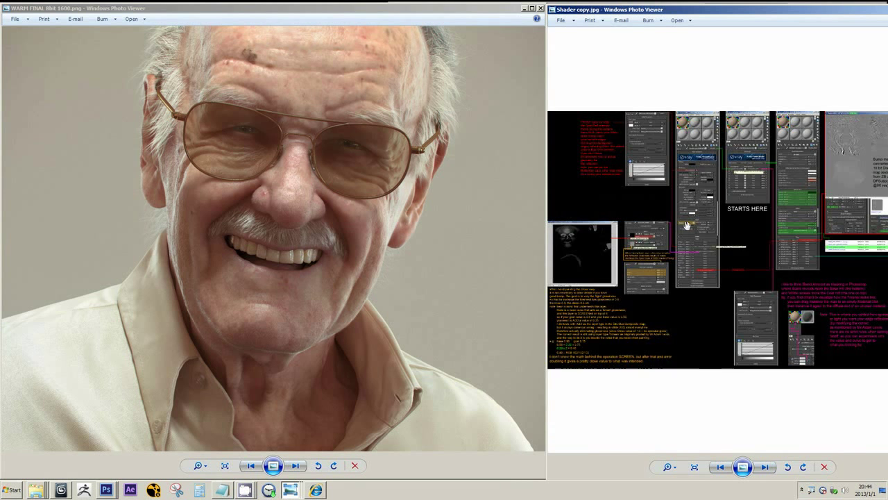
pyautogui.moveTo(704, 13); pyautogui.dragTo(676, 16)
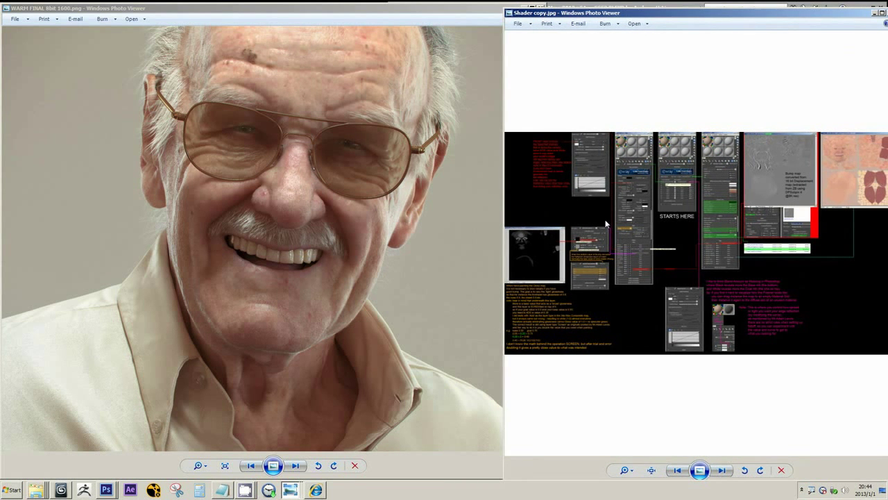
pyautogui.scroll(4, 578, 184)
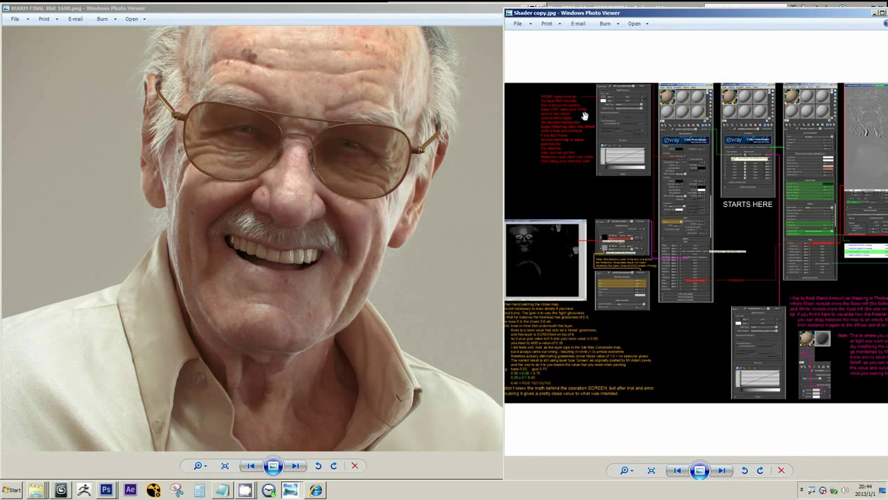
pyautogui.scroll(4, 728, 123)
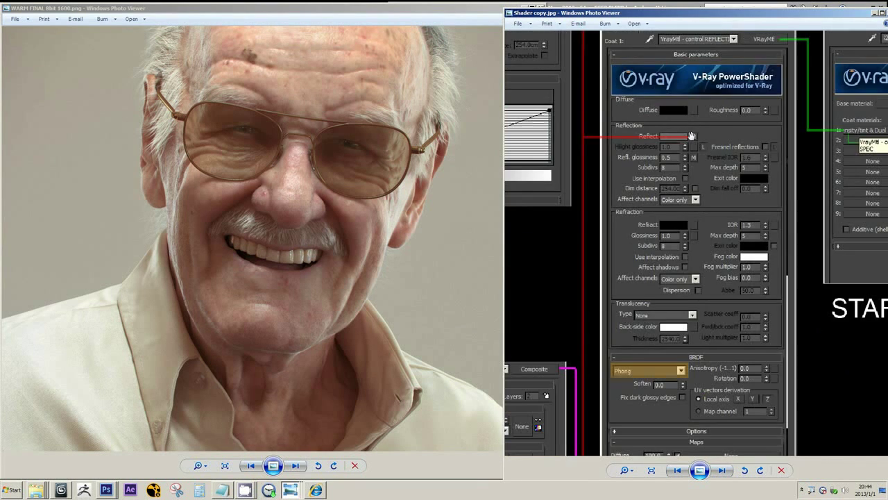
pyautogui.scroll(3, 687, 145)
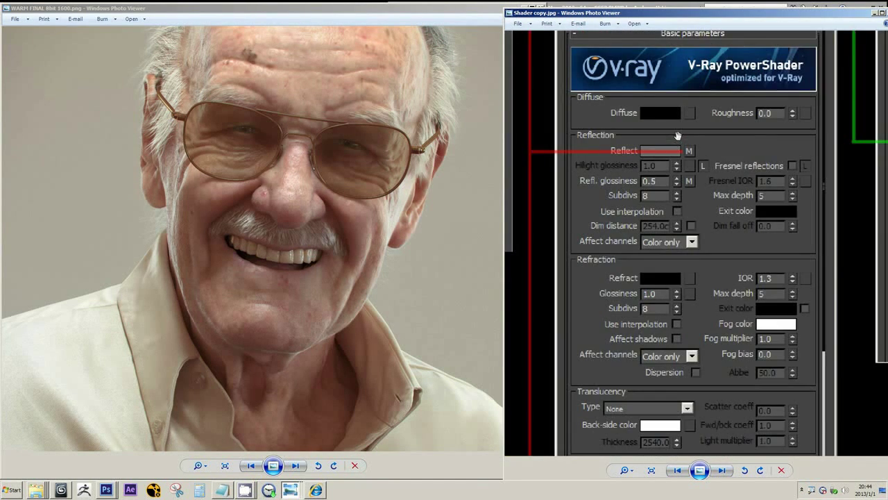
pyautogui.scroll(-1, 691, 151)
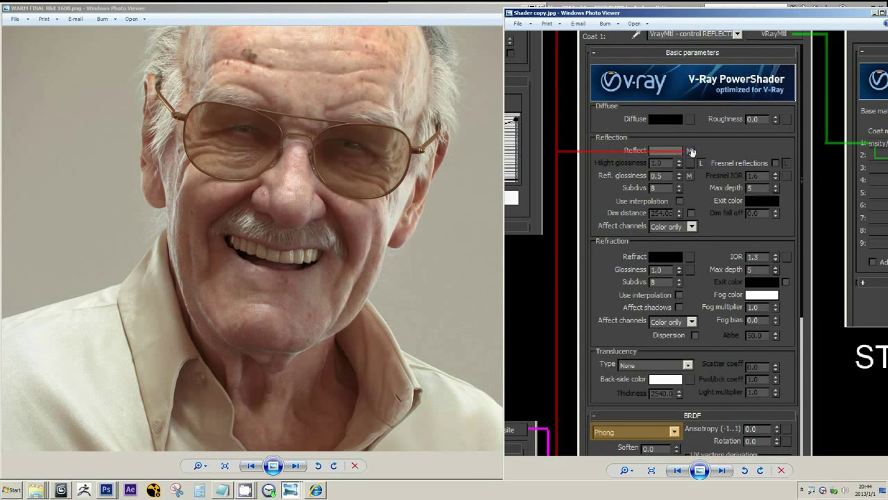
pyautogui.scroll(-1, 689, 151)
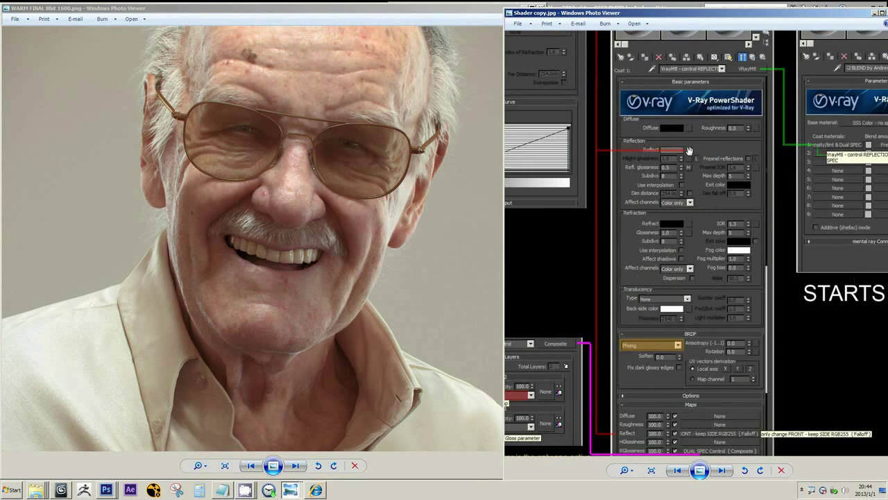
# Step: Examine the Reflect setting in the shader guide, switch to 3ds Max and compare the VRayMtl reflection settings with the two Fresnel falloff maps
pyautogui.scroll(2, 689, 150)
pyautogui.moveTo(688, 150); pyautogui.dragTo(687, 195)
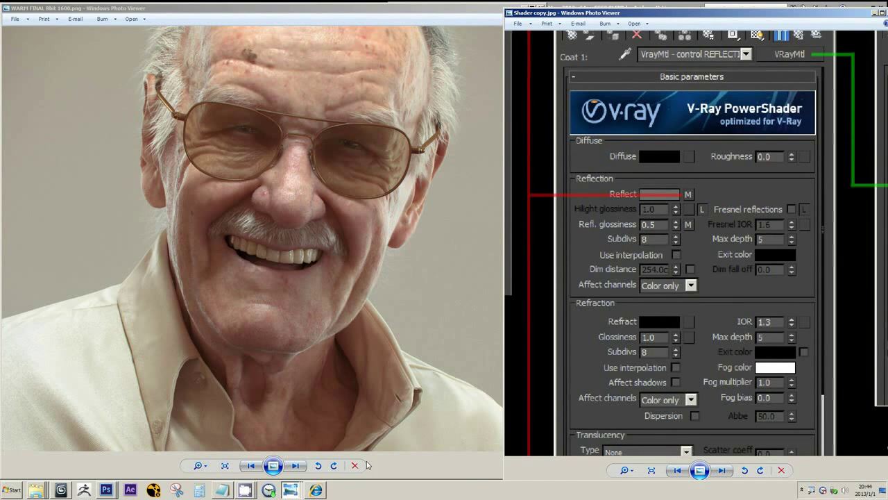
pyautogui.click(62, 490)
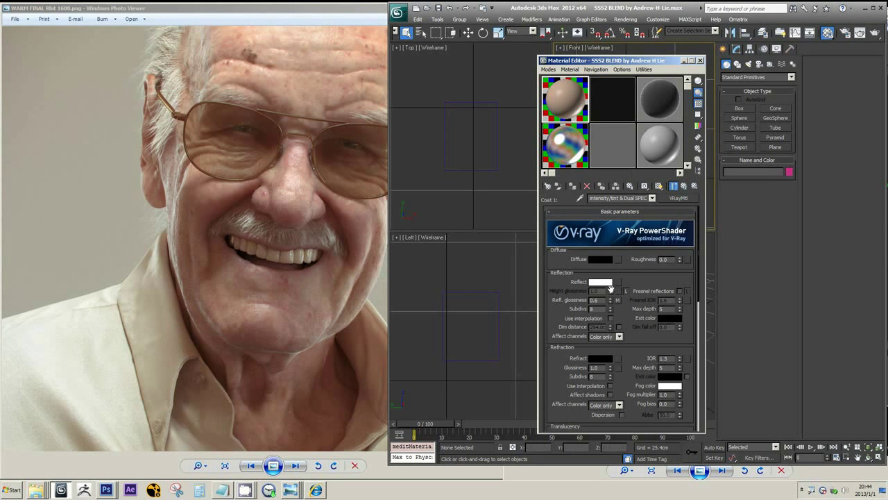
pyautogui.click(602, 105)
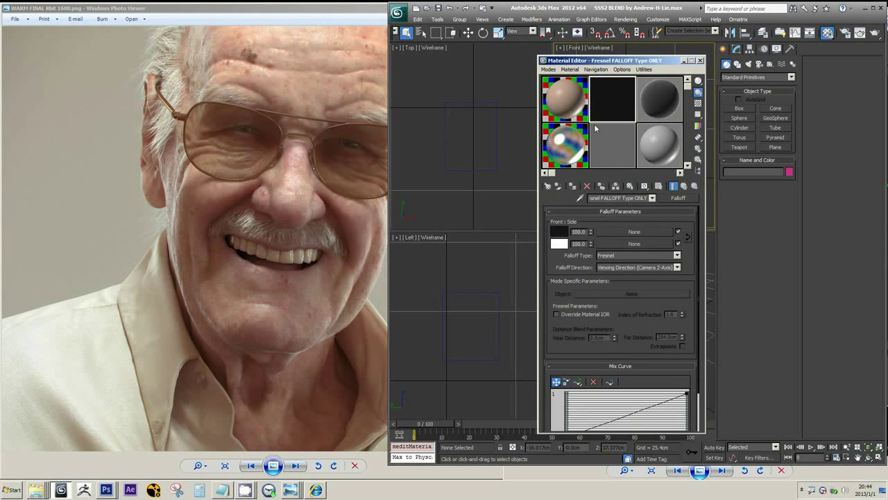
pyautogui.click(568, 152)
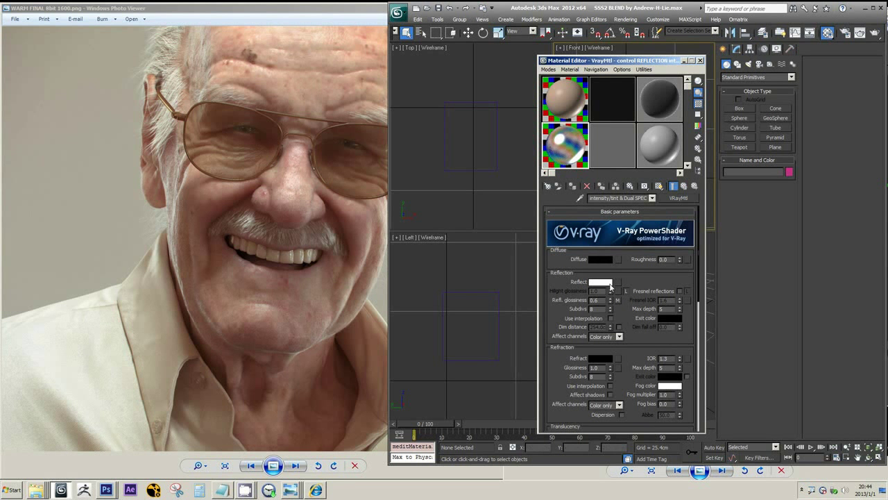
pyautogui.click(614, 153)
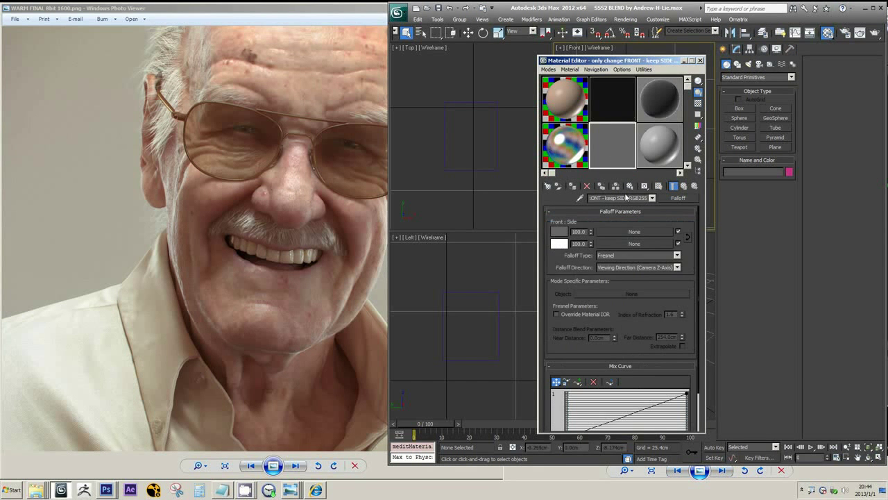
pyautogui.click(579, 148)
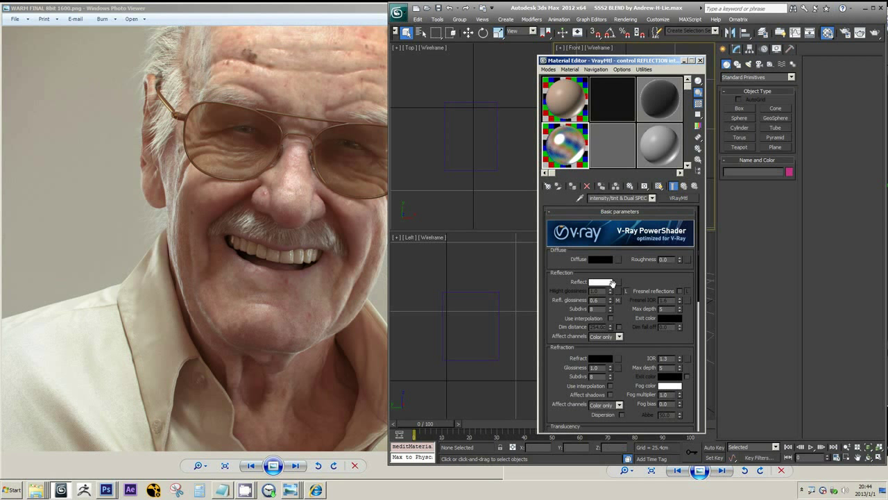
# Step: Minimize the portrait, close 04b default fresnel gloss 0-9.png without saving, and minimize Photoshop
pyautogui.click(323, 10)
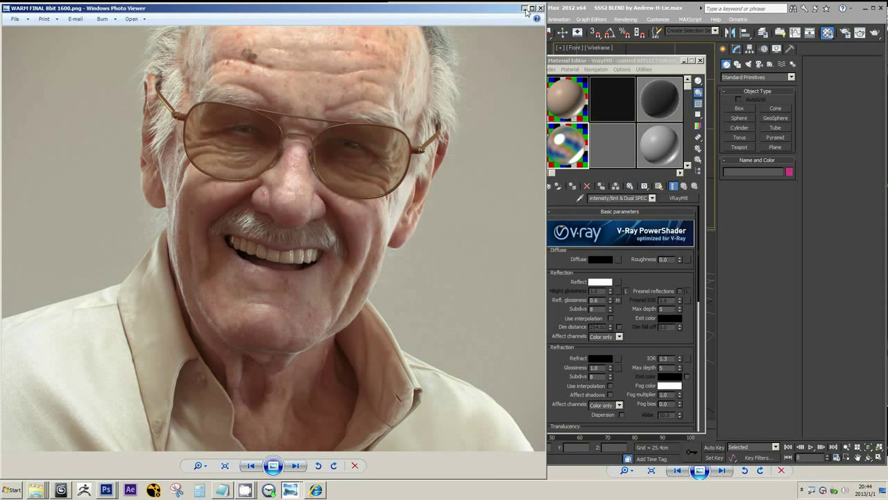
pyautogui.click(526, 9)
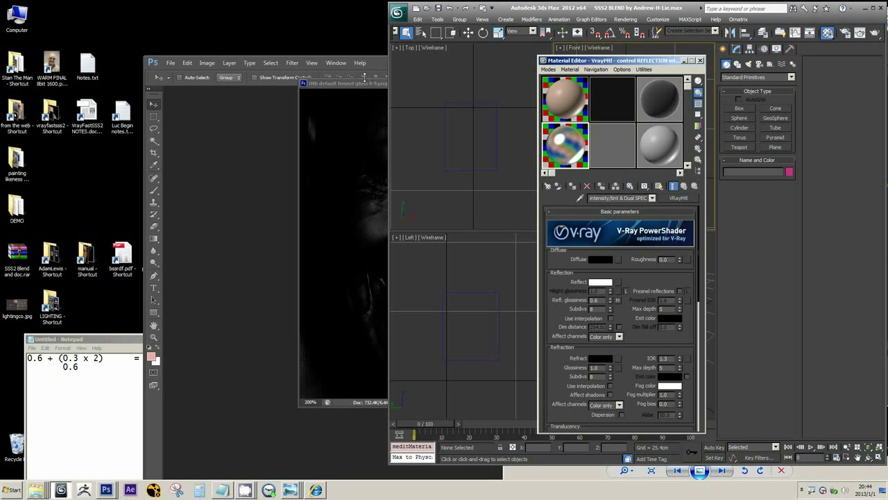
pyautogui.click(363, 82)
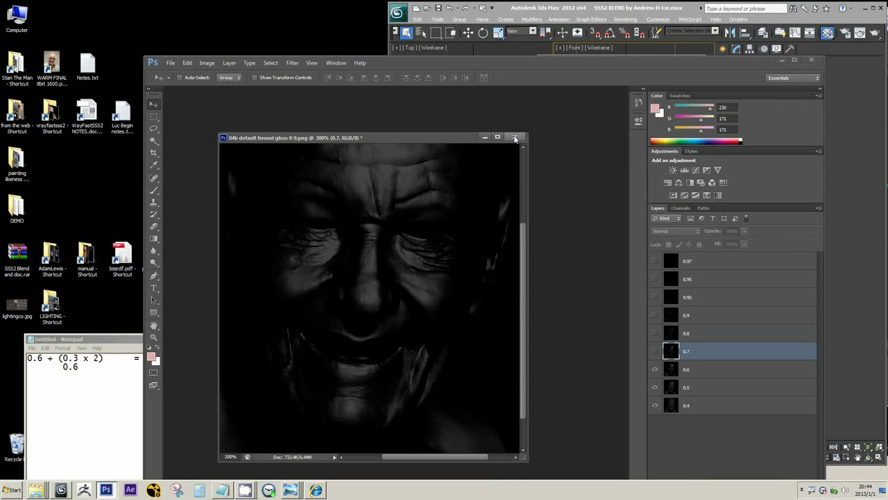
pyautogui.click(514, 138)
pyautogui.click(488, 232)
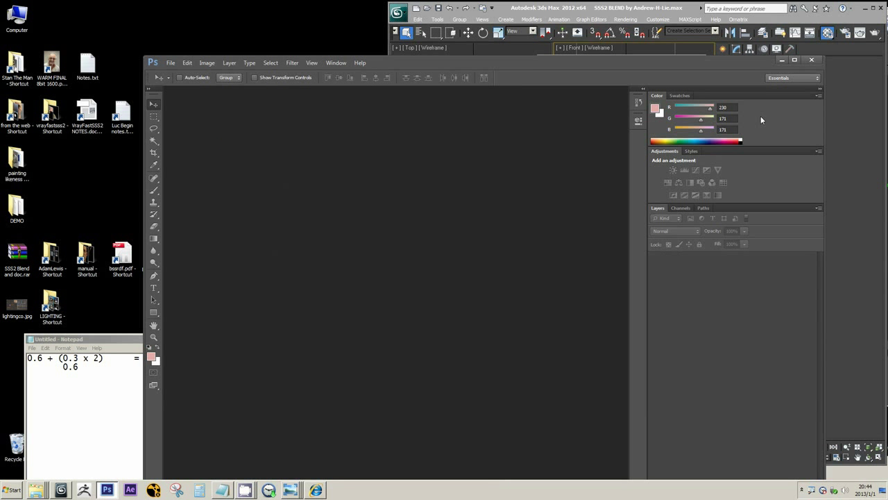
pyautogui.click(781, 62)
# Step: Close the untitled Notepad calculation without saving and minimize the manual folder window
pyautogui.click(227, 340)
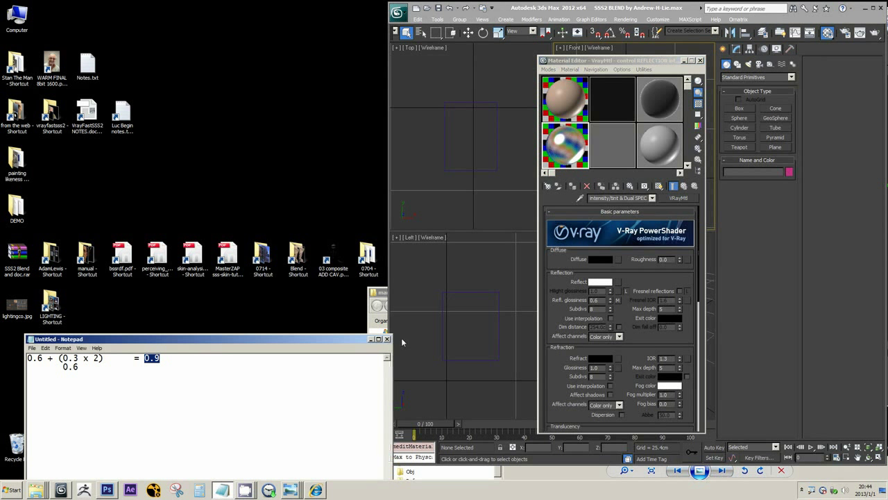
pyautogui.click(387, 339)
pyautogui.click(467, 247)
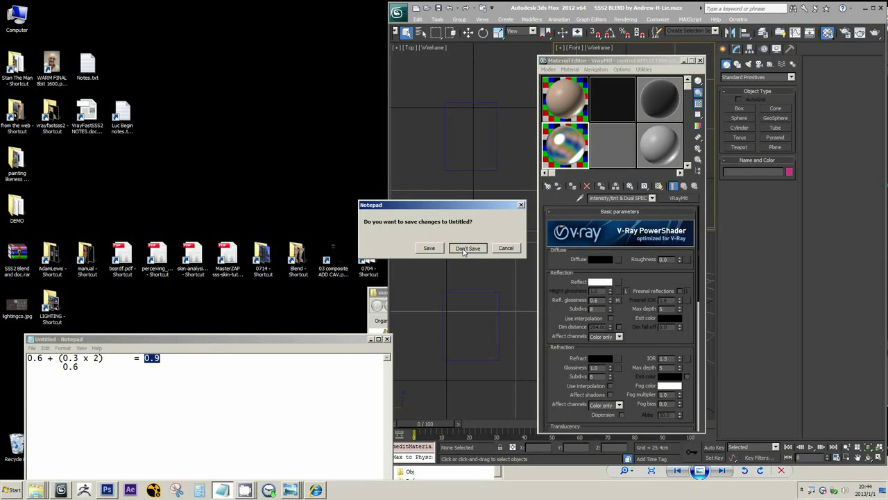
pyautogui.moveTo(383, 297); pyautogui.dragTo(169, 319)
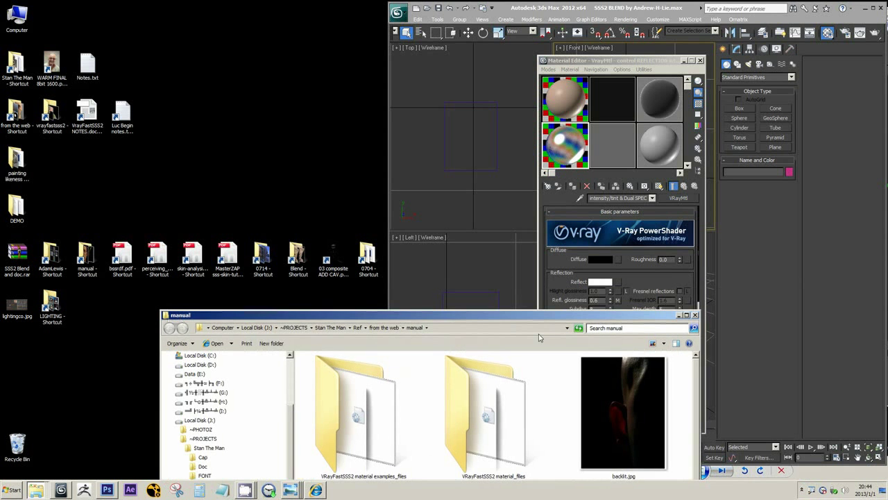
pyautogui.moveTo(537, 318); pyautogui.dragTo(451, 204)
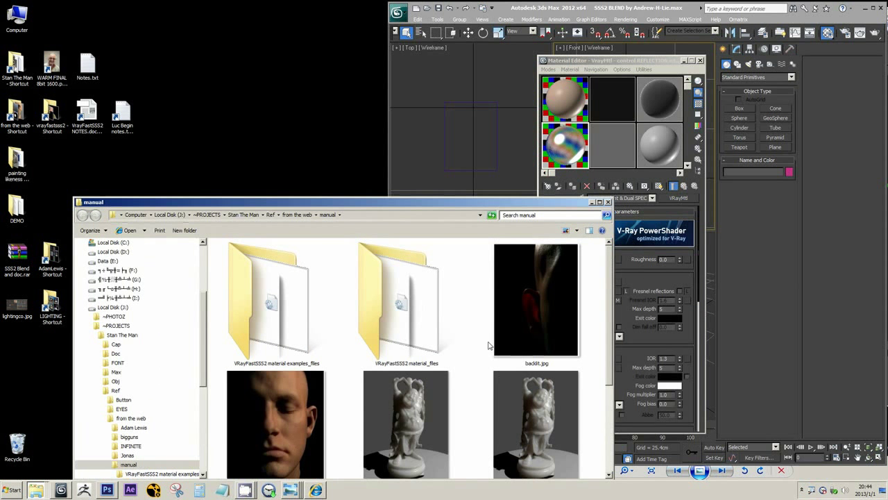
pyautogui.click(592, 202)
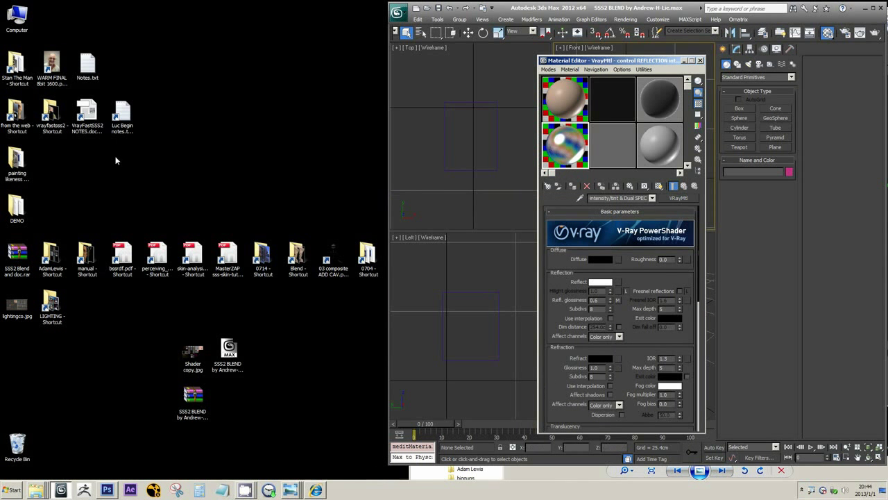
# Step: Browse the head renders in the Blend folder from its desktop shortcut, and close the folder
pyautogui.click(297, 270)
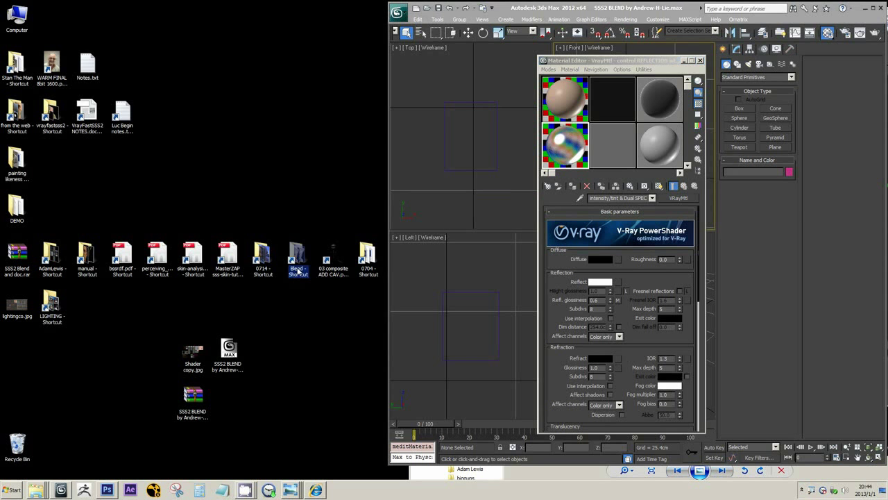
pyautogui.rightClick(298, 250)
pyautogui.click(315, 251)
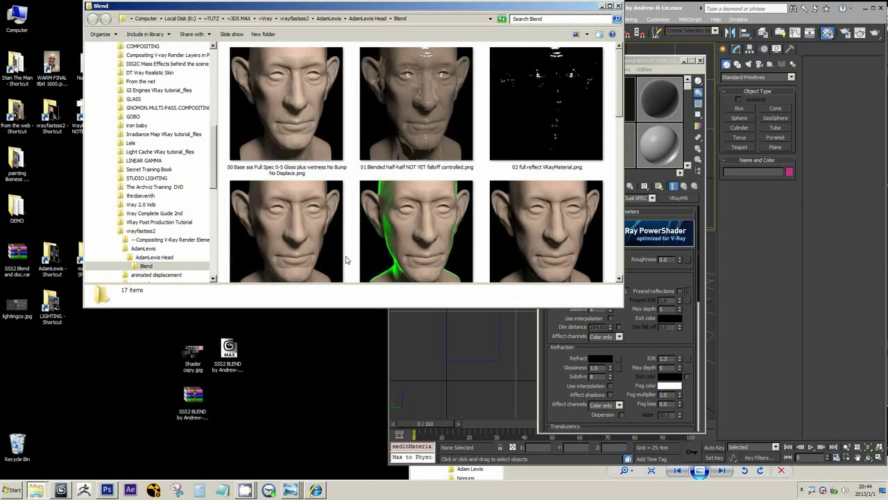
pyautogui.moveTo(357, 10); pyautogui.dragTo(235, 136)
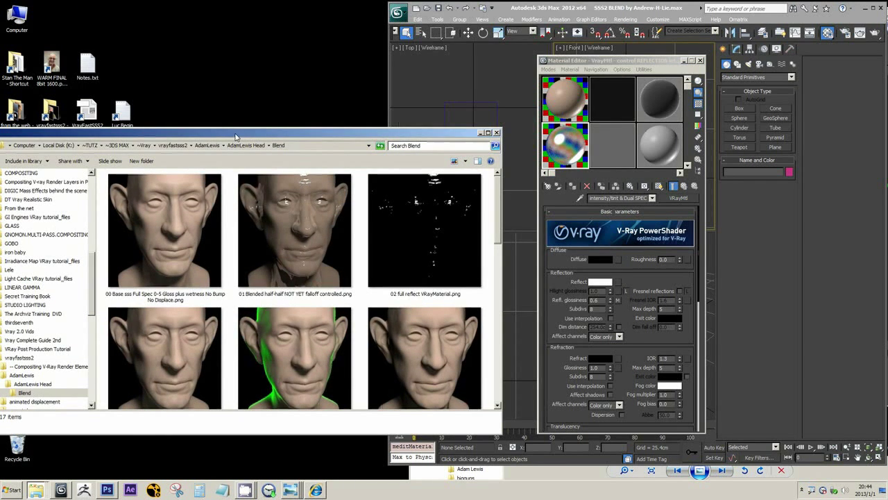
pyautogui.scroll(-3, 288, 248)
pyautogui.scroll(-5, 287, 247)
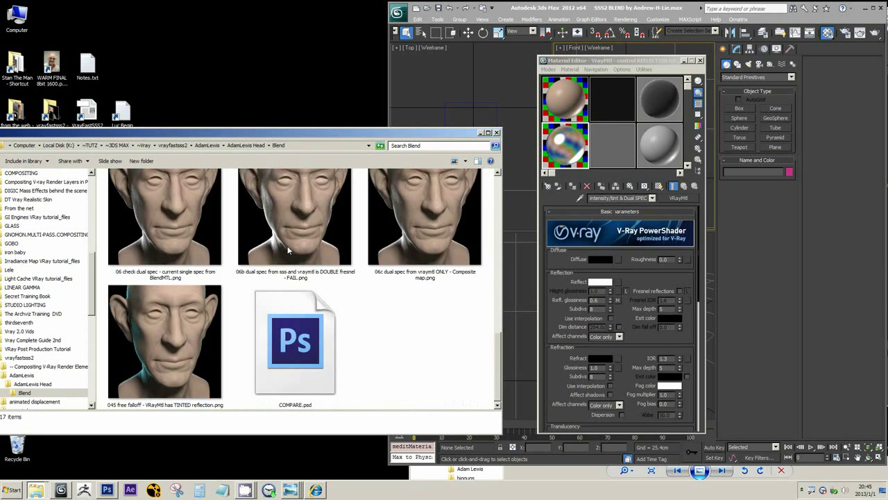
pyautogui.scroll(10, 288, 247)
pyautogui.click(497, 133)
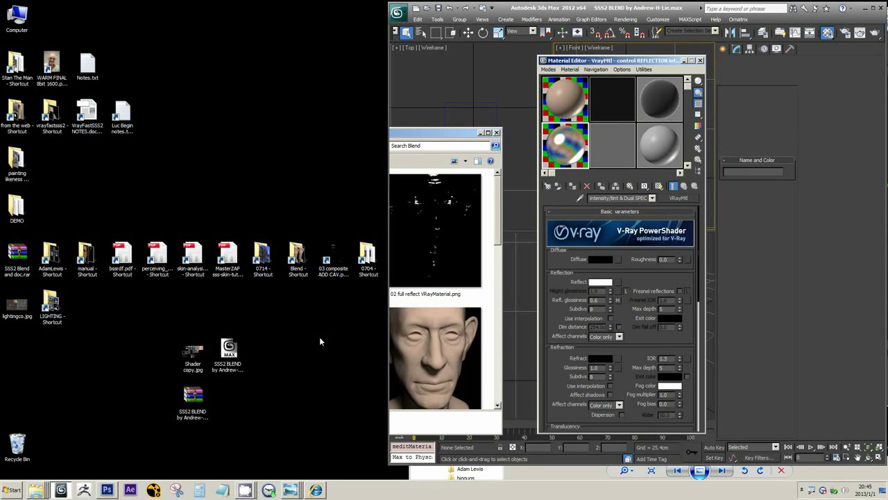
# Step: Open the 0714 render folder from the desktop and show 02a fresnel default 1_255.png beside the Material Editor
pyautogui.click(264, 262)
pyautogui.rightClick(264, 262)
pyautogui.click(279, 266)
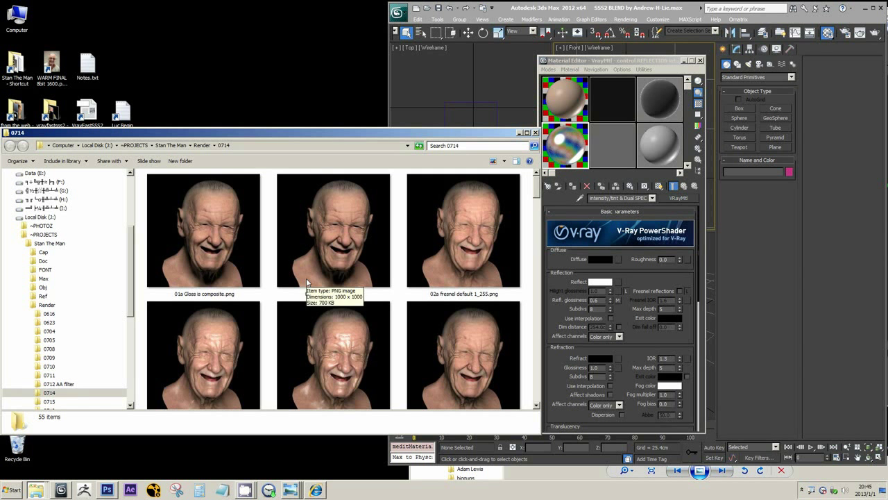
pyautogui.scroll(-3, 307, 281)
pyautogui.scroll(1, 307, 281)
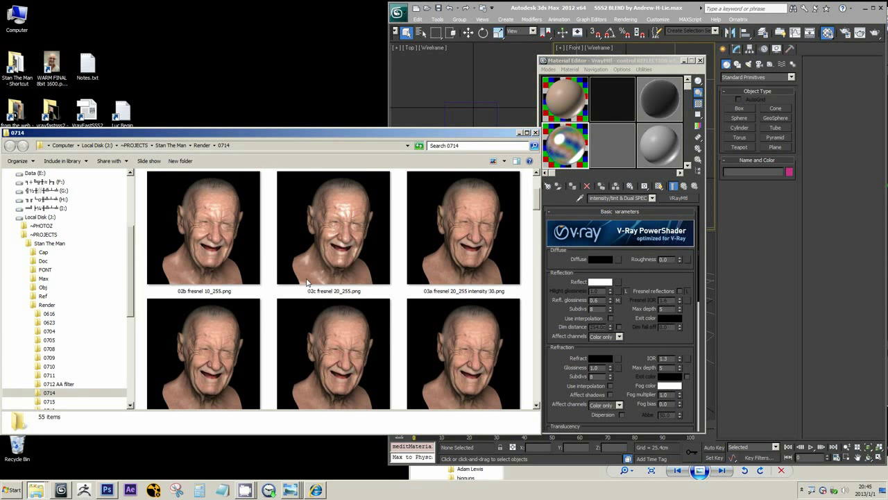
pyautogui.click(413, 274)
pyautogui.scroll(1, 416, 279)
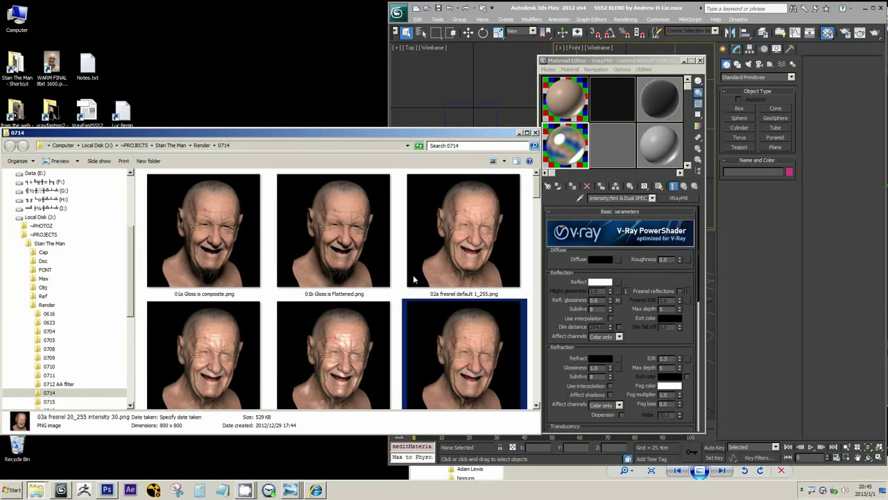
pyautogui.doubleClick(469, 266)
pyautogui.moveTo(564, 10); pyautogui.dragTo(270, 18)
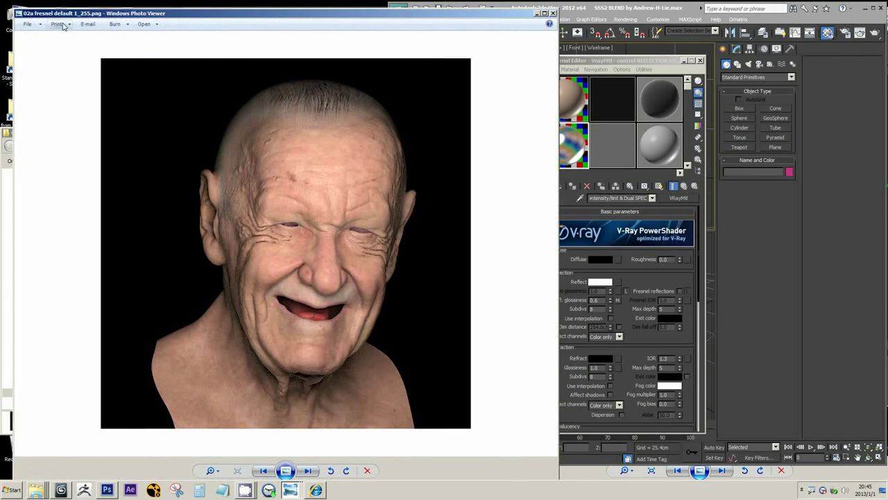
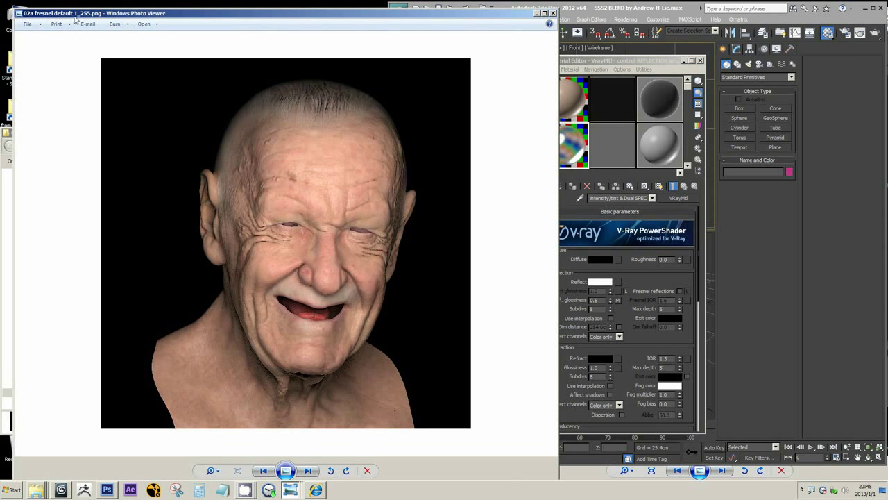
# Step: Reposition and narrow the render image window so the Material Editor stays fully visible beside it
pyautogui.click(617, 63)
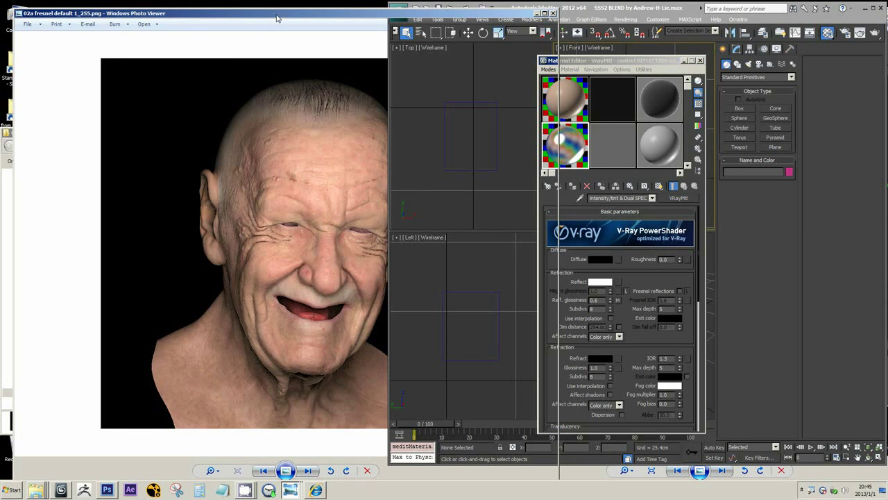
pyautogui.moveTo(270, 21); pyautogui.dragTo(262, 21)
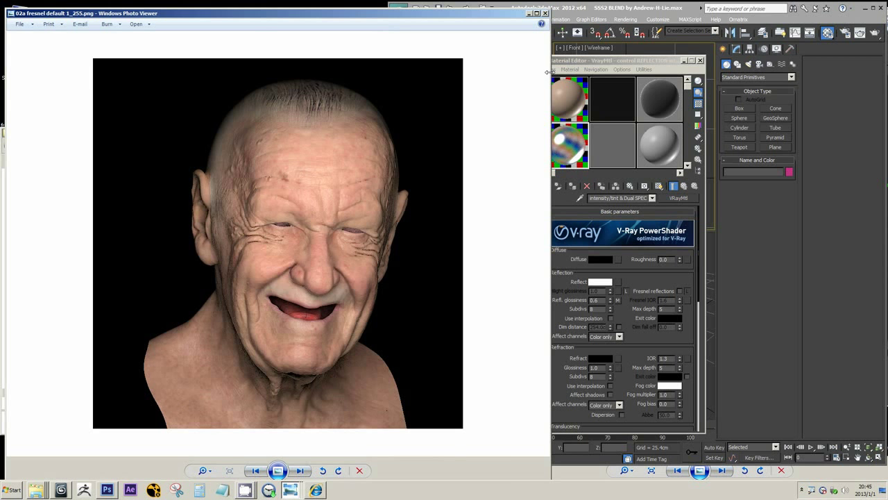
pyautogui.moveTo(548, 72); pyautogui.dragTo(467, 71)
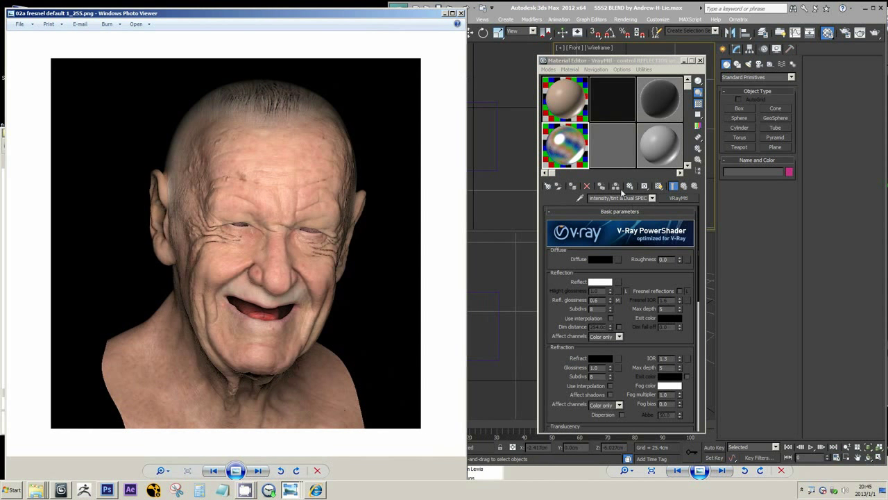
# Step: Open the Fresnel falloff map in the SSS2 blend material's first blend amount and inspect its front colour
pyautogui.click(564, 94)
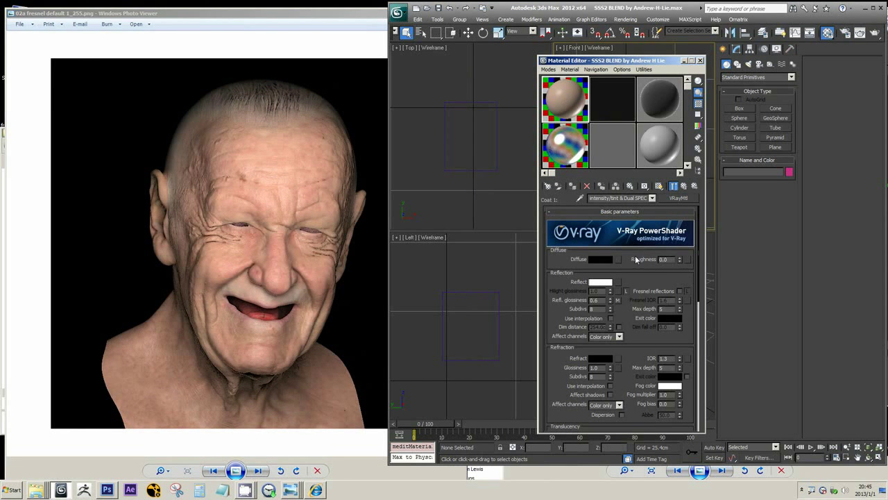
pyautogui.click(683, 186)
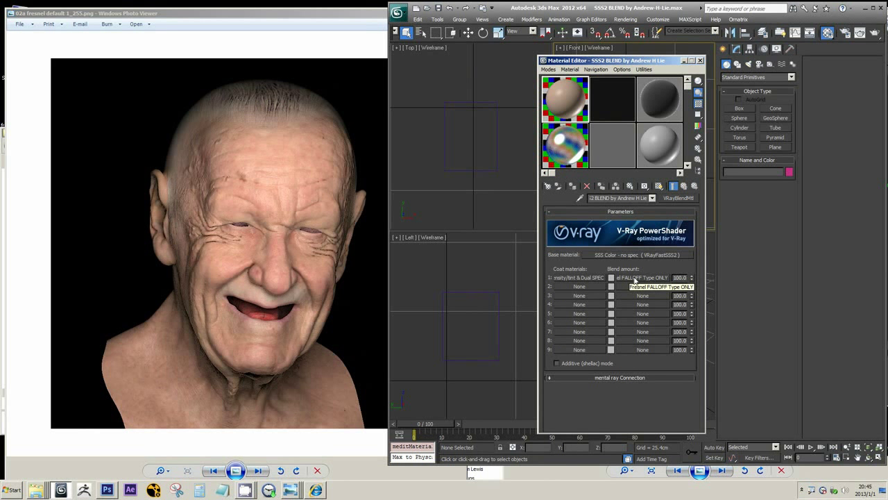
pyautogui.click(635, 277)
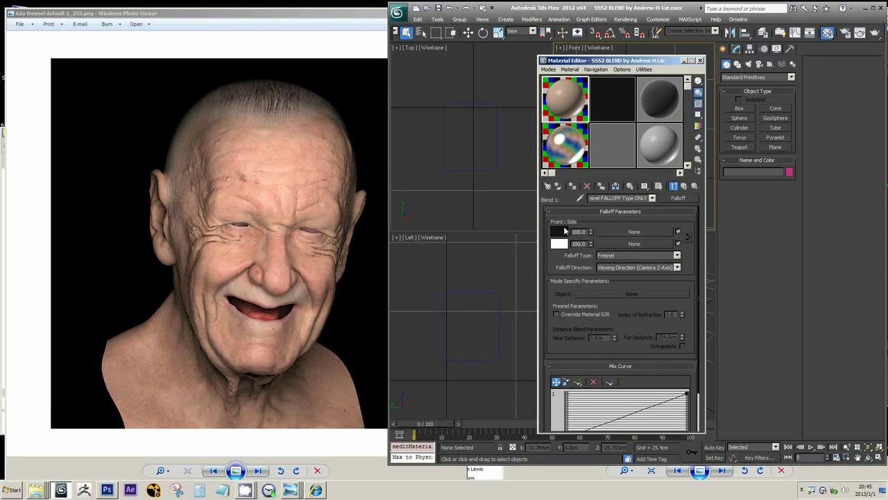
pyautogui.click(566, 231)
pyautogui.click(577, 261)
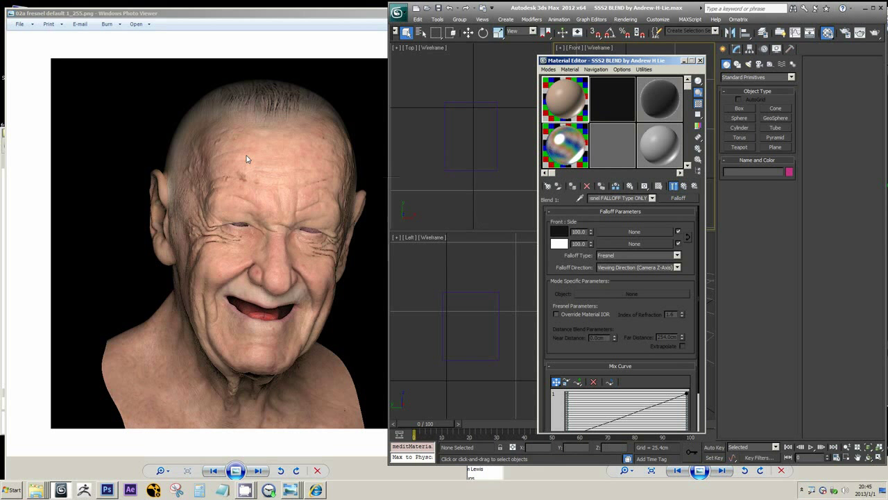
# Step: Bring the 02a fresnel default 1_255.png render forward and mark its file name
pyautogui.click(47, 26)
pyautogui.click(278, 274)
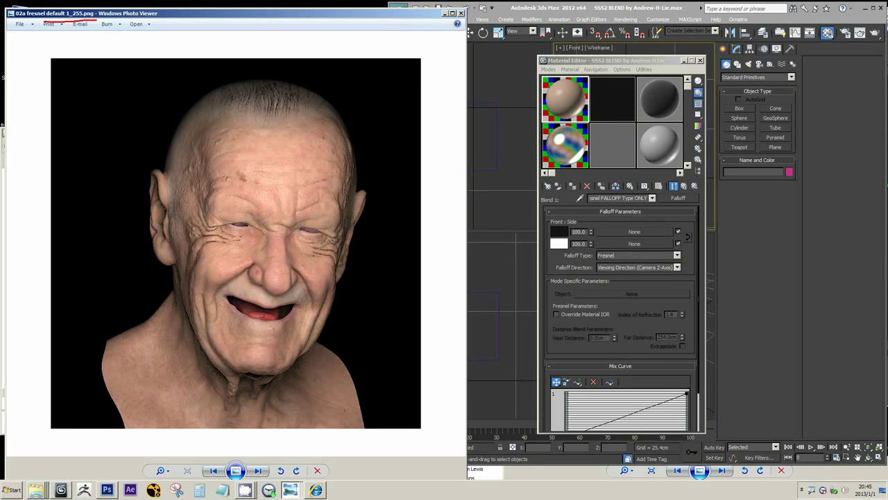
pyautogui.moveTo(16, 13); pyautogui.dragTo(90, 4)
pyautogui.press('Escape')
# Step: Show the 02b fresnel 10_255.png render and set the falloff map's front colour to a value of 10
pyautogui.click(262, 472)
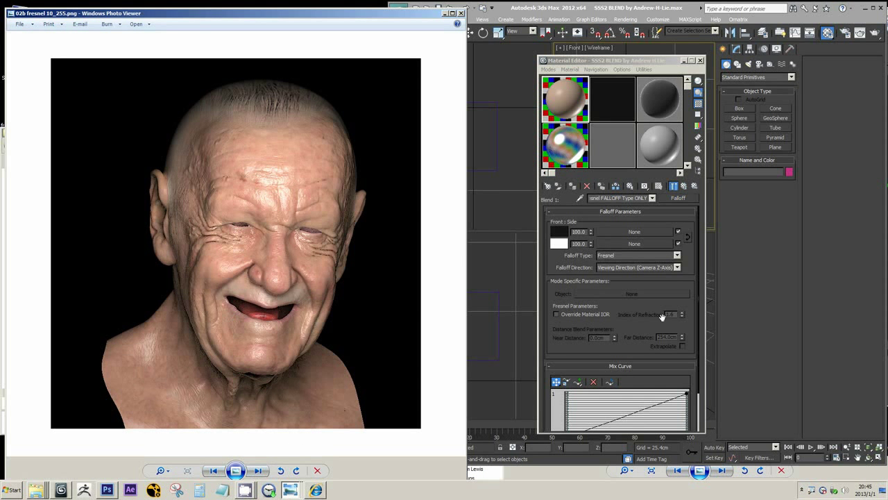
pyautogui.click(560, 232)
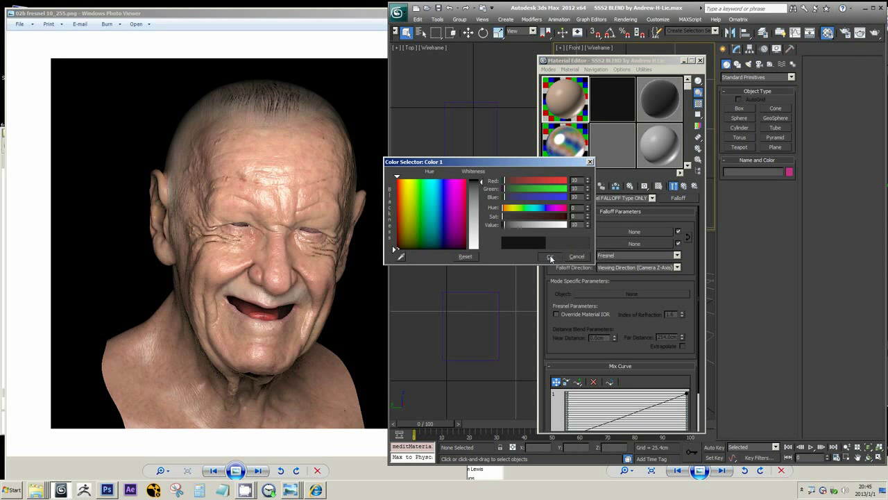
pyautogui.click(551, 256)
# Step: Compare the 02a fresnel default 1_255.png render with the 02b fresnel 10_255.png render
pyautogui.click(286, 217)
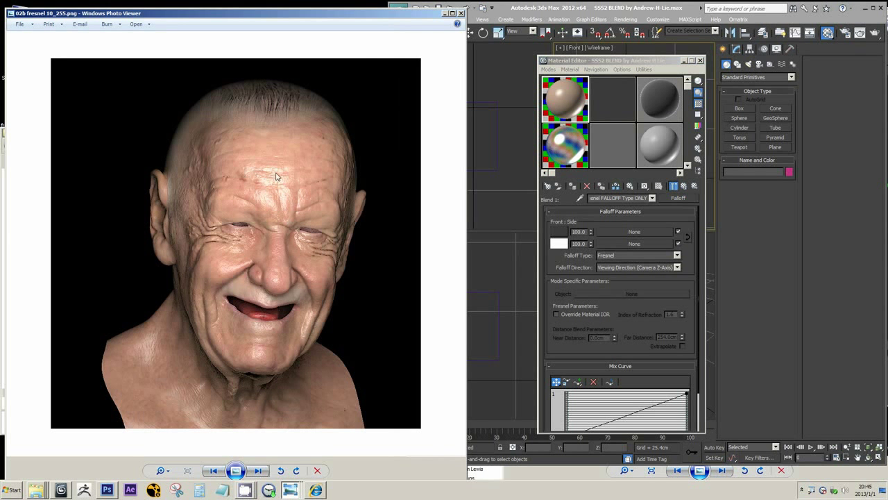
pyautogui.click(214, 471)
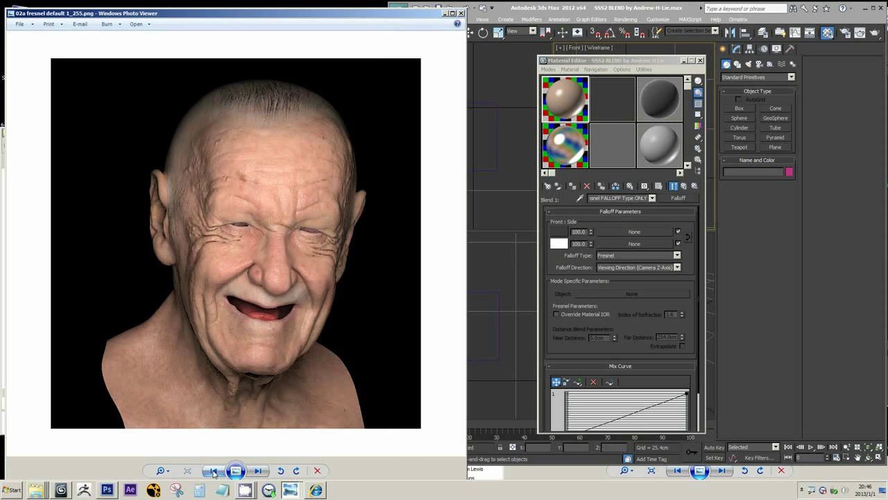
pyautogui.click(259, 471)
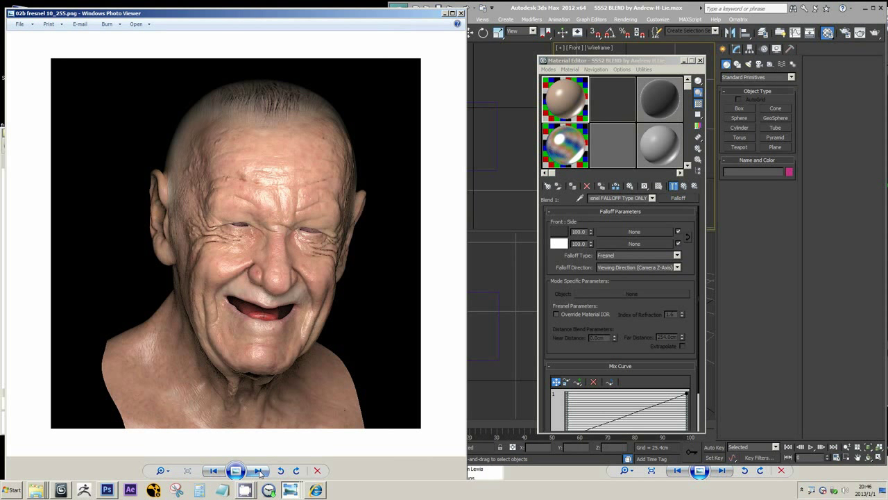
# Step: Show the 02c fresnel 20_255.png render and set the falloff map's front colour to a value of 20
pyautogui.click(259, 471)
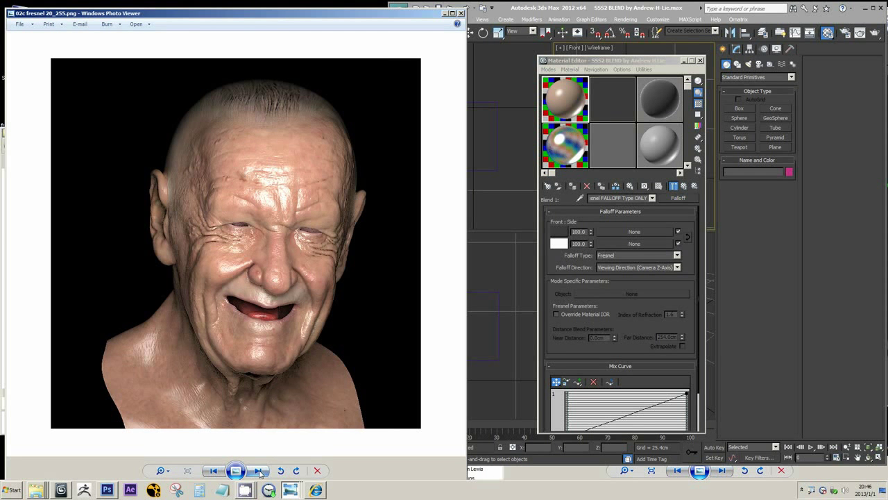
pyautogui.click(560, 234)
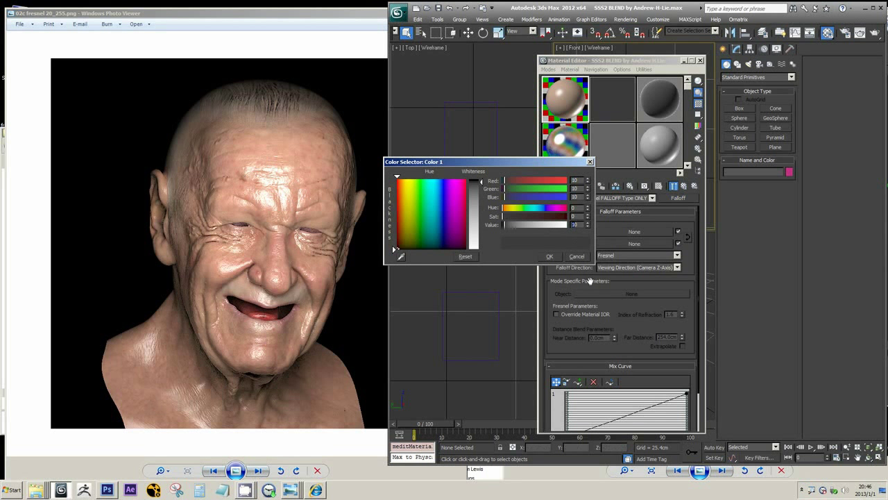
pyautogui.click(550, 258)
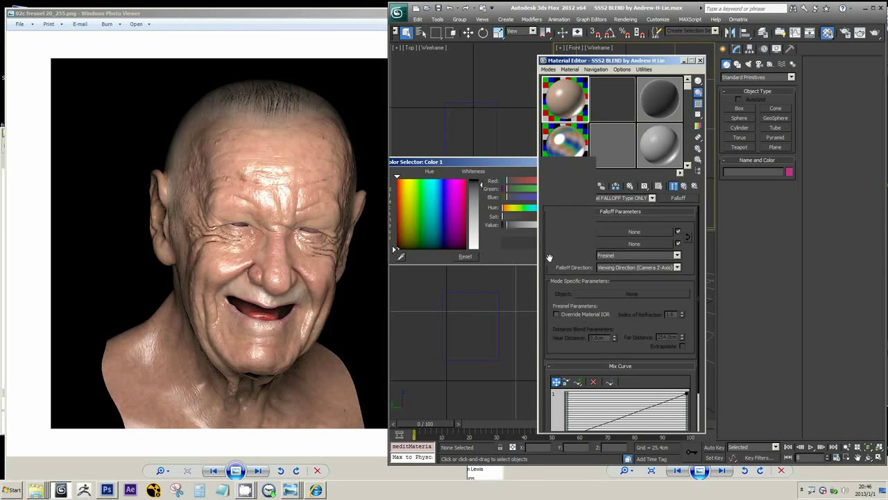
# Step: Compare the skin highlights across the 02a, 02b and 02c fresnel renders, including a closer view of the face in 02c
pyautogui.click(234, 471)
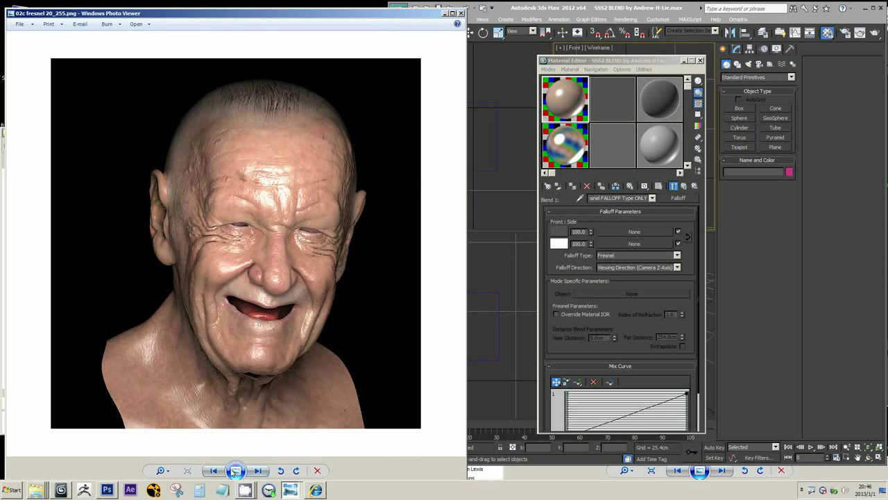
pyautogui.click(214, 472)
pyautogui.click(258, 472)
pyautogui.scroll(2, 244, 338)
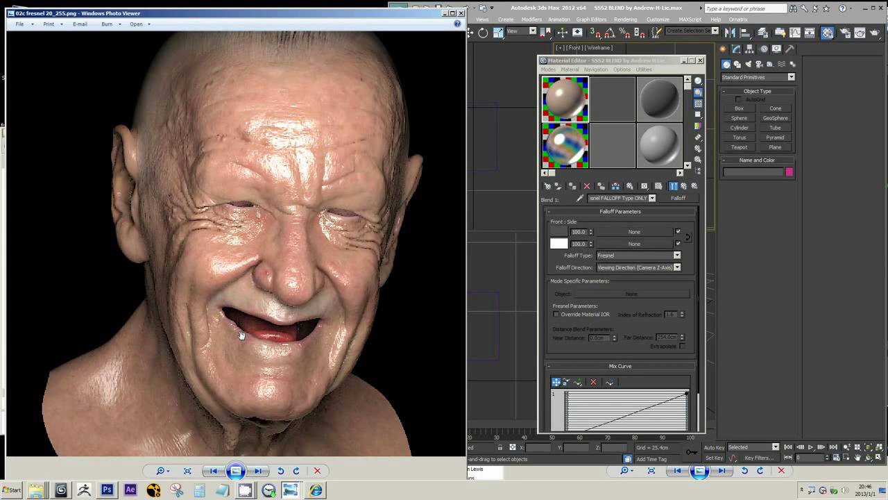
pyautogui.press('Left')
pyautogui.press('Left')
pyautogui.press('Right')
pyautogui.press('Left')
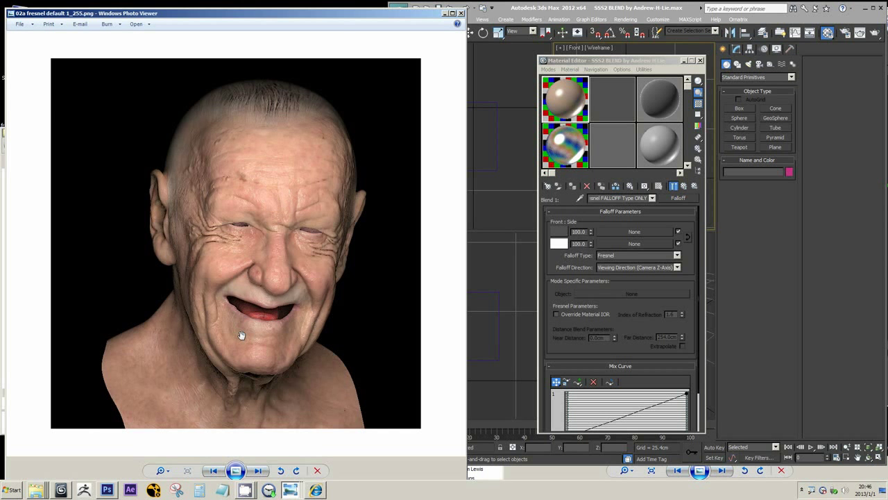
pyautogui.press('Right')
pyautogui.press('Left')
pyautogui.press('Right')
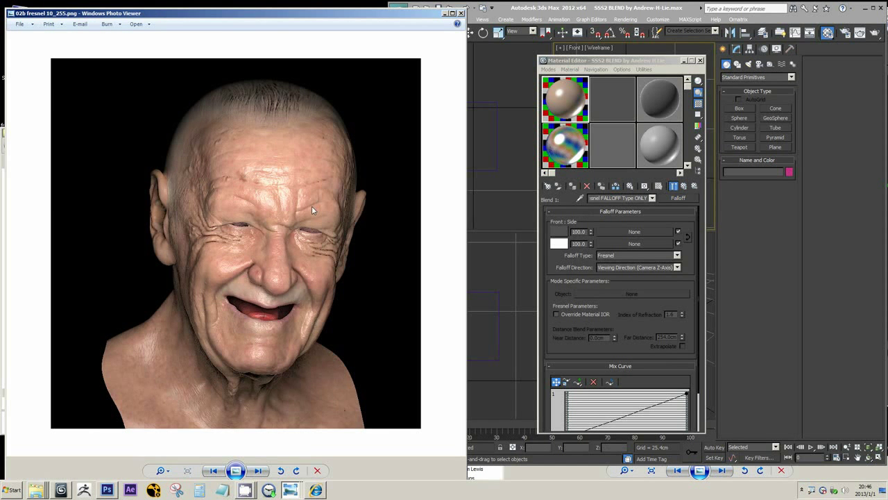
pyautogui.press('Left')
pyautogui.press('Right')
# Step: View the blend material's Fresnel falloff map and the one in the 03 - Default material's diffuse slot
pyautogui.click(713, 188)
pyautogui.click(684, 186)
pyautogui.click(631, 277)
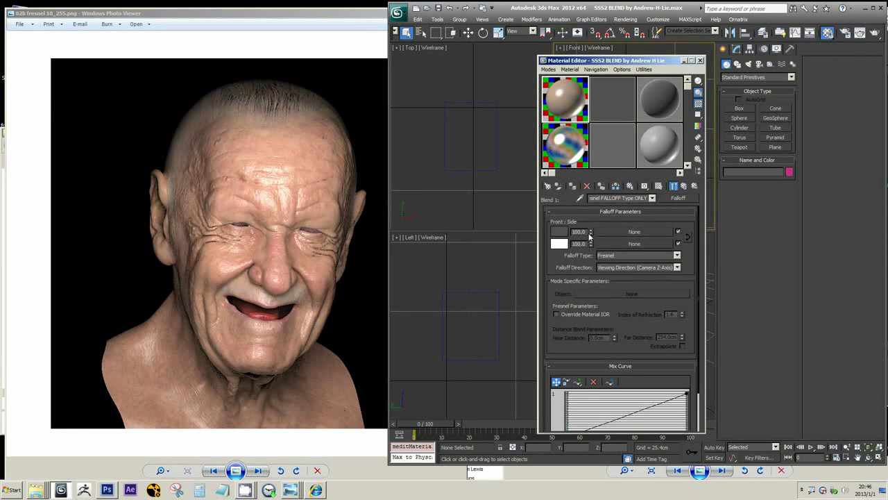
pyautogui.click(664, 105)
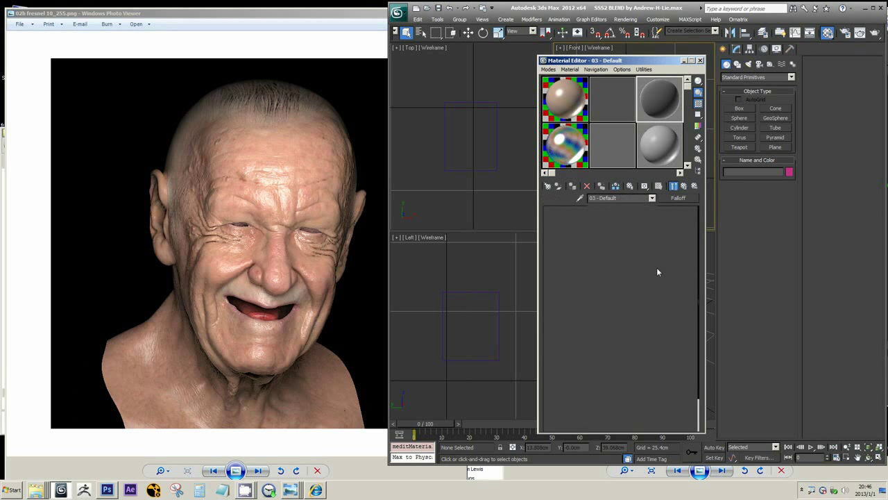
pyautogui.scroll(-5, 657, 268)
pyautogui.scroll(5, 553, 217)
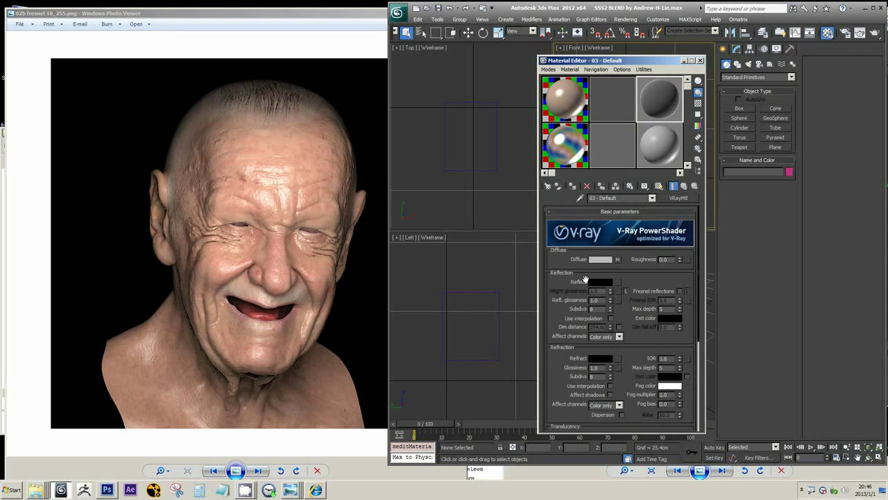
pyautogui.click(614, 265)
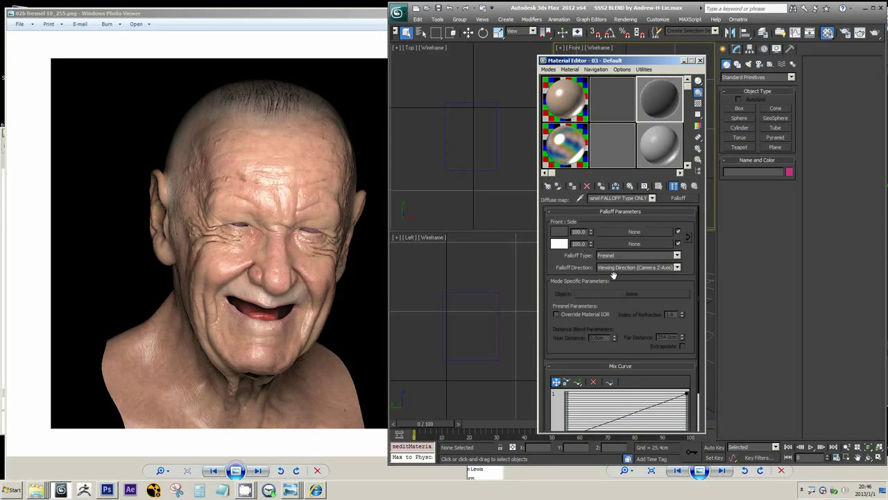
# Step: Try brightening the diffuse falloff map's front colour to values of 116 and 94, discarding the change
pyautogui.click(564, 231)
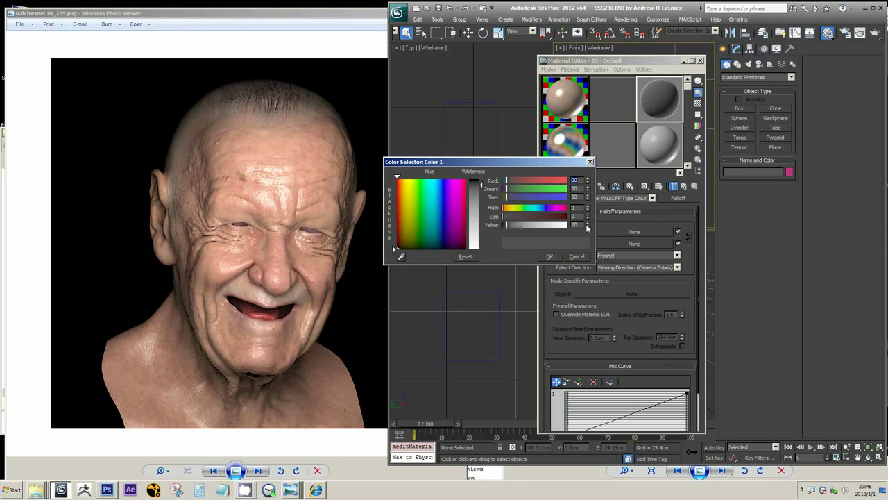
pyautogui.moveTo(588, 226); pyautogui.dragTo(585, 180)
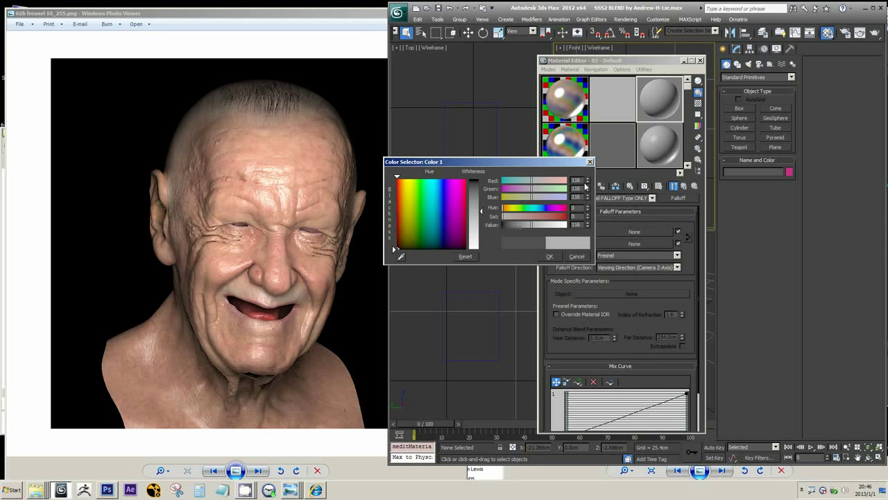
pyautogui.moveTo(588, 224); pyautogui.dragTo(592, 234)
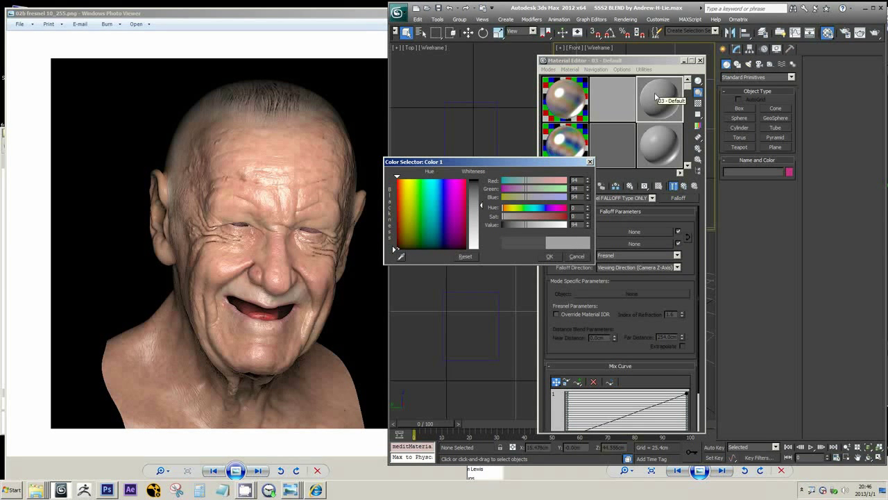
pyautogui.click(580, 256)
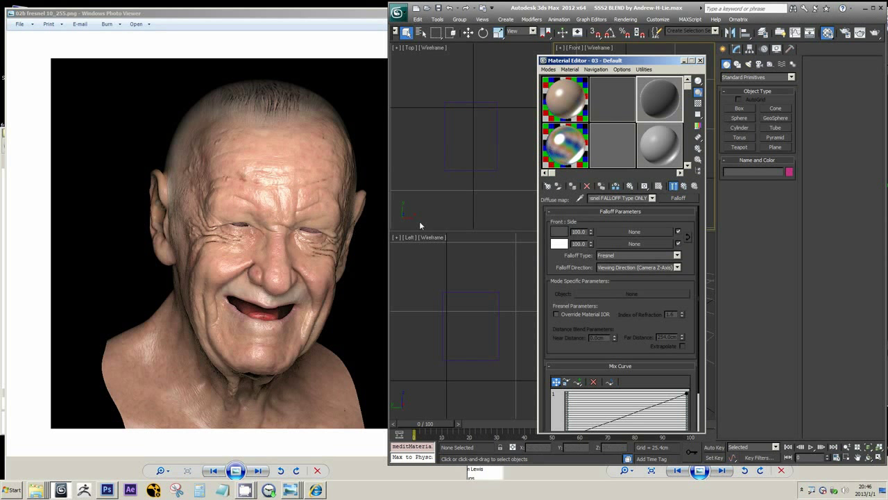
# Step: Open the standalone Fresnel falloff map and inspect its front colour alongside the 02c fresnel 20_255.png render
pyautogui.click(620, 101)
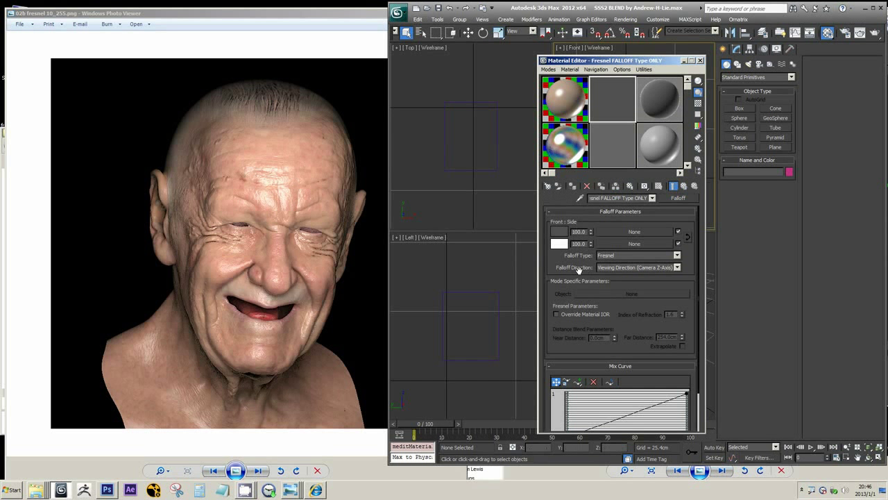
pyautogui.click(175, 169)
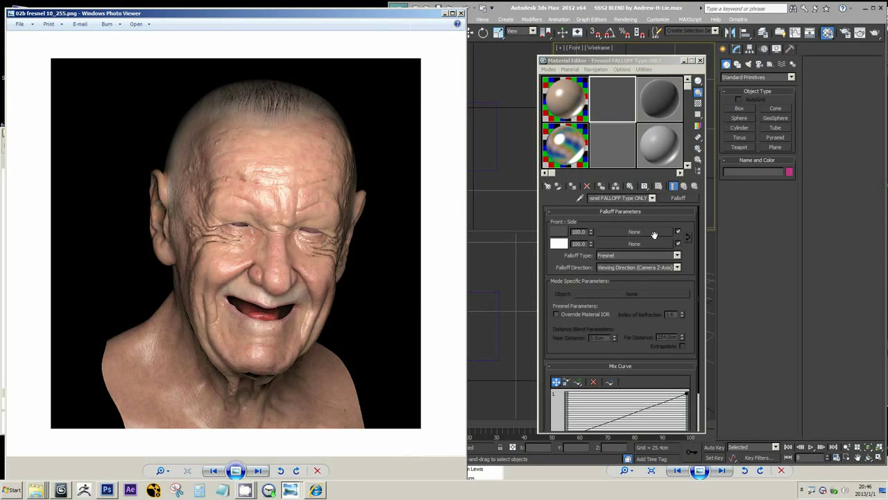
pyautogui.click(561, 232)
pyautogui.click(291, 292)
pyautogui.press('Right')
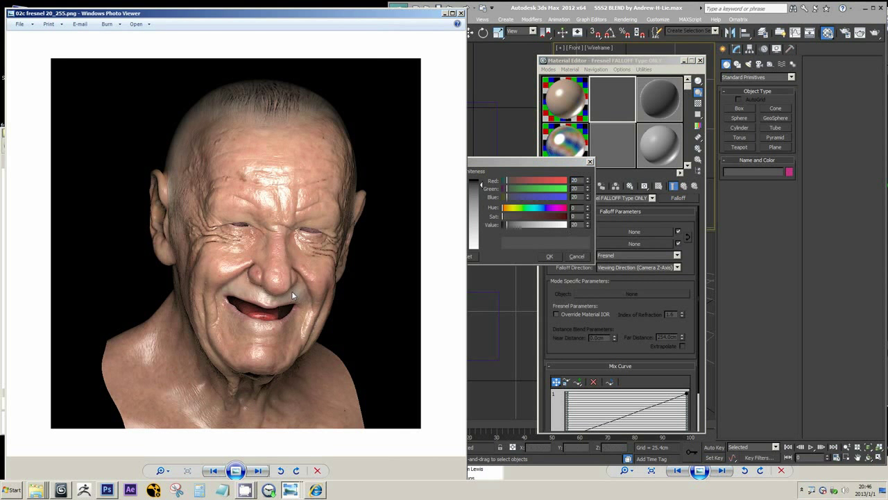
pyautogui.click(496, 160)
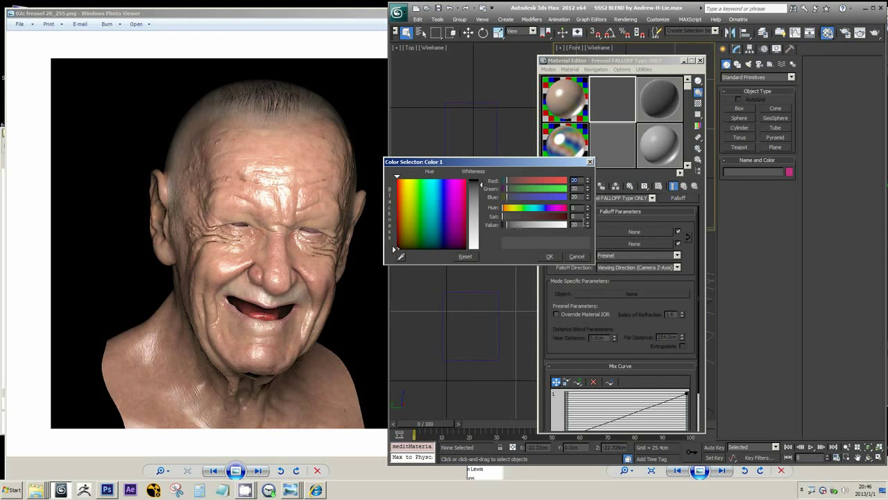
pyautogui.click(576, 256)
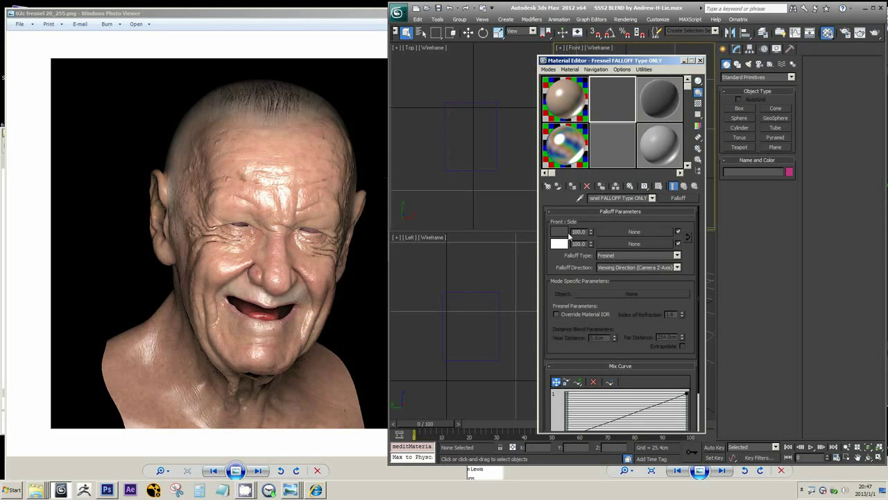
pyautogui.click(564, 234)
pyautogui.click(576, 256)
pyautogui.click(566, 232)
pyautogui.click(579, 256)
# Step: Compare the 02c fresnel 20_255.png render with the 03a fresnel 20_255 intensity 30.png render
pyautogui.click(387, 221)
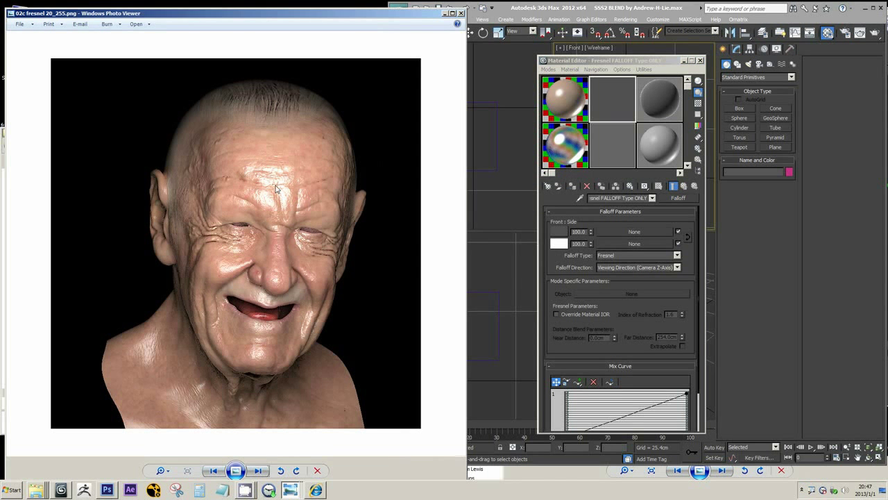
pyautogui.press('Right')
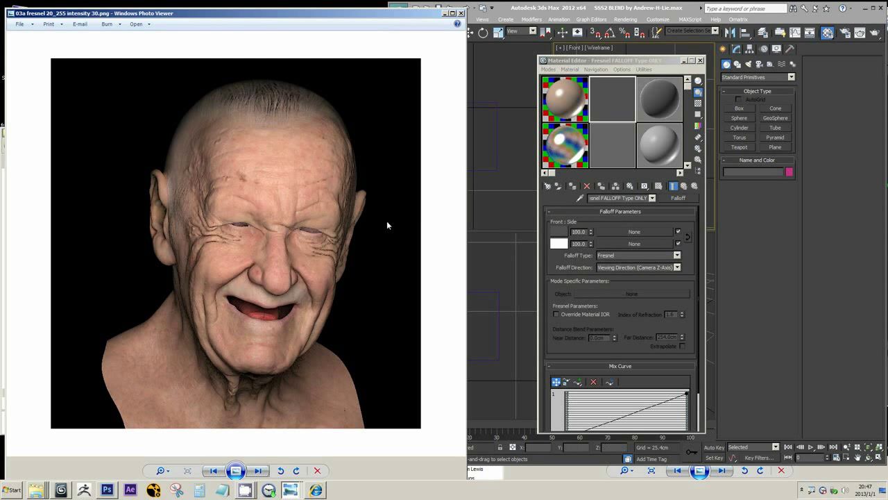
pyautogui.press('Left')
pyautogui.press('Right')
pyautogui.press('Left')
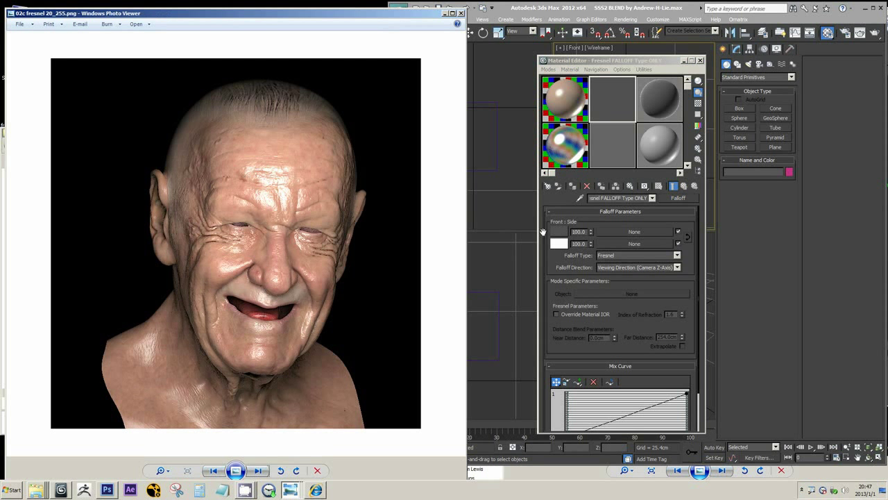
# Step: Compare the 02b fresnel 10_255.png render with the 02c fresnel 20_255.png render
pyautogui.click(684, 188)
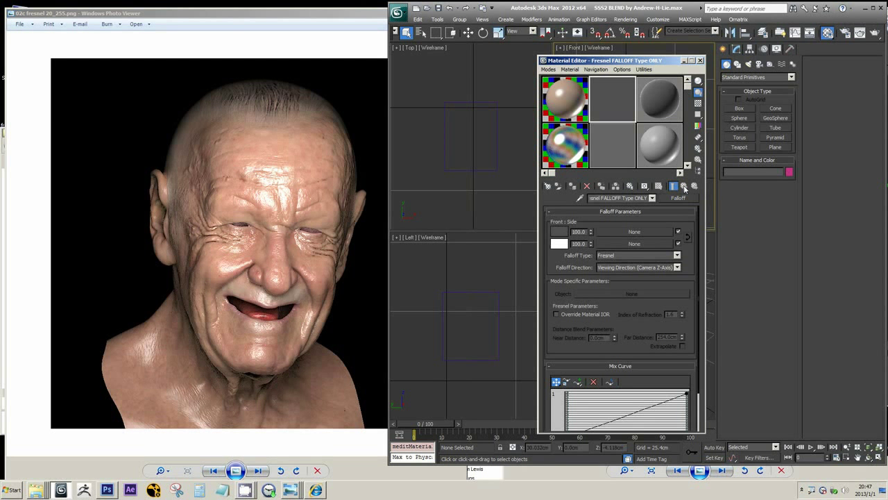
pyautogui.click(281, 266)
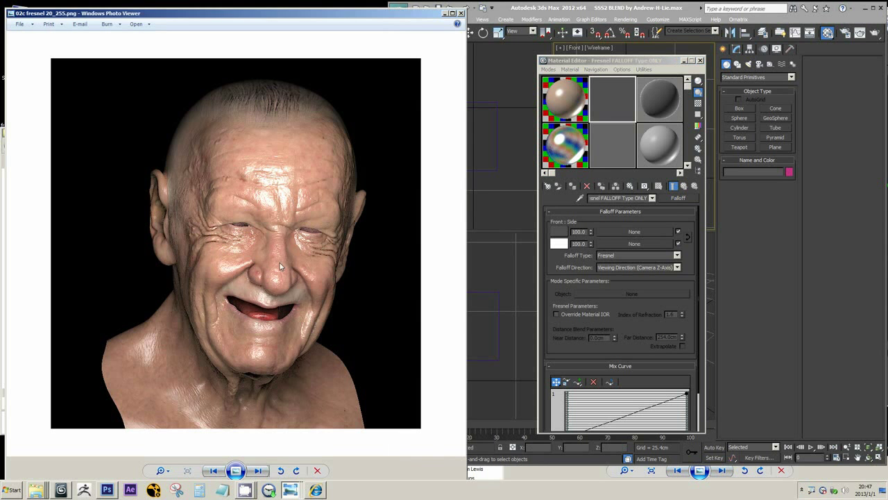
pyautogui.press('Left')
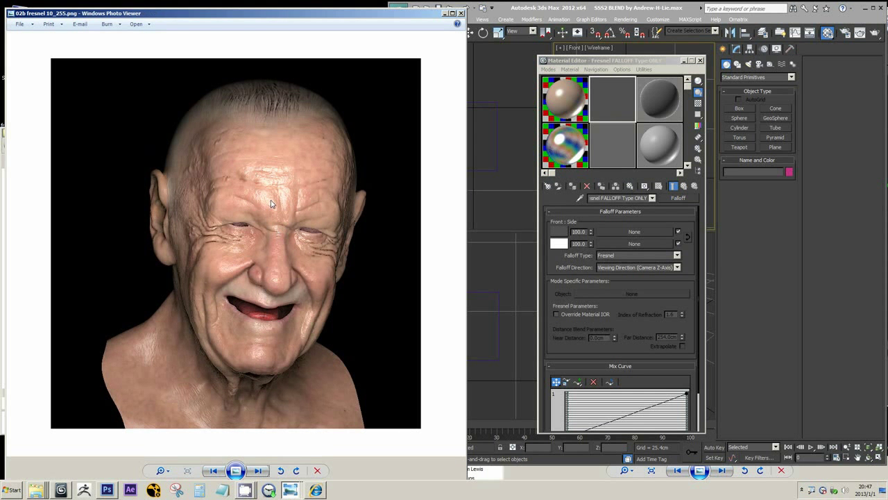
pyautogui.press('Right')
pyautogui.press('Left')
pyautogui.press('Right')
pyautogui.press('Left')
pyautogui.press('Right')
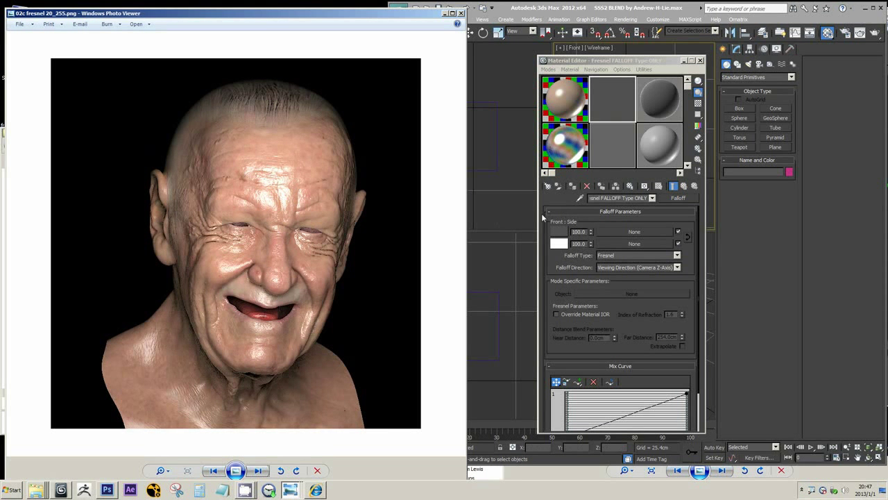
# Step: Open the VRayMtl that controls reflection intensity and dual spec, and view the 03a fresnel 20_255 intensity 30.png render beside it
pyautogui.click(600, 220)
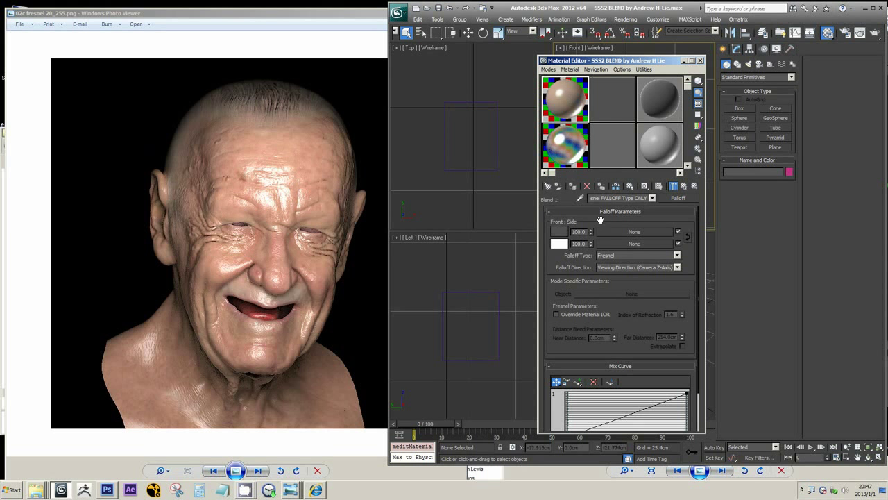
pyautogui.click(684, 186)
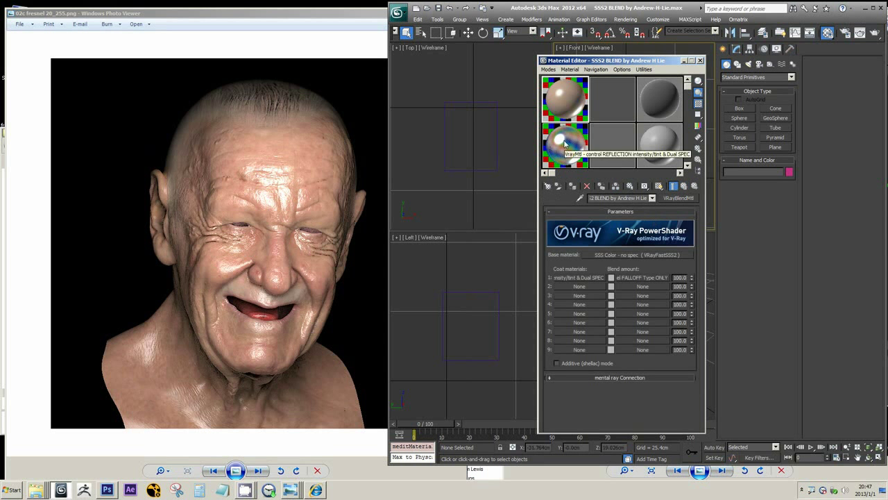
pyautogui.click(565, 143)
pyautogui.click(283, 137)
pyautogui.press('Right')
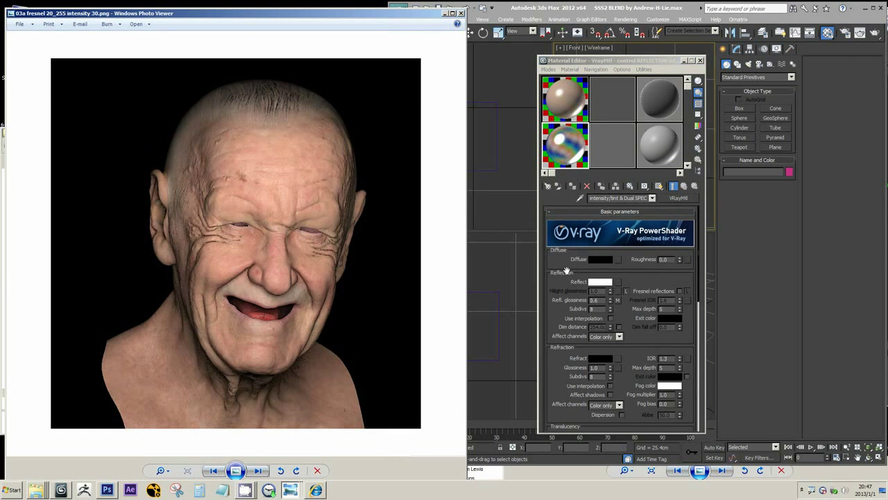
# Step: Set the VRayMtl's reflection colour value to 30
pyautogui.click(599, 282)
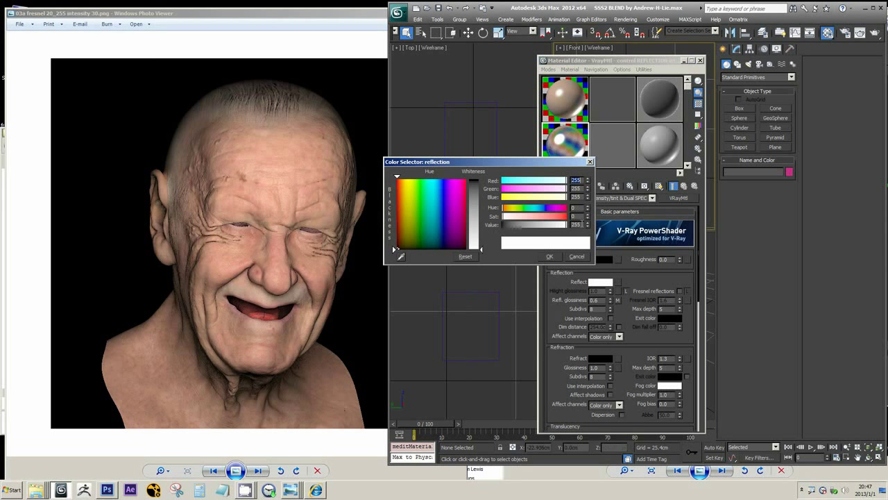
pyautogui.doubleClick(576, 224)
pyautogui.press('Return')
pyautogui.click(551, 256)
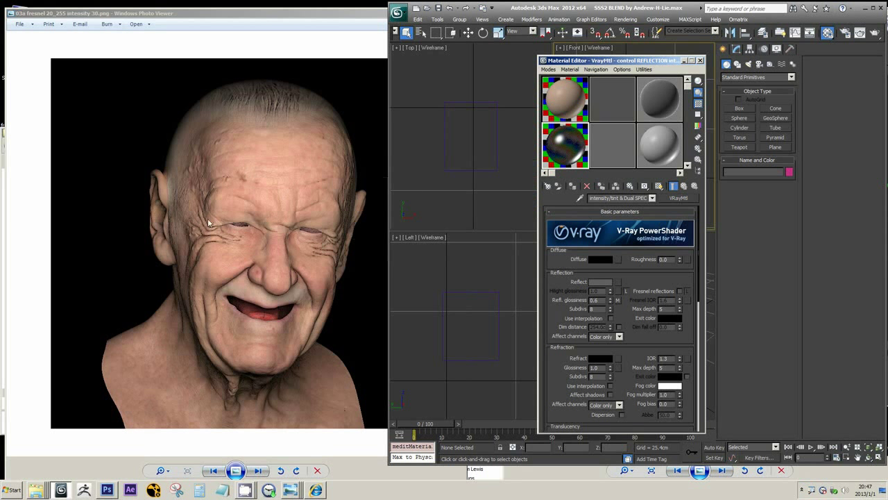
# Step: Compare the 03a intensity 30 render with the preceding render, and view 03b fresnel 20_255 intensity 45.png enlarged
pyautogui.click(267, 194)
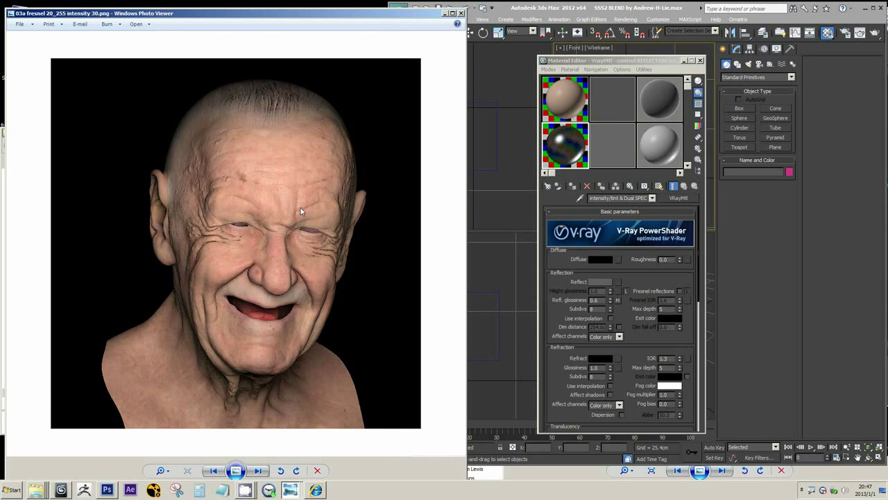
pyautogui.press('Left')
pyautogui.press('Right')
pyautogui.press('Left')
pyautogui.press('Right')
pyautogui.press('Left')
pyautogui.press('Right')
pyautogui.press('Left')
pyautogui.press('Right')
pyautogui.scroll(3, 271, 192)
pyautogui.press('Left')
pyautogui.press('Right')
pyautogui.press('Left')
pyautogui.press('Right')
pyautogui.scroll(2, 273, 193)
# Step: Raise the VRayMtl's reflection colour value to 45 to match the 03b render
pyautogui.click(593, 283)
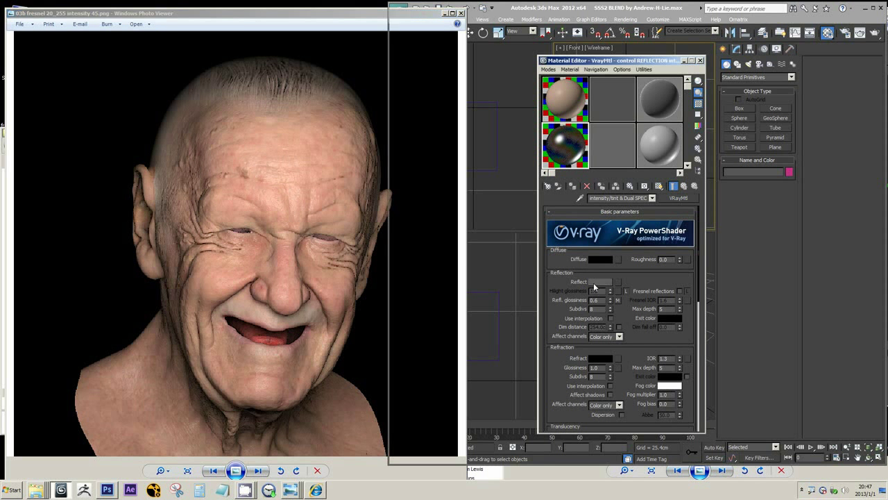
pyautogui.click(593, 282)
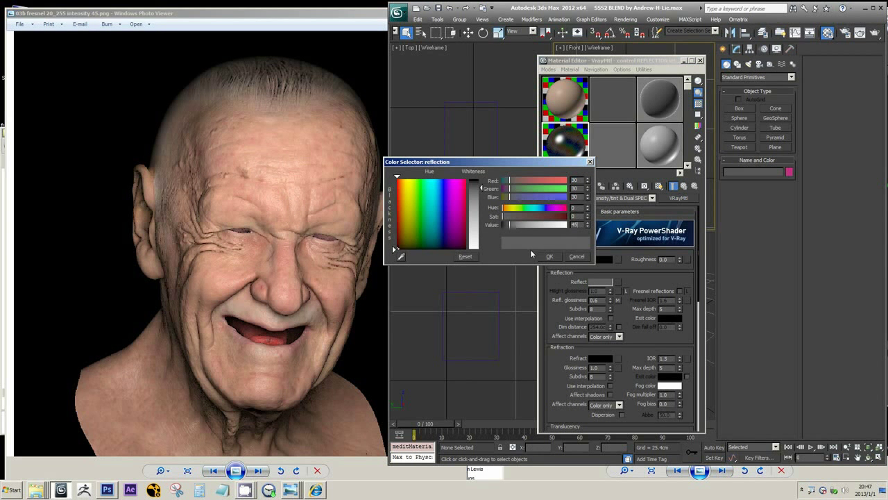
pyautogui.click(549, 256)
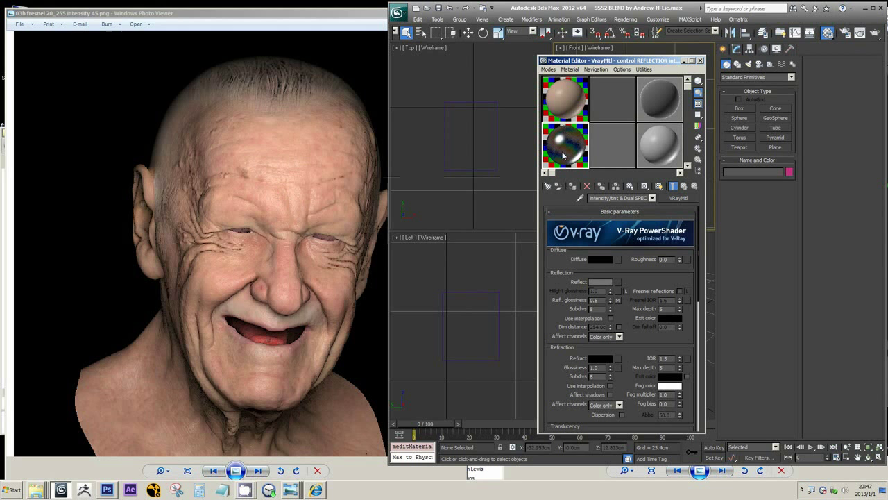
# Step: Compare the 03b intensity 45 render with 02c fresnel 20_255.png and 03c fresnel 20_255 intensity 39.png
pyautogui.click(339, 228)
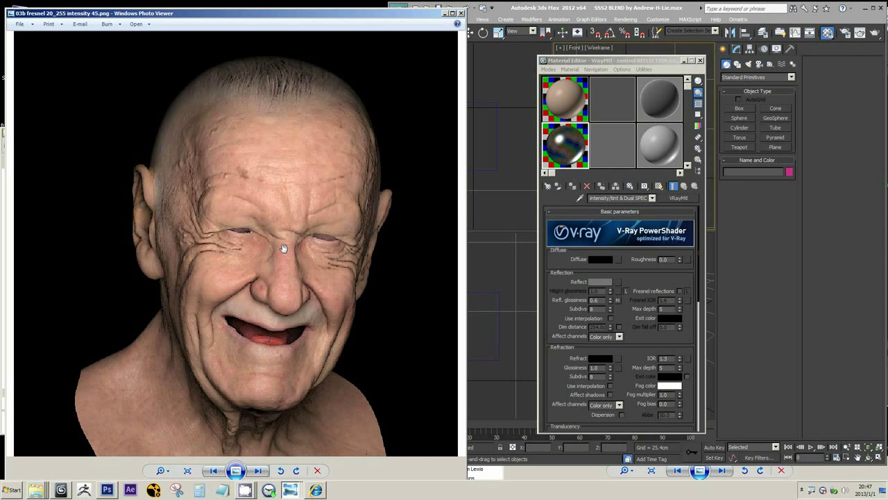
pyautogui.press('Left')
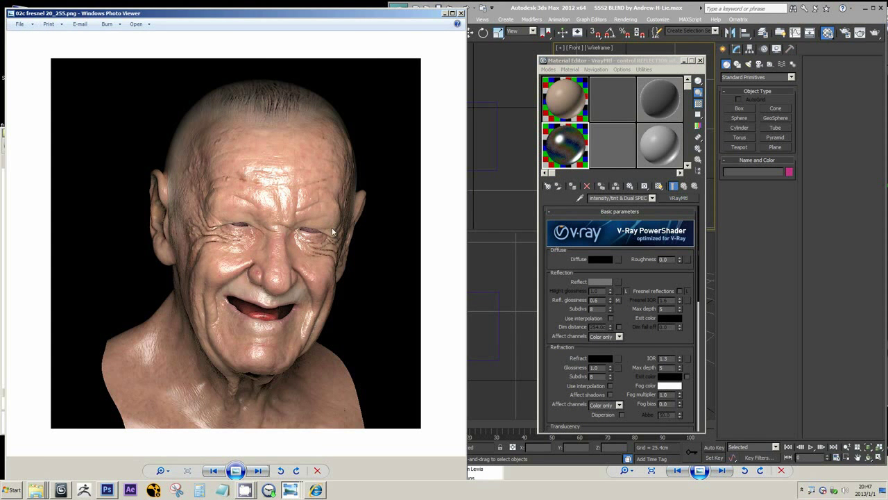
pyautogui.press('Right')
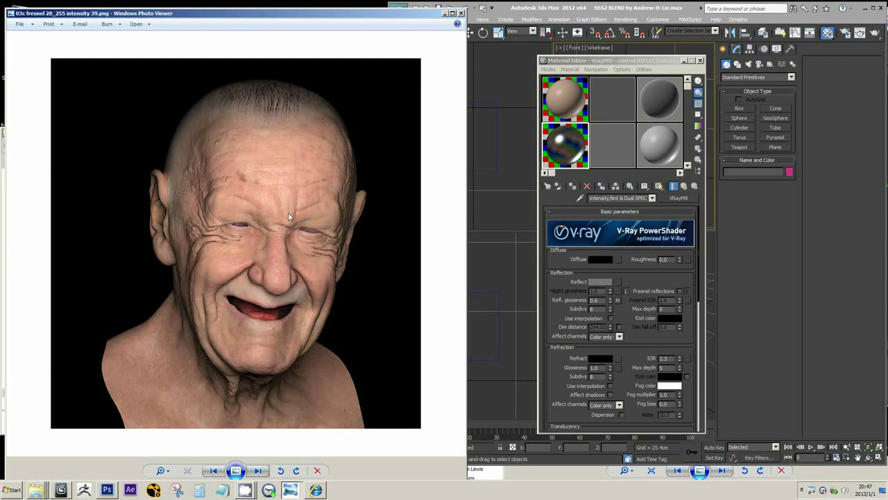
pyautogui.press('Right')
pyautogui.scroll(3, 277, 192)
pyautogui.scroll(-3, 277, 192)
# Step: Set the VRayMtl's reflection colour value to 39
pyautogui.click(594, 280)
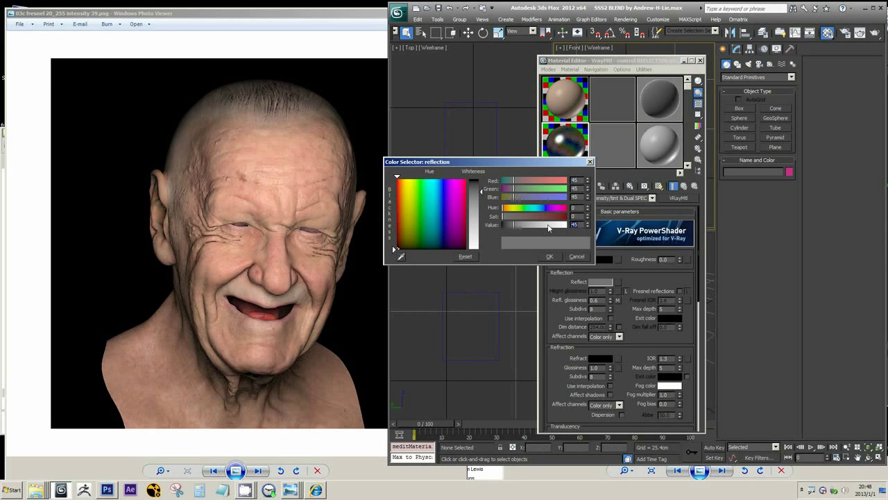
pyautogui.write('450')
pyautogui.click(548, 256)
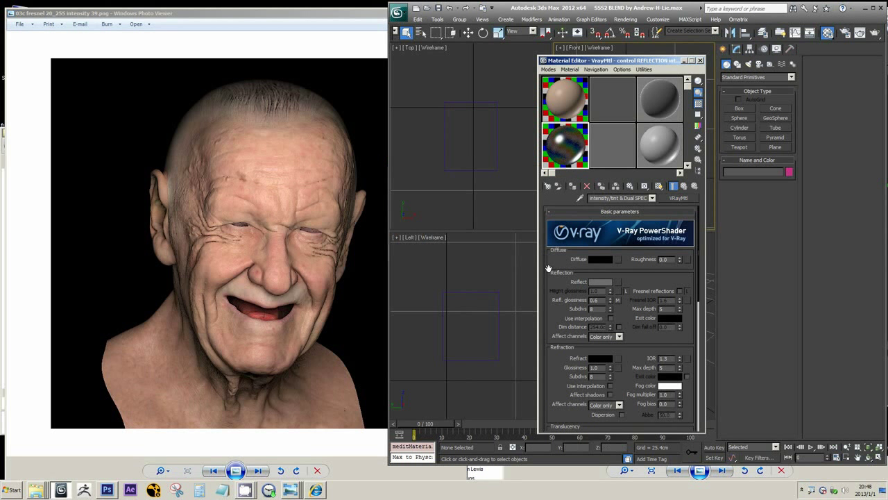
# Step: Examine the 03c fresnel 20_255 intensity 39.png render enlarged and compare it with the neighbouring renders
pyautogui.click(273, 243)
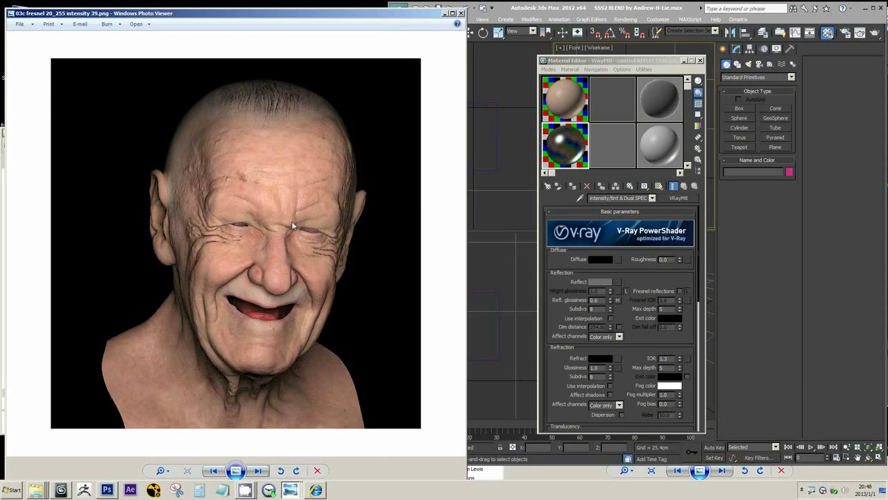
pyautogui.scroll(3, 267, 217)
pyautogui.scroll(-3, 267, 217)
pyautogui.scroll(2, 268, 218)
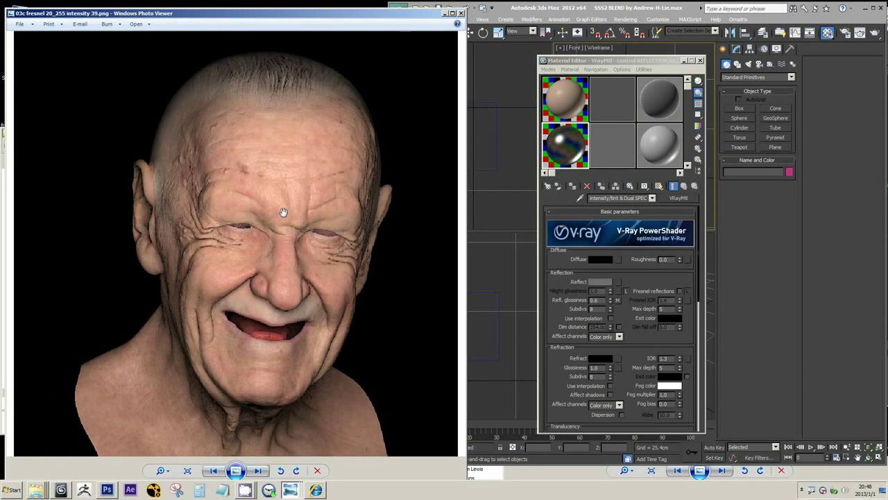
pyautogui.press('Right')
pyautogui.press('Left')
pyautogui.press('Right')
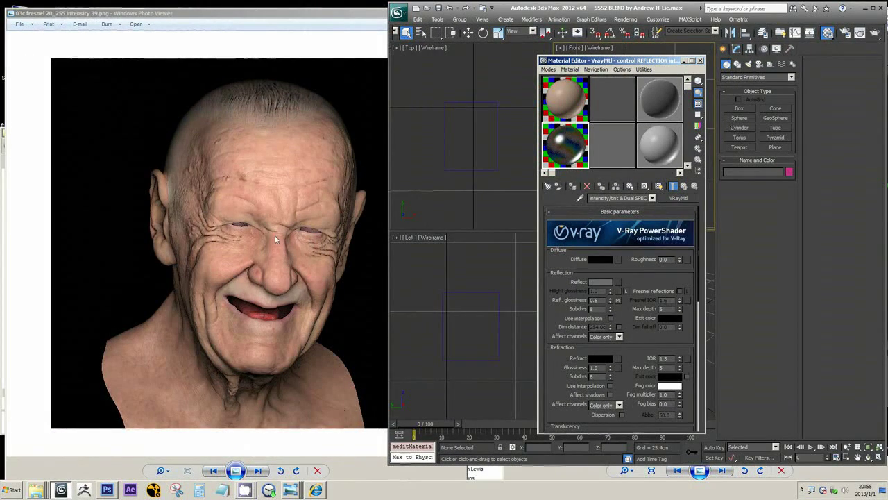
# Step: Recheck the VRayMtl's reflection colour value and inspect the forehead highlights in the 03c intensity 39 render up close
pyautogui.click(597, 282)
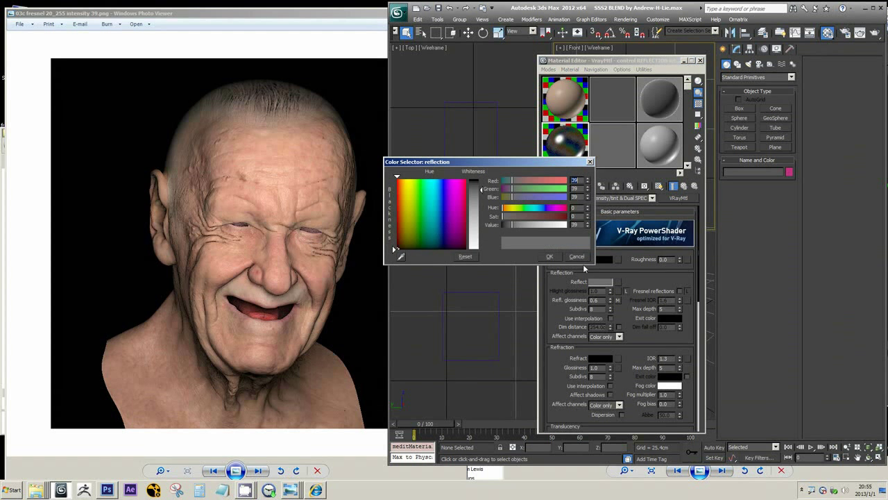
pyautogui.click(550, 256)
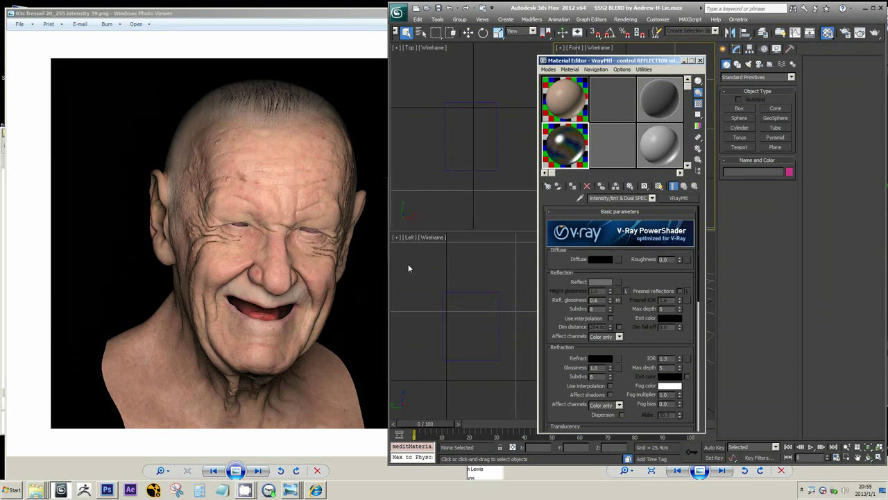
pyautogui.click(247, 243)
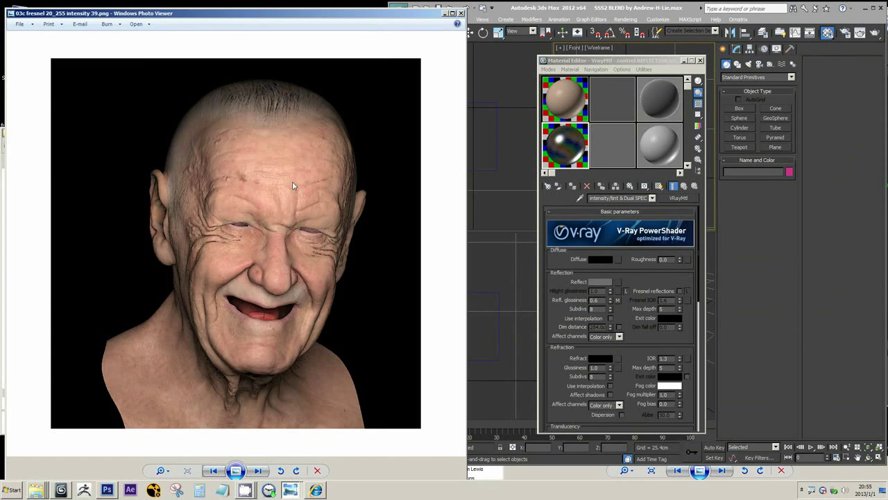
pyautogui.scroll(3, 249, 212)
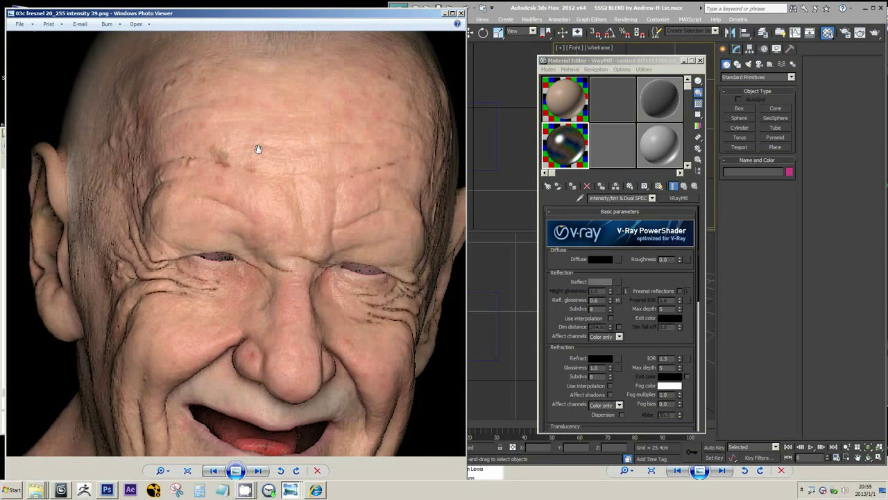
pyautogui.scroll(-2, 258, 136)
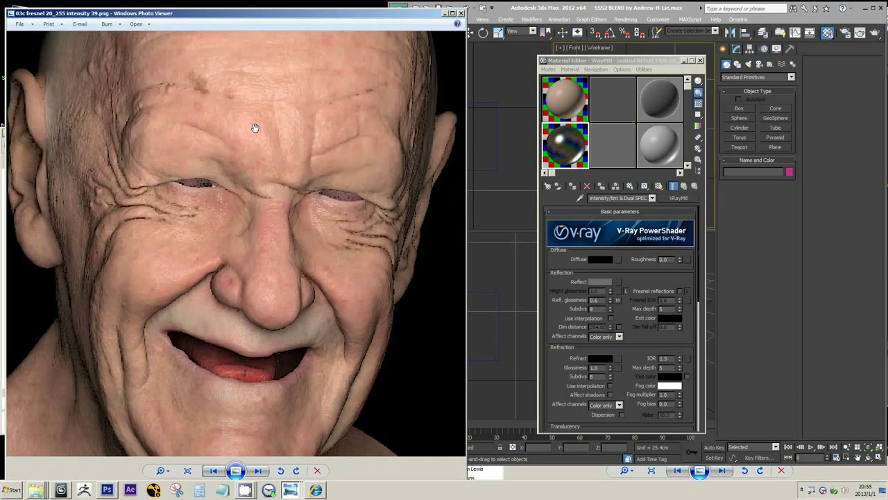
pyautogui.scroll(-1, 256, 152)
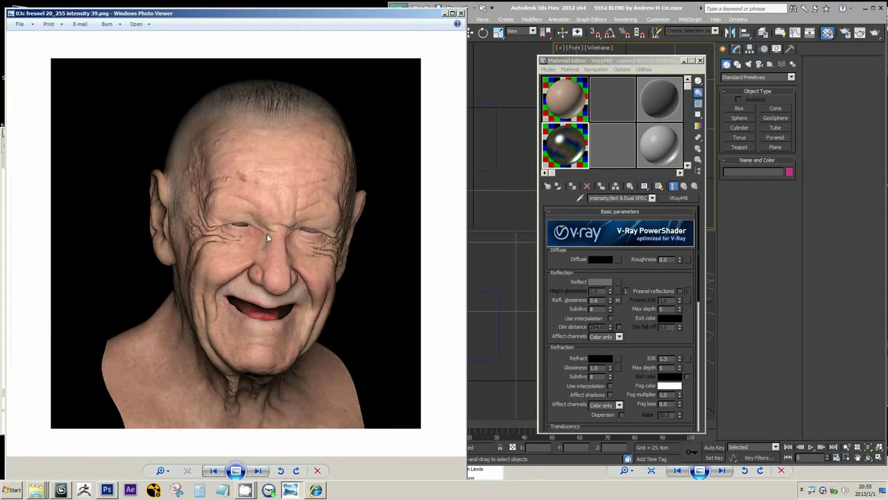
# Step: Examine the skin around the nose, mouth and cheek creases in the 03c intensity 39 render
pyautogui.scroll(1, 286, 269)
pyautogui.scroll(1, 317, 312)
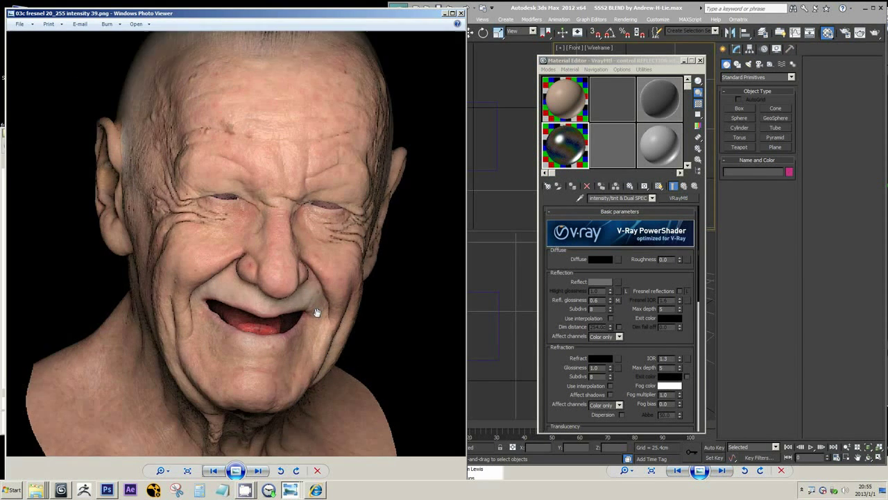
pyautogui.scroll(1, 317, 312)
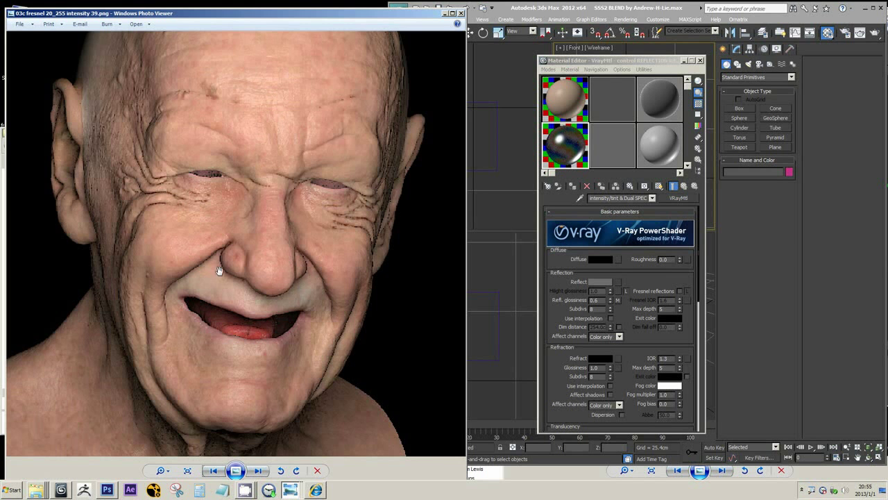
pyautogui.scroll(1, 219, 271)
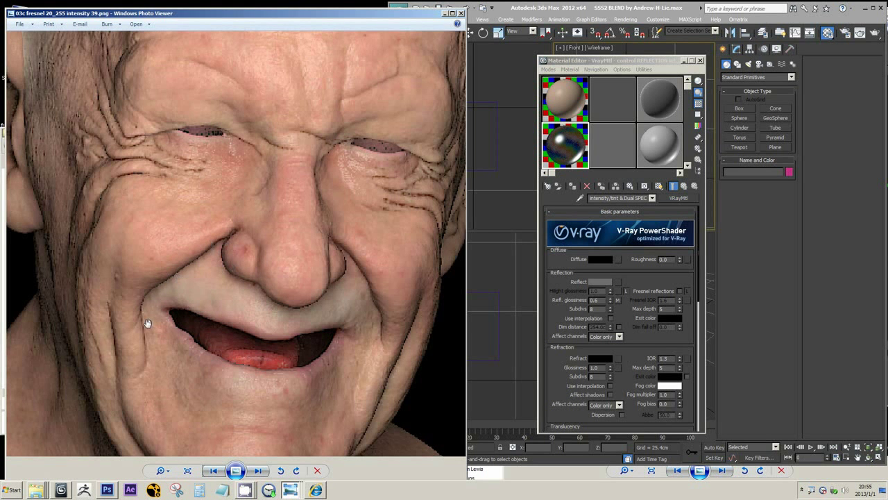
pyautogui.scroll(-1, 167, 303)
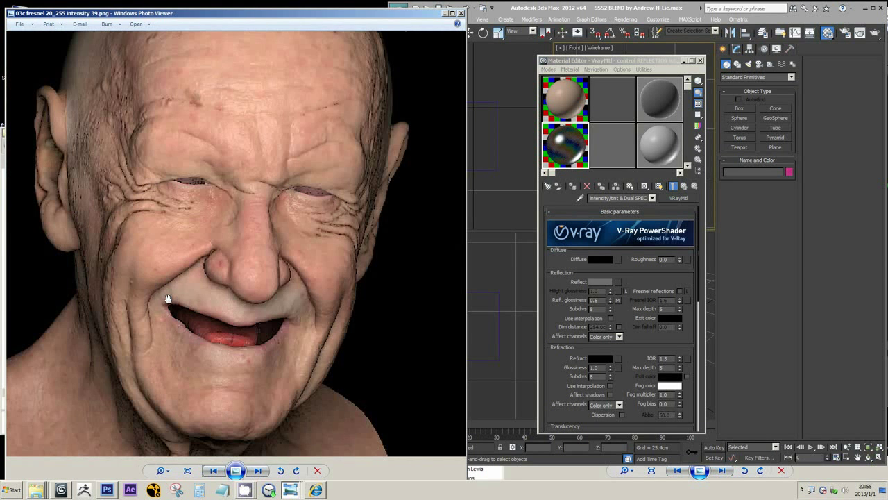
# Step: Open the 03c fresnel 20_255 intensity 39.png render in Adobe Photoshop CS6
pyautogui.click(108, 490)
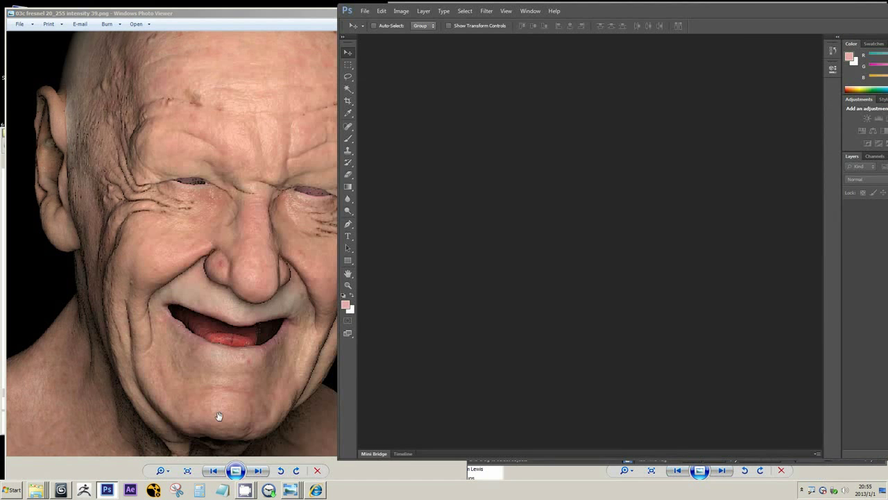
pyautogui.moveTo(38, 490)
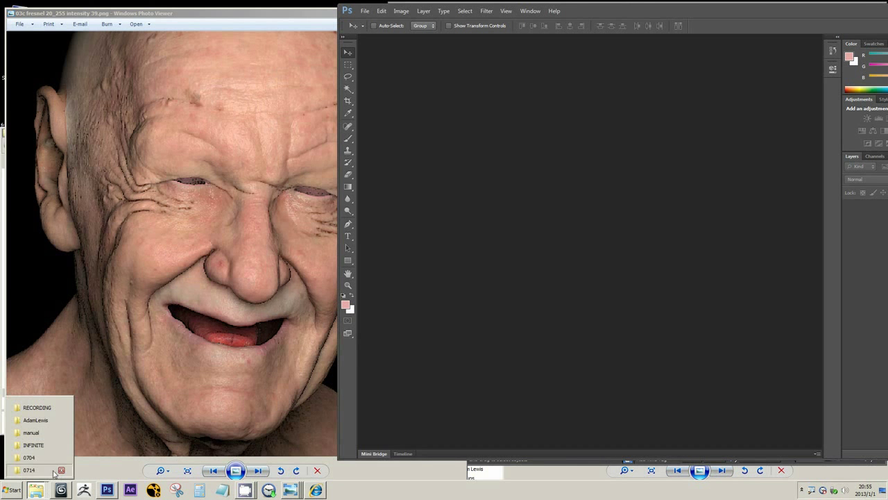
pyautogui.click(54, 472)
pyautogui.moveTo(315, 140); pyautogui.dragTo(354, 134)
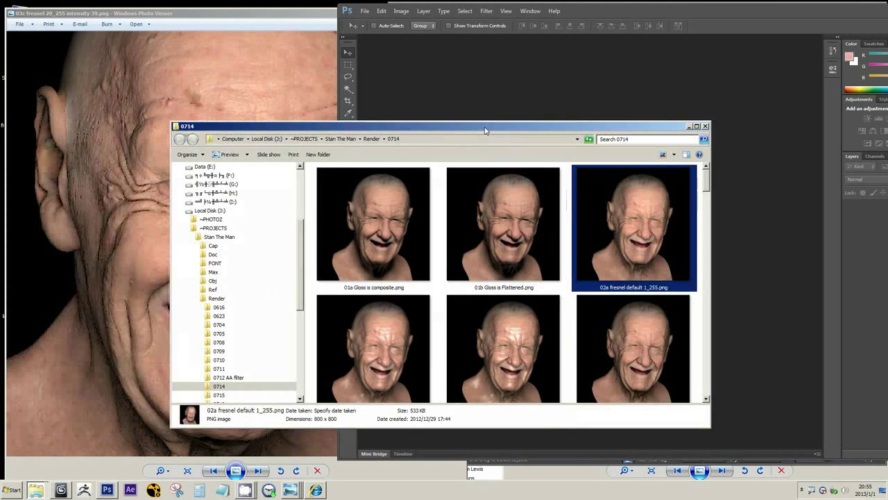
pyautogui.rightClick(219, 82)
pyautogui.moveTo(236, 87)
pyautogui.click(326, 102)
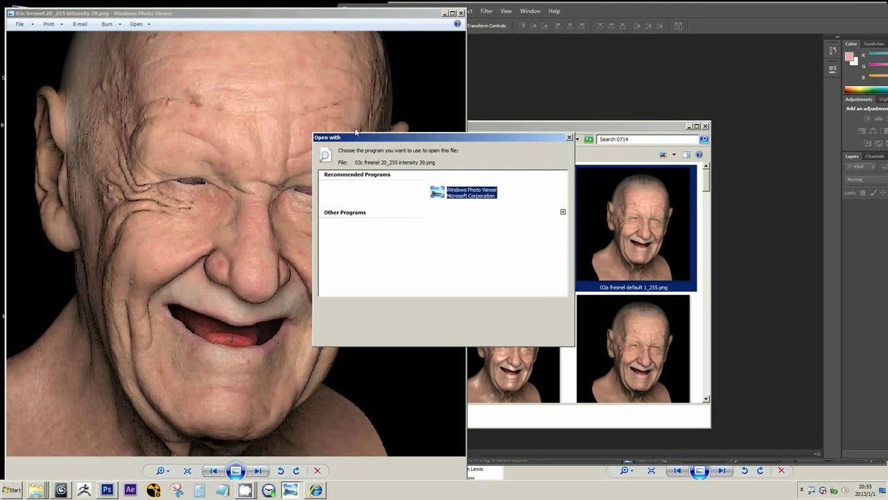
pyautogui.click(563, 211)
pyautogui.click(360, 231)
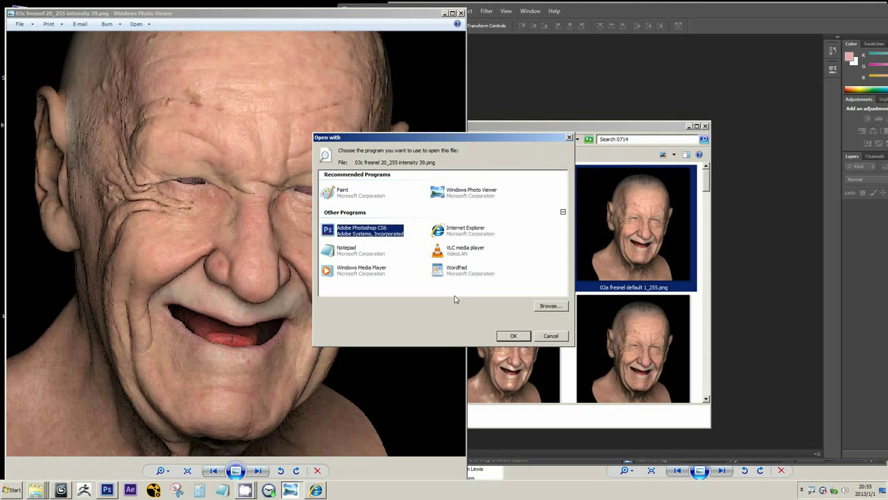
pyautogui.click(513, 335)
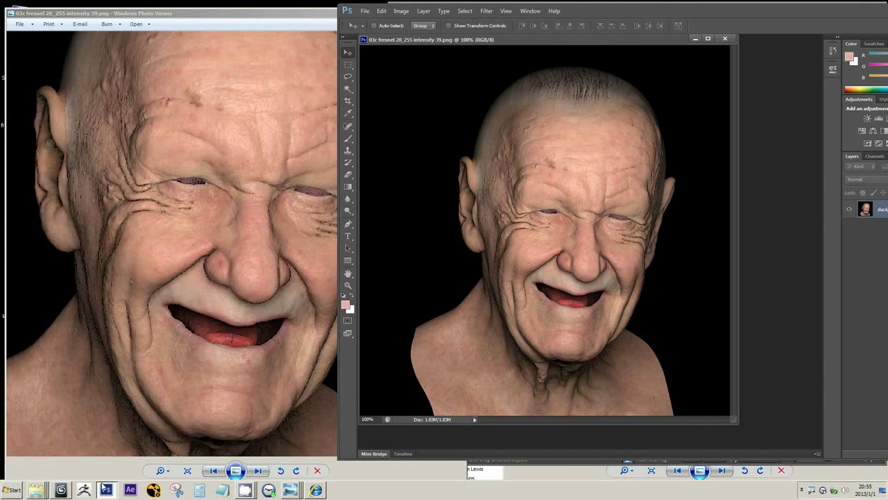
# Step: Compare the intensity 39 render with the intensity 30 and 02c renders in Windows Photo Viewer, going back to 02a fresnel default 1_255.png
pyautogui.click(129, 341)
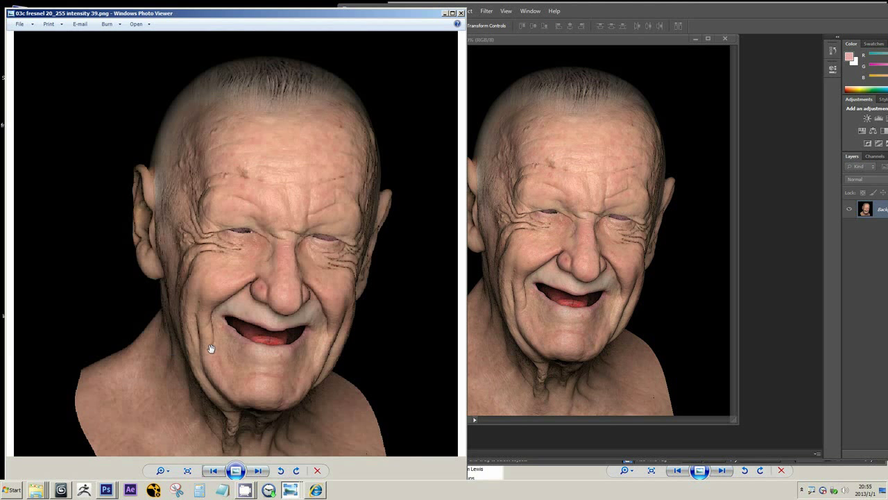
pyautogui.press('Left')
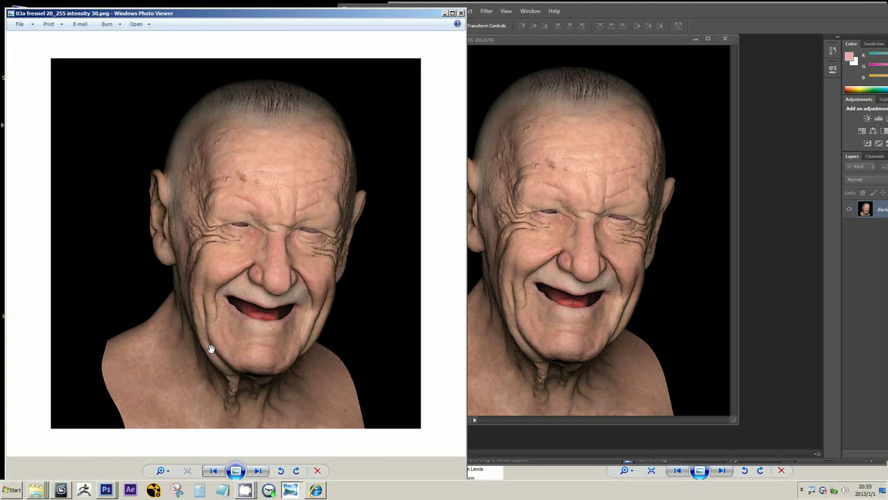
pyautogui.press('Left')
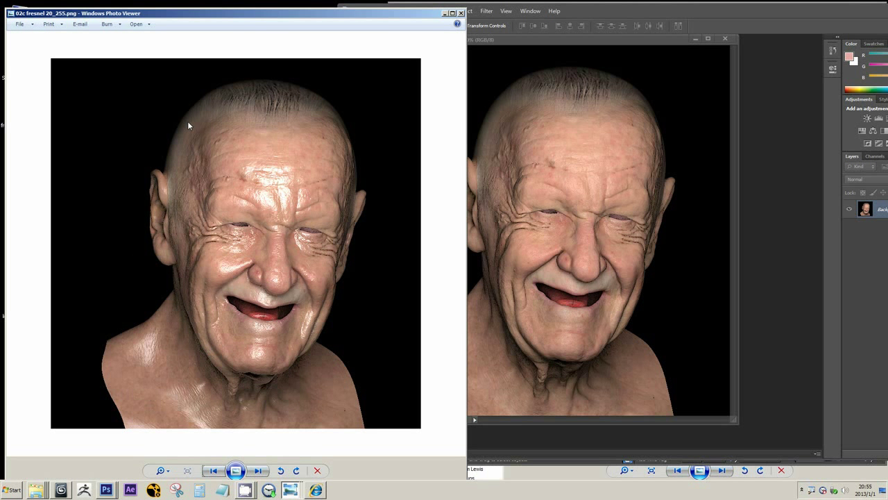
pyautogui.press('Right')
pyautogui.press('Left')
pyautogui.press('Right')
pyautogui.press('Left')
pyautogui.press('Left')
pyautogui.press('Left')
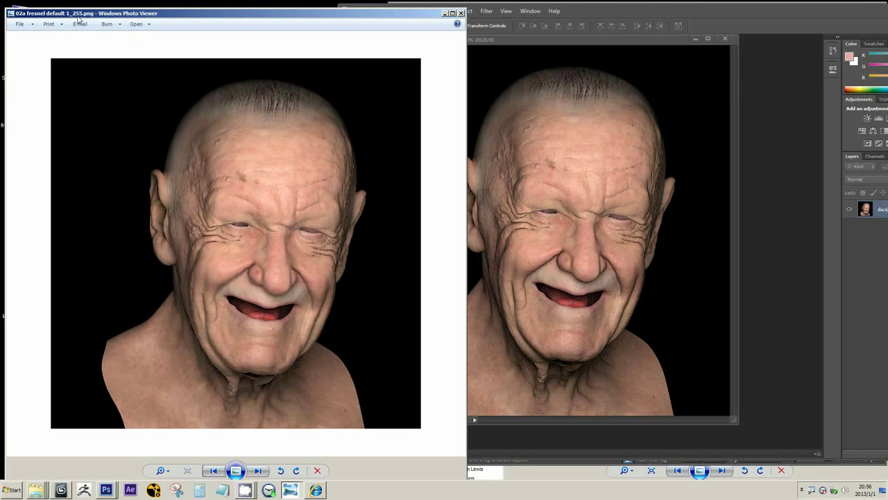
# Step: Open 02a fresnel default 1_255.png from the 0714 render folder in Photoshop
pyautogui.rightClick(40, 491)
pyautogui.click(37, 472)
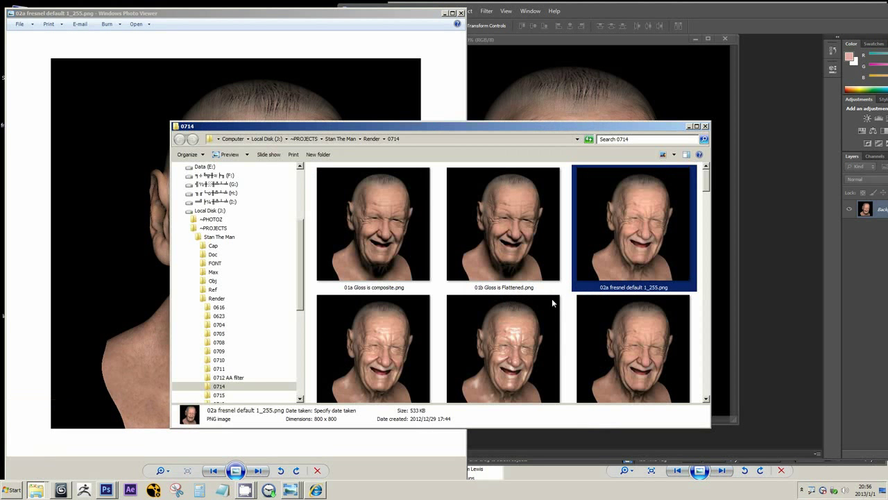
pyautogui.rightClick(656, 219)
pyautogui.click(673, 216)
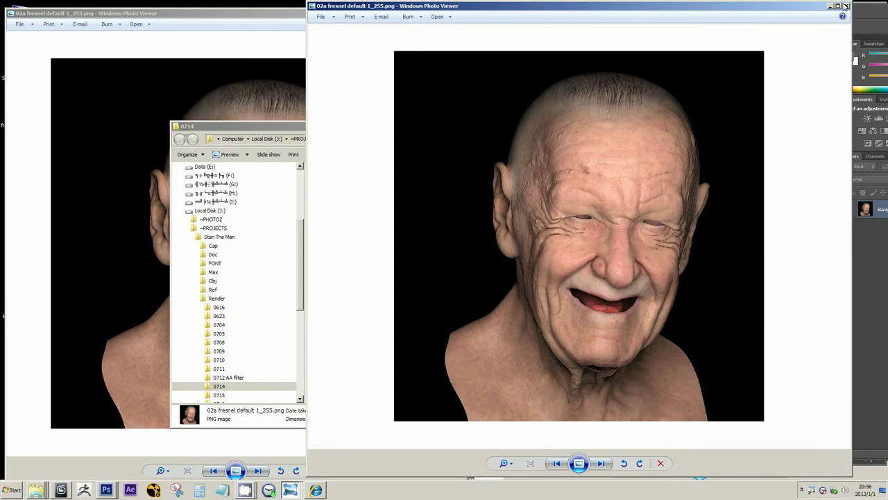
pyautogui.click(846, 6)
pyautogui.rightClick(634, 233)
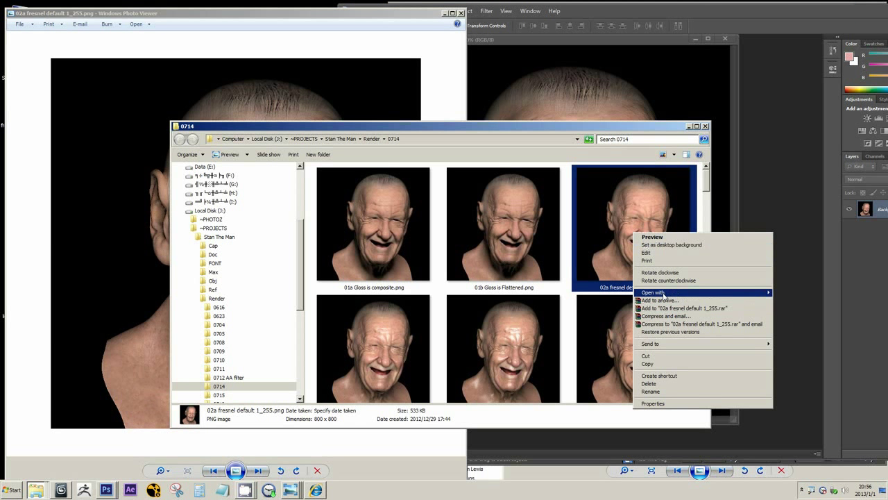
pyautogui.moveTo(664, 295)
pyautogui.click(791, 293)
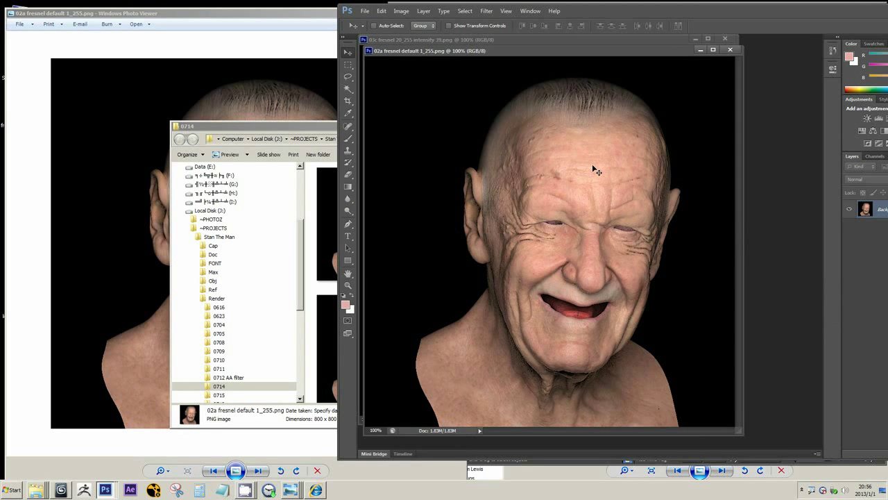
# Step: Arrange the two floating render documents so both are reachable, and shift the Photoshop window until its layer list is fully visible
pyautogui.moveTo(484, 50); pyautogui.dragTo(622, 178)
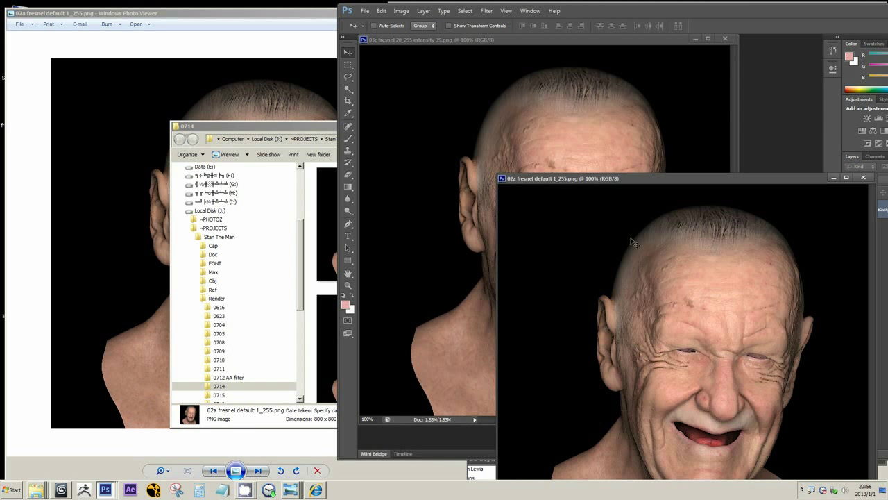
pyautogui.click(545, 42)
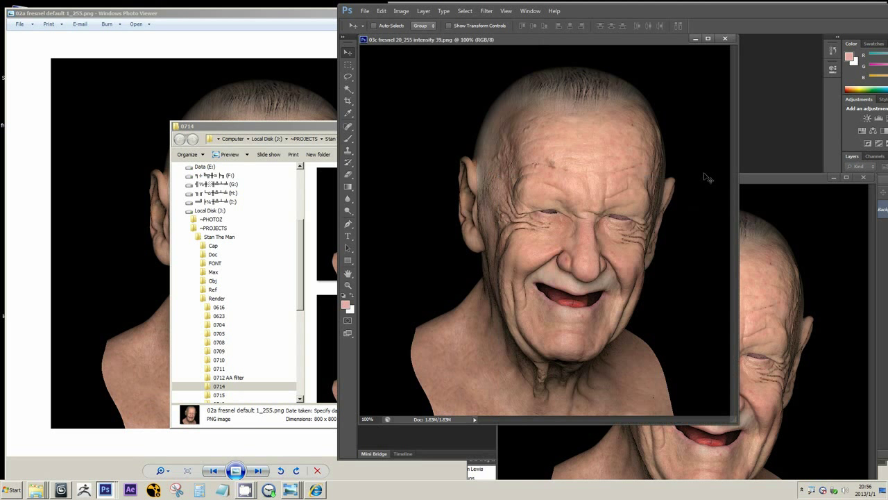
pyautogui.moveTo(798, 177); pyautogui.dragTo(727, 345)
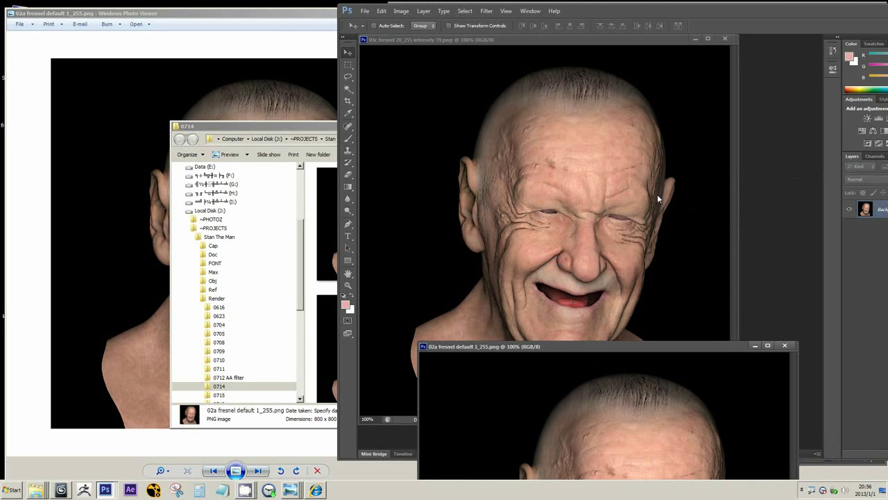
pyautogui.click(598, 41)
pyautogui.moveTo(719, 10); pyautogui.dragTo(633, 16)
# Step: Convert the 03c render's Background into a regular layer named "latest"
pyautogui.doubleClick(802, 219)
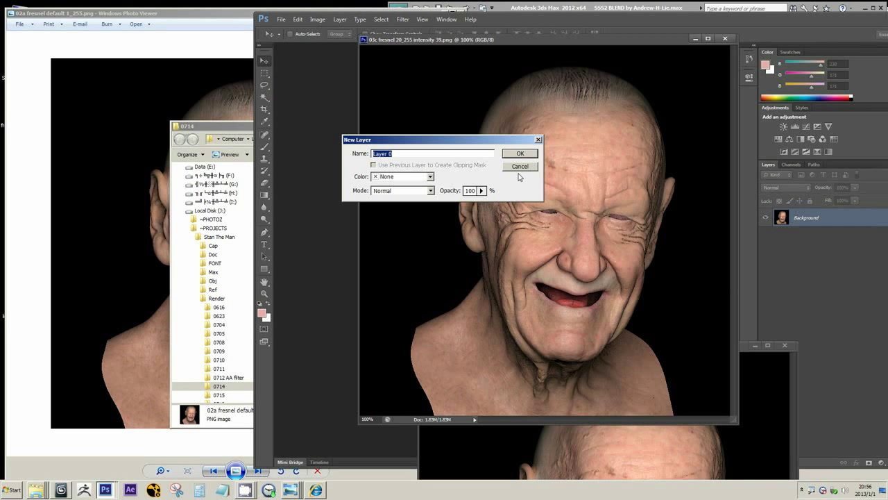
pyautogui.write('latest')
pyautogui.press('Return')
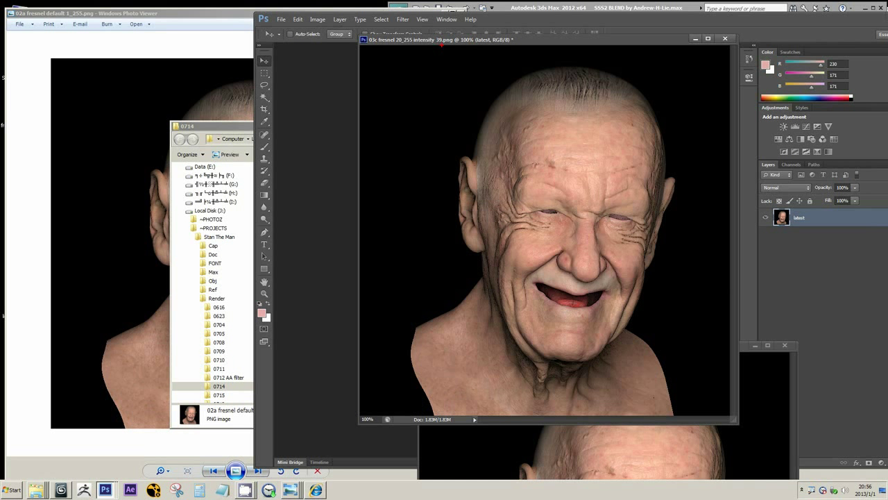
pyautogui.moveTo(459, 44); pyautogui.dragTo(380, 50)
pyautogui.press('Escape')
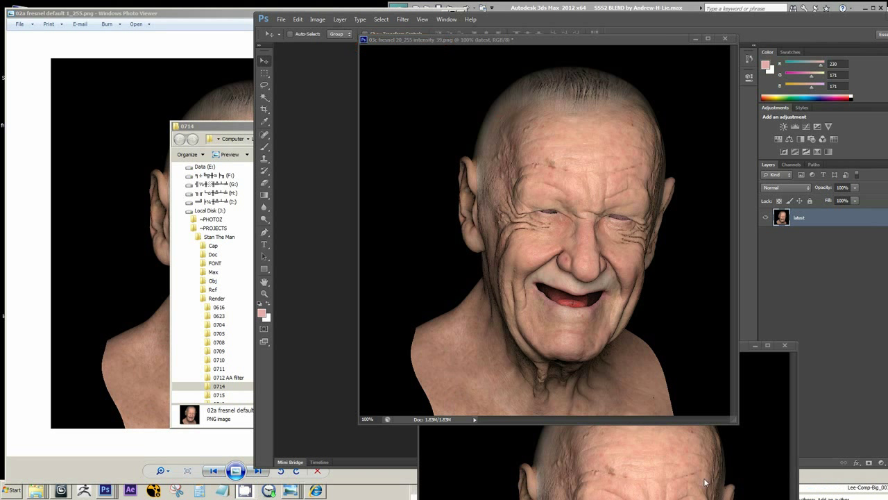
# Step: Copy the 02a fresnel default image into the 03c document as a layer above "latest" and name it "earliest"
pyautogui.click(744, 343)
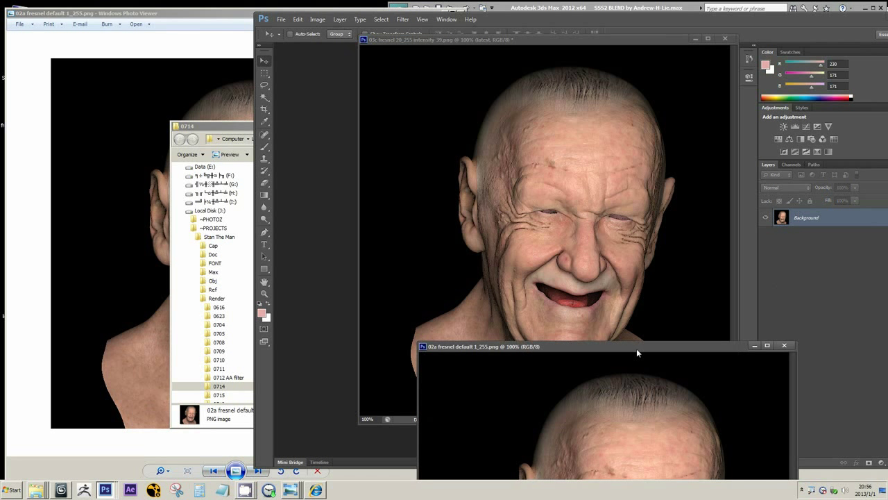
pyautogui.moveTo(637, 347); pyautogui.dragTo(606, 191)
pyautogui.moveTo(589, 323); pyautogui.dragTo(526, 129)
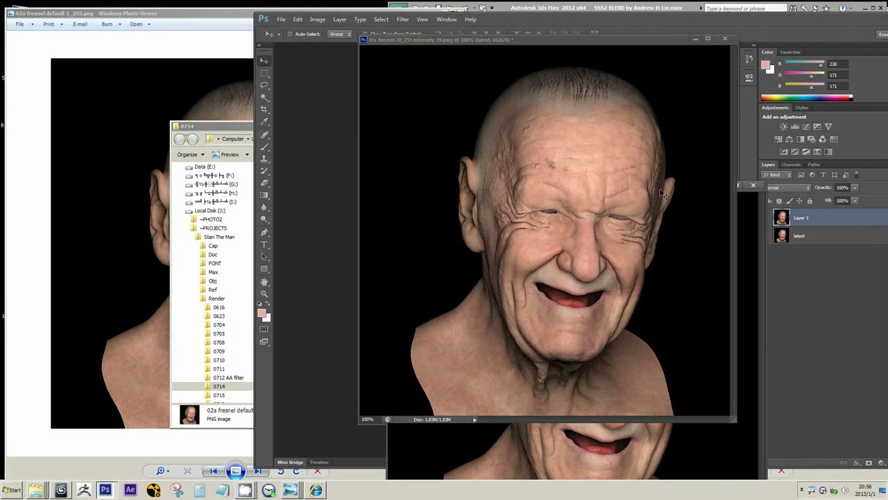
pyautogui.doubleClick(803, 218)
pyautogui.write('ea')
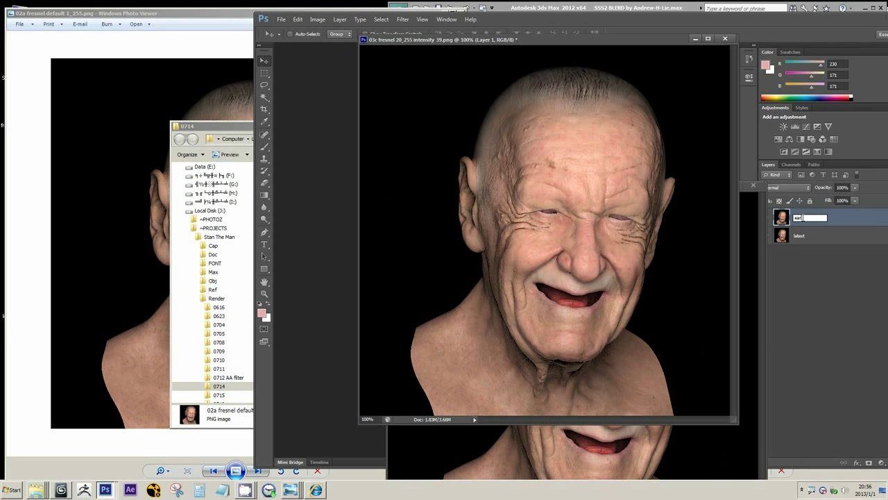
pyautogui.write('rliest')
pyautogui.press('Return')
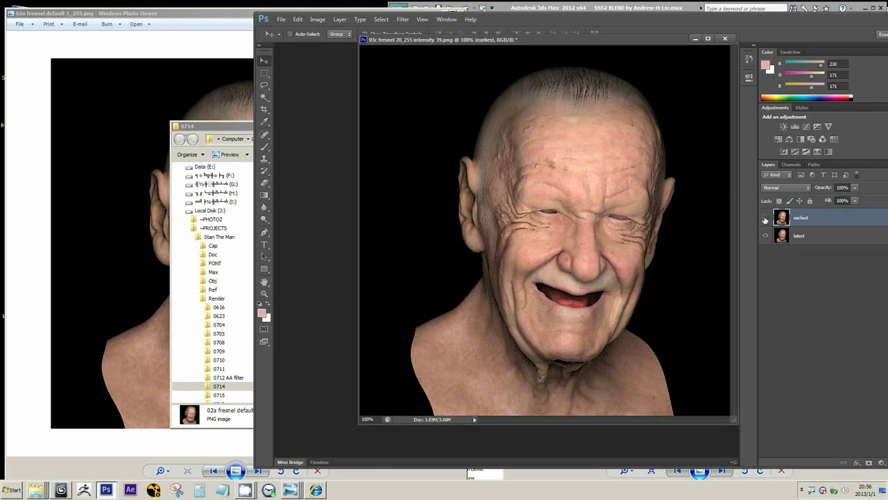
# Step: Compare the two renders by repeatedly hiding and showing the "earliest" layer, and enlarge the nose and mouth area to 300%
pyautogui.click(766, 220)
pyautogui.click(766, 220)
pyautogui.click(765, 219)
pyautogui.click(766, 219)
pyautogui.click(766, 219)
pyautogui.click(766, 219)
pyautogui.click(766, 219)
pyautogui.click(766, 219)
pyautogui.click(765, 219)
pyautogui.click(765, 219)
pyautogui.click(766, 219)
pyautogui.click(765, 219)
pyautogui.click(766, 219)
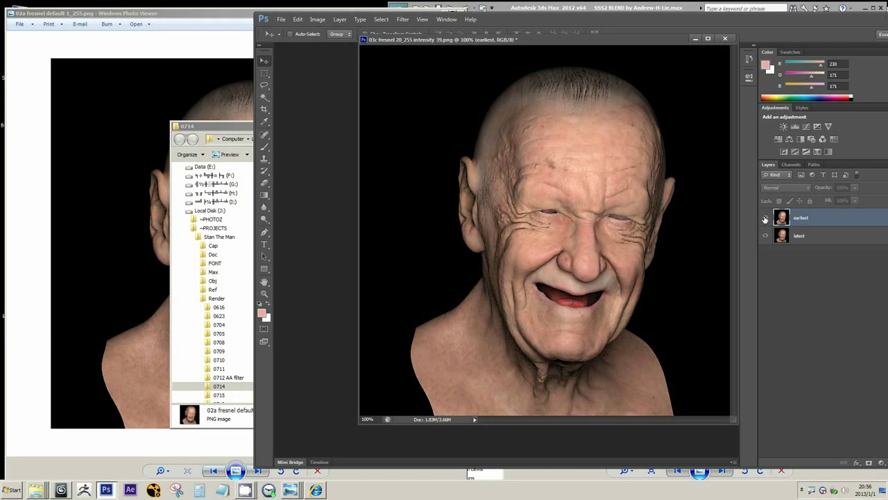
pyautogui.click(765, 219)
pyautogui.click(766, 220)
pyautogui.click(766, 219)
pyautogui.click(766, 219)
pyautogui.click(766, 220)
pyautogui.click(766, 219)
pyautogui.click(766, 219)
pyautogui.keyDown('ctrl'); pyautogui.click(618, 300); pyautogui.keyUp('ctrl')
pyautogui.keyDown('ctrl'); pyautogui.click(618, 300); pyautogui.keyUp('ctrl')
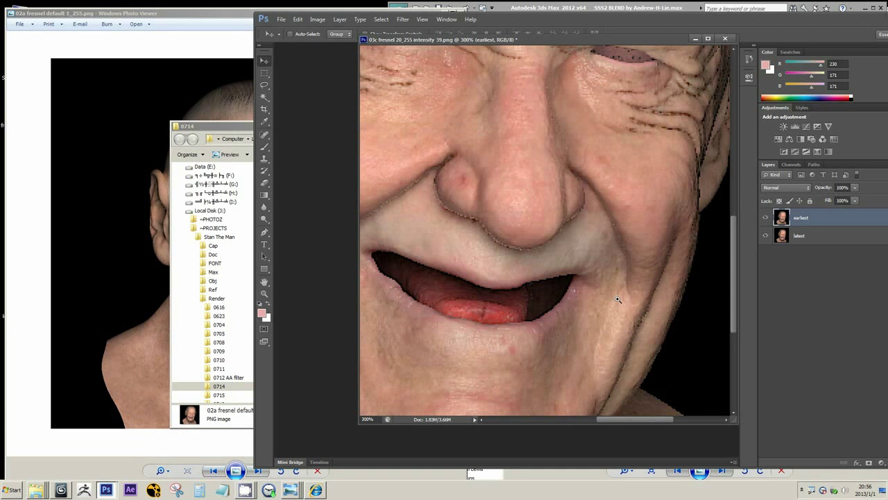